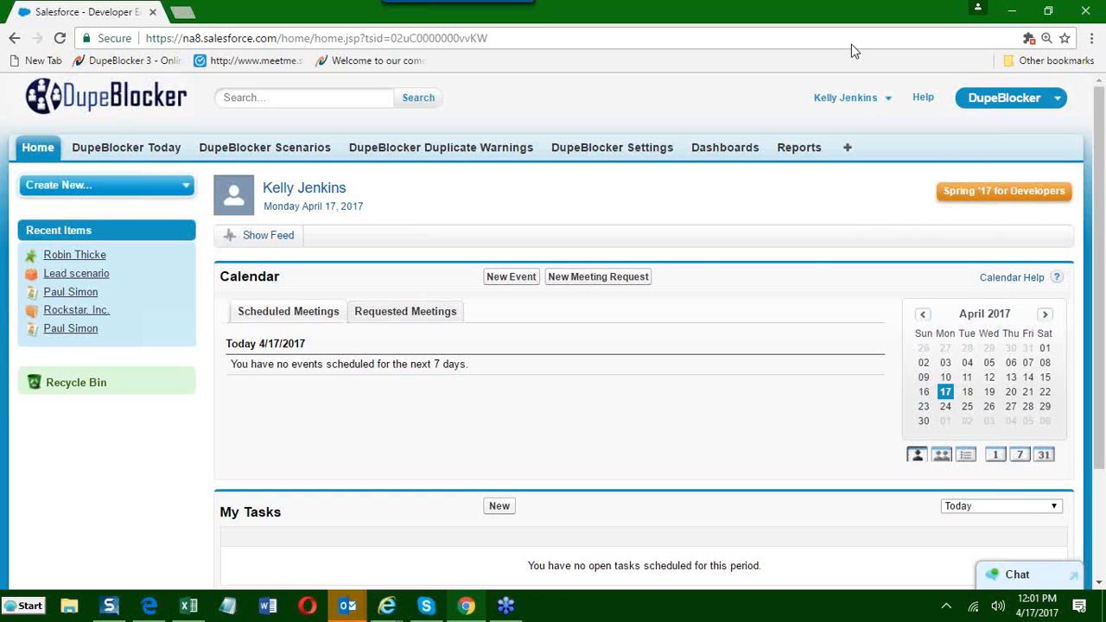
View the list of available apps, open the DupeBlocker Today page in a new browser tab and look it over.
{"action": "left_click", "coordinate": [1005, 98]}
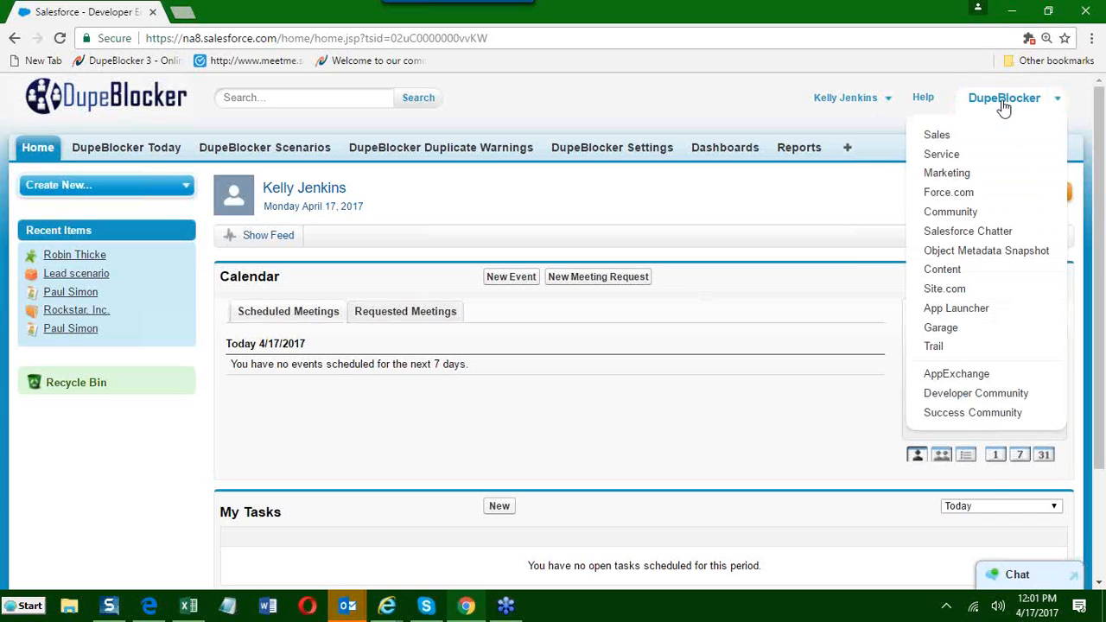
{"action": "left_click", "coordinate": [1003, 102]}
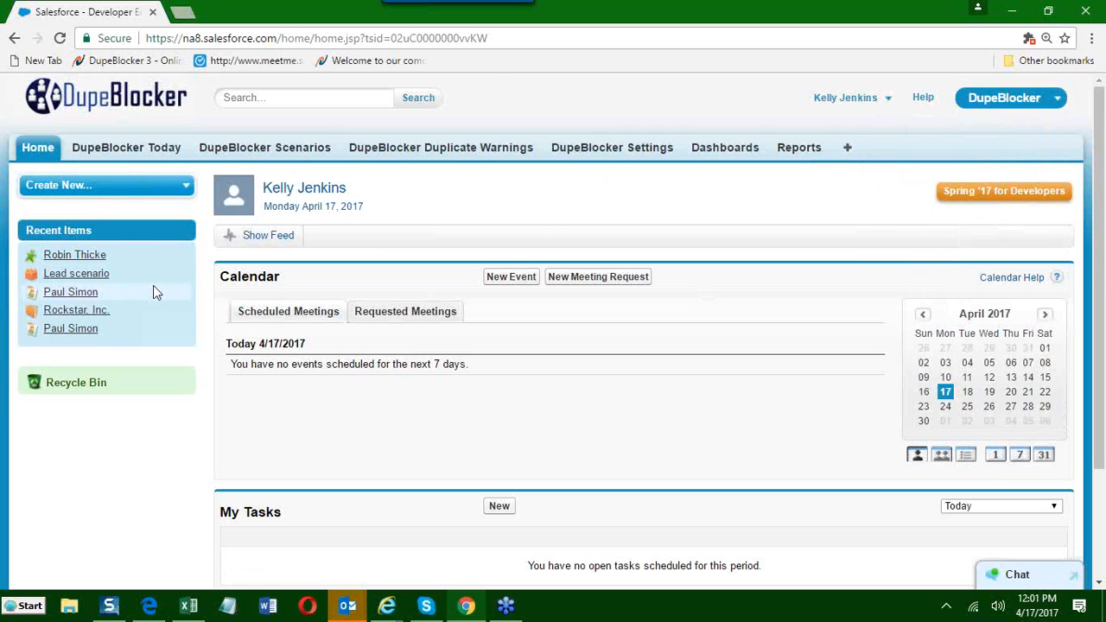
{"action": "right_click", "coordinate": [126, 152]}
{"action": "left_click", "coordinate": [159, 163]}
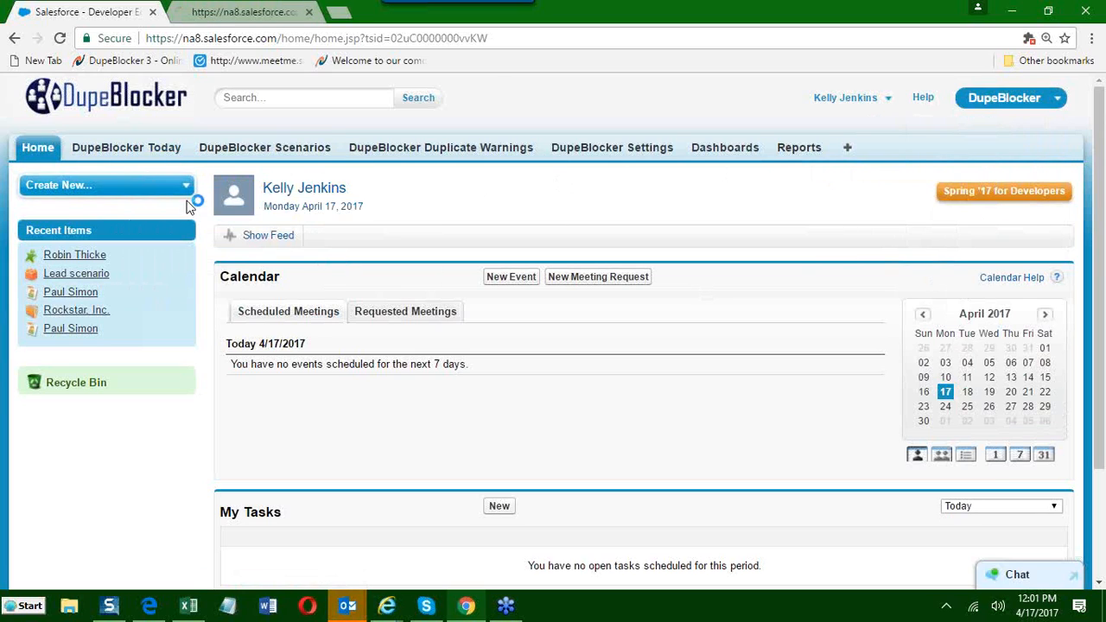
{"action": "left_click", "coordinate": [233, 13]}
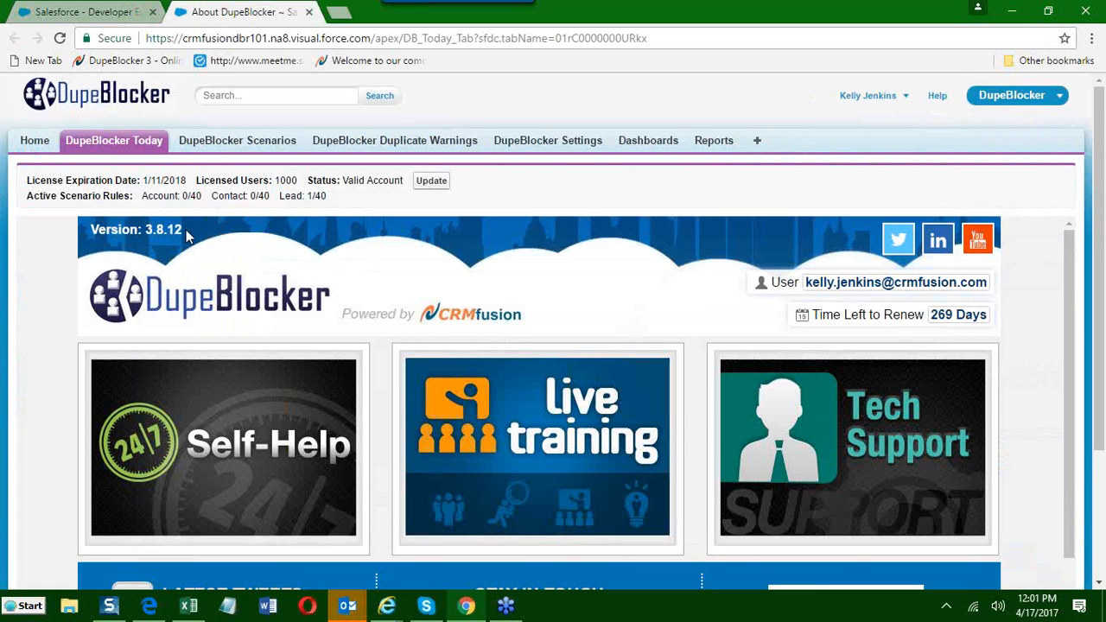
{"action": "scroll", "coordinate": [190, 244], "scroll_direction": "down", "scroll_amount": 1}
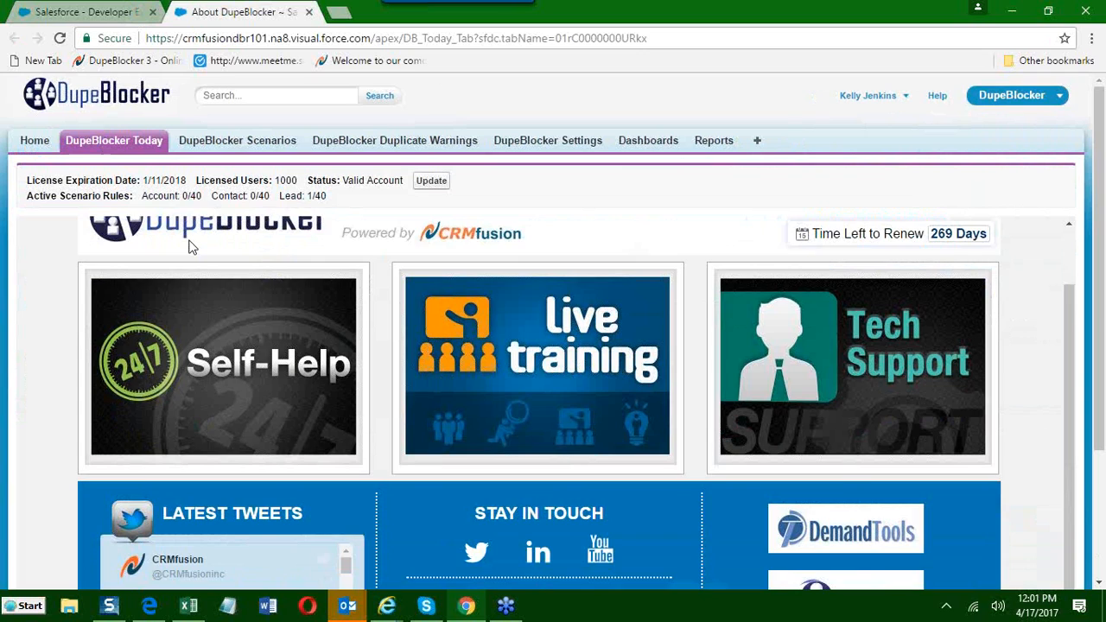
{"action": "scroll", "coordinate": [190, 246], "scroll_direction": "up", "scroll_amount": 1}
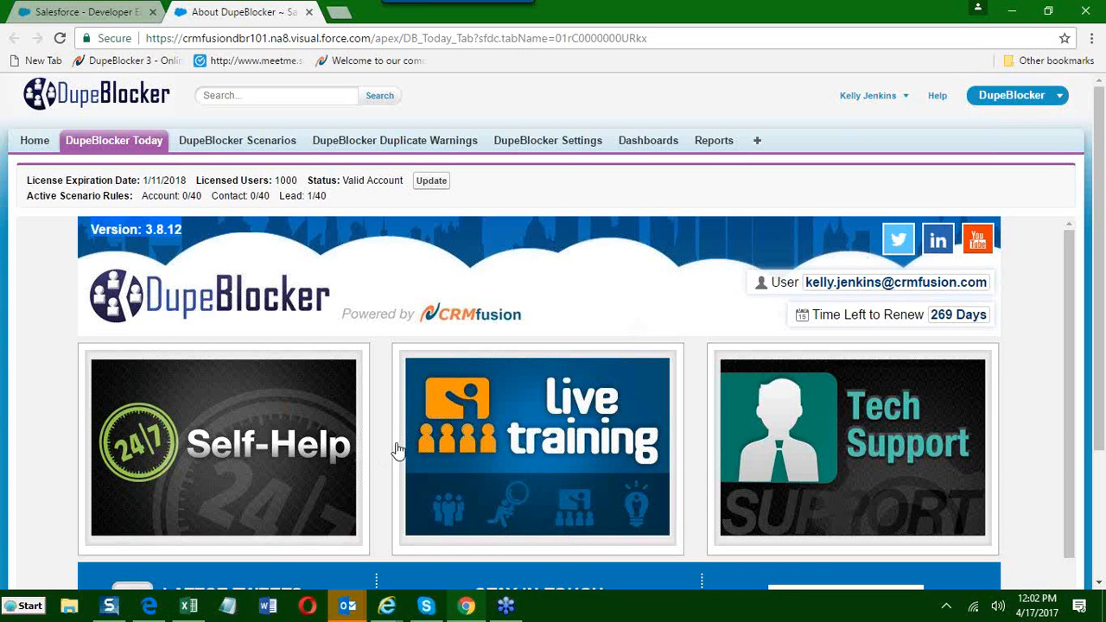
Open the Self-Help section of DupeBlocker Today, visit the online help system's welcome page and close it again.
{"action": "scroll", "coordinate": [396, 437], "scroll_direction": "down", "scroll_amount": 1}
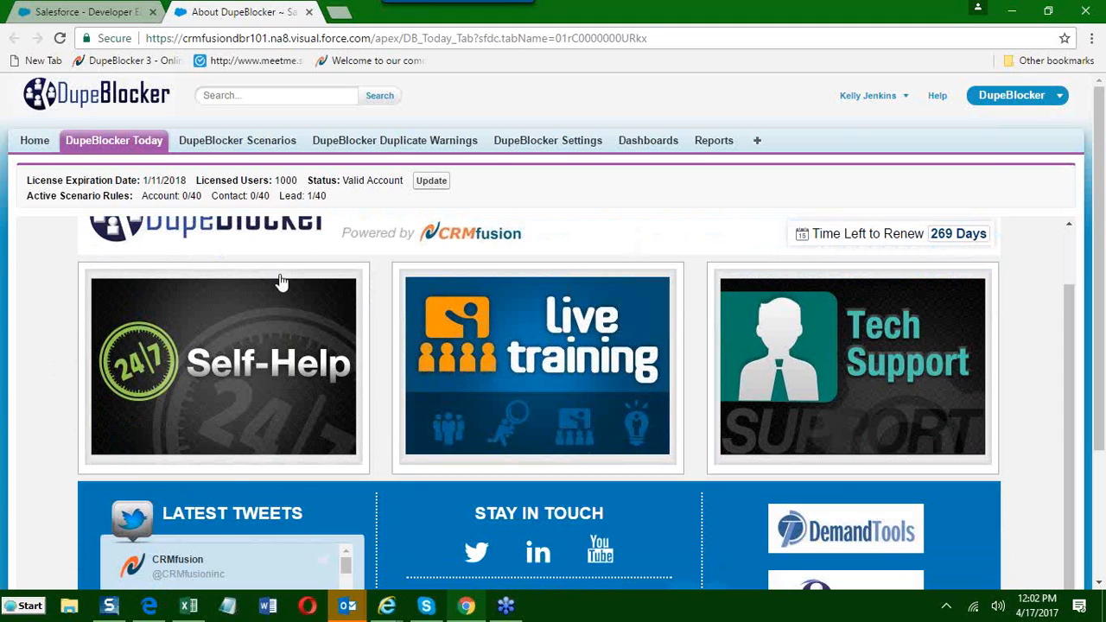
{"action": "left_click", "coordinate": [233, 364]}
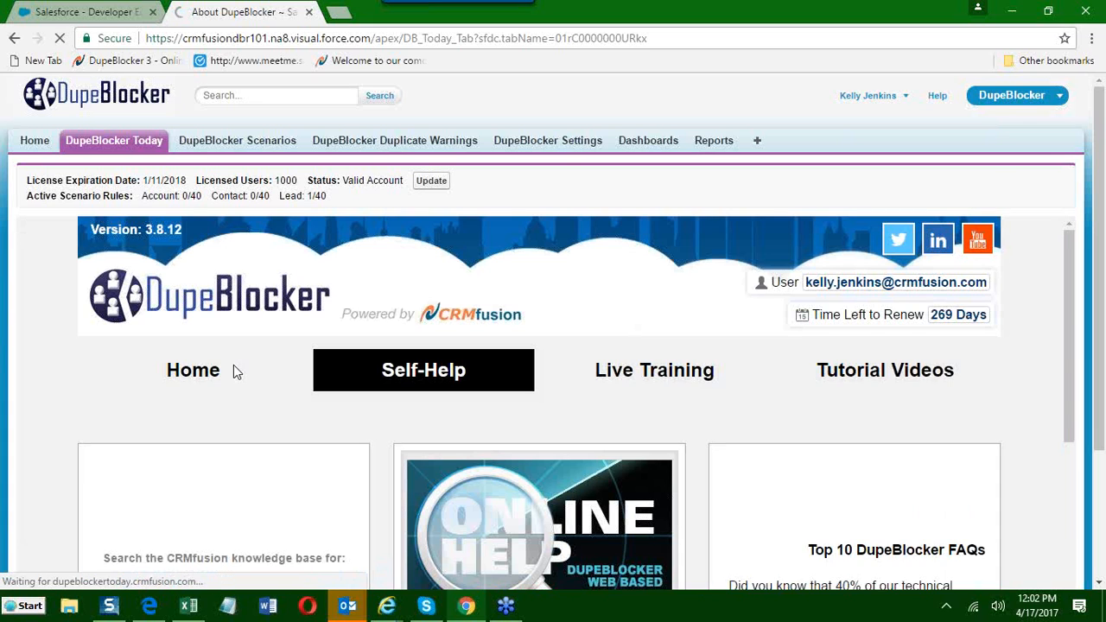
{"action": "scroll", "coordinate": [360, 395], "scroll_direction": "down", "scroll_amount": 1}
{"action": "scroll", "coordinate": [475, 415], "scroll_direction": "up", "scroll_amount": 1}
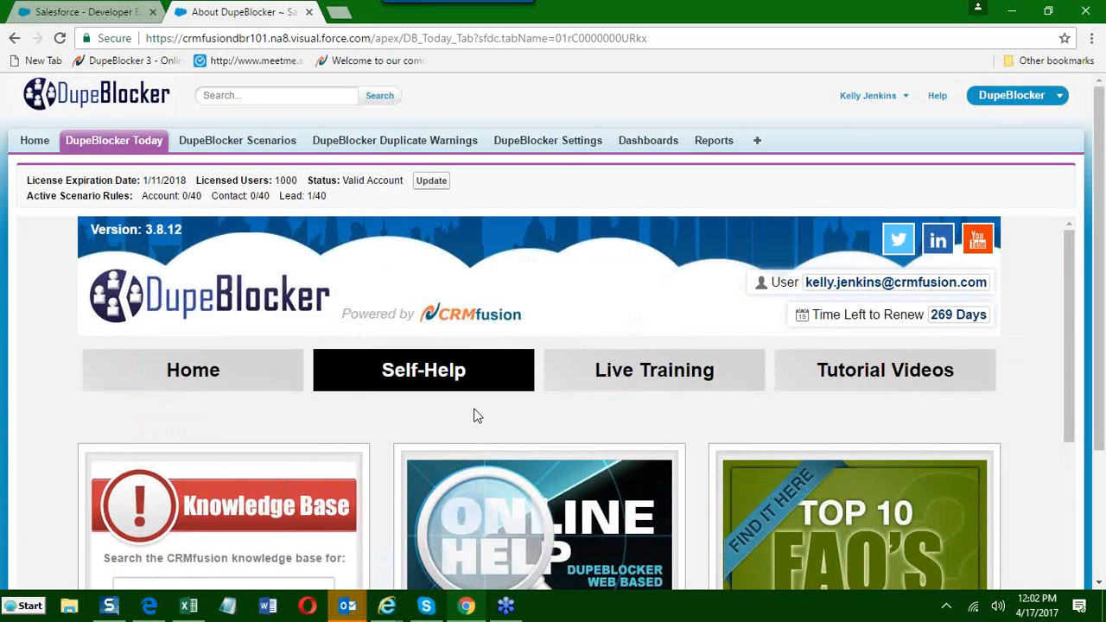
{"action": "scroll", "coordinate": [474, 415], "scroll_direction": "down", "scroll_amount": 3}
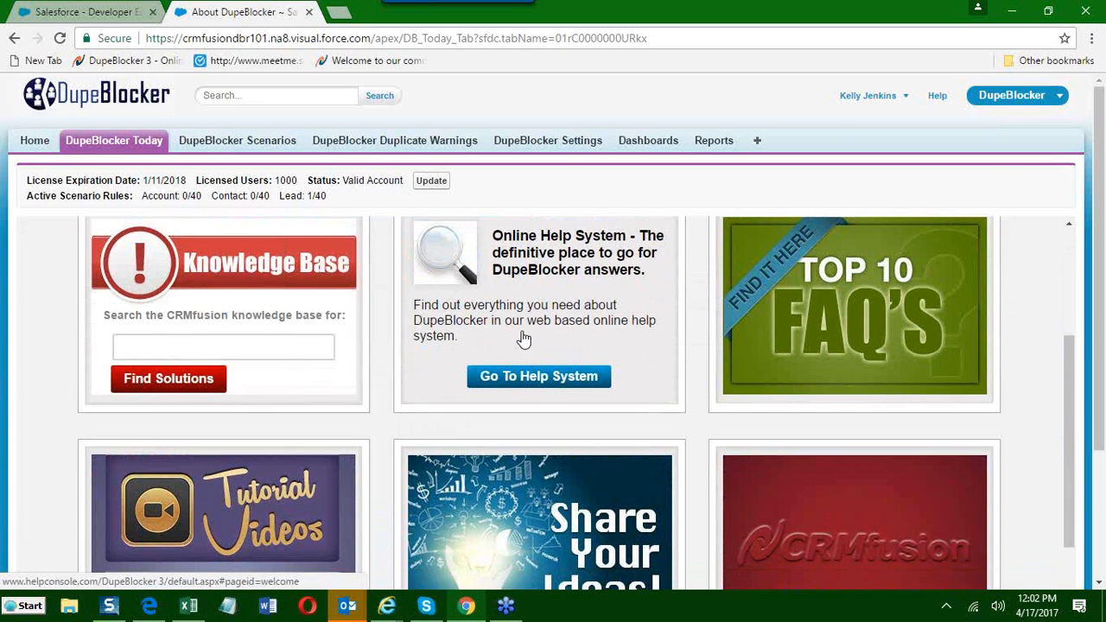
{"action": "left_click", "coordinate": [532, 384]}
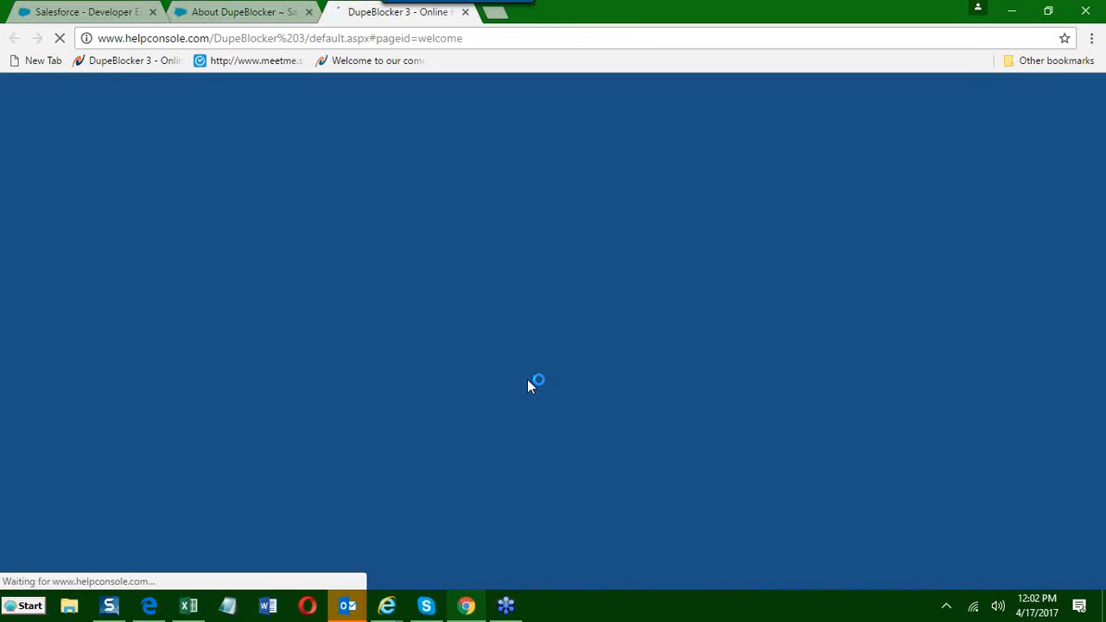
{"action": "scroll", "coordinate": [530, 386], "scroll_direction": "down", "scroll_amount": 2}
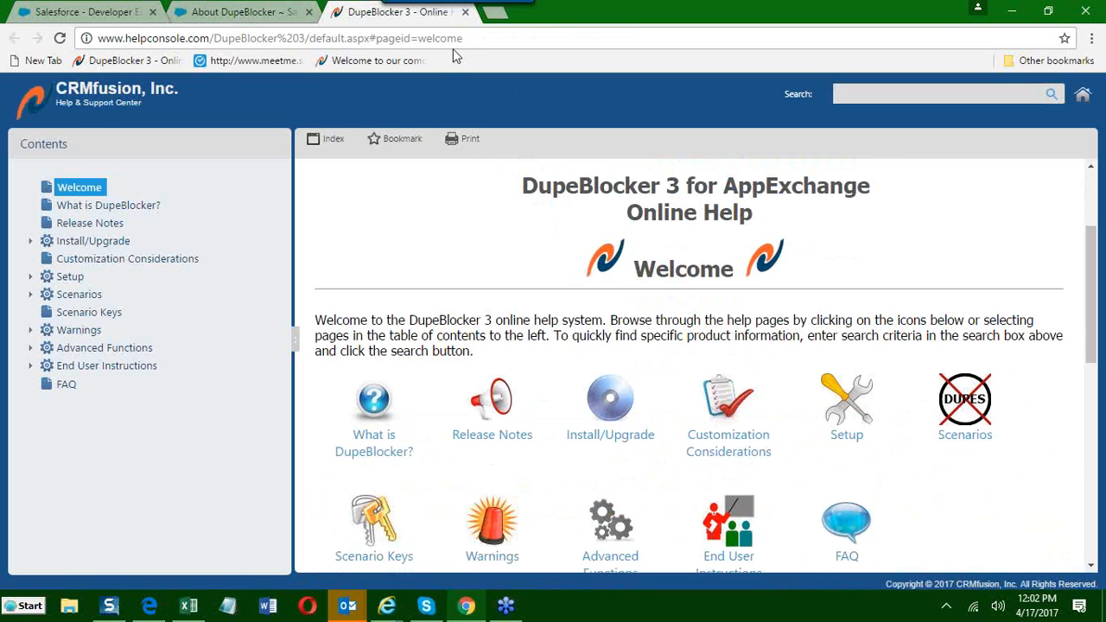
{"action": "left_click", "coordinate": [465, 11]}
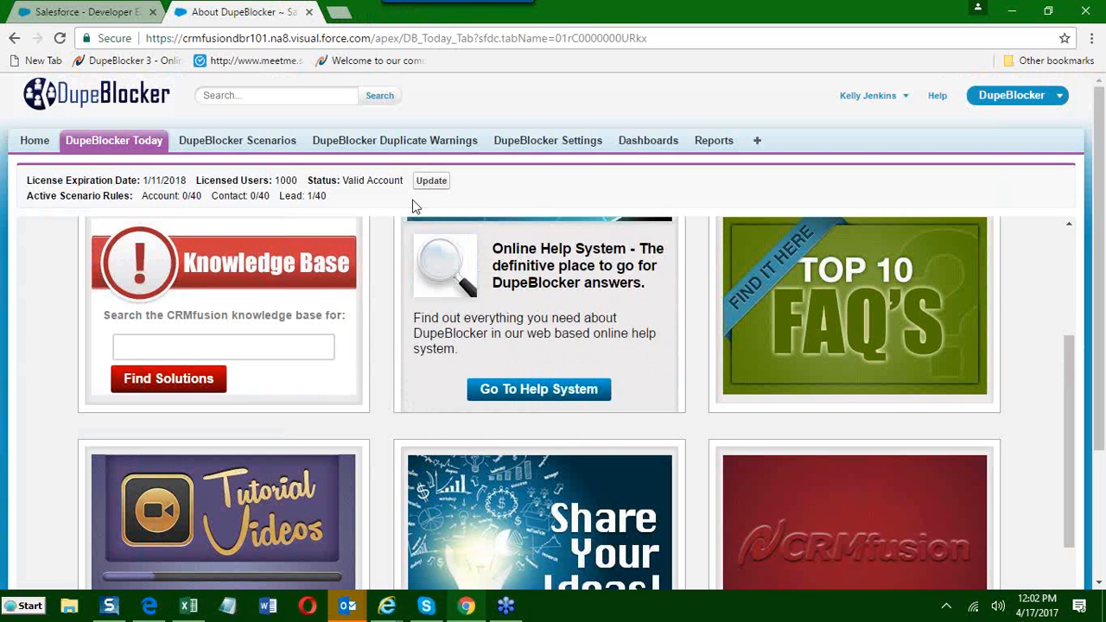
Open the Live Training section and look through the April 2017 training session calendar.
{"action": "scroll", "coordinate": [375, 342], "scroll_direction": "up", "scroll_amount": 3}
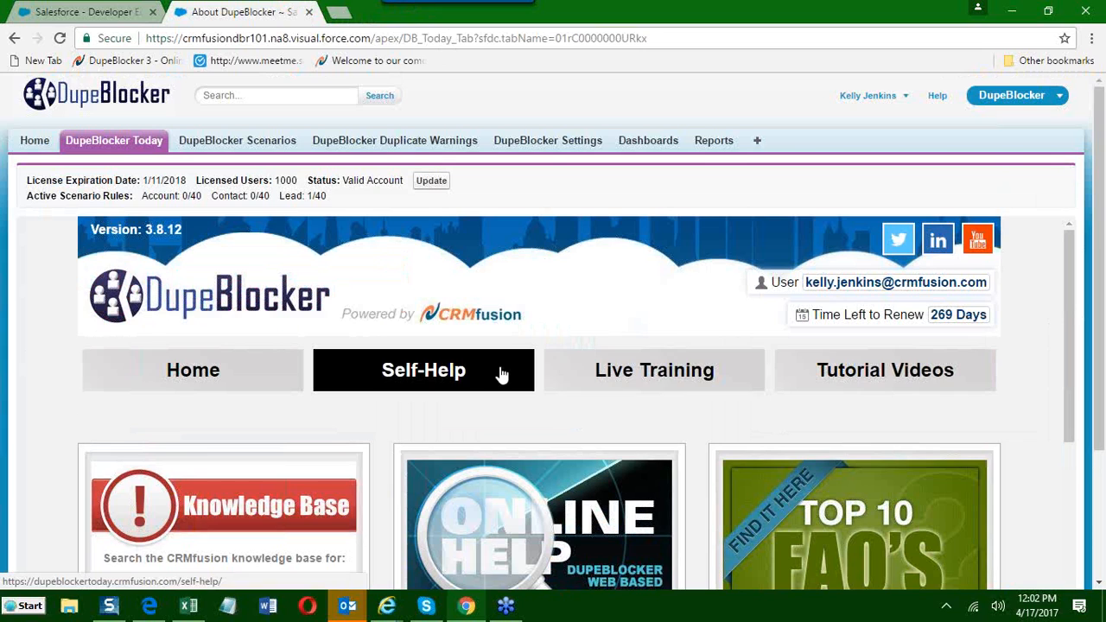
{"action": "left_click", "coordinate": [610, 370]}
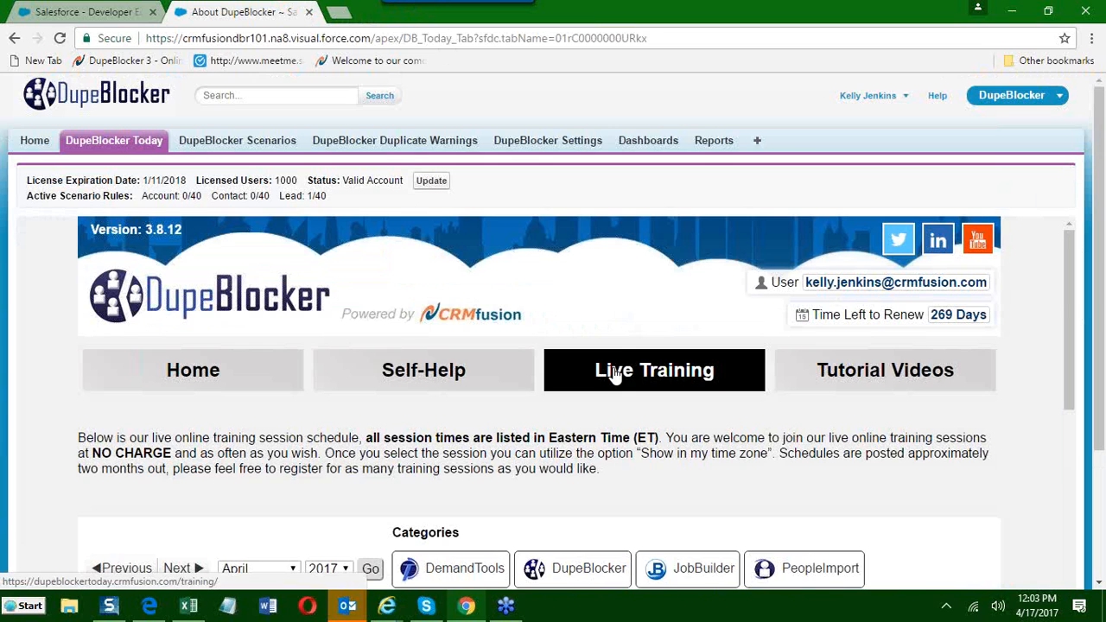
{"action": "scroll", "coordinate": [566, 368], "scroll_direction": "down", "scroll_amount": 3}
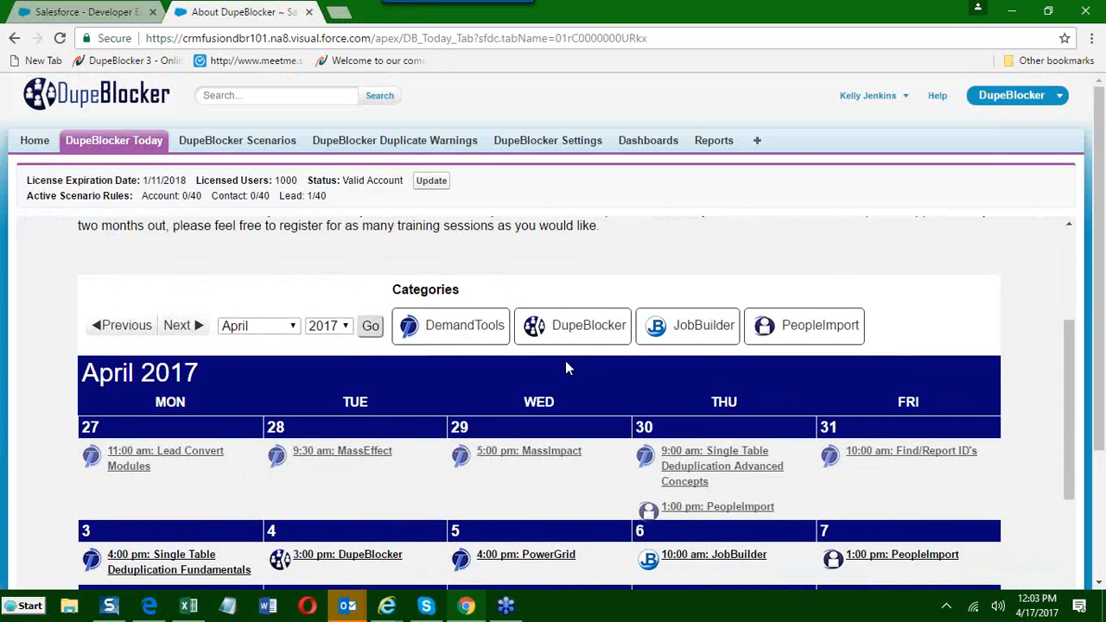
{"action": "scroll", "coordinate": [565, 361], "scroll_direction": "down", "scroll_amount": 3}
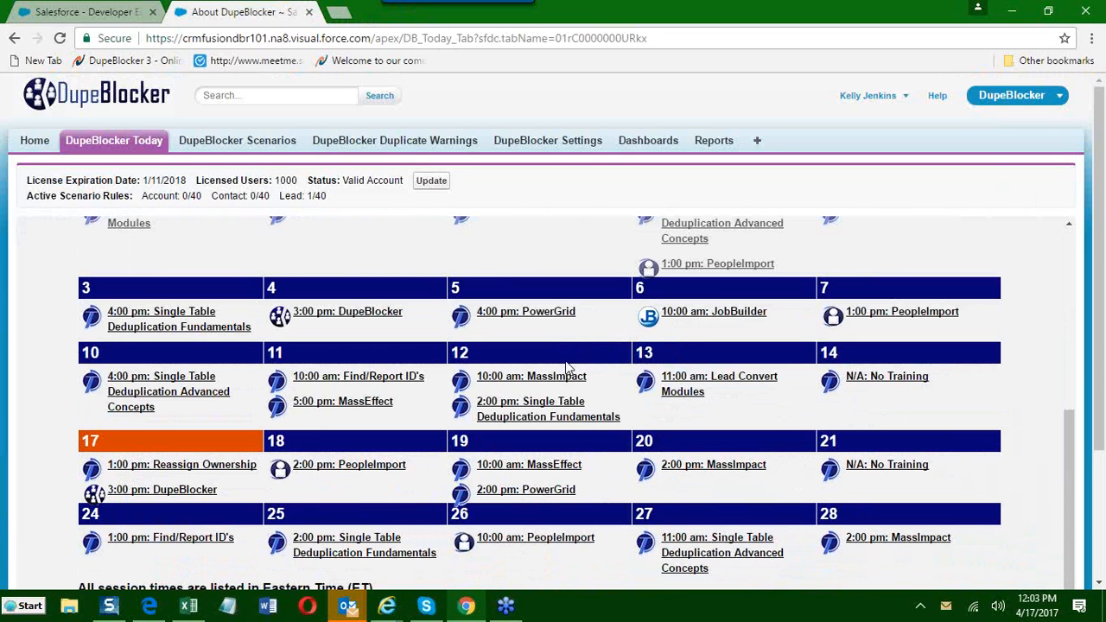
{"action": "scroll", "coordinate": [568, 368], "scroll_direction": "down", "scroll_amount": 1}
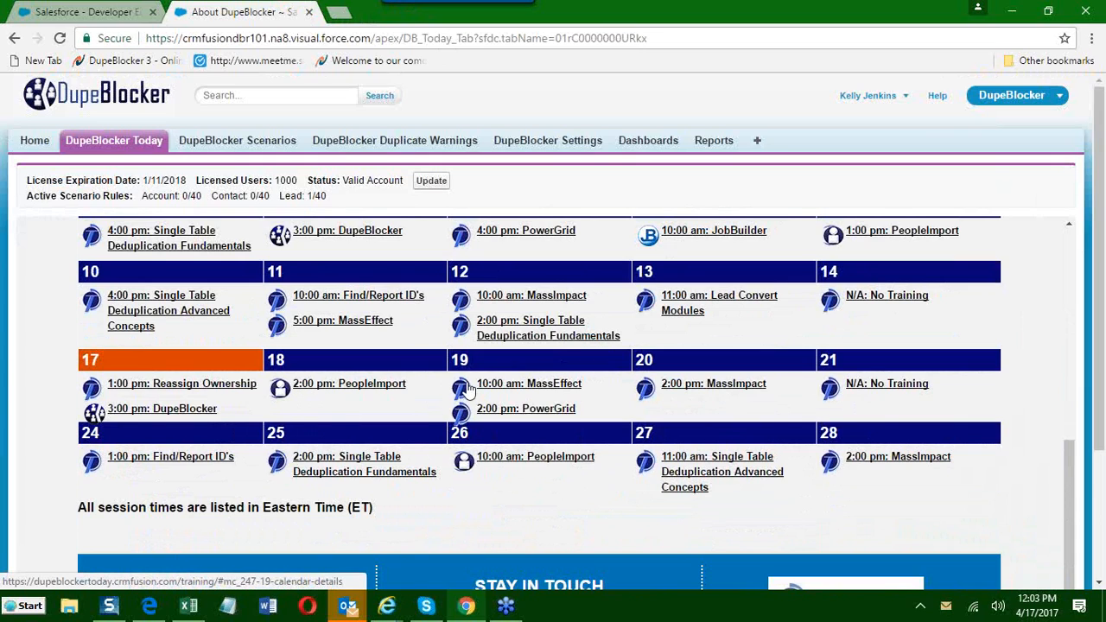
Open the April 18 PeopleImport session's registration page from its details and highlight the Show in My Time Zone option.
{"action": "left_click", "coordinate": [332, 388]}
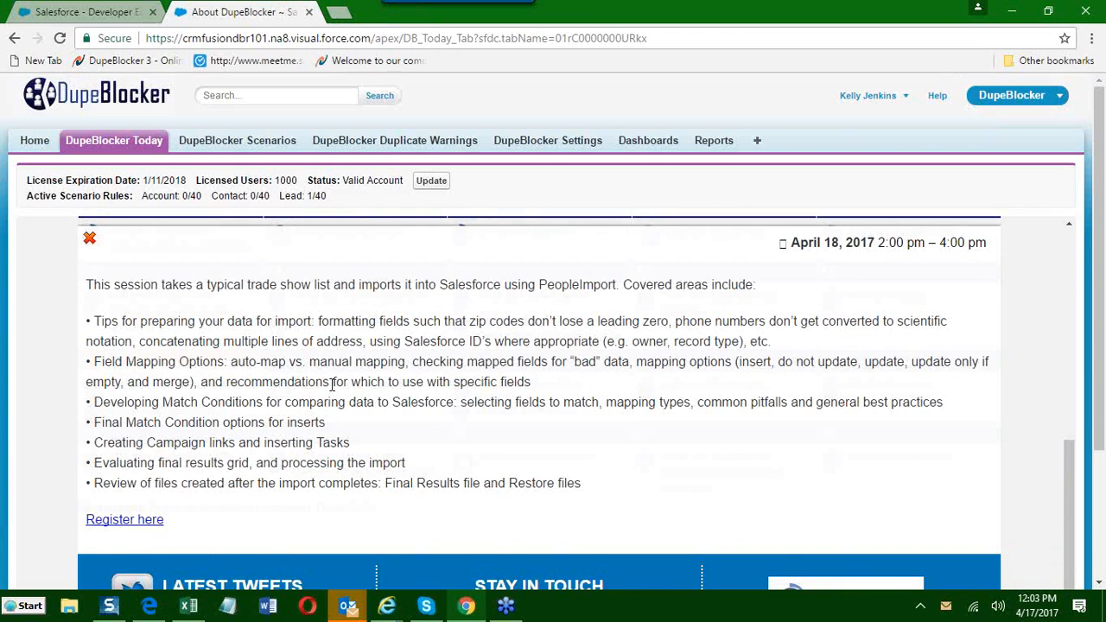
{"action": "scroll", "coordinate": [332, 388], "scroll_direction": "down", "scroll_amount": 2}
{"action": "left_click", "coordinate": [152, 439]}
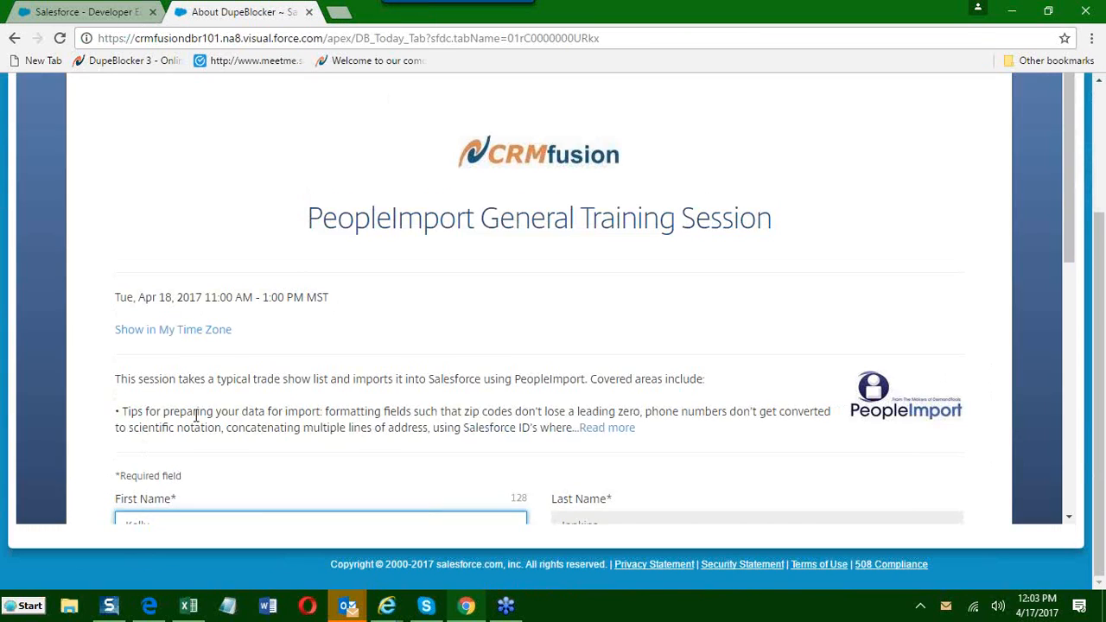
{"action": "left_click_drag", "start_coordinate": [234, 334], "coordinate": [115, 336]}
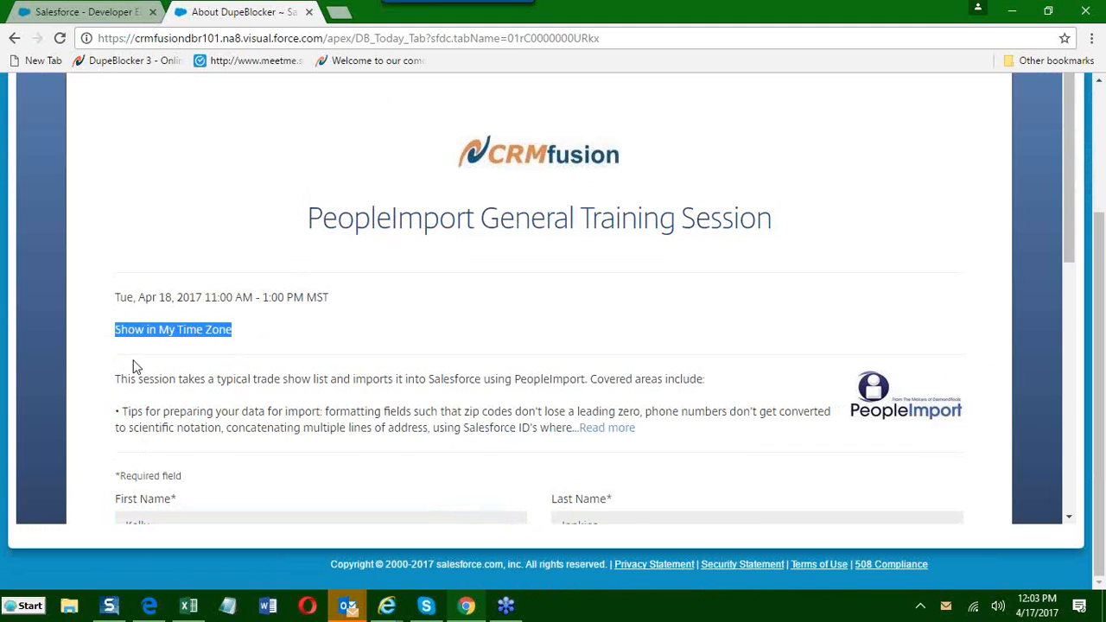
{"action": "scroll", "coordinate": [134, 368], "scroll_direction": "up", "scroll_amount": 3}
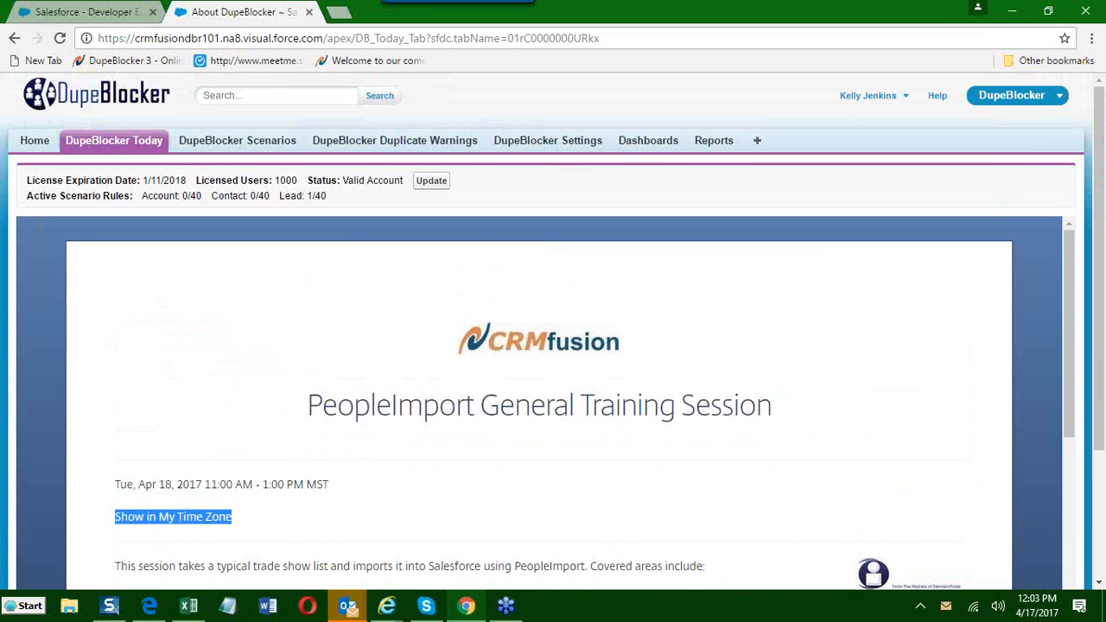
Return to the Home page from the training registration form.
{"action": "left_click", "coordinate": [32, 145]}
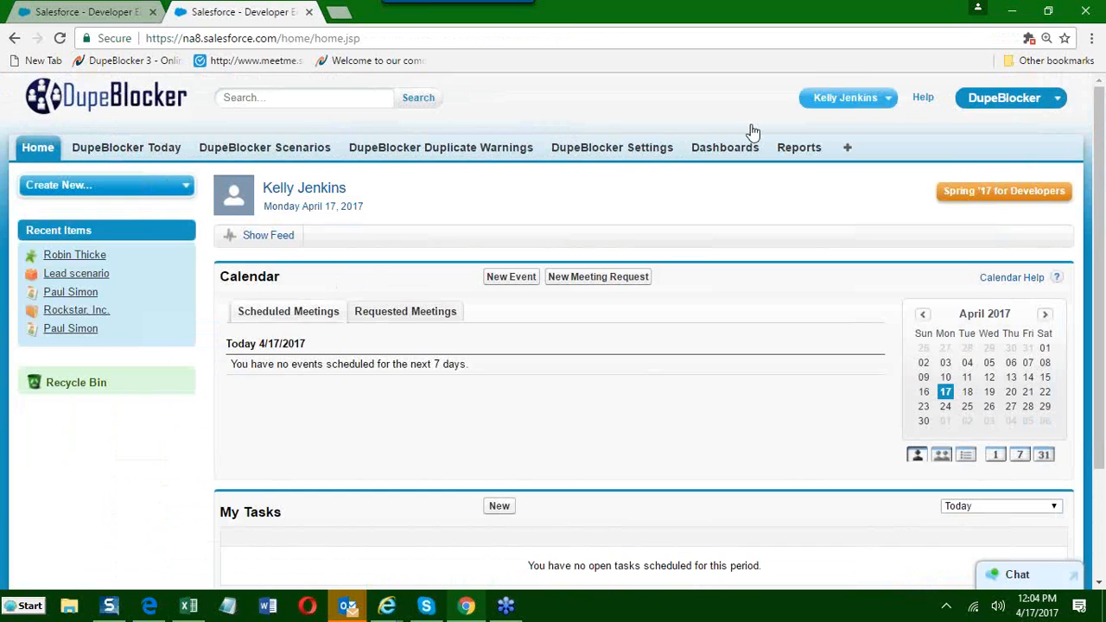
{"action": "left_click", "coordinate": [1087, 33]}
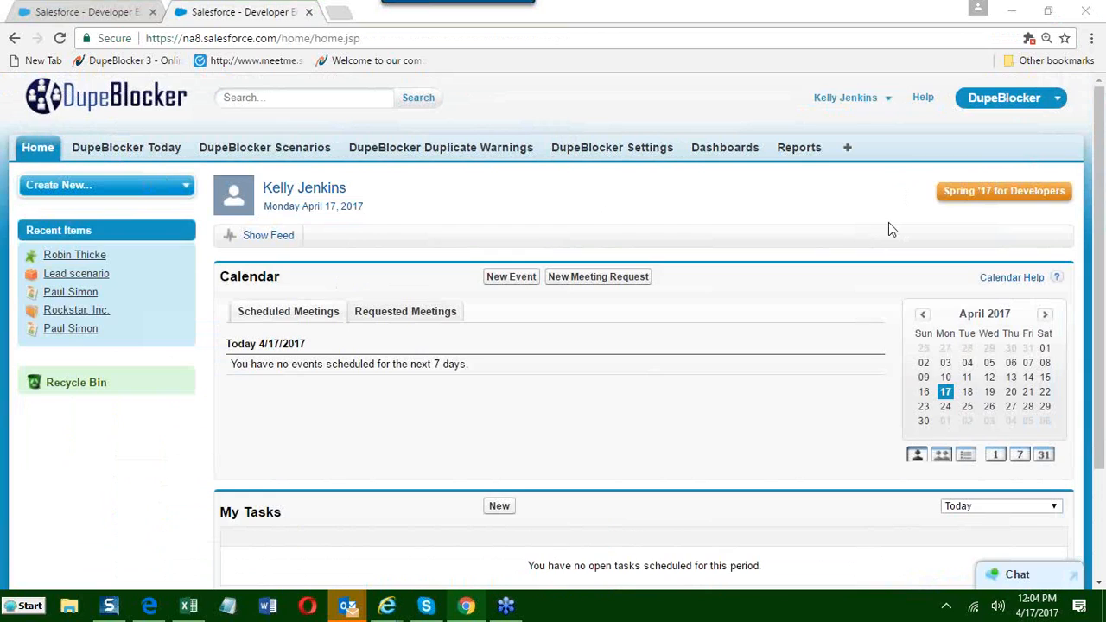
{"action": "left_click", "coordinate": [668, 195]}
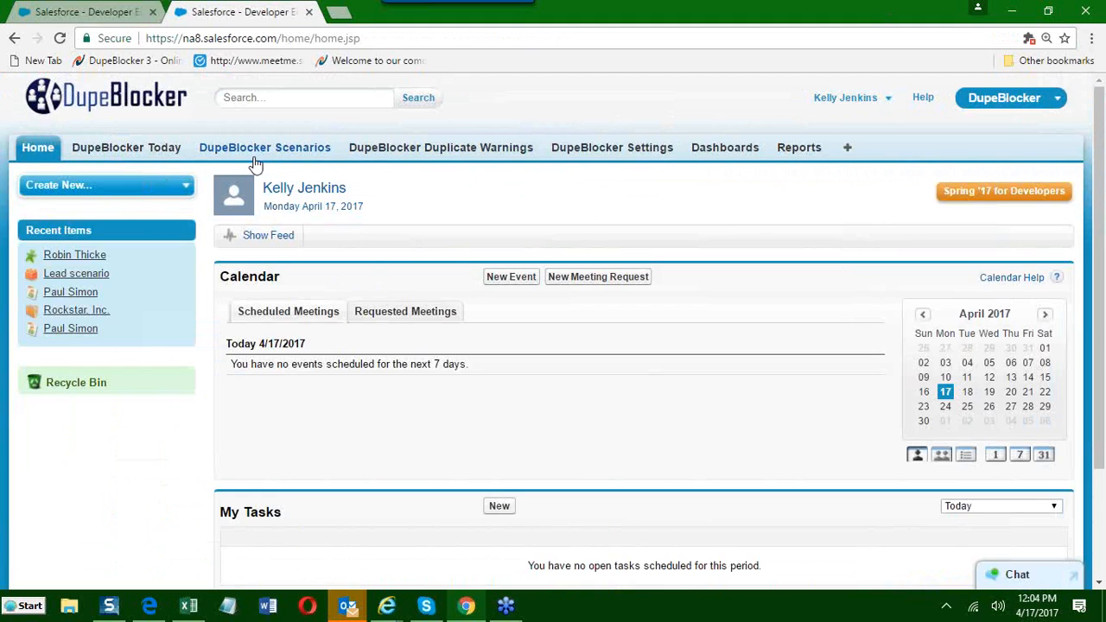
Open DupeBlocker Settings in a new browser tab and review the Administrator E-mail and Disable DupeBlocker general settings.
{"action": "right_click", "coordinate": [619, 152]}
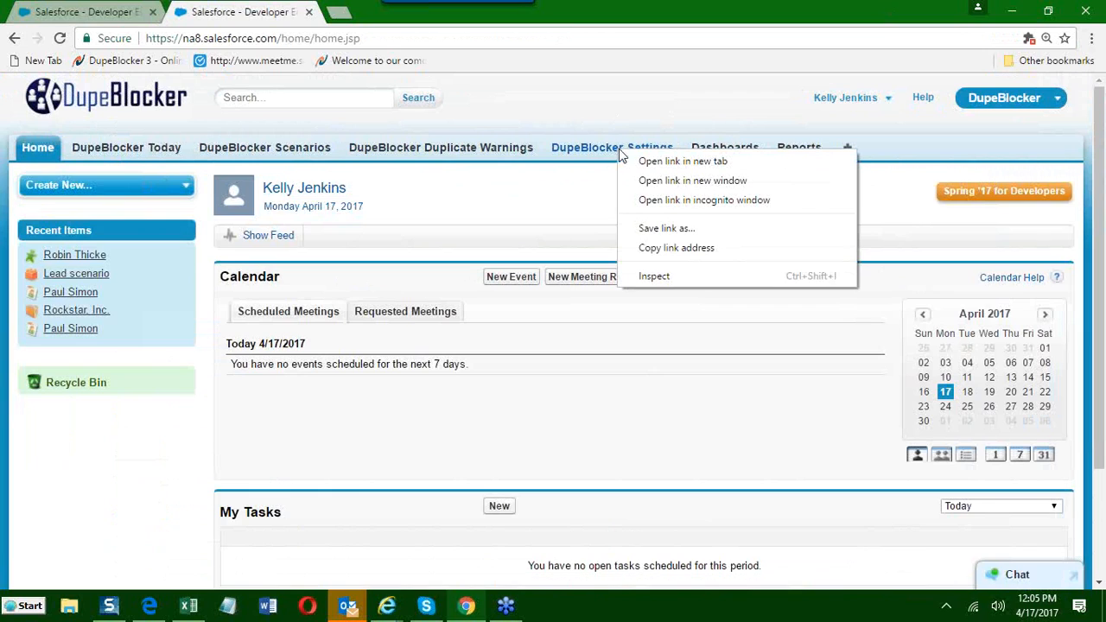
{"action": "left_click", "coordinate": [642, 163]}
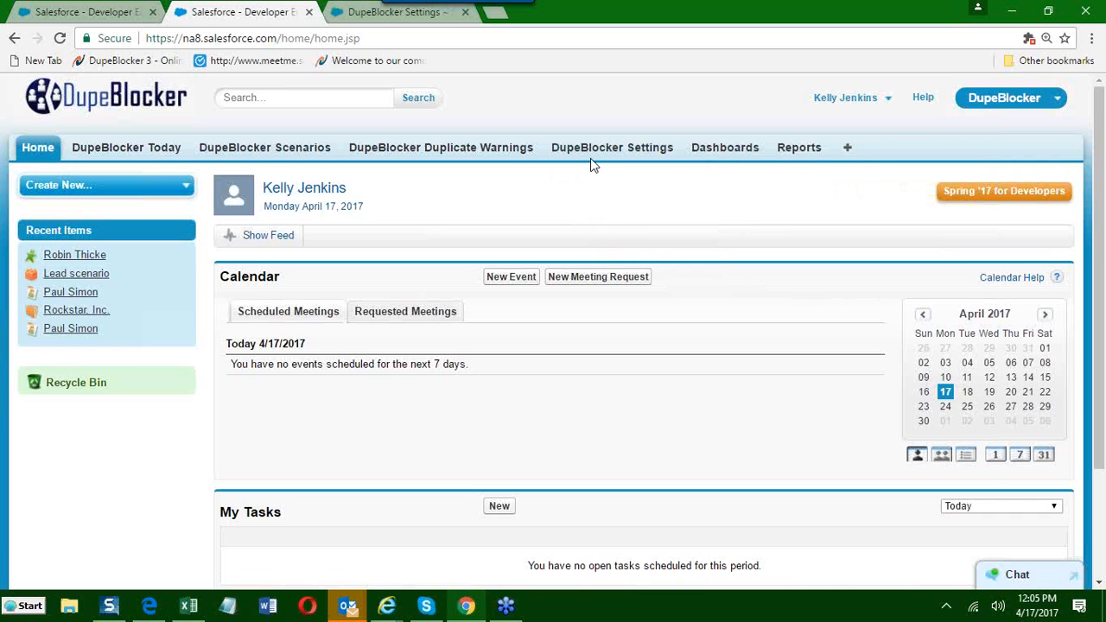
{"action": "left_click", "coordinate": [356, 13]}
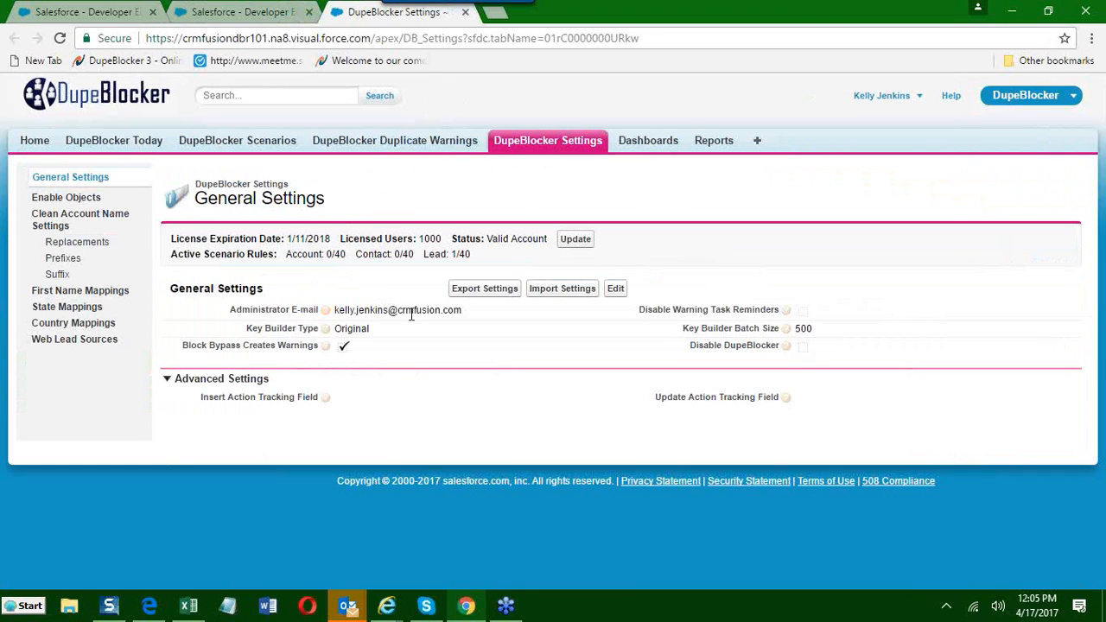
{"action": "left_click_drag", "start_coordinate": [465, 312], "coordinate": [335, 312]}
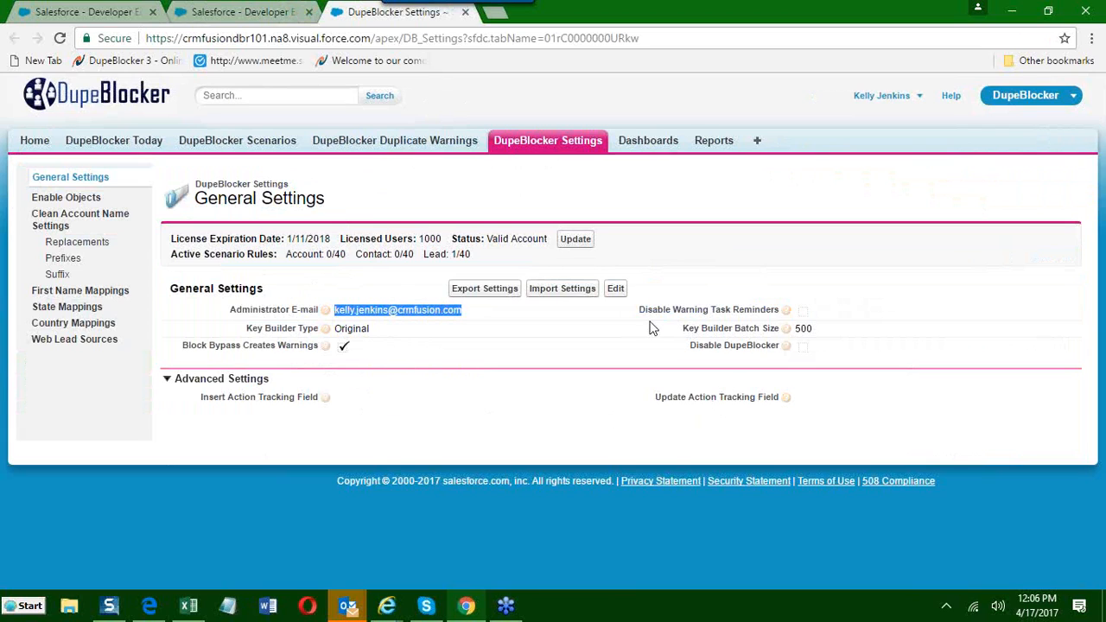
{"action": "left_click_drag", "start_coordinate": [689, 346], "coordinate": [796, 353]}
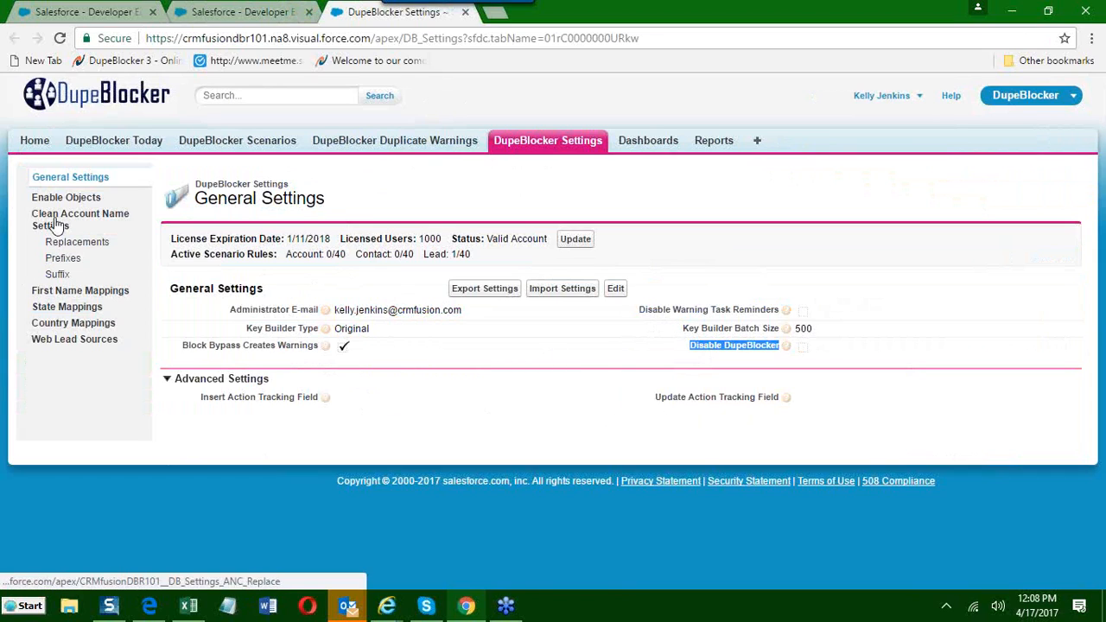
Open the Enable Objects settings, select the Case object and point out the enabled Classes, Opportunity and Feed Item objects.
{"action": "left_click", "coordinate": [74, 199]}
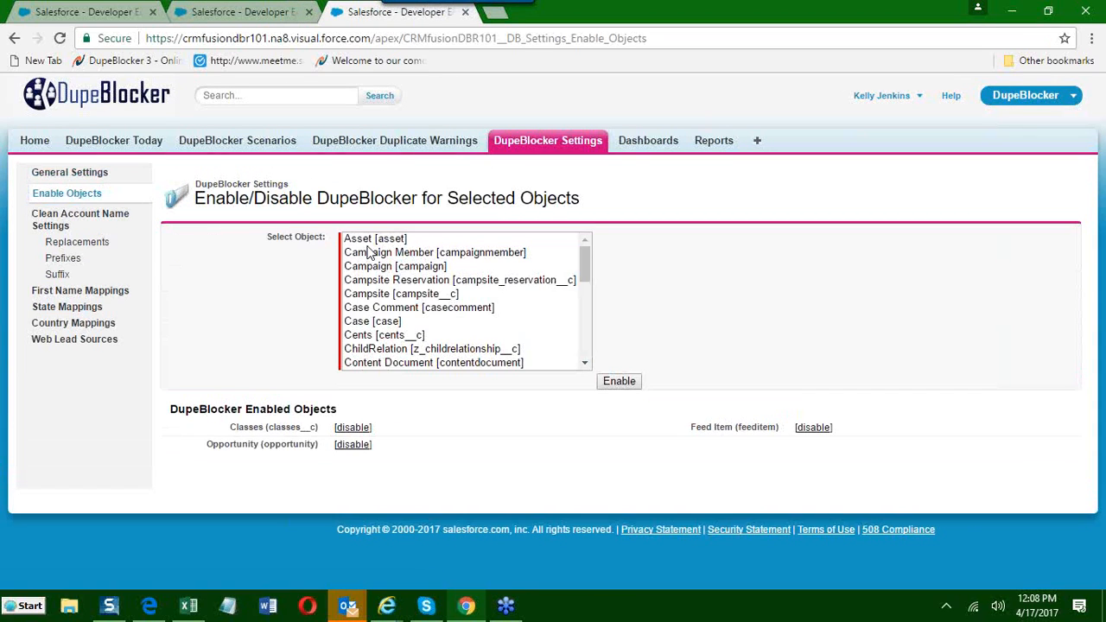
{"action": "left_click", "coordinate": [364, 326]}
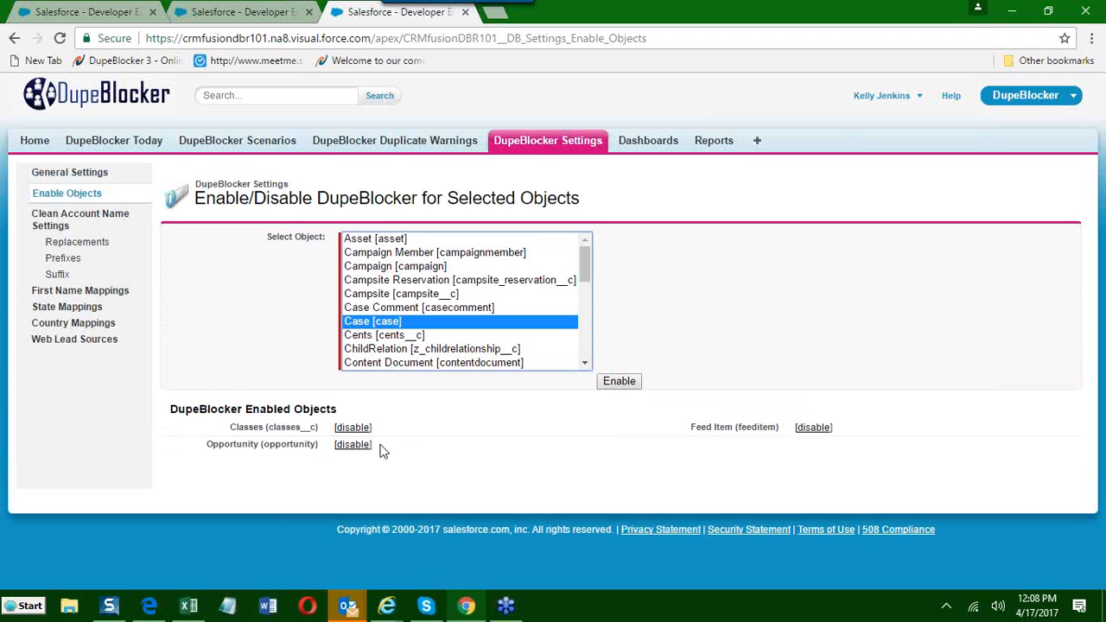
{"action": "left_click_drag", "start_coordinate": [230, 427], "coordinate": [323, 432]}
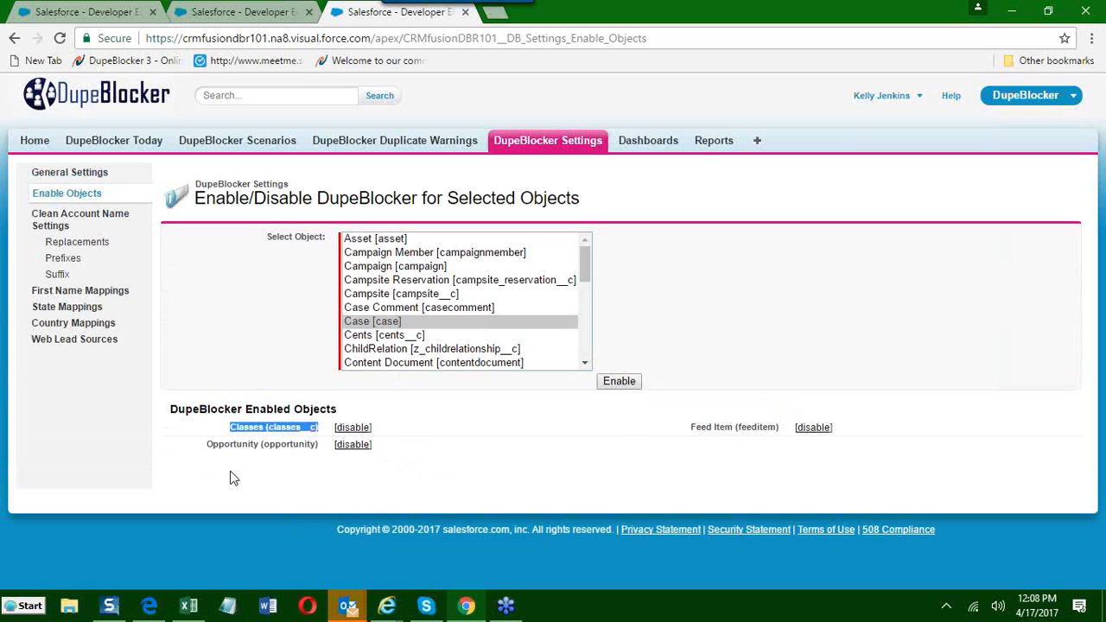
{"action": "left_click_drag", "start_coordinate": [207, 445], "coordinate": [297, 448]}
{"action": "left_click_drag", "start_coordinate": [689, 429], "coordinate": [737, 427]}
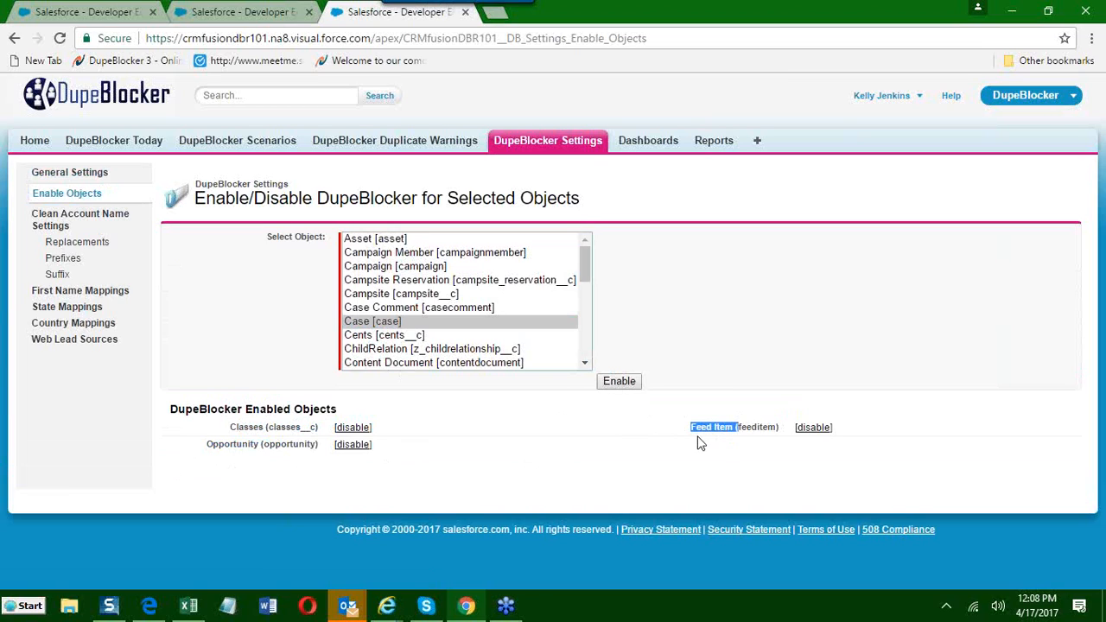
{"action": "left_click_drag", "start_coordinate": [232, 430], "coordinate": [320, 427]}
{"action": "left_click", "coordinate": [265, 430]}
Open DupeBlocker Scenarios in a new browser tab and display all scenarios using the All view.
{"action": "right_click", "coordinate": [235, 147]}
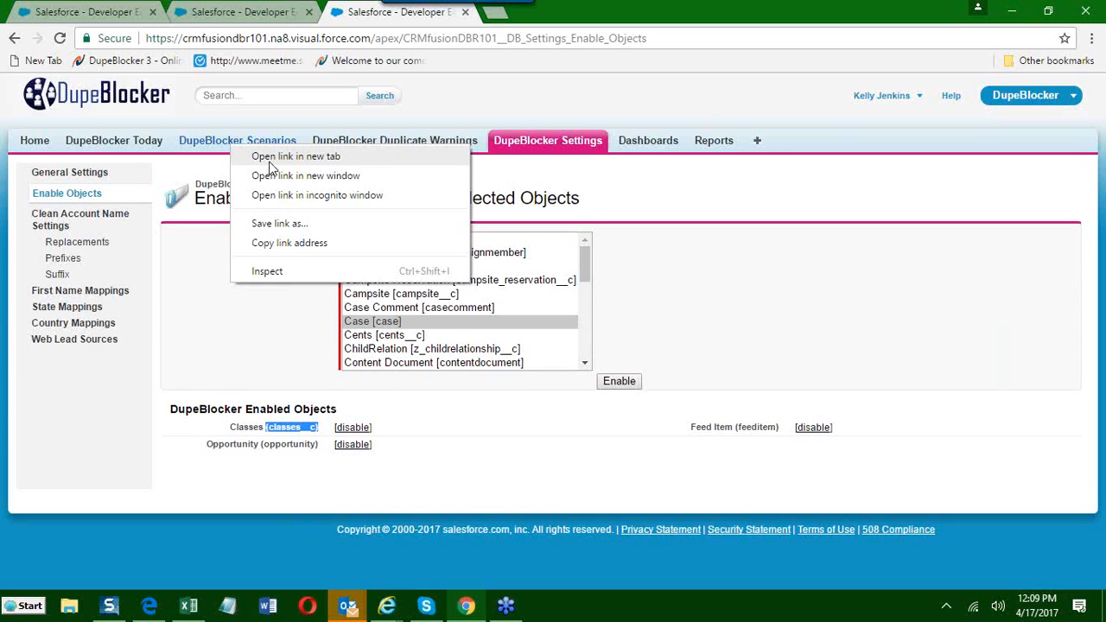
{"action": "left_click", "coordinate": [274, 159]}
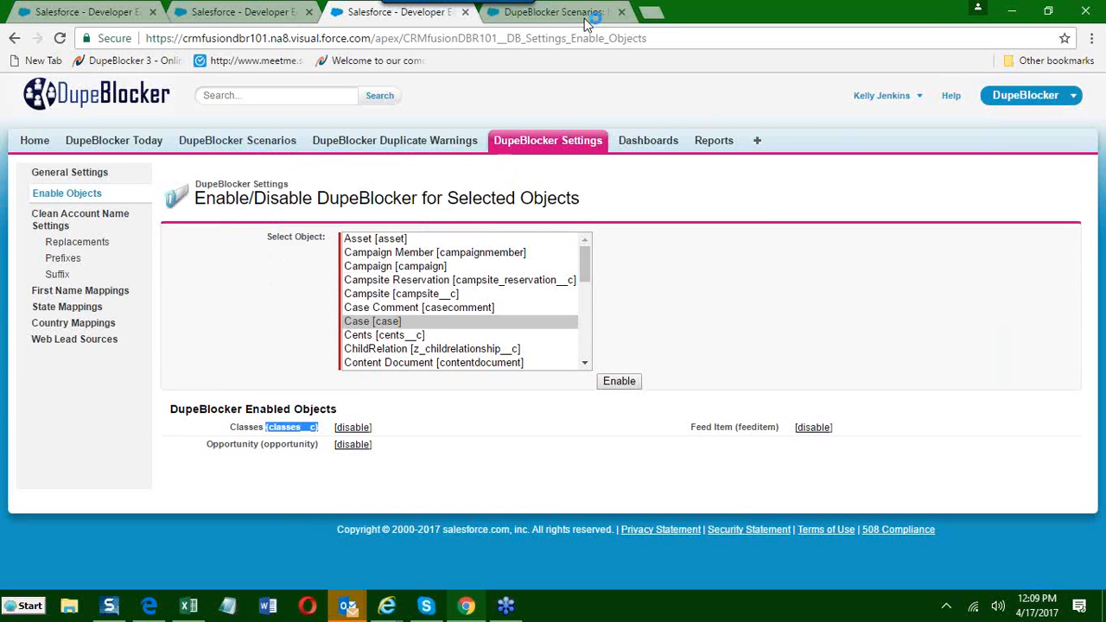
{"action": "left_click", "coordinate": [553, 12]}
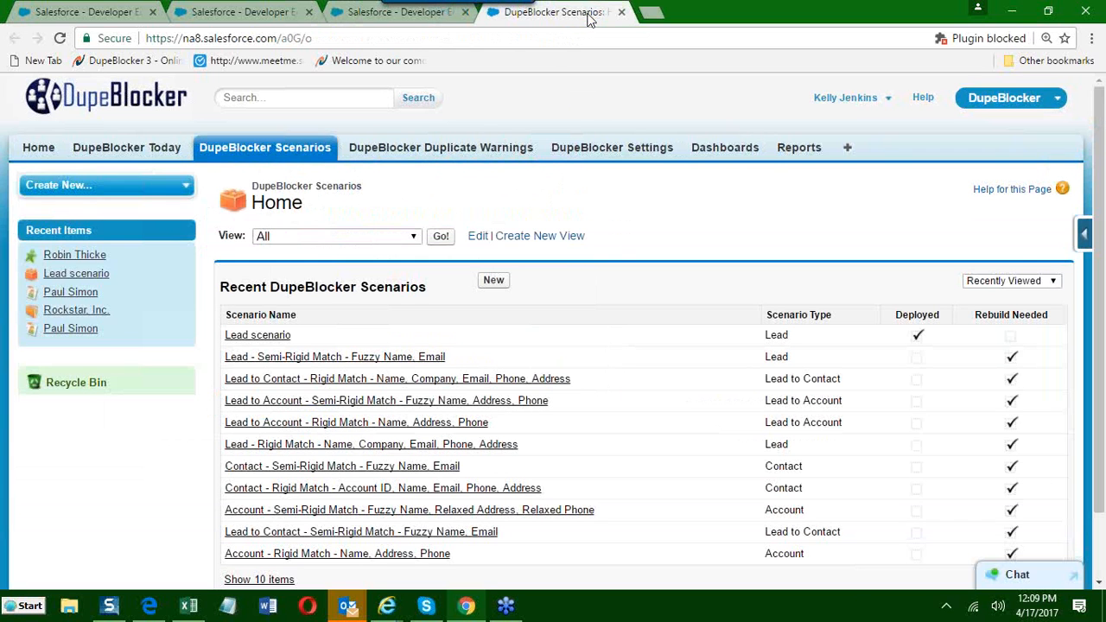
{"action": "scroll", "coordinate": [512, 86], "scroll_direction": "down", "scroll_amount": 2}
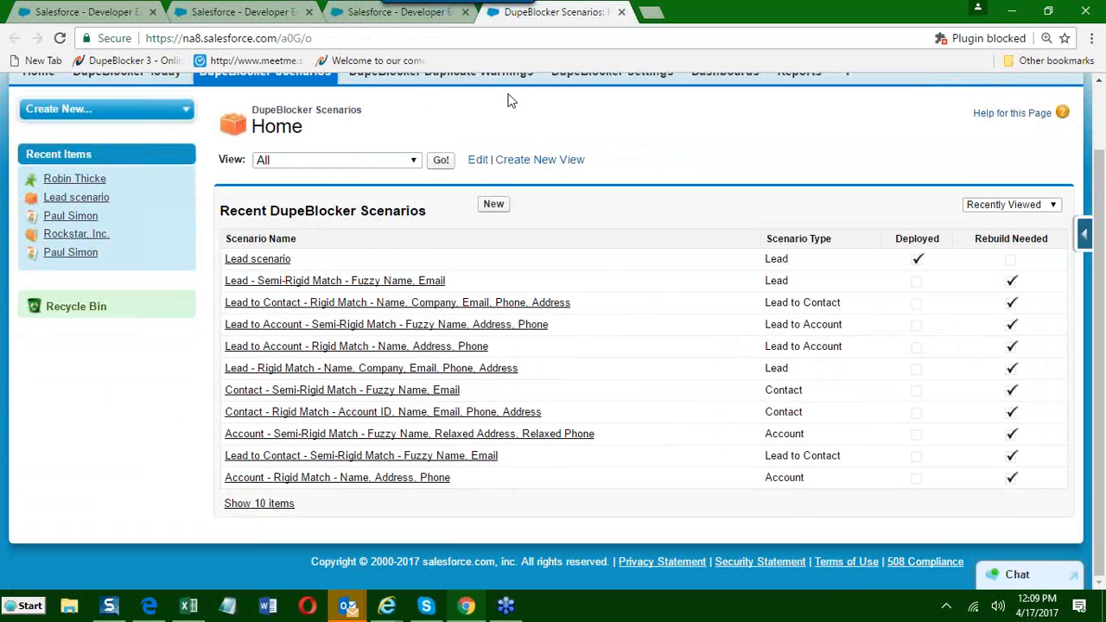
{"action": "left_click", "coordinate": [441, 162]}
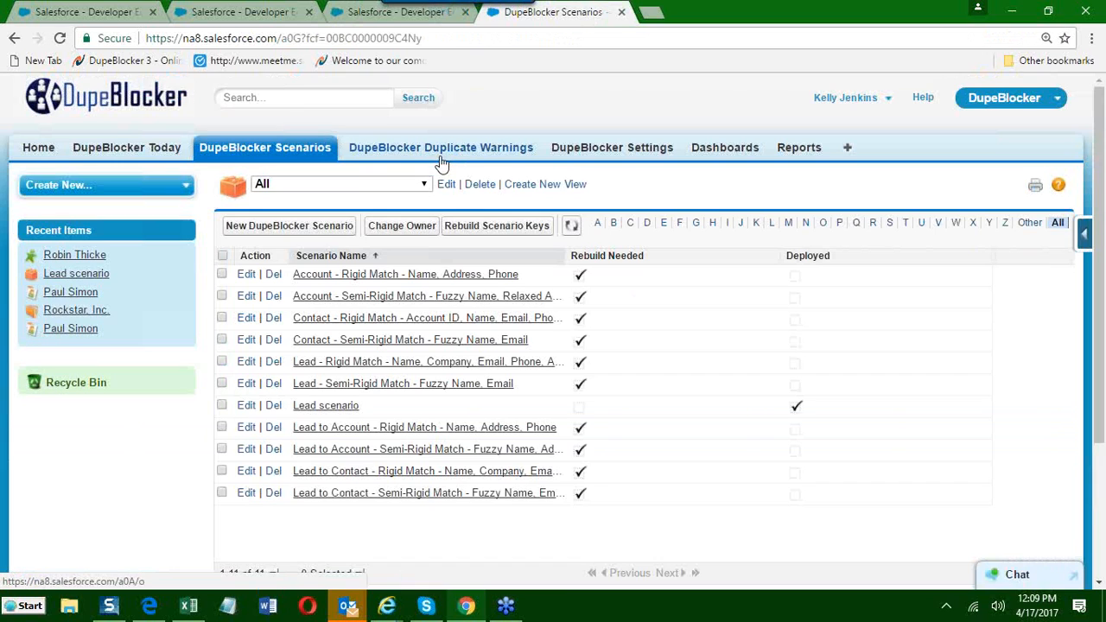
{"action": "left_click", "coordinate": [370, 318]}
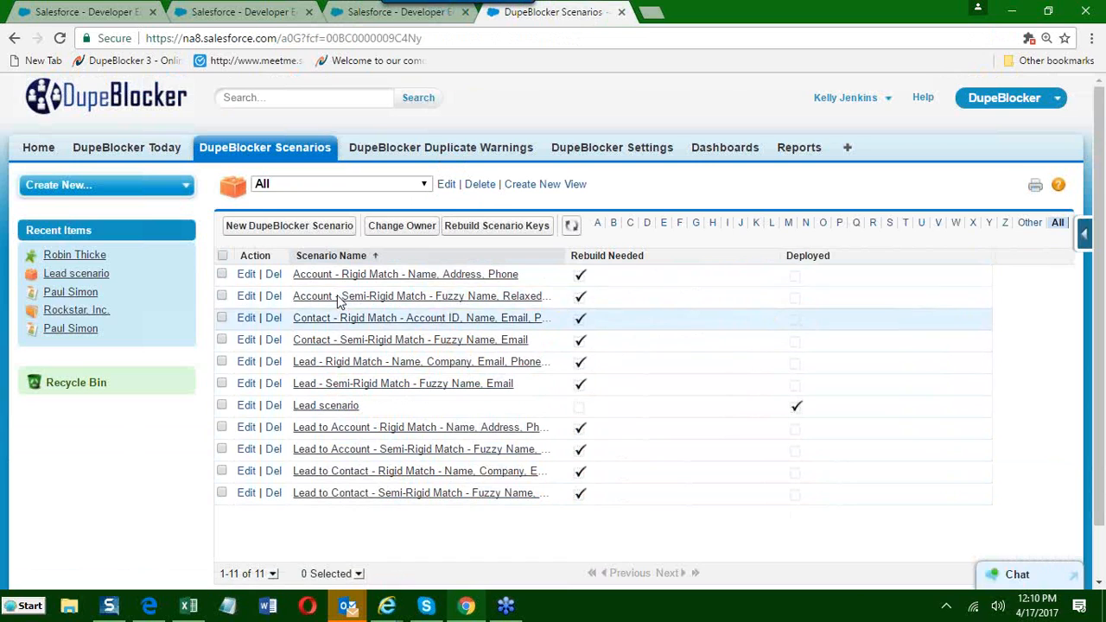
Start a new DupeBlocker scenario named "My contact scenario" and set its Scenario Type to Contact.
{"action": "left_click", "coordinate": [297, 228]}
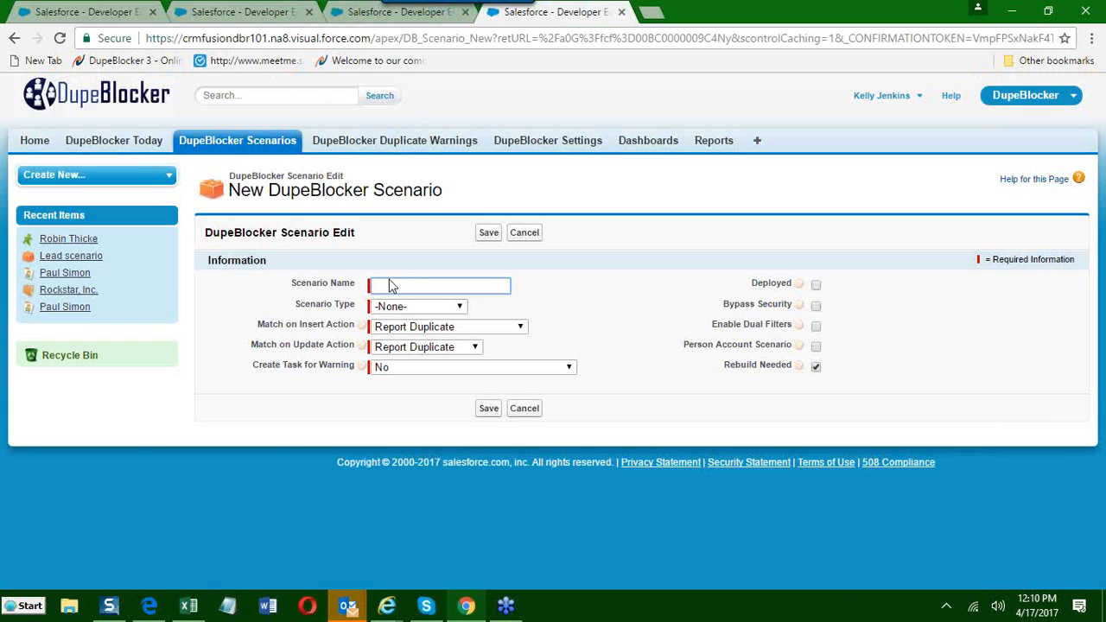
{"action": "type", "text": "My"}
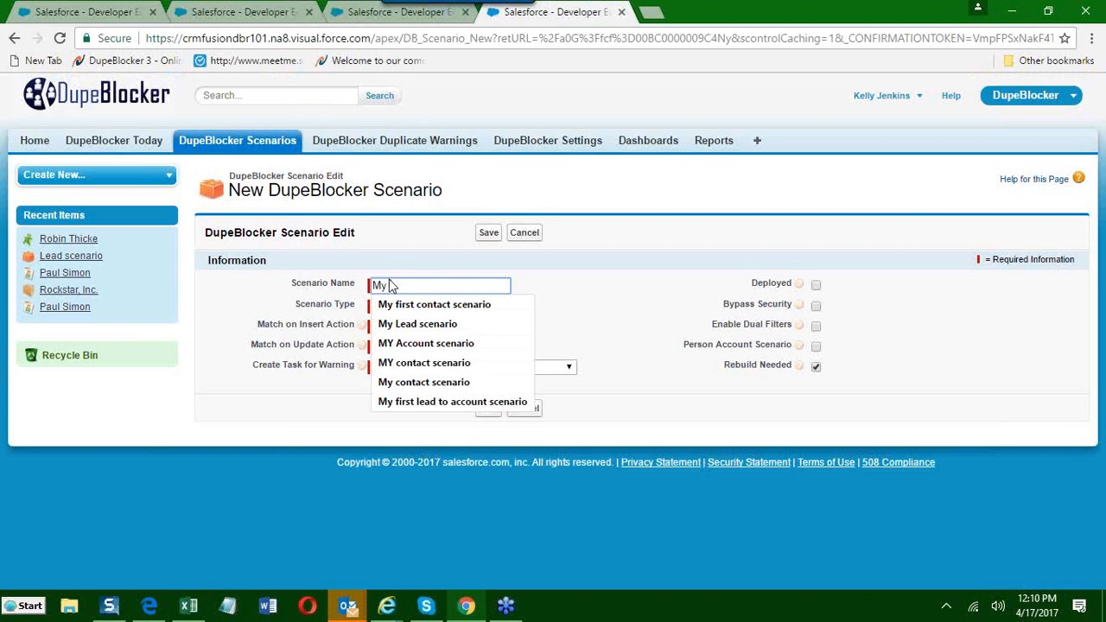
{"action": "type", "text": " contact"}
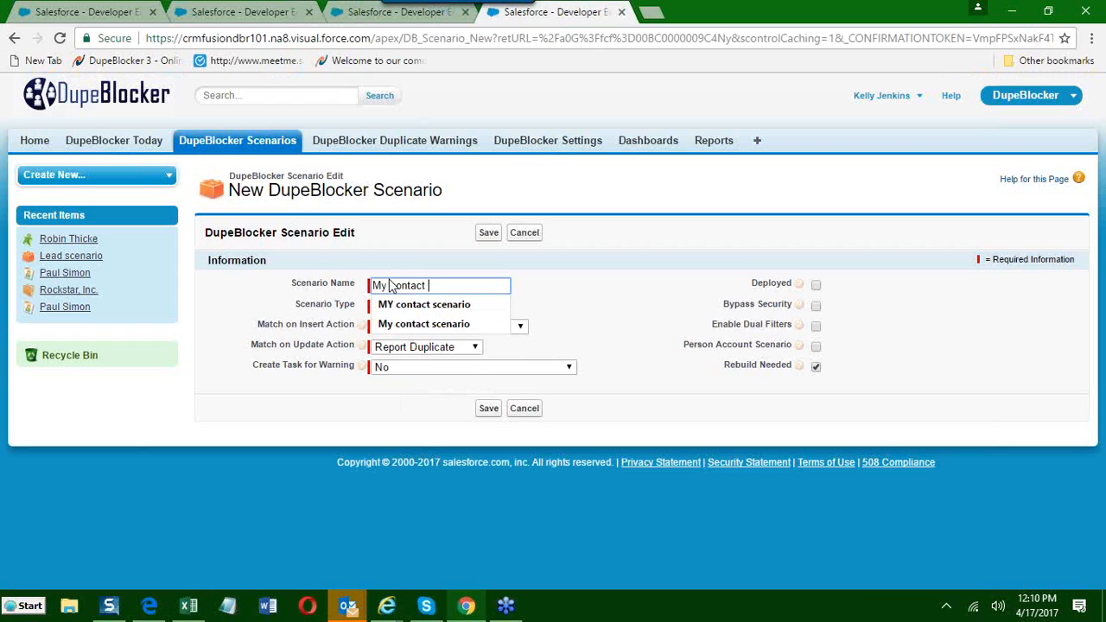
{"action": "left_click", "coordinate": [406, 324]}
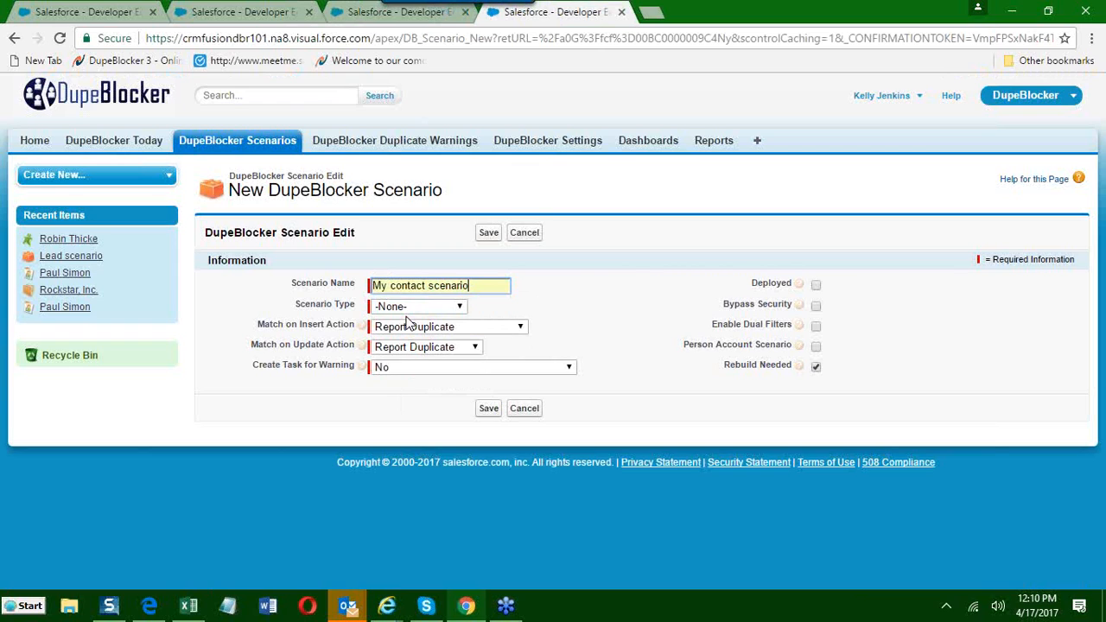
{"action": "left_click", "coordinate": [487, 289]}
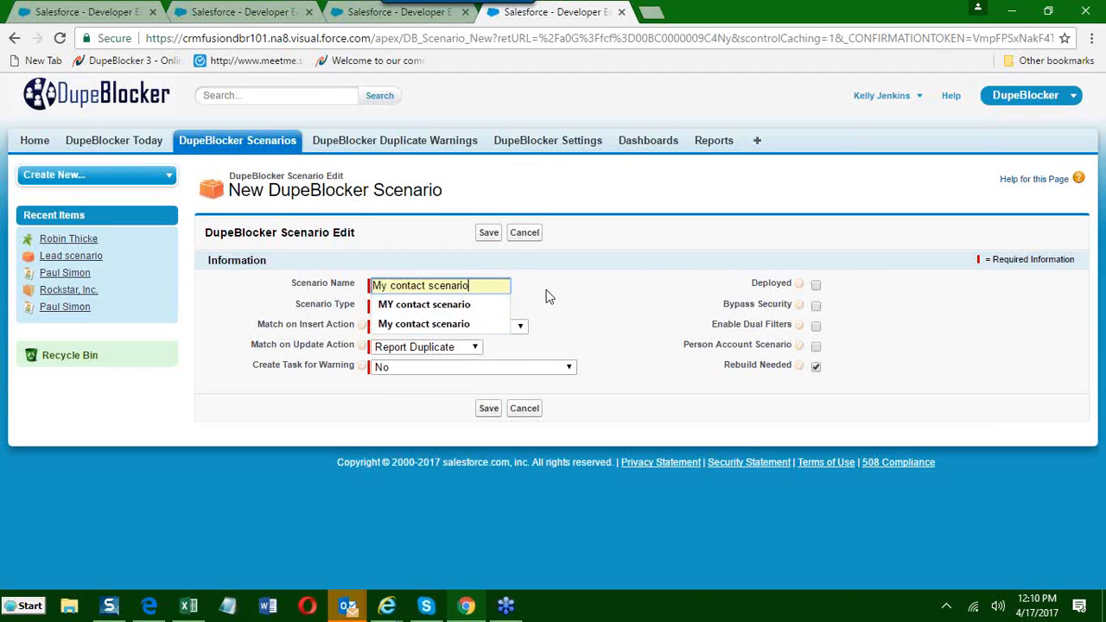
{"action": "left_click", "coordinate": [571, 305]}
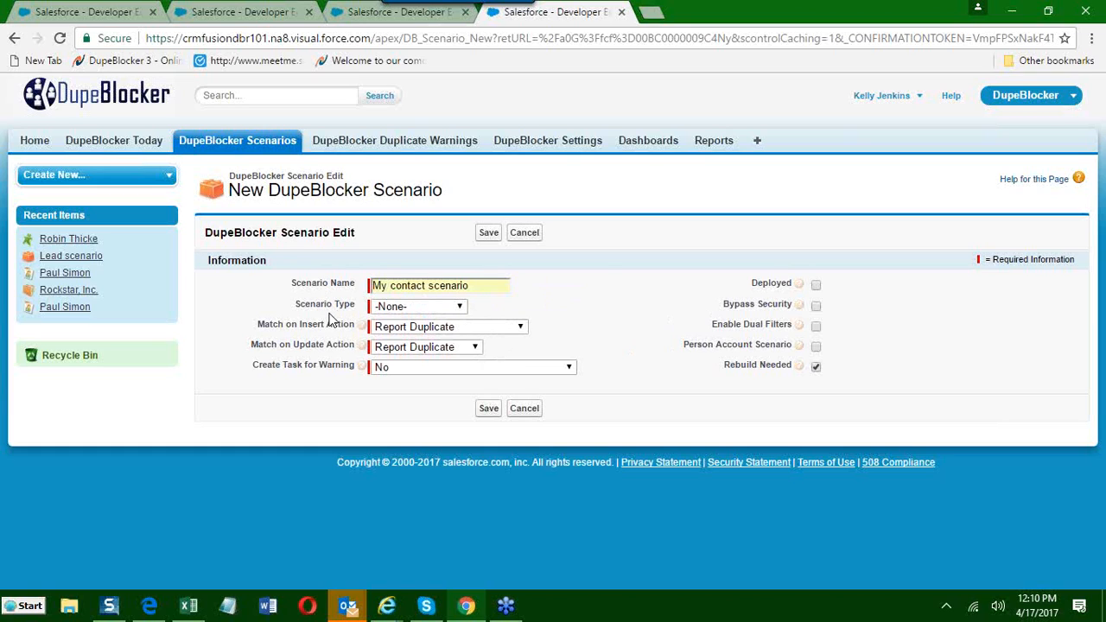
{"action": "left_click", "coordinate": [393, 308]}
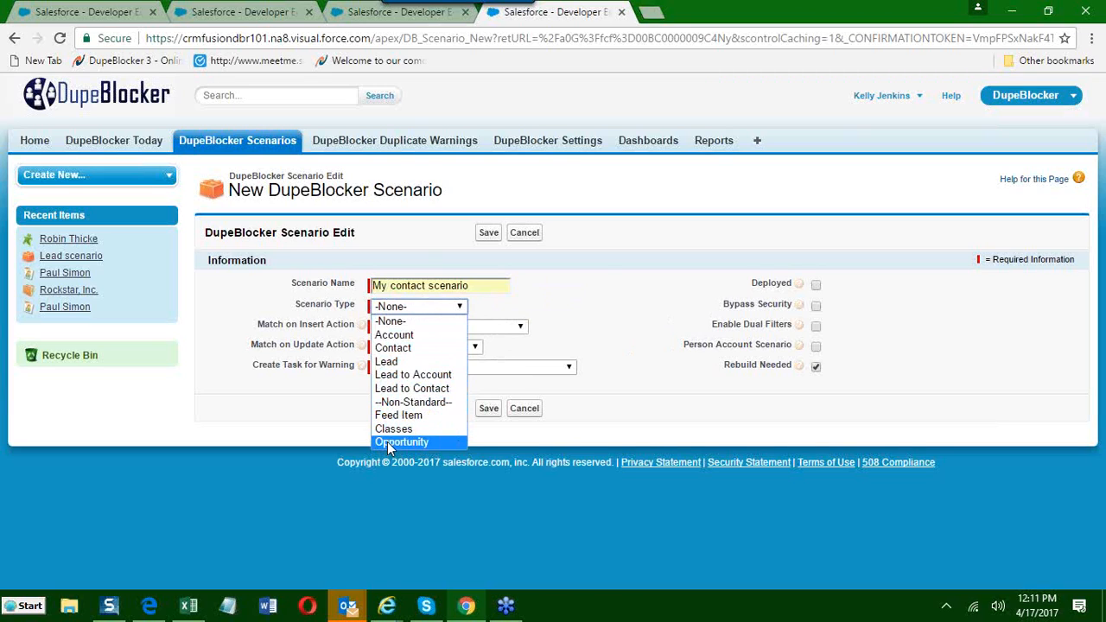
{"action": "left_click", "coordinate": [393, 347]}
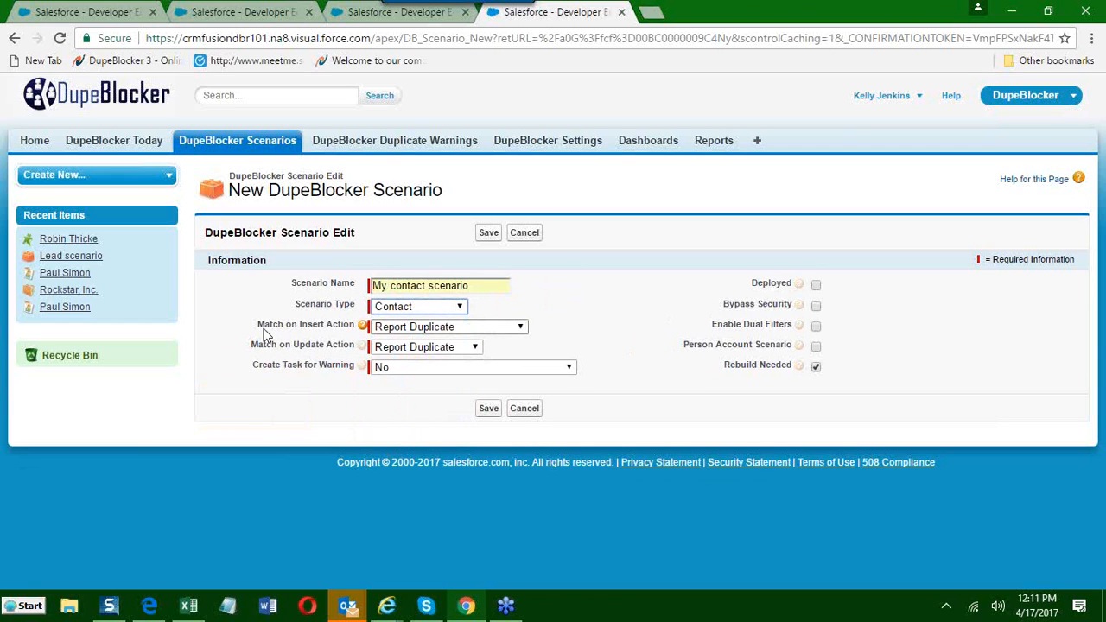
Point out the Match on Insert Action and Match on Update Action settings by highlighting their labels.
{"action": "left_click_drag", "start_coordinate": [259, 327], "coordinate": [339, 334]}
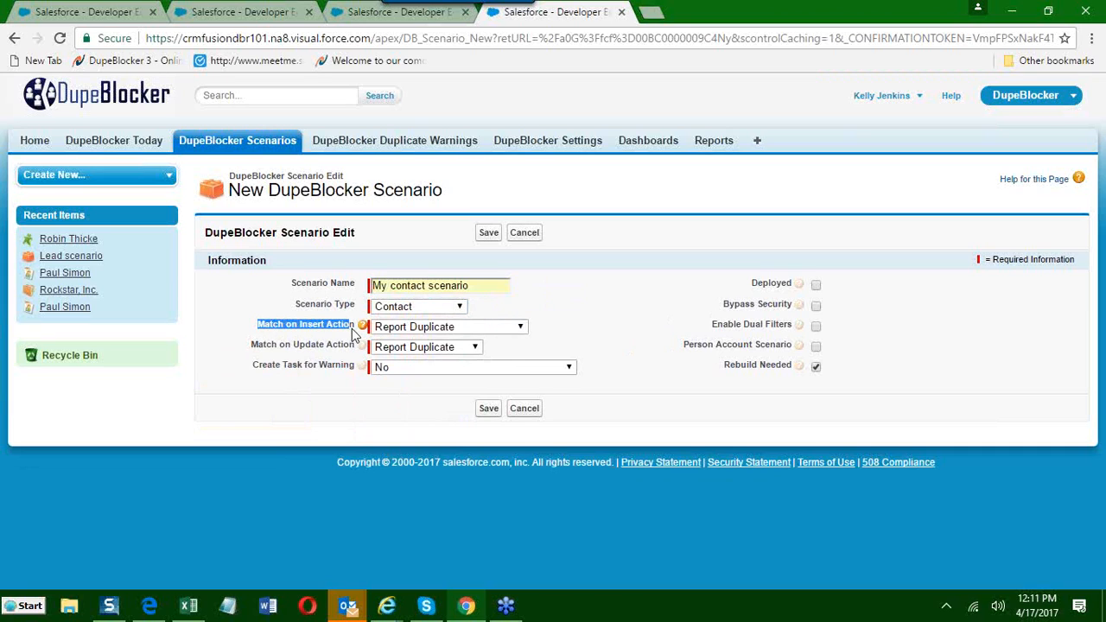
{"action": "left_click_drag", "start_coordinate": [250, 345], "coordinate": [354, 345]}
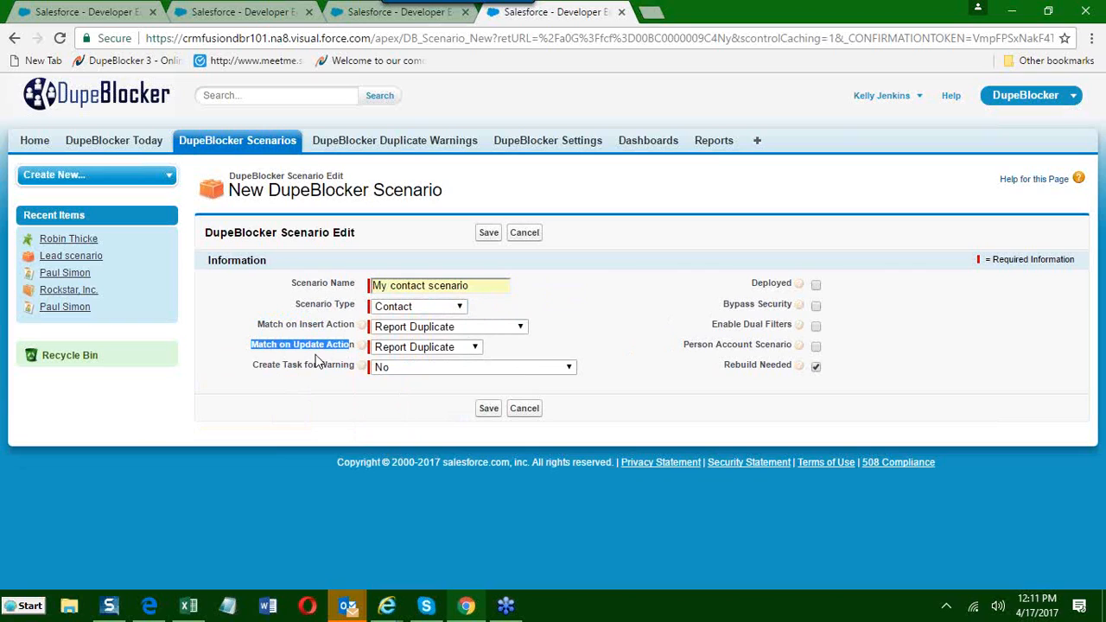
{"action": "left_click", "coordinate": [296, 374]}
{"action": "left_click", "coordinate": [269, 332]}
{"action": "left_click_drag", "start_coordinate": [257, 329], "coordinate": [327, 330]}
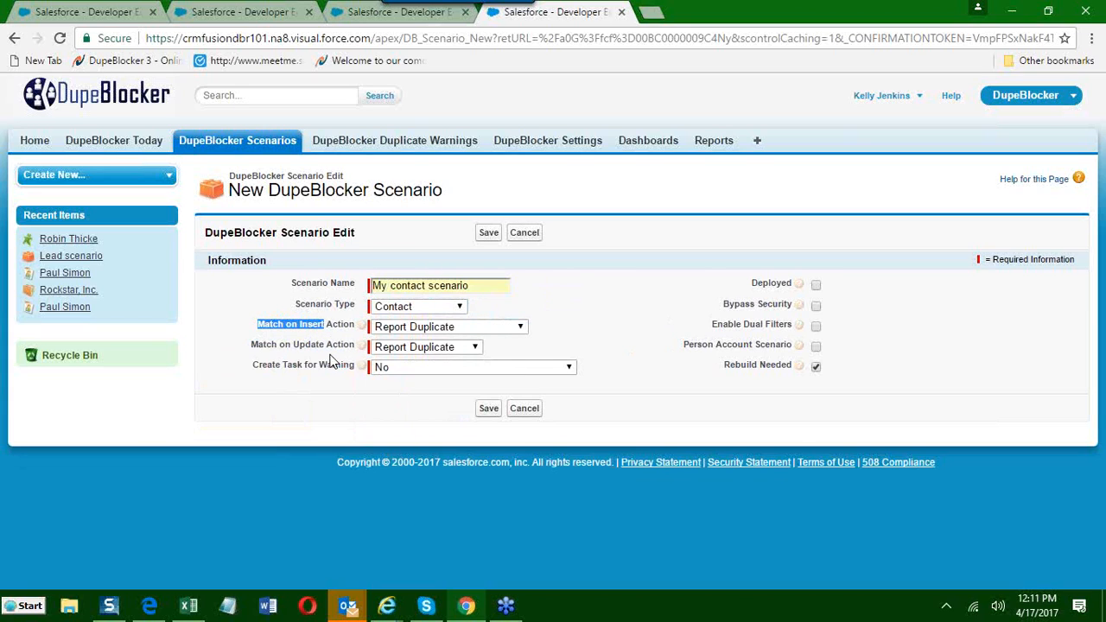
{"action": "left_click", "coordinate": [250, 346]}
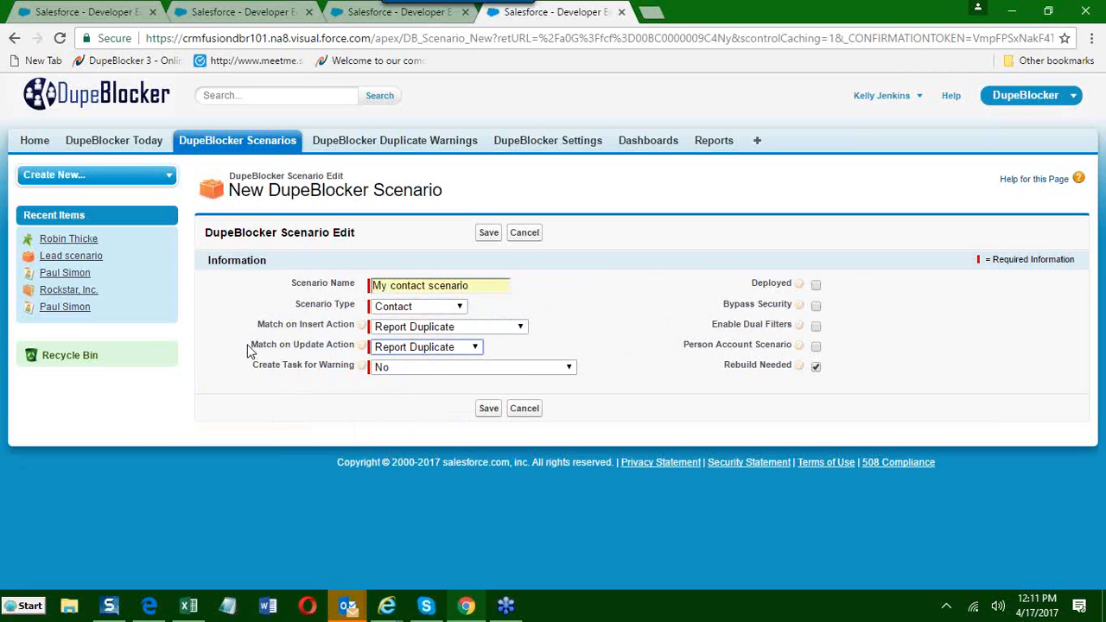
{"action": "left_click_drag", "start_coordinate": [250, 345], "coordinate": [327, 351]}
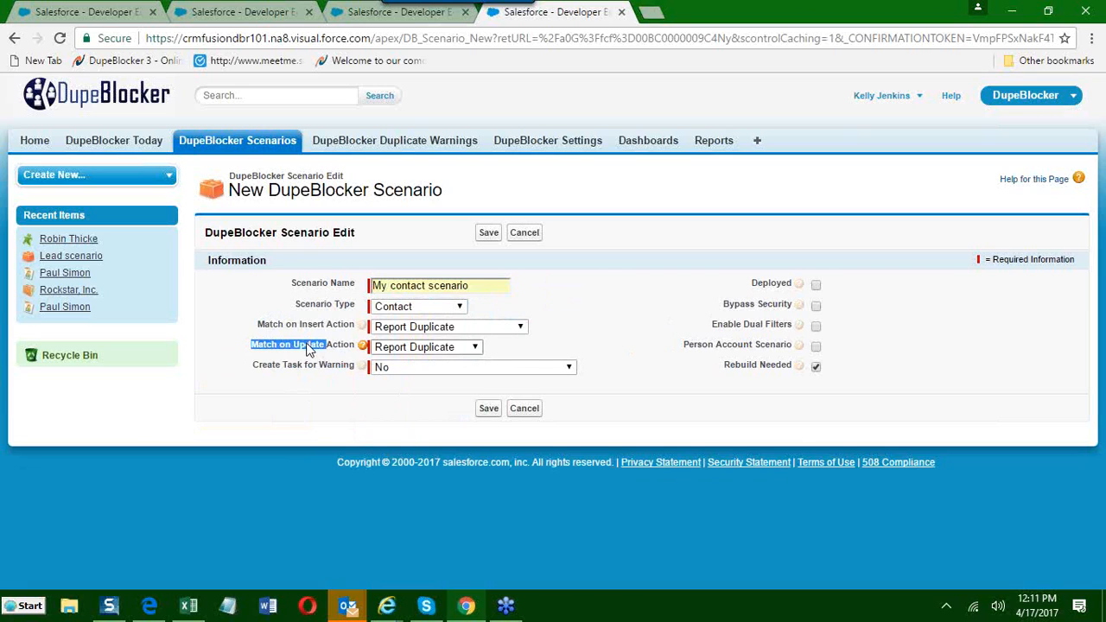
{"action": "left_click", "coordinate": [307, 330]}
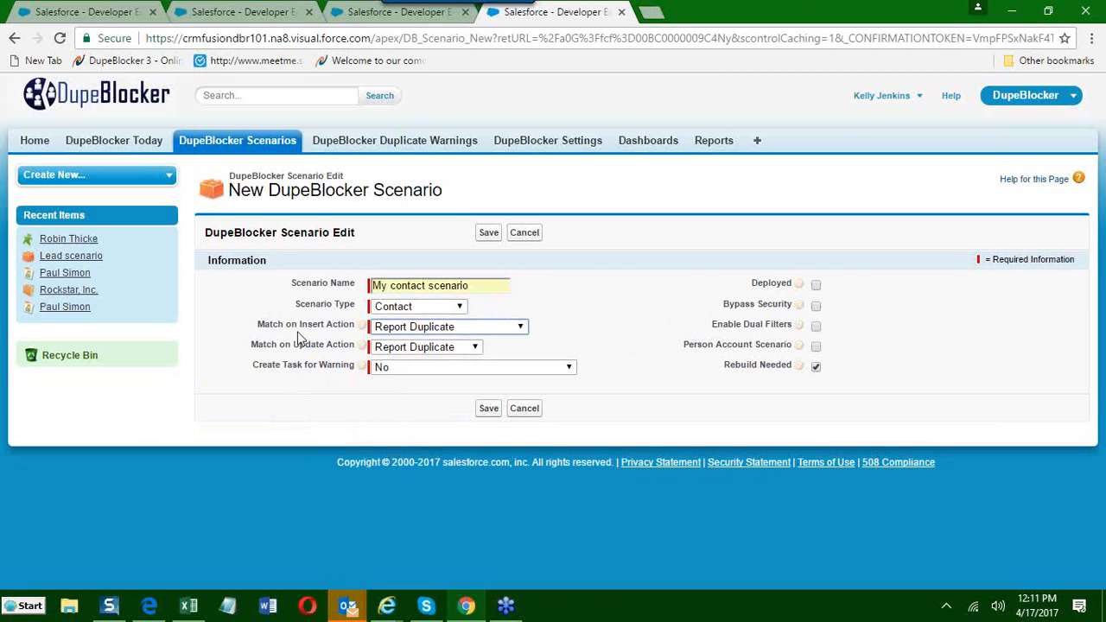
Try Do Not Insert as the Match on Insert Action with the error message "You cannot enter this record.".
{"action": "left_click", "coordinate": [522, 330]}
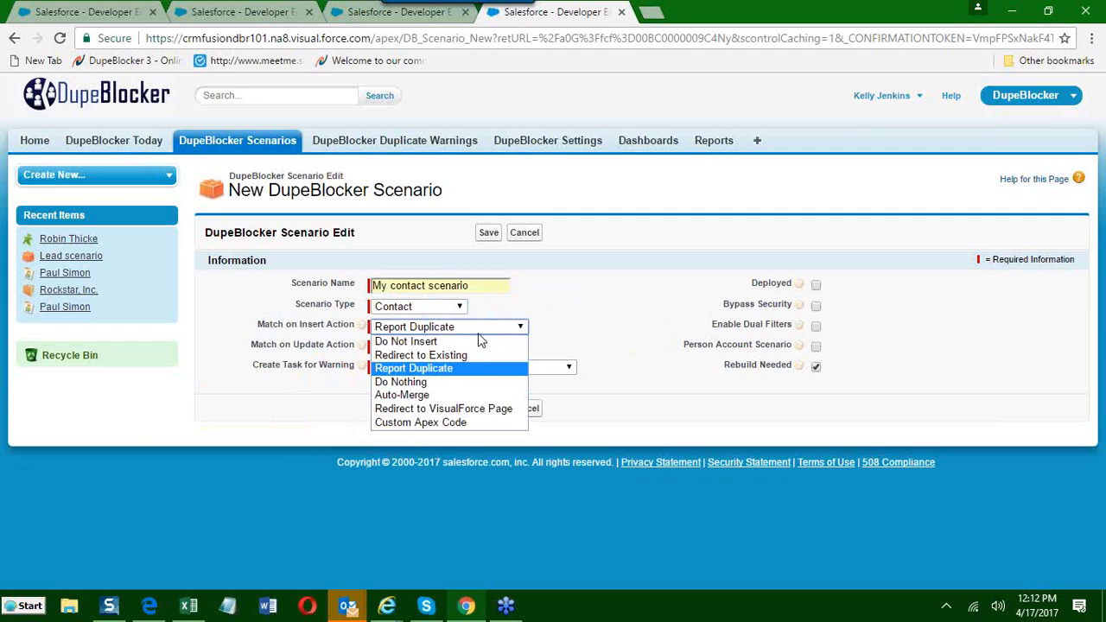
{"action": "left_click", "coordinate": [443, 342]}
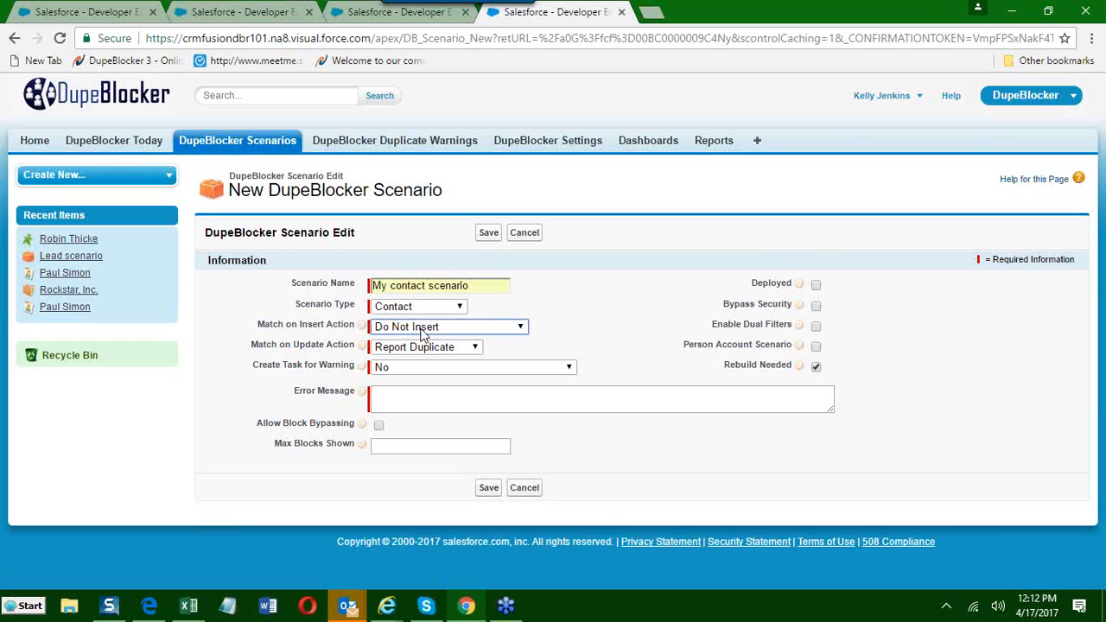
{"action": "left_click", "coordinate": [391, 394]}
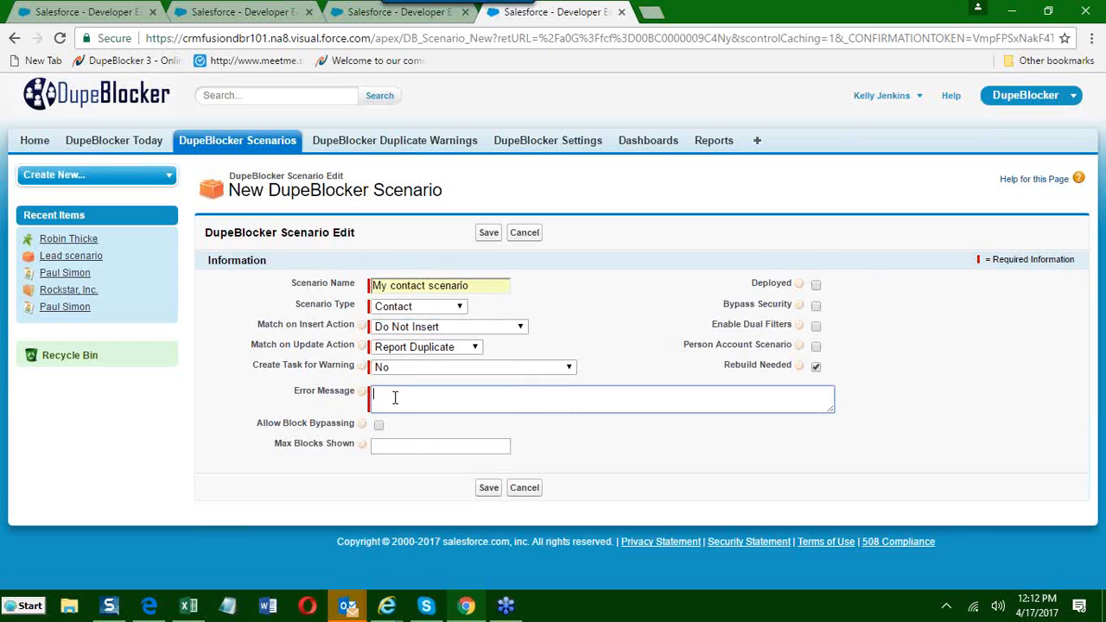
{"action": "type", "text": "You cannot enter this record."}
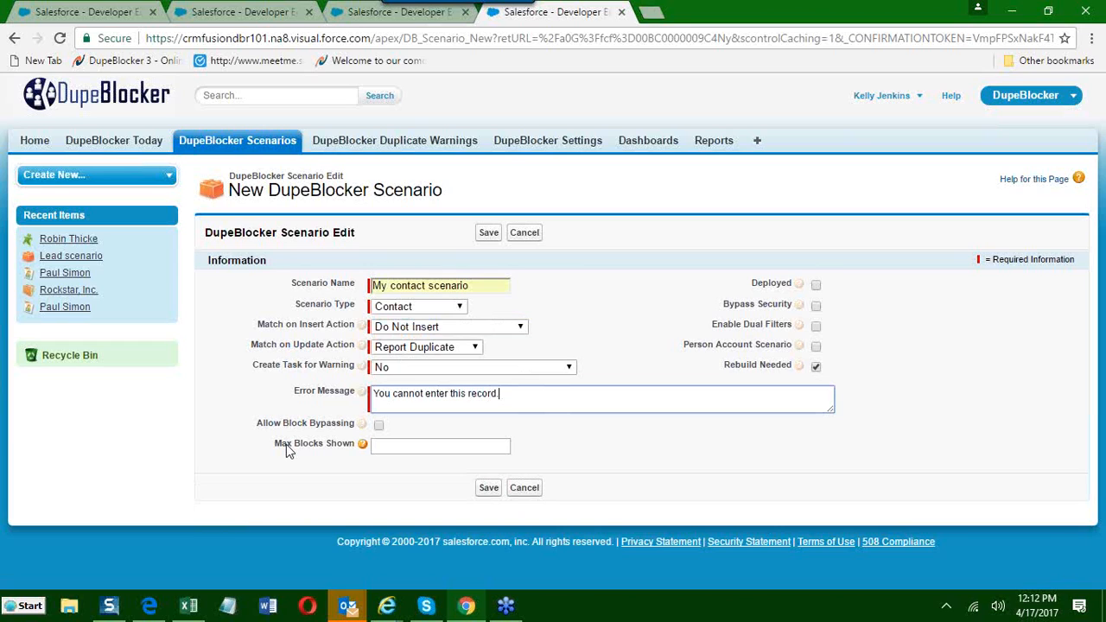
Try Redirect to Existing as the Match on Insert Action, followed by Report Duplicate.
{"action": "left_click", "coordinate": [394, 334]}
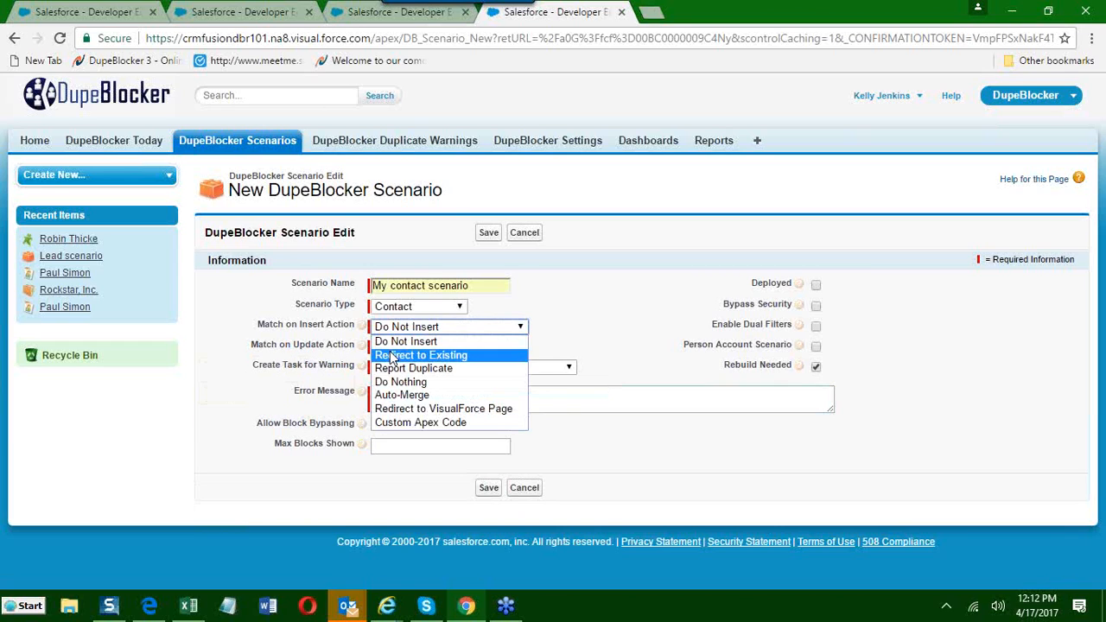
{"action": "left_click", "coordinate": [391, 355]}
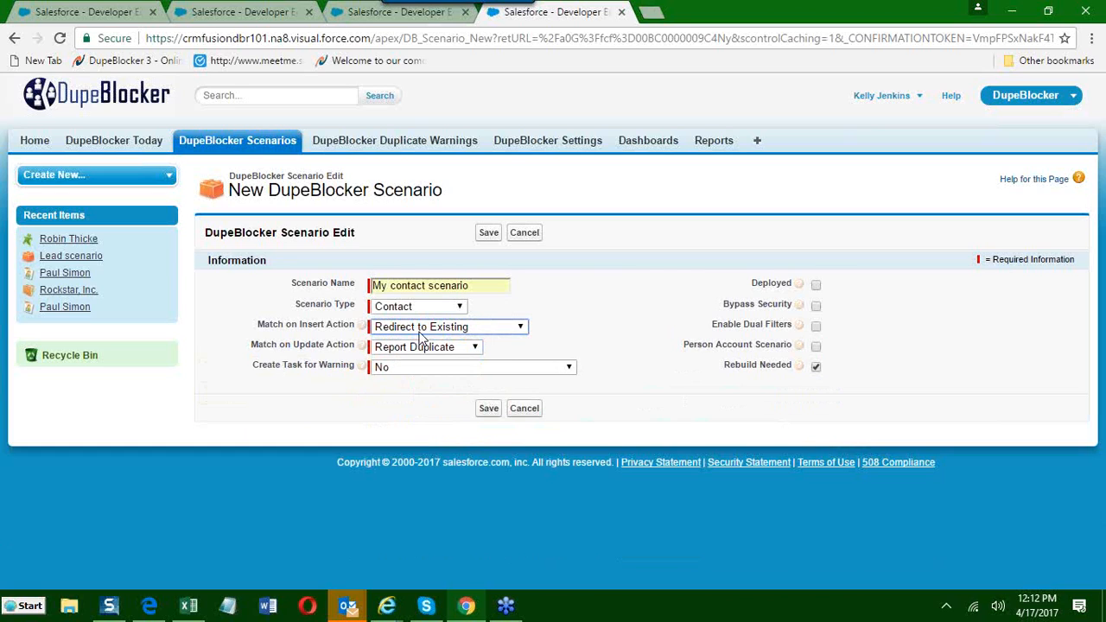
{"action": "left_click", "coordinate": [472, 328]}
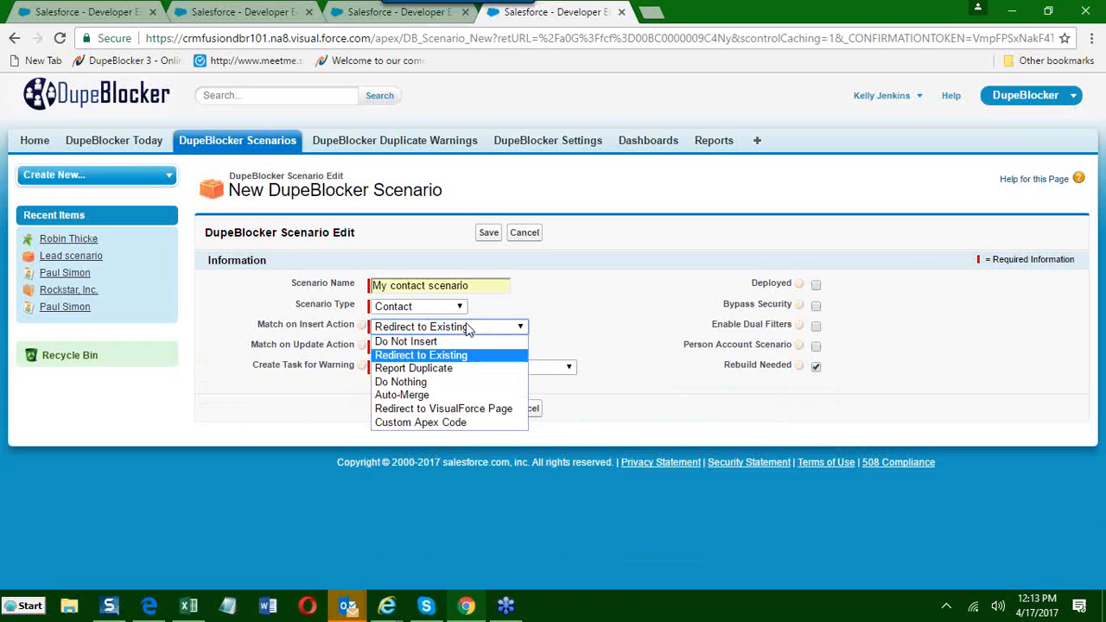
{"action": "left_click", "coordinate": [444, 370]}
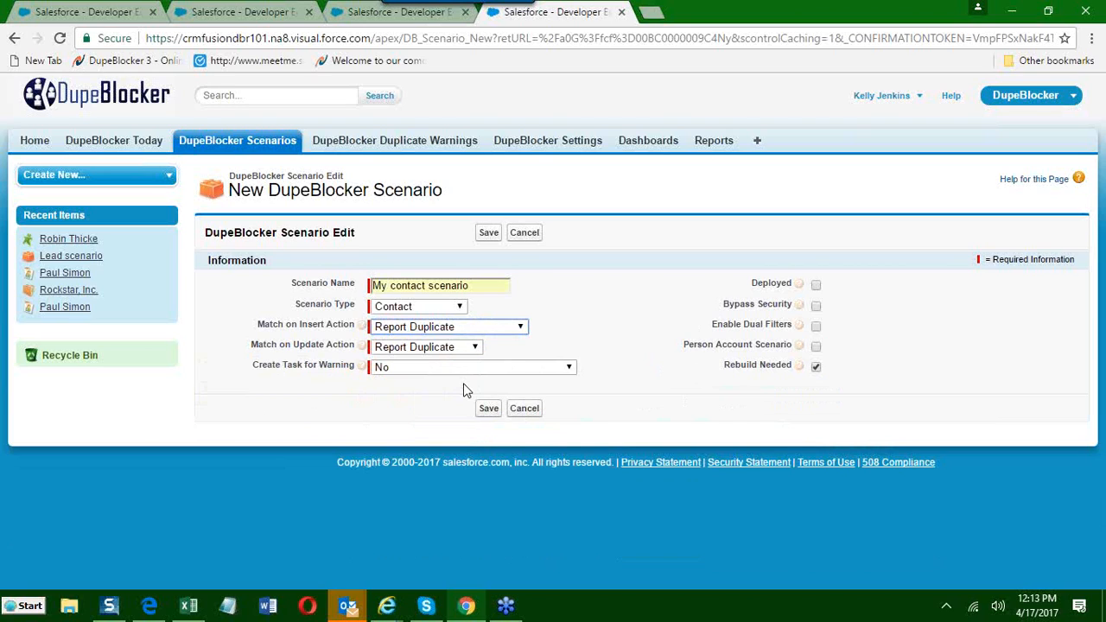
Demonstrate the Do Nothing and Auto-Merge choices for the Match on Insert Action.
{"action": "left_click", "coordinate": [450, 329]}
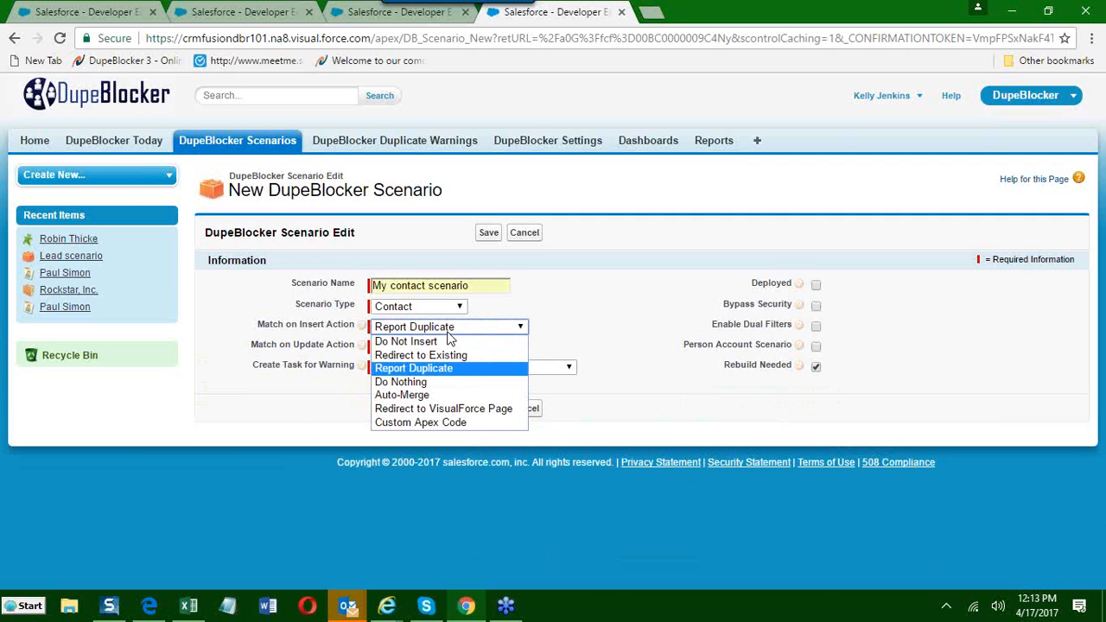
{"action": "left_click", "coordinate": [441, 382]}
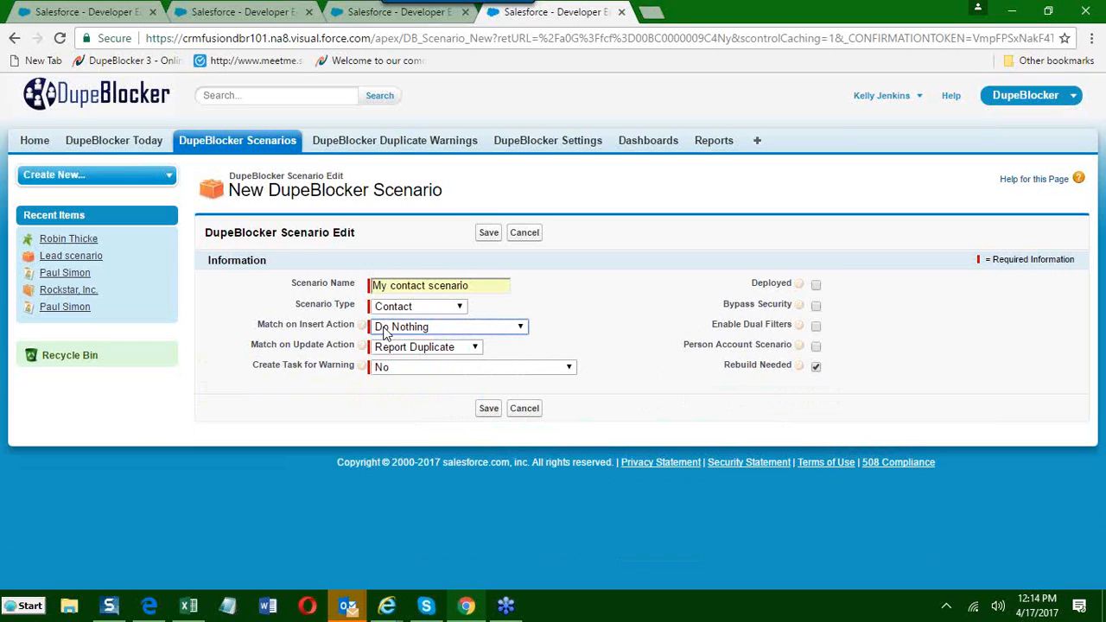
{"action": "left_click", "coordinate": [386, 333]}
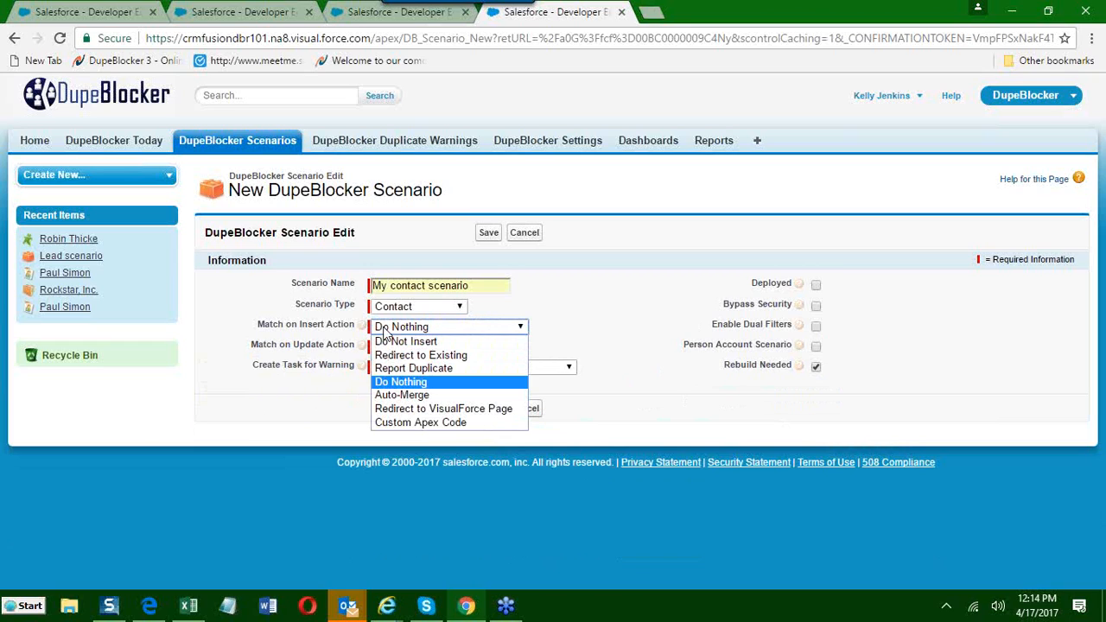
{"action": "left_click", "coordinate": [385, 396]}
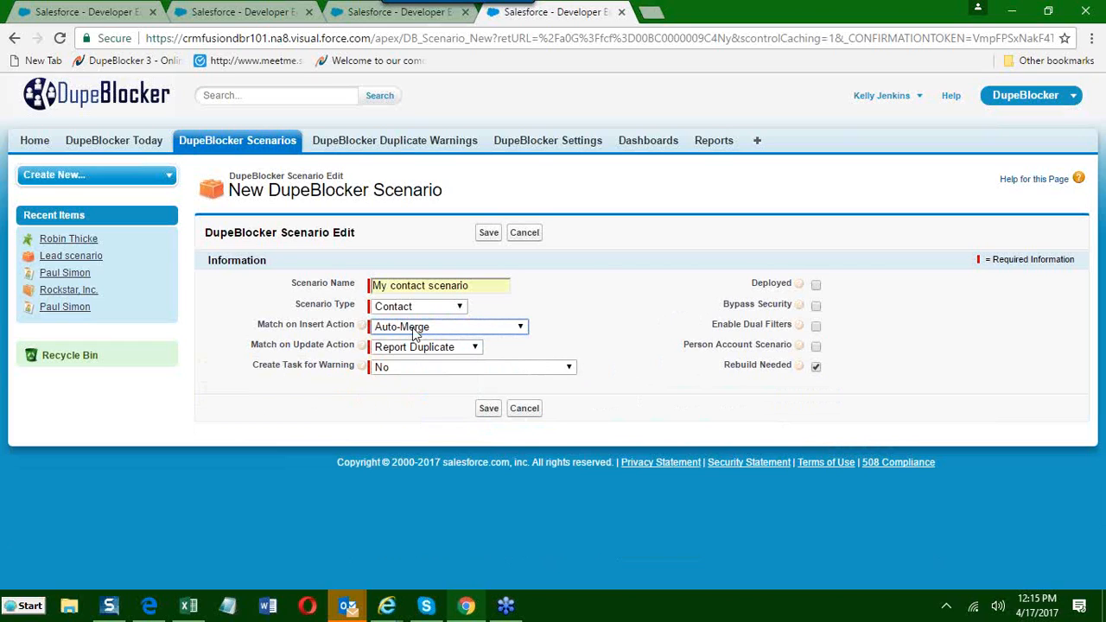
Set the Match on Insert Action to Report Duplicate, reviewing the other available actions.
{"action": "left_click", "coordinate": [416, 333]}
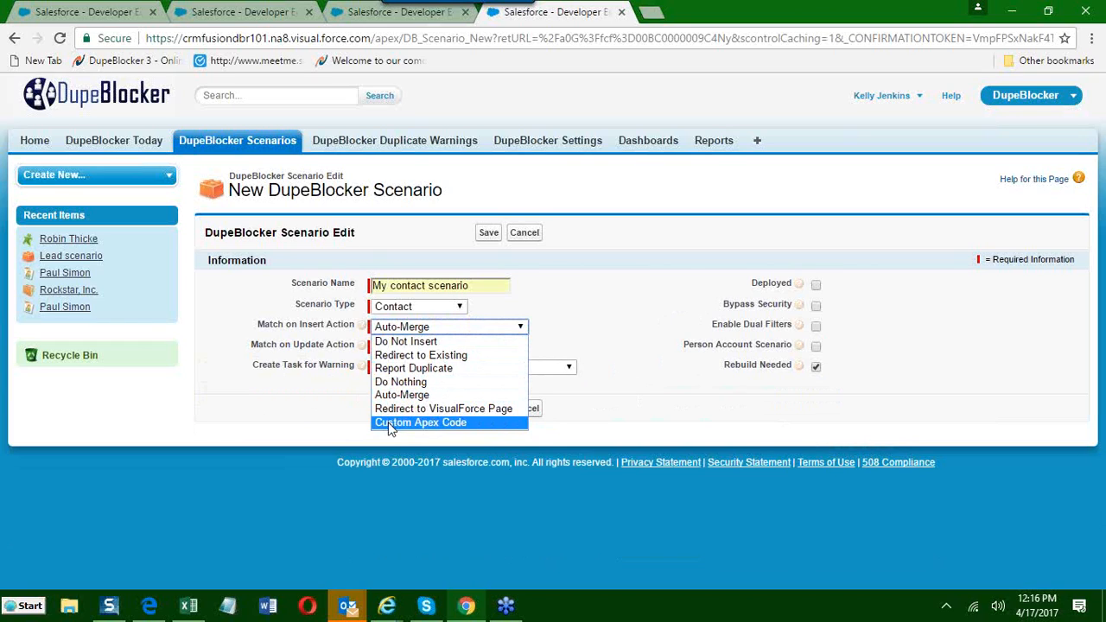
{"action": "left_click", "coordinate": [400, 368]}
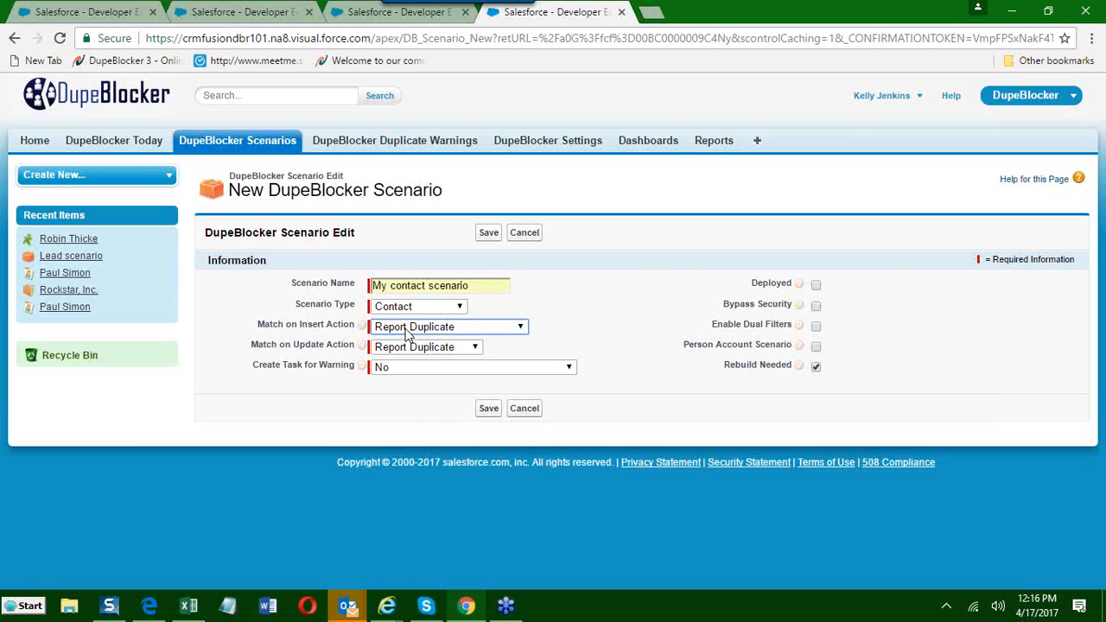
{"action": "left_click", "coordinate": [413, 329]}
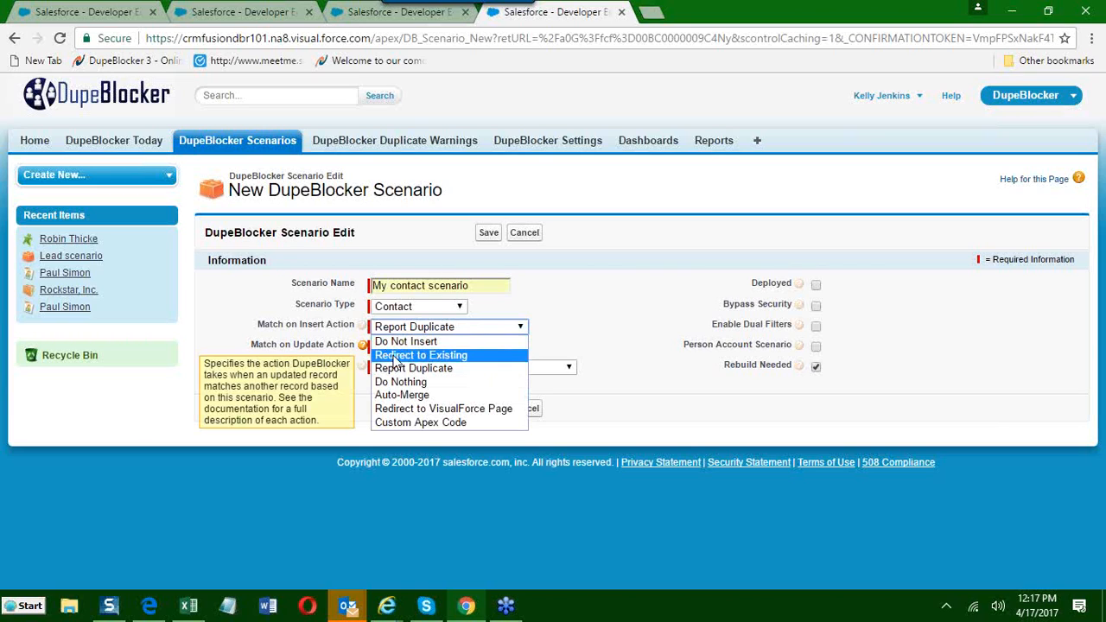
{"action": "left_click", "coordinate": [394, 369]}
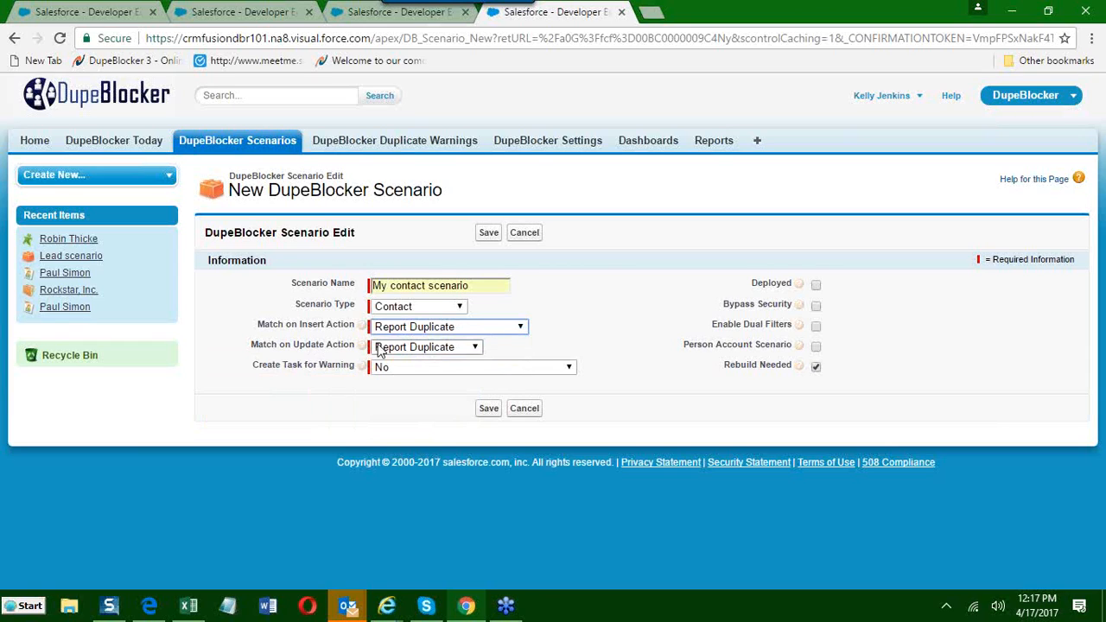
Try Do Not Update as the Match on Update Action with the error message "You cannot enter/update this record.", and return it to Report Duplicate.
{"action": "left_click", "coordinate": [476, 348]}
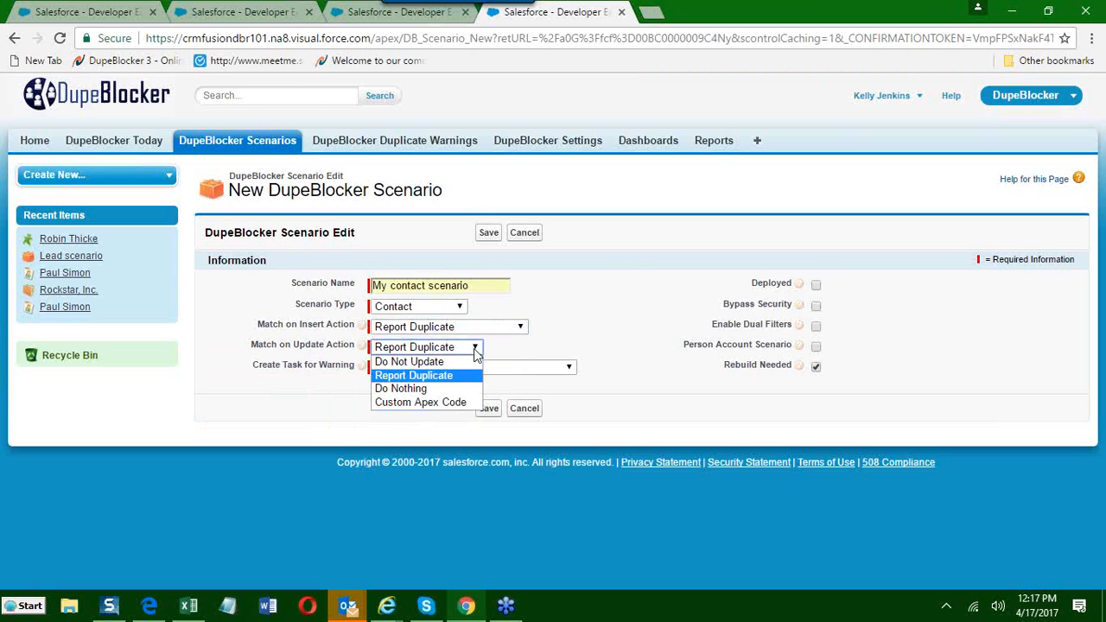
{"action": "left_click", "coordinate": [387, 363]}
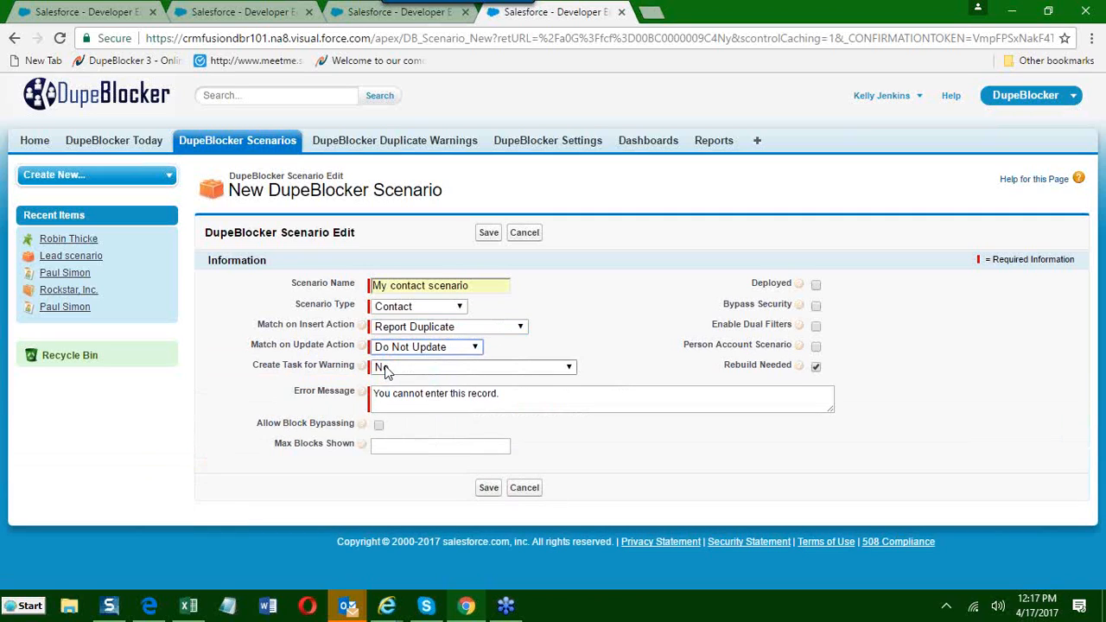
{"action": "left_click", "coordinate": [449, 394]}
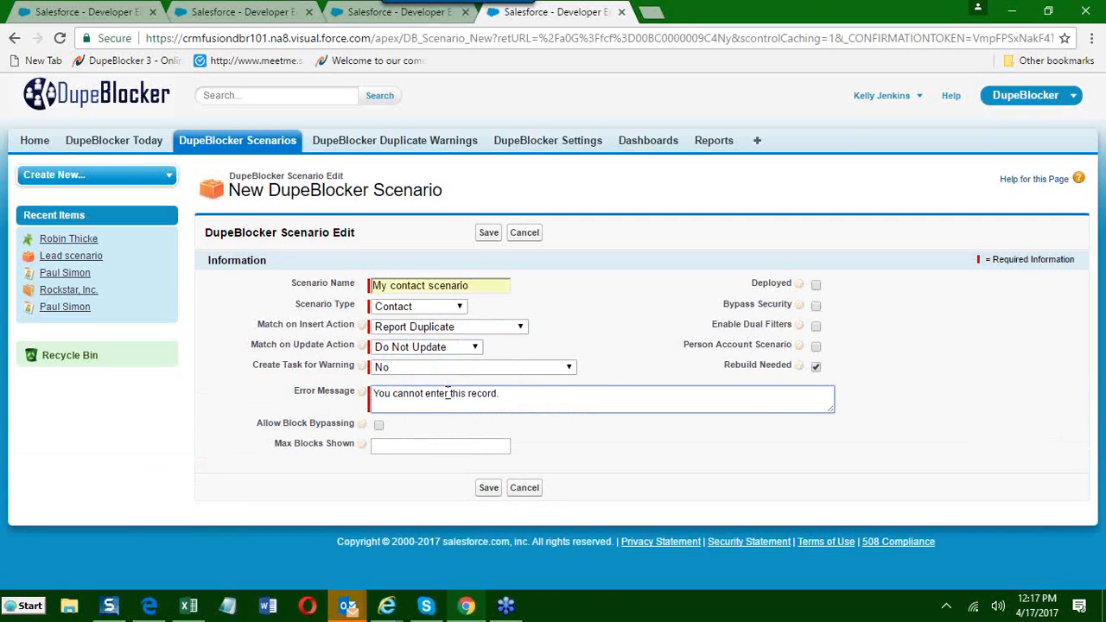
{"action": "type", "text": "/update"}
{"action": "left_click", "coordinate": [432, 349]}
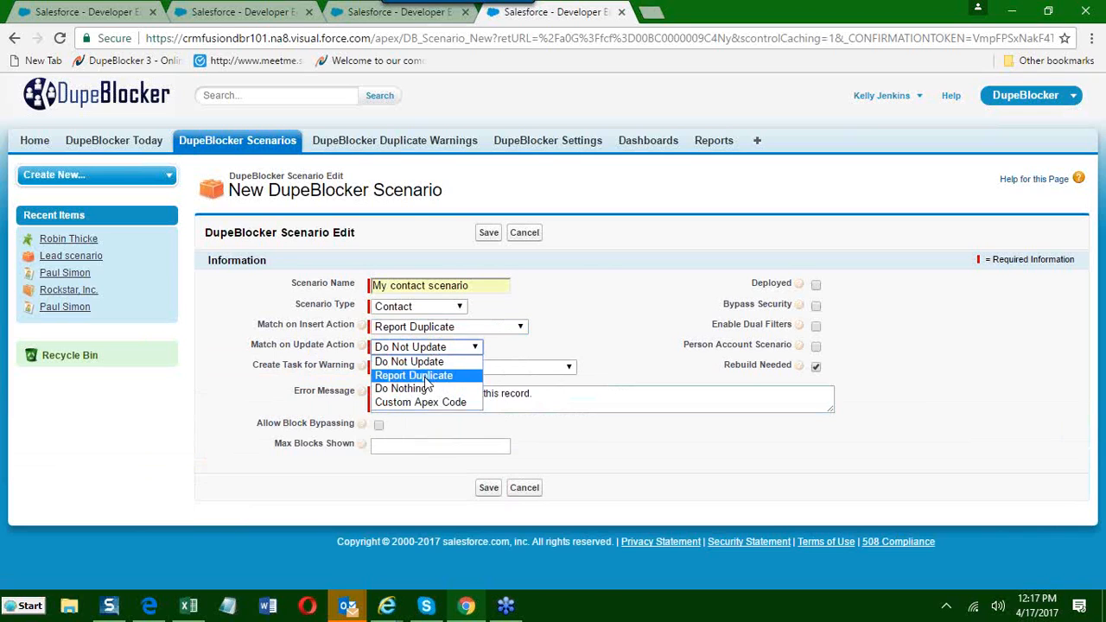
{"action": "left_click", "coordinate": [426, 378]}
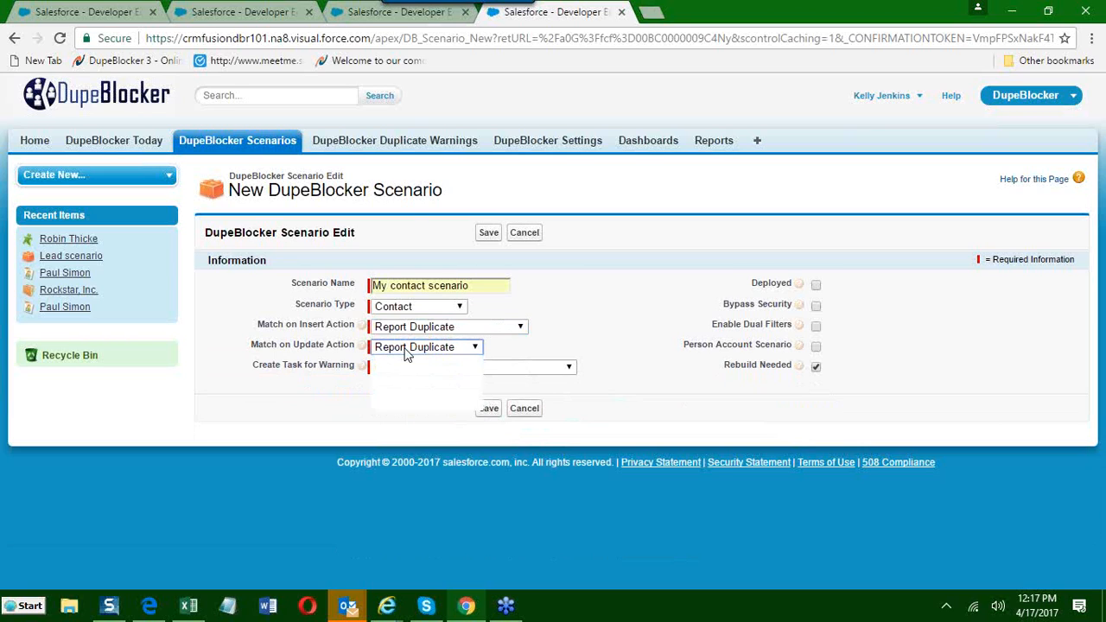
Try Do Nothing as the Match on Update Action, highlighting the update and insert action labels to compare them.
{"action": "left_click", "coordinate": [406, 353]}
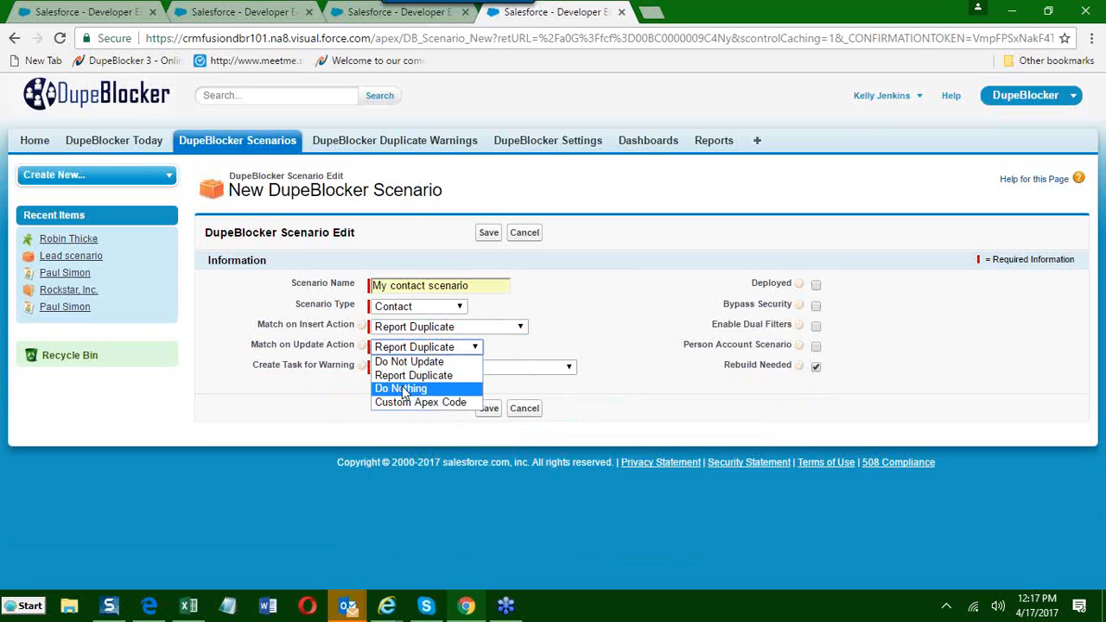
{"action": "left_click", "coordinate": [402, 388]}
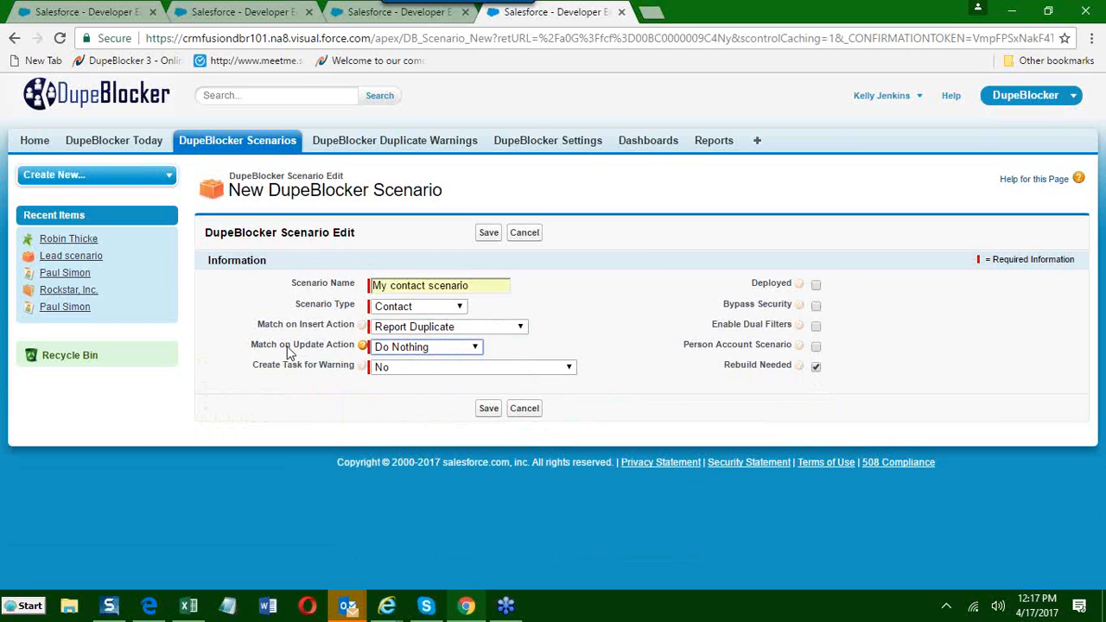
{"action": "left_click_drag", "start_coordinate": [292, 349], "coordinate": [336, 351]}
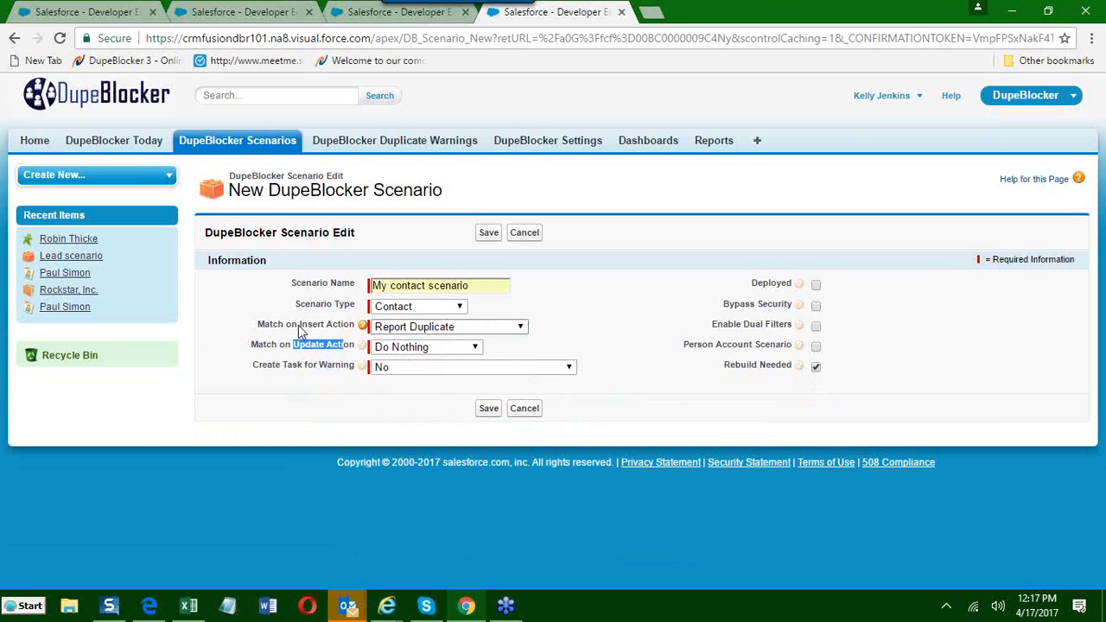
{"action": "left_click_drag", "start_coordinate": [279, 326], "coordinate": [342, 329]}
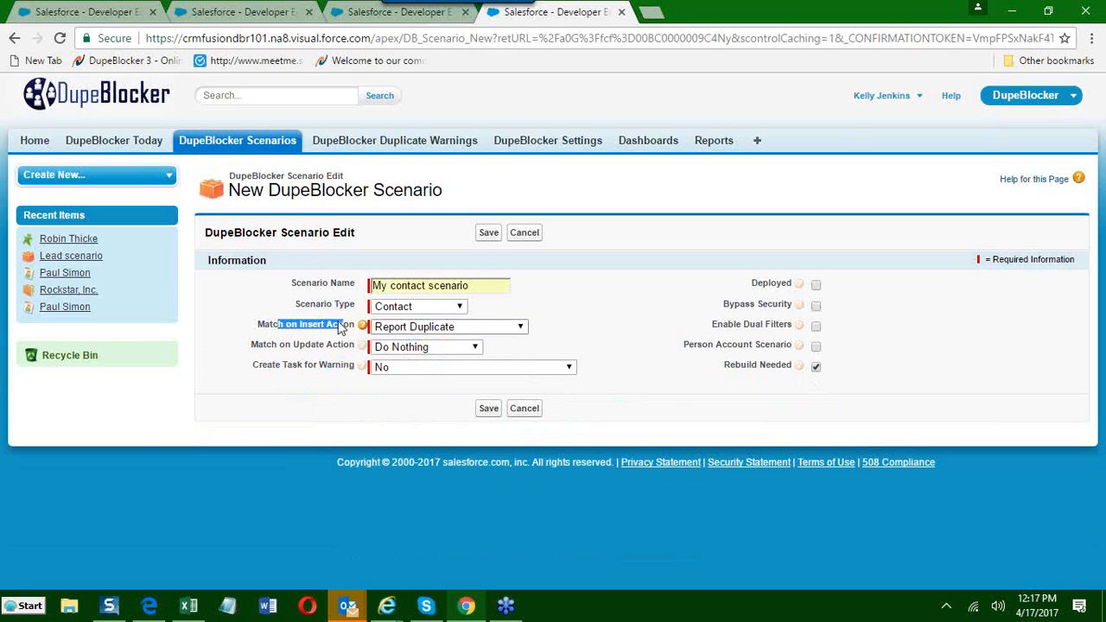
{"action": "left_click_drag", "start_coordinate": [278, 348], "coordinate": [337, 352]}
Try Custom Apex Code as the Match on Update Action, and switch it back to Report Duplicate.
{"action": "left_click", "coordinate": [387, 356]}
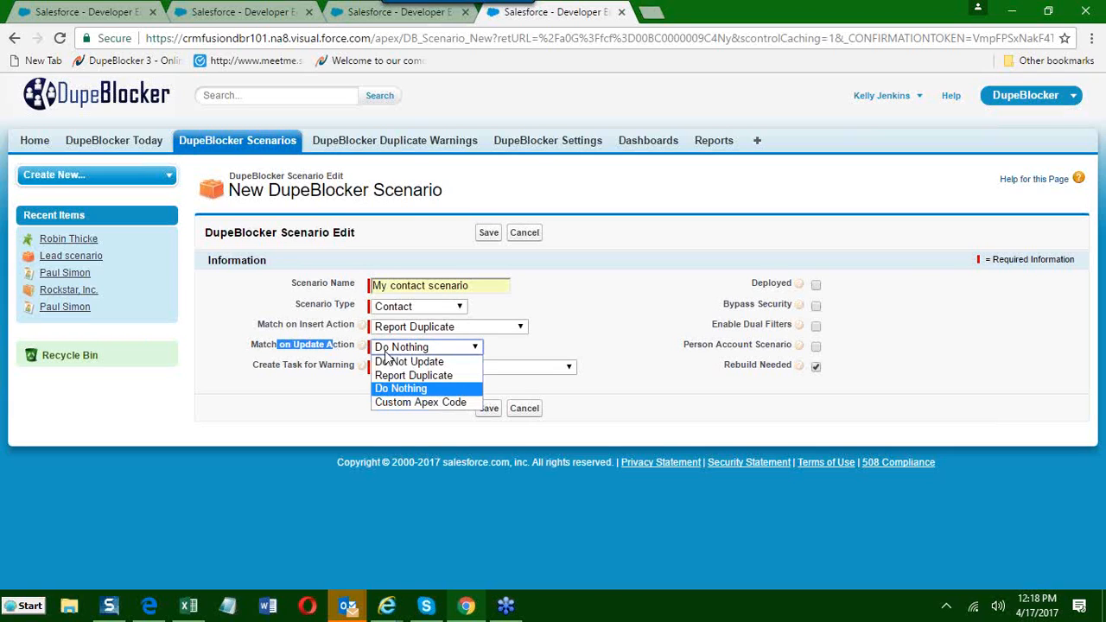
{"action": "left_click", "coordinate": [399, 402]}
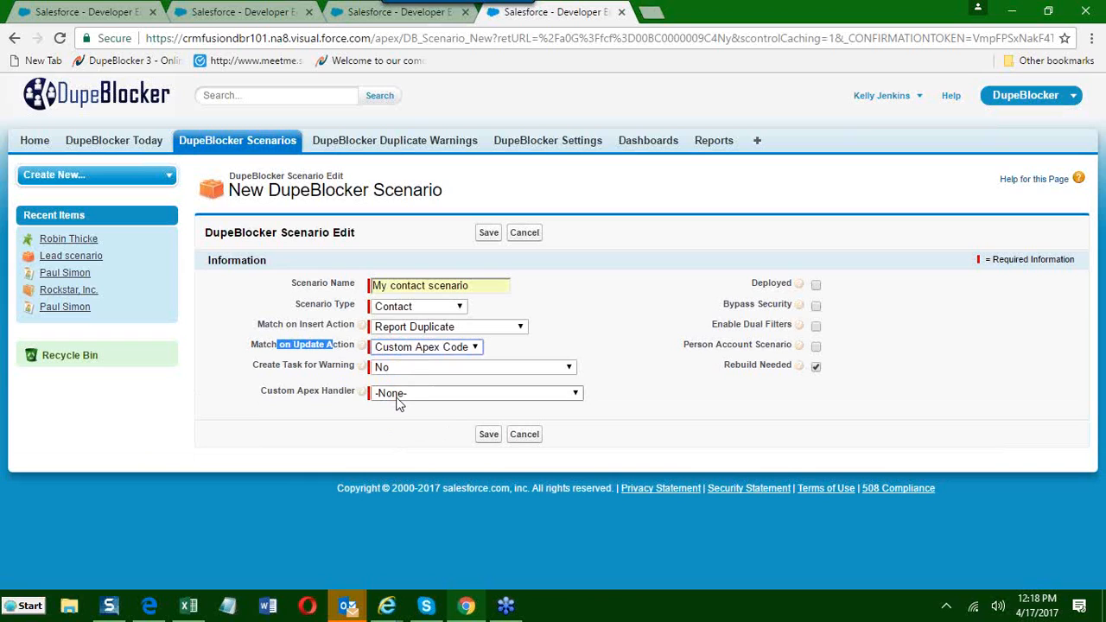
{"action": "left_click", "coordinate": [386, 350]}
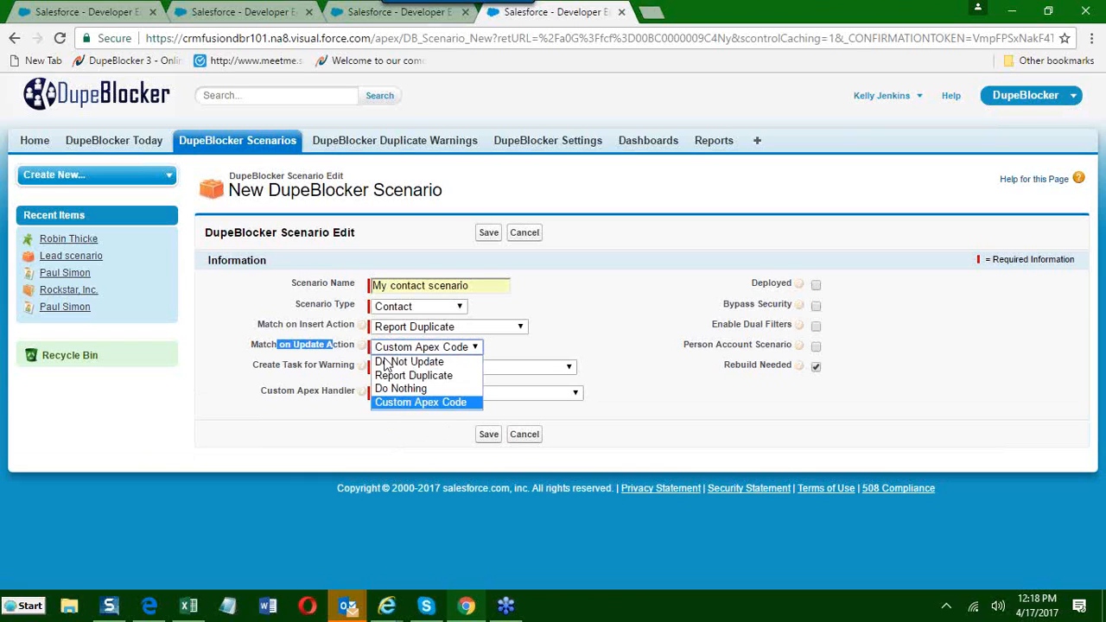
{"action": "left_click", "coordinate": [387, 376]}
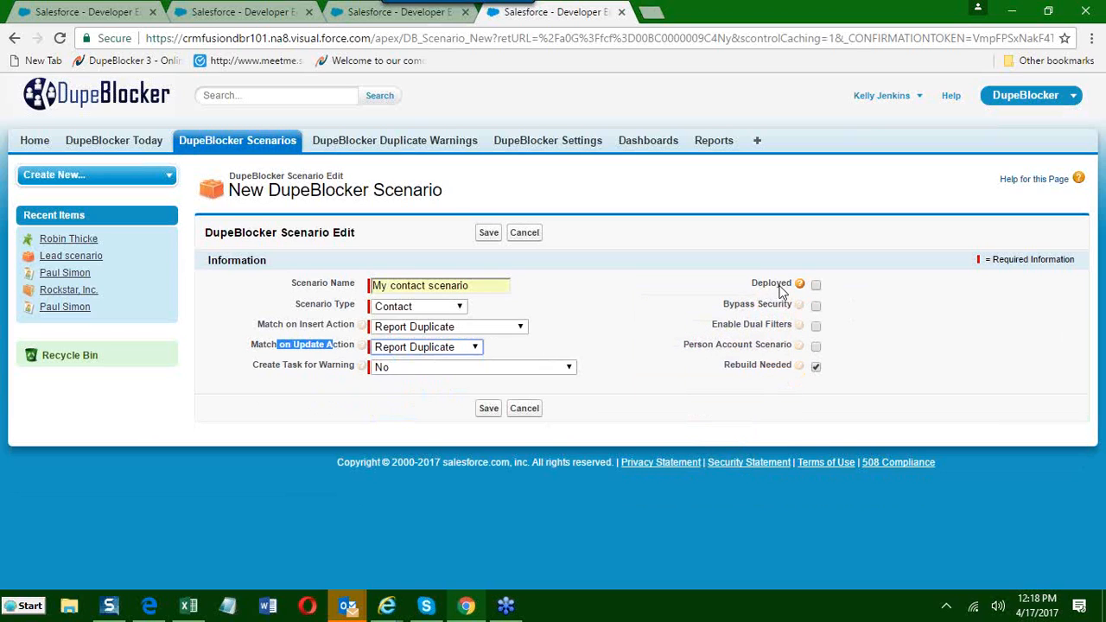
Mark the contact scenario as Deployed, keeping Report Duplicate as the Match on Insert Action.
{"action": "left_click", "coordinate": [816, 285]}
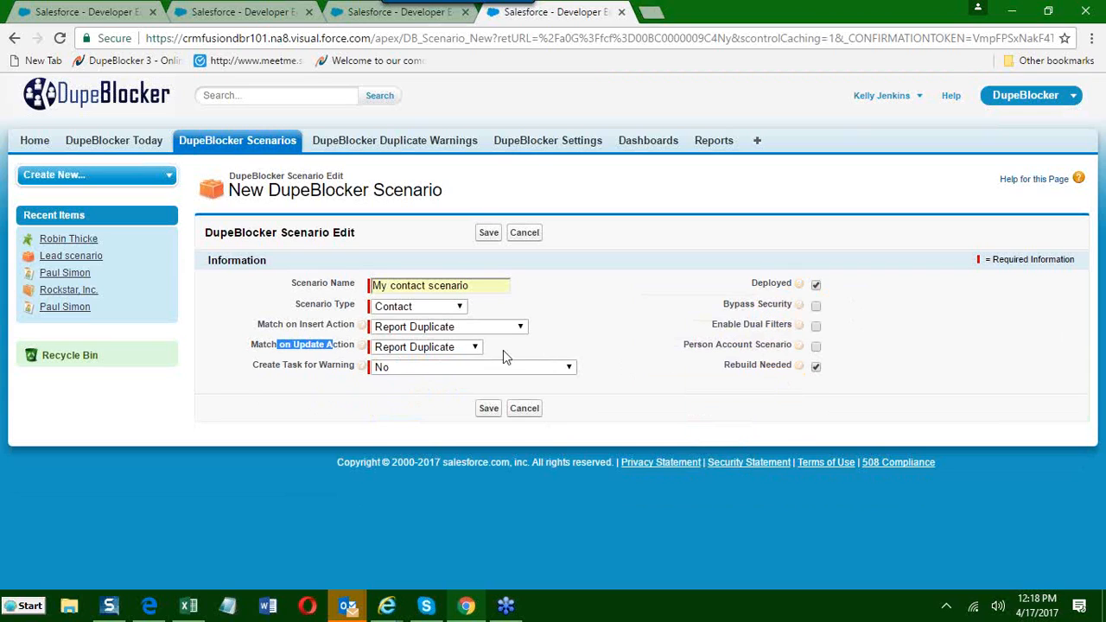
{"action": "left_click", "coordinate": [515, 328]}
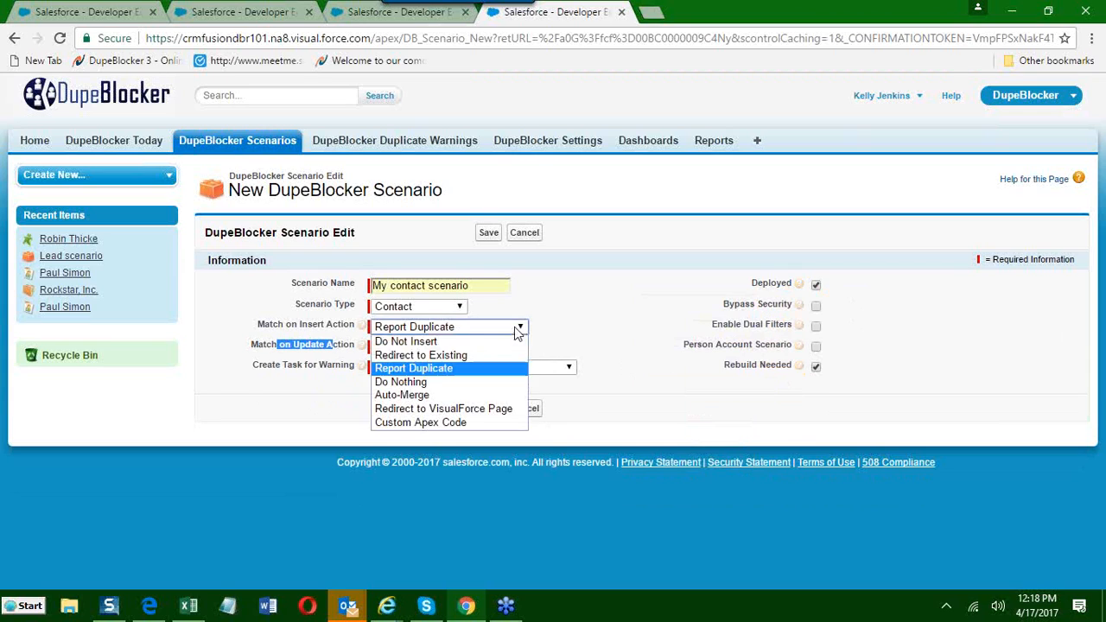
{"action": "left_click", "coordinate": [452, 371]}
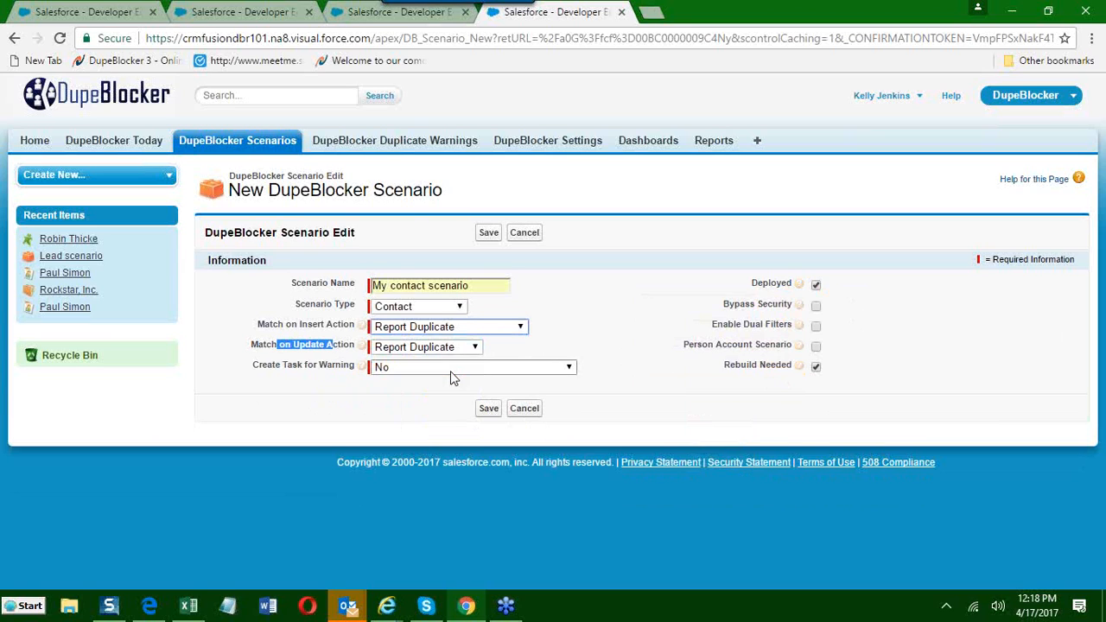
Highlight the Bypass Security label and enable both Bypass Security and Enable Dual Filters.
{"action": "left_click_drag", "start_coordinate": [722, 307], "coordinate": [794, 309]}
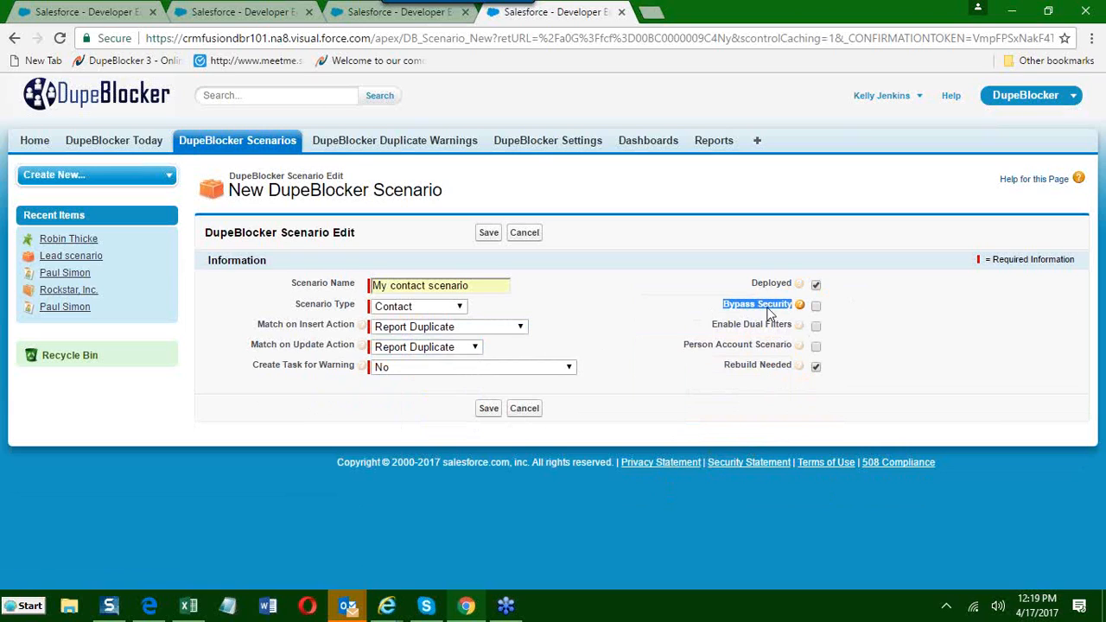
{"action": "left_click", "coordinate": [816, 306]}
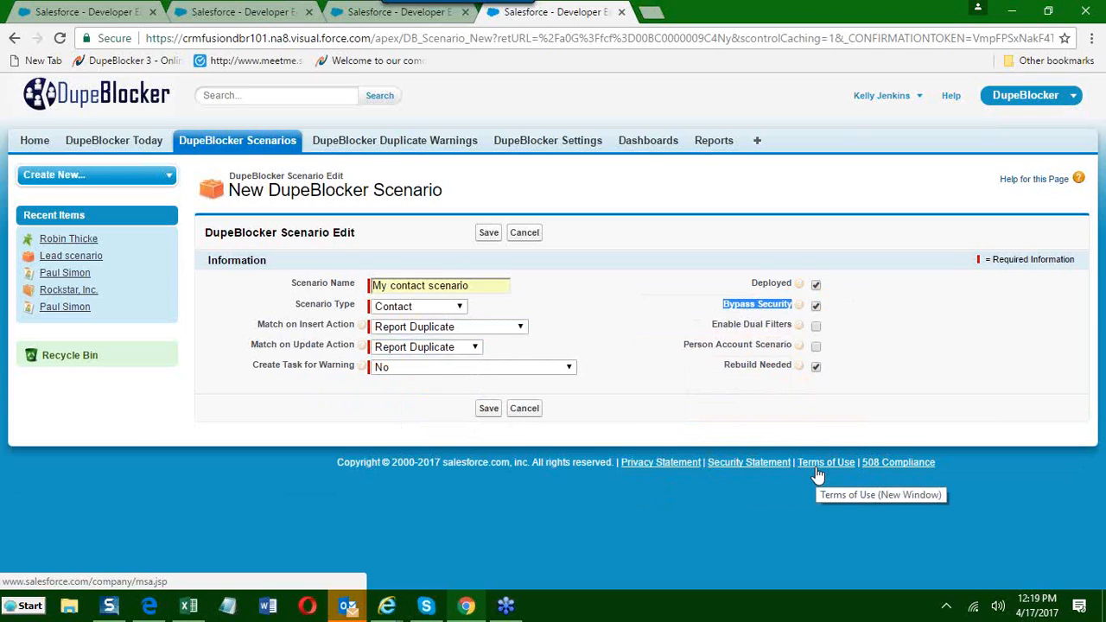
{"action": "left_click", "coordinate": [725, 326]}
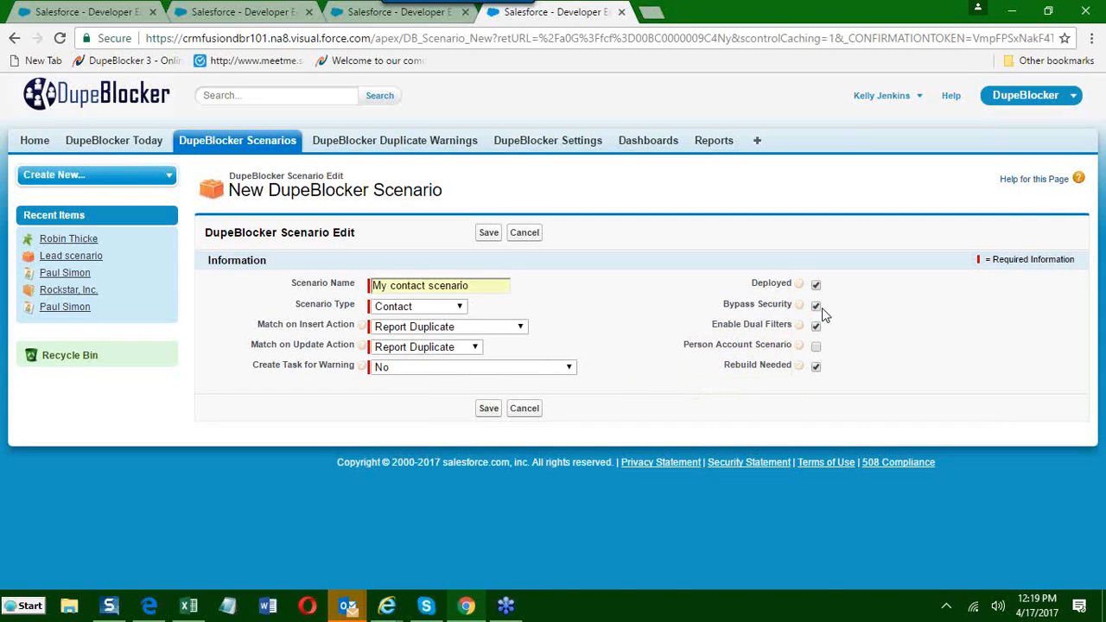
Demonstrate Redirect to Existing as the Match on Insert Action, and restore Report Duplicate.
{"action": "left_click", "coordinate": [492, 329]}
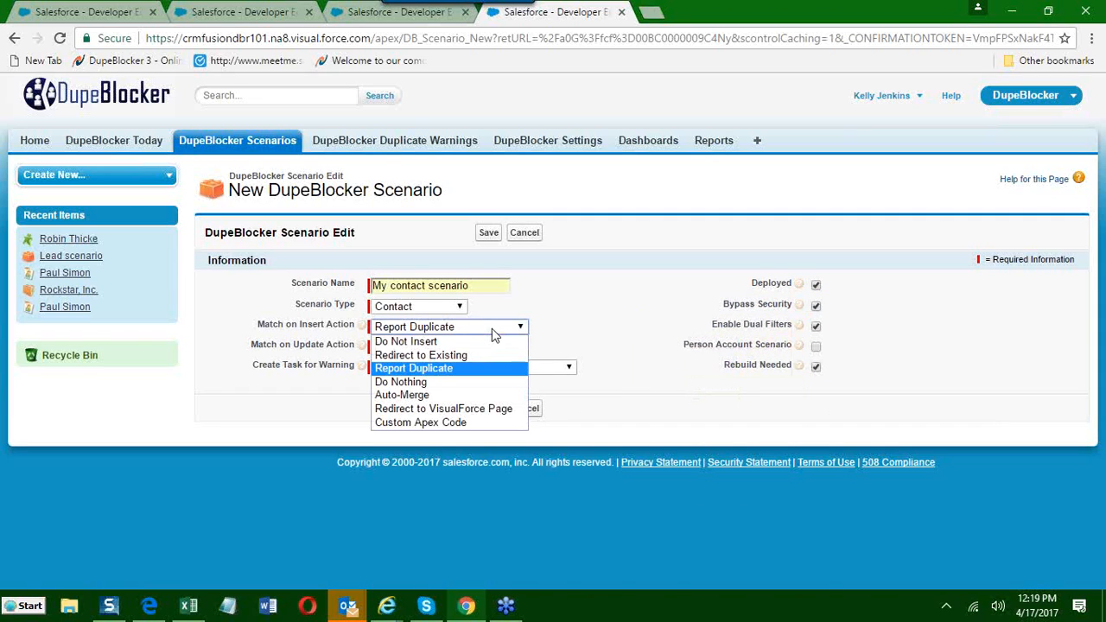
{"action": "left_click", "coordinate": [430, 355]}
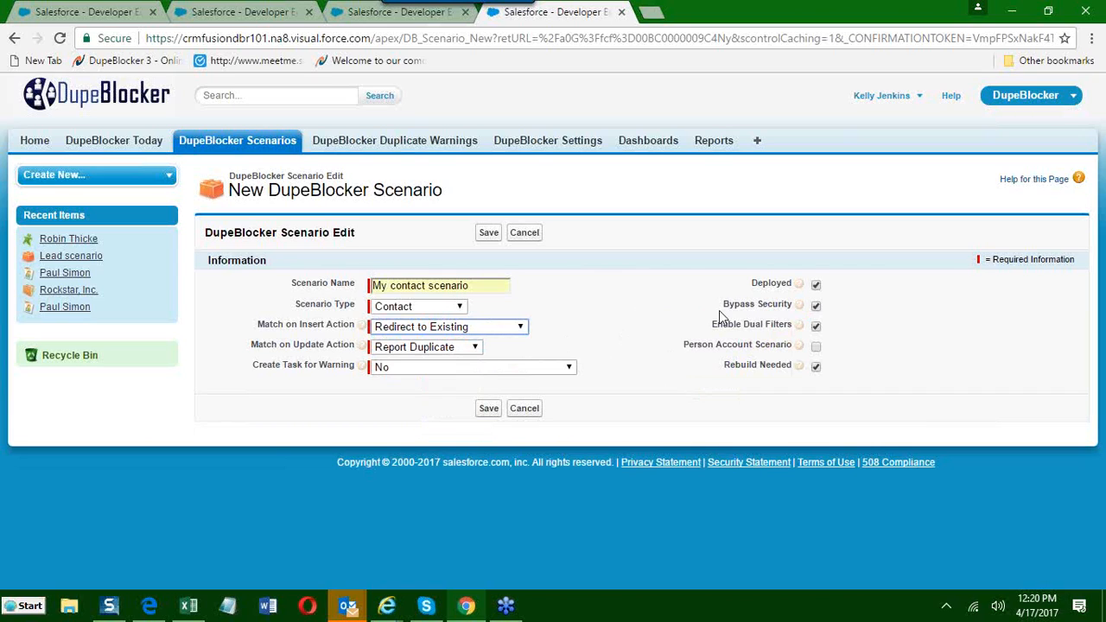
{"action": "left_click", "coordinate": [523, 330]}
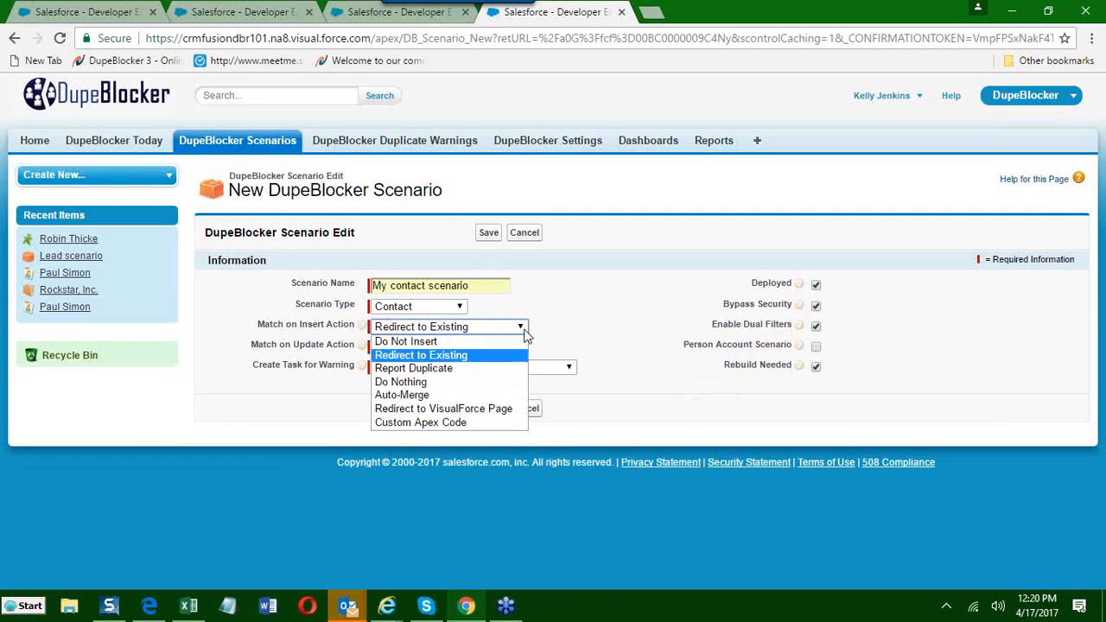
{"action": "left_click", "coordinate": [437, 370]}
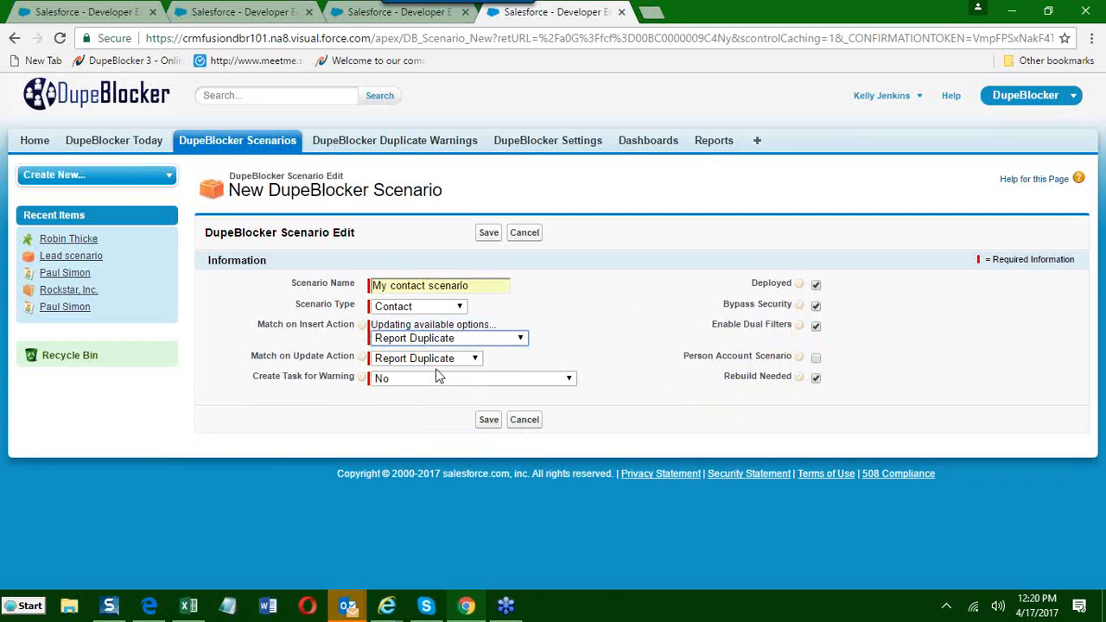
Turn off Bypass Security and Enable Dual Filters, leave Person Account Scenario off and Rebuild Needed on, and save the scenario.
{"action": "left_click", "coordinate": [817, 307]}
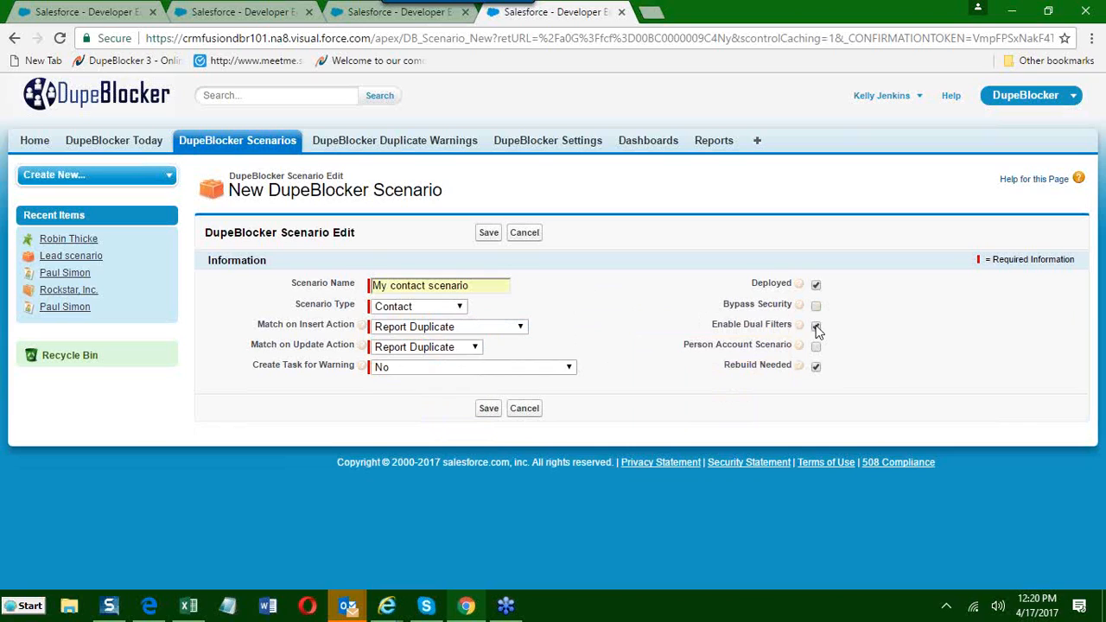
{"action": "left_click", "coordinate": [818, 330]}
{"action": "left_click", "coordinate": [816, 347]}
{"action": "left_click", "coordinate": [817, 367]}
{"action": "left_click", "coordinate": [817, 368]}
{"action": "left_click", "coordinate": [817, 368]}
{"action": "left_click", "coordinate": [817, 368]}
{"action": "left_click", "coordinate": [817, 368]}
{"action": "left_click", "coordinate": [488, 233]}
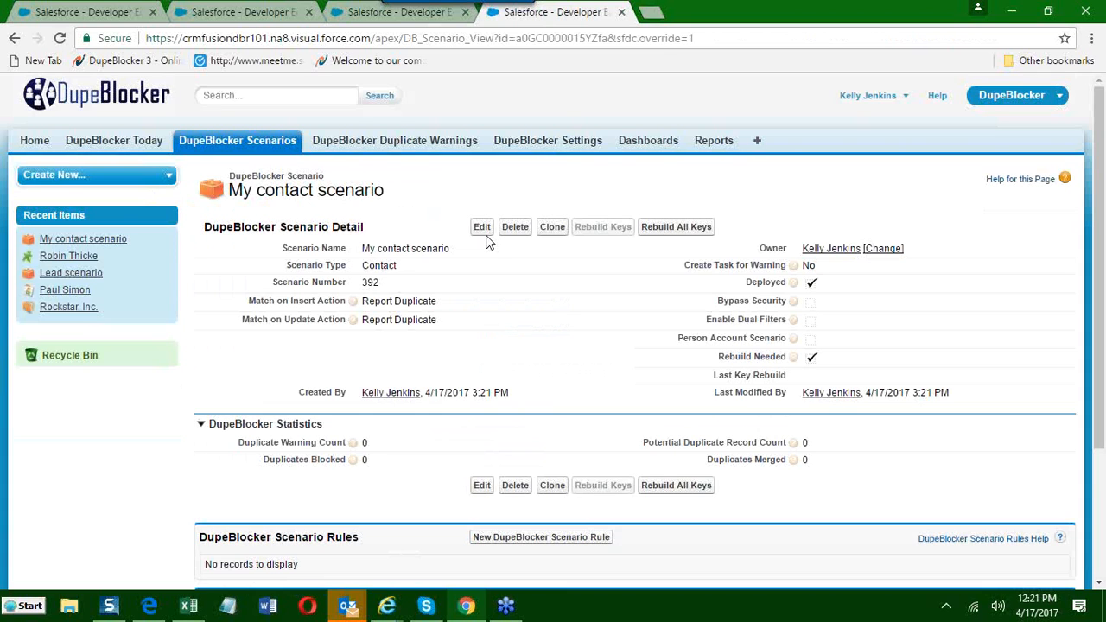
Point out the DupeBlocker Scenario Rules and DupeBlocker Scenario Filters sections of the saved scenario by highlighting their headings.
{"action": "scroll", "coordinate": [486, 242], "scroll_direction": "down", "scroll_amount": 3}
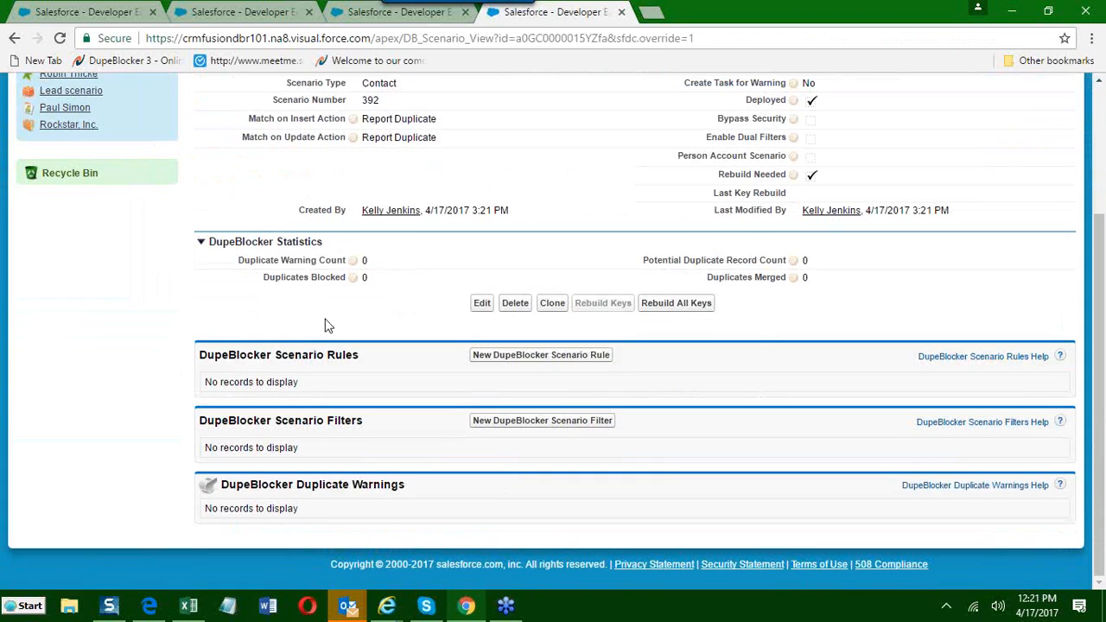
{"action": "left_click_drag", "start_coordinate": [201, 355], "coordinate": [365, 356]}
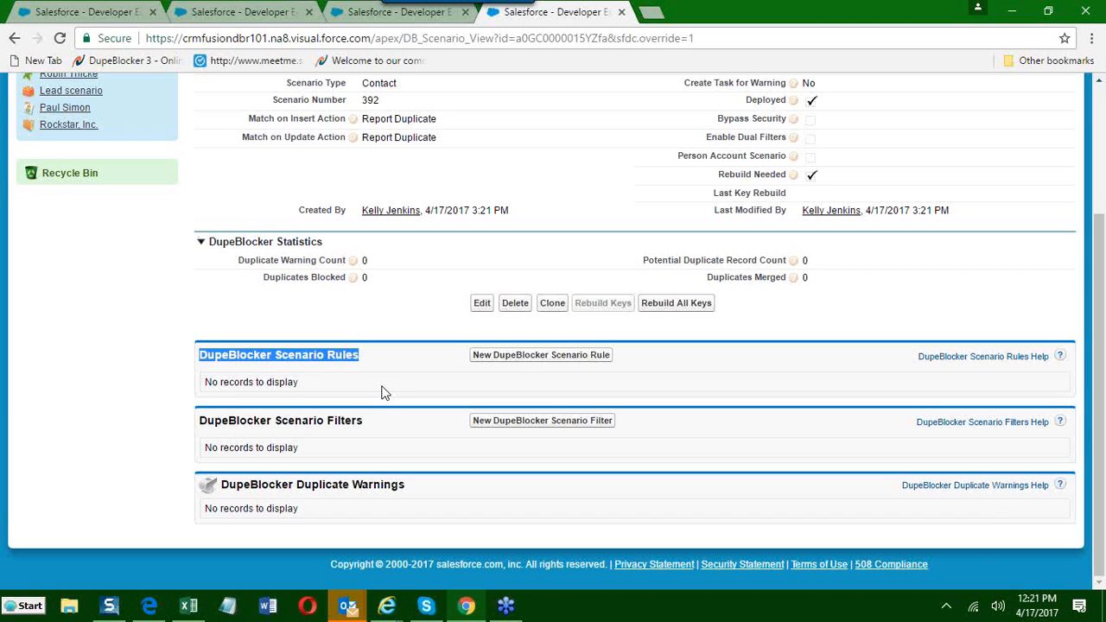
{"action": "left_click", "coordinate": [384, 391]}
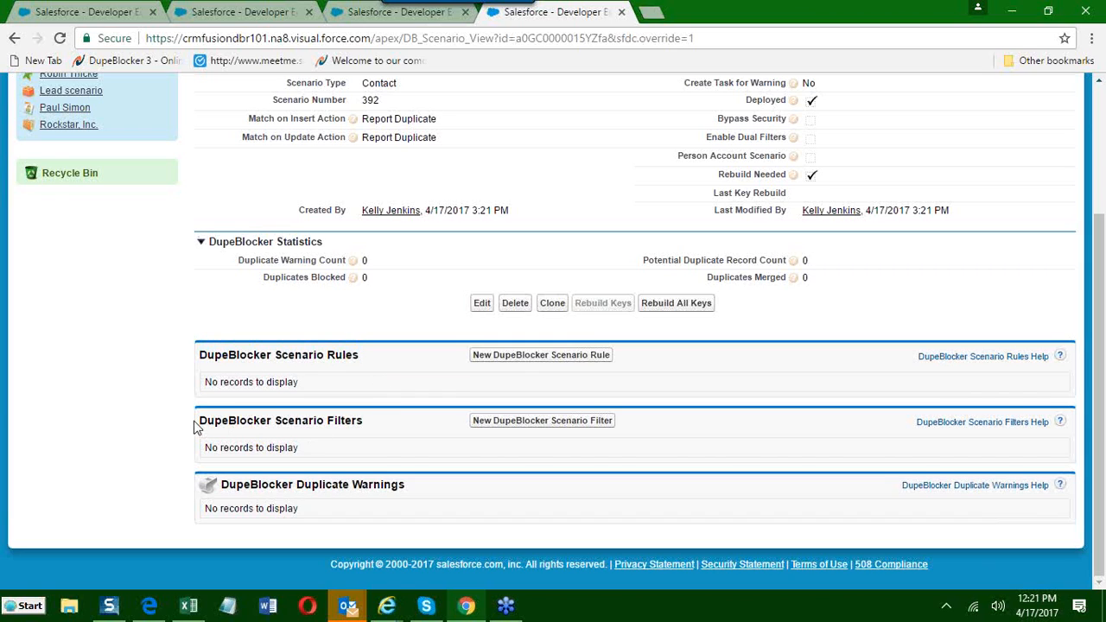
{"action": "left_click_drag", "start_coordinate": [198, 420], "coordinate": [372, 416]}
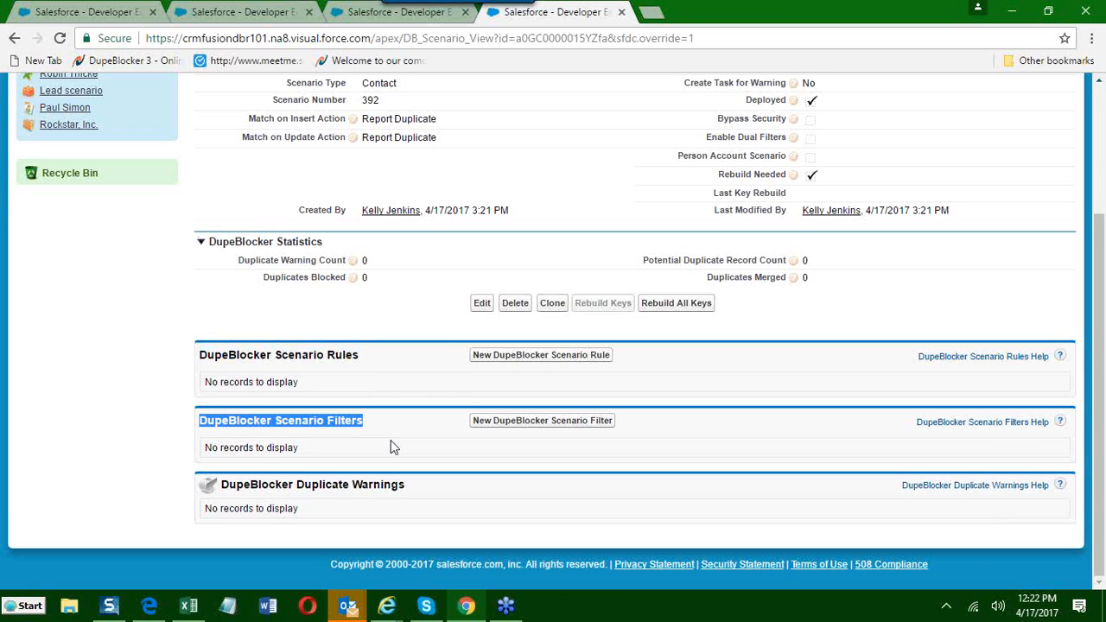
Start a new DupeBlocker scenario rule for the contact scenario and choose Account->Account Name as its Contact Match Field.
{"action": "left_click_drag", "start_coordinate": [215, 354], "coordinate": [208, 361]}
{"action": "left_click", "coordinate": [200, 357]}
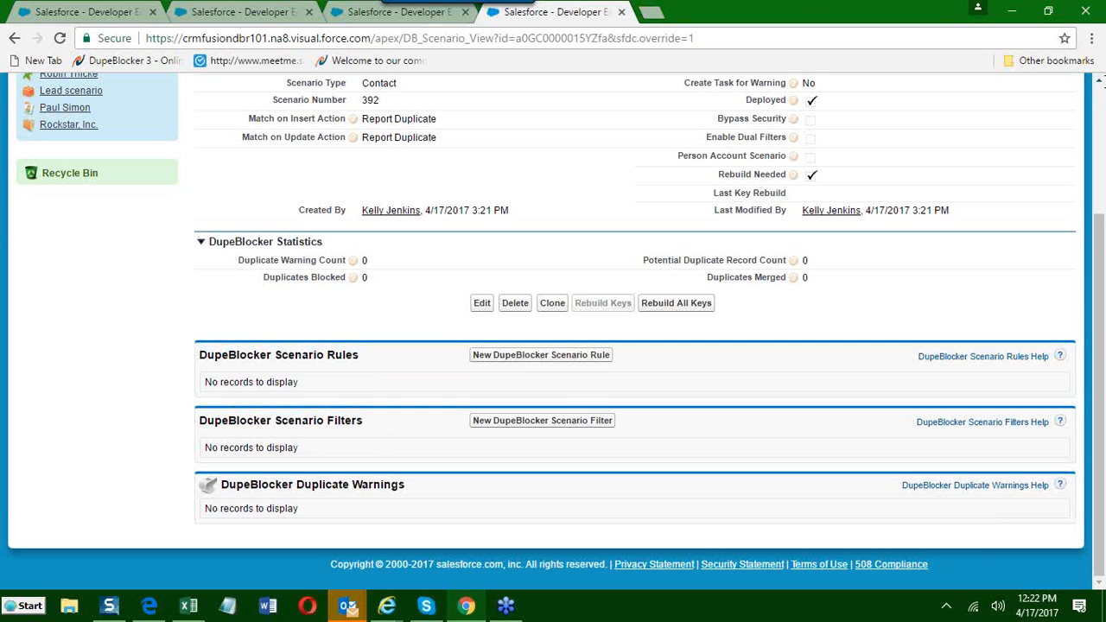
{"action": "left_click", "coordinate": [480, 360]}
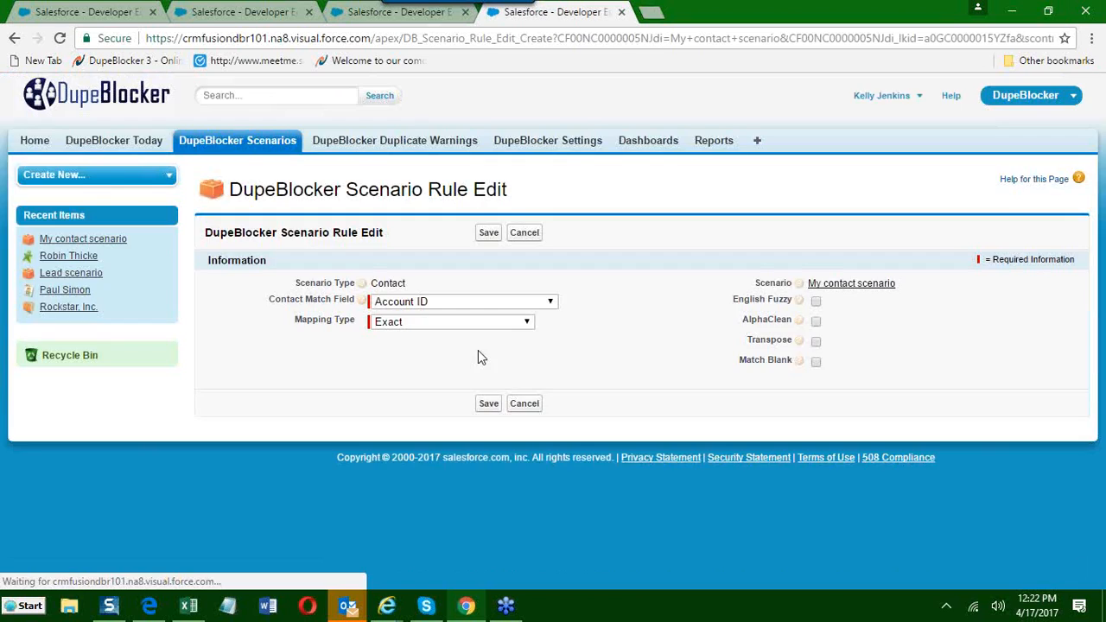
{"action": "left_click", "coordinate": [552, 302]}
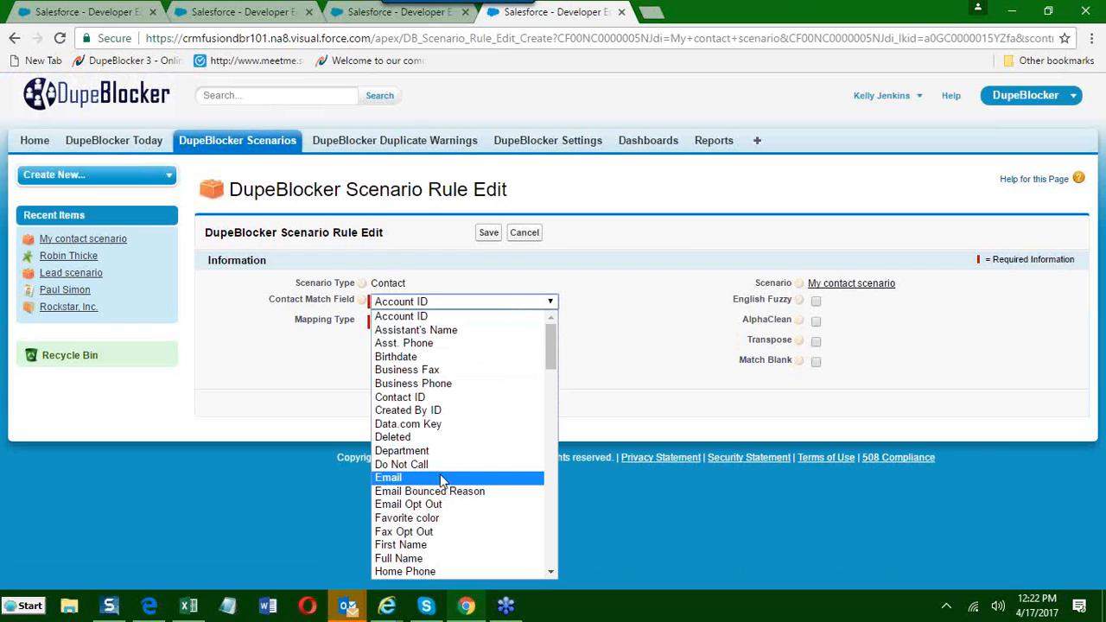
{"action": "scroll", "coordinate": [441, 481], "scroll_direction": "down", "scroll_amount": 10}
{"action": "scroll", "coordinate": [440, 476], "scroll_direction": "up", "scroll_amount": 5}
{"action": "scroll", "coordinate": [440, 474], "scroll_direction": "up", "scroll_amount": 8}
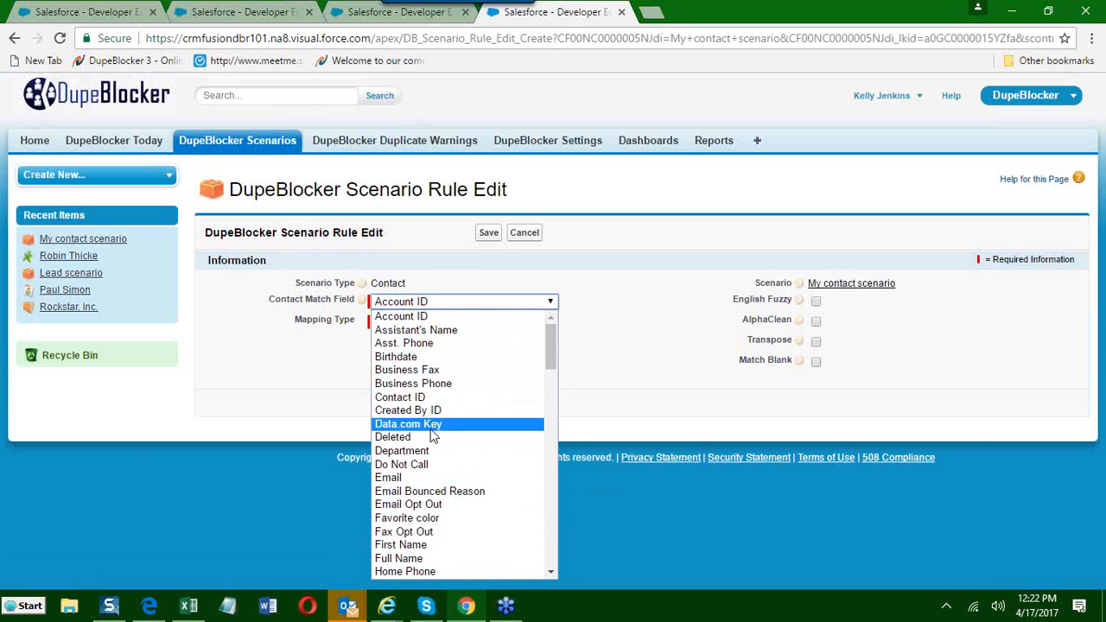
{"action": "scroll", "coordinate": [429, 467], "scroll_direction": "down", "scroll_amount": 10}
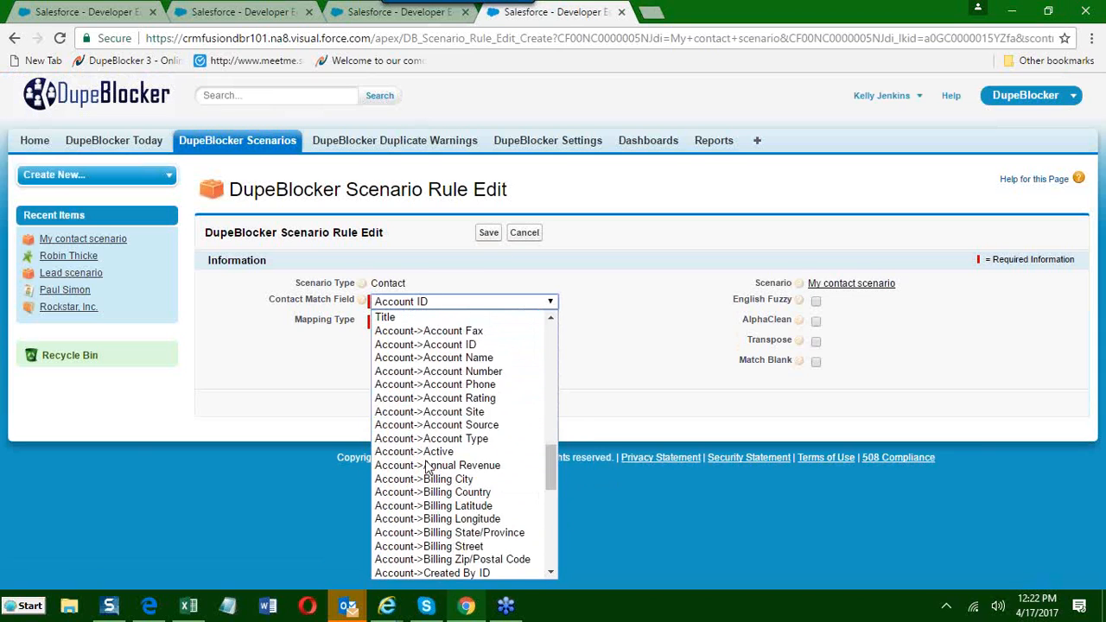
{"action": "scroll", "coordinate": [429, 467], "scroll_direction": "down", "scroll_amount": 2}
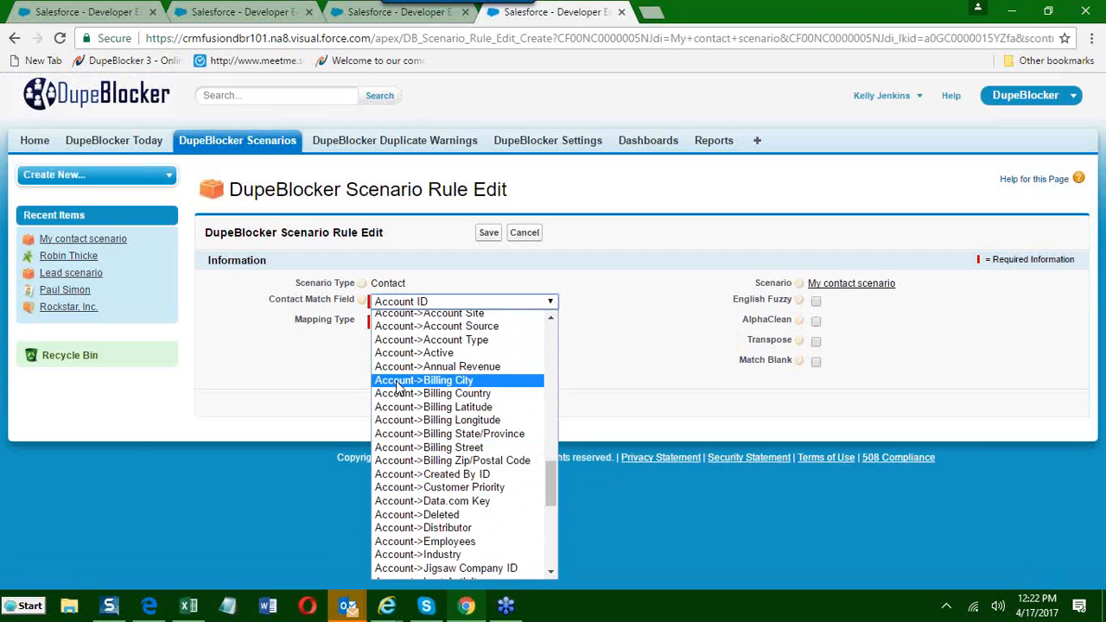
{"action": "scroll", "coordinate": [418, 508], "scroll_direction": "down", "scroll_amount": 3}
{"action": "scroll", "coordinate": [419, 508], "scroll_direction": "down", "scroll_amount": 5}
{"action": "scroll", "coordinate": [419, 510], "scroll_direction": "up", "scroll_amount": 4}
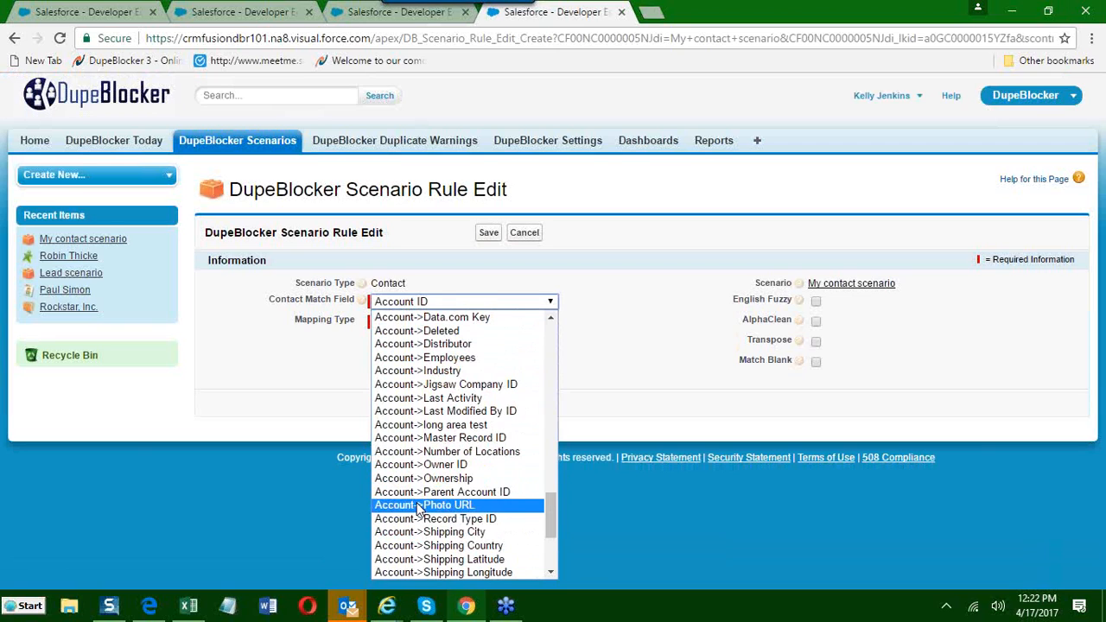
{"action": "scroll", "coordinate": [418, 508], "scroll_direction": "up", "scroll_amount": 3}
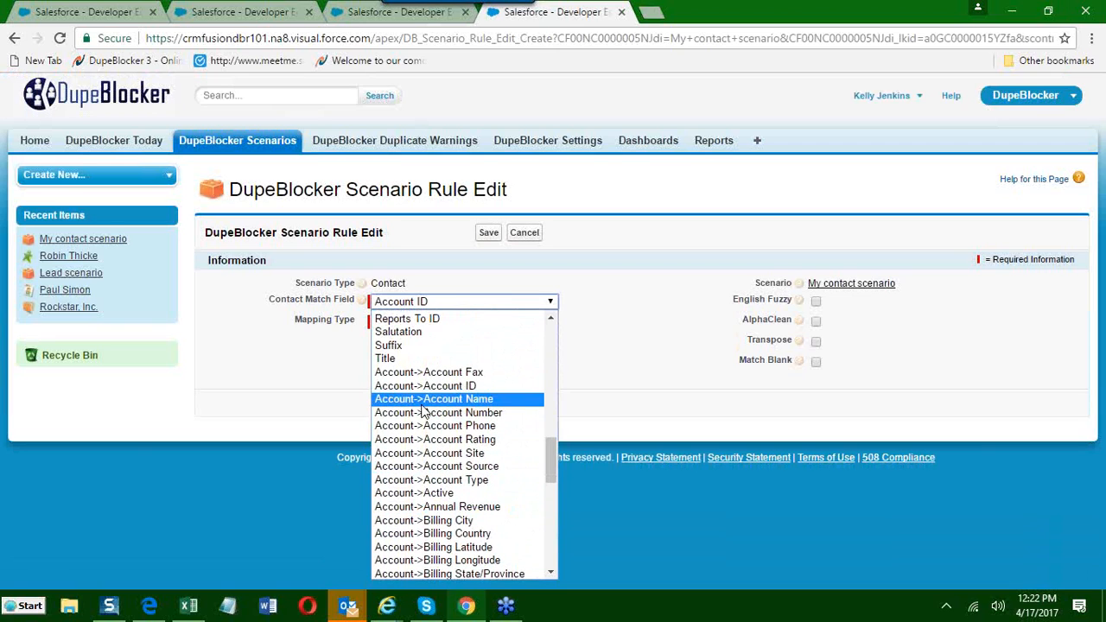
{"action": "left_click", "coordinate": [423, 401]}
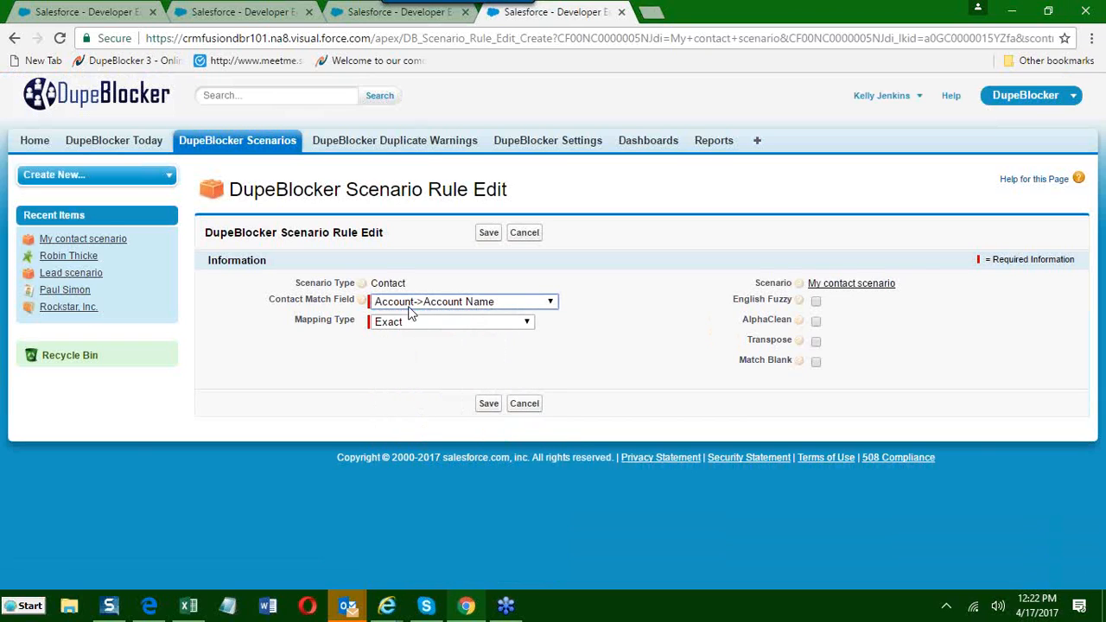
Set the rule's Mapping Type to Clean Account Name, highlighting the Mapping Type label and reviewing the available mapping types.
{"action": "left_click", "coordinate": [467, 326]}
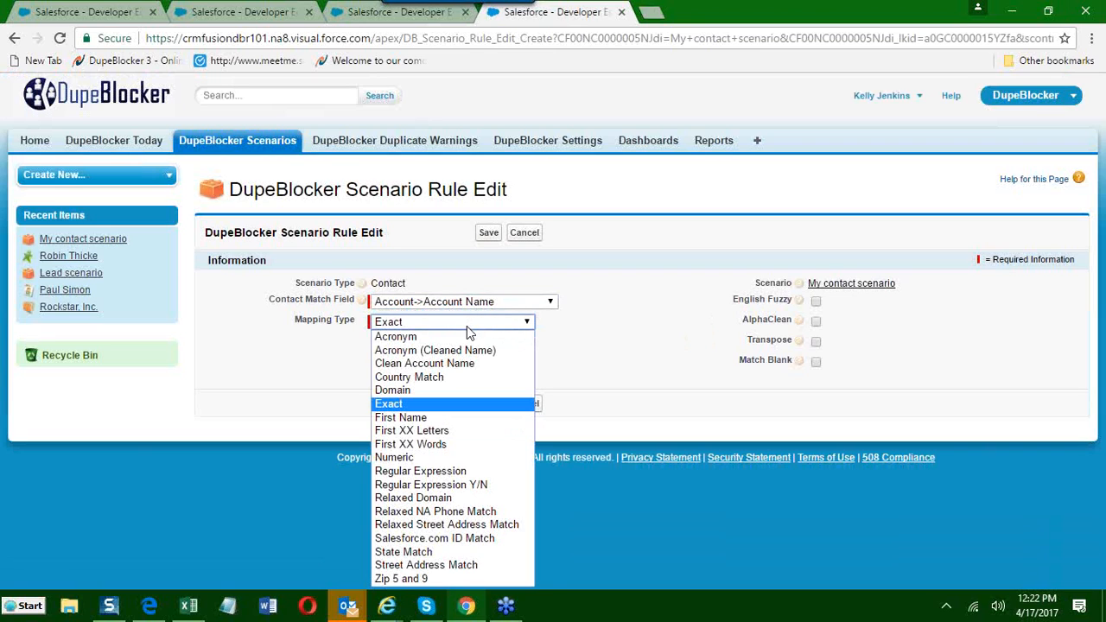
{"action": "left_click", "coordinate": [460, 364]}
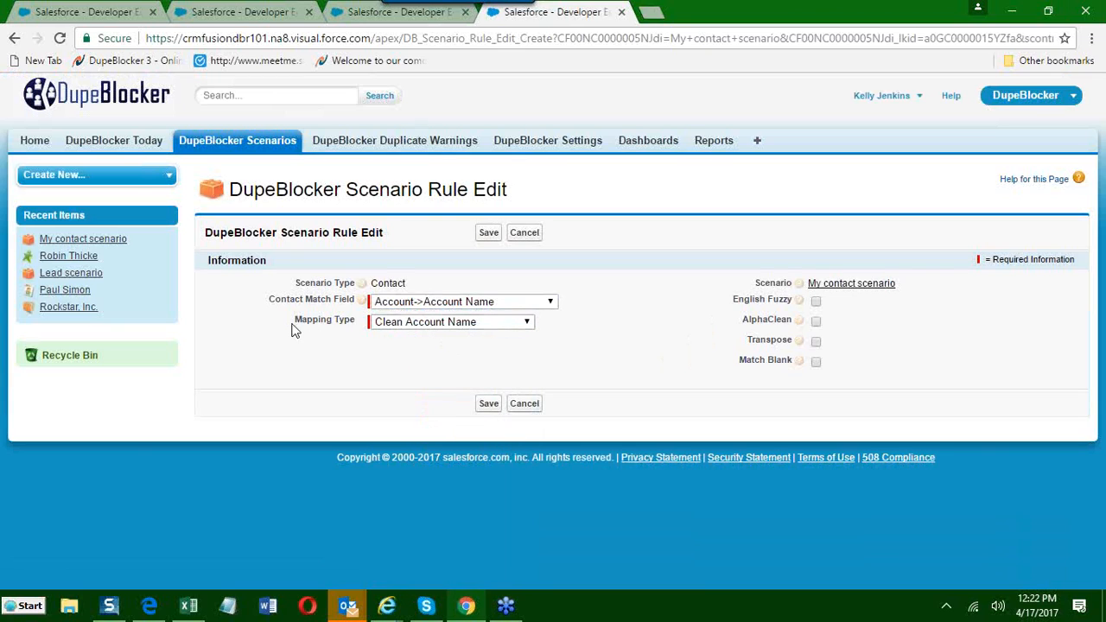
{"action": "left_click_drag", "start_coordinate": [337, 330], "coordinate": [354, 325]}
{"action": "left_click", "coordinate": [528, 326]}
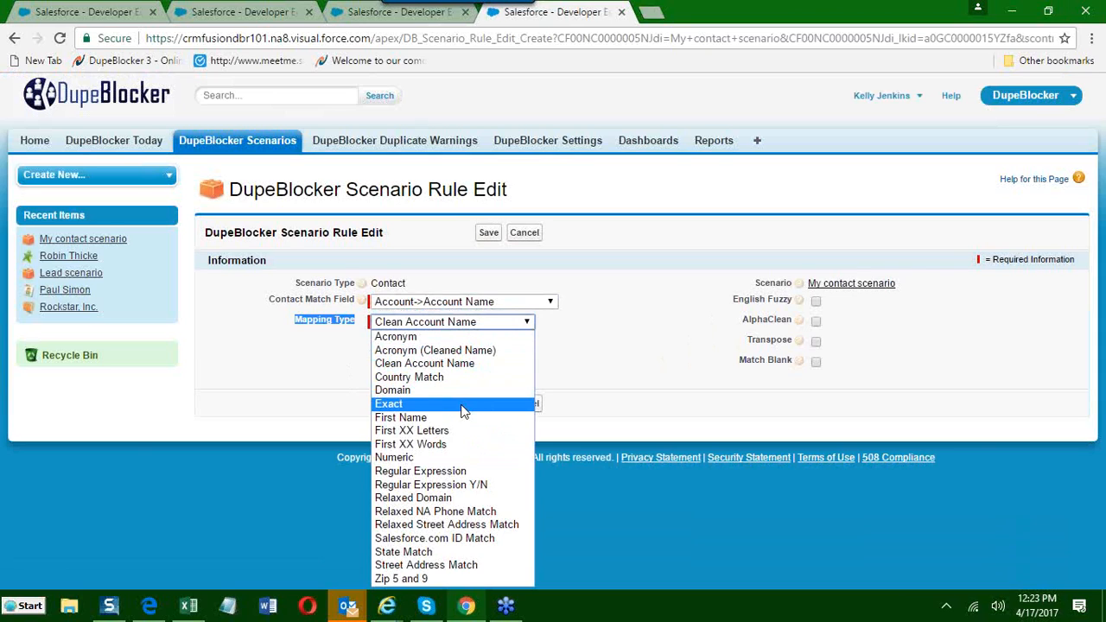
{"action": "left_click", "coordinate": [452, 364]}
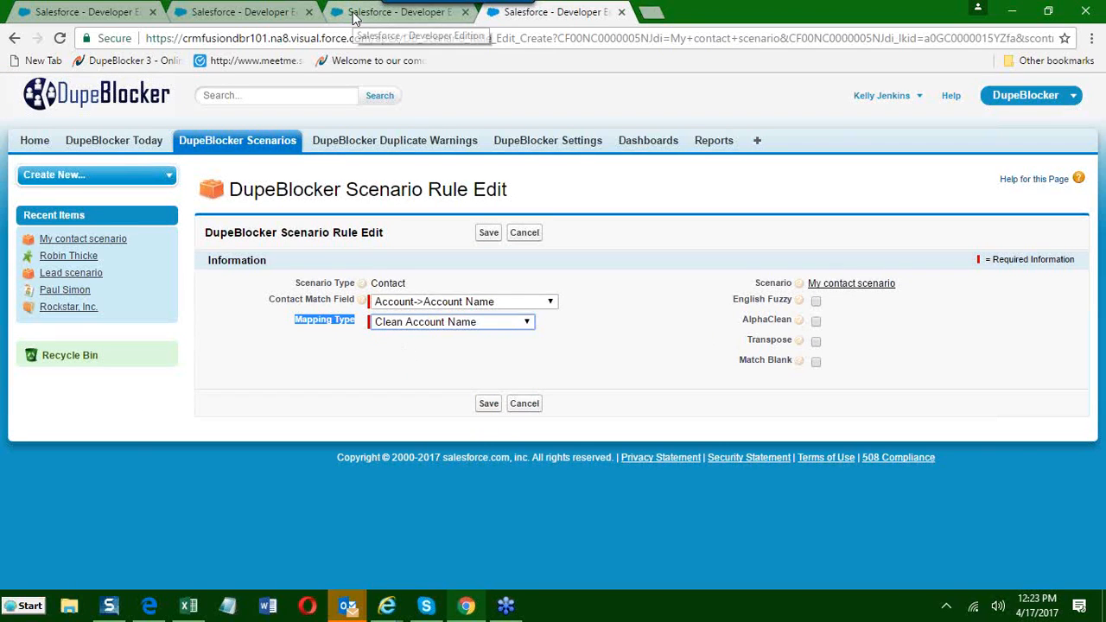
Switch to the DupeBlocker Settings page and open the Clean Account Name replacement values.
{"action": "left_click", "coordinate": [263, 14]}
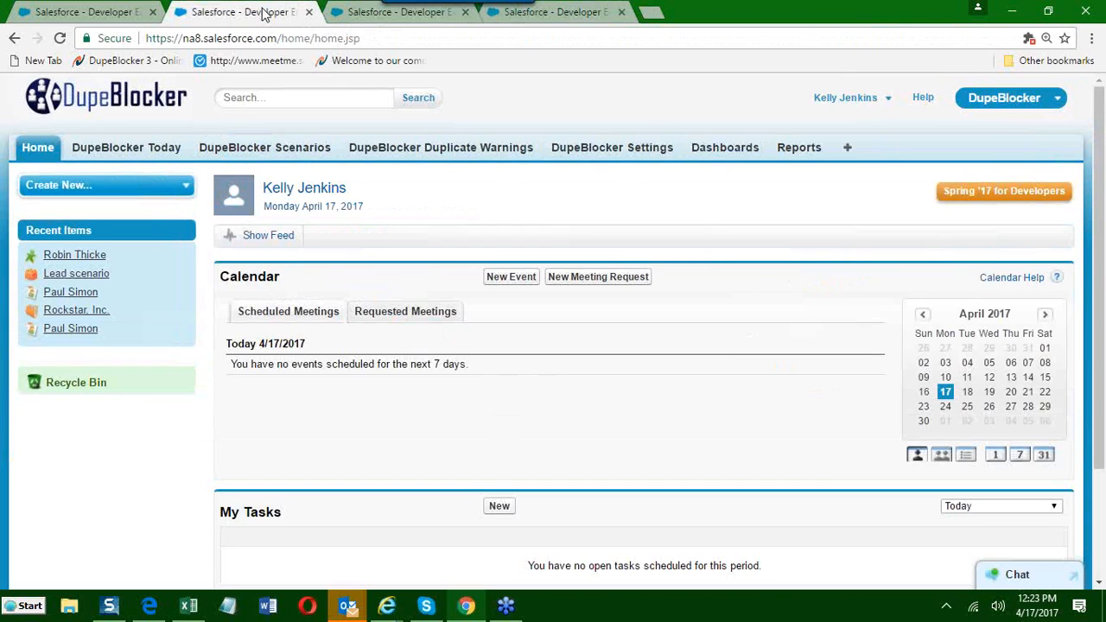
{"action": "left_click", "coordinate": [352, 11]}
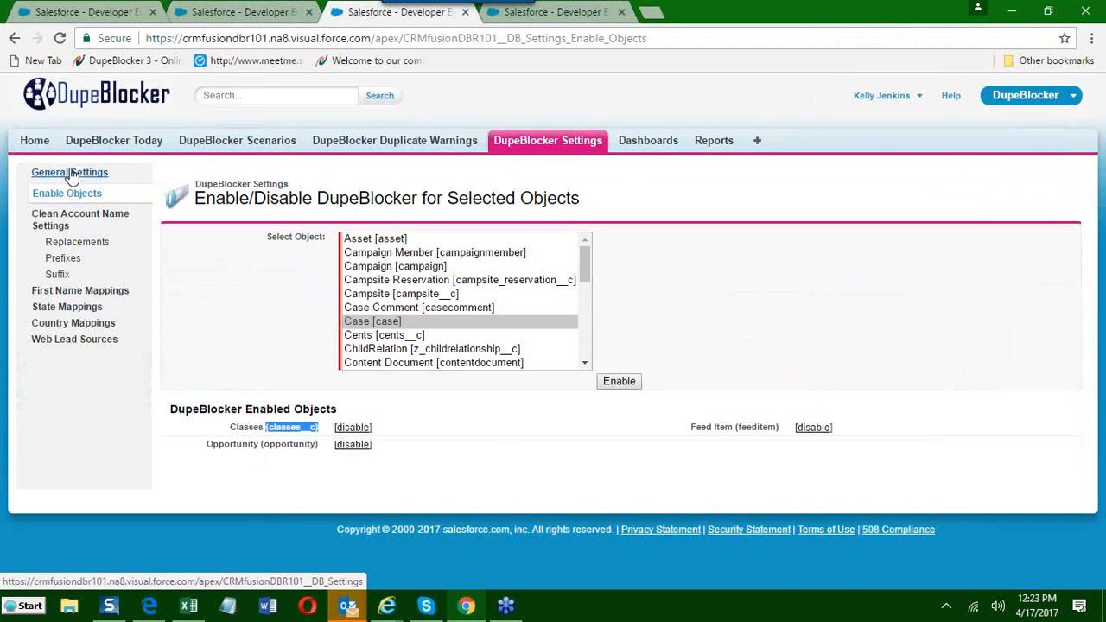
{"action": "left_click", "coordinate": [72, 245]}
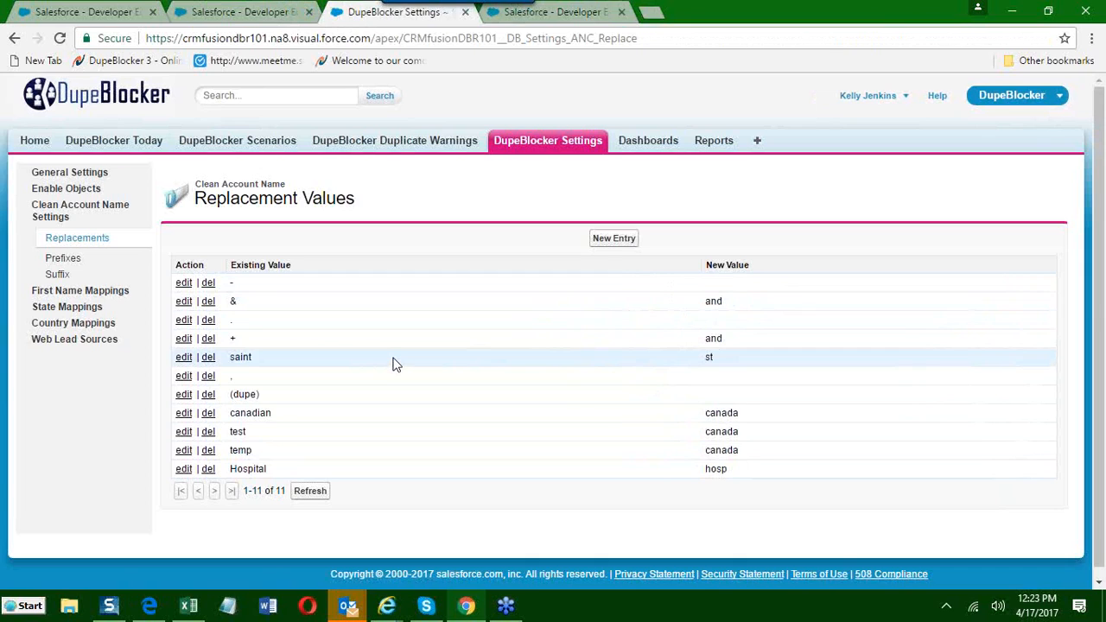
Point out the replacement of "saint" with "st" by highlighting the entry's existing value and new value.
{"action": "left_click_drag", "start_coordinate": [254, 358], "coordinate": [231, 359]}
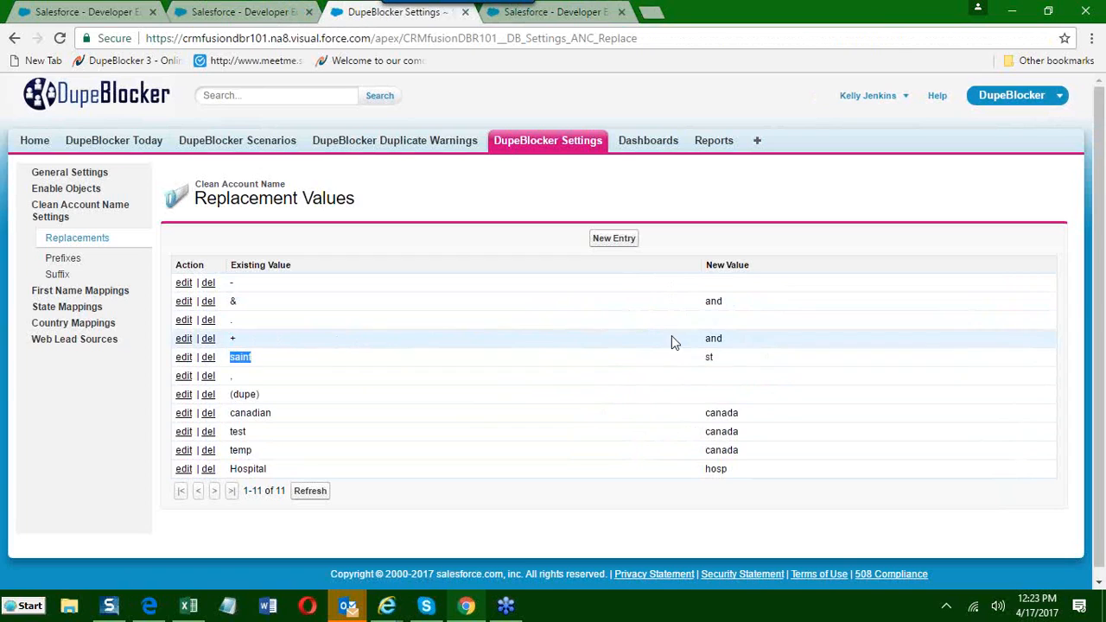
{"action": "left_click", "coordinate": [721, 356]}
{"action": "left_click_drag", "start_coordinate": [721, 356], "coordinate": [672, 366]}
{"action": "left_click", "coordinate": [762, 364]}
{"action": "left_click_drag", "start_coordinate": [256, 360], "coordinate": [226, 354]}
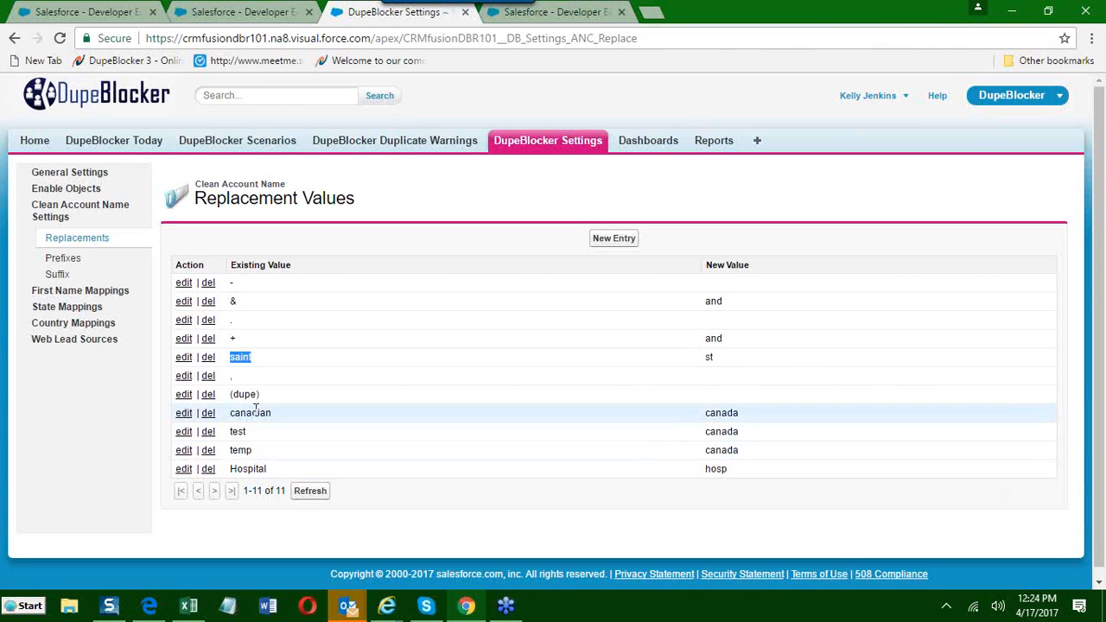
Point out the replacement of "Hospital" with "hosp" by highlighting both values, and highlight "st" again for comparison.
{"action": "left_click", "coordinate": [232, 472]}
{"action": "left_click_drag", "start_coordinate": [231, 472], "coordinate": [268, 472]}
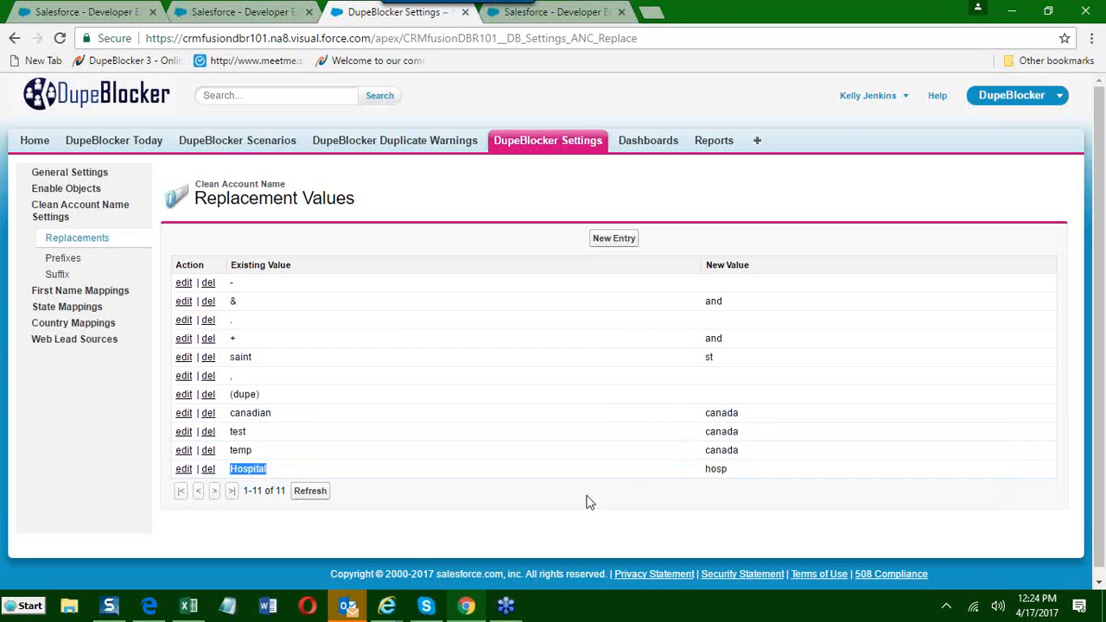
{"action": "left_click_drag", "start_coordinate": [701, 471], "coordinate": [733, 467]}
{"action": "left_click", "coordinate": [733, 474]}
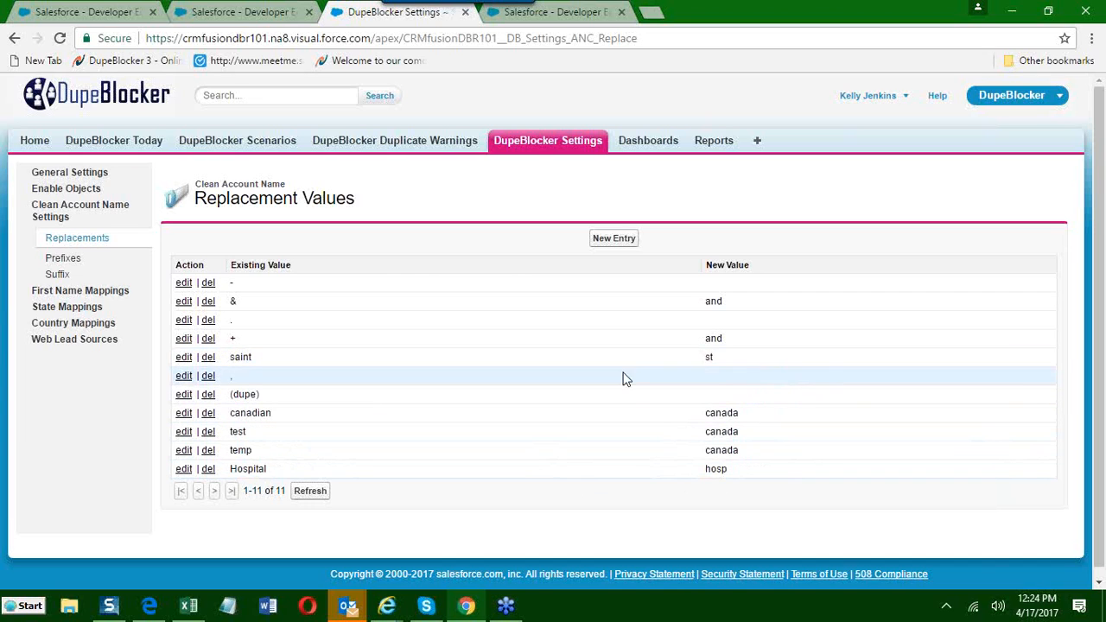
{"action": "double_click", "coordinate": [715, 358]}
{"action": "left_click_drag", "start_coordinate": [709, 470], "coordinate": [753, 469]}
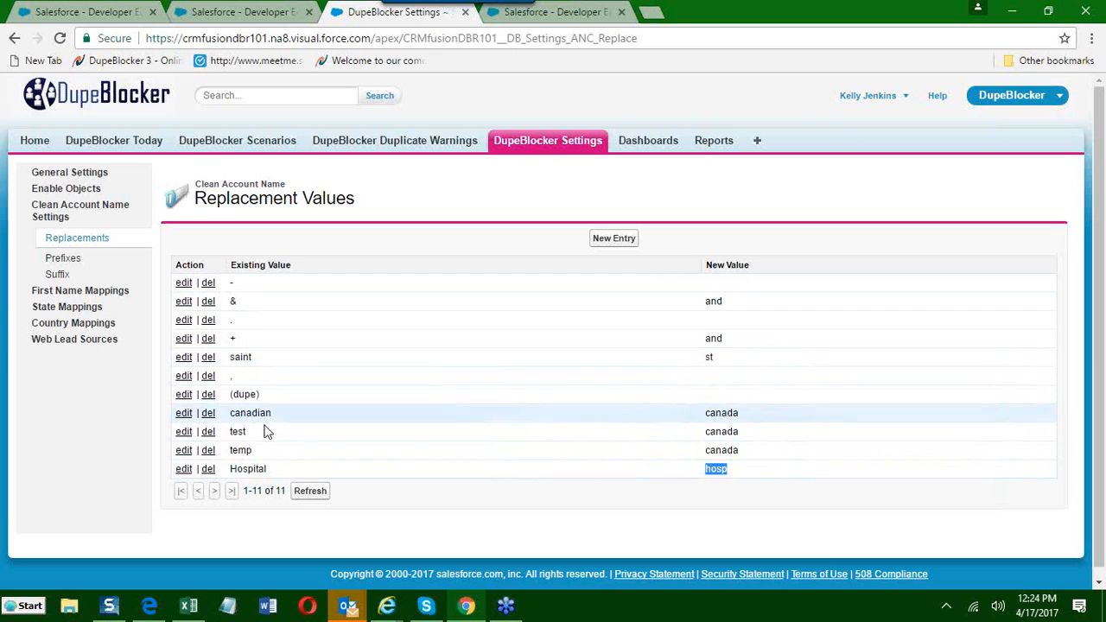
Start a new replacement entry with University as the existing value and Univ as the new value.
{"action": "left_click", "coordinate": [614, 240]}
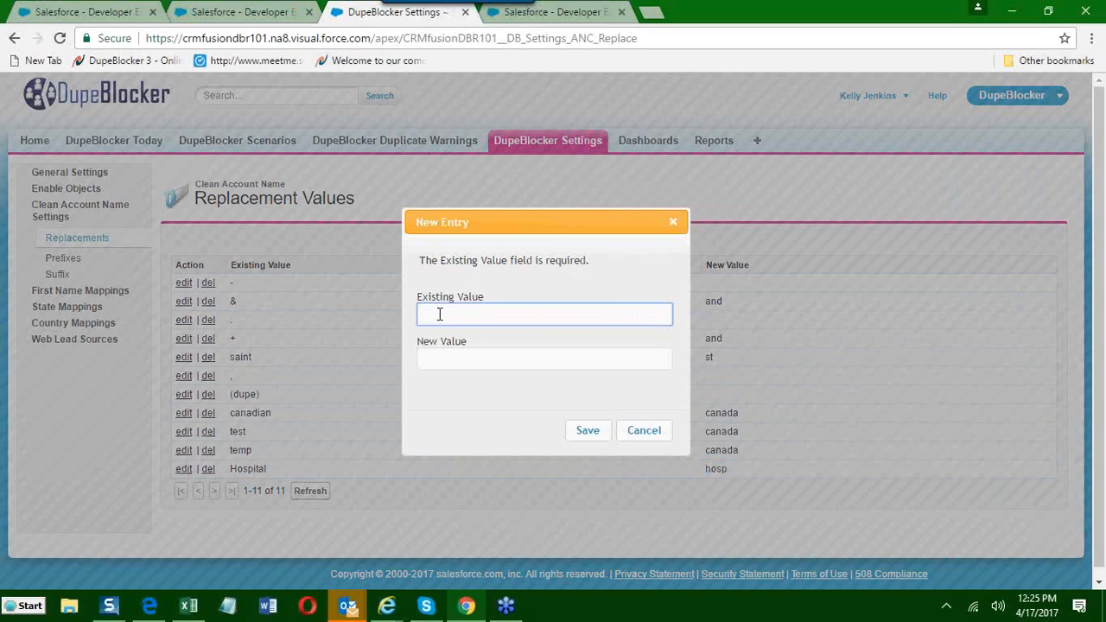
{"action": "left_click", "coordinate": [436, 356]}
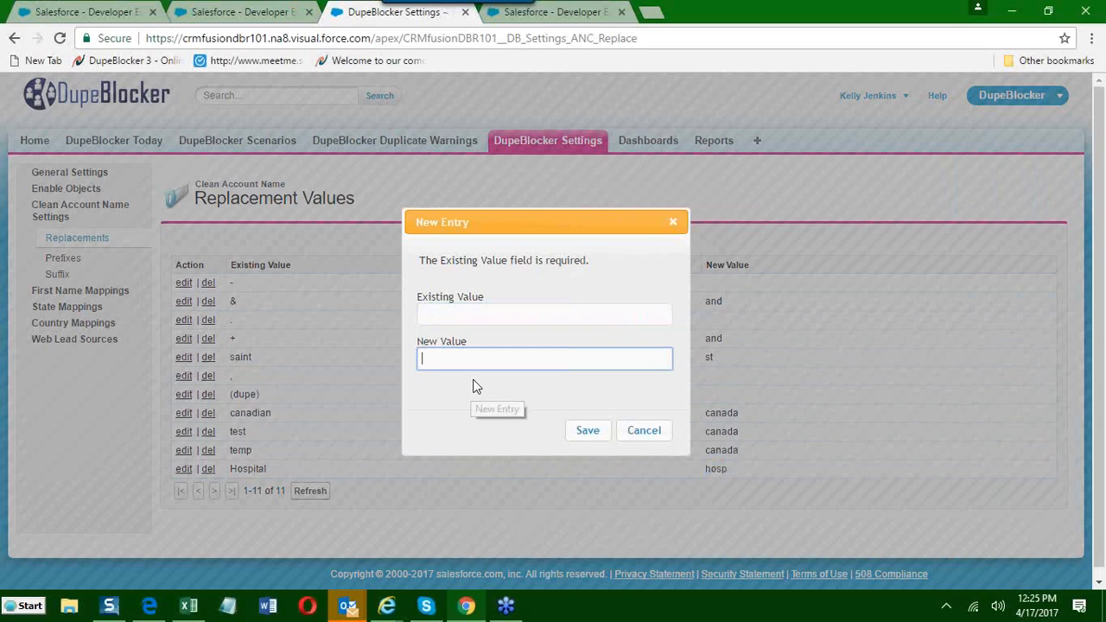
{"action": "left_click", "coordinate": [434, 315]}
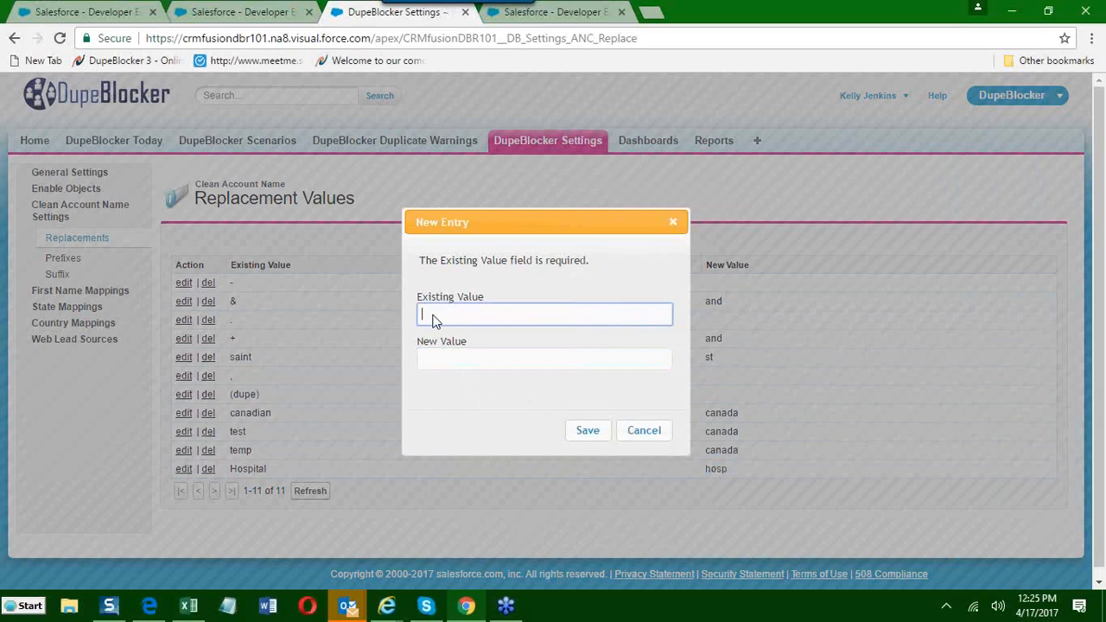
{"action": "type", "text": "University"}
{"action": "key", "text": "Tab"}
{"action": "type", "text": "Univ"}
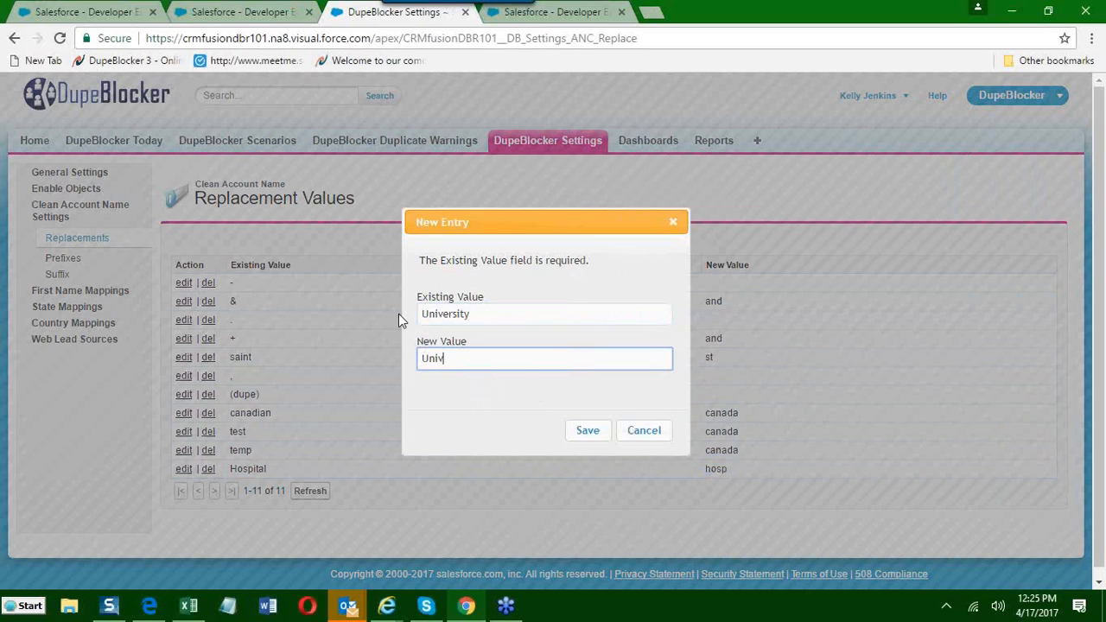
Highlight the existing and new values of the University replacement entry in turn, and save the entry.
{"action": "left_click_drag", "start_coordinate": [486, 315], "coordinate": [407, 320]}
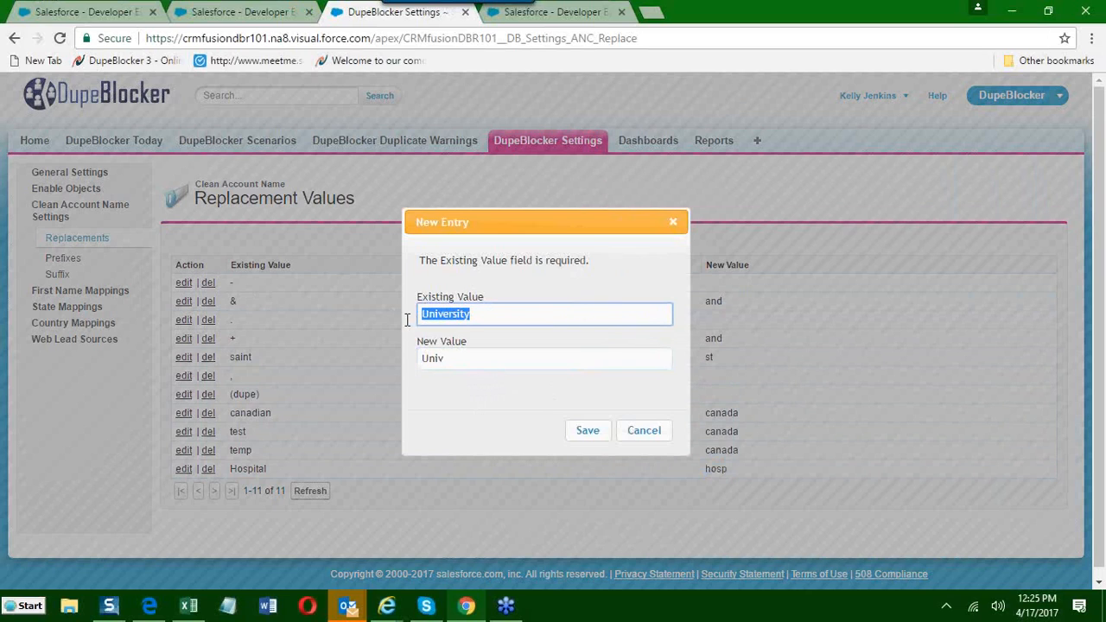
{"action": "left_click_drag", "start_coordinate": [459, 365], "coordinate": [421, 371]}
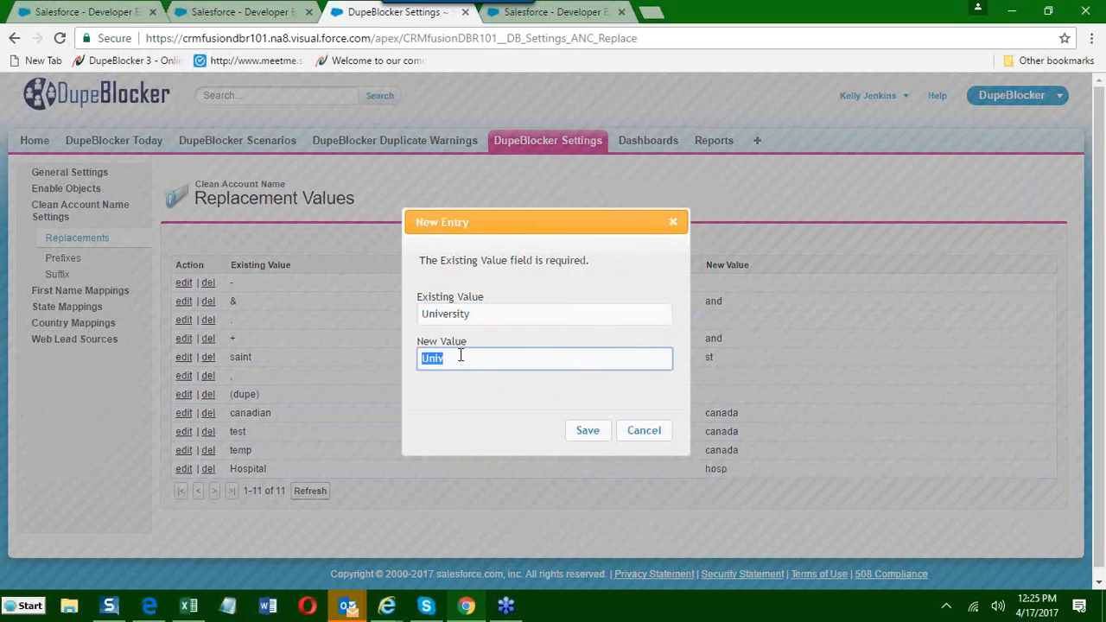
{"action": "left_click", "coordinate": [500, 319]}
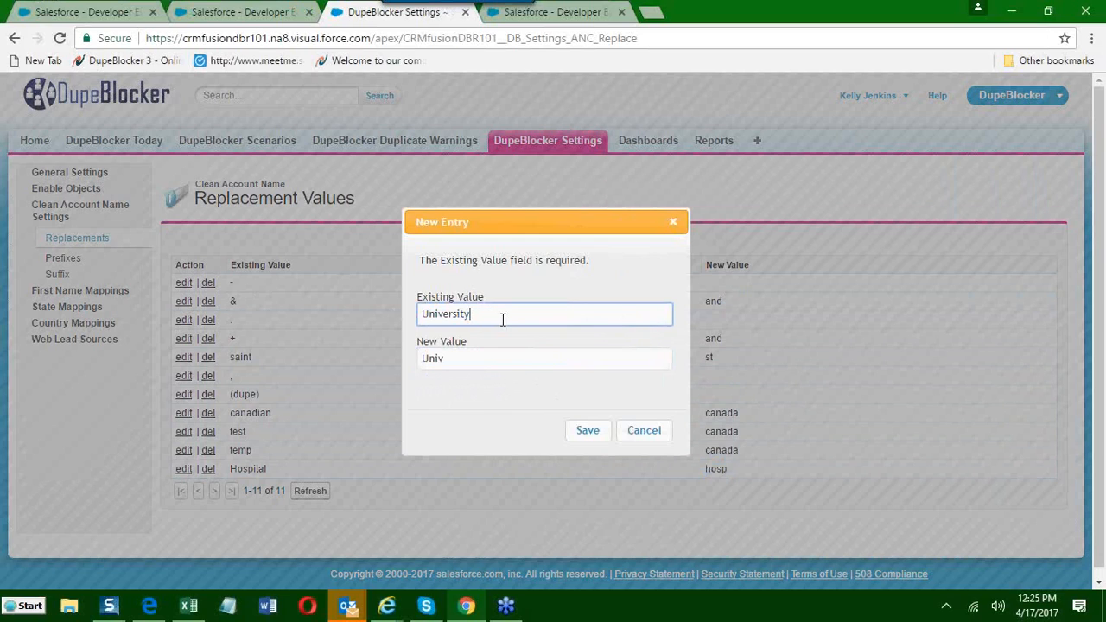
{"action": "left_click_drag", "start_coordinate": [484, 323], "coordinate": [419, 333]}
{"action": "left_click_drag", "start_coordinate": [464, 366], "coordinate": [420, 367]}
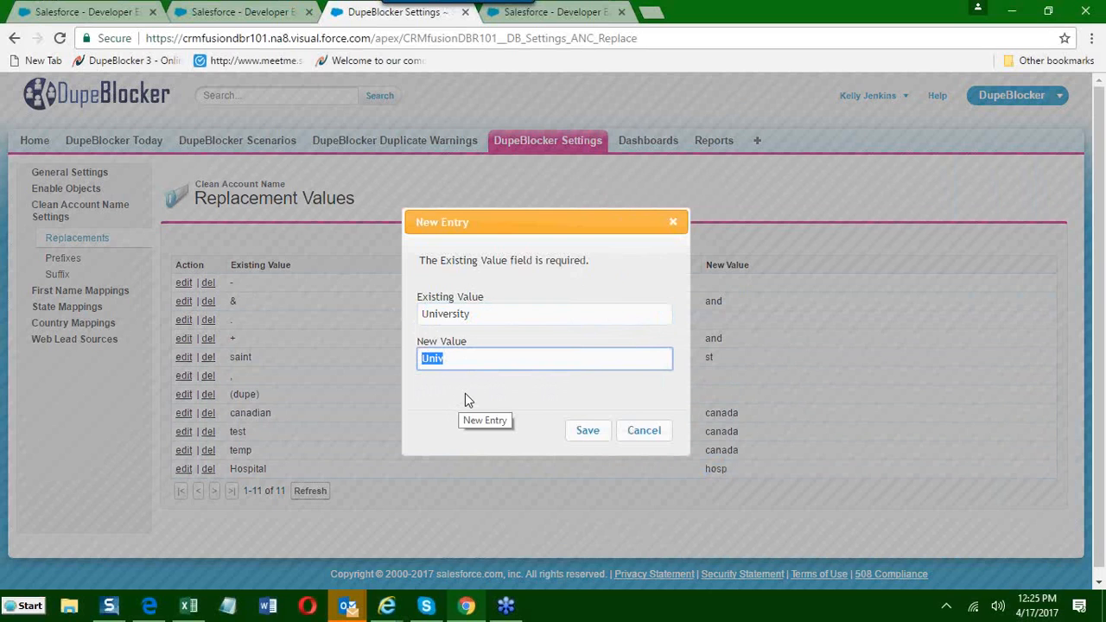
{"action": "double_click", "coordinate": [458, 314]}
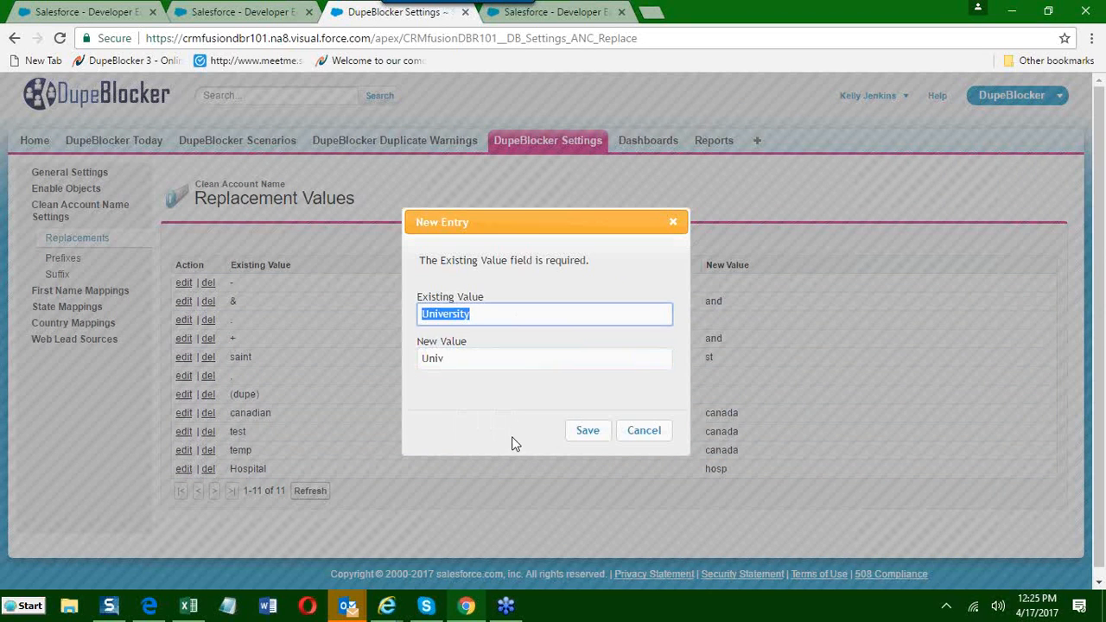
{"action": "left_click", "coordinate": [587, 437]}
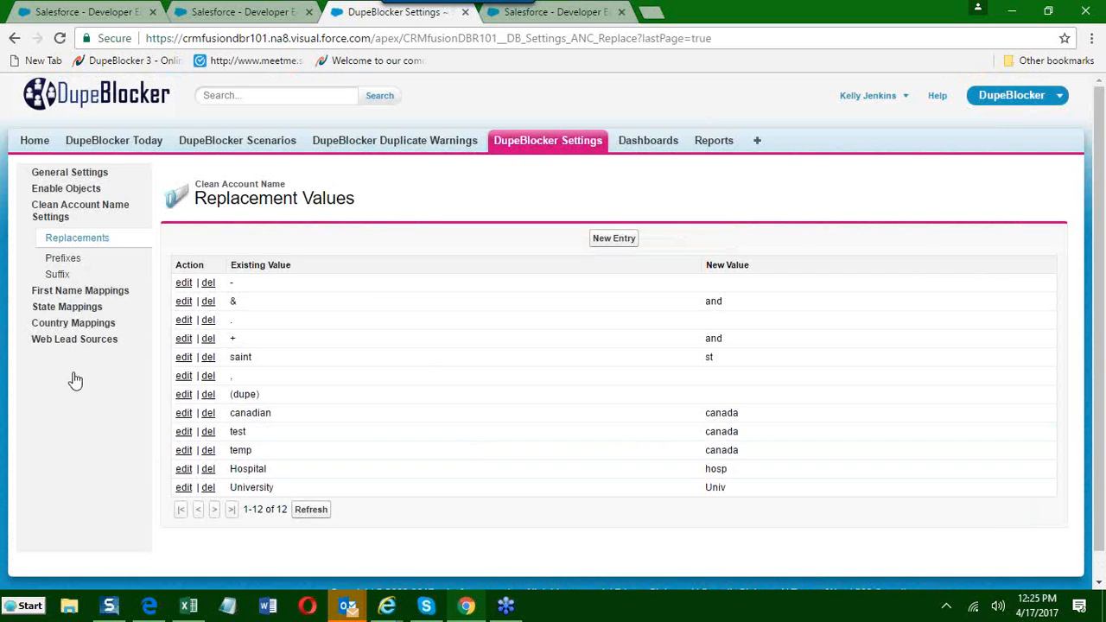
Review the Clean Account Name prefix and suffix removal lists, highlighting the "inc" suffix as an example.
{"action": "left_click", "coordinate": [81, 274]}
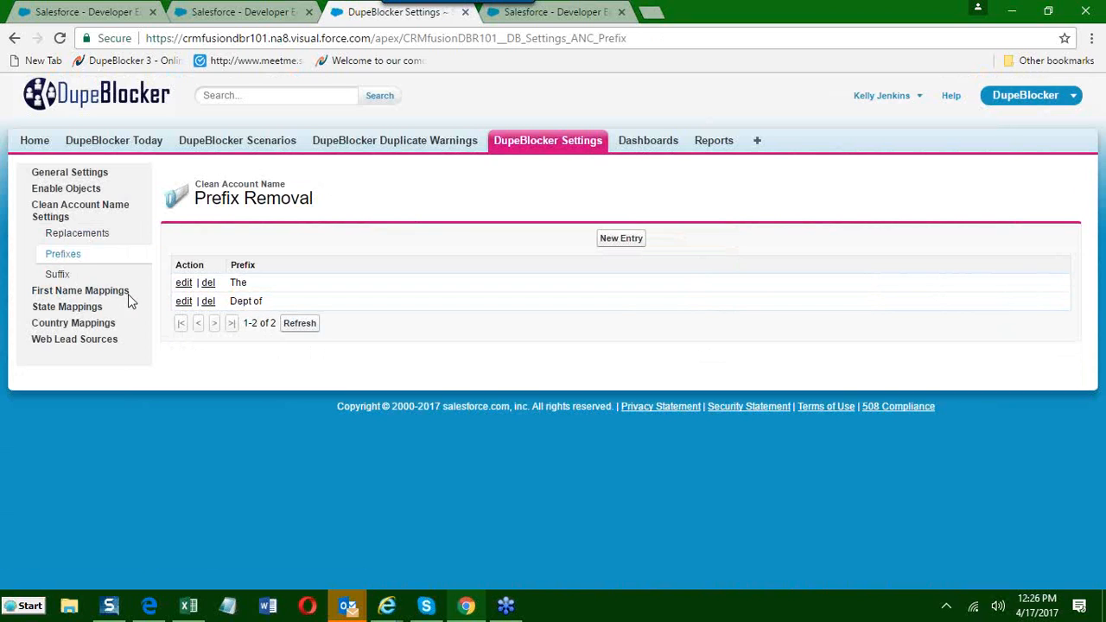
{"action": "left_click", "coordinate": [60, 280]}
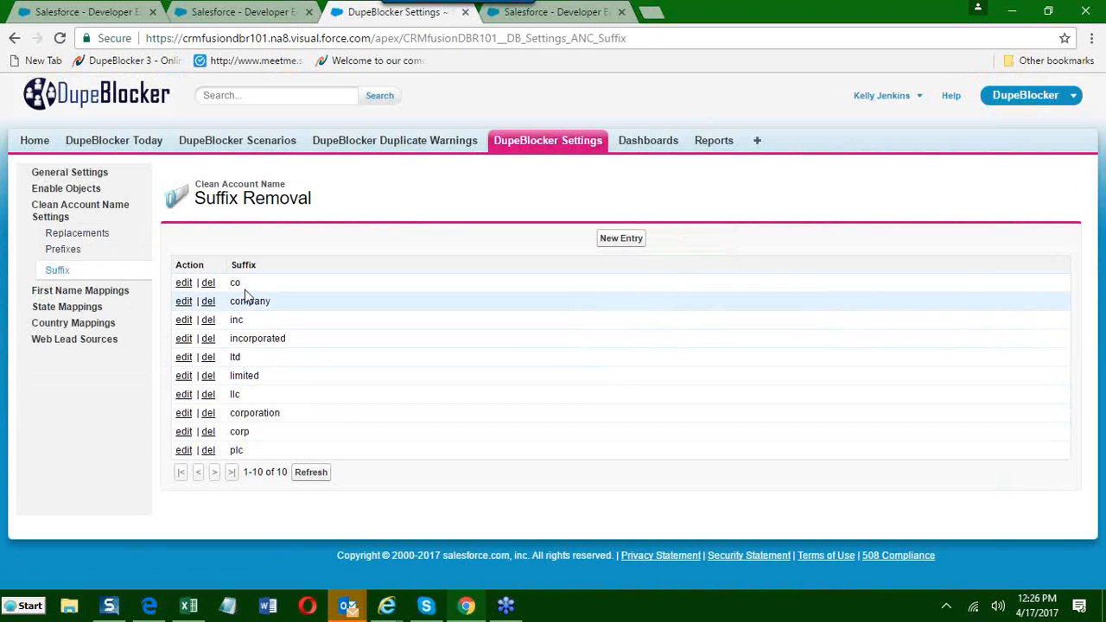
{"action": "left_click_drag", "start_coordinate": [244, 283], "coordinate": [228, 322]}
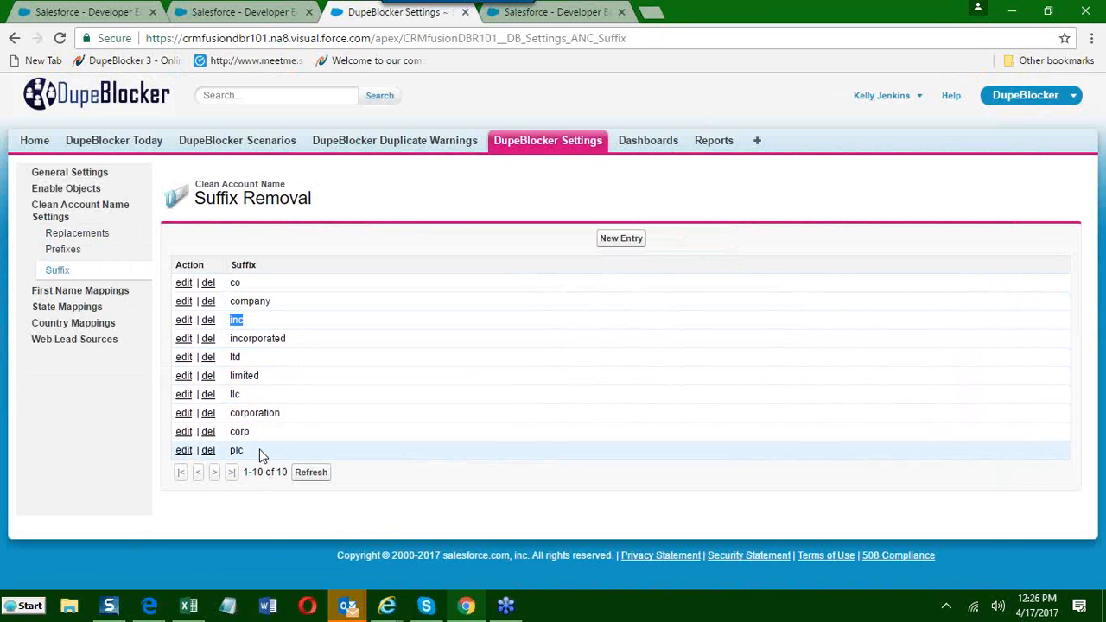
{"action": "left_click", "coordinate": [466, 396]}
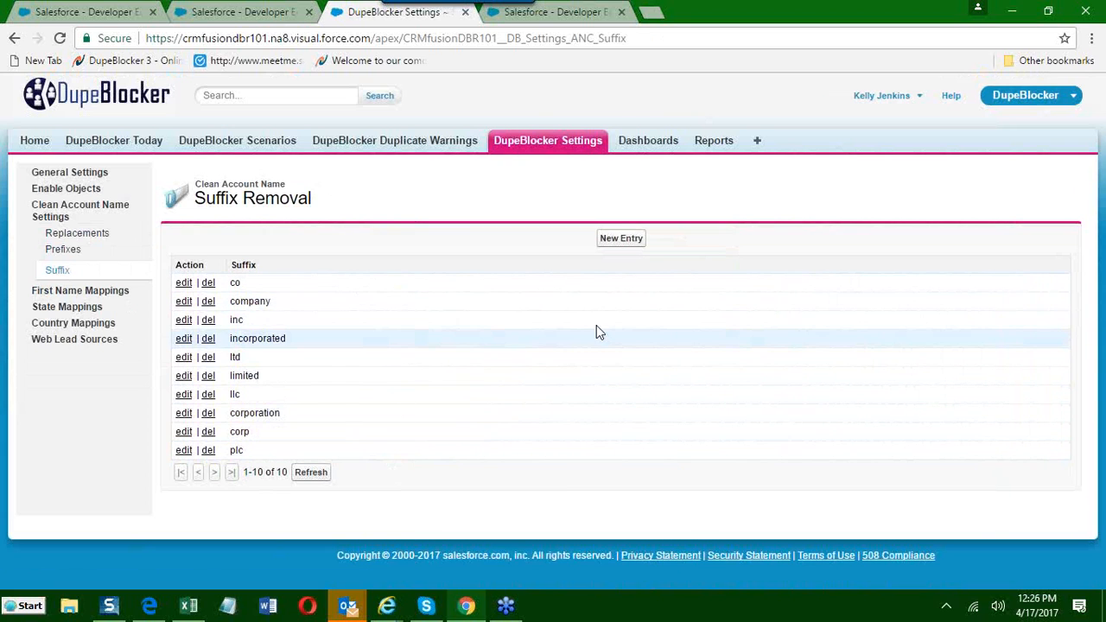
Add two new entries, gmbh and pty, to the Clean Account Name suffix removal list.
{"action": "left_click", "coordinate": [630, 240]}
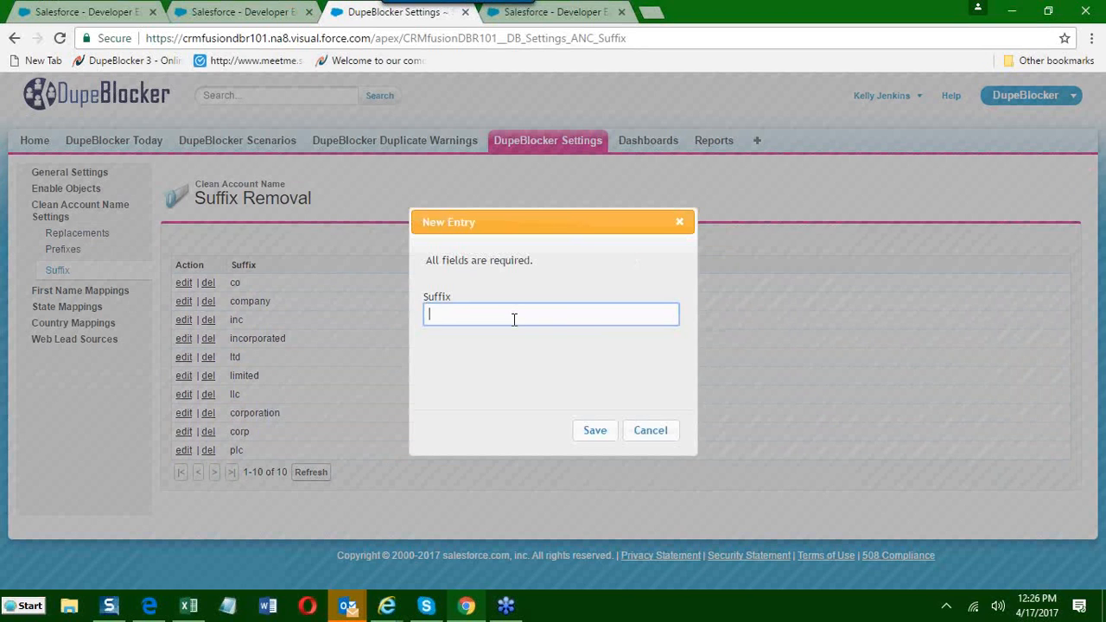
{"action": "type", "text": "gmbh"}
{"action": "left_click", "coordinate": [583, 437]}
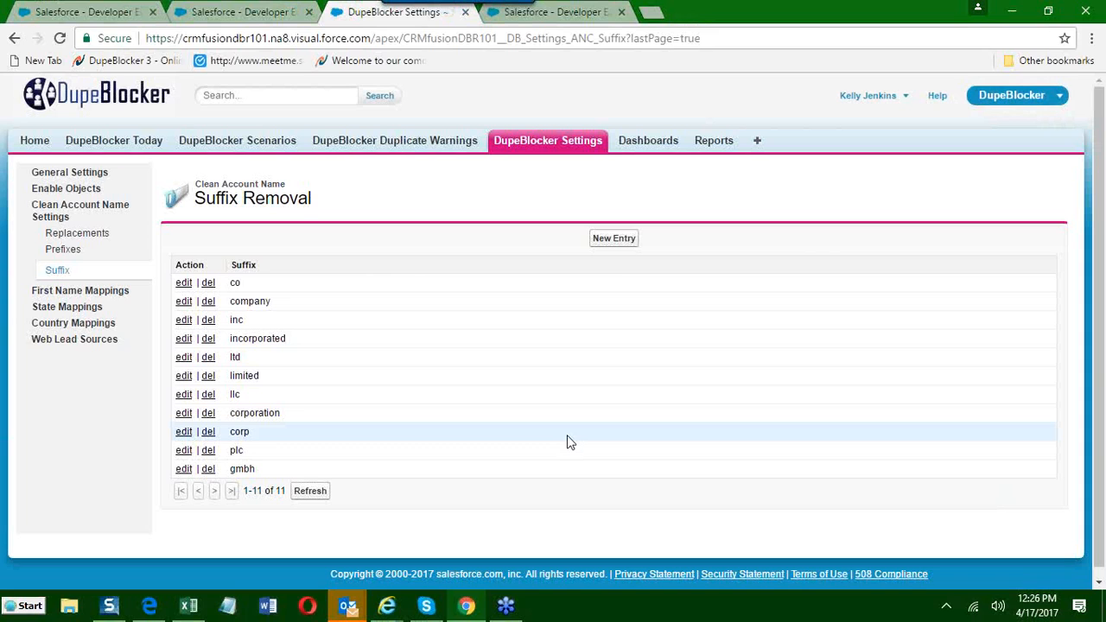
{"action": "left_click", "coordinate": [613, 240]}
{"action": "type", "text": "pty"}
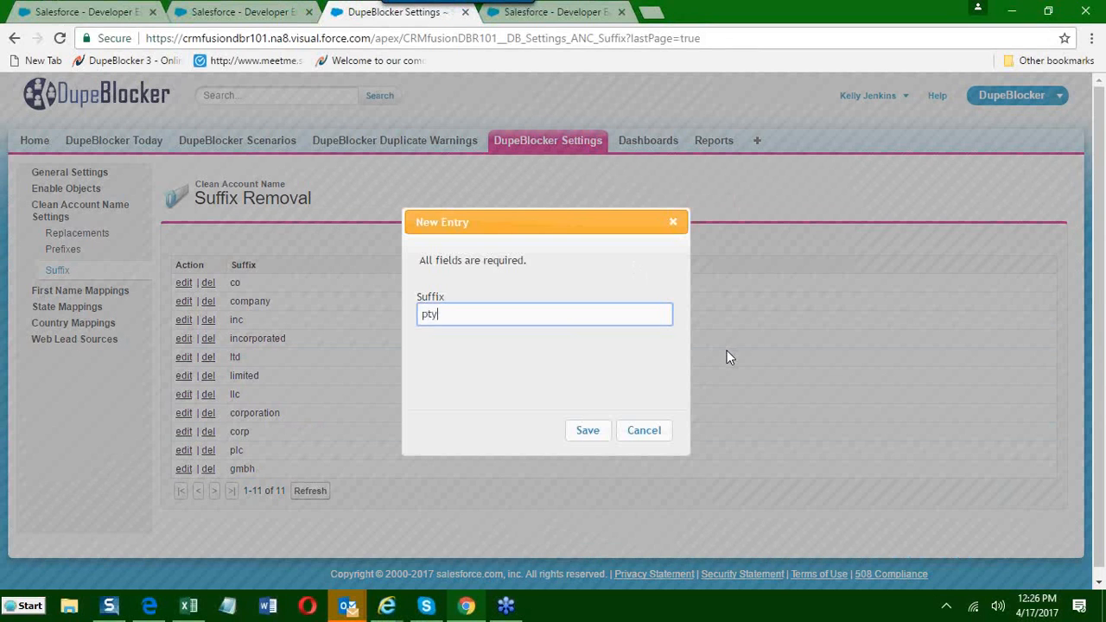
{"action": "left_click", "coordinate": [593, 434]}
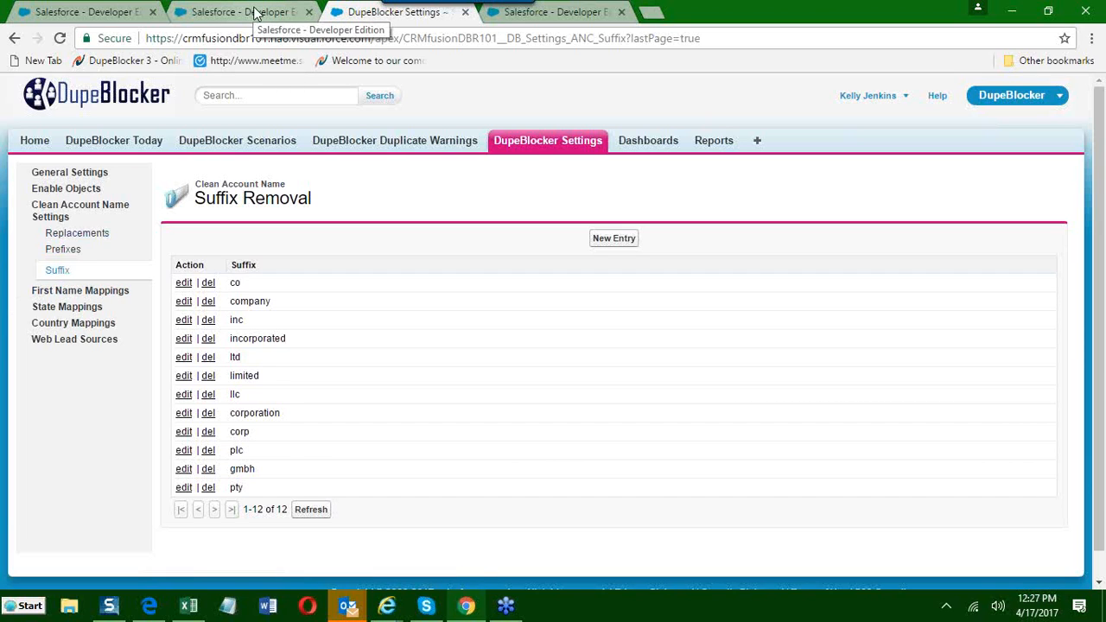
Return to the contact scenario's Account Name rule and enable its English Fuzzy and AlphaClean options.
{"action": "left_click", "coordinate": [557, 12]}
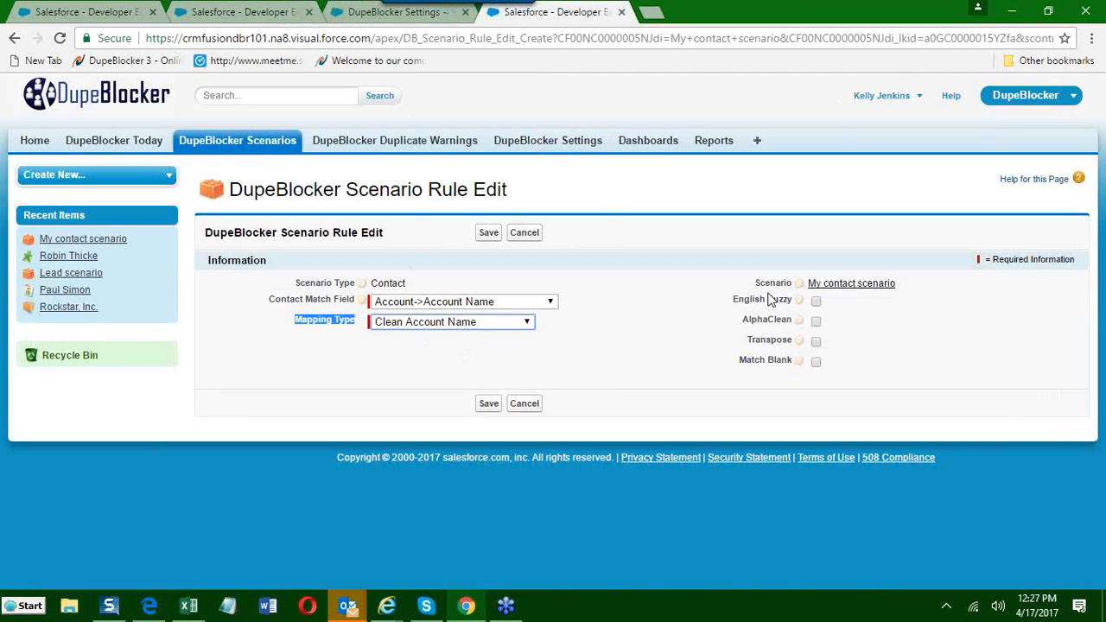
{"action": "left_click_drag", "start_coordinate": [737, 302], "coordinate": [779, 343]}
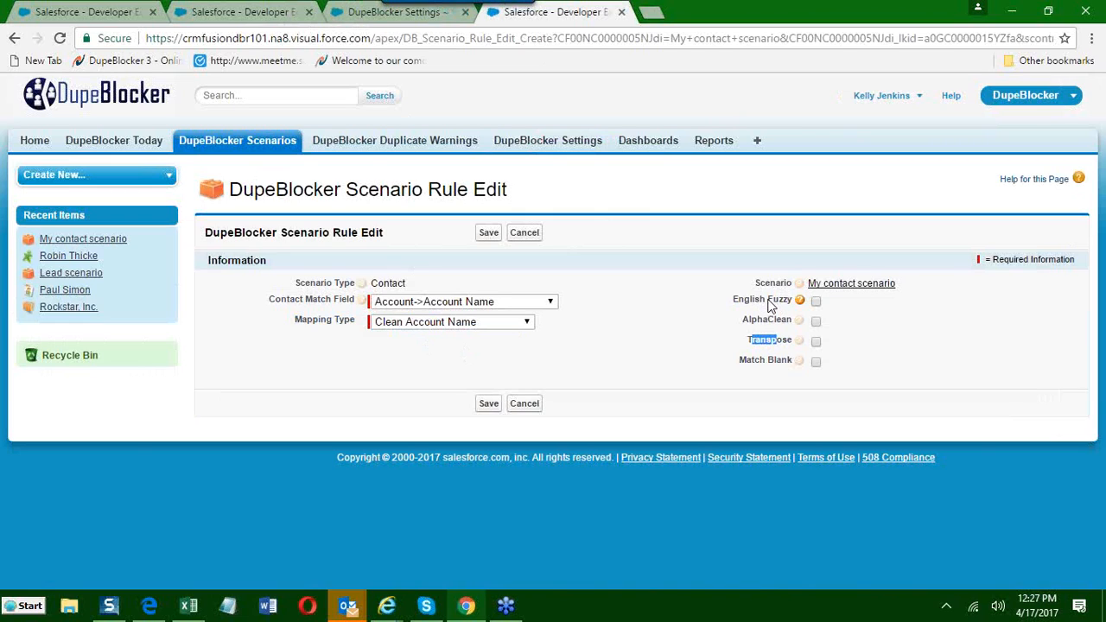
{"action": "left_click", "coordinate": [771, 306]}
{"action": "left_click", "coordinate": [817, 322]}
Point out the Transpose and Match Blank options without enabling them, and save the Account Name rule.
{"action": "left_click_drag", "start_coordinate": [749, 346], "coordinate": [780, 349]}
{"action": "left_click", "coordinate": [816, 343]}
{"action": "mouse_move", "coordinate": [800, 346]}
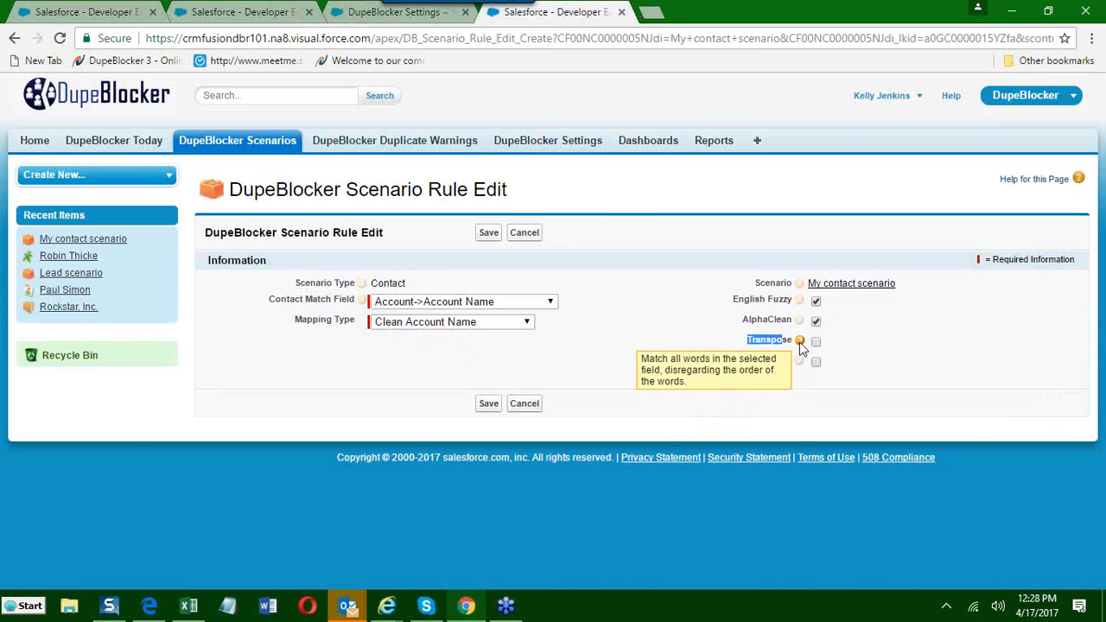
{"action": "left_click", "coordinate": [748, 406]}
{"action": "left_click_drag", "start_coordinate": [741, 360], "coordinate": [790, 361]}
{"action": "left_click", "coordinate": [726, 416]}
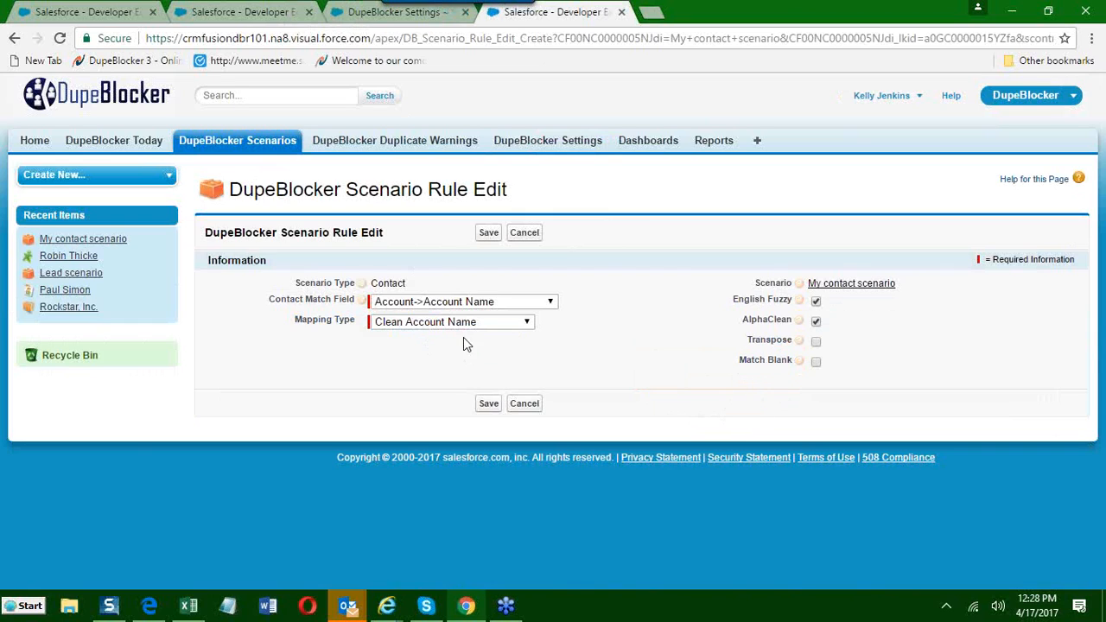
{"action": "left_click", "coordinate": [491, 408]}
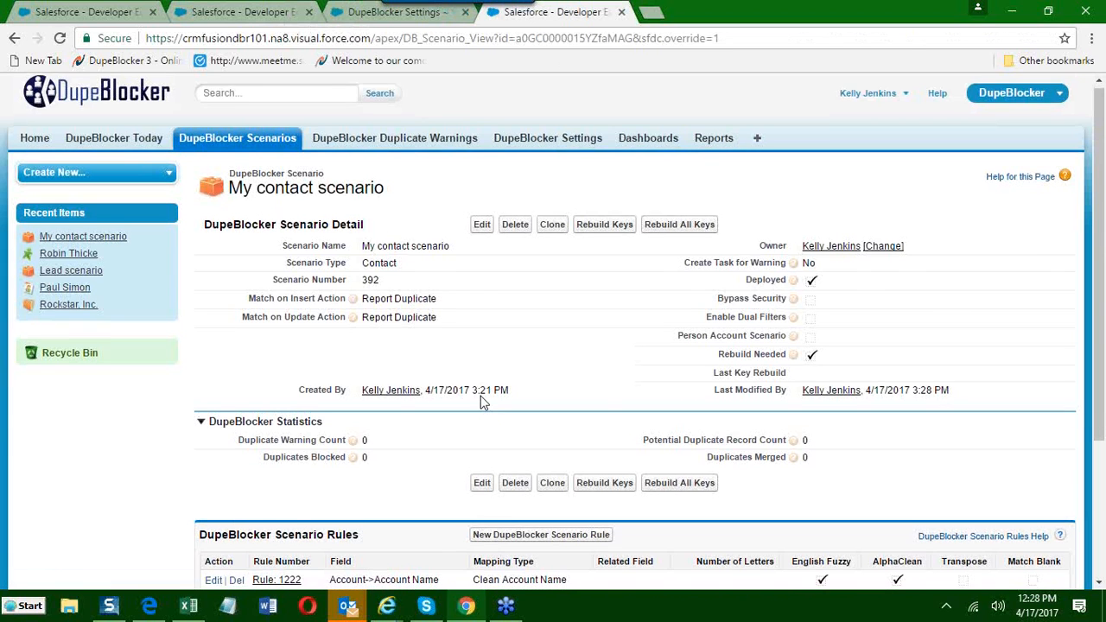
Start another rule for the contact scenario with First Name as both the match field and the mapping type.
{"action": "scroll", "coordinate": [482, 396], "scroll_direction": "down", "scroll_amount": 2}
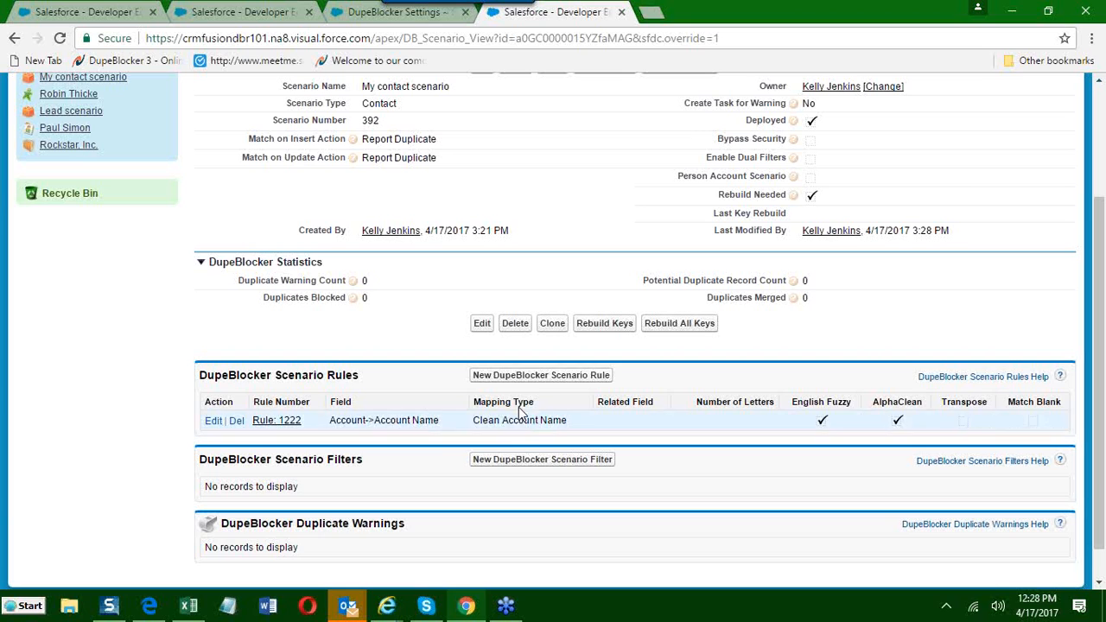
{"action": "left_click", "coordinate": [525, 378]}
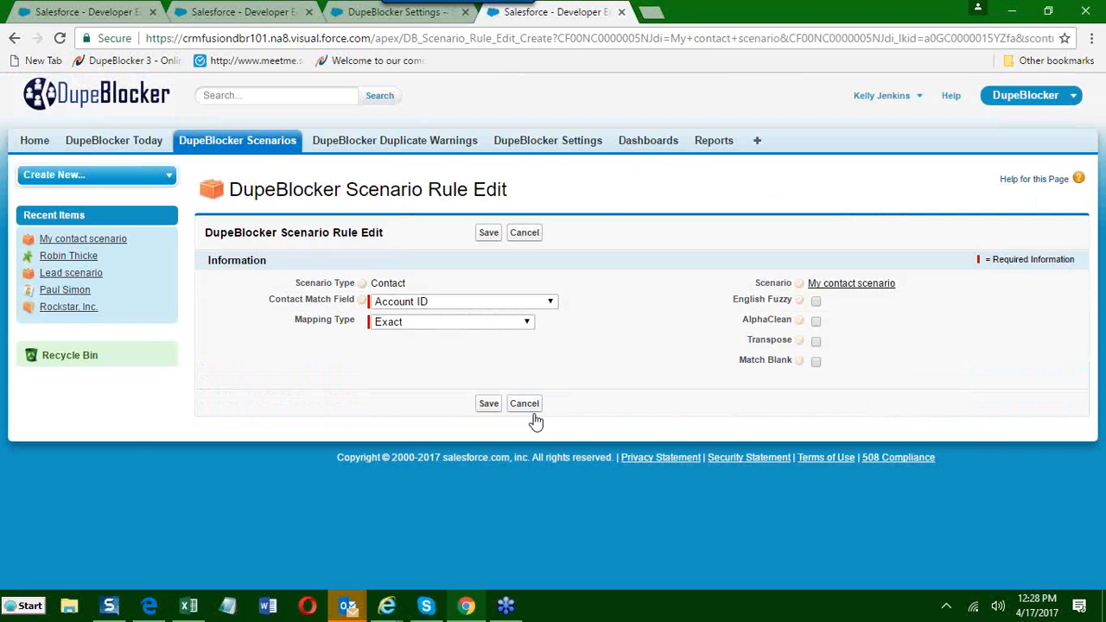
{"action": "left_click", "coordinate": [415, 311]}
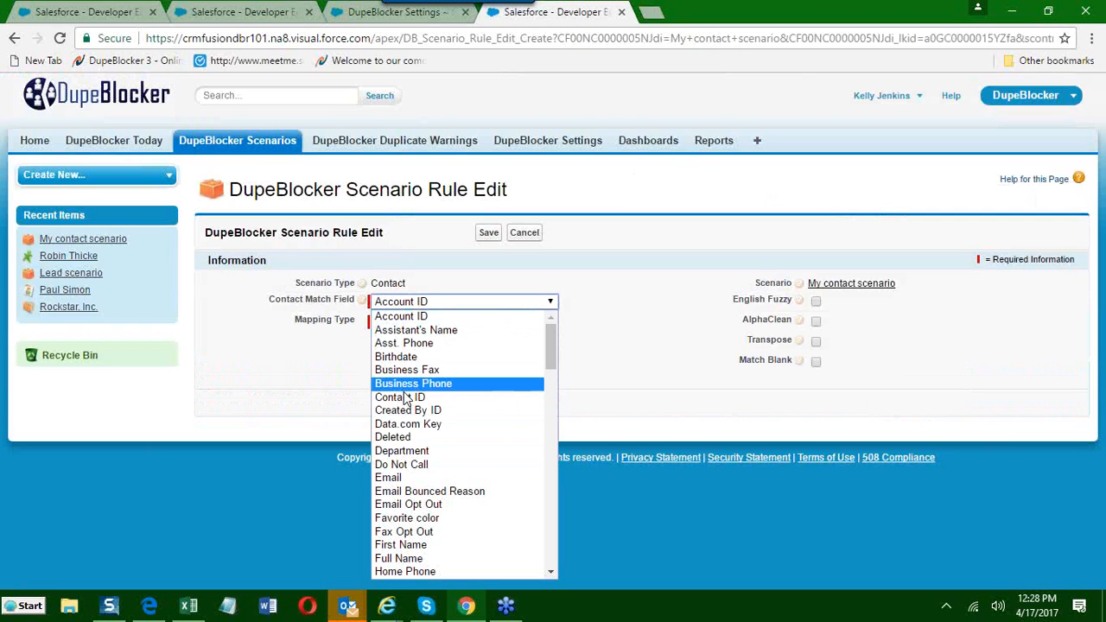
{"action": "left_click", "coordinate": [419, 545]}
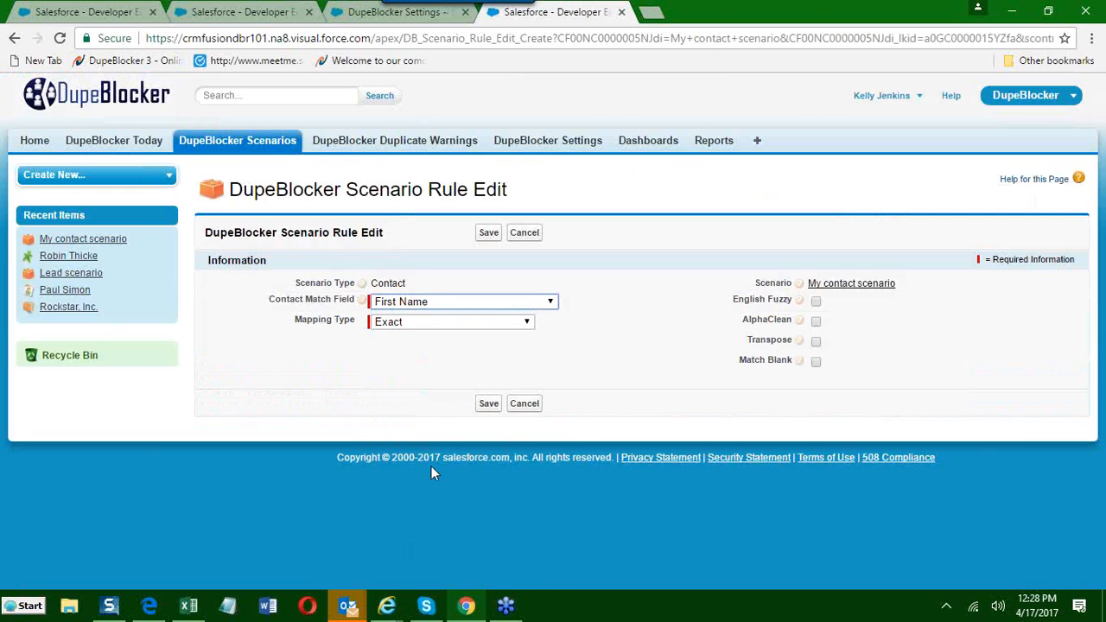
{"action": "left_click", "coordinate": [432, 303]}
{"action": "scroll", "coordinate": [421, 439], "scroll_direction": "down", "scroll_amount": 1}
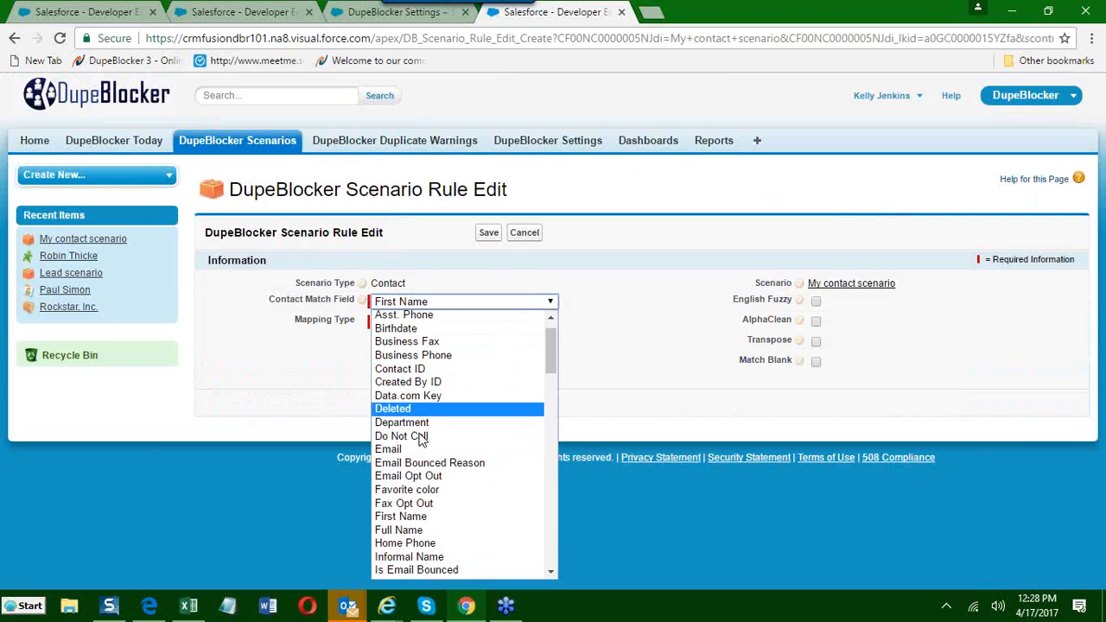
{"action": "scroll", "coordinate": [422, 439], "scroll_direction": "down", "scroll_amount": 3}
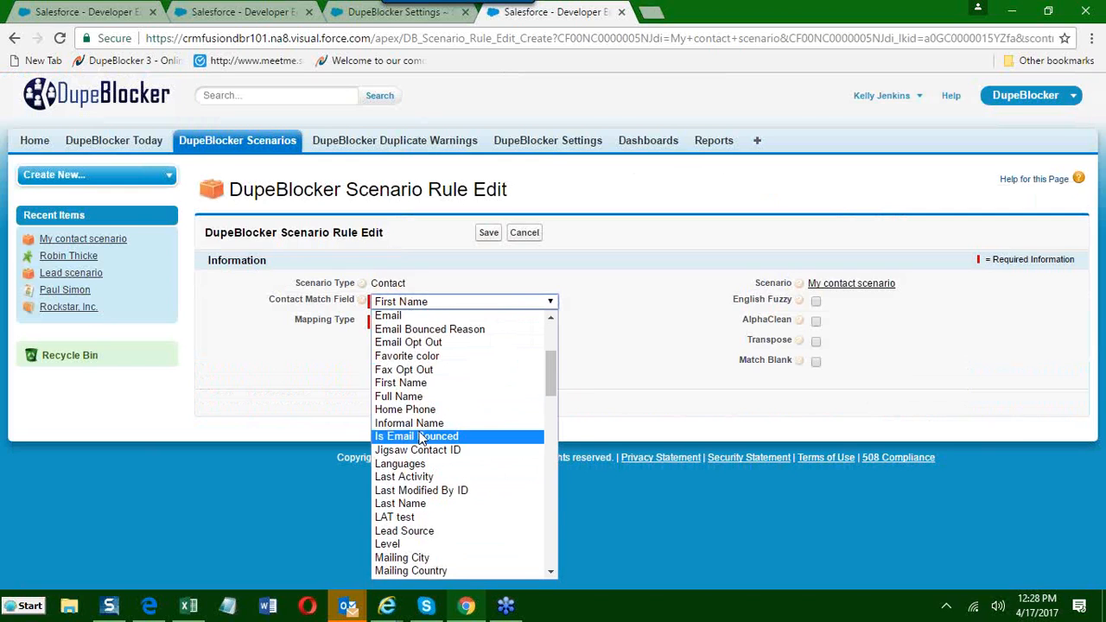
{"action": "left_click", "coordinate": [419, 385]}
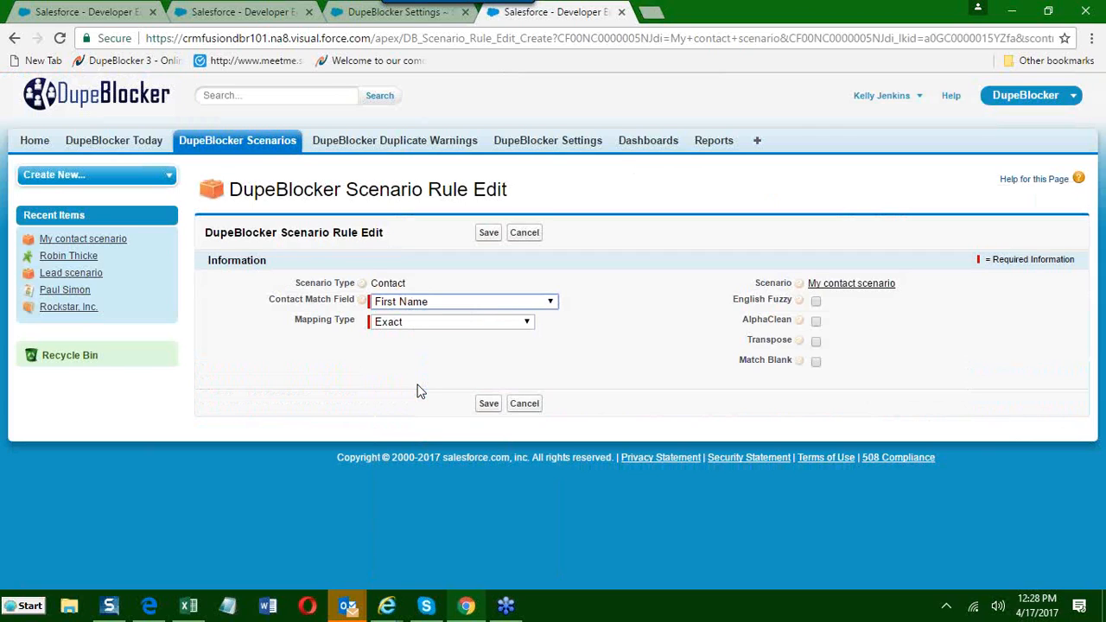
{"action": "left_click", "coordinate": [407, 325]}
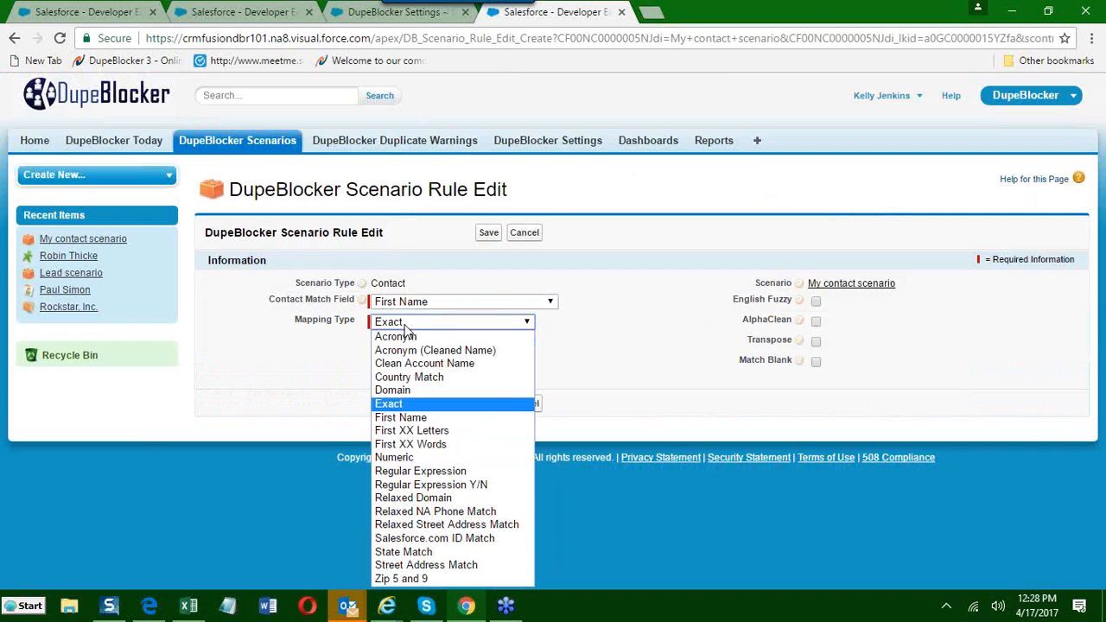
{"action": "left_click", "coordinate": [410, 419]}
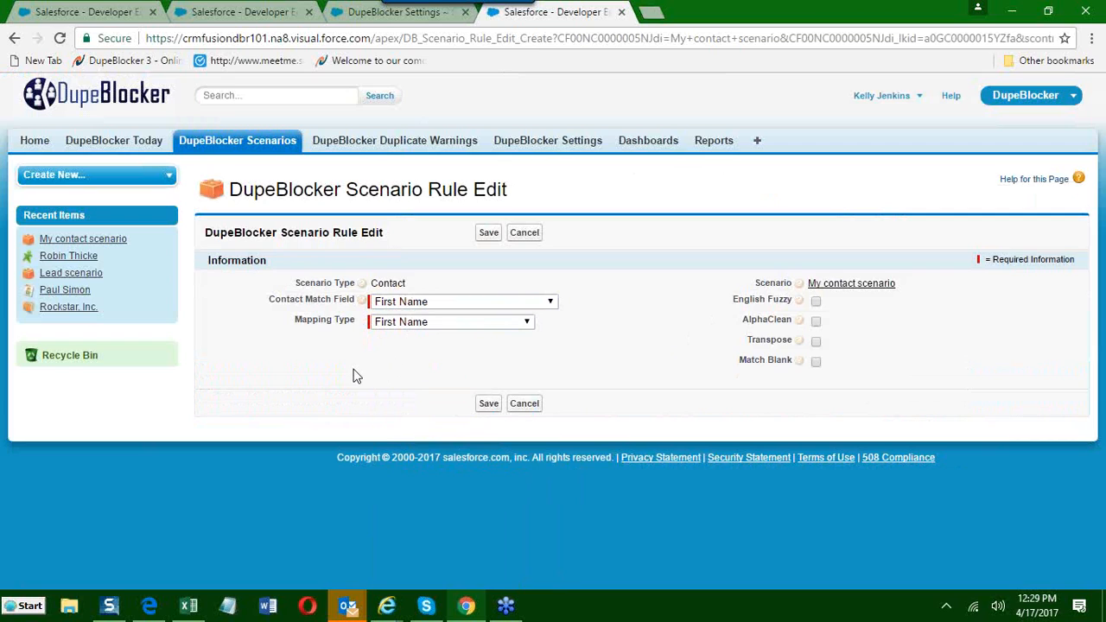
Review the First Name Mappings list in DupeBlocker Settings, highlighting the nickname Abbie as an example.
{"action": "left_click", "coordinate": [349, 18]}
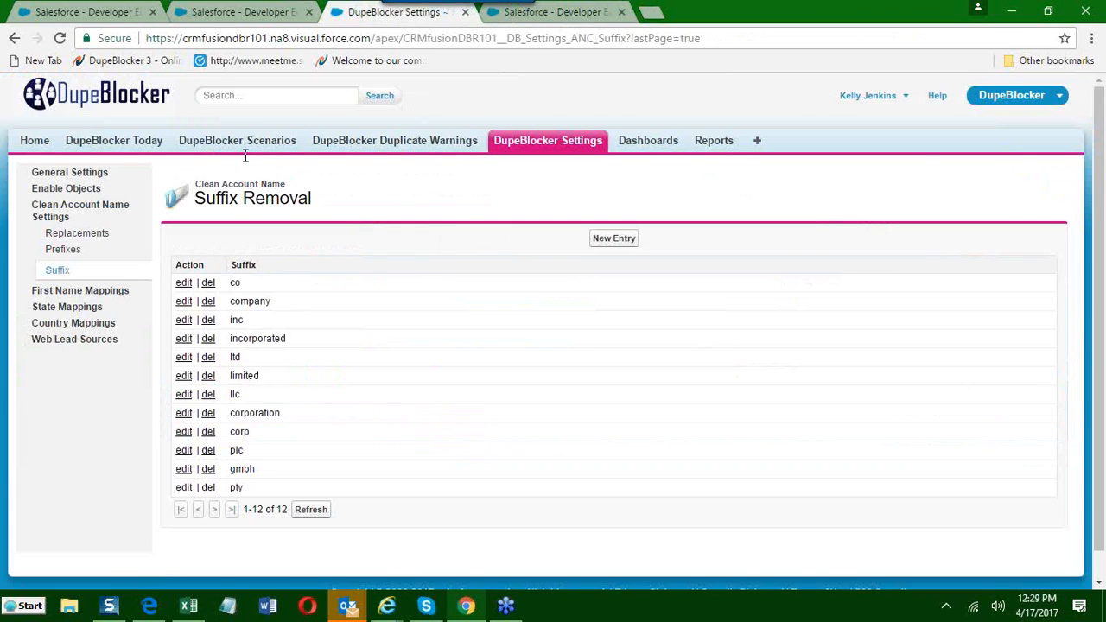
{"action": "left_click", "coordinate": [83, 294]}
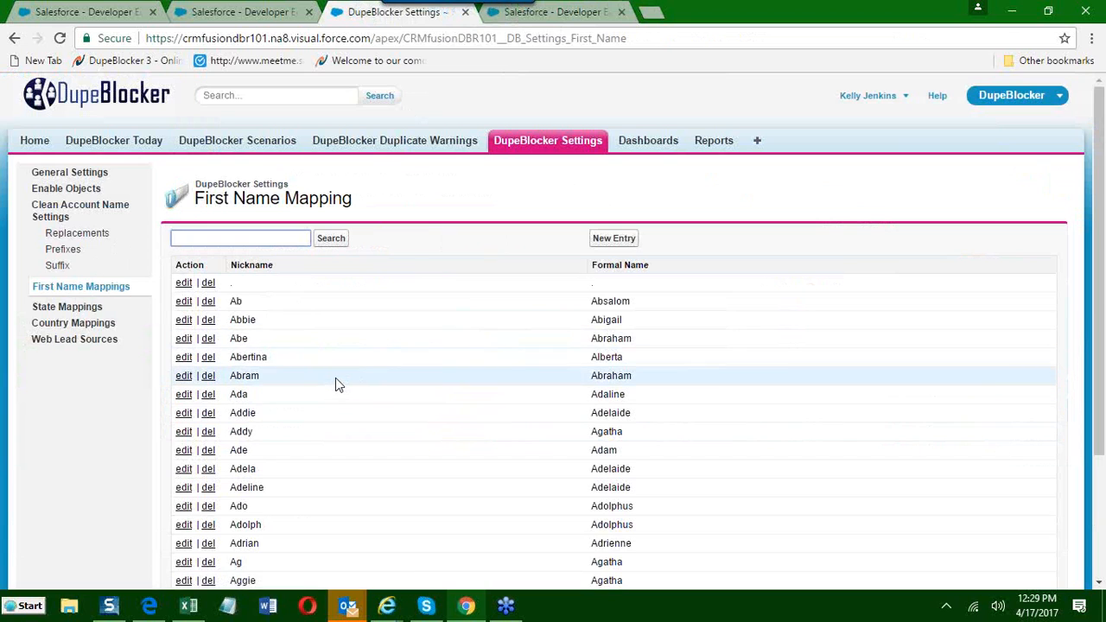
{"action": "scroll", "coordinate": [336, 378], "scroll_direction": "down", "scroll_amount": 3}
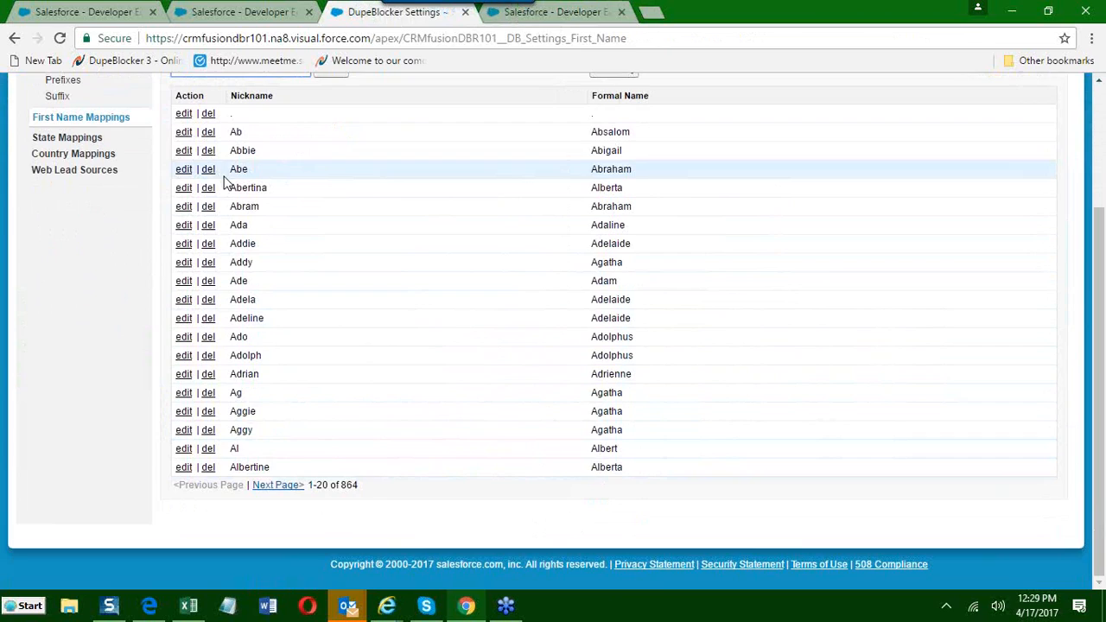
{"action": "left_click_drag", "start_coordinate": [228, 151], "coordinate": [267, 153]}
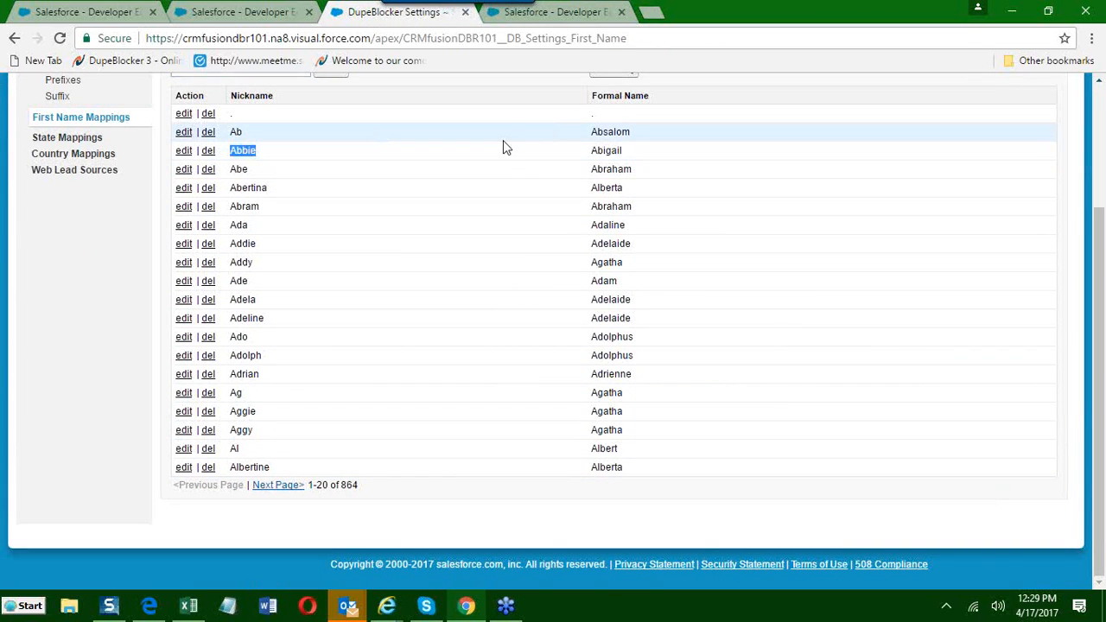
{"action": "left_click", "coordinate": [652, 155]}
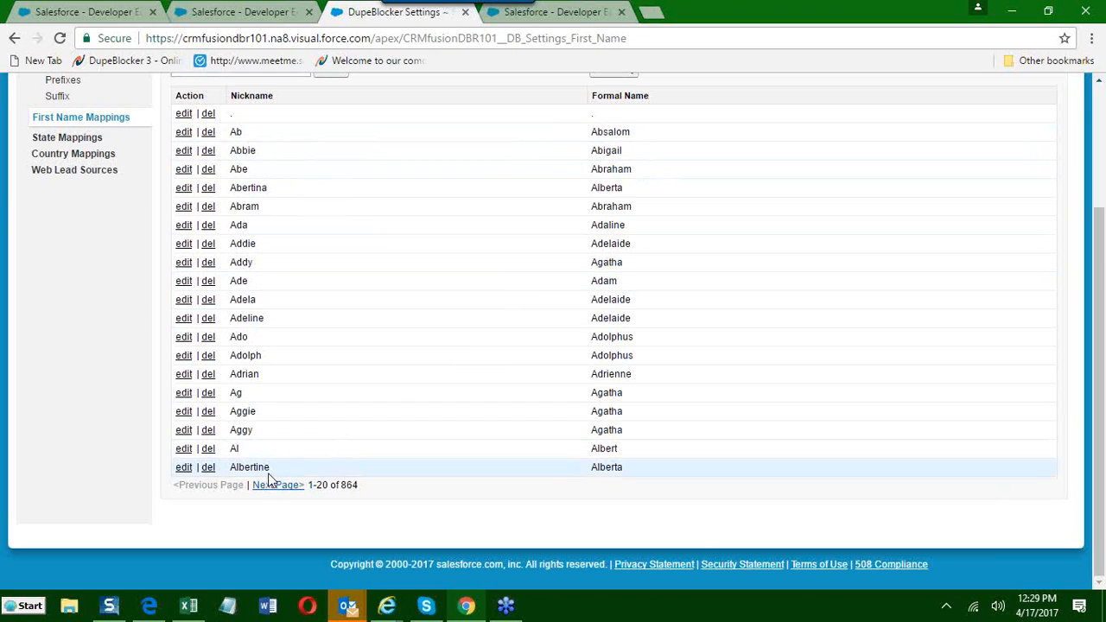
{"action": "scroll", "coordinate": [528, 338], "scroll_direction": "up", "scroll_amount": 2}
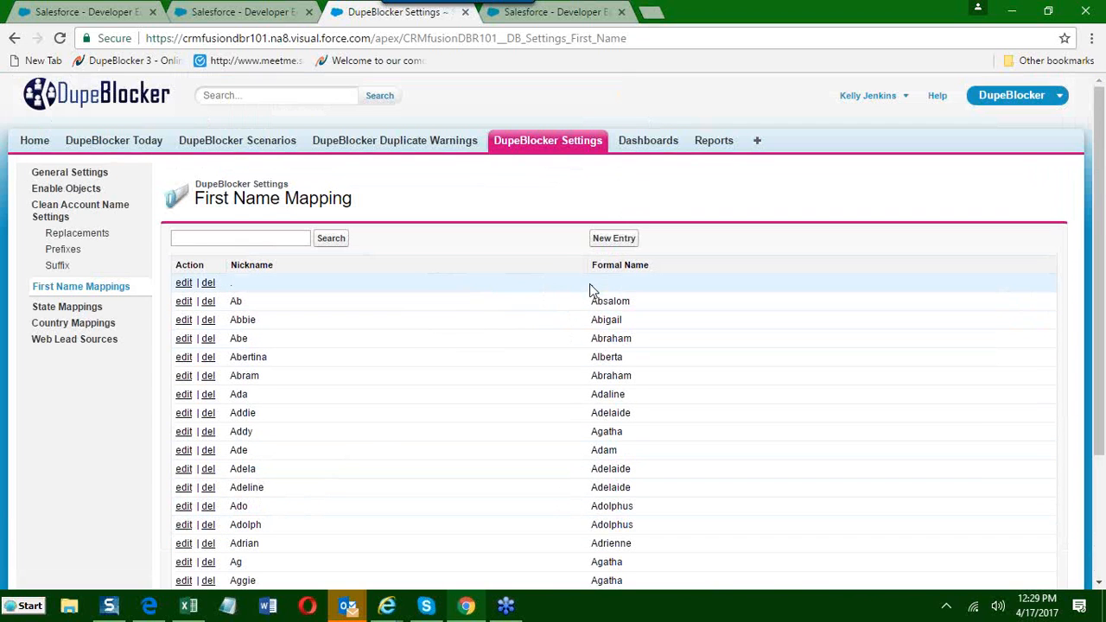
View the Nickname and Formal Name fields of a new first name mapping entry, and cancel it.
{"action": "left_click", "coordinate": [614, 242]}
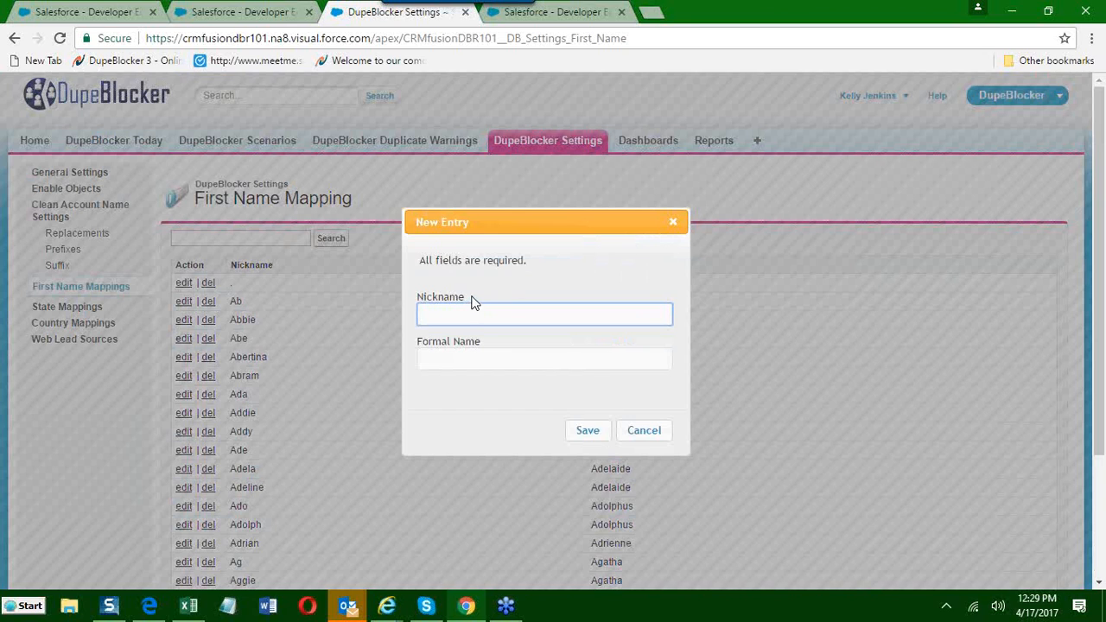
{"action": "left_click", "coordinate": [450, 358]}
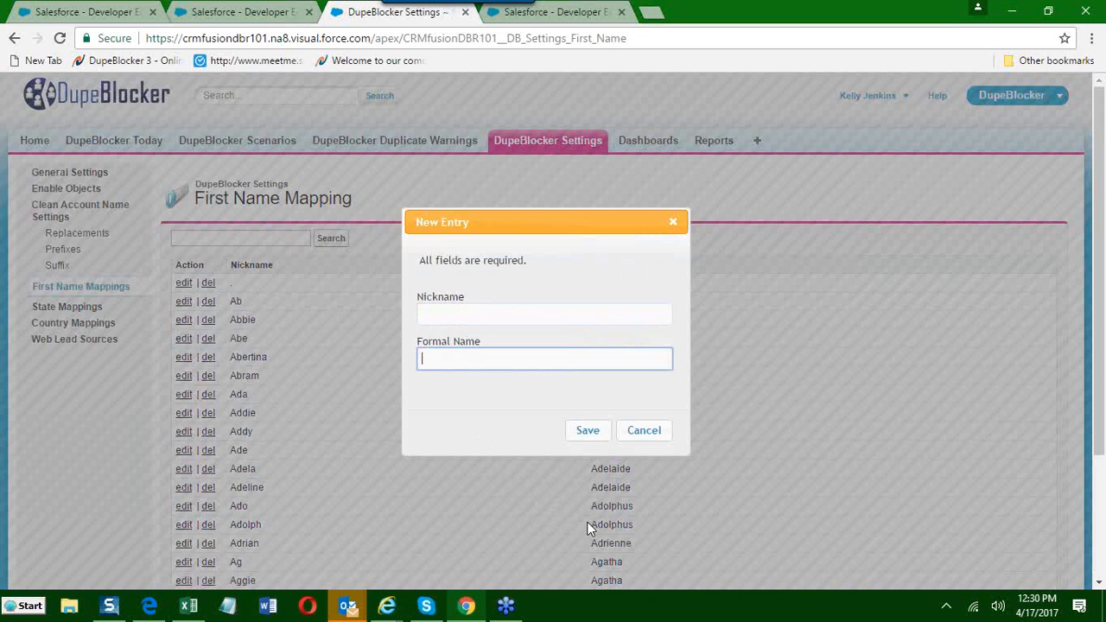
{"action": "left_click", "coordinate": [647, 433]}
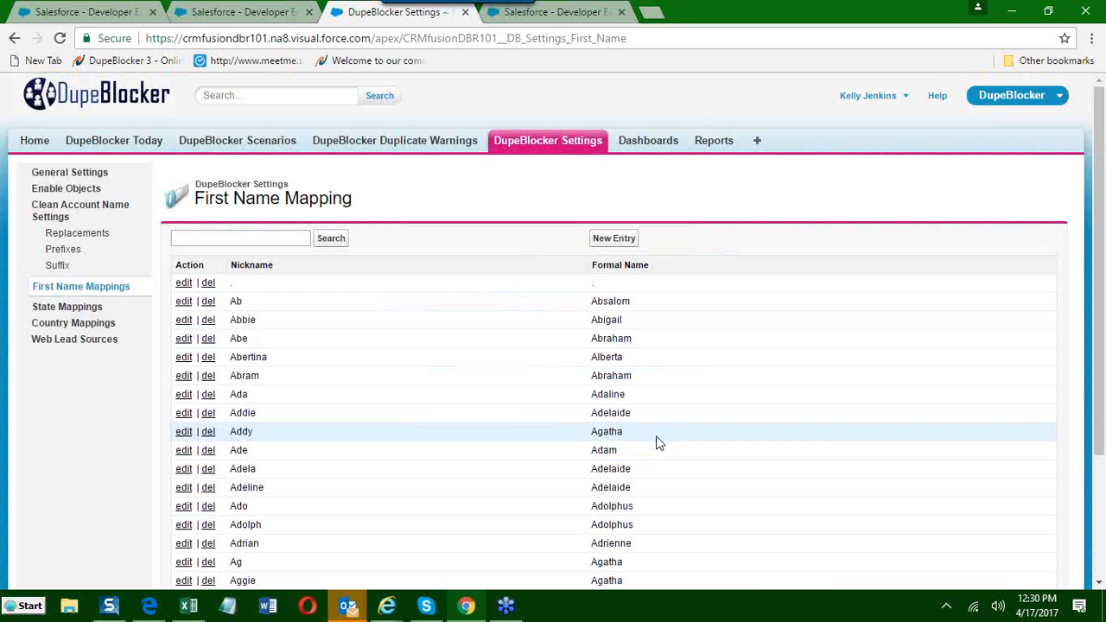
Return to the unsaved First Name rule of the contact scenario and enable Match Blank.
{"action": "left_click", "coordinate": [262, 9]}
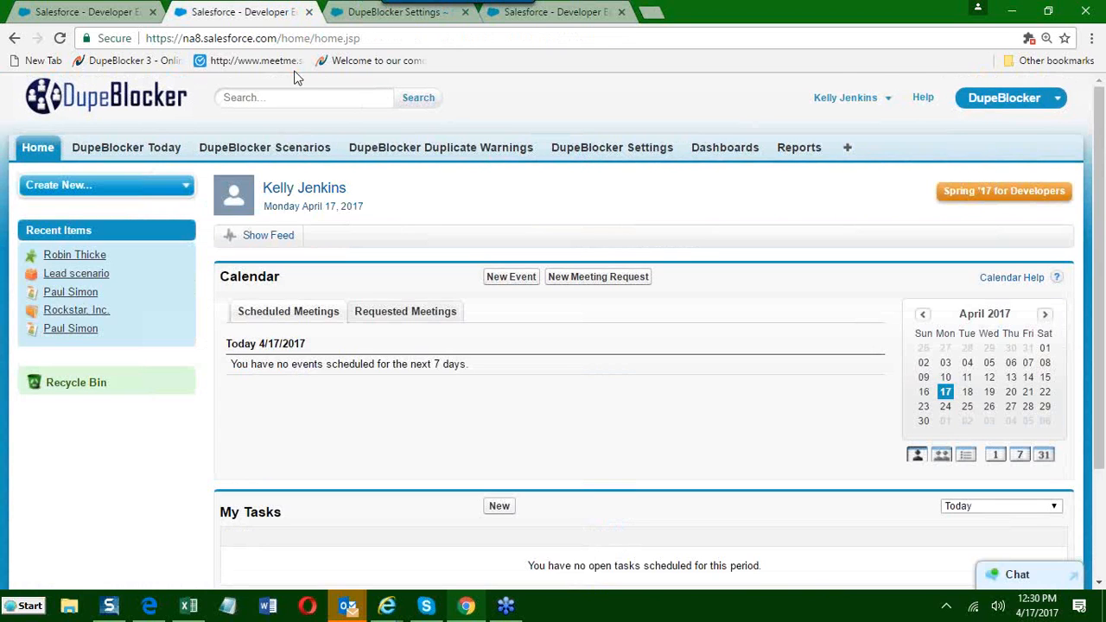
{"action": "left_click", "coordinate": [553, 12]}
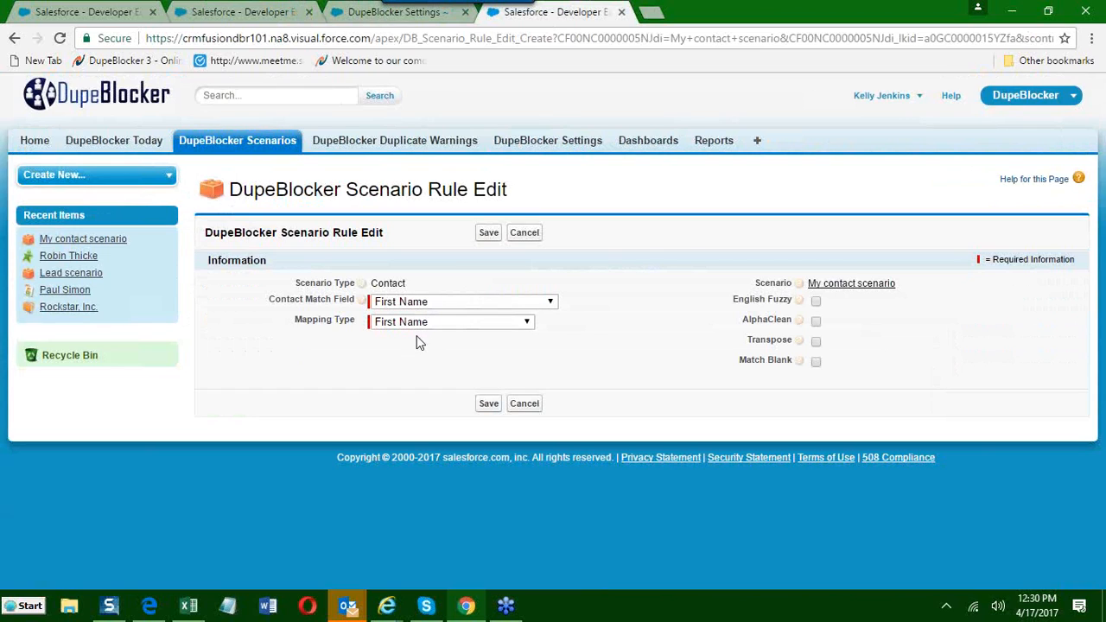
{"action": "left_click", "coordinate": [816, 363]}
{"action": "left_click", "coordinate": [815, 363]}
{"action": "left_click", "coordinate": [816, 363]}
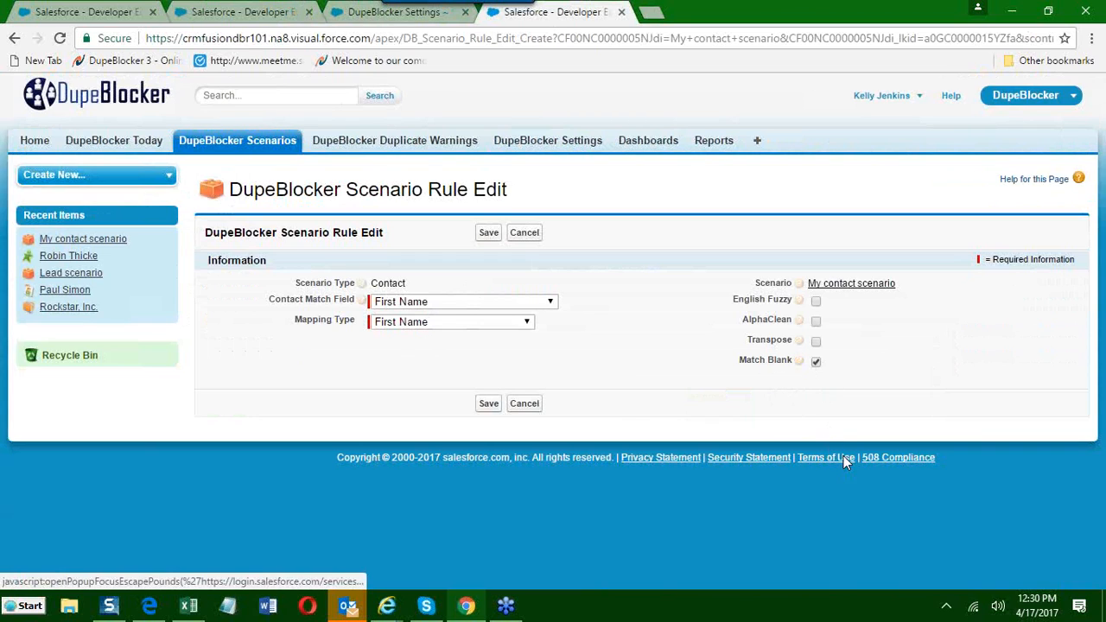
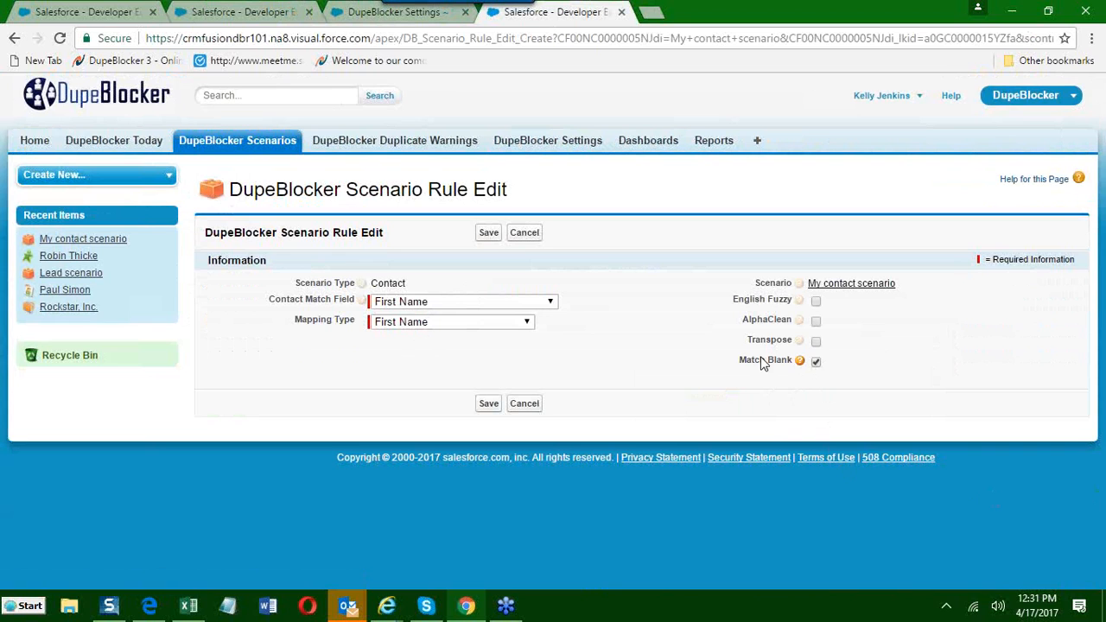
Disable Match Blank on the First Name rule and save the rule.
{"action": "left_click", "coordinate": [816, 361]}
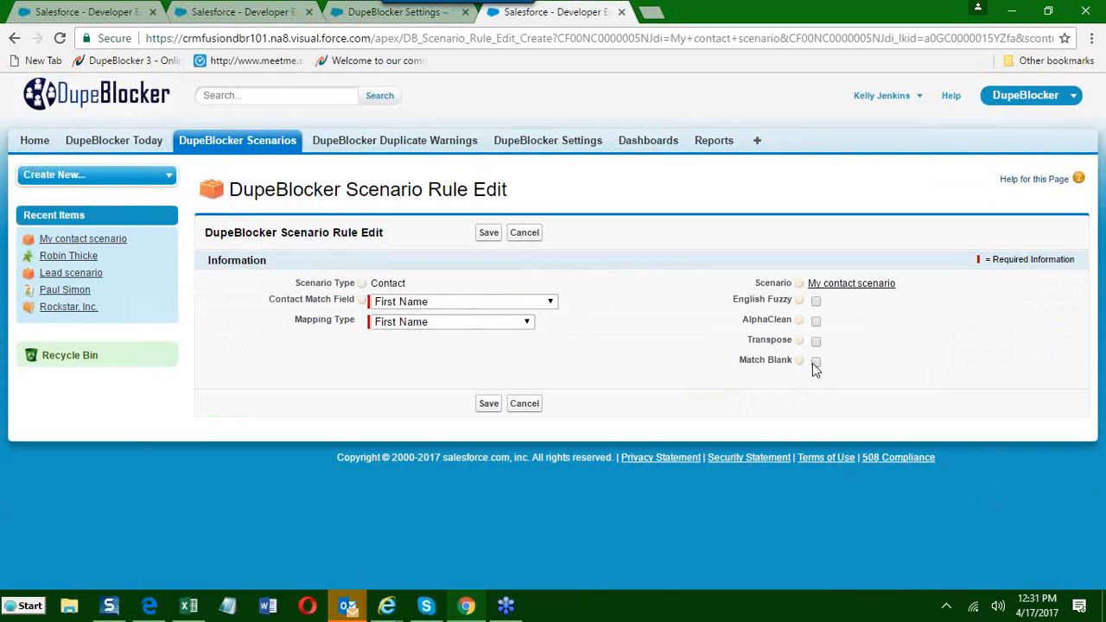
{"action": "left_click", "coordinate": [487, 404]}
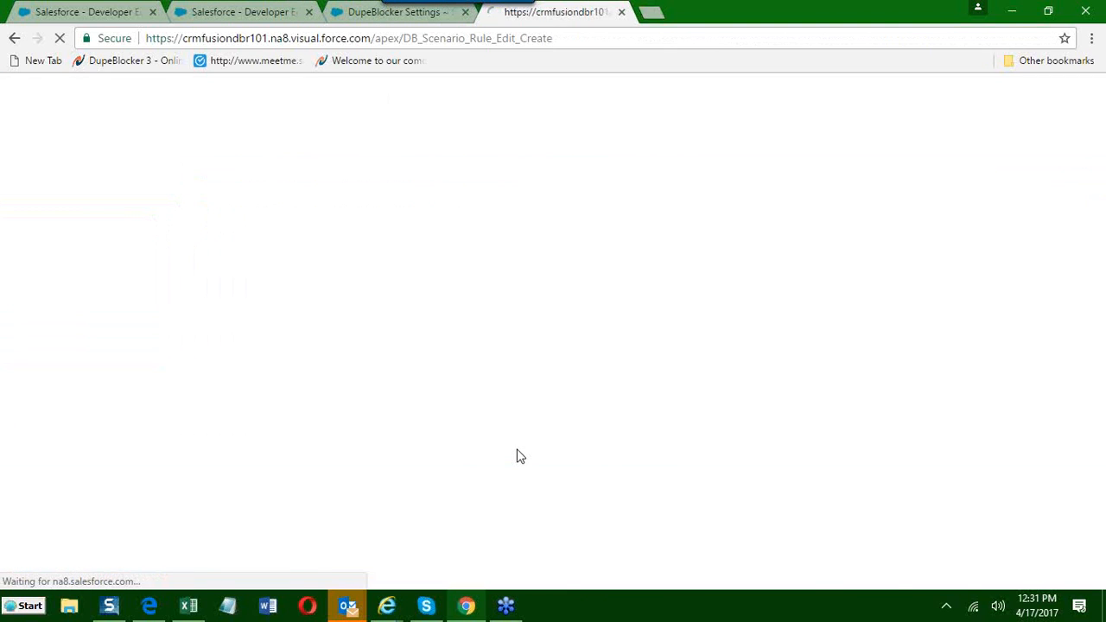
Start another rule for the contact scenario with Last Name as the match field, keeping the mapping type Exact.
{"action": "scroll", "coordinate": [517, 458], "scroll_direction": "down", "scroll_amount": 3}
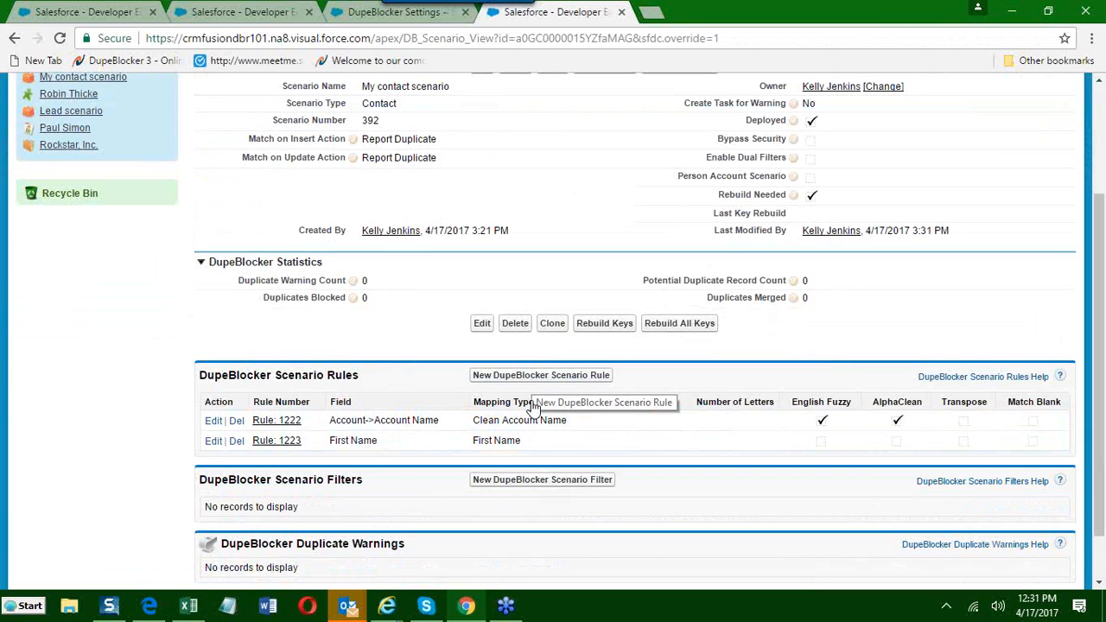
{"action": "left_click", "coordinate": [541, 376]}
{"action": "left_click", "coordinate": [424, 301]}
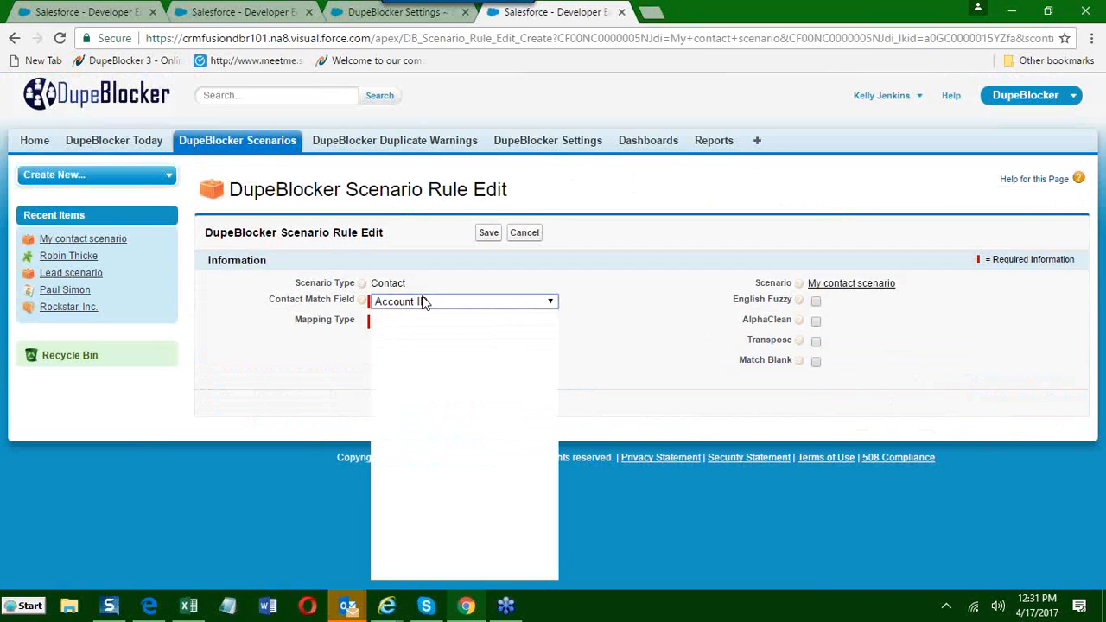
{"action": "scroll", "coordinate": [399, 432], "scroll_direction": "down", "scroll_amount": 4}
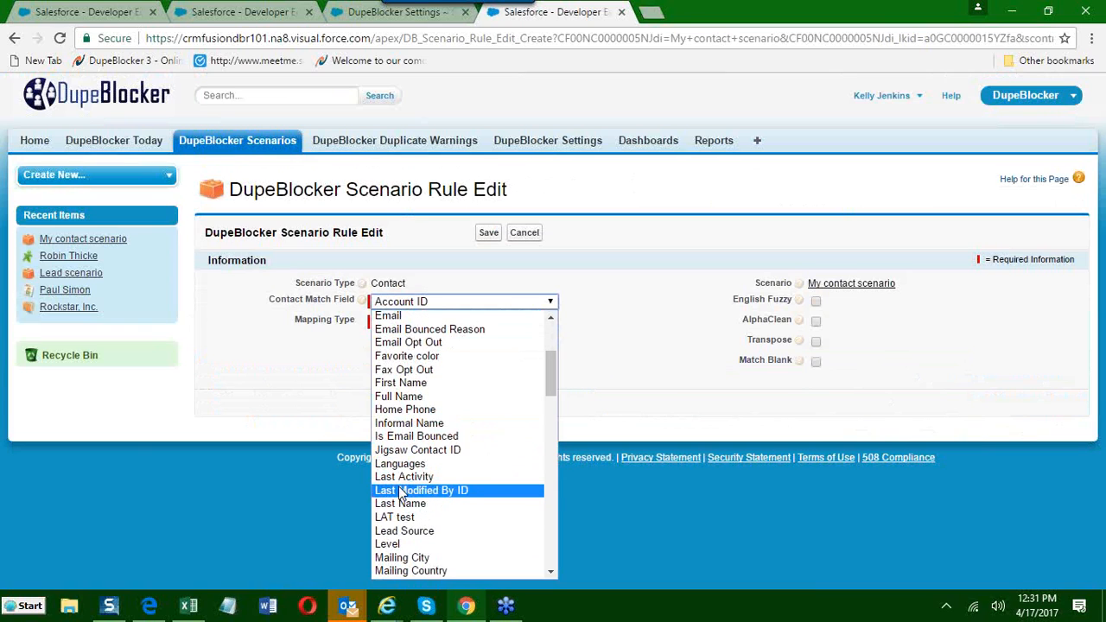
{"action": "left_click", "coordinate": [400, 504]}
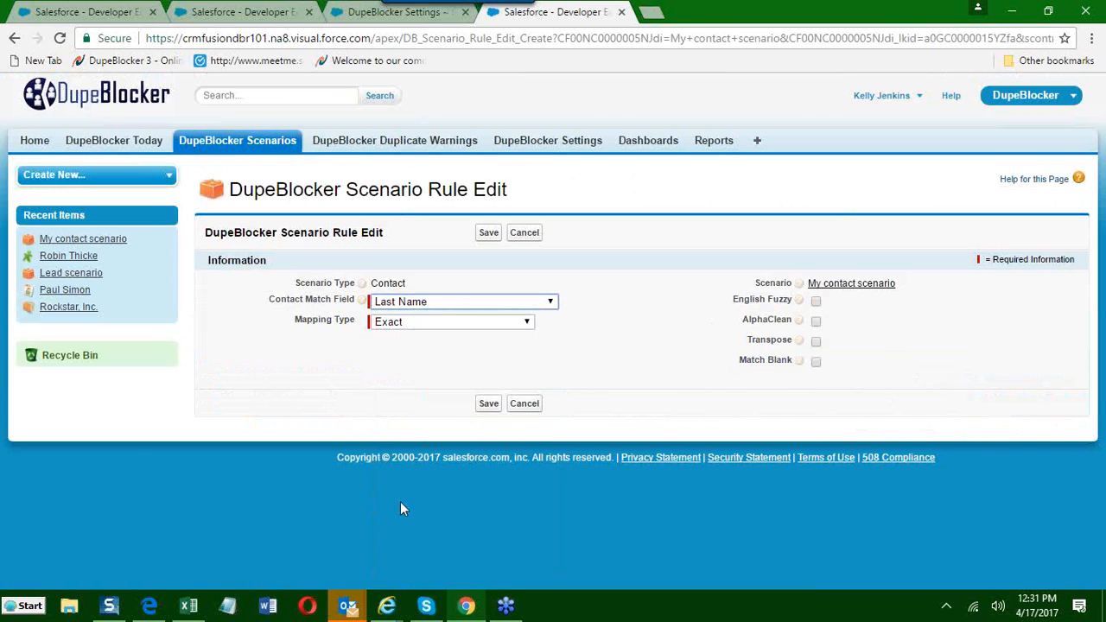
{"action": "left_click", "coordinate": [382, 322]}
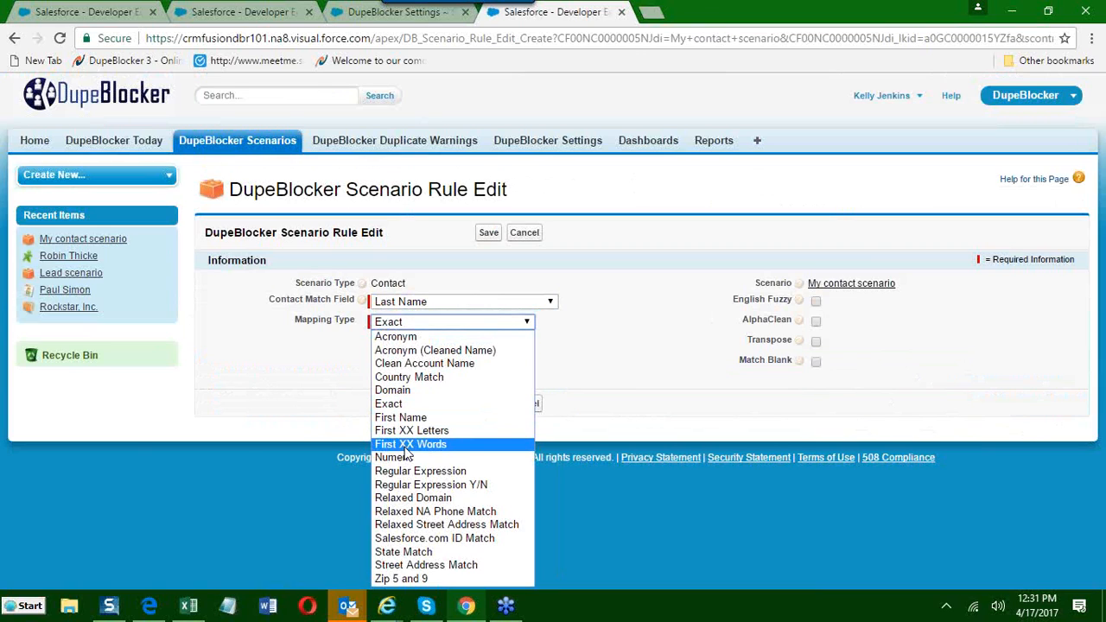
{"action": "left_click", "coordinate": [273, 411]}
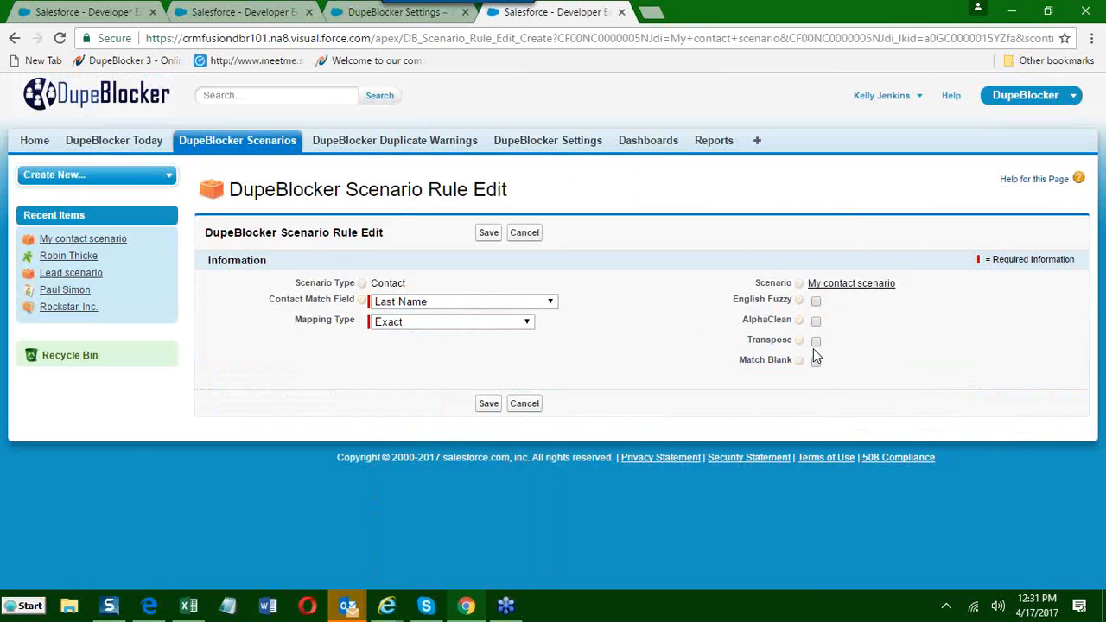
Enable English Fuzzy, AlphaClean and Transpose on the Last Name rule and save it.
{"action": "left_click", "coordinate": [816, 301]}
{"action": "left_click", "coordinate": [816, 321]}
{"action": "left_click", "coordinate": [816, 341]}
{"action": "left_click", "coordinate": [484, 407]}
Add a rule to the contact scenario with Email as the match field and Exact mapping, and save it.
{"action": "scroll", "coordinate": [493, 466], "scroll_direction": "down", "scroll_amount": 3}
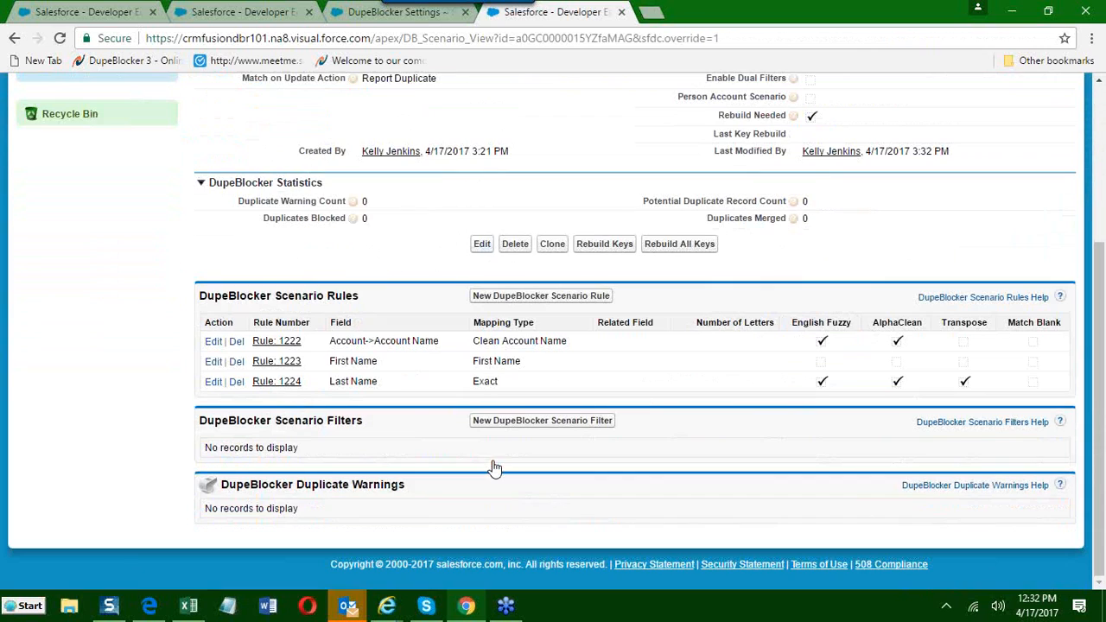
{"action": "left_click", "coordinate": [541, 296]}
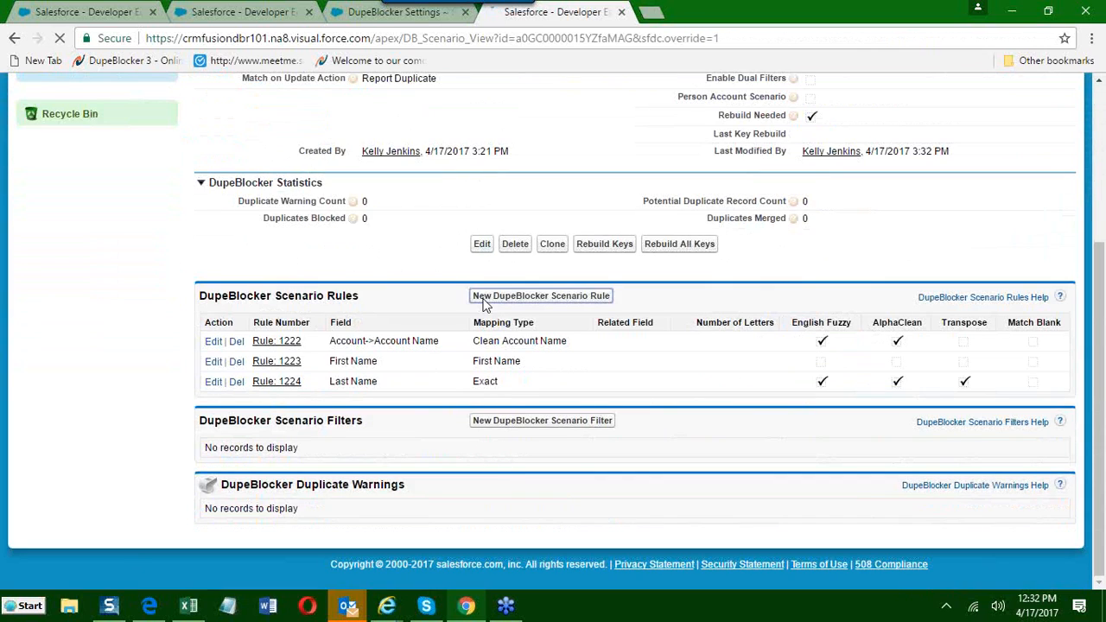
{"action": "left_click", "coordinate": [395, 301]}
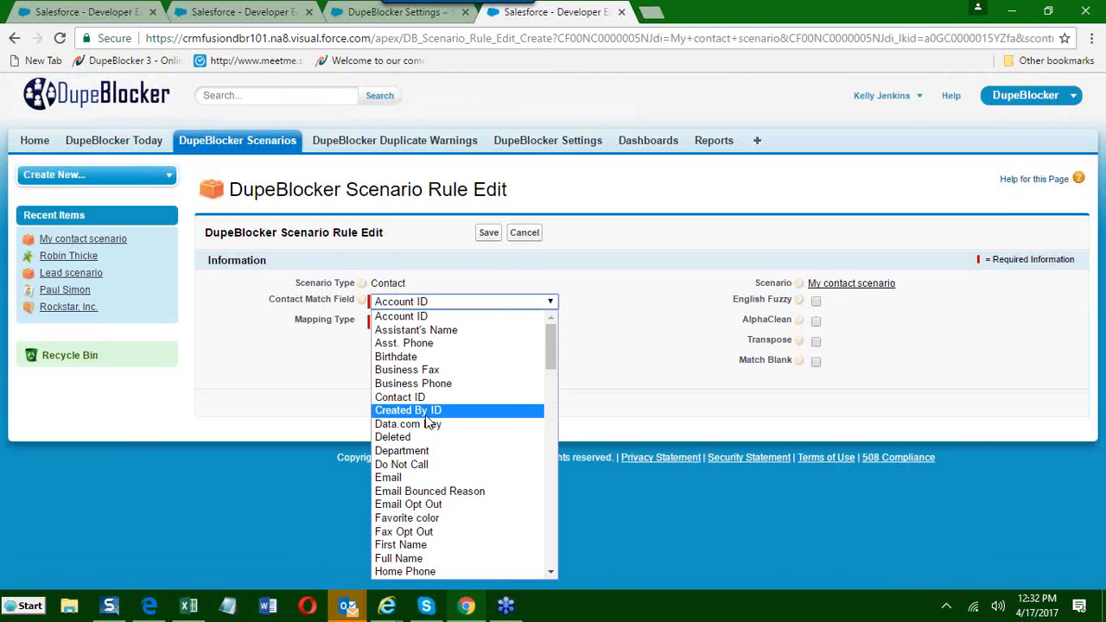
{"action": "left_click", "coordinate": [432, 478]}
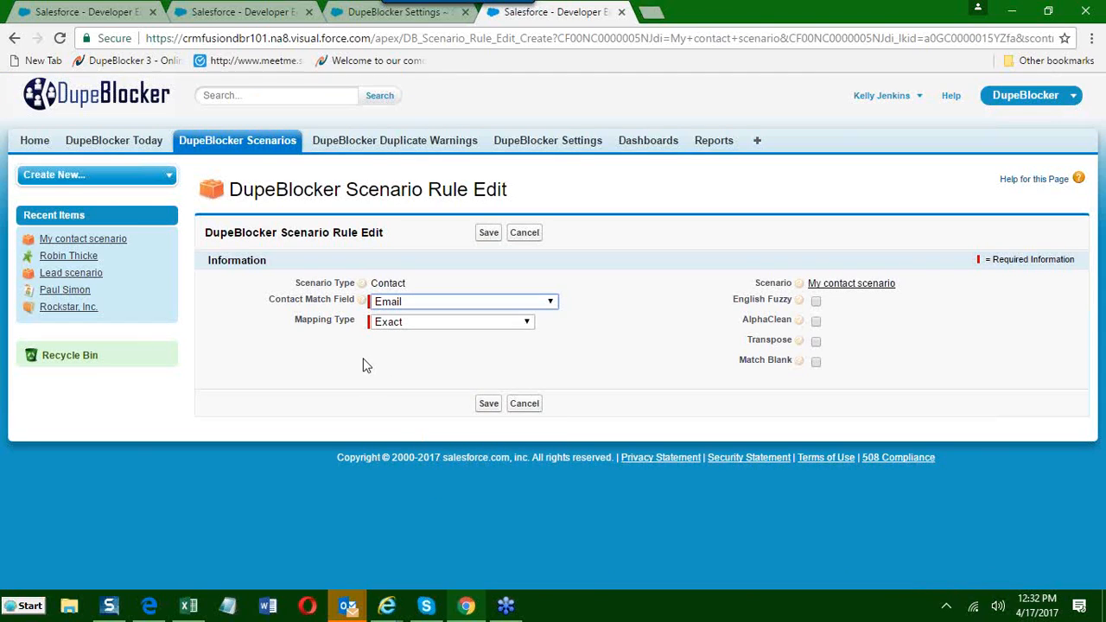
{"action": "left_click", "coordinate": [489, 406]}
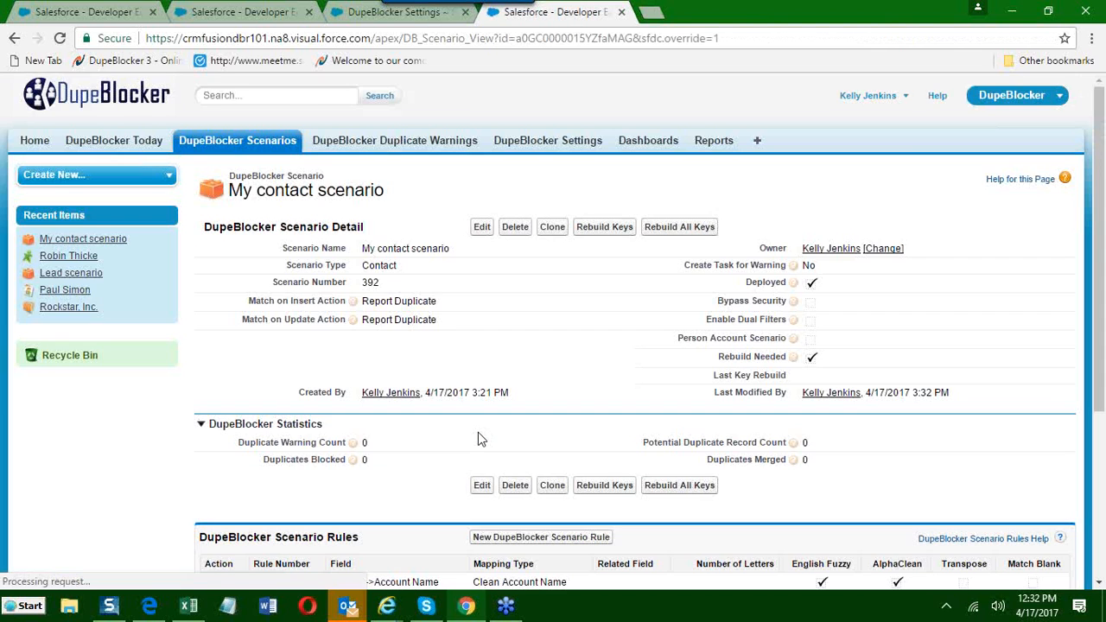
Review the contact scenario's rule fields and its Match on Insert and Match on Update actions, highlighting each.
{"action": "scroll", "coordinate": [480, 439], "scroll_direction": "down", "scroll_amount": 3}
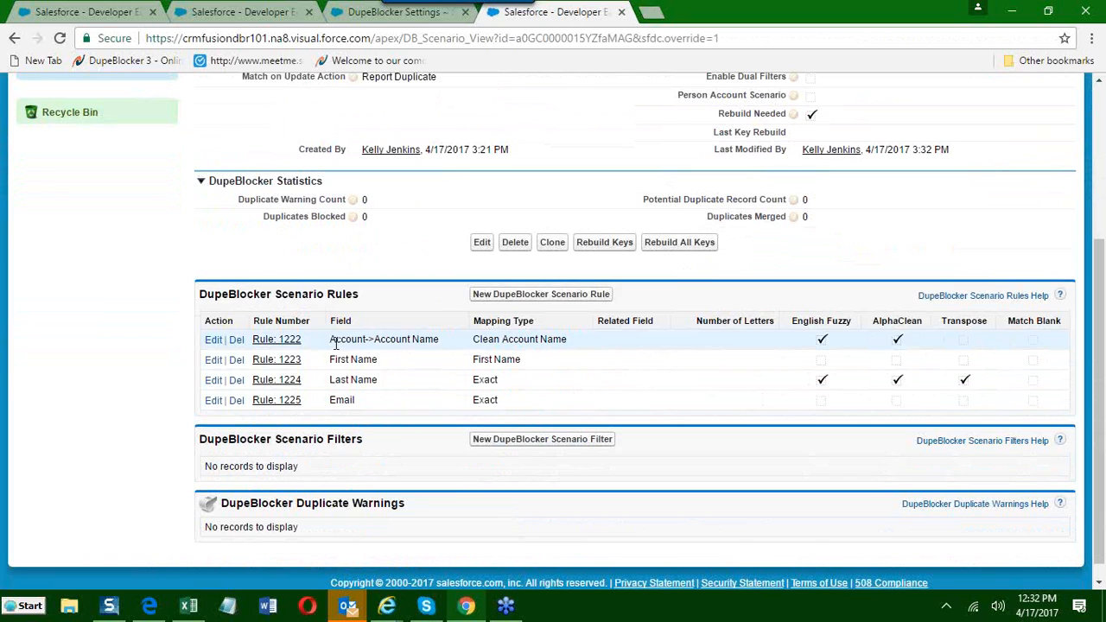
{"action": "left_click_drag", "start_coordinate": [330, 341], "coordinate": [413, 343]}
{"action": "left_click_drag", "start_coordinate": [330, 359], "coordinate": [360, 403]}
{"action": "left_click", "coordinate": [336, 405]}
{"action": "scroll", "coordinate": [360, 386], "scroll_direction": "up", "scroll_amount": 2}
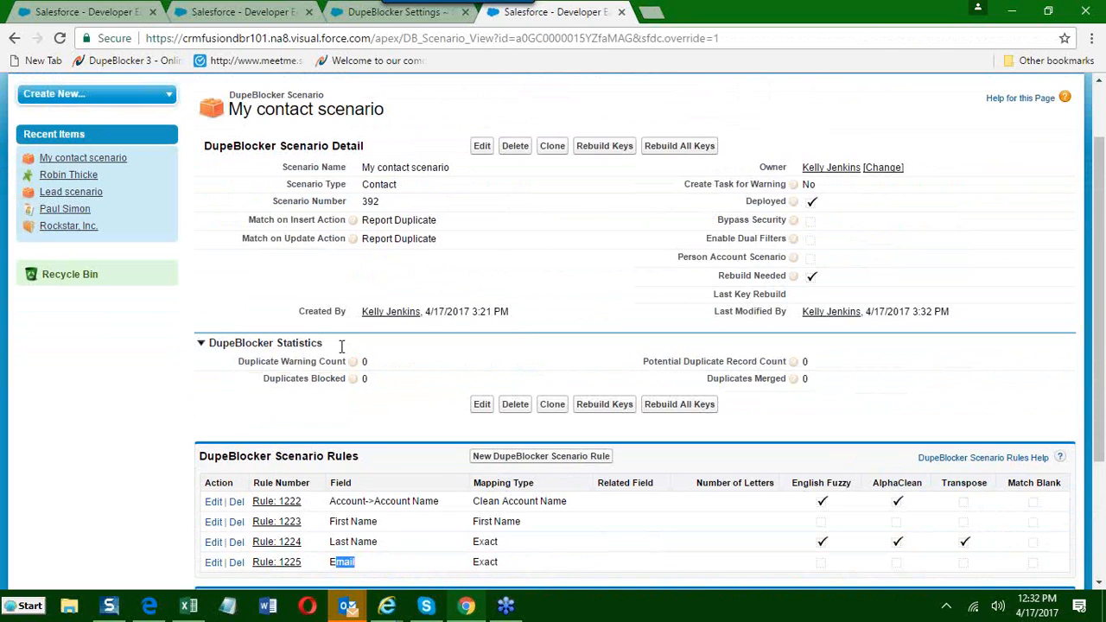
{"action": "left_click_drag", "start_coordinate": [248, 220], "coordinate": [436, 220]}
{"action": "left_click_drag", "start_coordinate": [249, 239], "coordinate": [424, 239]}
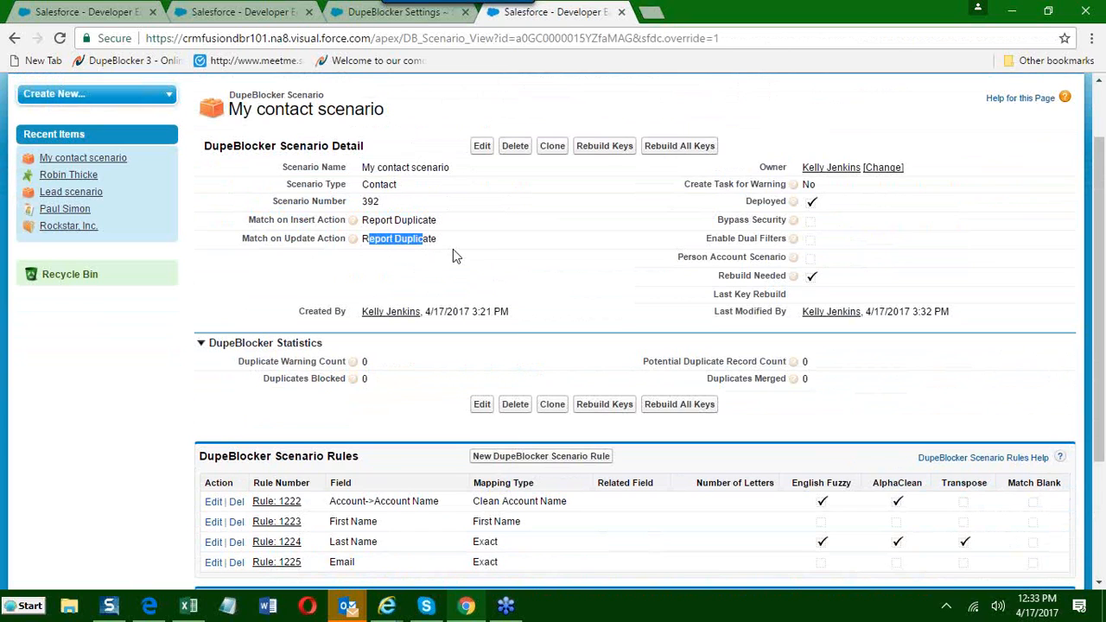
Examine the Scenario Rules and Scenario Filters sections and the Enable Dual Filters setting of the contact scenario.
{"action": "scroll", "coordinate": [453, 249], "scroll_direction": "down", "scroll_amount": 1}
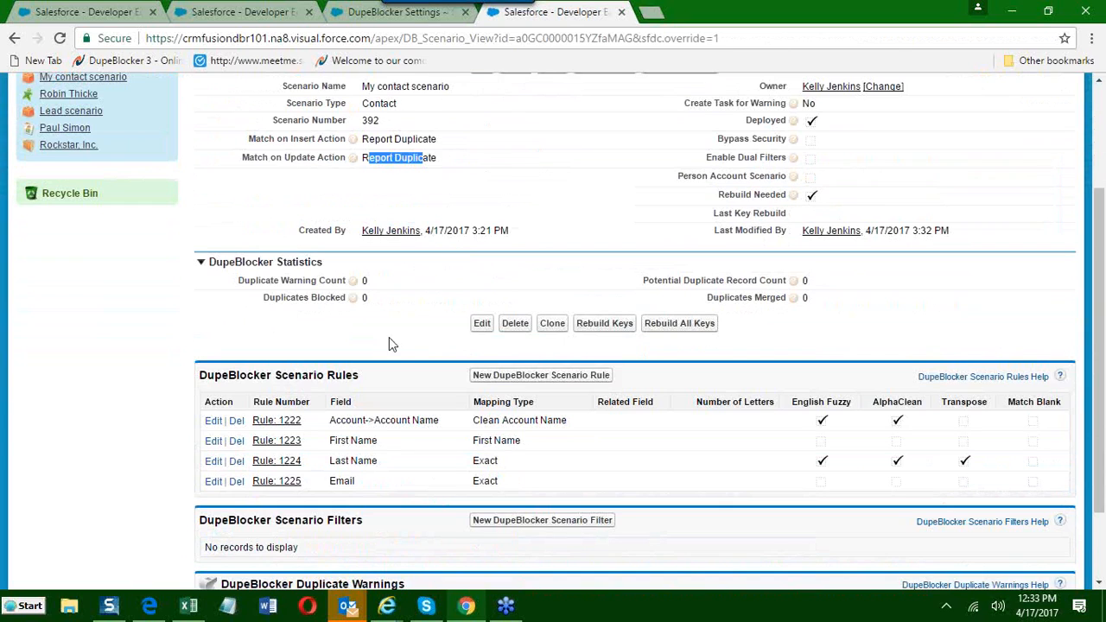
{"action": "left_click_drag", "start_coordinate": [363, 380], "coordinate": [205, 389]}
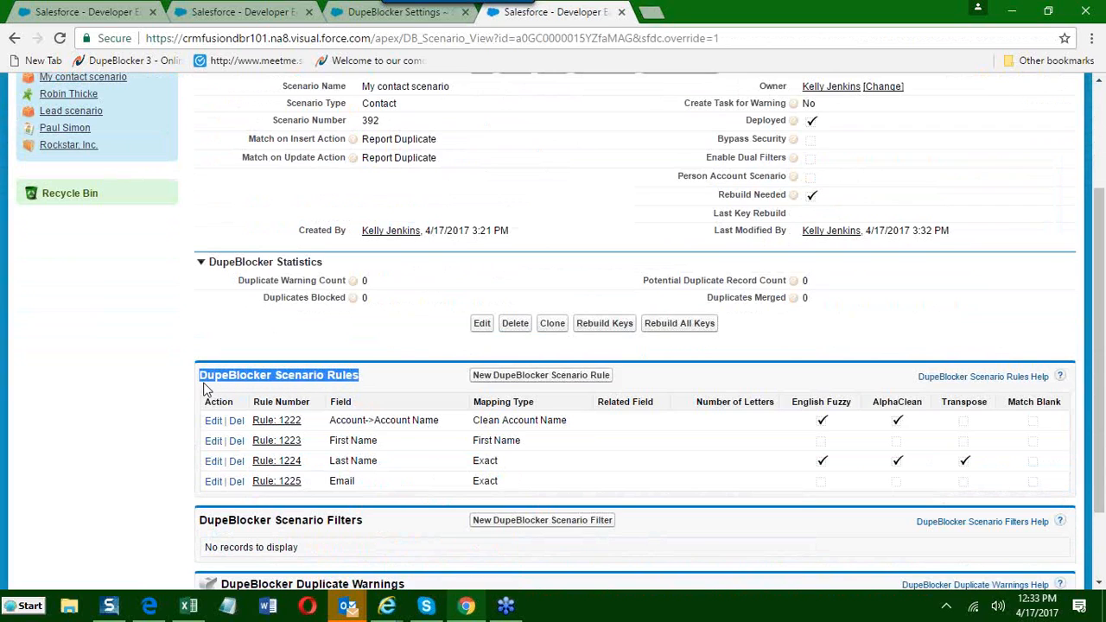
{"action": "left_click", "coordinate": [364, 421]}
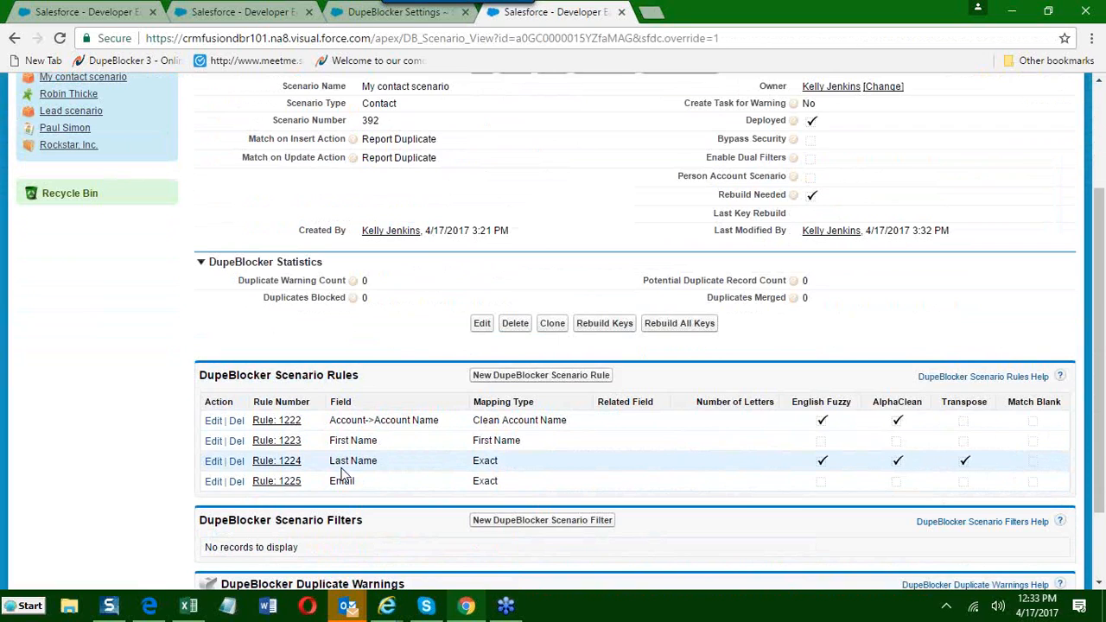
{"action": "scroll", "coordinate": [289, 425], "scroll_direction": "down", "scroll_amount": 2}
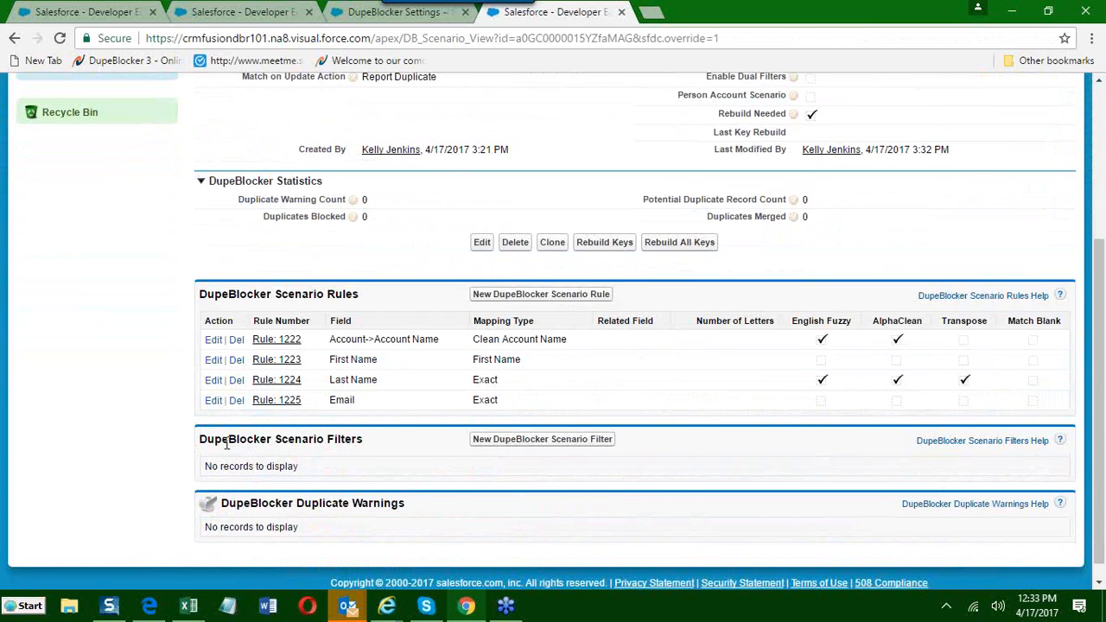
{"action": "left_click_drag", "start_coordinate": [199, 445], "coordinate": [383, 440]}
{"action": "left_click", "coordinate": [396, 451]}
{"action": "scroll", "coordinate": [519, 381], "scroll_direction": "up", "scroll_amount": 2}
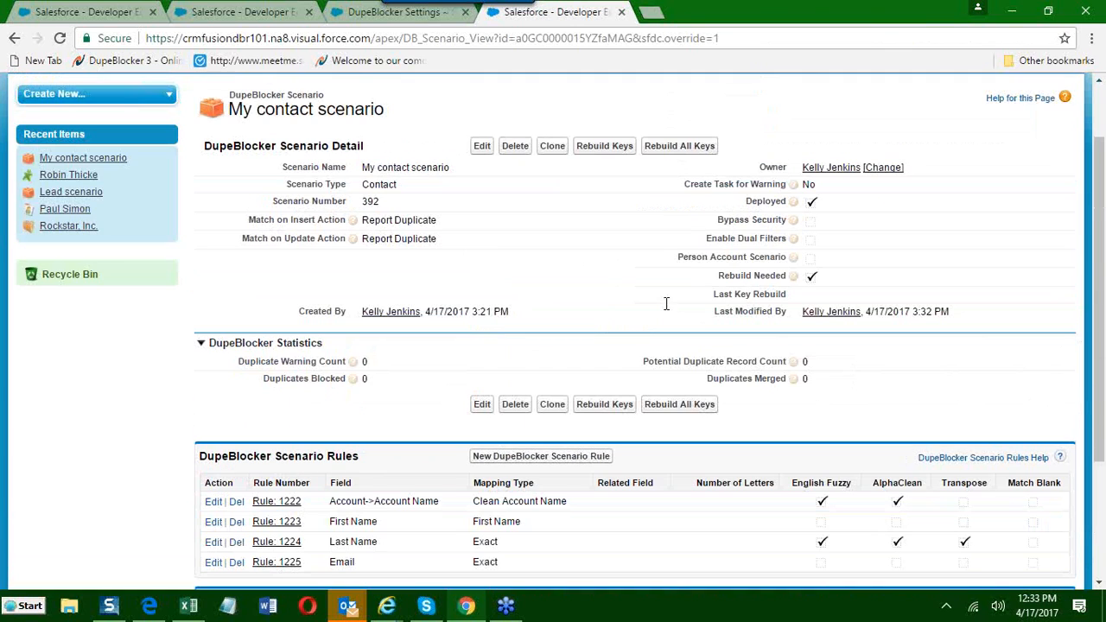
{"action": "left_click_drag", "start_coordinate": [707, 238], "coordinate": [772, 240]}
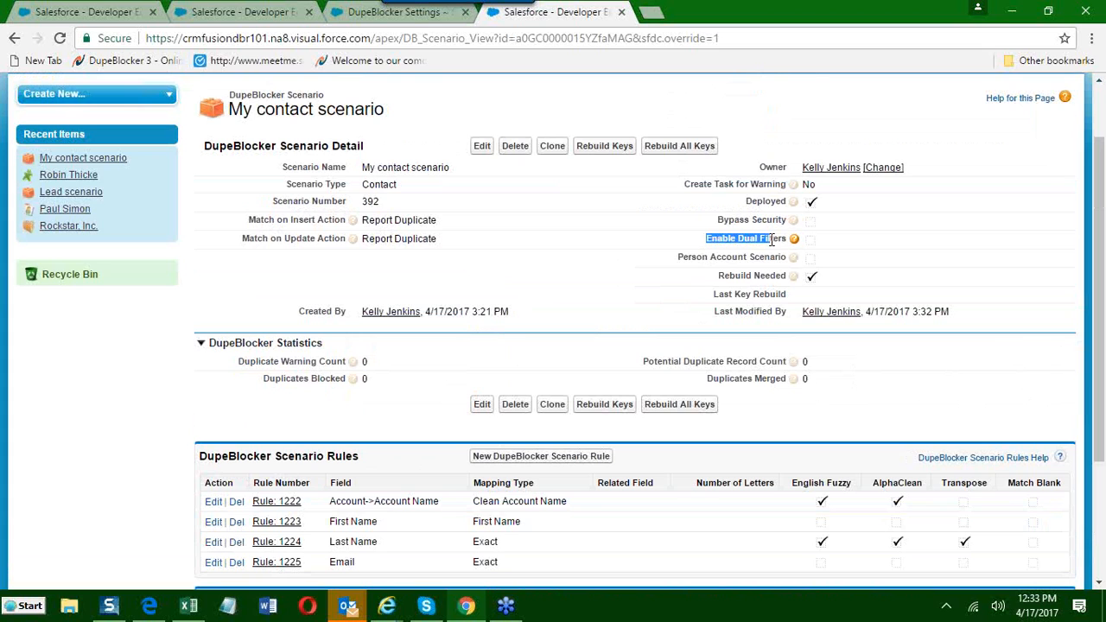
{"action": "scroll", "coordinate": [260, 319], "scroll_direction": "down", "scroll_amount": 2}
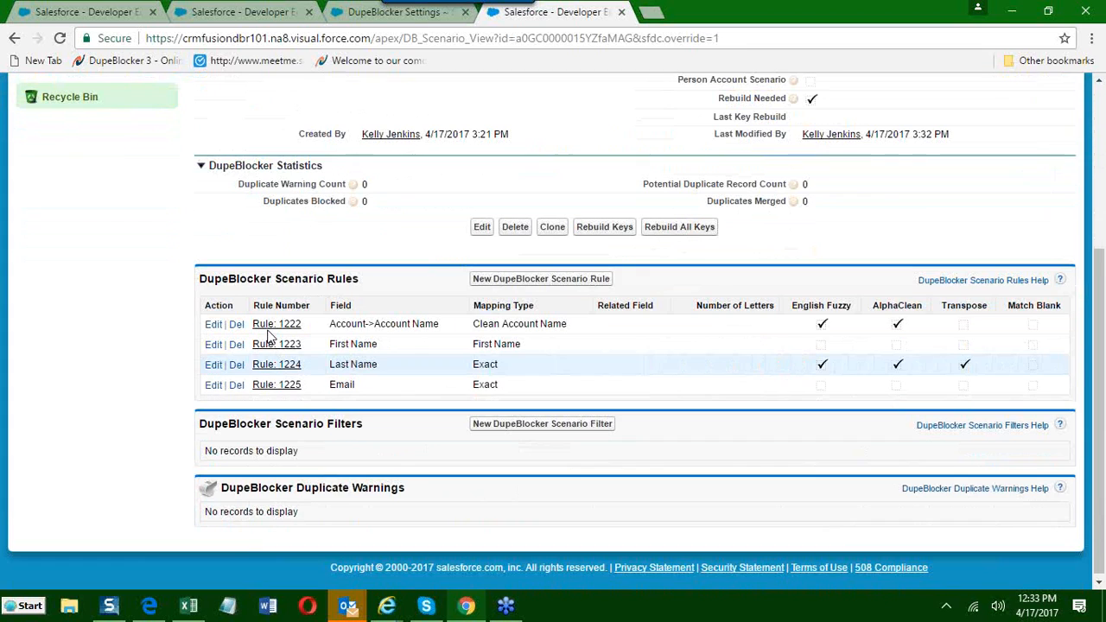
{"action": "left_click_drag", "start_coordinate": [201, 420], "coordinate": [379, 424]}
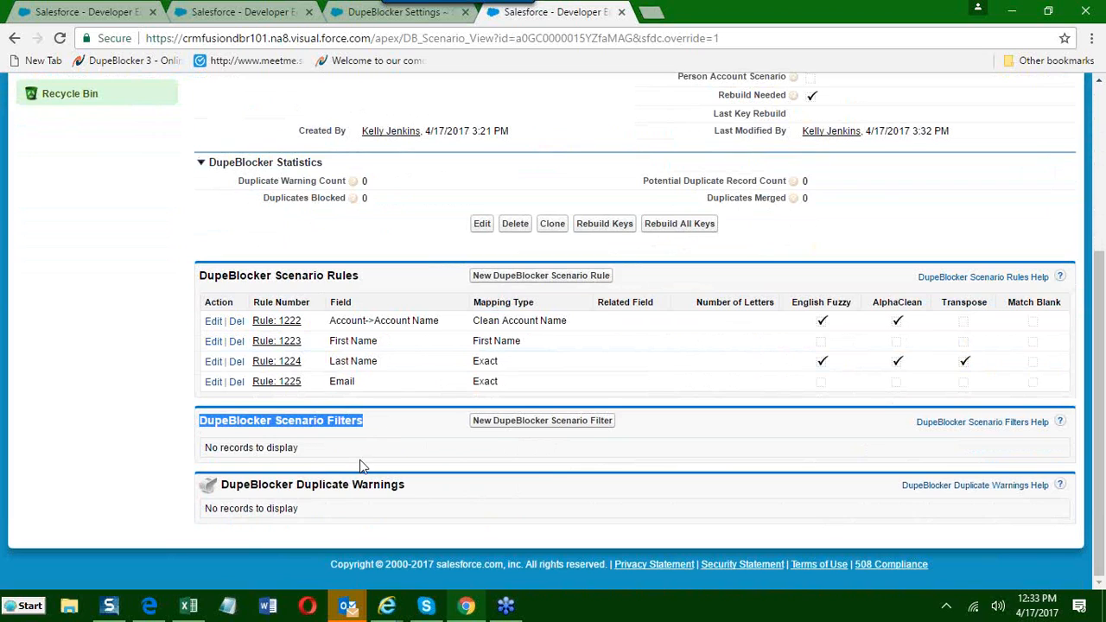
Start a new scenario filter with Current User as the filtered object and User ID as the filtered field.
{"action": "left_click", "coordinate": [530, 429]}
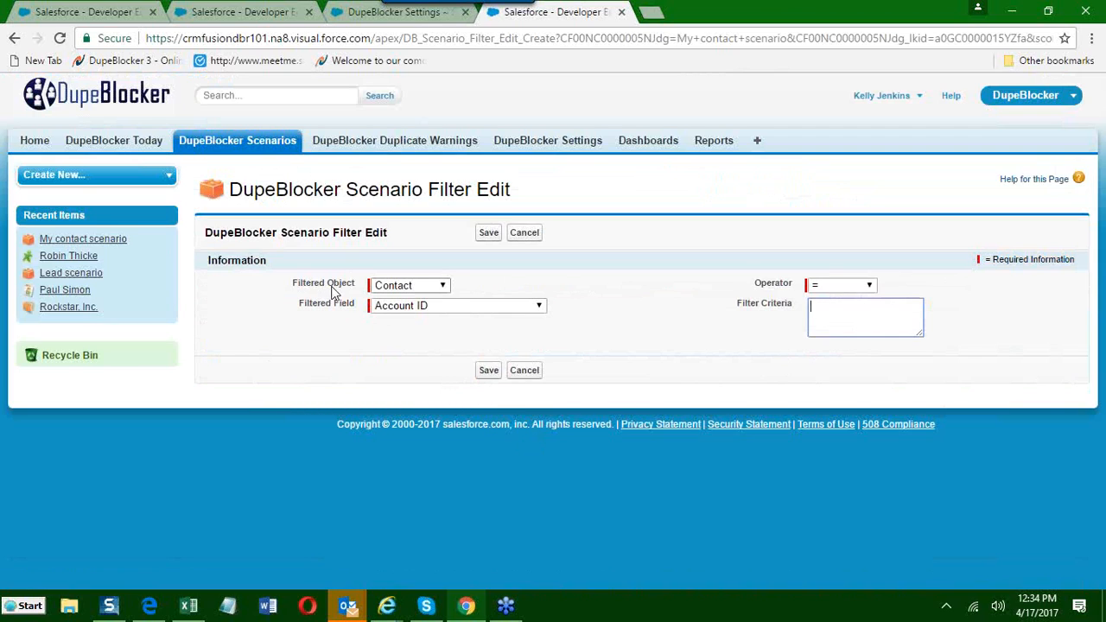
{"action": "left_click", "coordinate": [403, 292]}
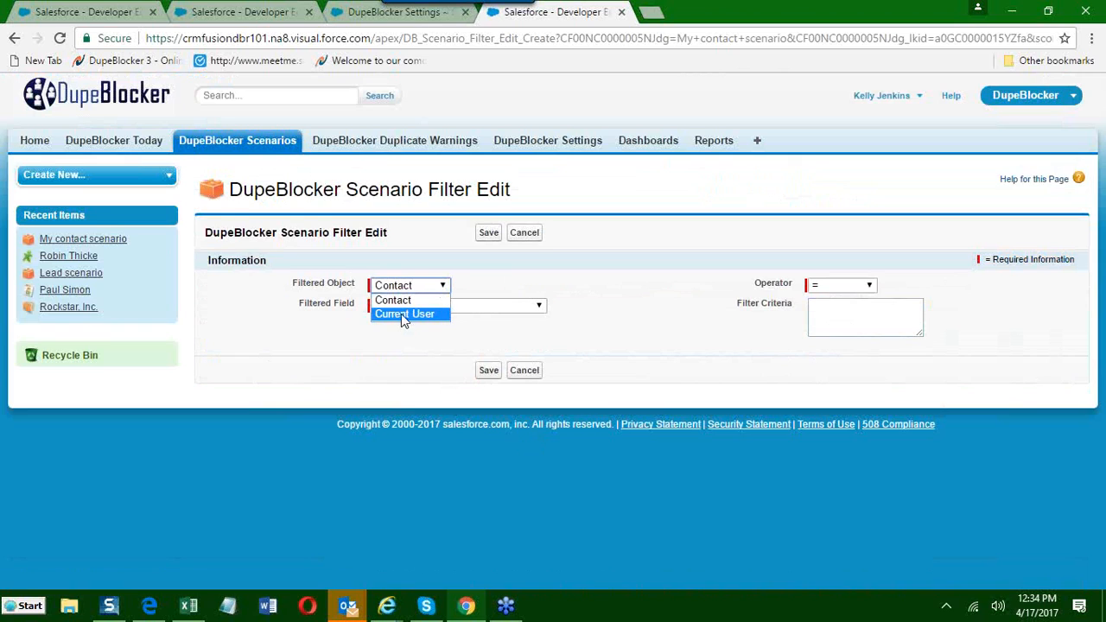
{"action": "left_click", "coordinate": [403, 316]}
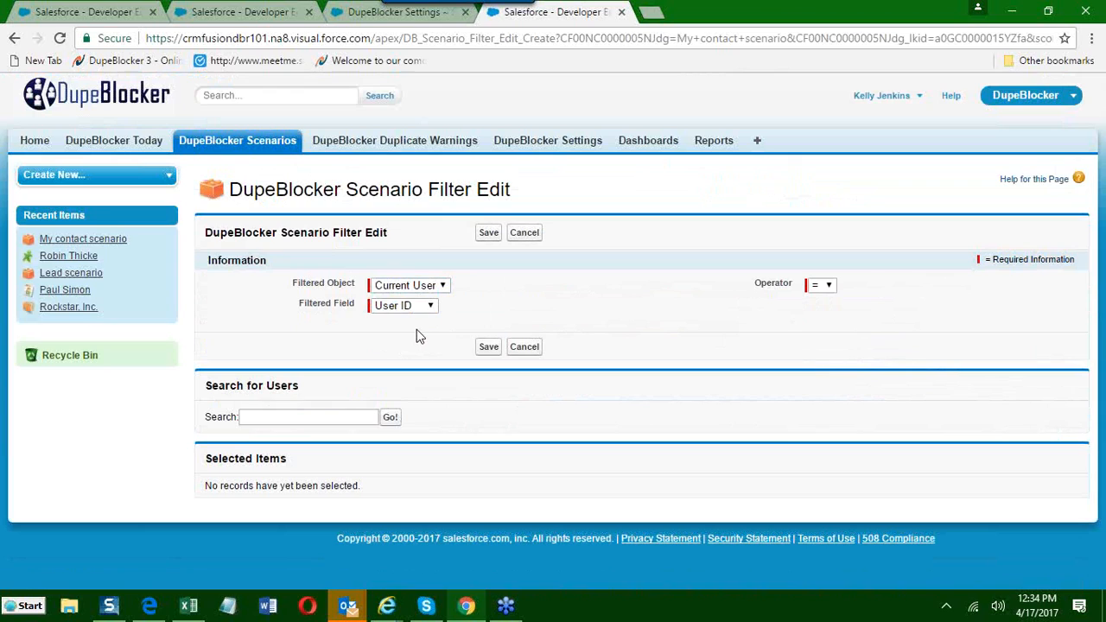
{"action": "left_click", "coordinate": [422, 307]}
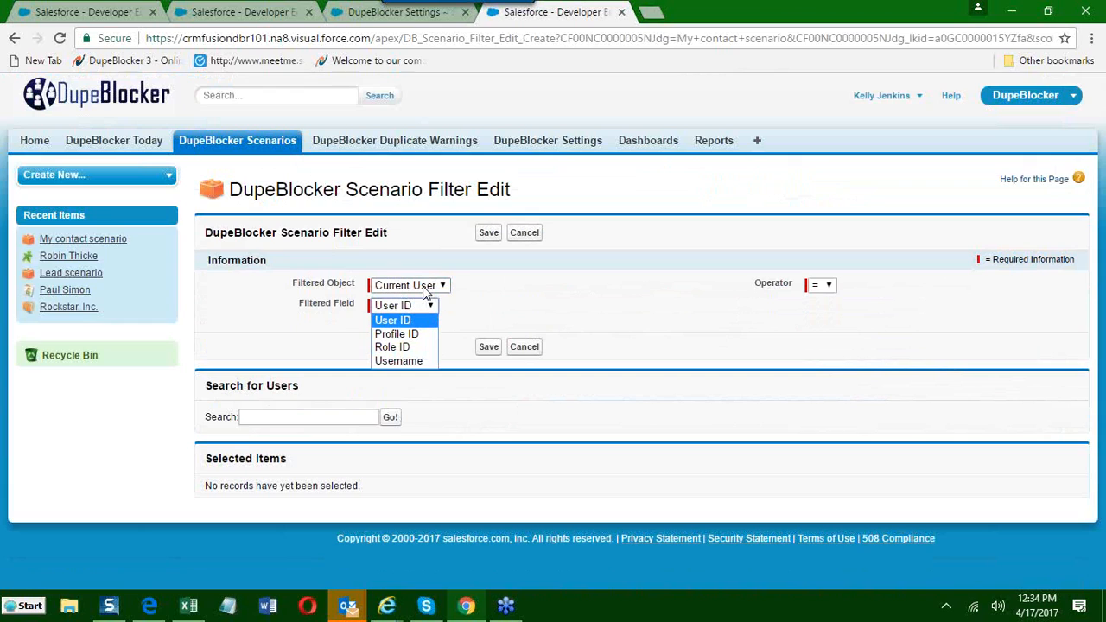
{"action": "left_click", "coordinate": [395, 324]}
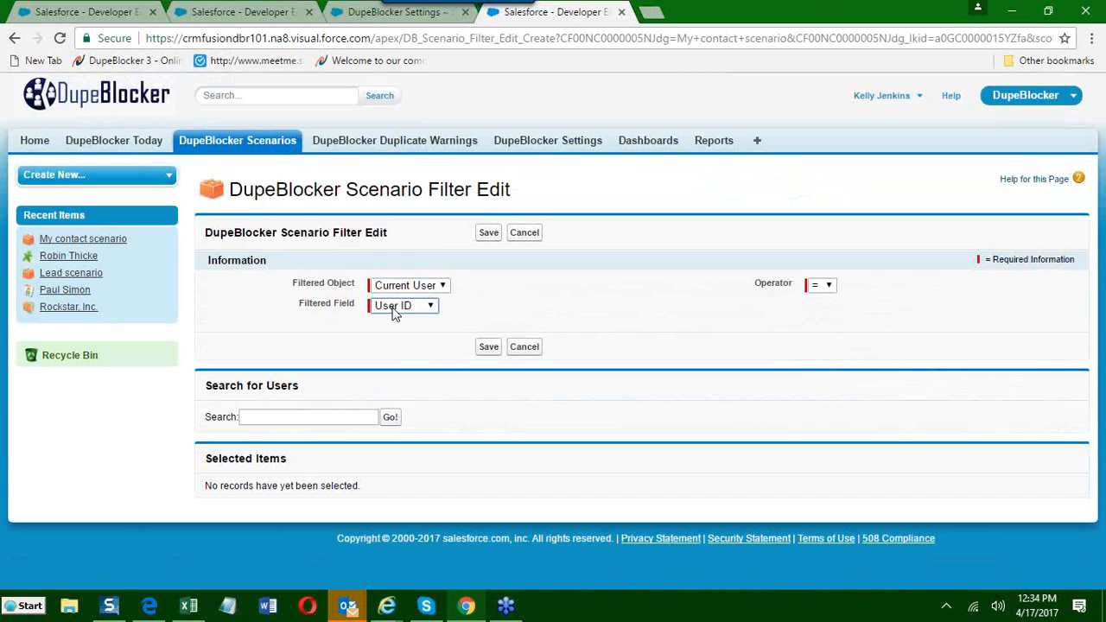
Search the users by first name, add the first listed user to the filter's selected items, and save the filter.
{"action": "left_click", "coordinate": [270, 419]}
{"action": "type", "text": "kelly"}
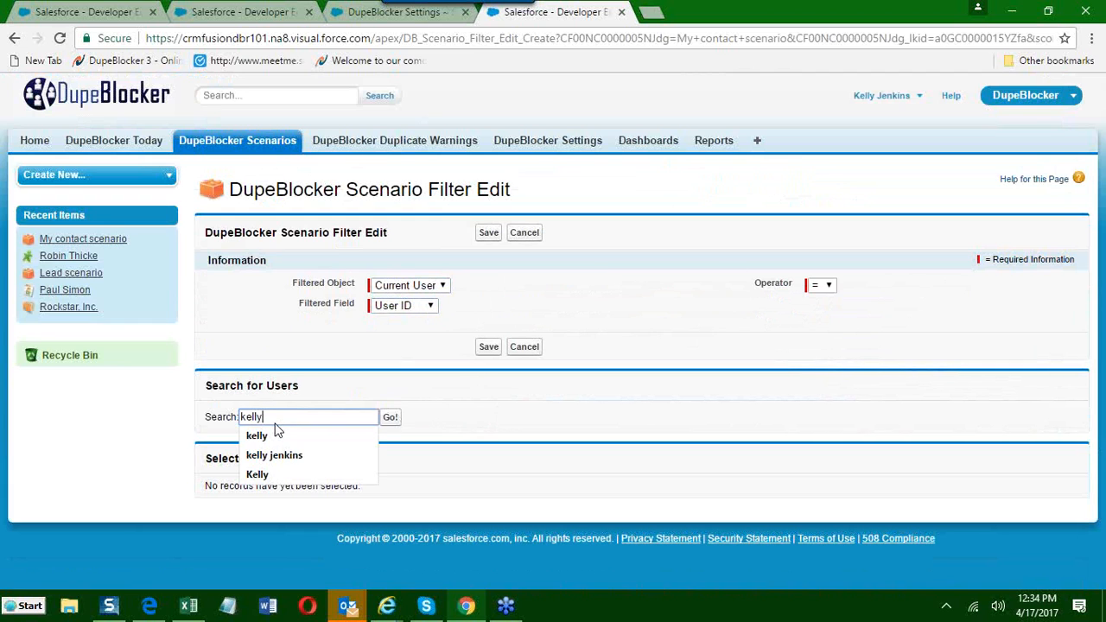
{"action": "key", "text": "Return"}
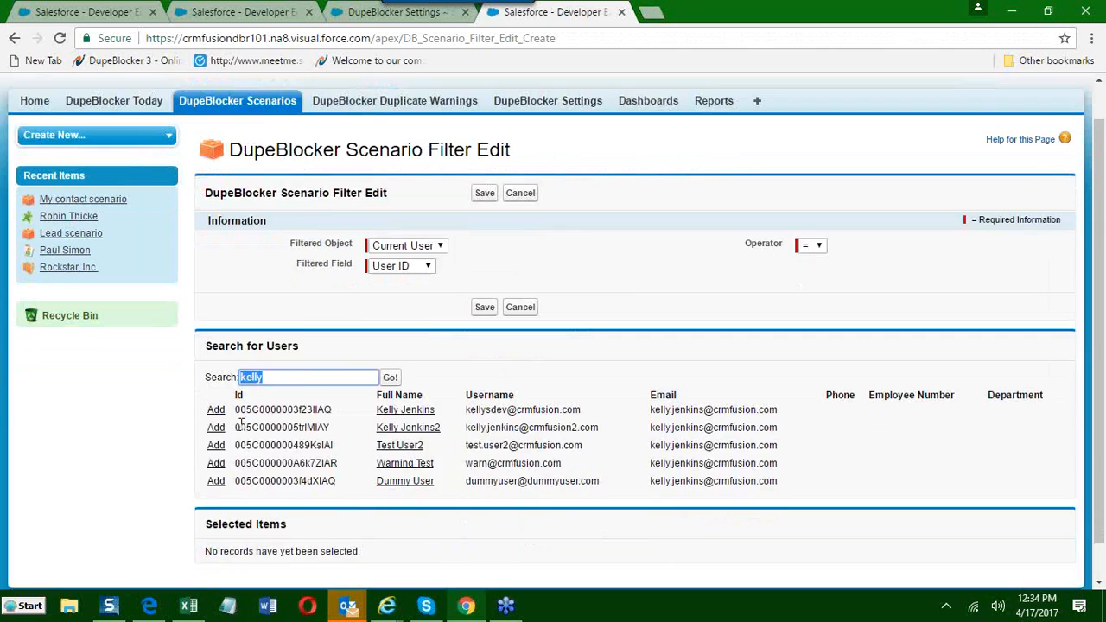
{"action": "scroll", "coordinate": [264, 437], "scroll_direction": "down", "scroll_amount": 1}
{"action": "left_click", "coordinate": [216, 371]}
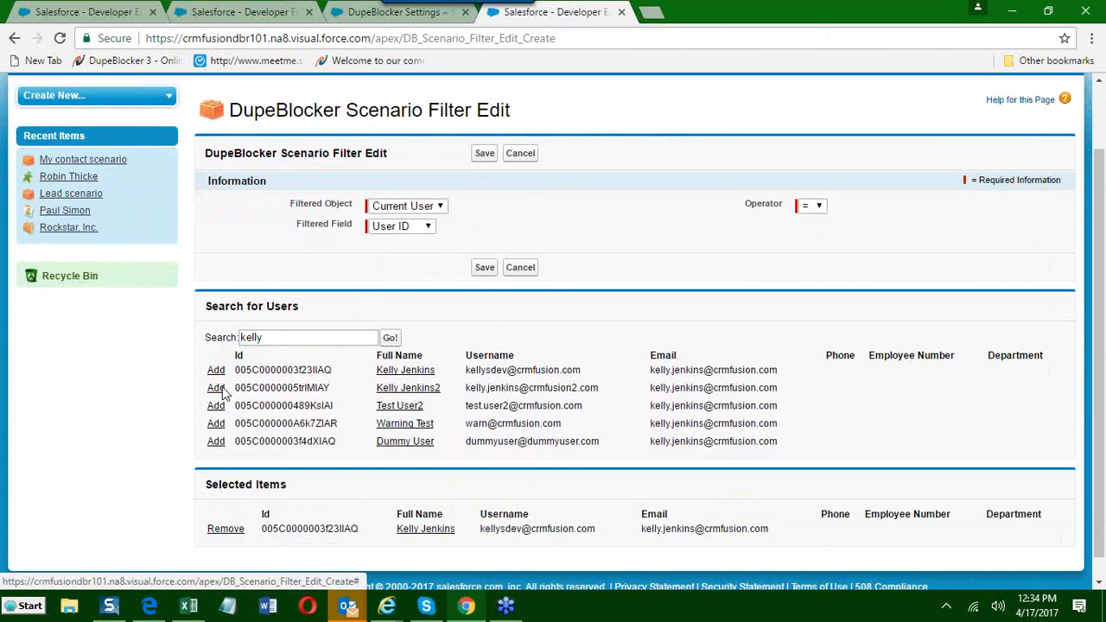
{"action": "left_click", "coordinate": [485, 267]}
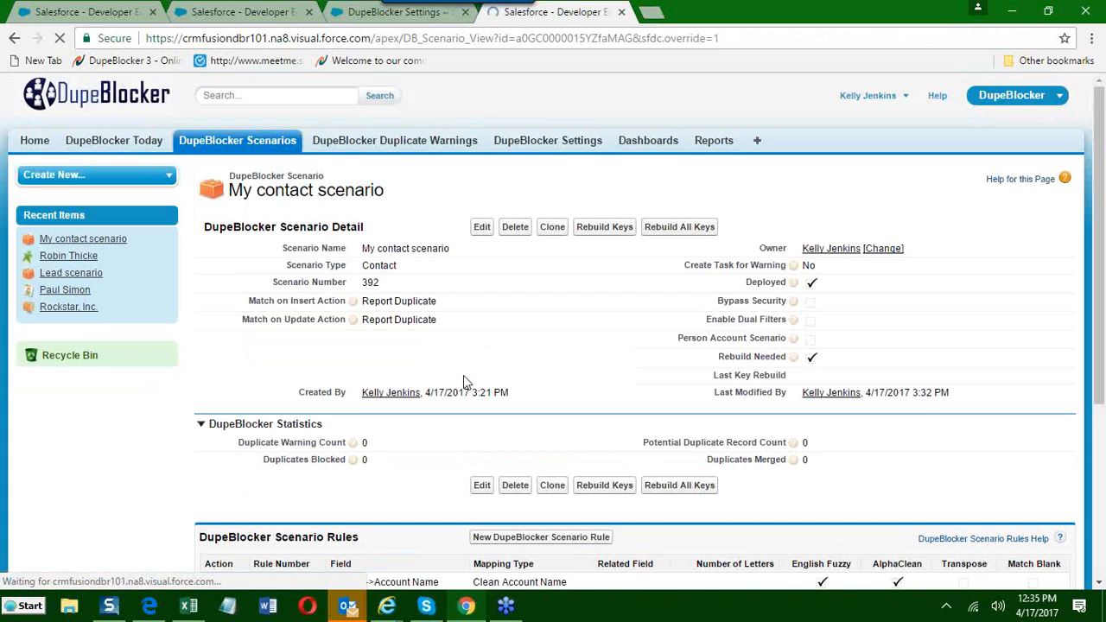
Delete the User ID filter from the contact scenario and confirm the deletion.
{"action": "scroll", "coordinate": [467, 398], "scroll_direction": "down", "scroll_amount": 3}
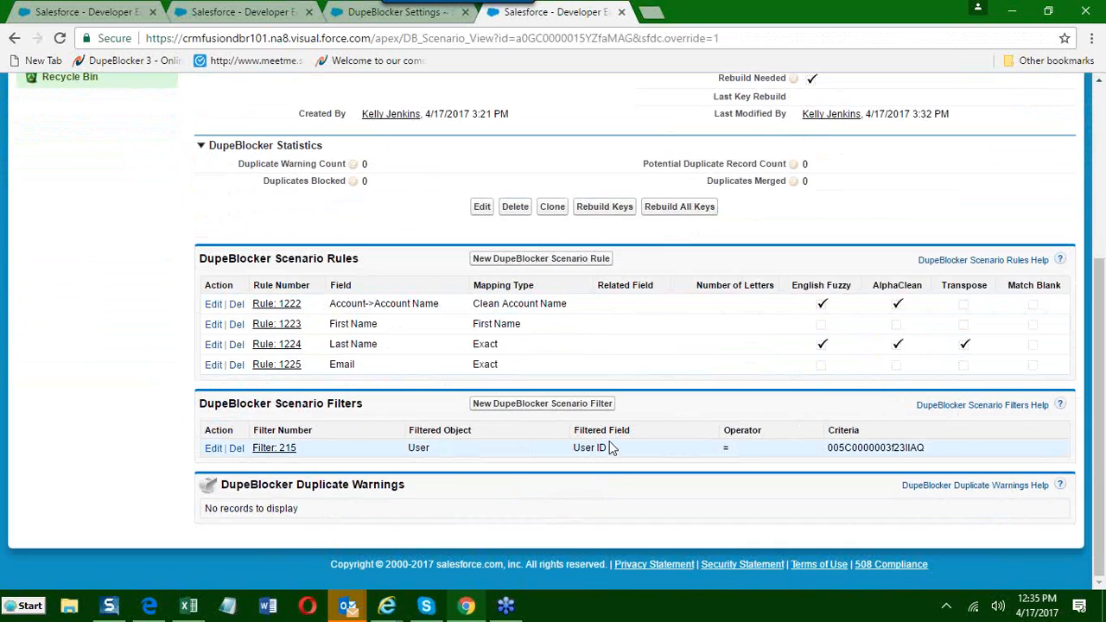
{"action": "left_click", "coordinate": [245, 448]}
{"action": "left_click", "coordinate": [619, 132]}
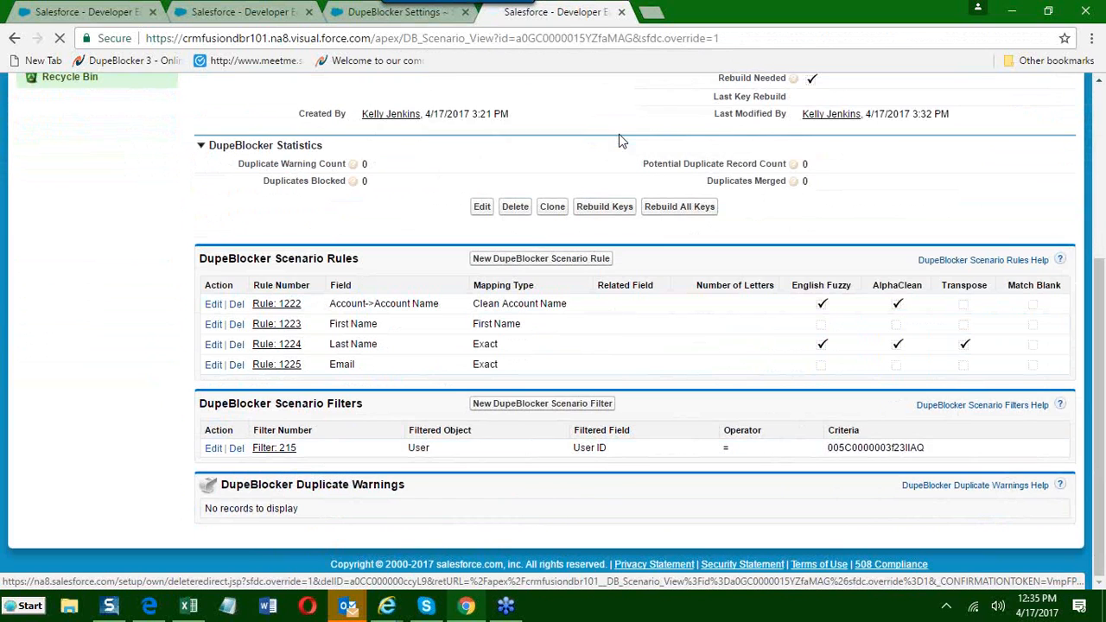
{"action": "scroll", "coordinate": [516, 431], "scroll_direction": "down", "scroll_amount": 3}
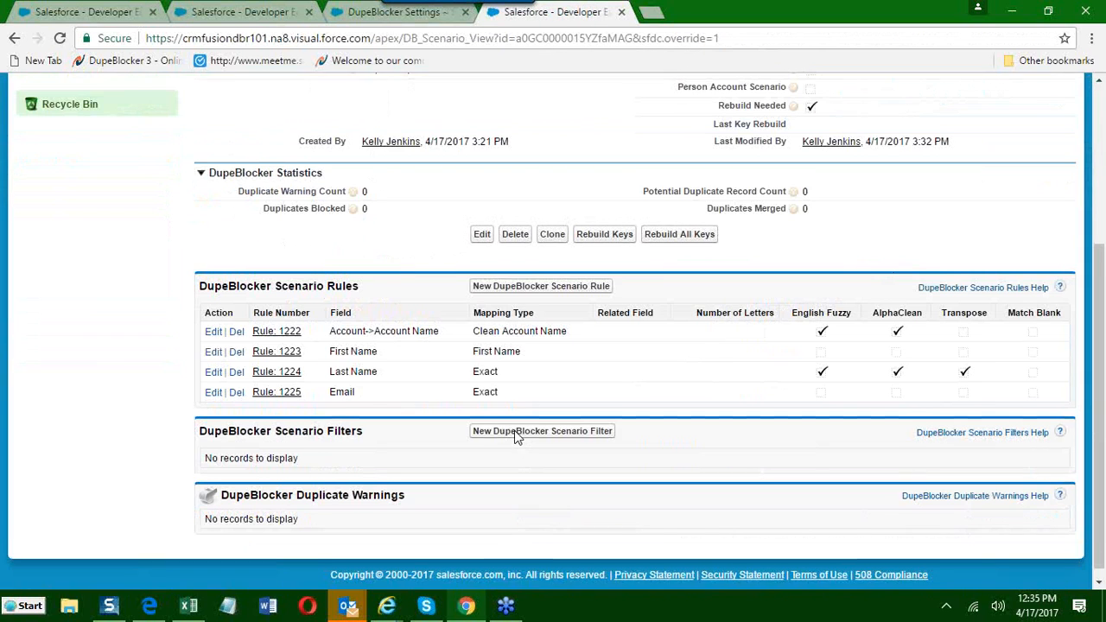
Start a new scenario filter with Contact as the filtered object and Mailing State/Province as the filtered field.
{"action": "left_click", "coordinate": [513, 438]}
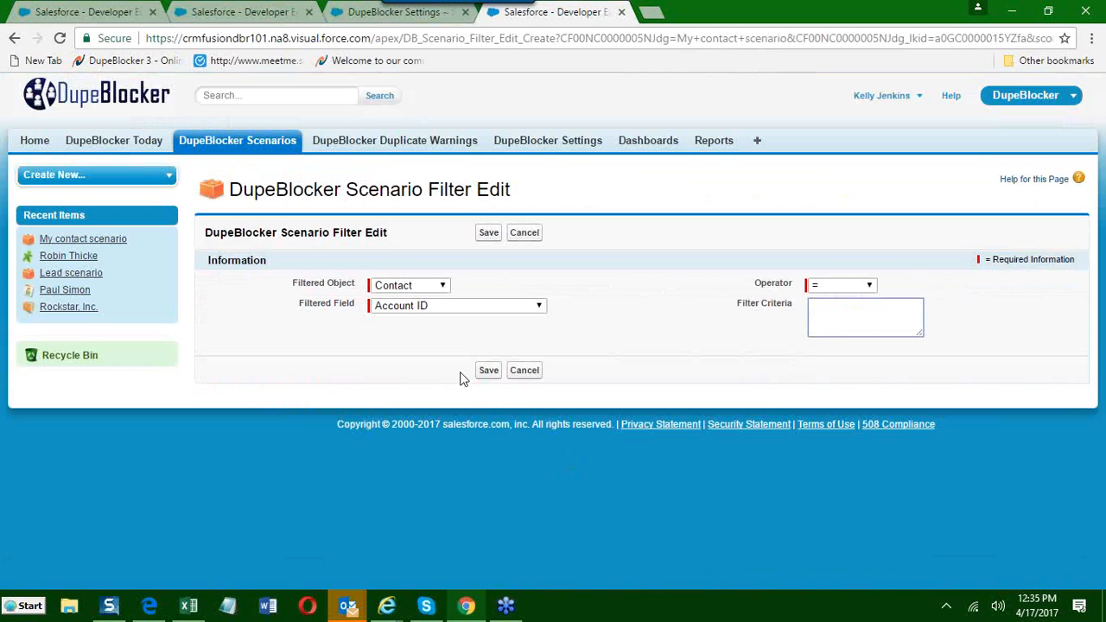
{"action": "left_click", "coordinate": [394, 292]}
{"action": "left_click", "coordinate": [391, 297]}
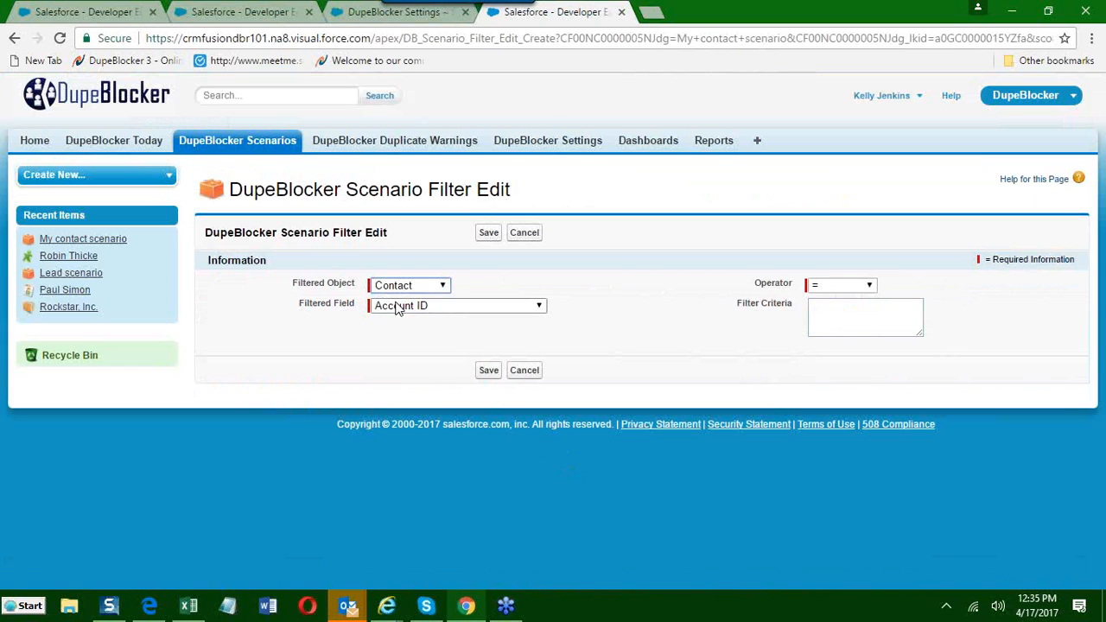
{"action": "left_click", "coordinate": [397, 308]}
{"action": "scroll", "coordinate": [423, 467], "scroll_direction": "down", "scroll_amount": 10}
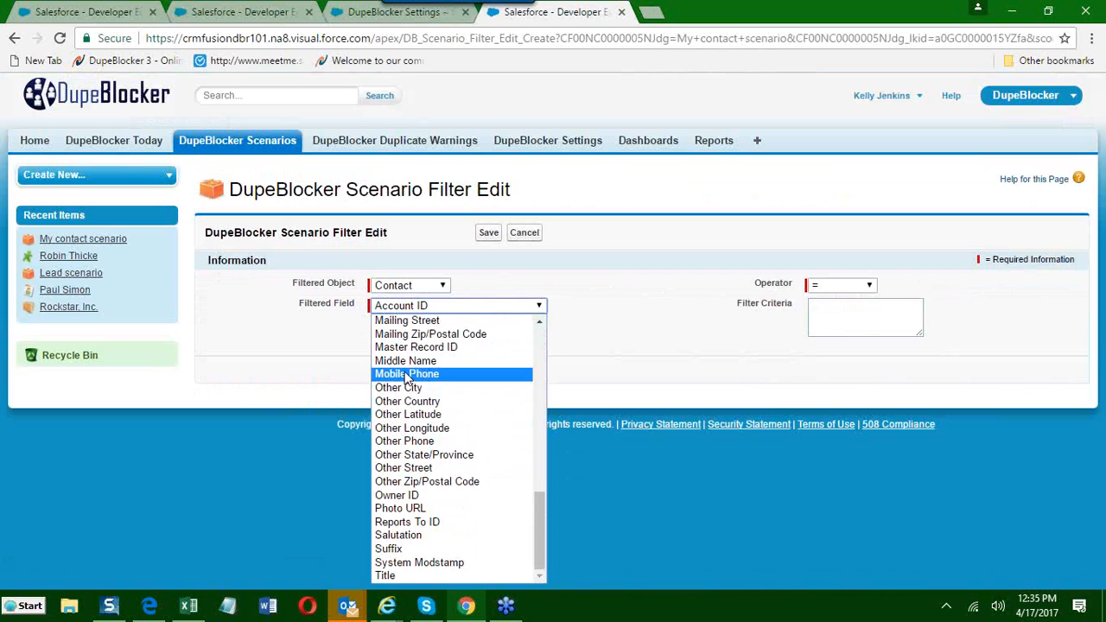
{"action": "scroll", "coordinate": [408, 378], "scroll_direction": "up", "scroll_amount": 4}
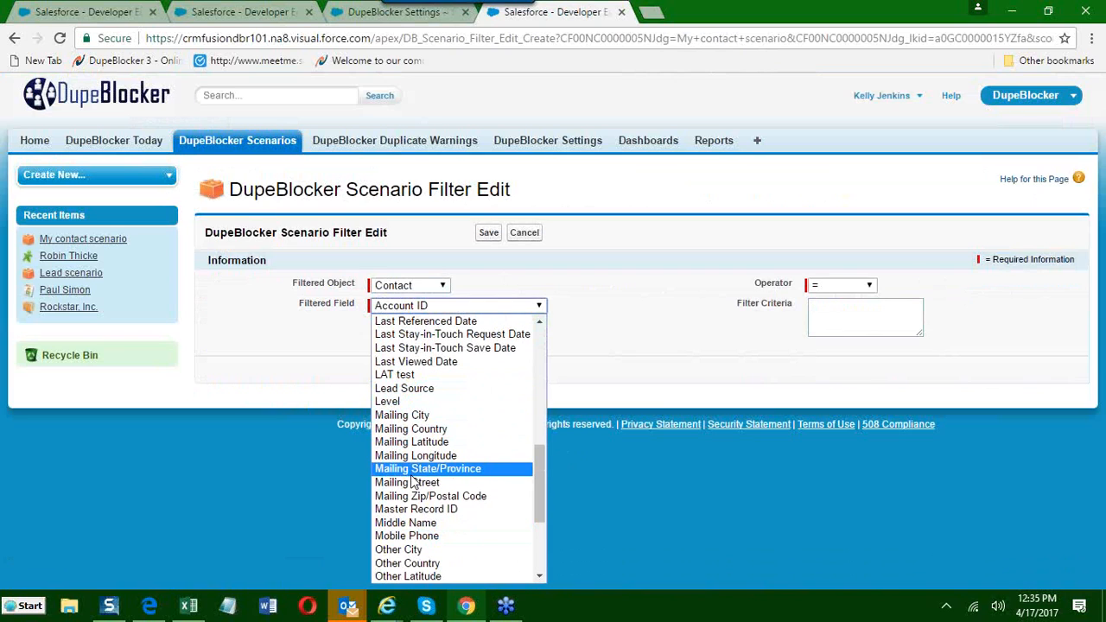
{"action": "left_click", "coordinate": [414, 467]}
Set the filter criteria to arizona with the = operator, save the filter, and review its criteria in the scenario.
{"action": "left_click", "coordinate": [835, 321]}
{"action": "type", "text": "arizona"}
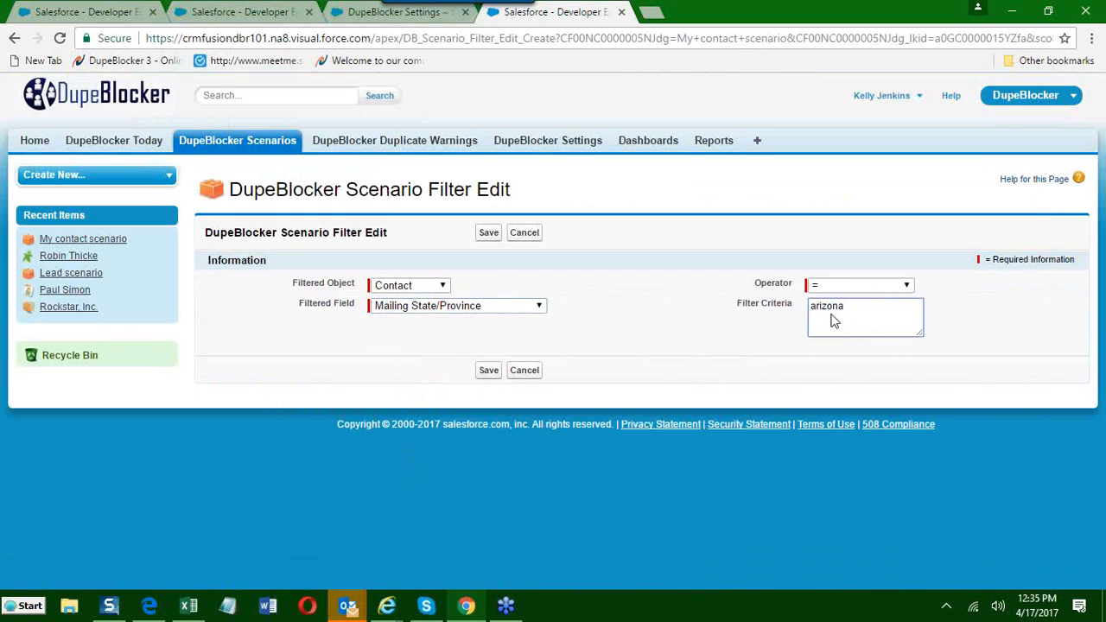
{"action": "left_click", "coordinate": [491, 371]}
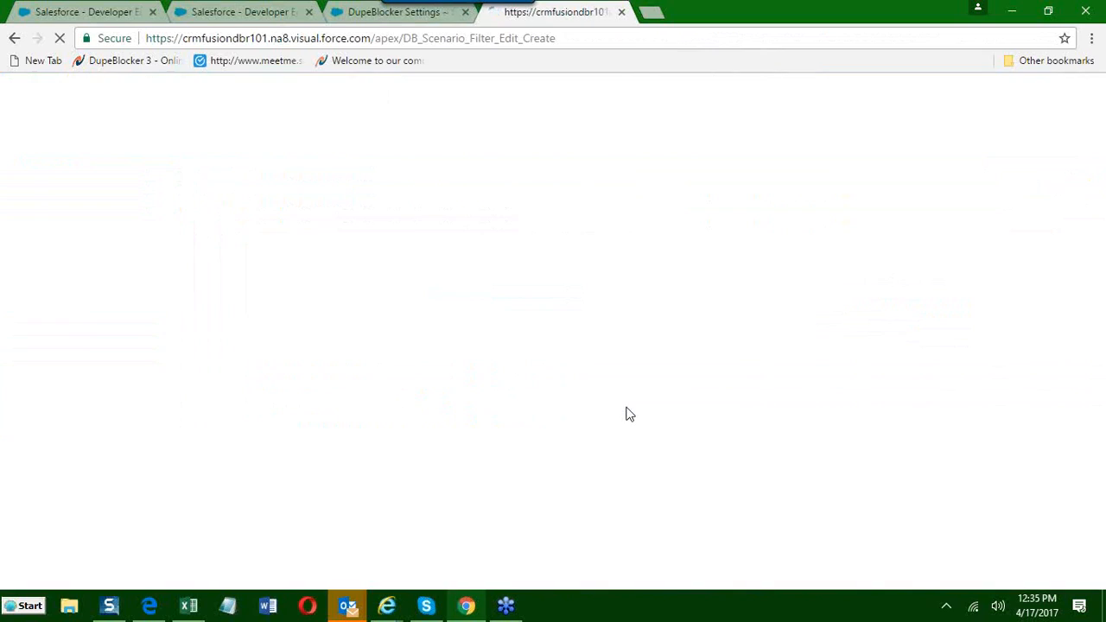
{"action": "scroll", "coordinate": [644, 413], "scroll_direction": "down", "scroll_amount": 3}
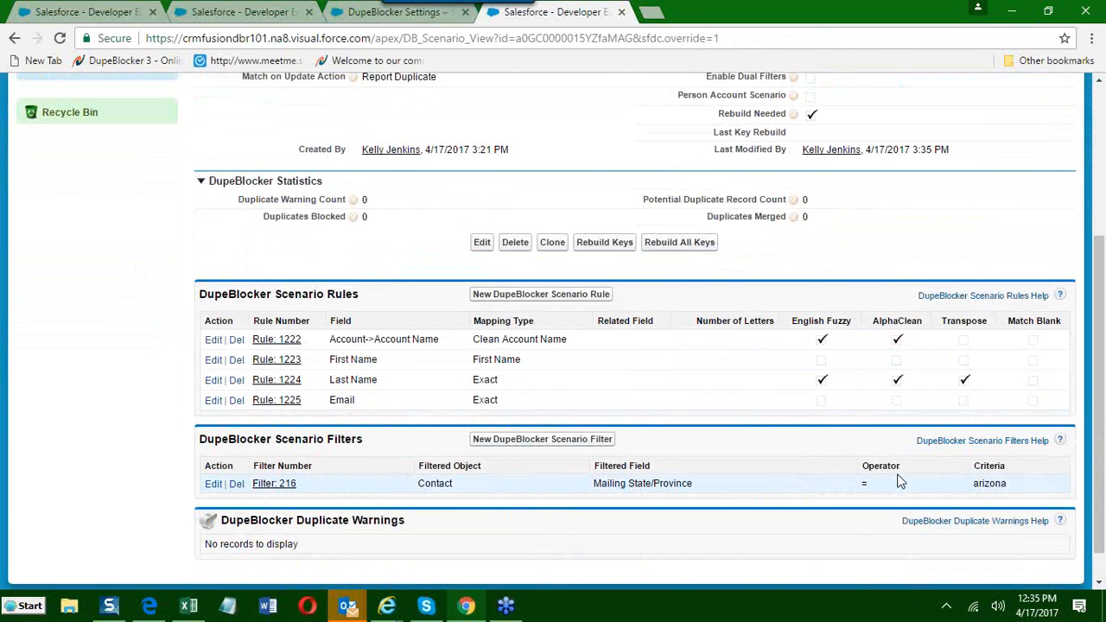
{"action": "left_click_drag", "start_coordinate": [976, 484], "coordinate": [1037, 484]}
{"action": "left_click", "coordinate": [976, 486]}
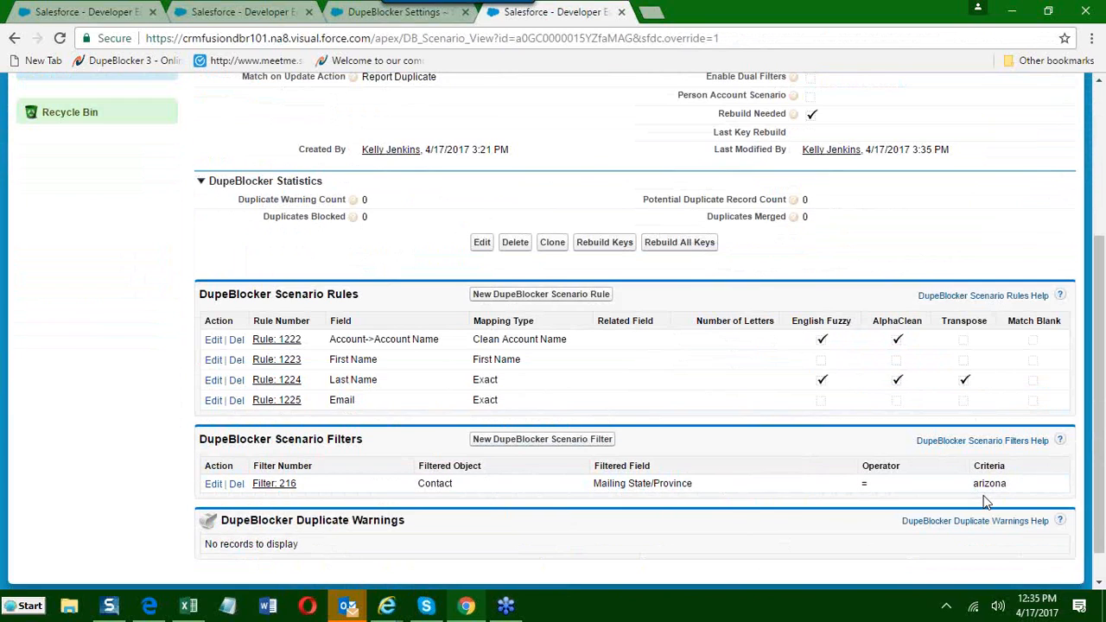
{"action": "left_click_drag", "start_coordinate": [972, 483], "coordinate": [1022, 484]}
Edit the contact scenario to turn on Enable Dual Filters and save it.
{"action": "scroll", "coordinate": [942, 499], "scroll_direction": "up", "scroll_amount": 2}
{"action": "left_click_drag", "start_coordinate": [698, 237], "coordinate": [797, 240]}
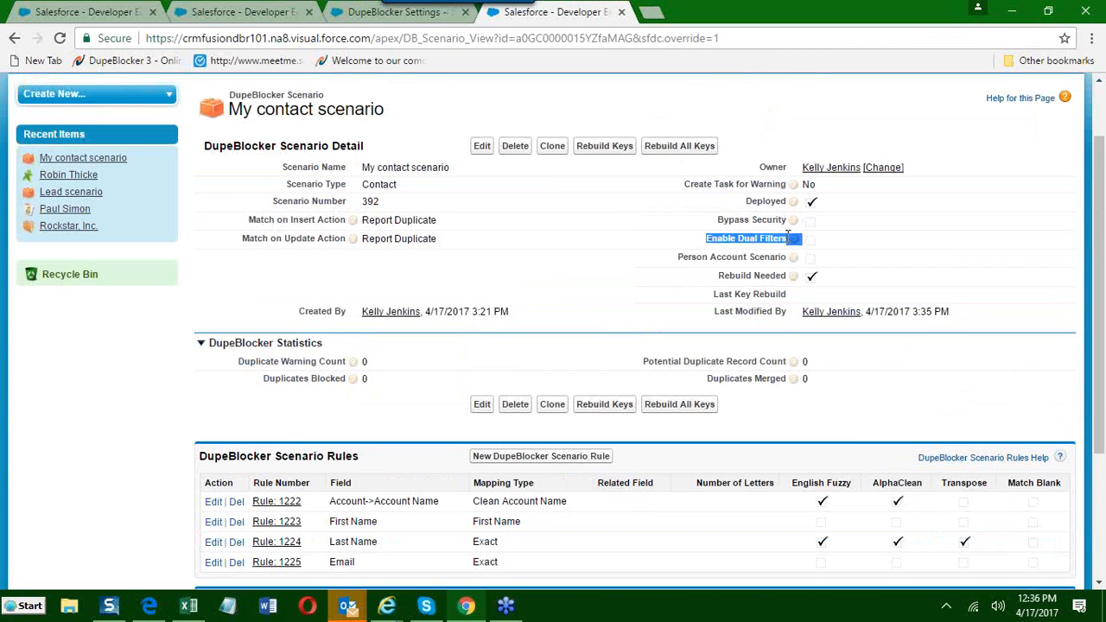
{"action": "left_click", "coordinate": [712, 245]}
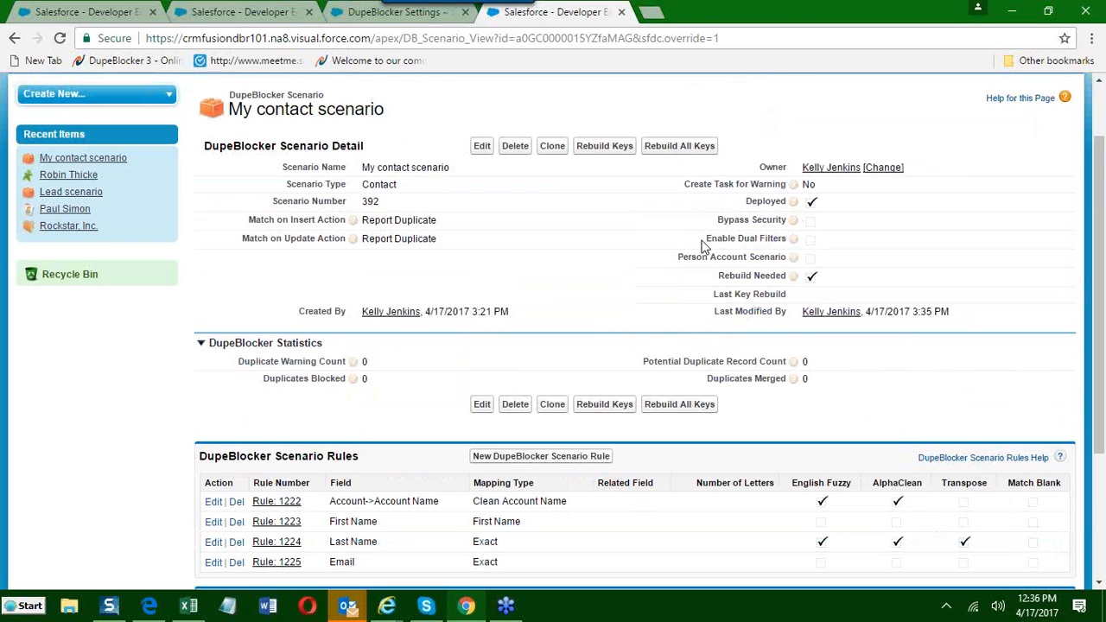
{"action": "left_click", "coordinate": [481, 147]}
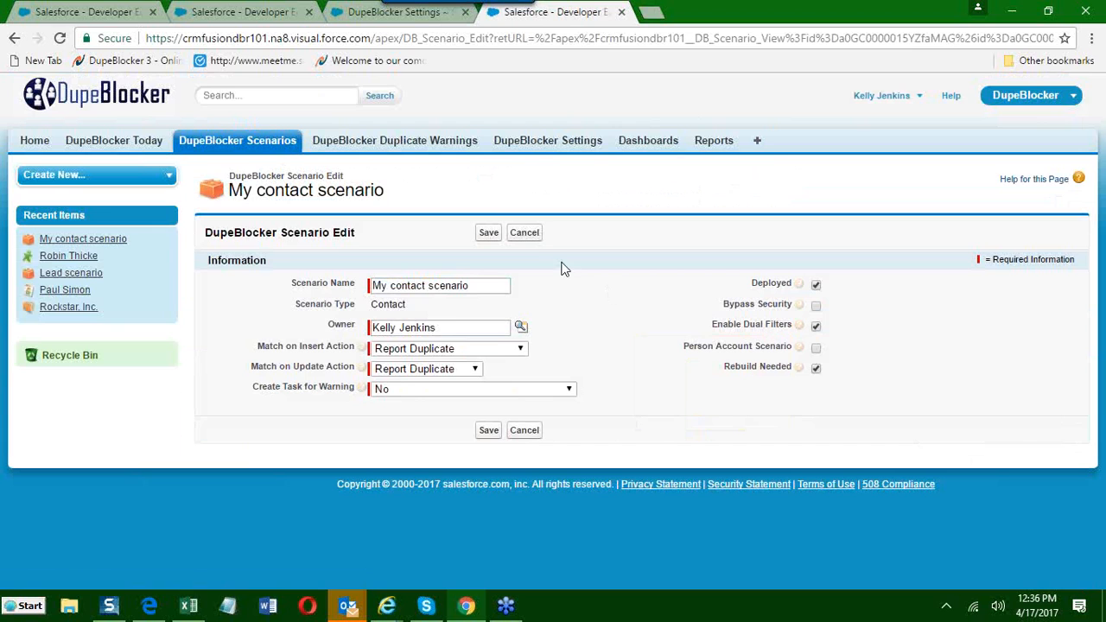
{"action": "left_click", "coordinate": [489, 233]}
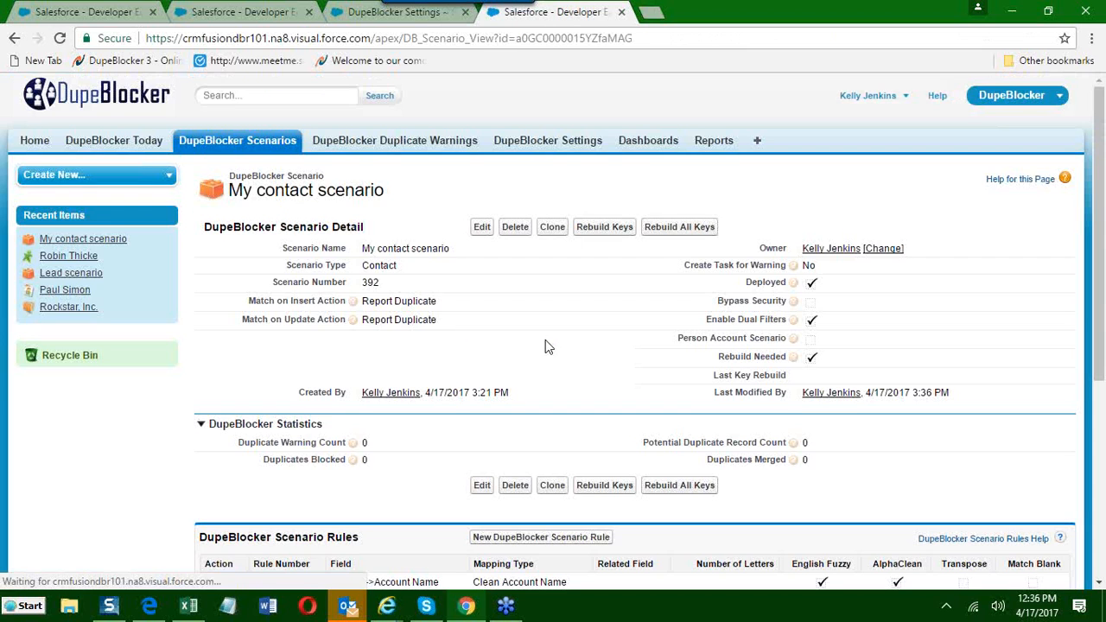
Examine the Scenario Filters and Scenario Target Filters sections of the contact scenario.
{"action": "scroll", "coordinate": [543, 347], "scroll_direction": "down", "scroll_amount": 4}
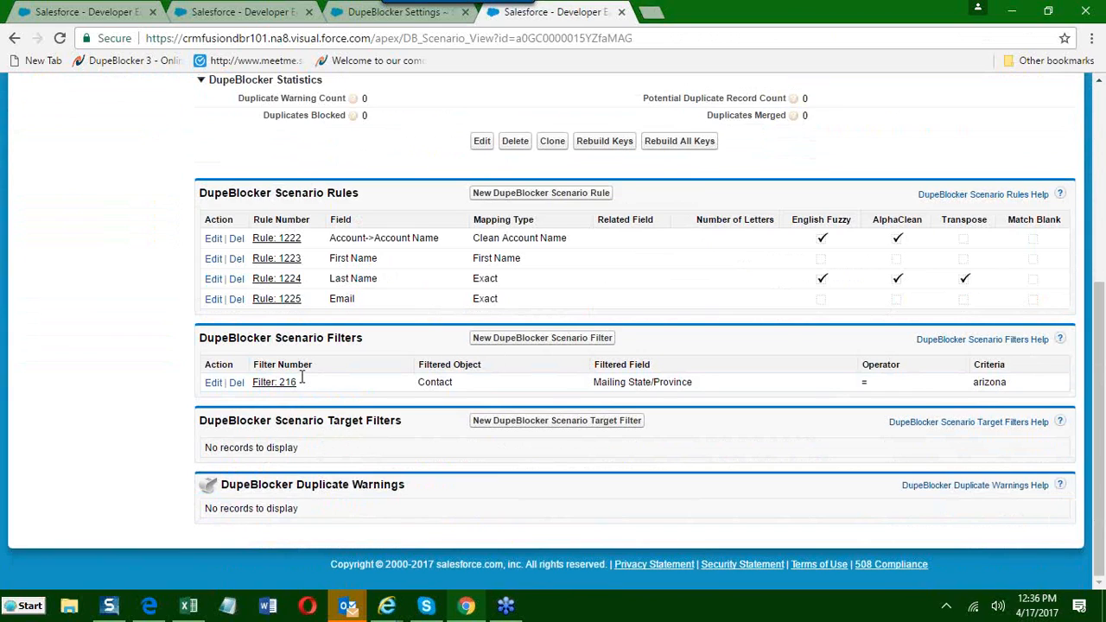
{"action": "left_click_drag", "start_coordinate": [203, 340], "coordinate": [372, 340]}
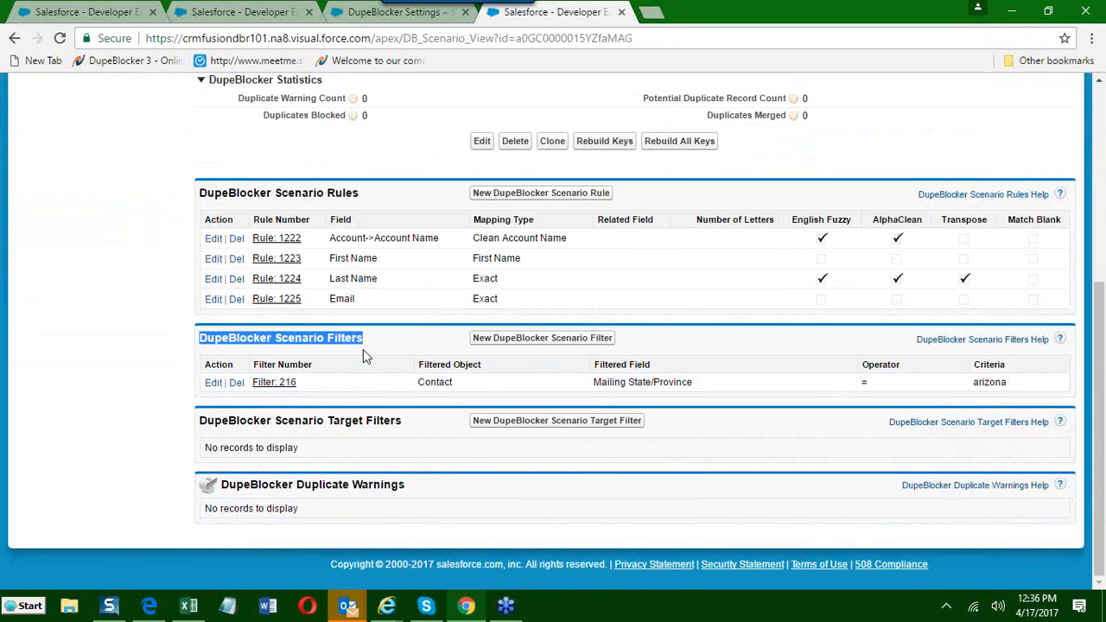
{"action": "left_click", "coordinate": [293, 425]}
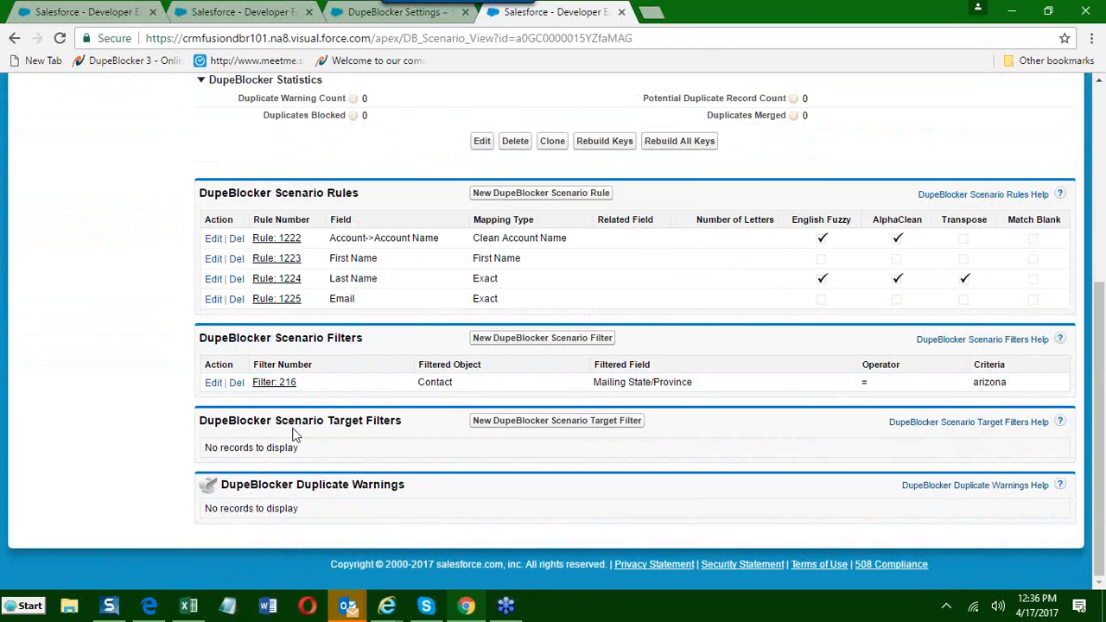
{"action": "left_click_drag", "start_coordinate": [267, 419], "coordinate": [418, 446]}
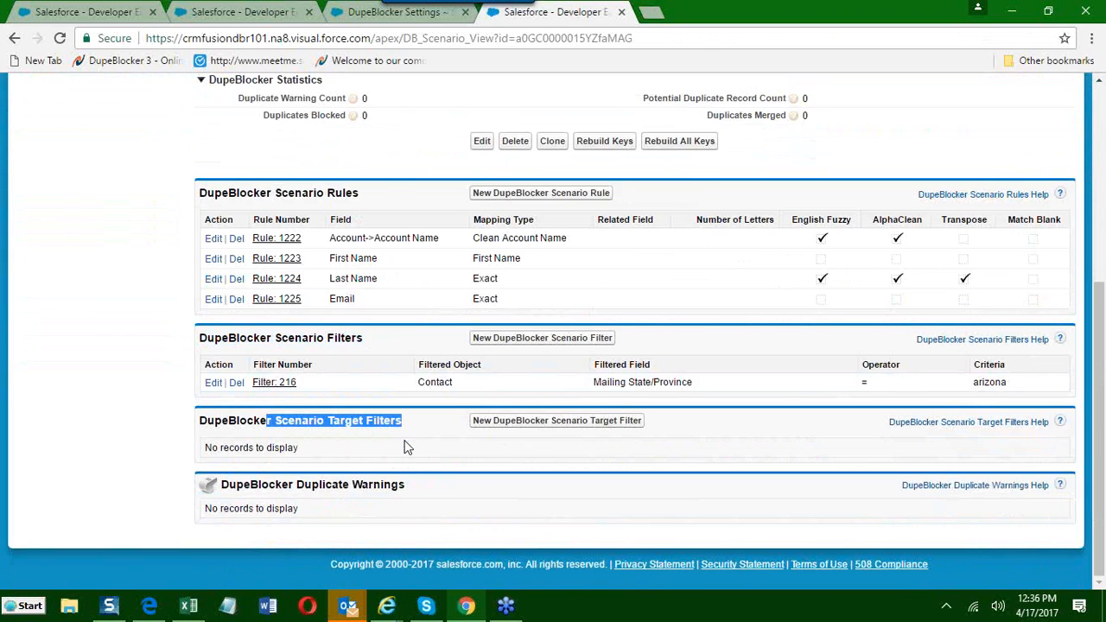
{"action": "left_click", "coordinate": [326, 469]}
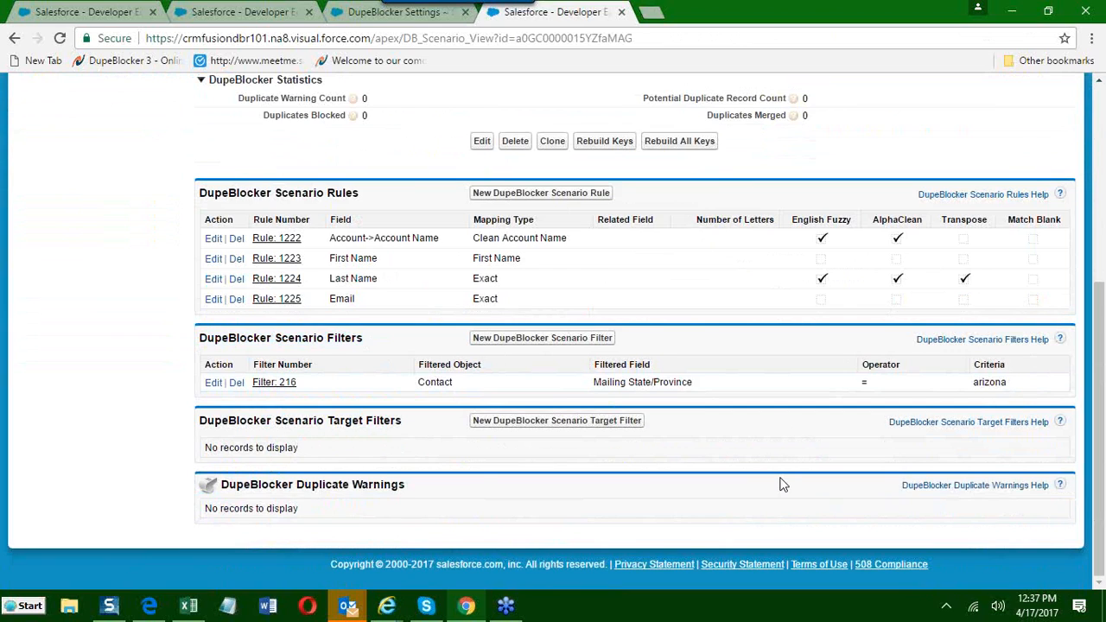
Start a new scenario target filter for contacts with Owner ID as the filtered field.
{"action": "left_click", "coordinate": [492, 422]}
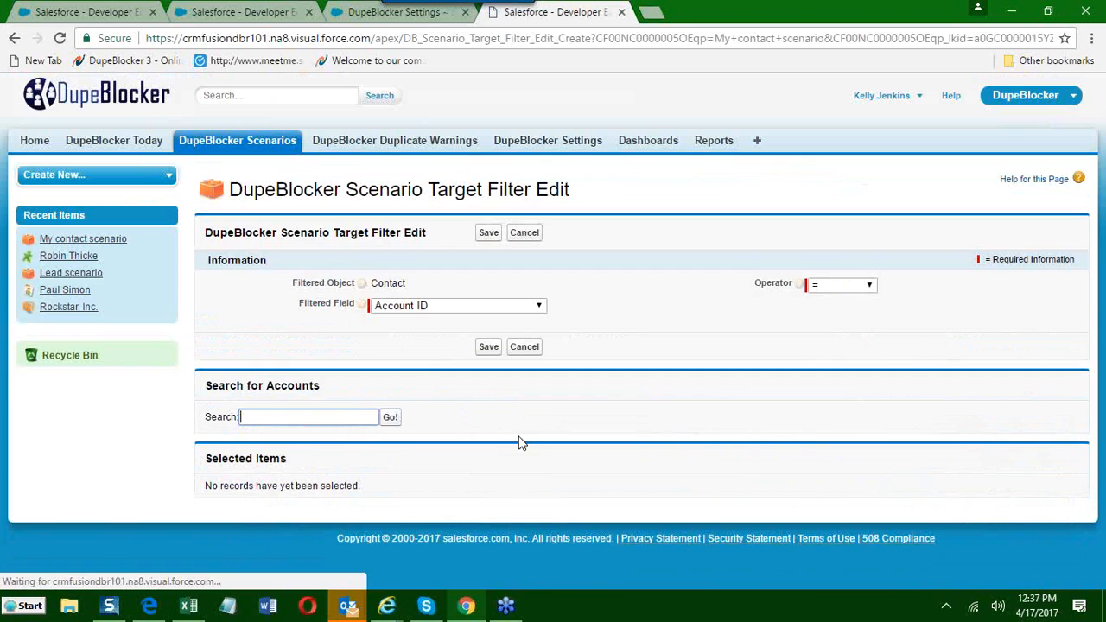
{"action": "left_click_drag", "start_coordinate": [411, 287], "coordinate": [441, 315]}
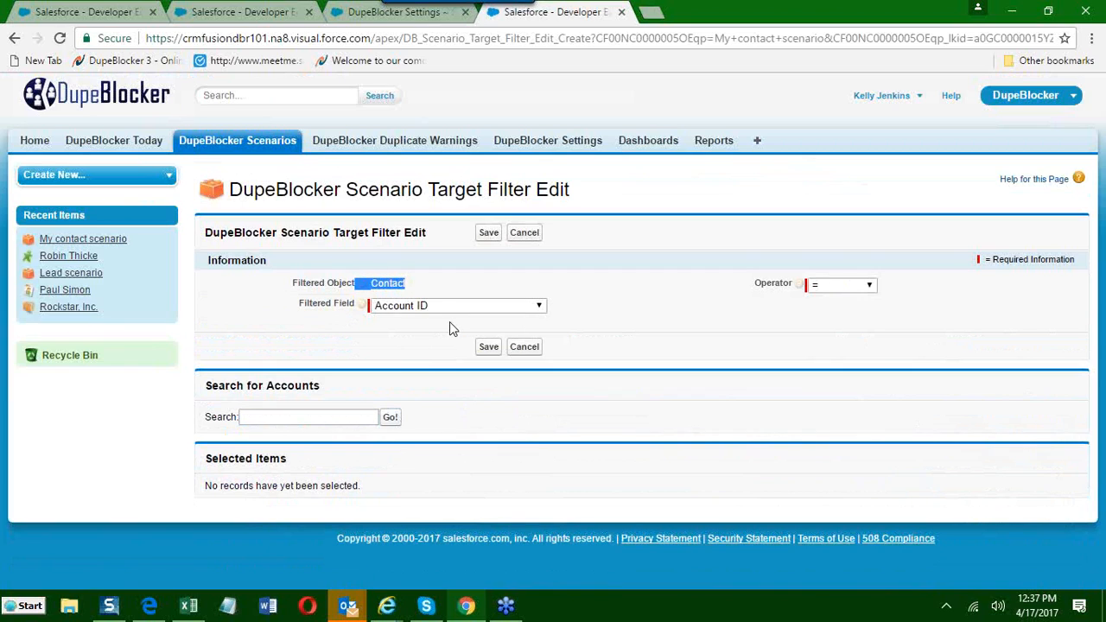
{"action": "left_click", "coordinate": [434, 306]}
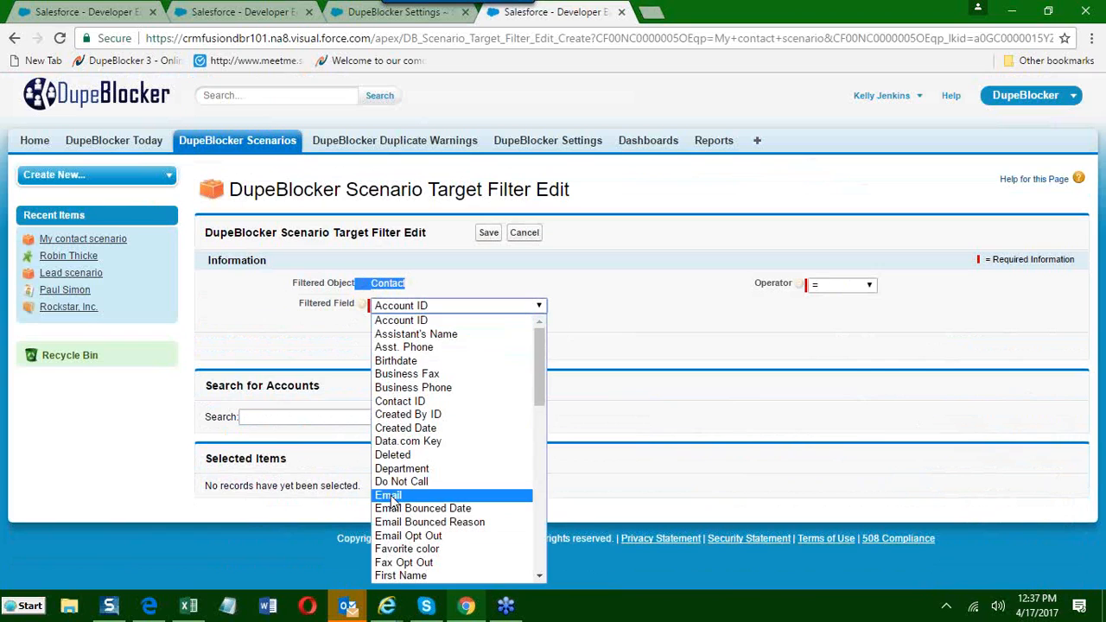
{"action": "scroll", "coordinate": [398, 497], "scroll_direction": "down", "scroll_amount": 4}
{"action": "scroll", "coordinate": [395, 506], "scroll_direction": "down", "scroll_amount": 3}
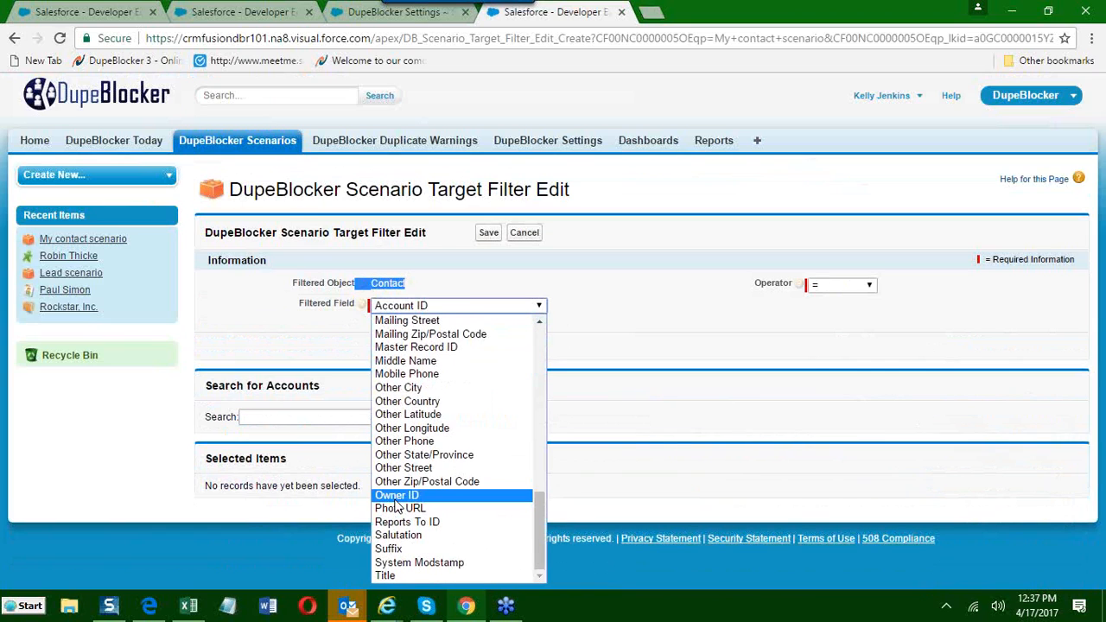
{"action": "left_click", "coordinate": [397, 497]}
Search the users by first name, add the first listed user to the target filter, save it, and review the scenario's filters.
{"action": "left_click", "coordinate": [304, 417]}
{"action": "type", "text": "kelly"}
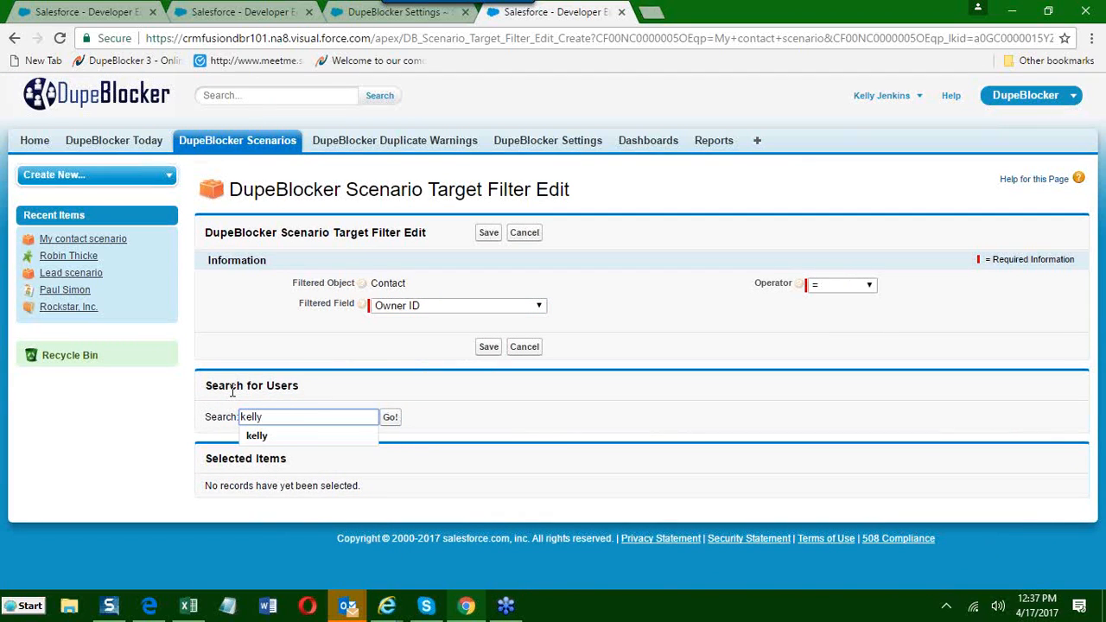
{"action": "left_click", "coordinate": [261, 438]}
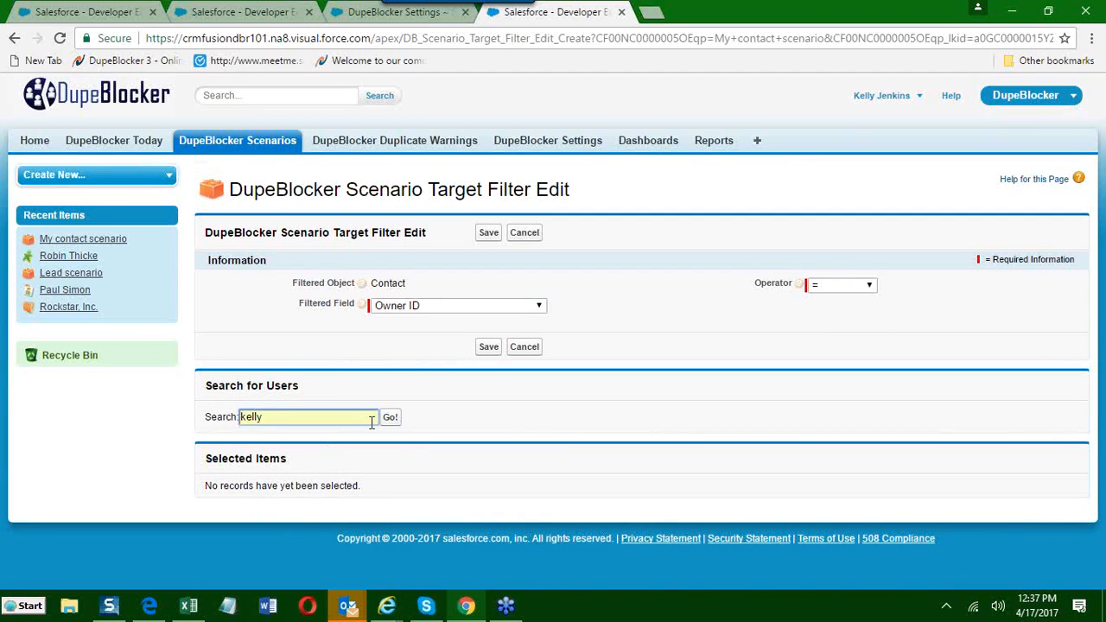
{"action": "left_click", "coordinate": [390, 419]}
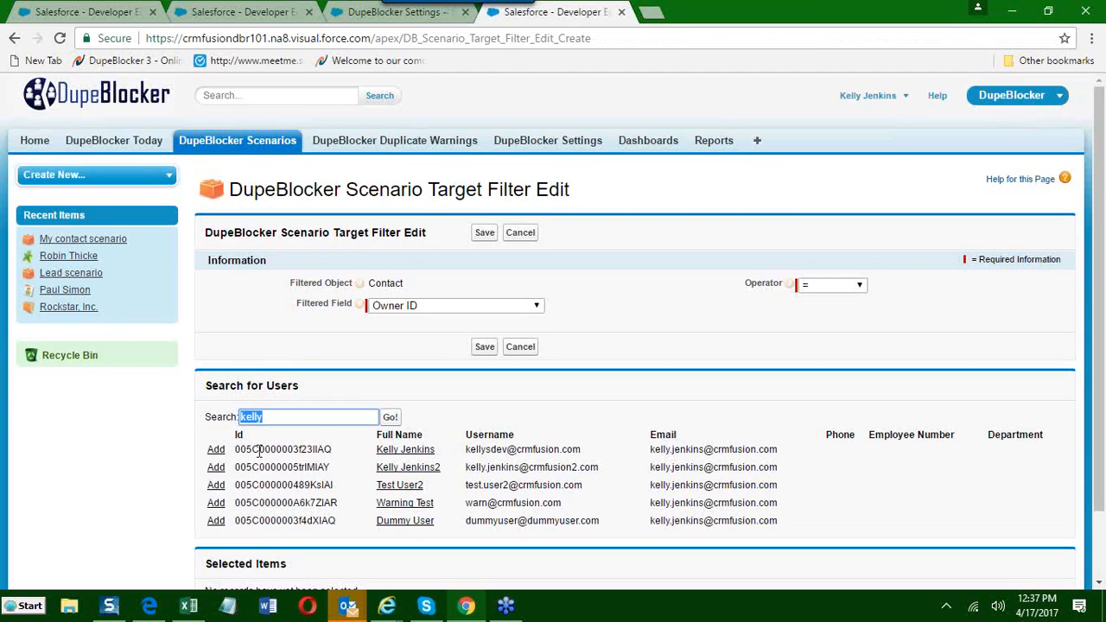
{"action": "left_click", "coordinate": [219, 450]}
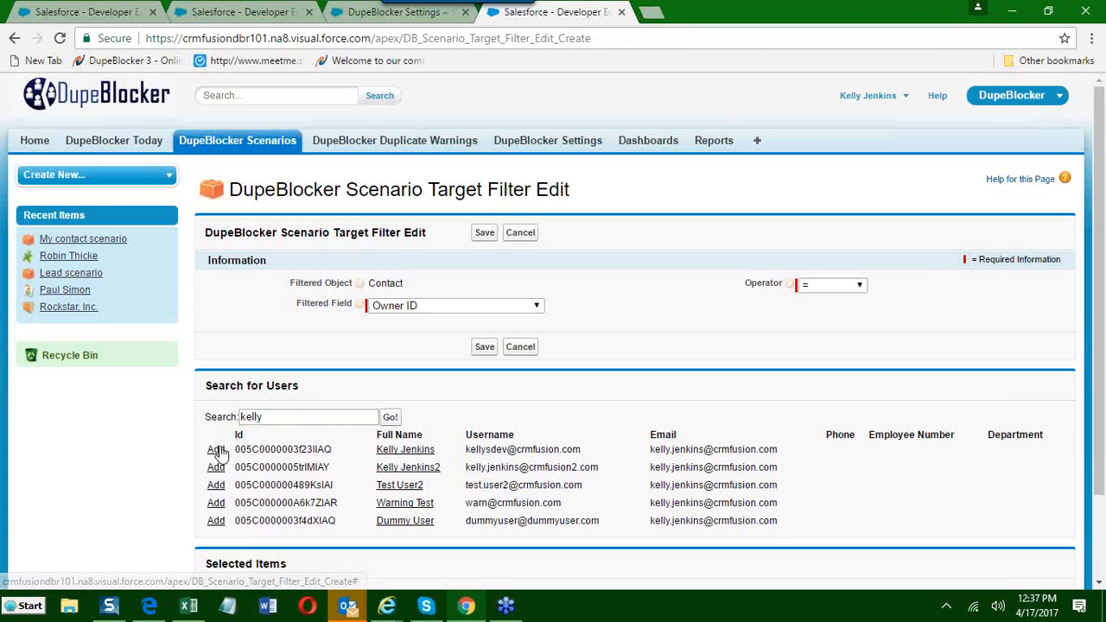
{"action": "left_click", "coordinate": [485, 233]}
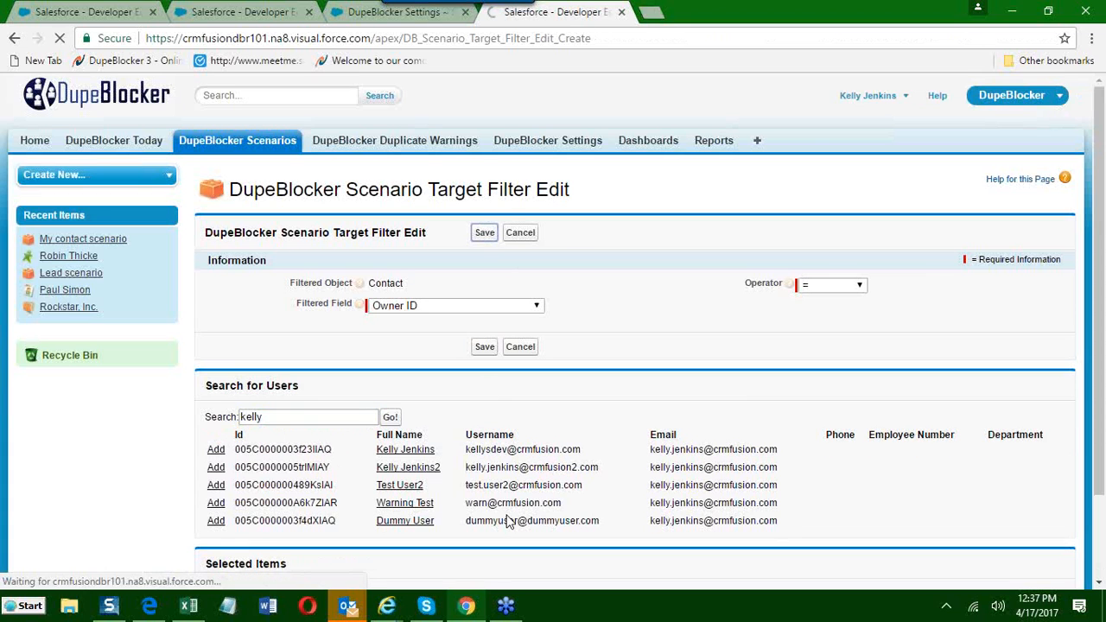
{"action": "scroll", "coordinate": [510, 487], "scroll_direction": "down", "scroll_amount": 5}
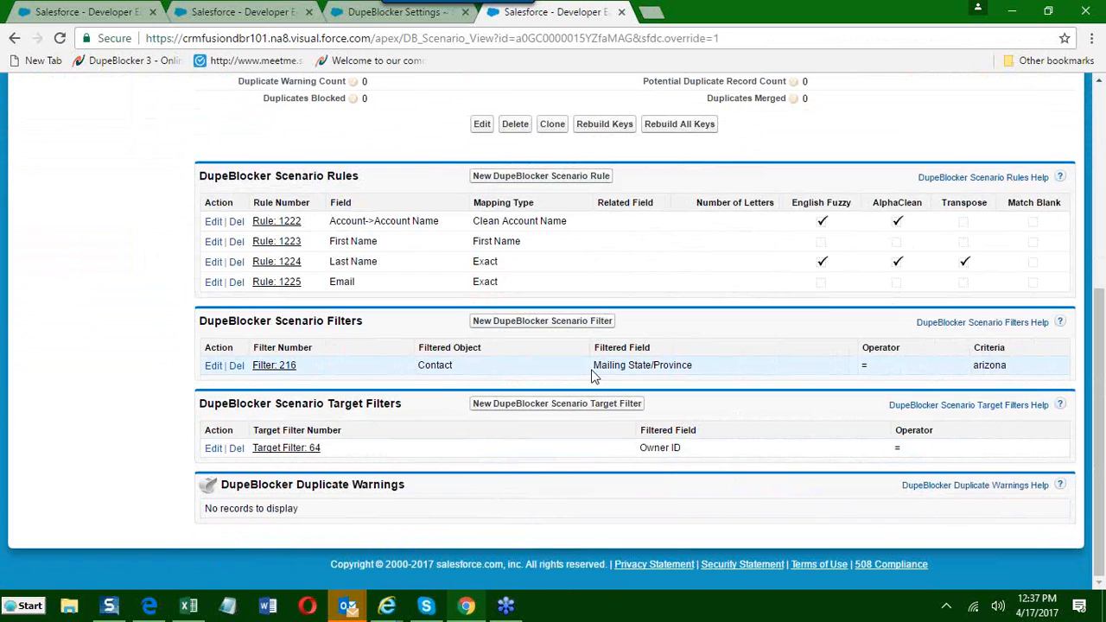
{"action": "left_click_drag", "start_coordinate": [593, 374], "coordinate": [693, 367]}
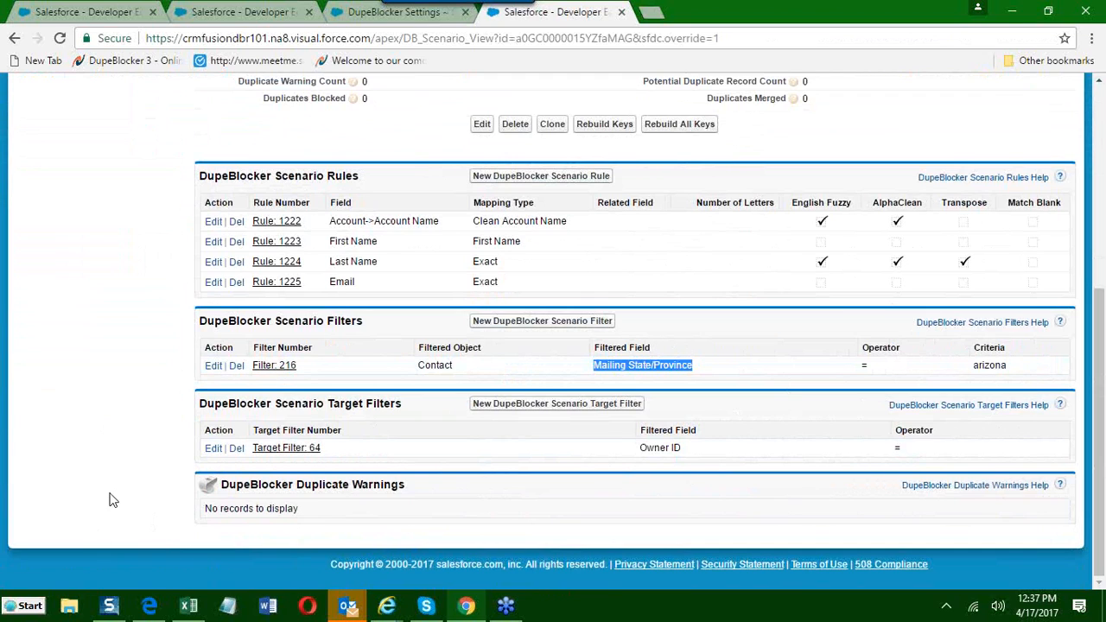
Delete the Owner ID target filter and the Mailing State/Province filter from the contact scenario, confirming both deletions.
{"action": "left_click", "coordinate": [237, 449]}
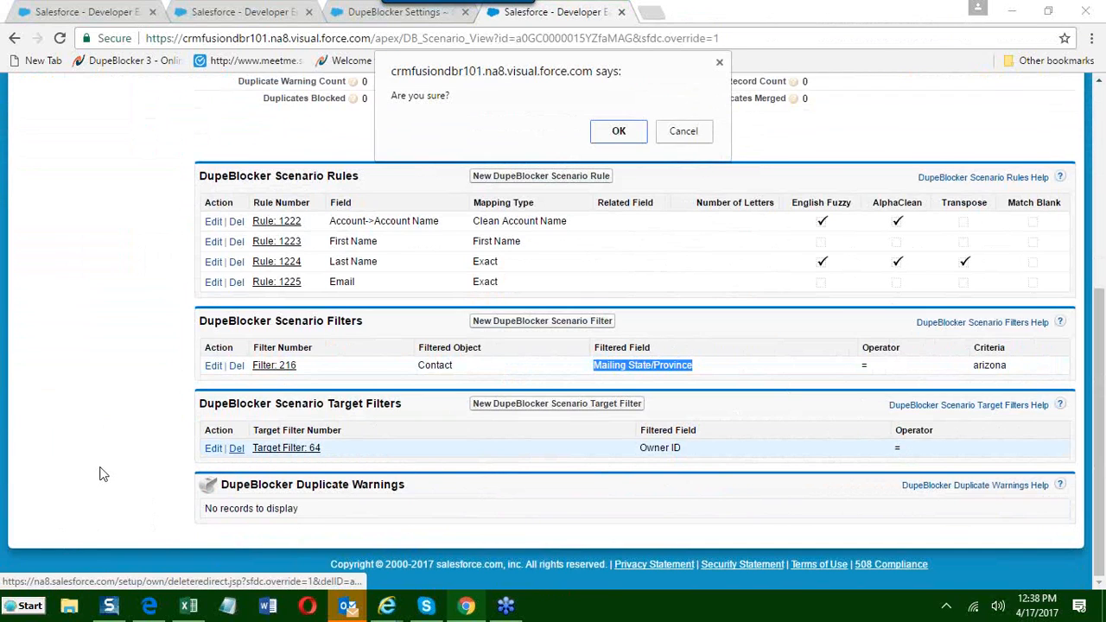
{"action": "left_click", "coordinate": [617, 134]}
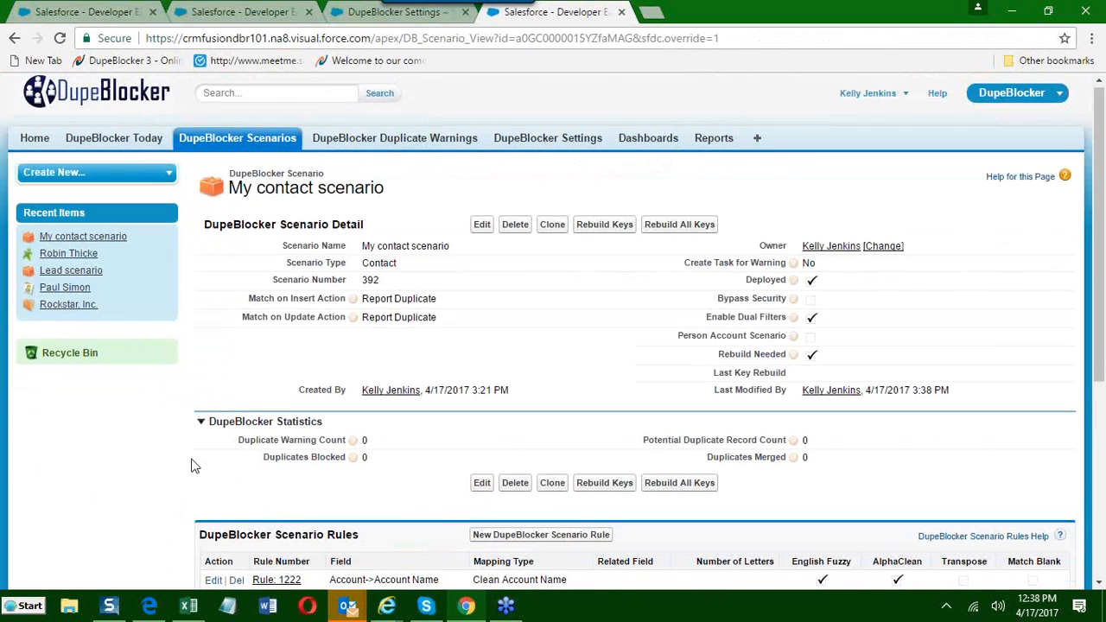
{"action": "scroll", "coordinate": [224, 411], "scroll_direction": "down", "scroll_amount": 3}
{"action": "left_click", "coordinate": [236, 484]}
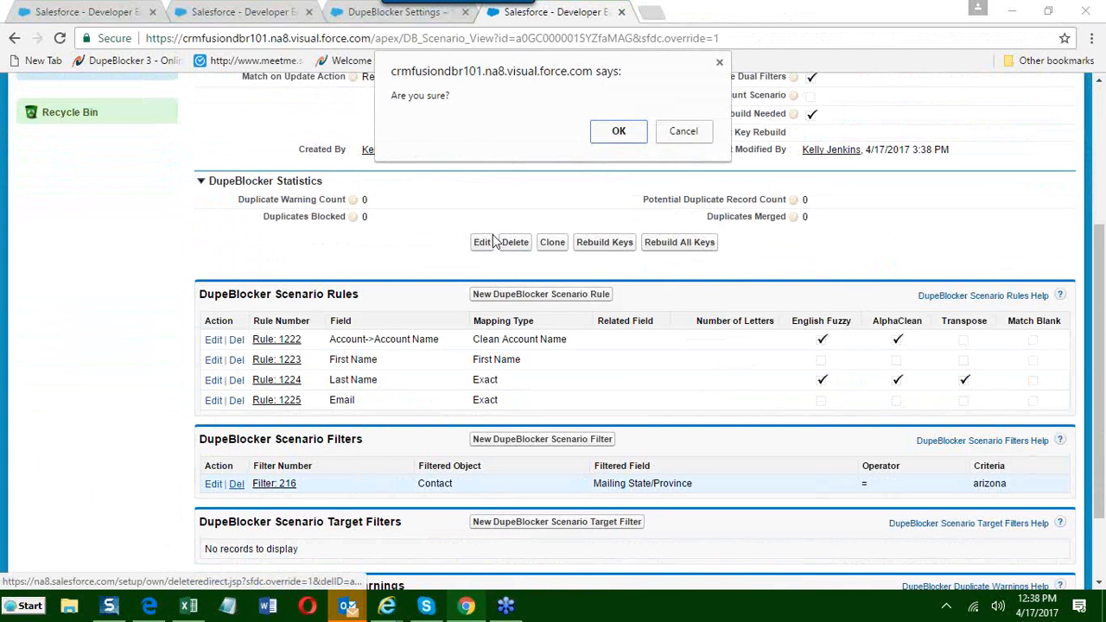
{"action": "left_click", "coordinate": [619, 132]}
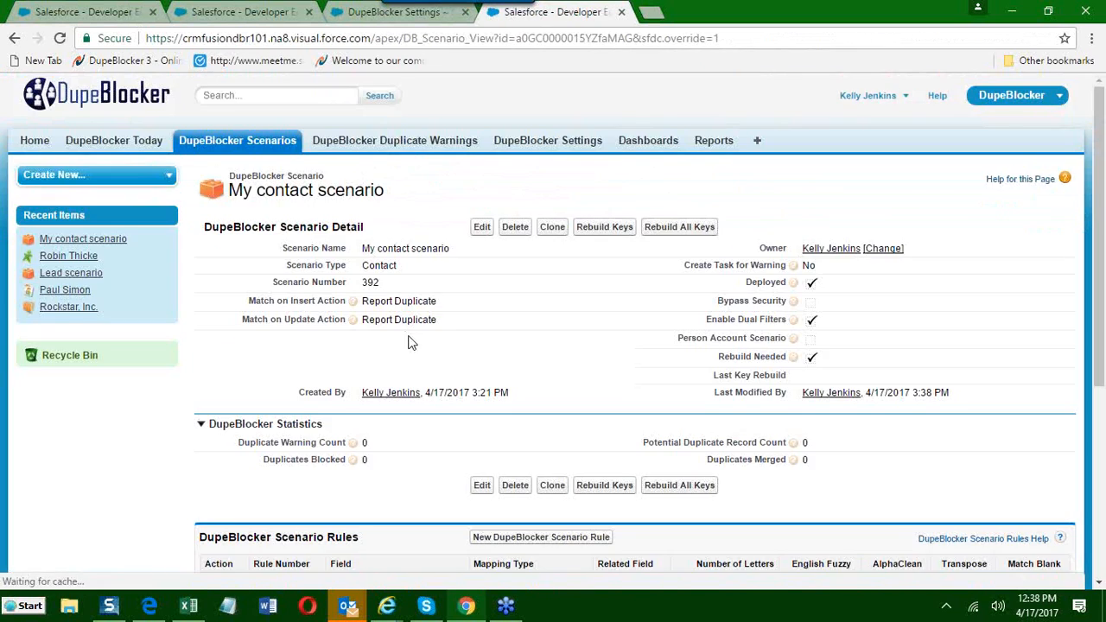
Disable dual filters for the contact scenario, save it, and review its rules and filters.
{"action": "scroll", "coordinate": [476, 294], "scroll_direction": "down", "scroll_amount": 4}
{"action": "scroll", "coordinate": [480, 311], "scroll_direction": "up", "scroll_amount": 4}
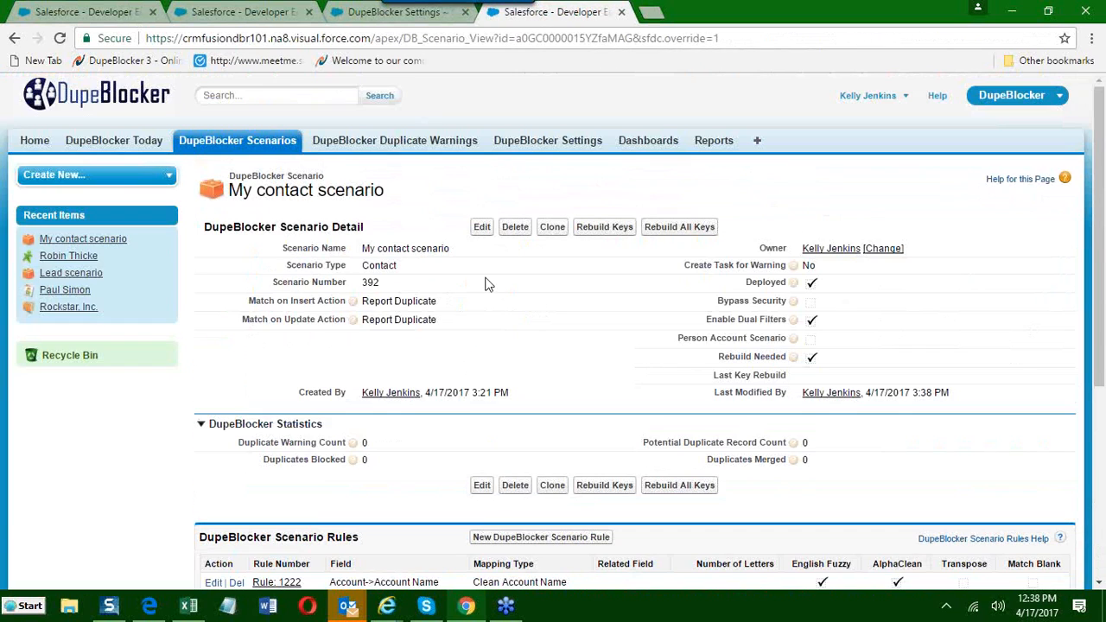
{"action": "left_click", "coordinate": [482, 229]}
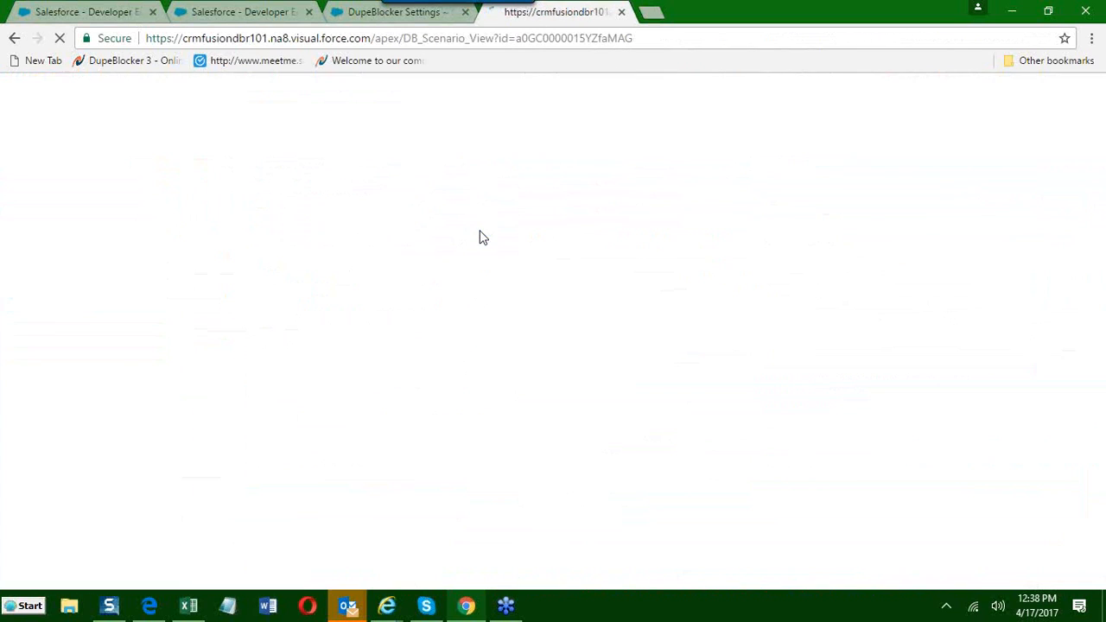
{"action": "left_click", "coordinate": [817, 327]}
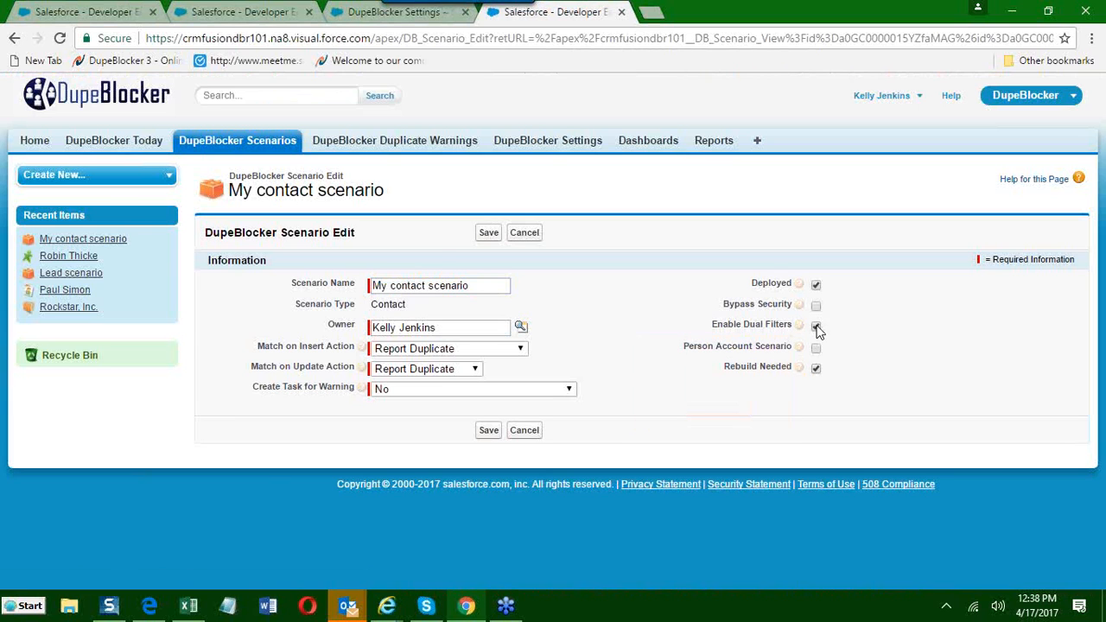
{"action": "left_click", "coordinate": [480, 233]}
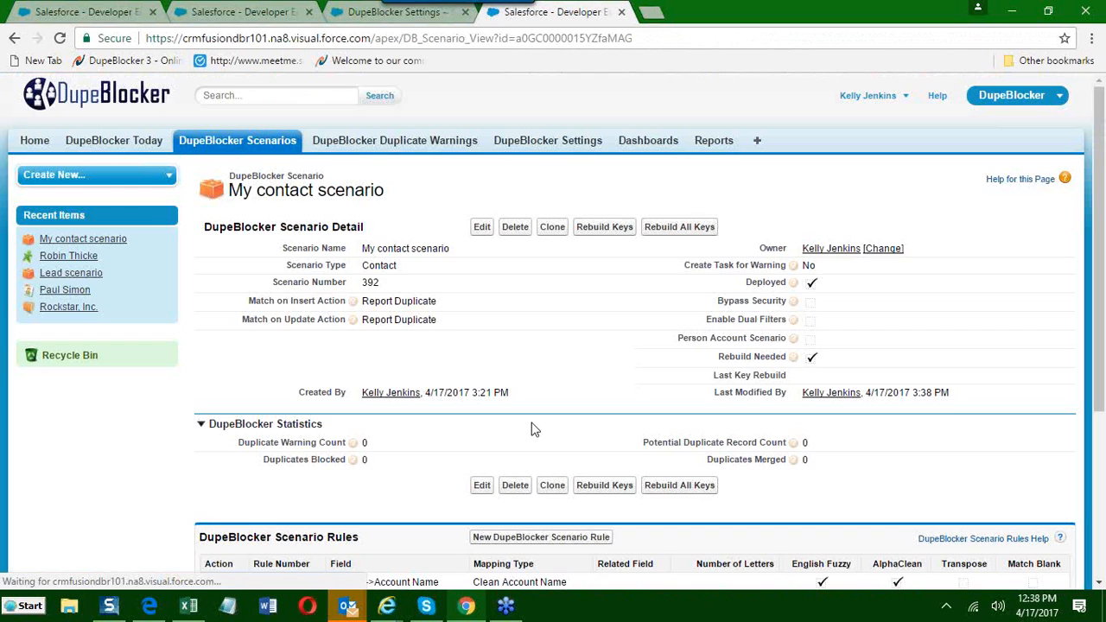
{"action": "scroll", "coordinate": [497, 406], "scroll_direction": "down", "scroll_amount": 3}
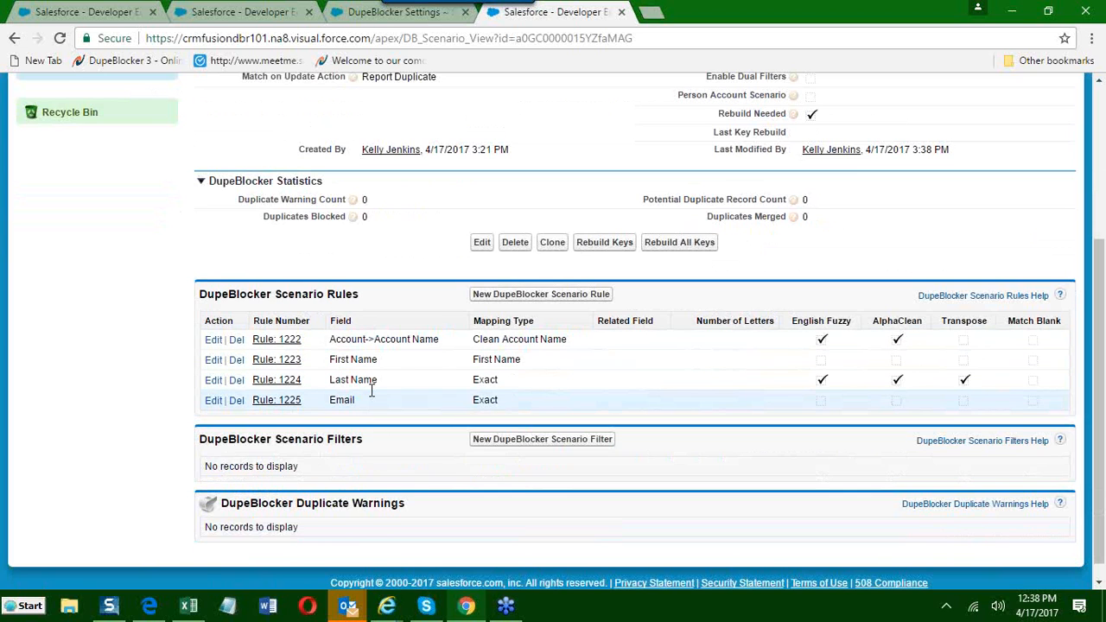
{"action": "scroll", "coordinate": [372, 391], "scroll_direction": "up", "scroll_amount": 1}
{"action": "scroll", "coordinate": [354, 406], "scroll_direction": "up", "scroll_amount": 1}
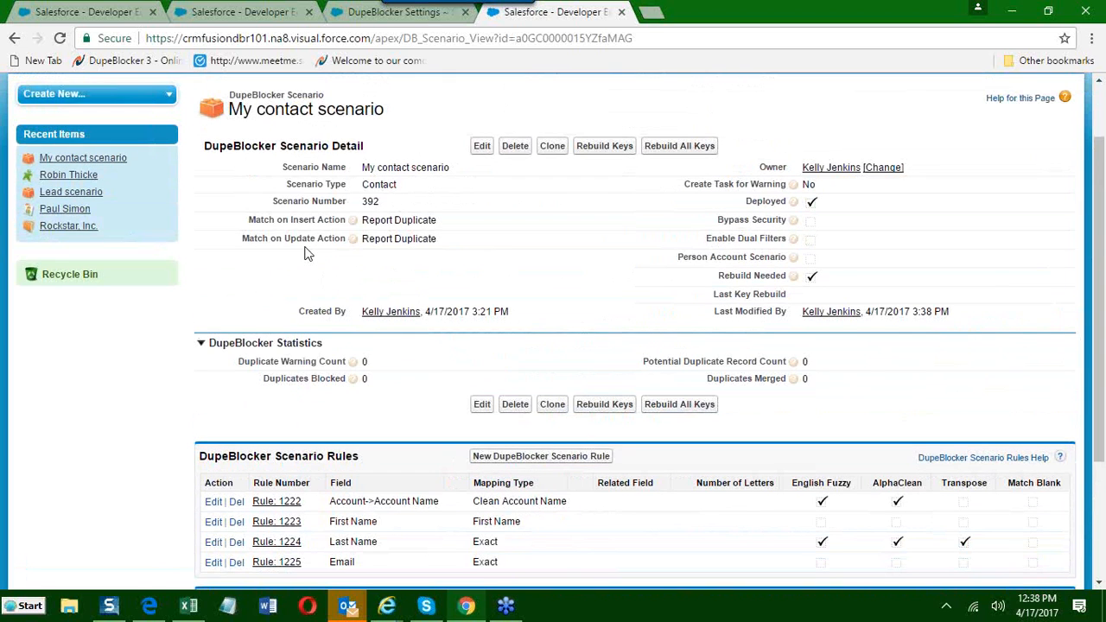
Set the contact scenario's Create Task for Warning option to "Yes - Scenario Owner" and save the scenario.
{"action": "left_click_drag", "start_coordinate": [275, 222], "coordinate": [474, 221]}
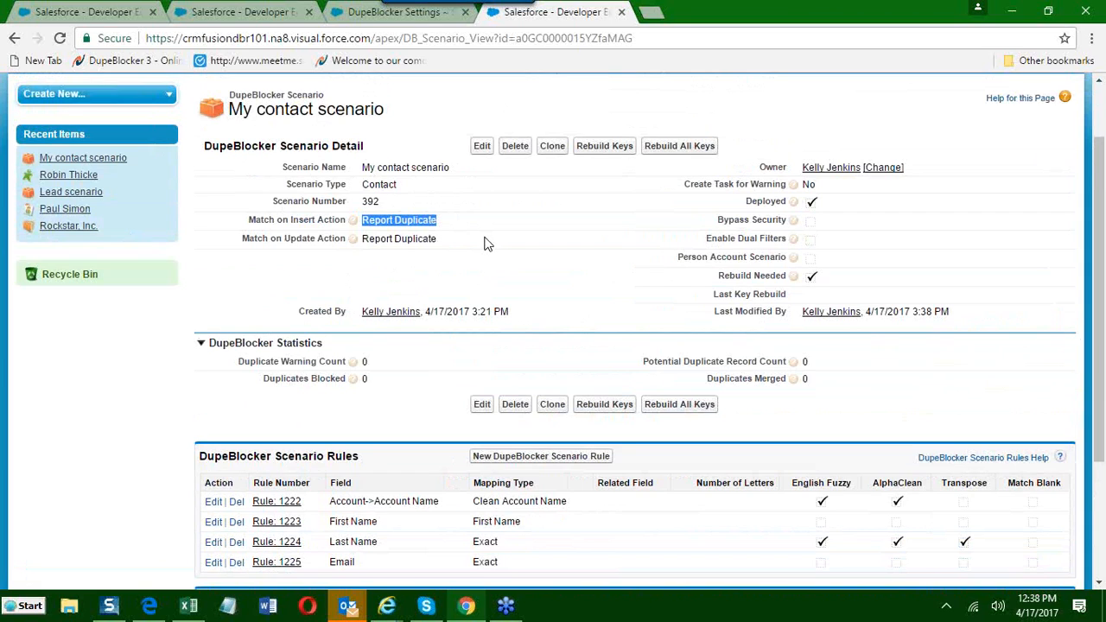
{"action": "left_click", "coordinate": [684, 185]}
{"action": "left_click_drag", "start_coordinate": [685, 185], "coordinate": [783, 189]}
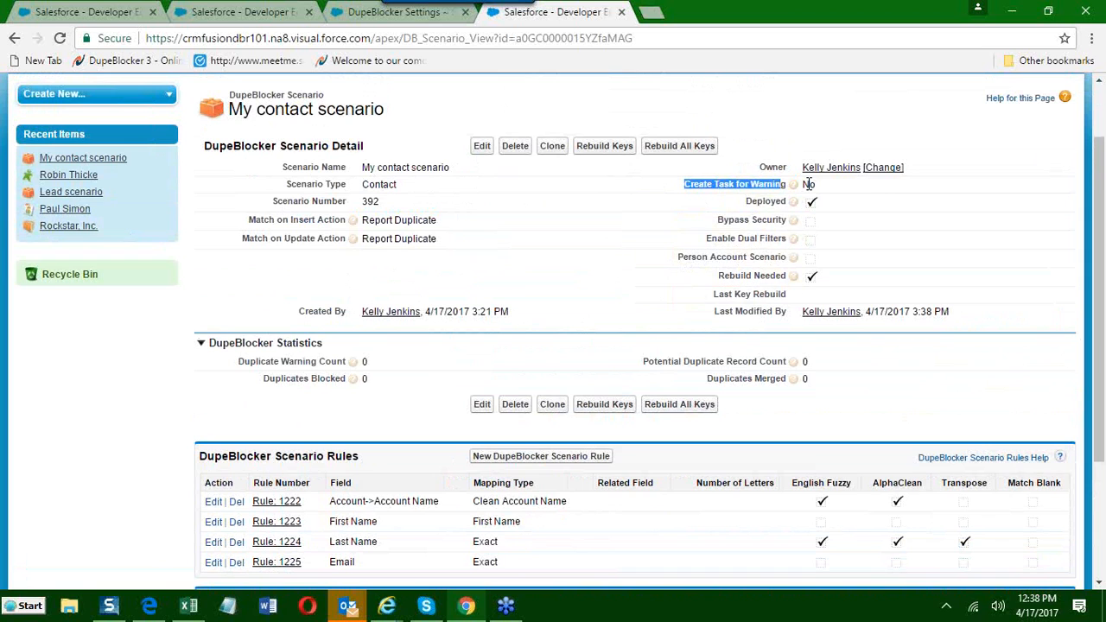
{"action": "left_click_drag", "start_coordinate": [816, 184], "coordinate": [803, 182]}
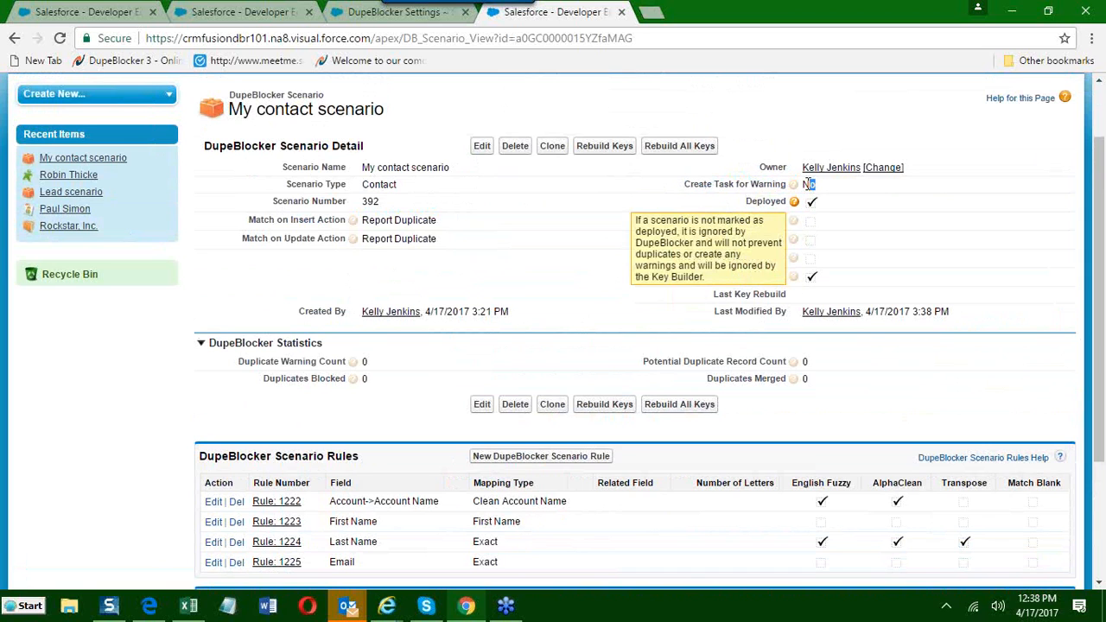
{"action": "left_click", "coordinate": [482, 146]}
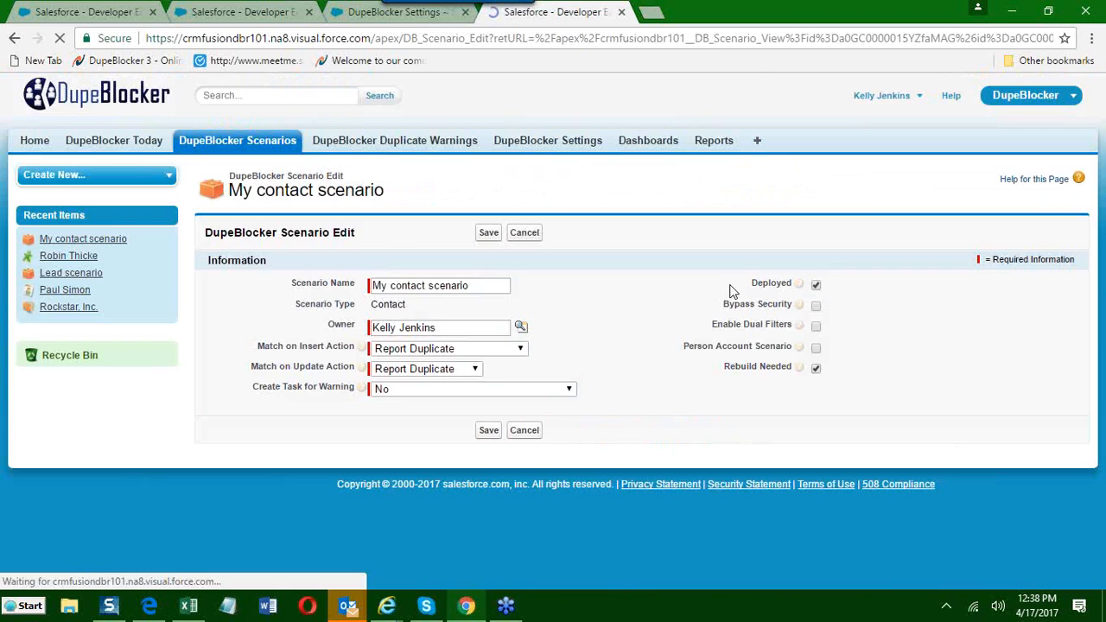
{"action": "left_click", "coordinate": [387, 389]}
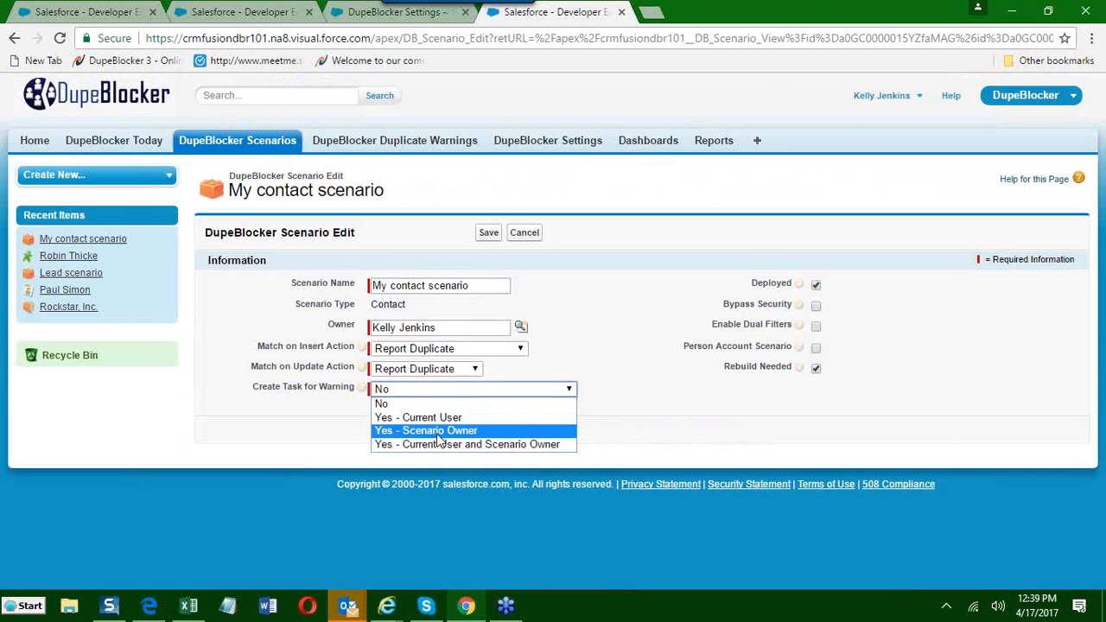
{"action": "left_click", "coordinate": [437, 436]}
{"action": "left_click", "coordinate": [487, 429]}
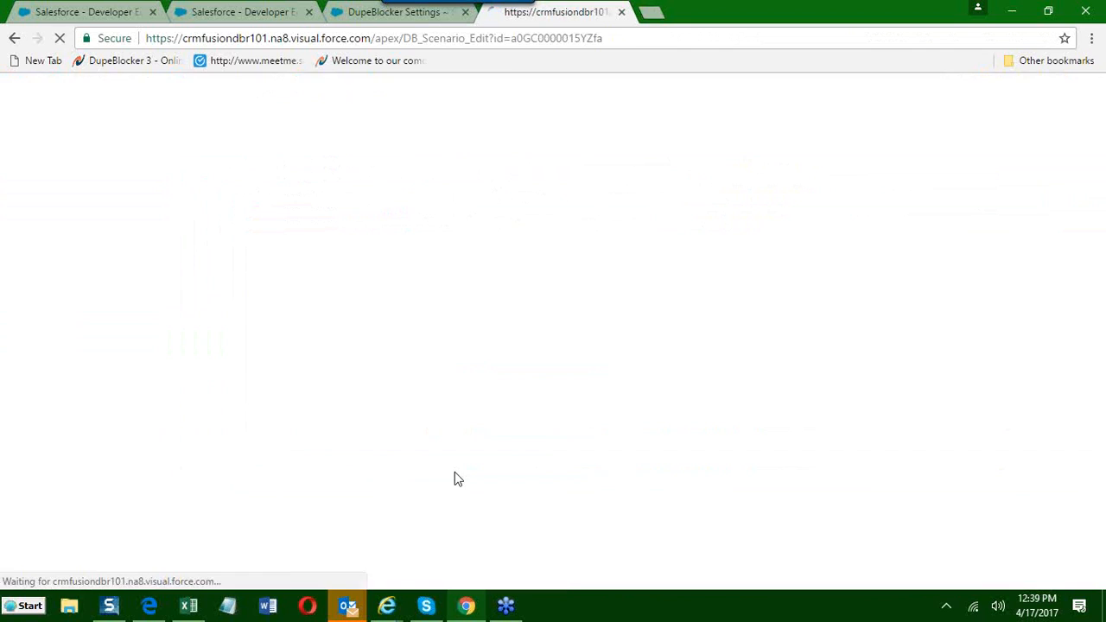
{"action": "scroll", "coordinate": [432, 455], "scroll_direction": "down", "scroll_amount": 1}
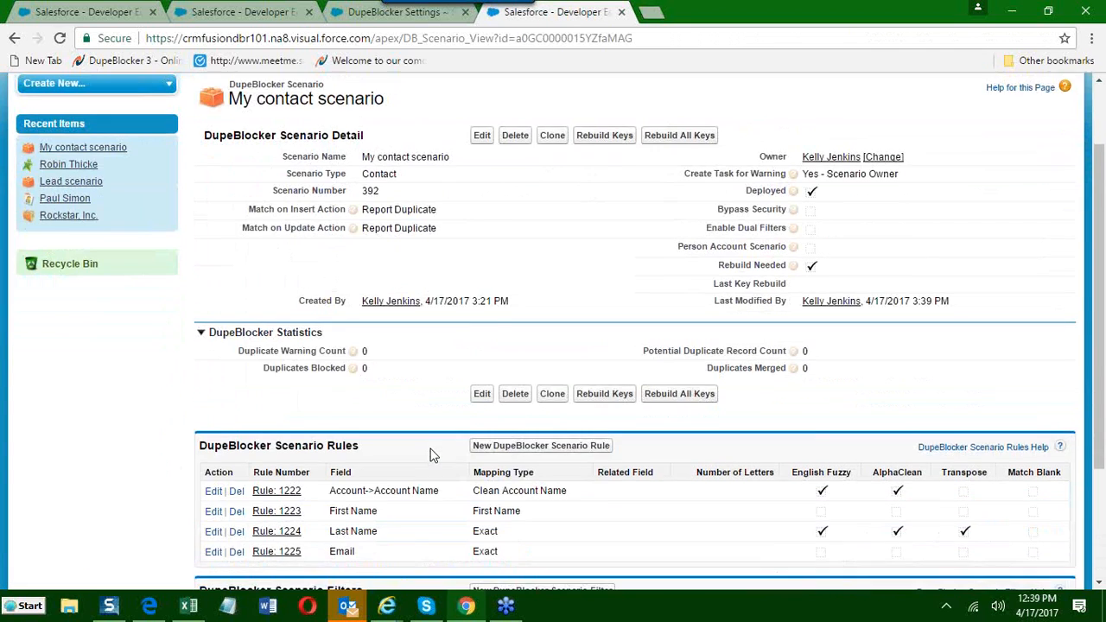
{"action": "scroll", "coordinate": [432, 455], "scroll_direction": "down", "scroll_amount": 2}
{"action": "scroll", "coordinate": [433, 455], "scroll_direction": "up", "scroll_amount": 3}
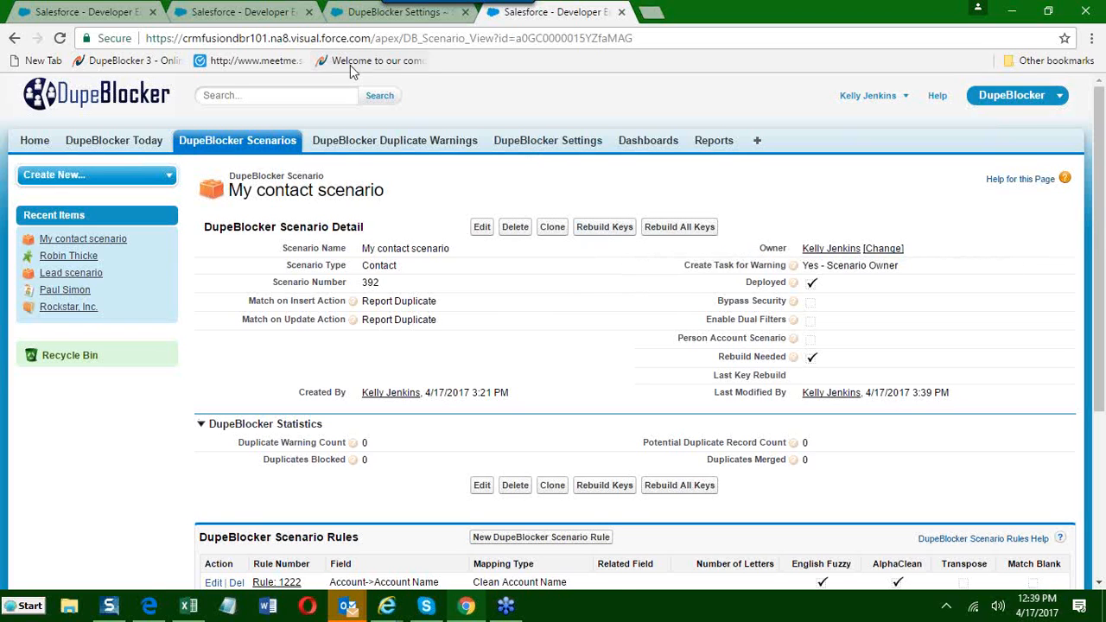
Edit the DupeBlocker general settings with Original as the Key Builder Type and save them.
{"action": "left_click", "coordinate": [359, 20]}
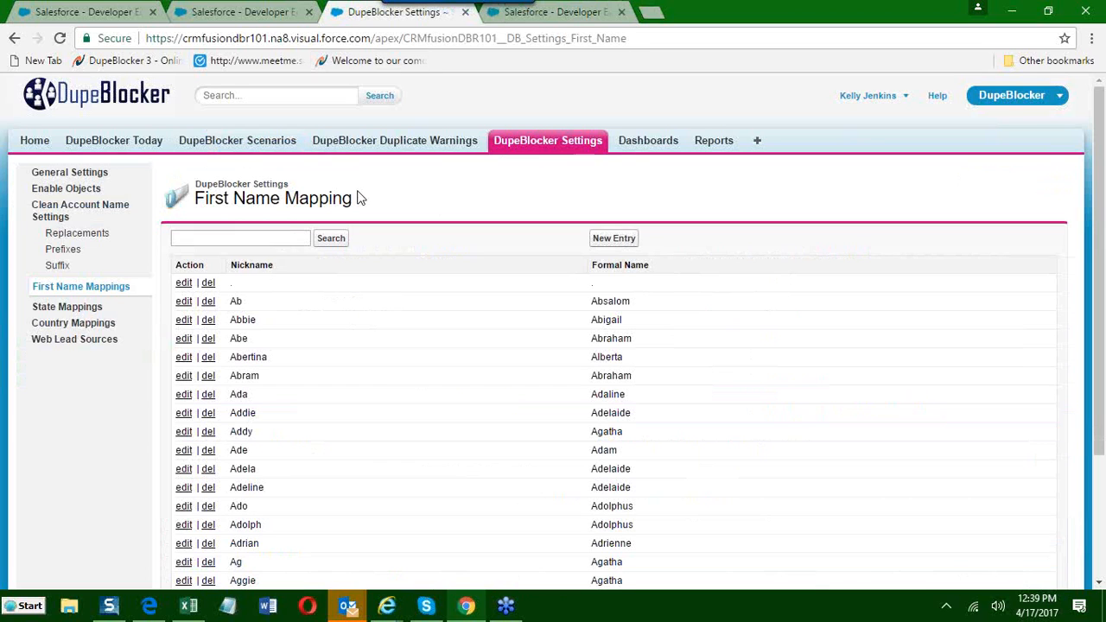
{"action": "left_click", "coordinate": [78, 173]}
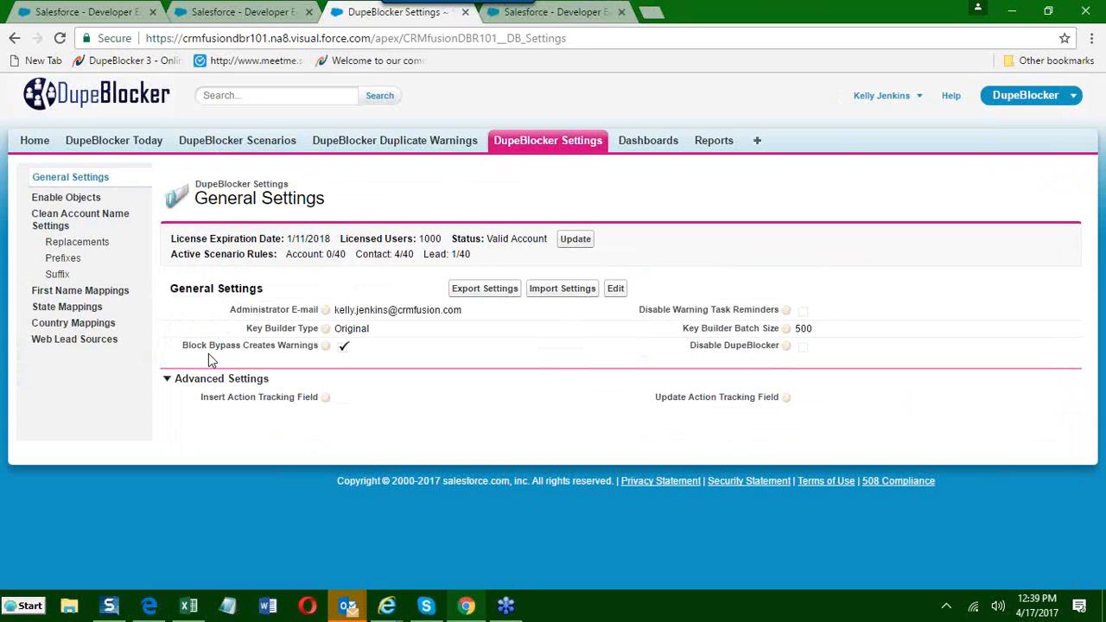
{"action": "left_click_drag", "start_coordinate": [246, 330], "coordinate": [345, 332]}
{"action": "left_click", "coordinate": [616, 288]}
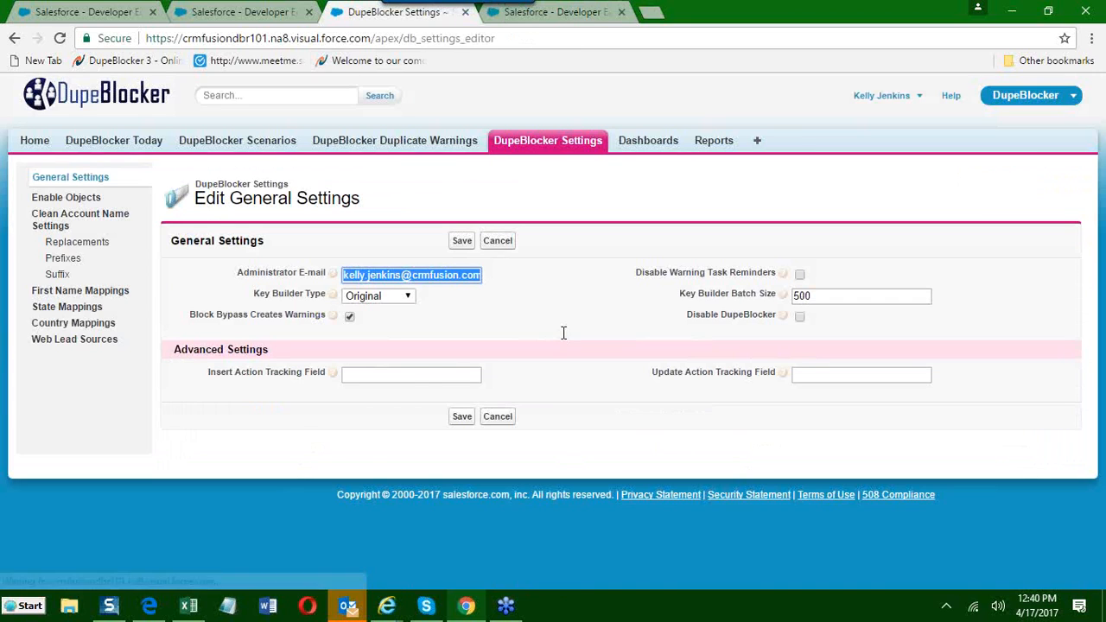
{"action": "left_click", "coordinate": [407, 297]}
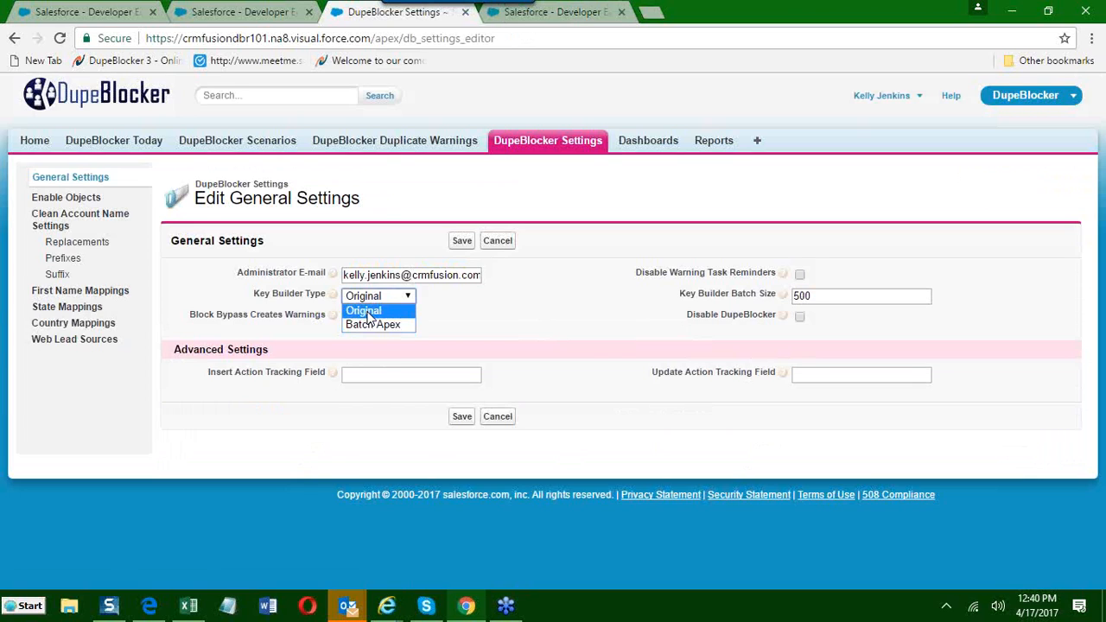
{"action": "left_click", "coordinate": [367, 313]}
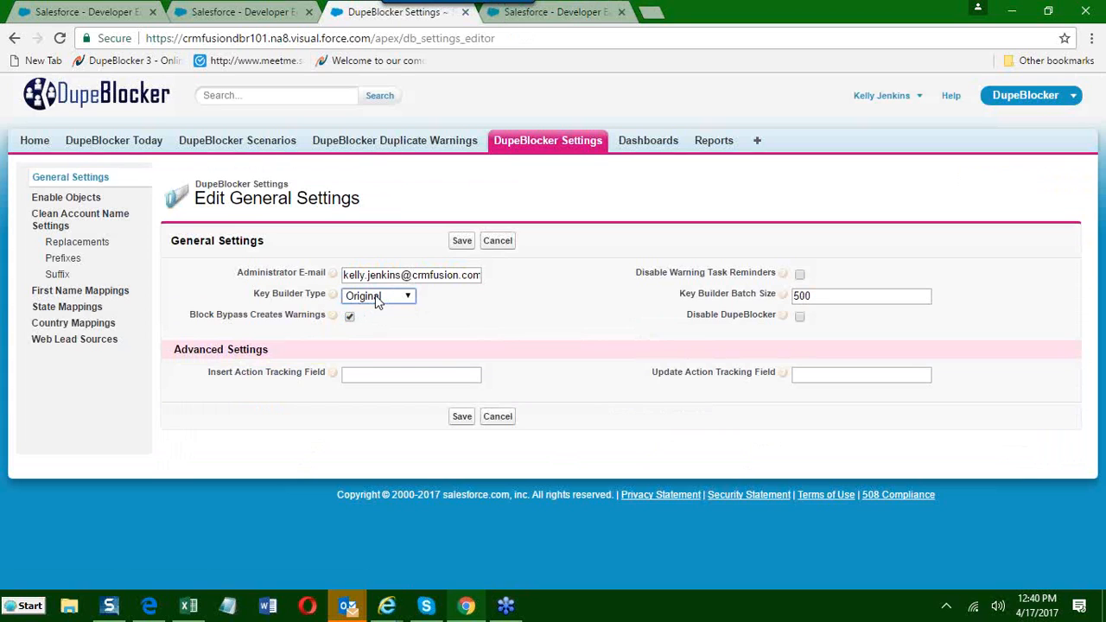
{"action": "left_click", "coordinate": [460, 418]}
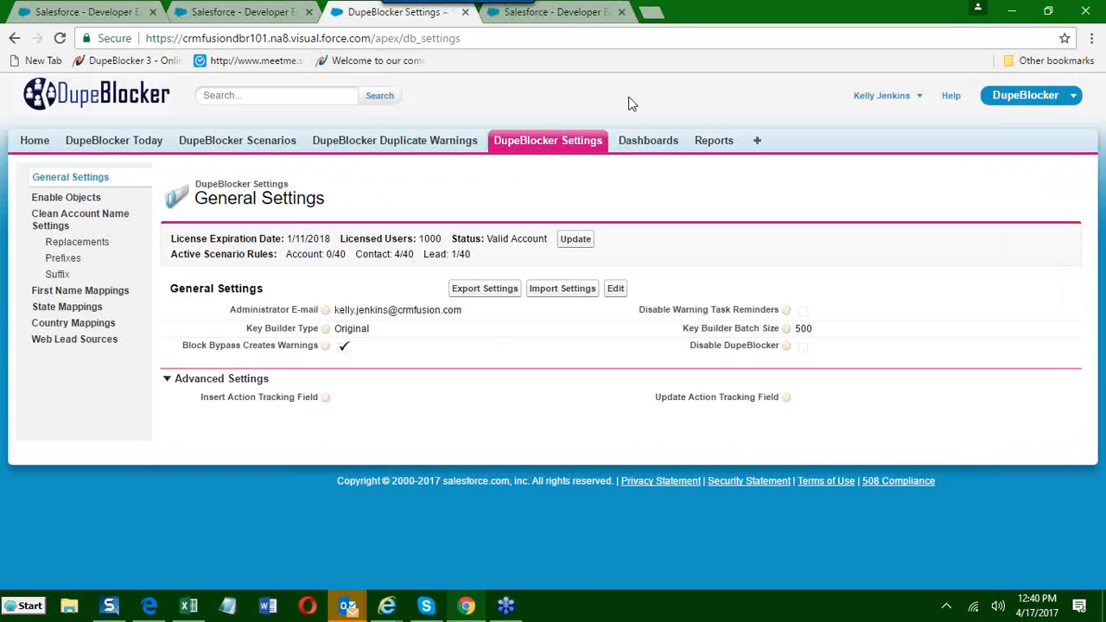
Return to the contact scenario, rebuild all matching keys, and close the completion dialog.
{"action": "left_click", "coordinate": [595, 18]}
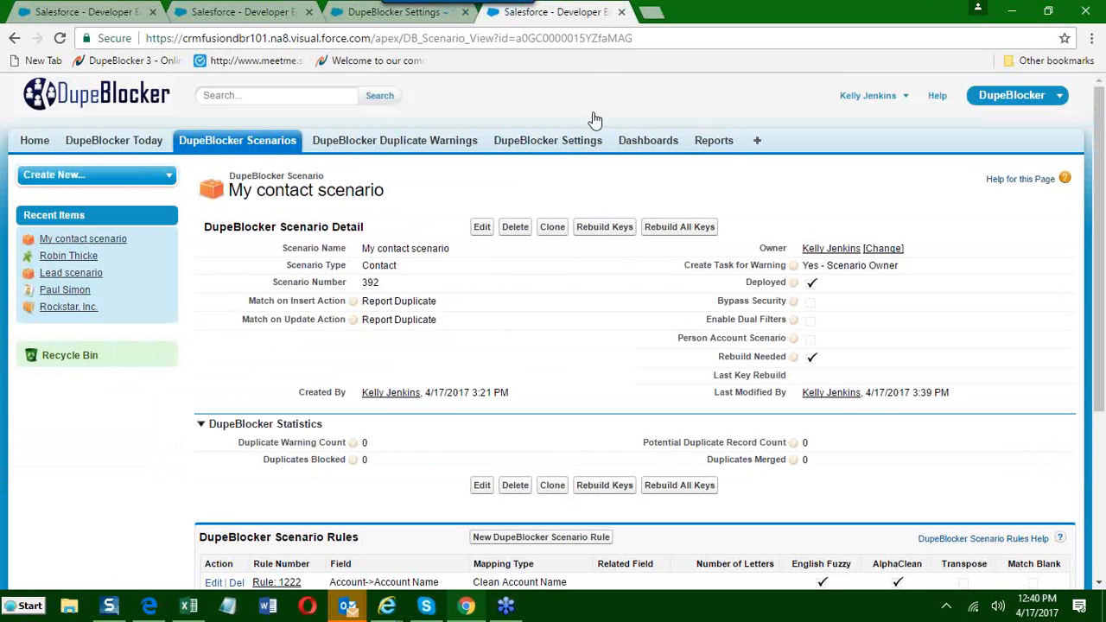
{"action": "left_click", "coordinate": [670, 234]}
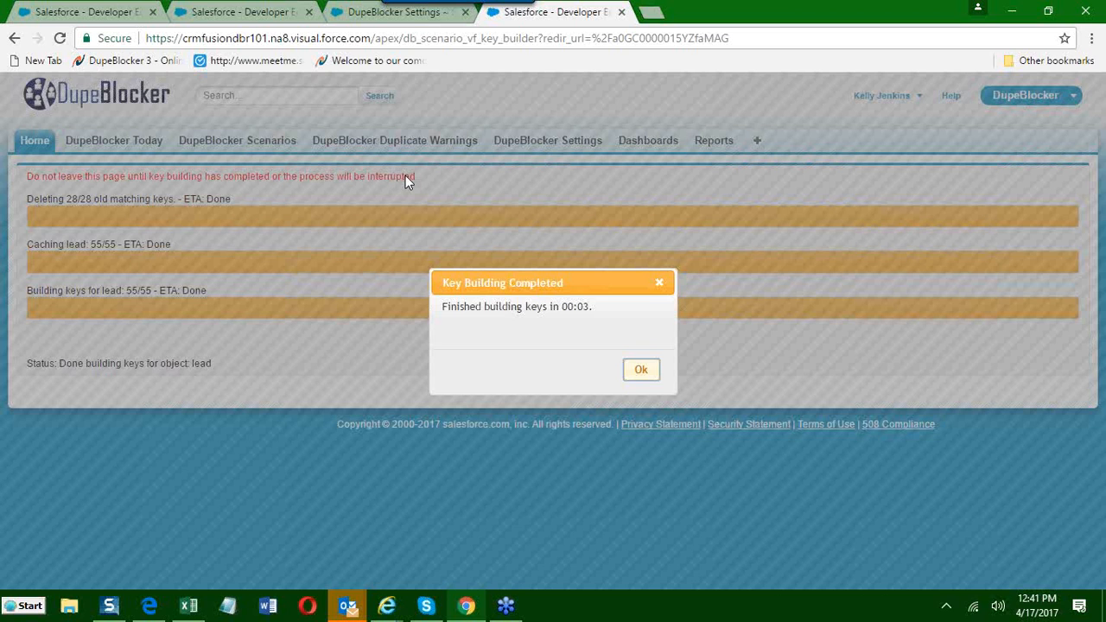
{"action": "left_click", "coordinate": [641, 371]}
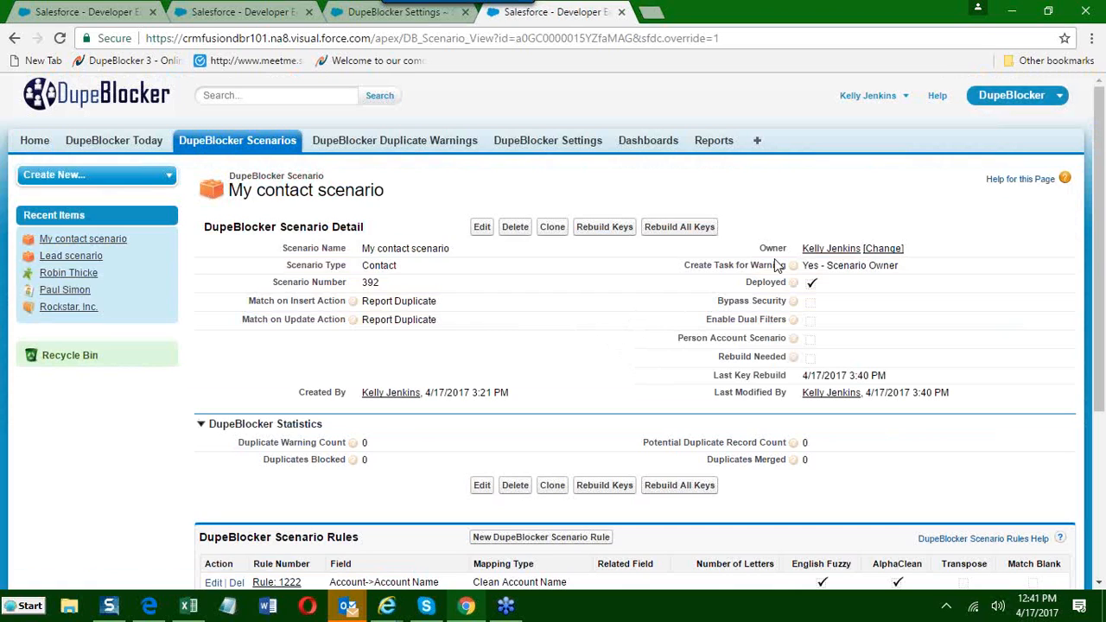
Open the Sales app in a separate browser tab and switch to it.
{"action": "left_click", "coordinate": [1011, 102]}
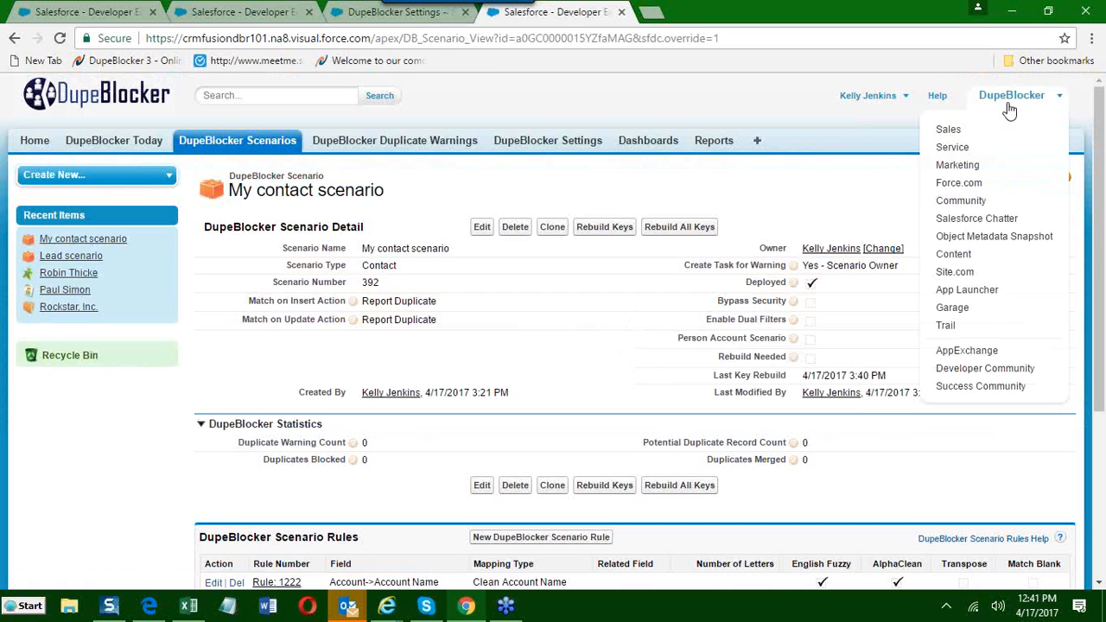
{"action": "right_click", "coordinate": [948, 131]}
{"action": "left_click", "coordinate": [960, 143]}
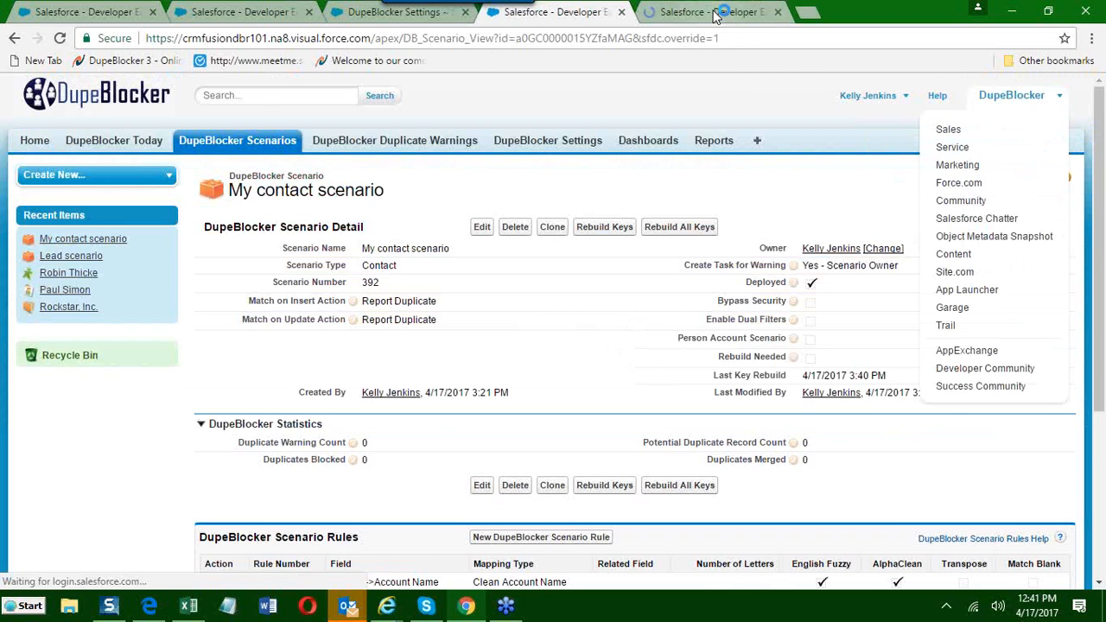
{"action": "left_click", "coordinate": [716, 14]}
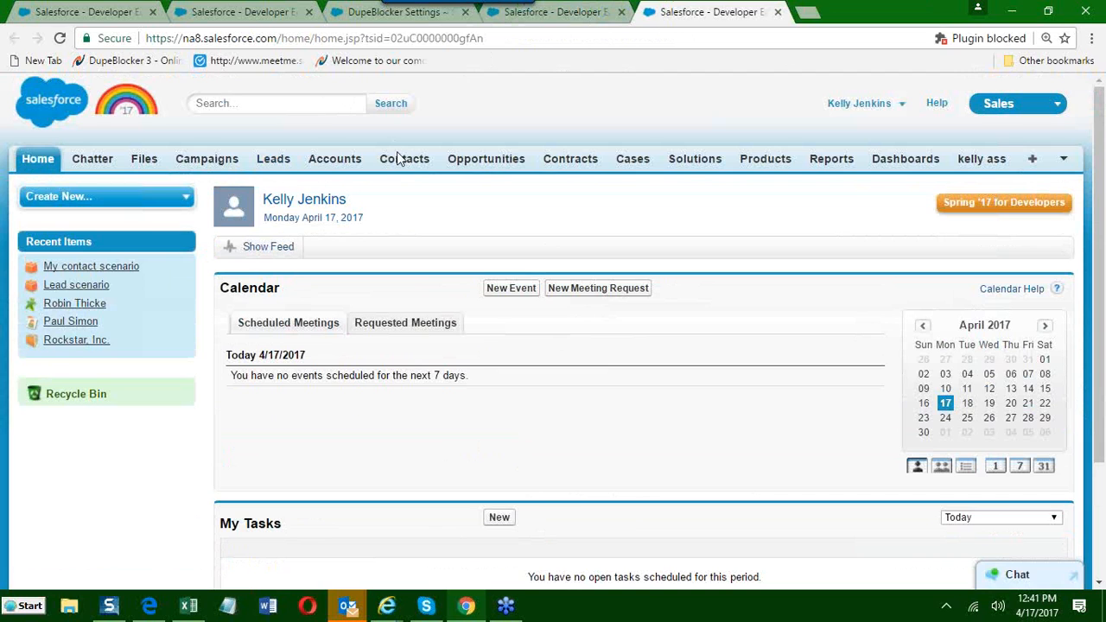
Look through the recent contacts in the Sales app and start a new contact record.
{"action": "left_click", "coordinate": [399, 159]}
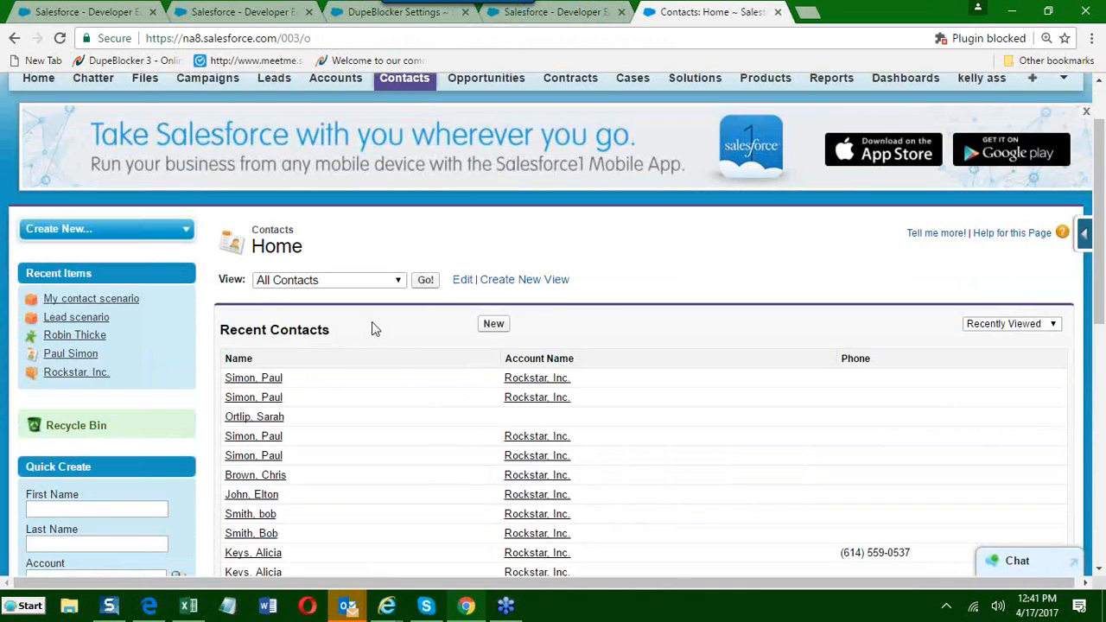
{"action": "scroll", "coordinate": [372, 327], "scroll_direction": "down", "scroll_amount": 1}
{"action": "scroll", "coordinate": [390, 299], "scroll_direction": "down", "scroll_amount": 1}
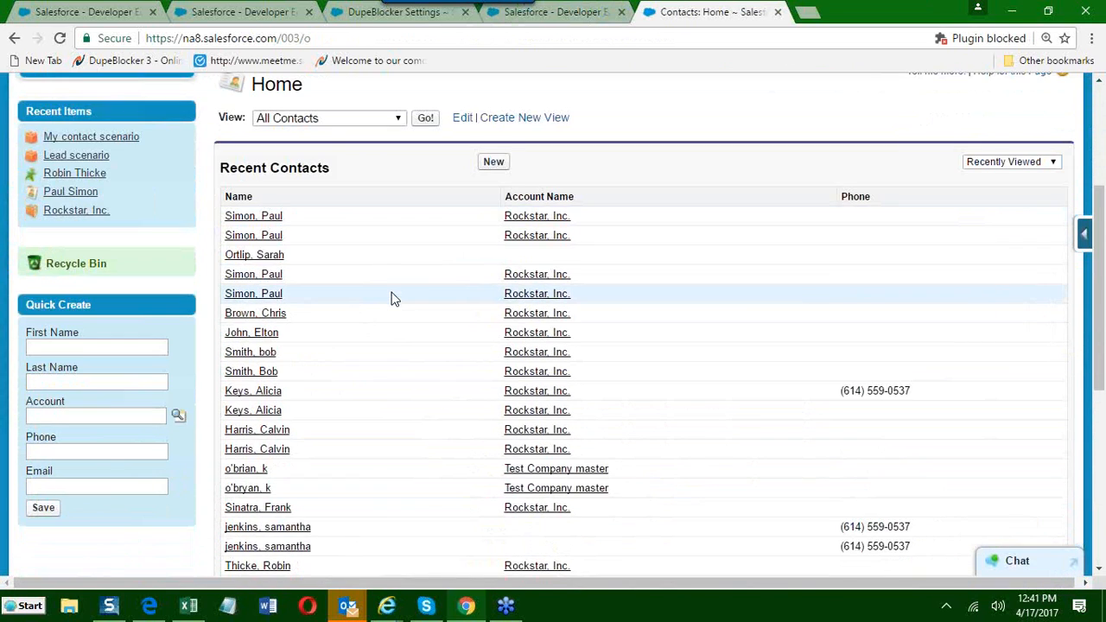
{"action": "scroll", "coordinate": [392, 300], "scroll_direction": "down", "scroll_amount": 1}
{"action": "scroll", "coordinate": [393, 299], "scroll_direction": "down", "scroll_amount": 1}
{"action": "scroll", "coordinate": [497, 223], "scroll_direction": "up", "scroll_amount": 3}
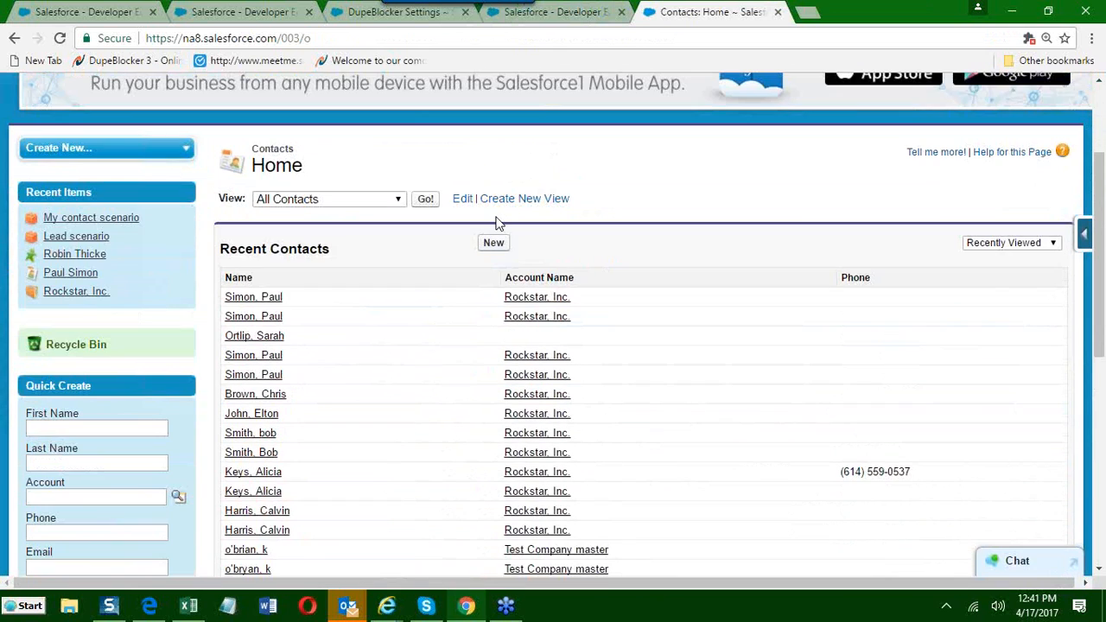
{"action": "left_click", "coordinate": [493, 243]}
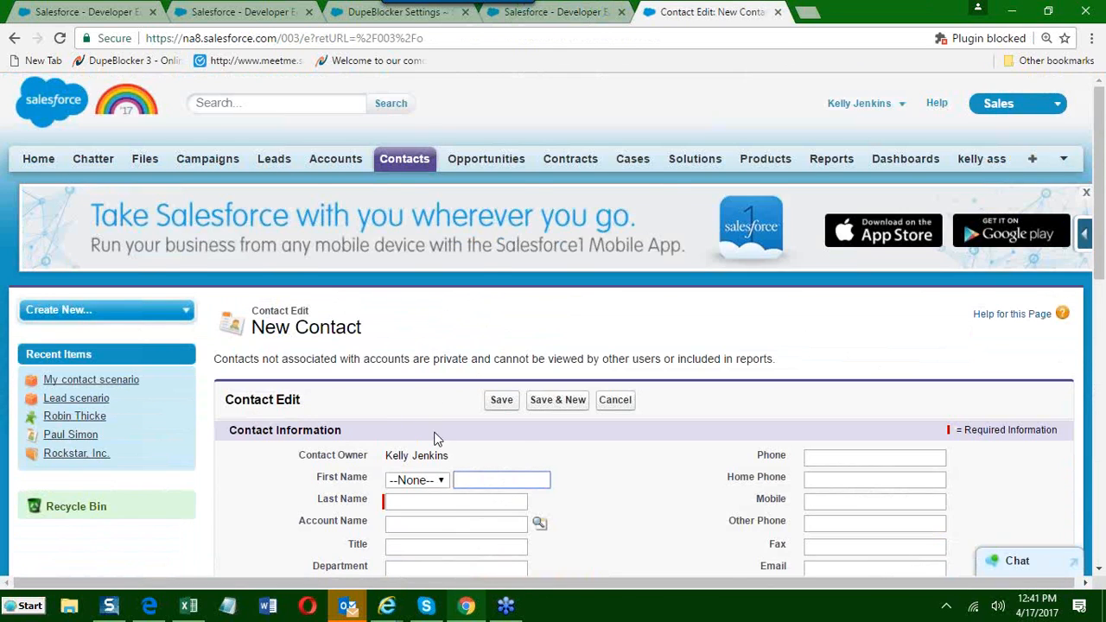
Enter the new contact's first and last name.
{"action": "scroll", "coordinate": [436, 439], "scroll_direction": "down", "scroll_amount": 1}
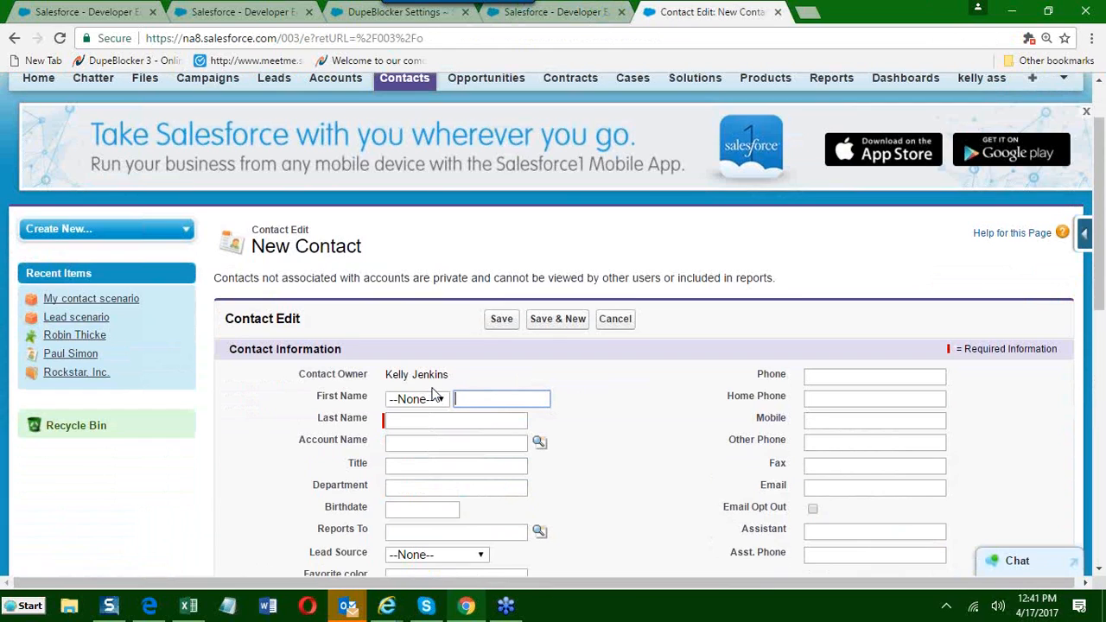
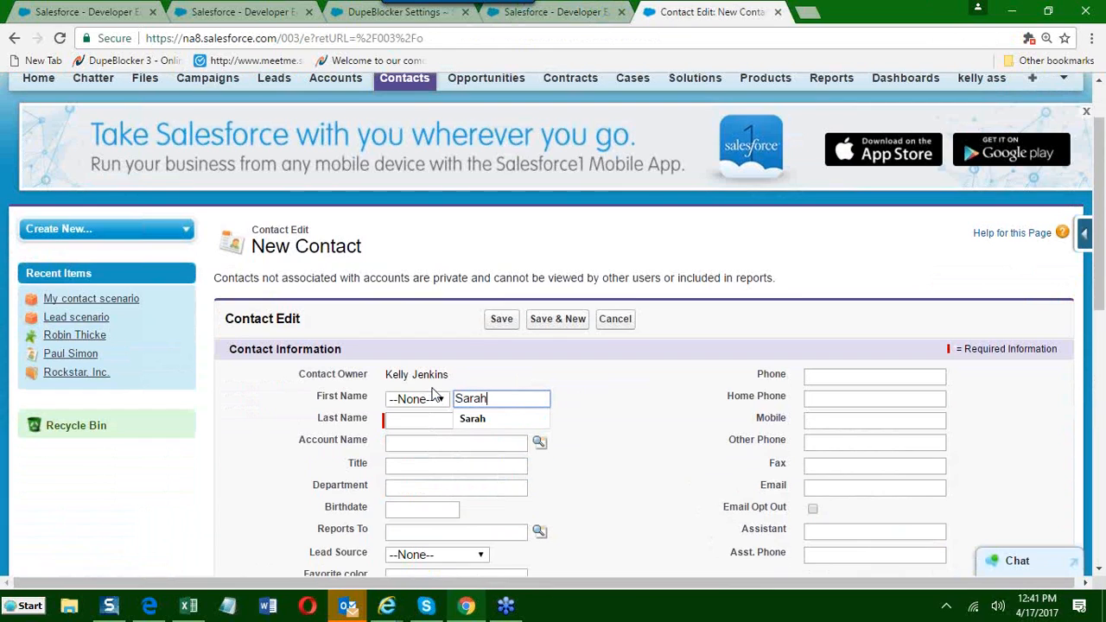
{"action": "key", "text": "Tab"}
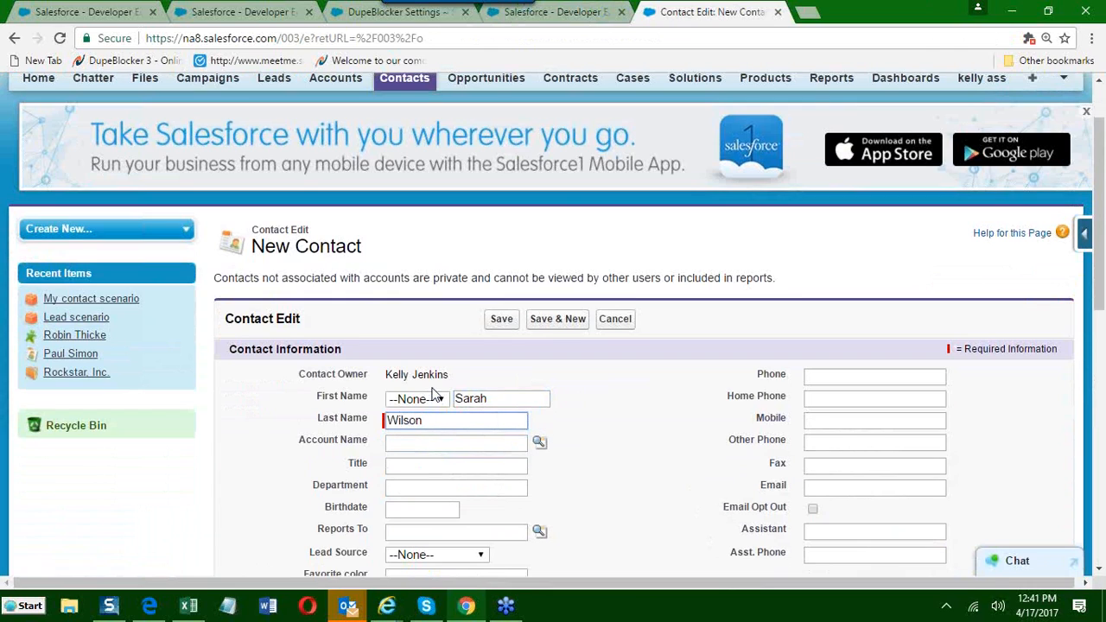
Look up the CRMfusion account for the new contact and select the first matching account.
{"action": "left_click", "coordinate": [441, 445]}
{"action": "type", "text": "CRMfusion"}
{"action": "left_click", "coordinate": [467, 468]}
{"action": "left_click", "coordinate": [539, 443]}
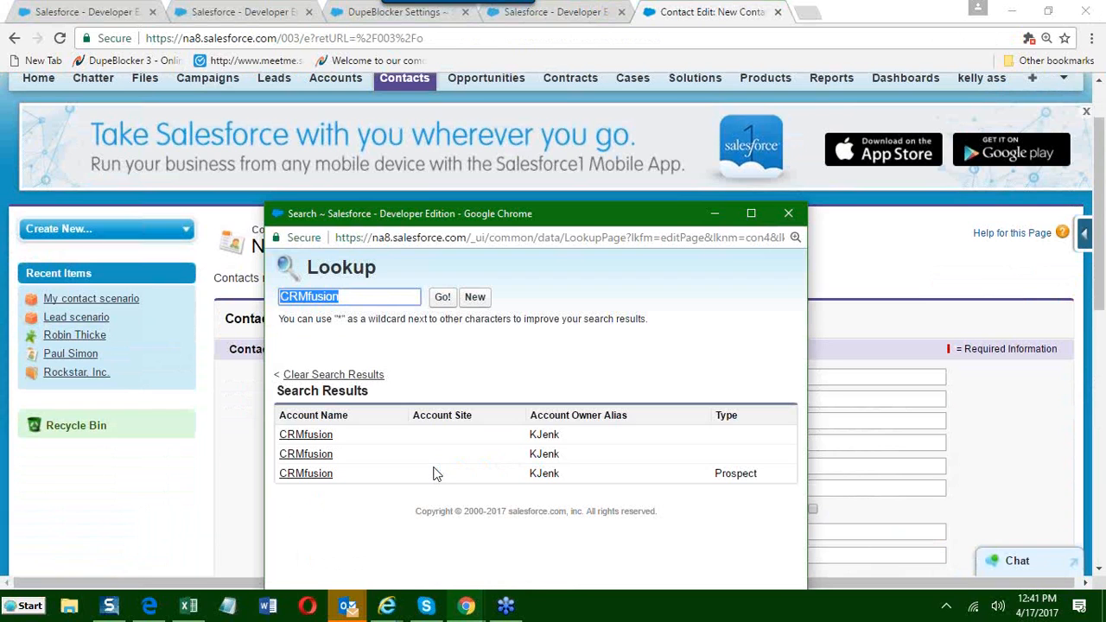
{"action": "left_click", "coordinate": [294, 440]}
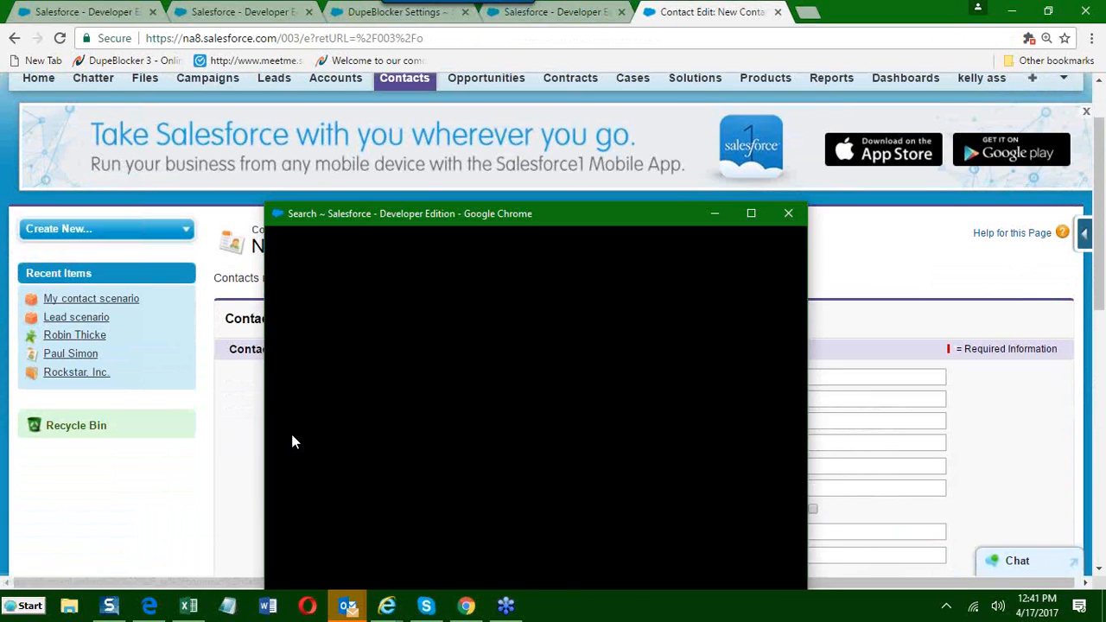
Fill in the new contact's e-mail address and save the contact record.
{"action": "scroll", "coordinate": [608, 483], "scroll_direction": "down", "scroll_amount": 2}
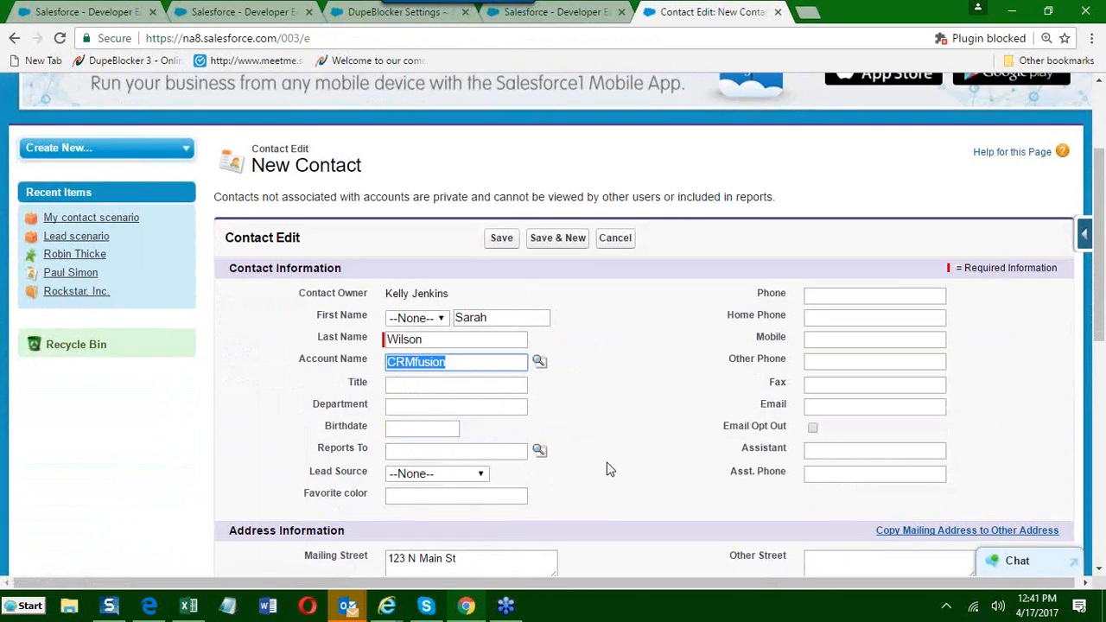
{"action": "left_click", "coordinate": [823, 327]}
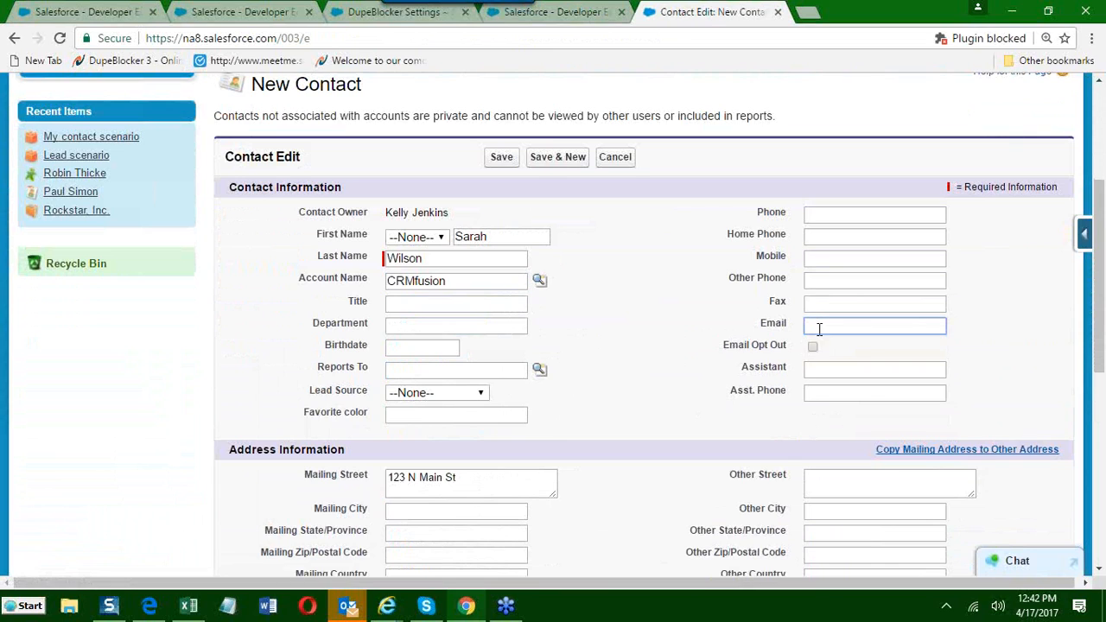
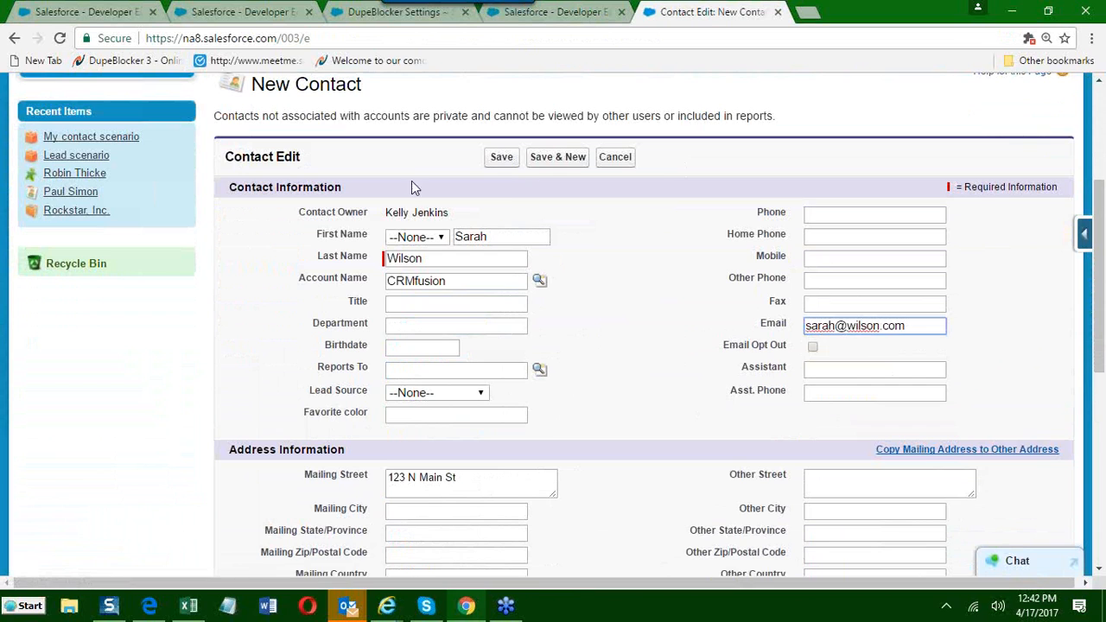
{"action": "left_click", "coordinate": [498, 160]}
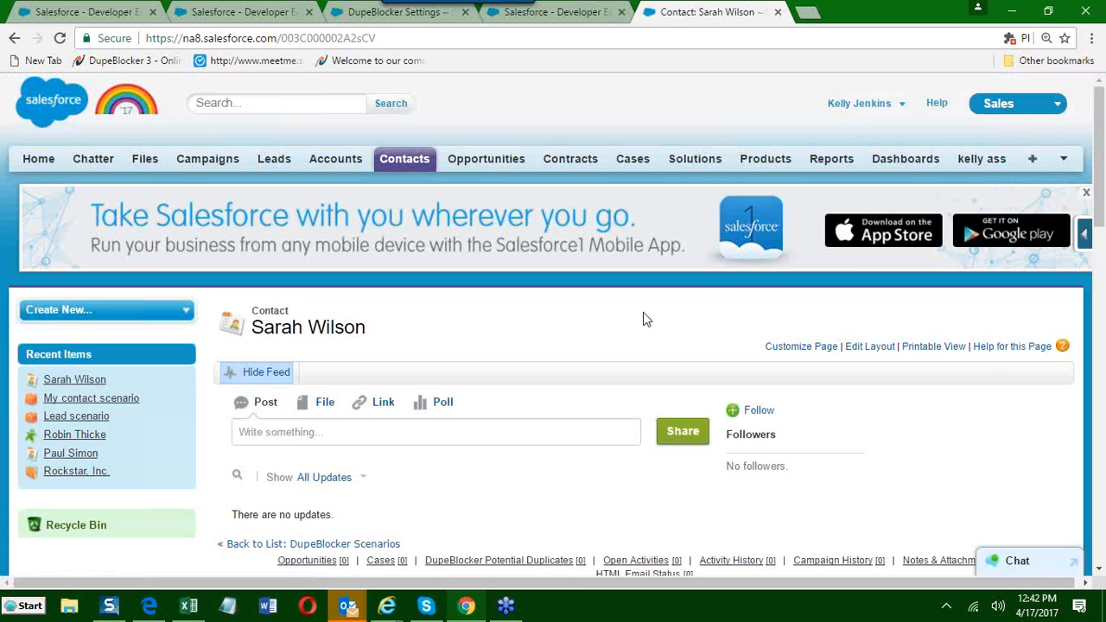
Clone the saved contact with today's date as its birthdate and save the copy.
{"action": "scroll", "coordinate": [609, 317], "scroll_direction": "down", "scroll_amount": 5}
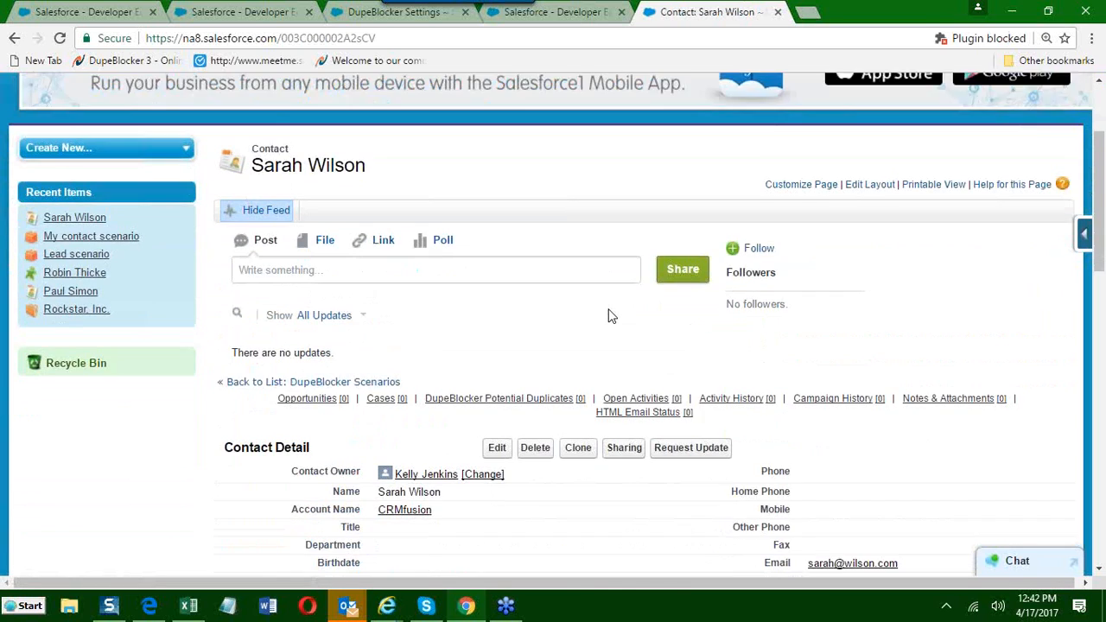
{"action": "scroll", "coordinate": [608, 316], "scroll_direction": "down", "scroll_amount": 1}
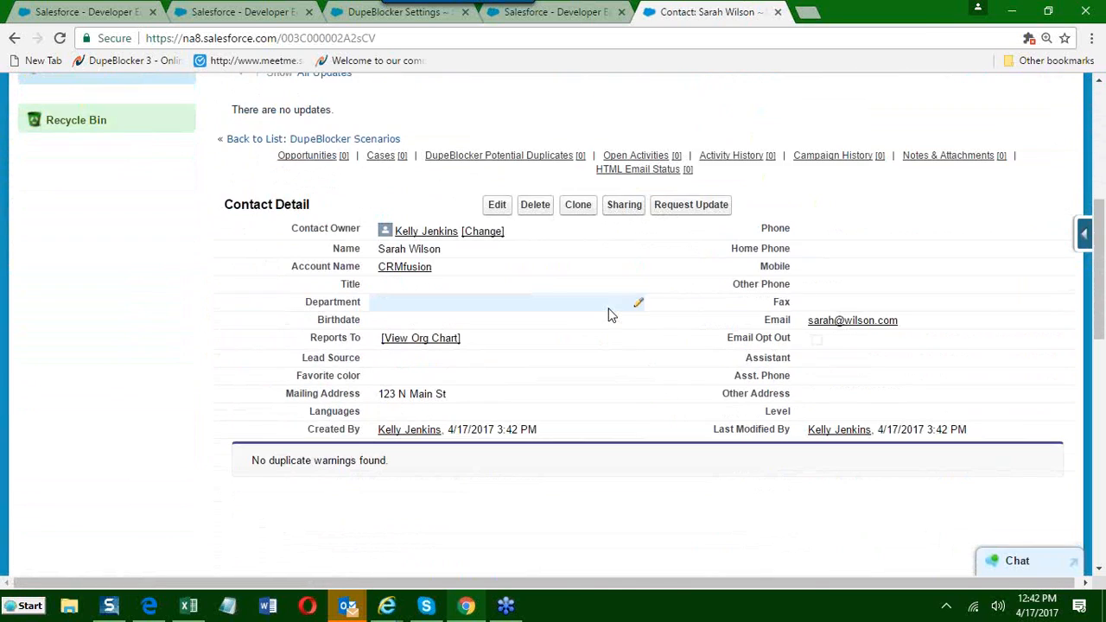
{"action": "left_click", "coordinate": [576, 208]}
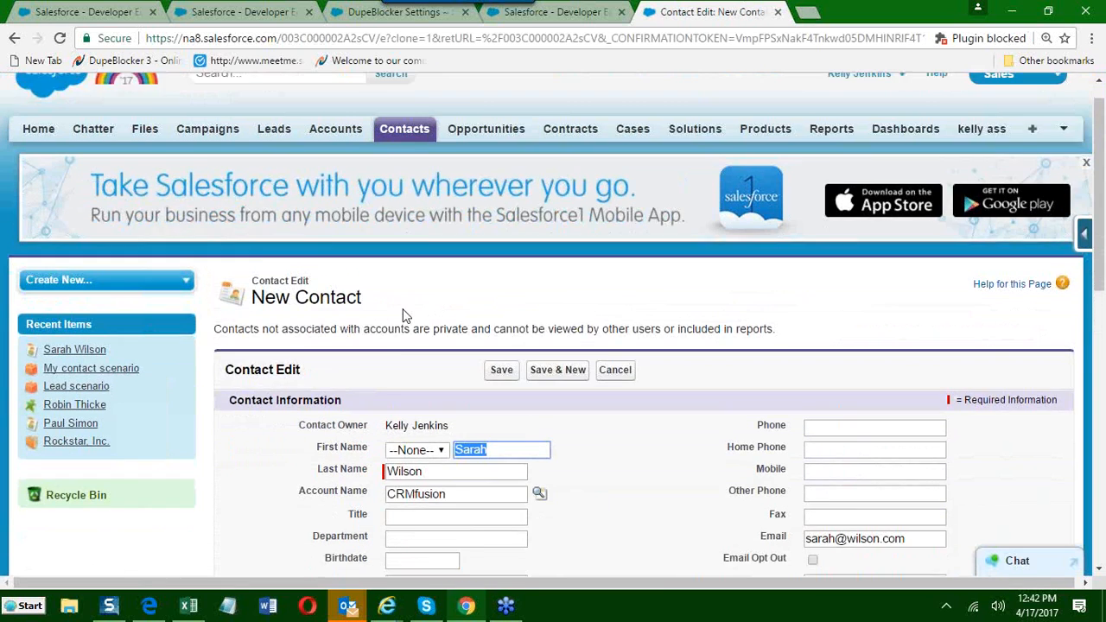
{"action": "scroll", "coordinate": [316, 316], "scroll_direction": "down", "scroll_amount": 2}
{"action": "scroll", "coordinate": [320, 318], "scroll_direction": "down", "scroll_amount": 1}
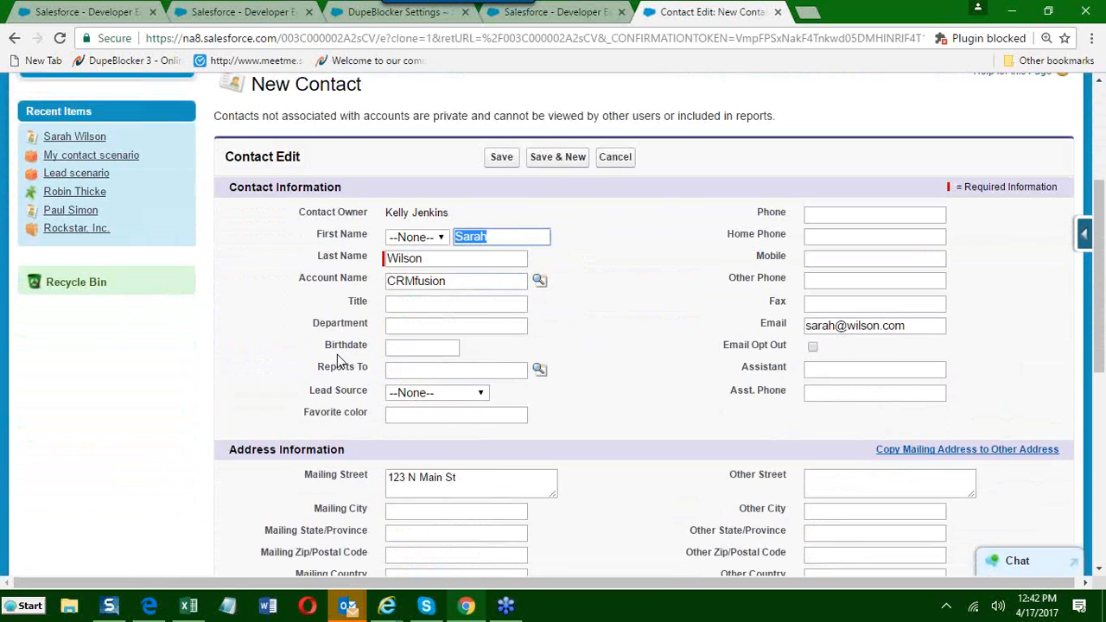
{"action": "left_click", "coordinate": [395, 348]}
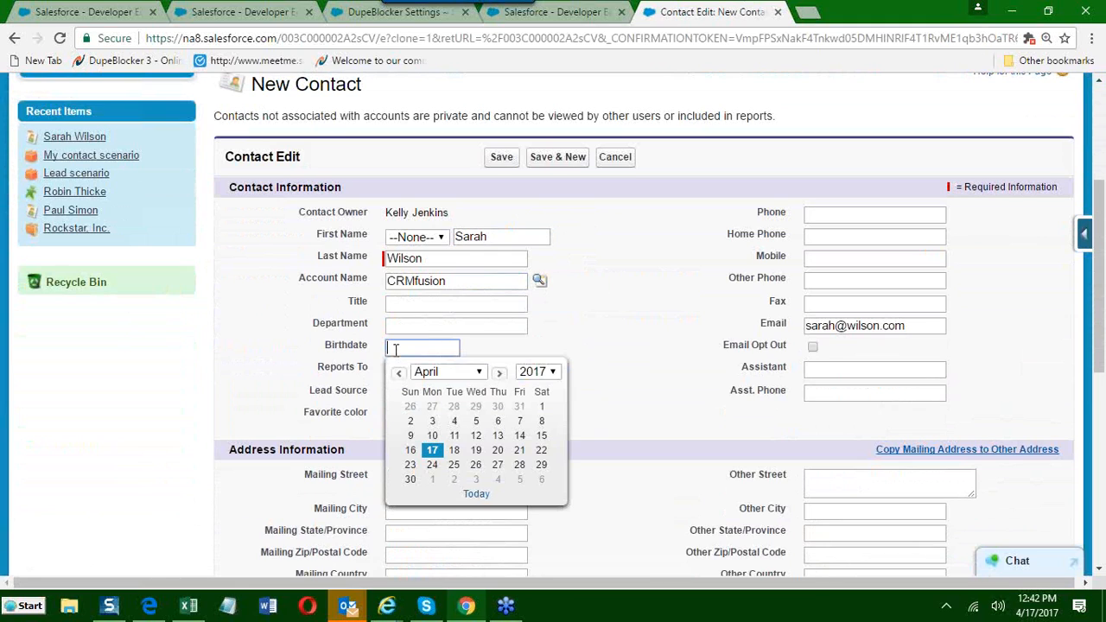
{"action": "left_click", "coordinate": [433, 451]}
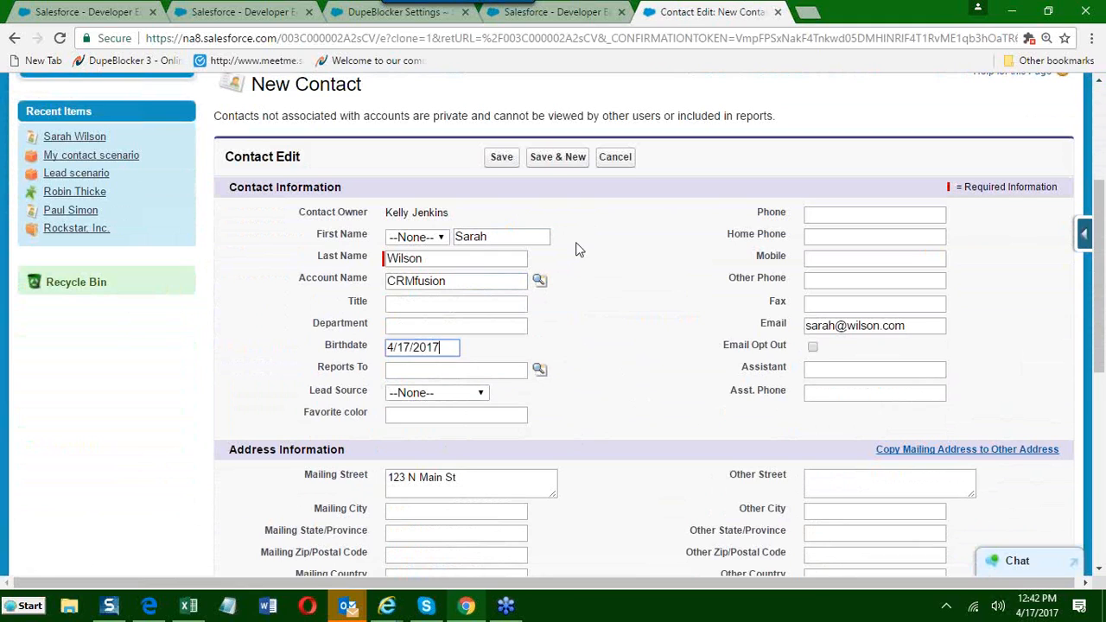
{"action": "left_click", "coordinate": [501, 159]}
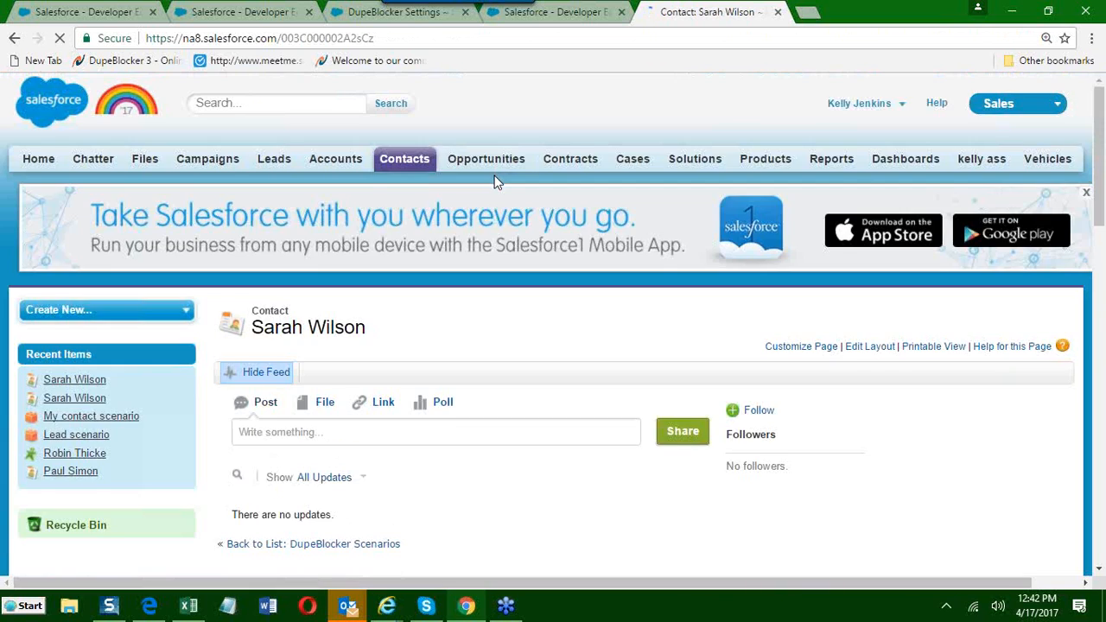
Review the cloned contact's name, details and Duplicate Contacts section.
{"action": "scroll", "coordinate": [495, 175], "scroll_direction": "down", "scroll_amount": 1}
{"action": "scroll", "coordinate": [495, 175], "scroll_direction": "down", "scroll_amount": 4}
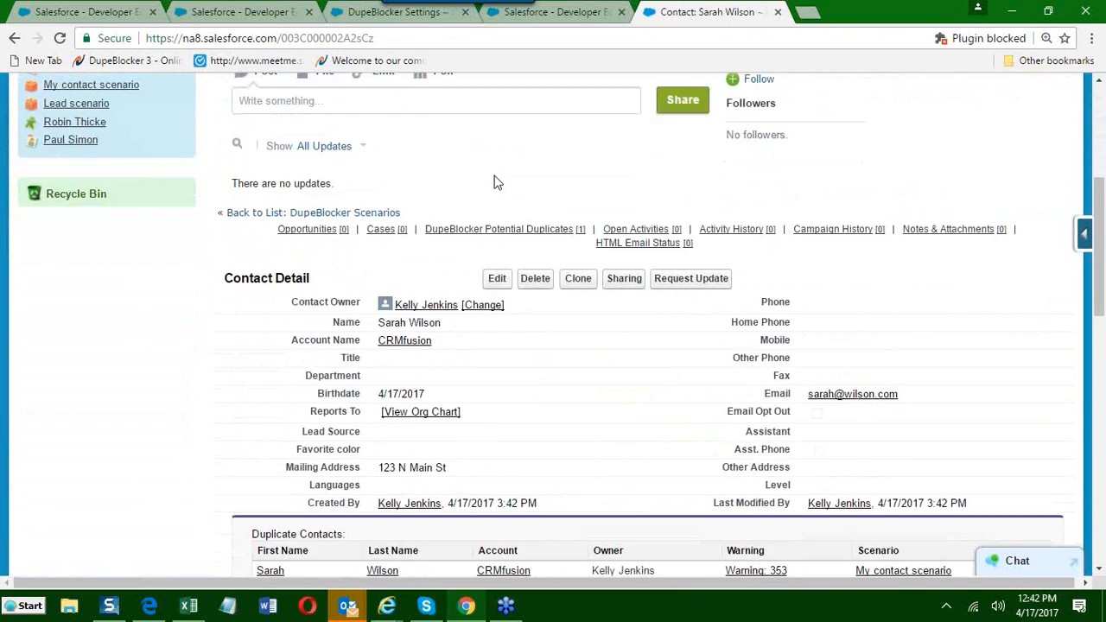
{"action": "double_click", "coordinate": [440, 321]}
{"action": "left_click_drag", "start_coordinate": [441, 322], "coordinate": [373, 319]}
{"action": "scroll", "coordinate": [354, 337], "scroll_direction": "up", "scroll_amount": 5}
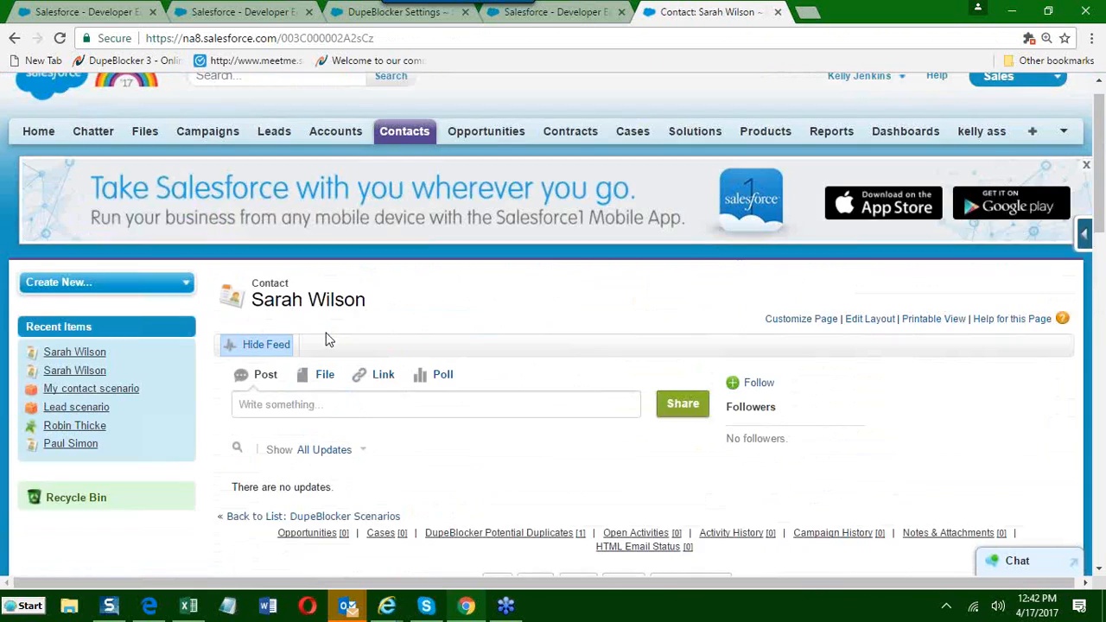
Search for the contact by name and open the first matching contact record.
{"action": "left_click", "coordinate": [226, 108]}
{"action": "type", "text": "sarah wi"}
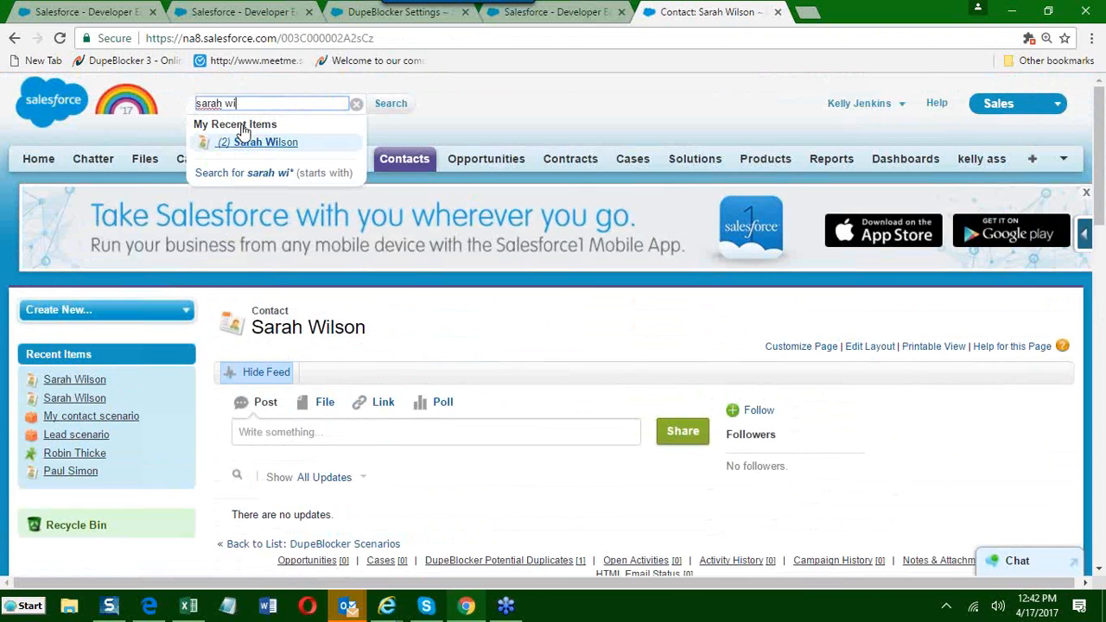
{"action": "left_click", "coordinate": [242, 140]}
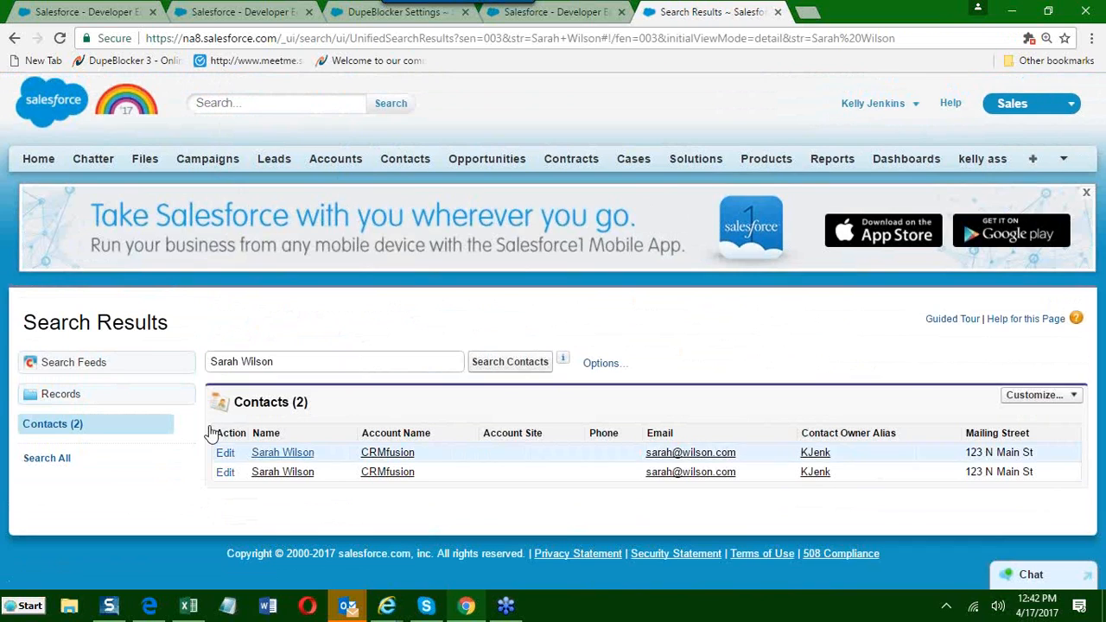
{"action": "left_click", "coordinate": [286, 456]}
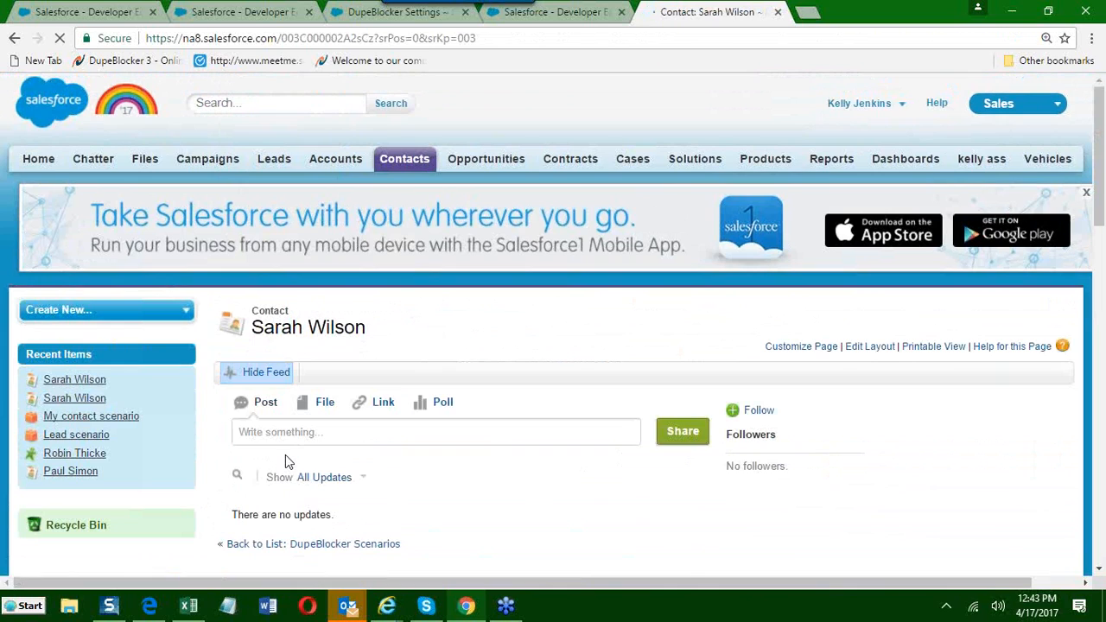
Move the reminder window out of the way and open the warning listed under the contact's Duplicate Contacts.
{"action": "scroll", "coordinate": [284, 451], "scroll_direction": "down", "scroll_amount": 1}
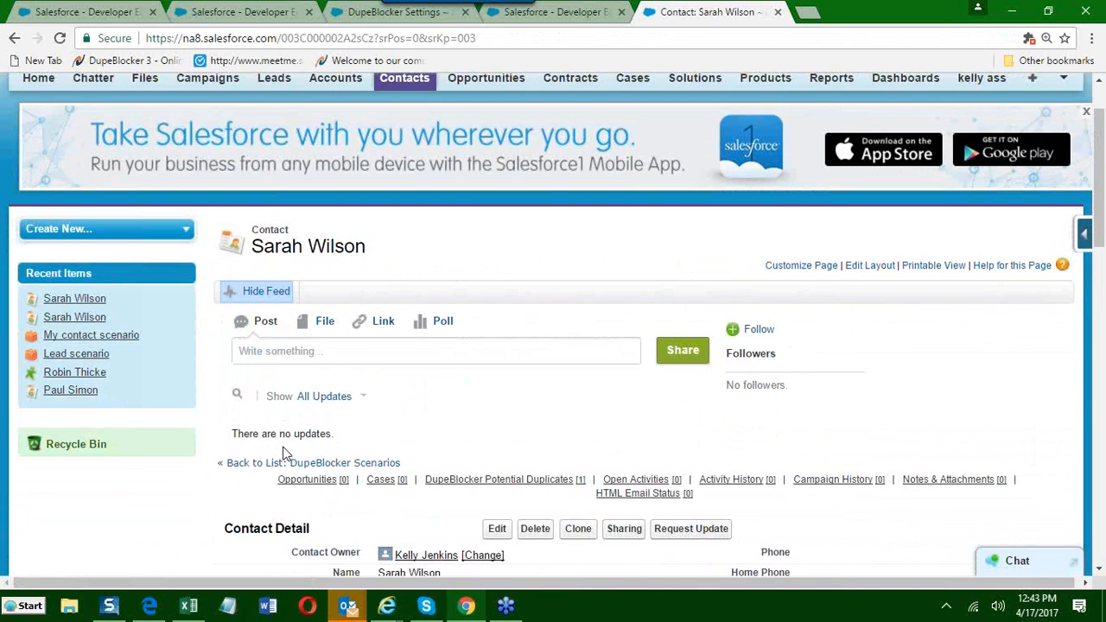
{"action": "scroll", "coordinate": [287, 453], "scroll_direction": "down", "scroll_amount": 5}
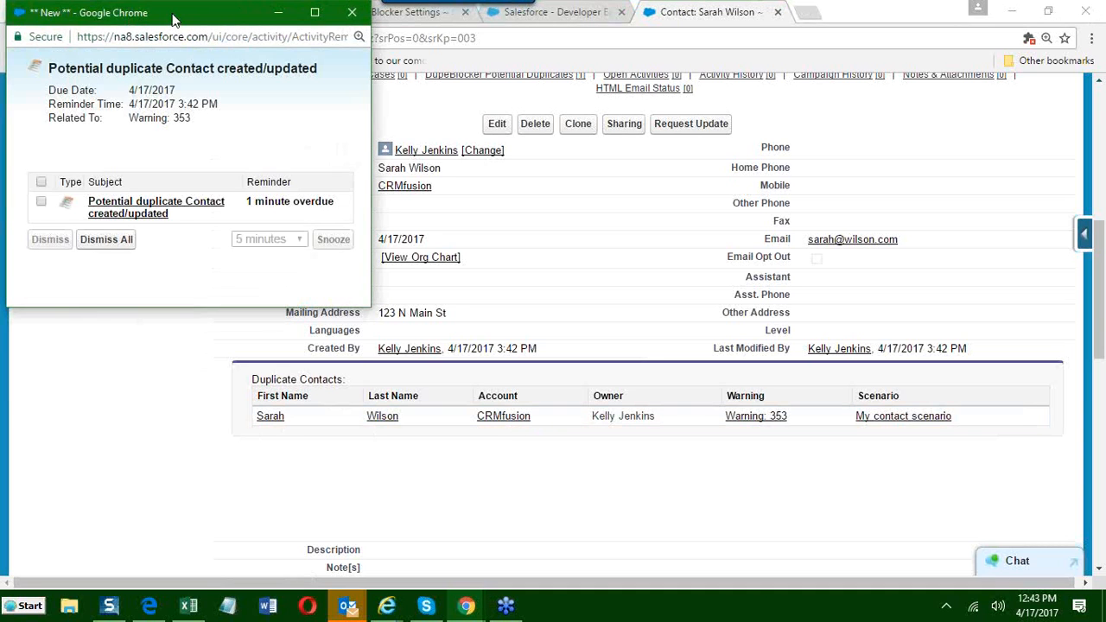
{"action": "left_click_drag", "start_coordinate": [176, 14], "coordinate": [150, 121]}
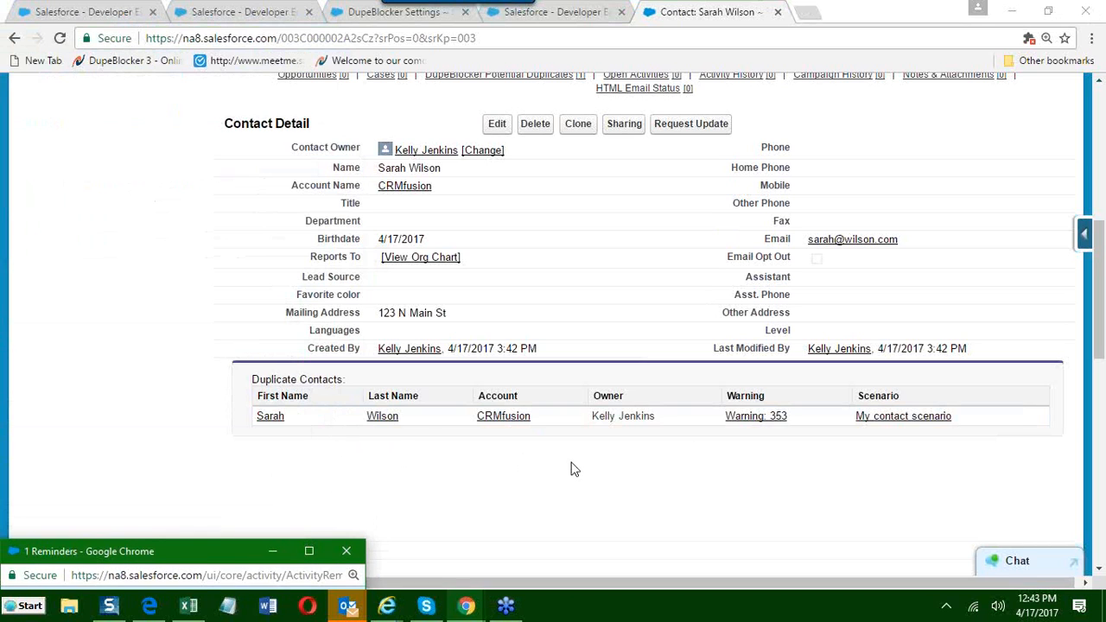
{"action": "left_click", "coordinate": [770, 420]}
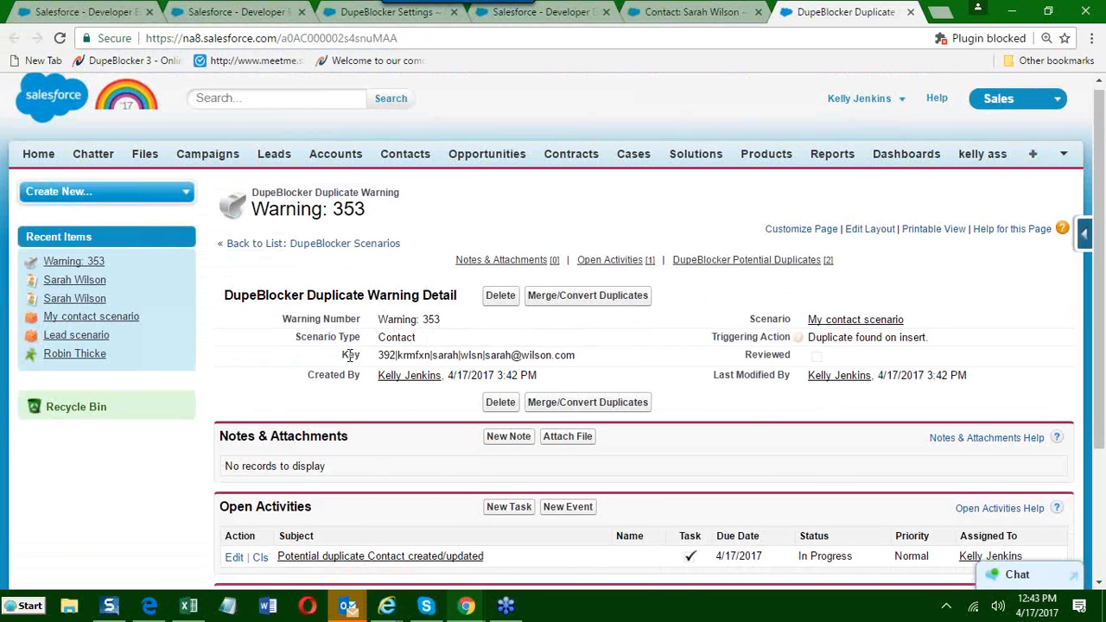
{"action": "scroll", "coordinate": [389, 356], "scroll_direction": "down", "scroll_amount": 3}
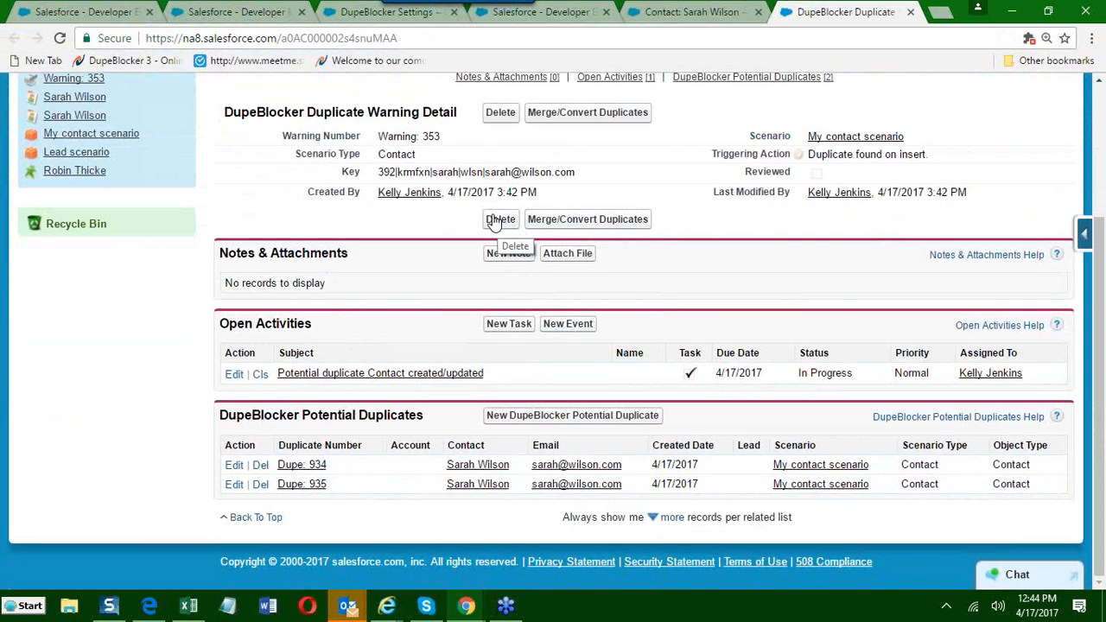
Examine the parts of the Key value in the duplicate warning's details, including its leading number.
{"action": "left_click_drag", "start_coordinate": [337, 171], "coordinate": [362, 171]}
{"action": "left_click", "coordinate": [334, 216]}
{"action": "double_click", "coordinate": [397, 174]}
{"action": "left_click_drag", "start_coordinate": [398, 174], "coordinate": [482, 173]}
{"action": "left_click", "coordinate": [482, 174]}
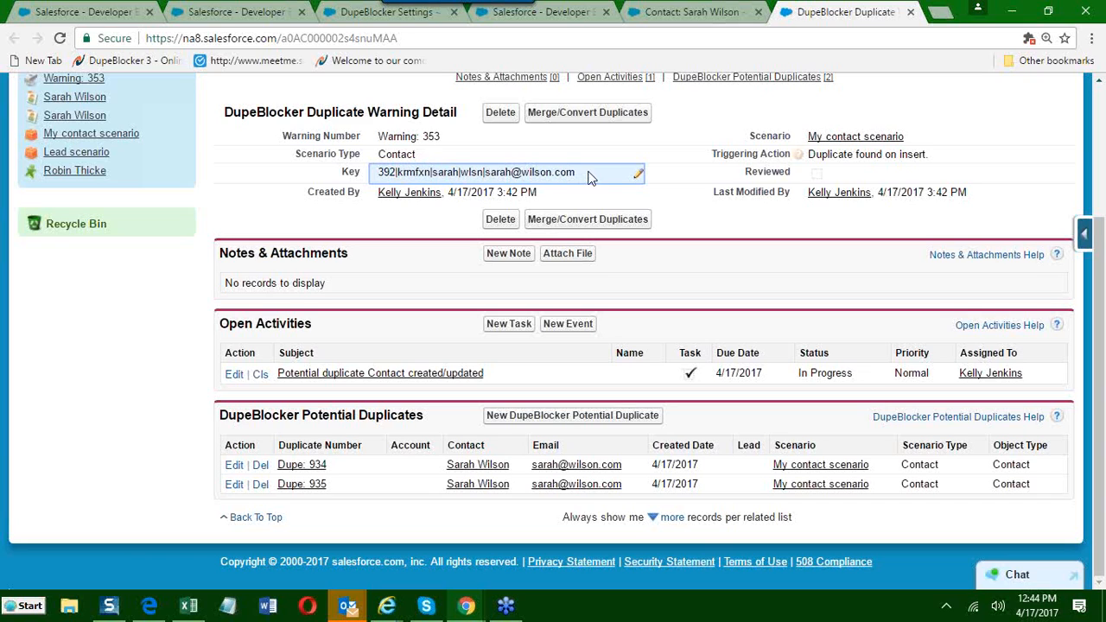
{"action": "left_click_drag", "start_coordinate": [574, 173], "coordinate": [403, 175]}
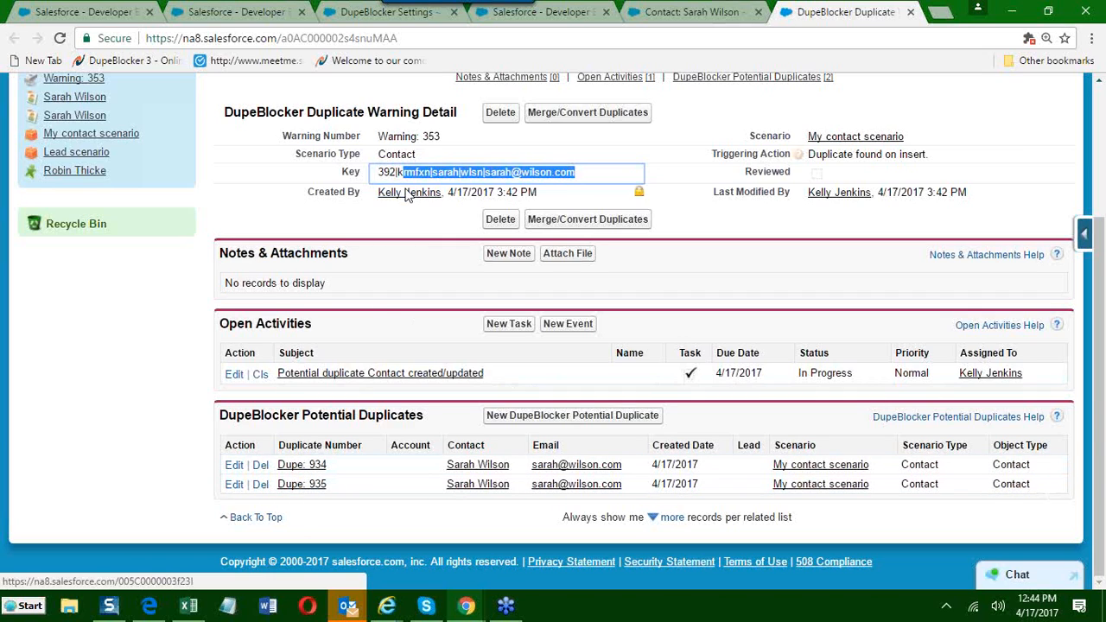
{"action": "left_click", "coordinate": [407, 178]}
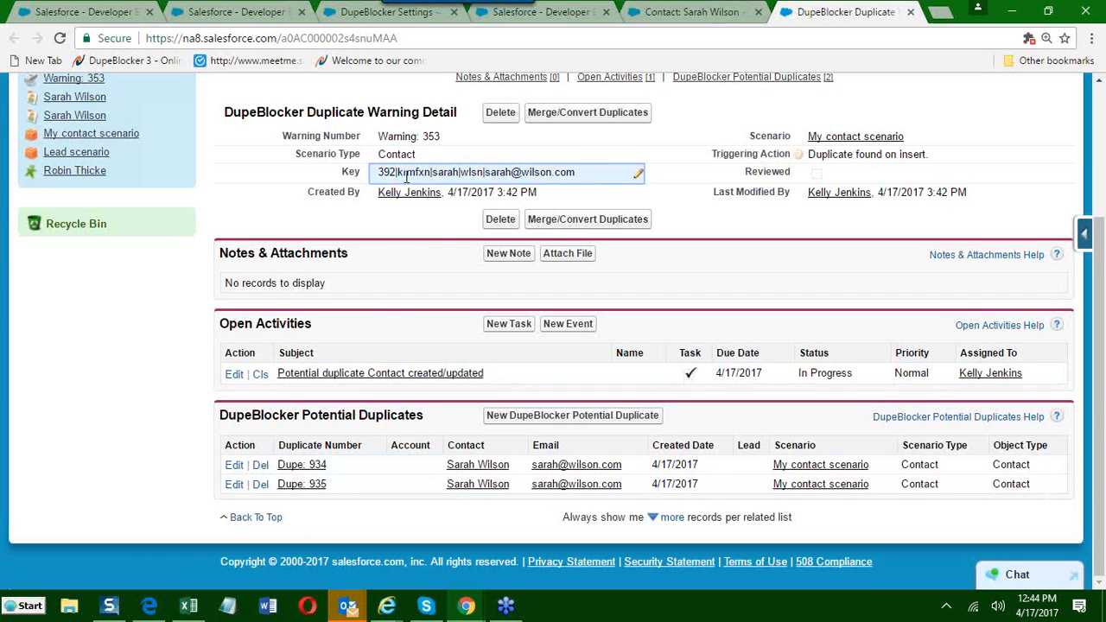
{"action": "left_click_drag", "start_coordinate": [379, 176], "coordinate": [395, 176]}
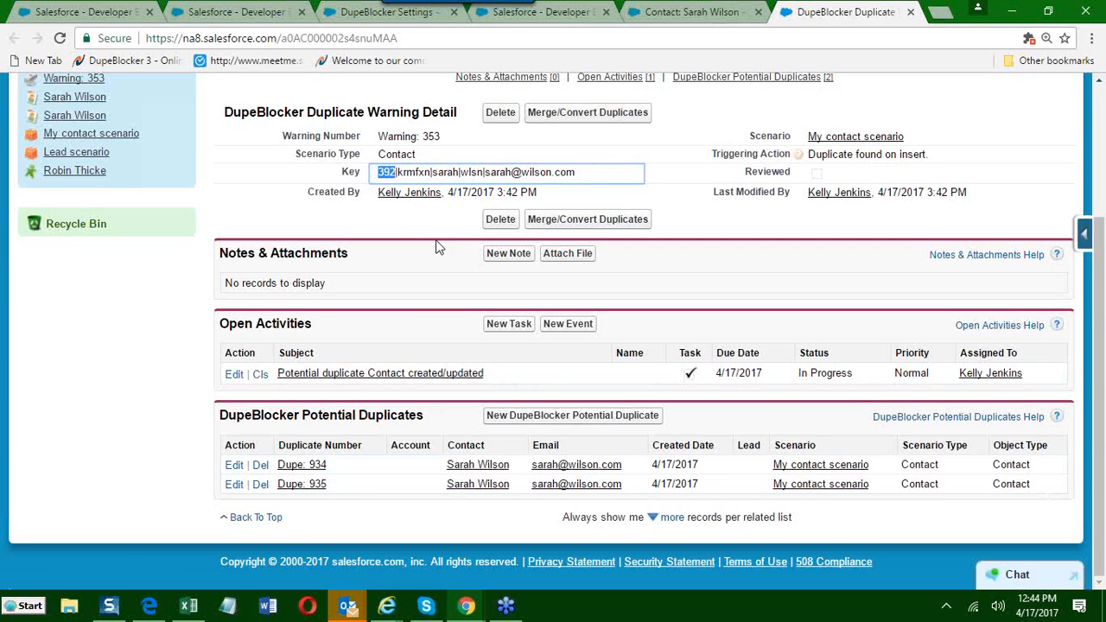
Open My contact scenario from the warning in a separate tab, check its scenario number, and close that tab.
{"action": "right_click", "coordinate": [837, 143]}
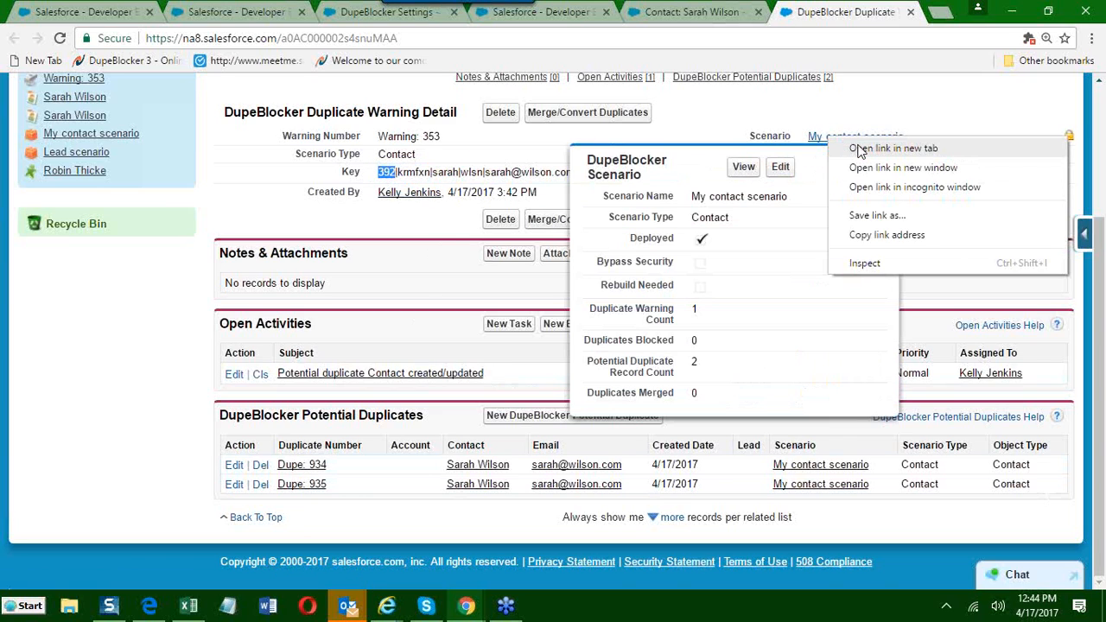
{"action": "left_click", "coordinate": [864, 148]}
{"action": "left_click", "coordinate": [845, 11]}
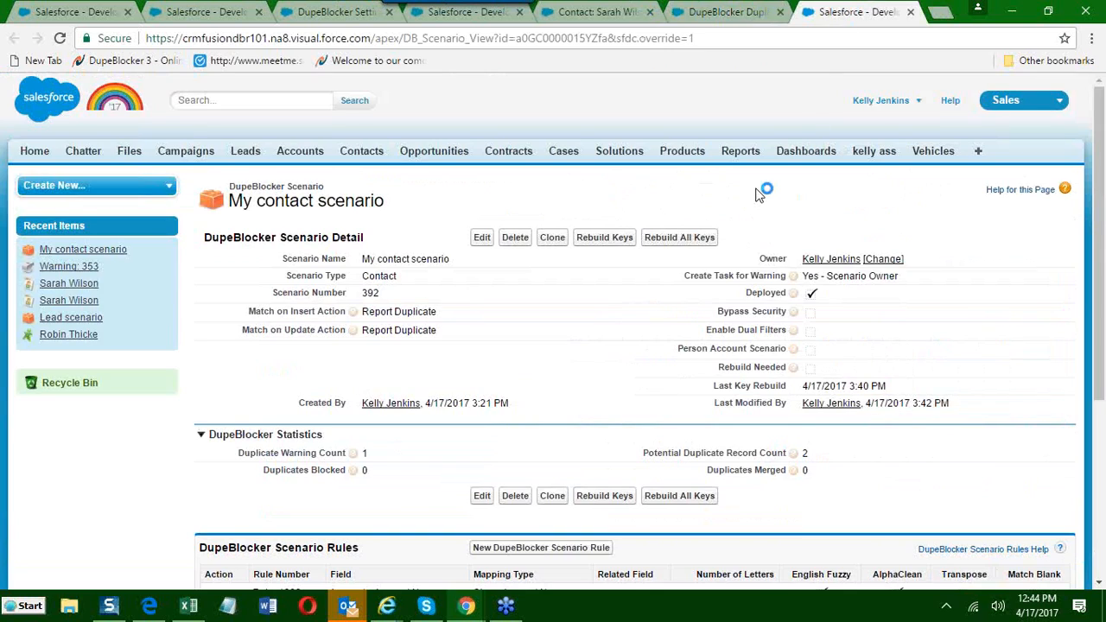
{"action": "left_click_drag", "start_coordinate": [411, 299], "coordinate": [320, 296]}
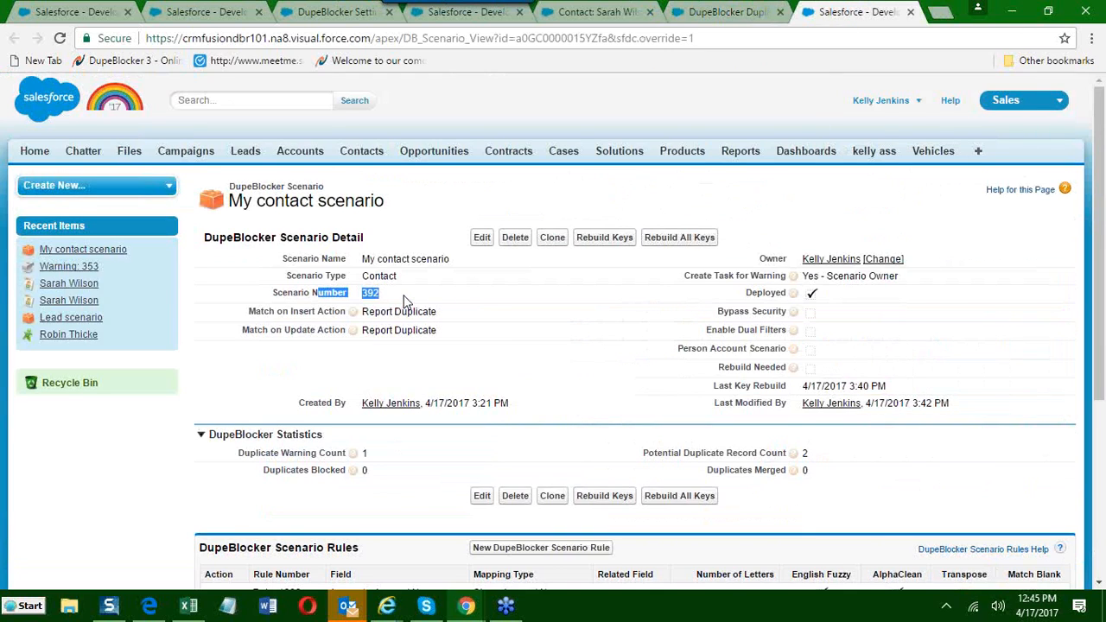
{"action": "key", "text": "ctrl+w"}
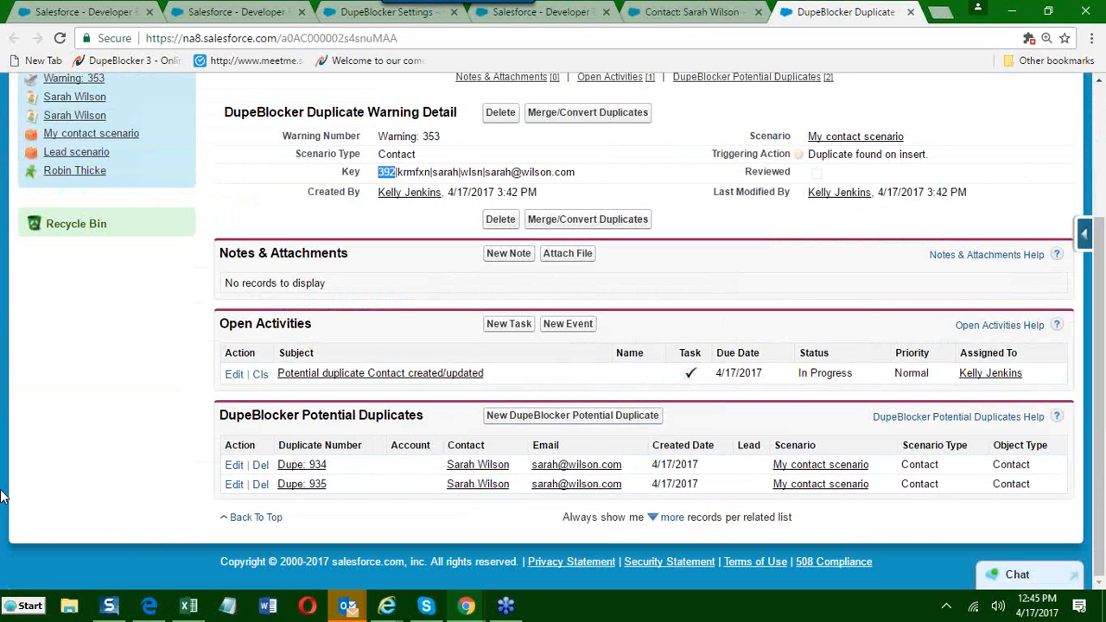
Bring back the reminder window and open its potential duplicate contact task to review the related warning.
{"action": "key", "text": "alt+Tab"}
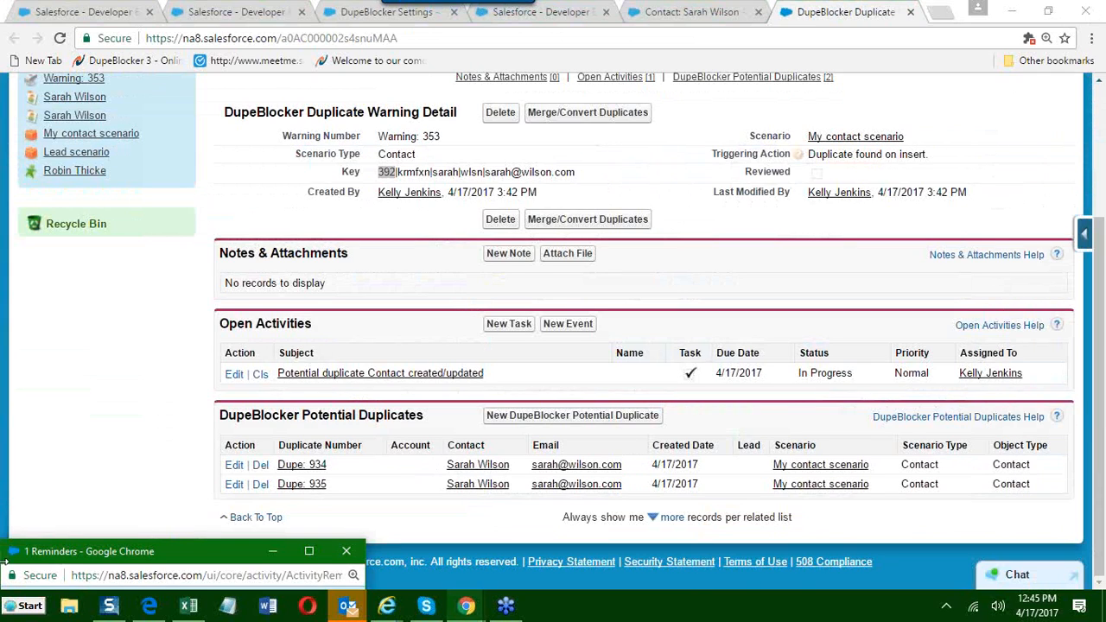
{"action": "left_click_drag", "start_coordinate": [107, 553], "coordinate": [368, 94]}
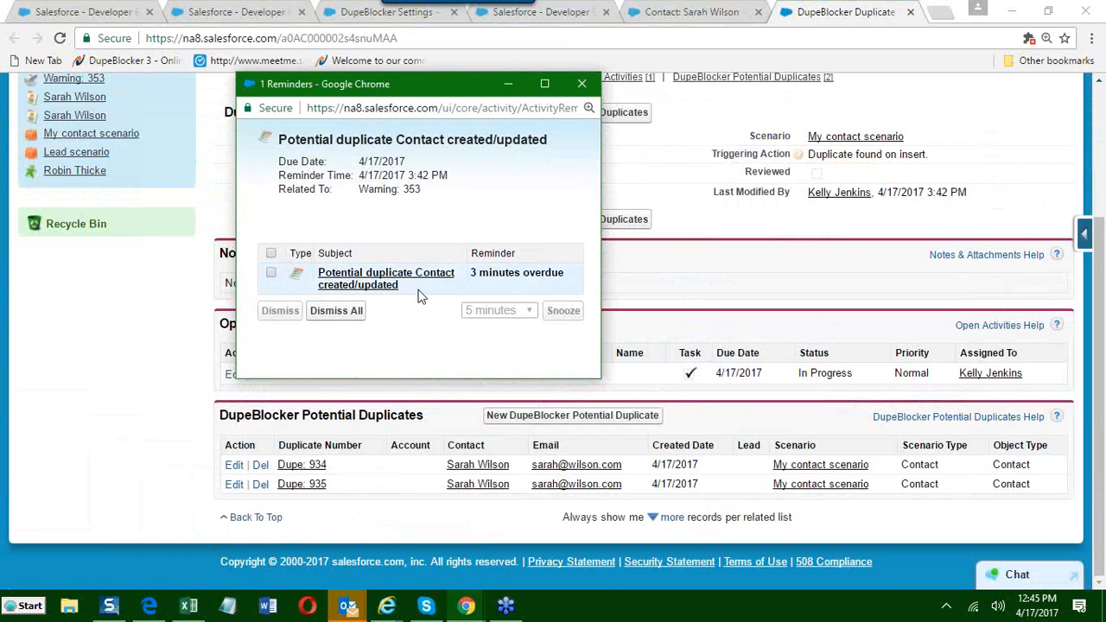
{"action": "left_click", "coordinate": [388, 281]}
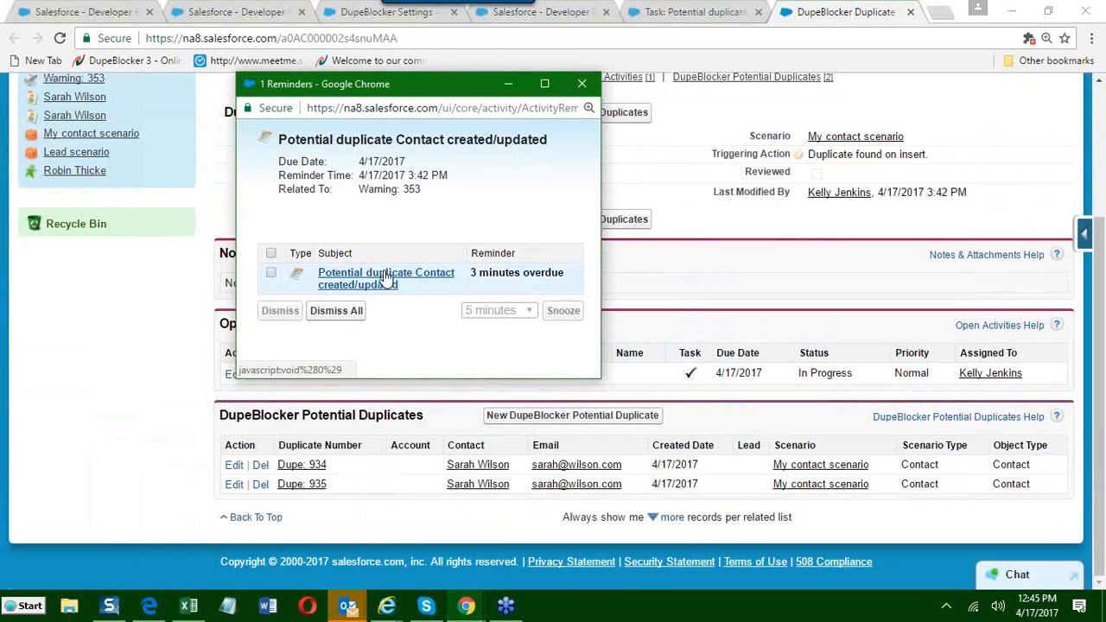
{"action": "left_click", "coordinate": [677, 16]}
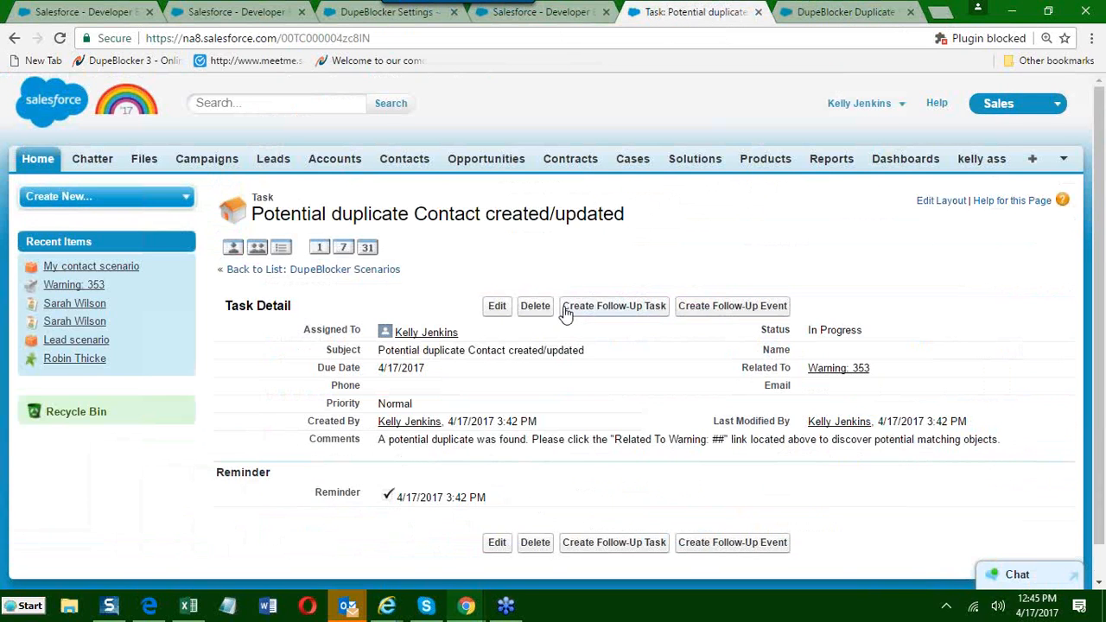
{"action": "scroll", "coordinate": [566, 313], "scroll_direction": "down", "scroll_amount": 1}
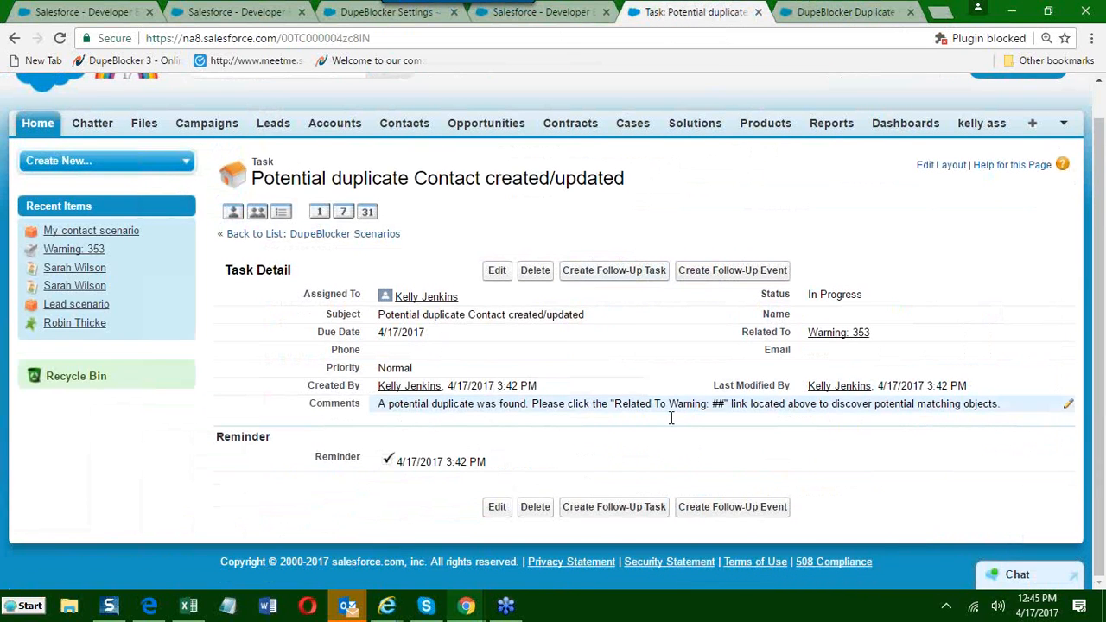
Open the warning related to the reminder task and review its open activities and potential duplicates.
{"action": "left_click", "coordinate": [845, 337]}
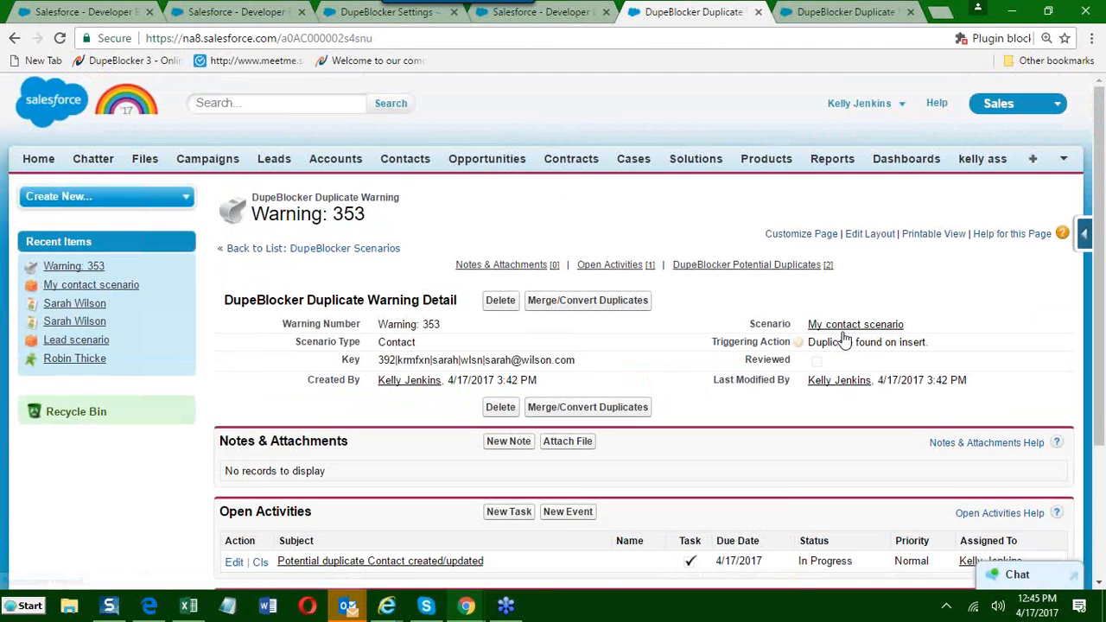
{"action": "scroll", "coordinate": [839, 339], "scroll_direction": "down", "scroll_amount": 3}
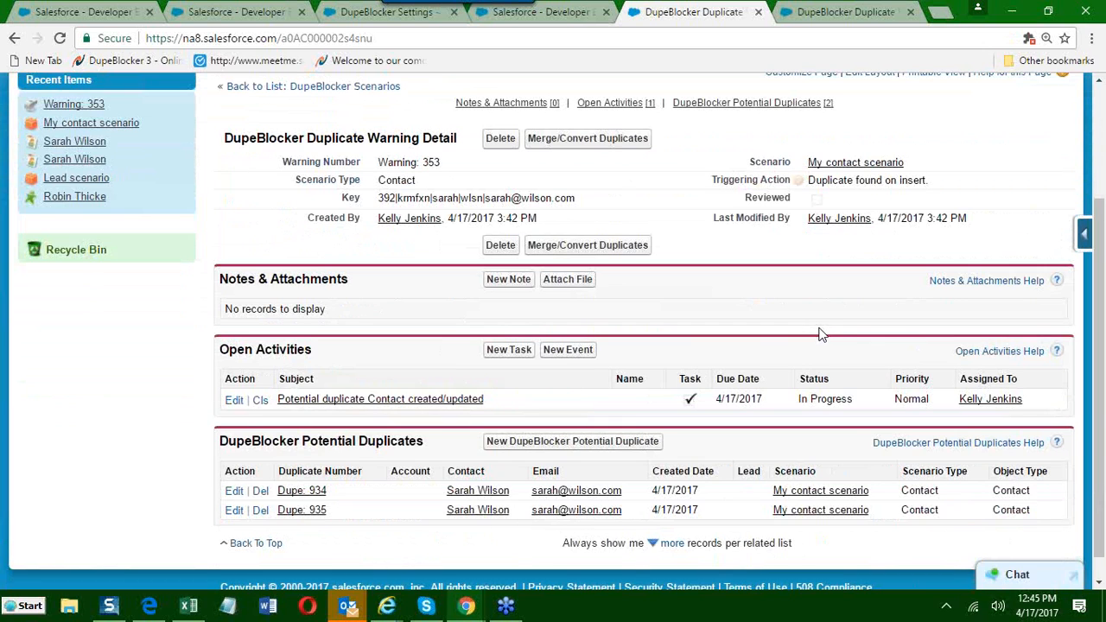
{"action": "scroll", "coordinate": [822, 335], "scroll_direction": "up", "scroll_amount": 1}
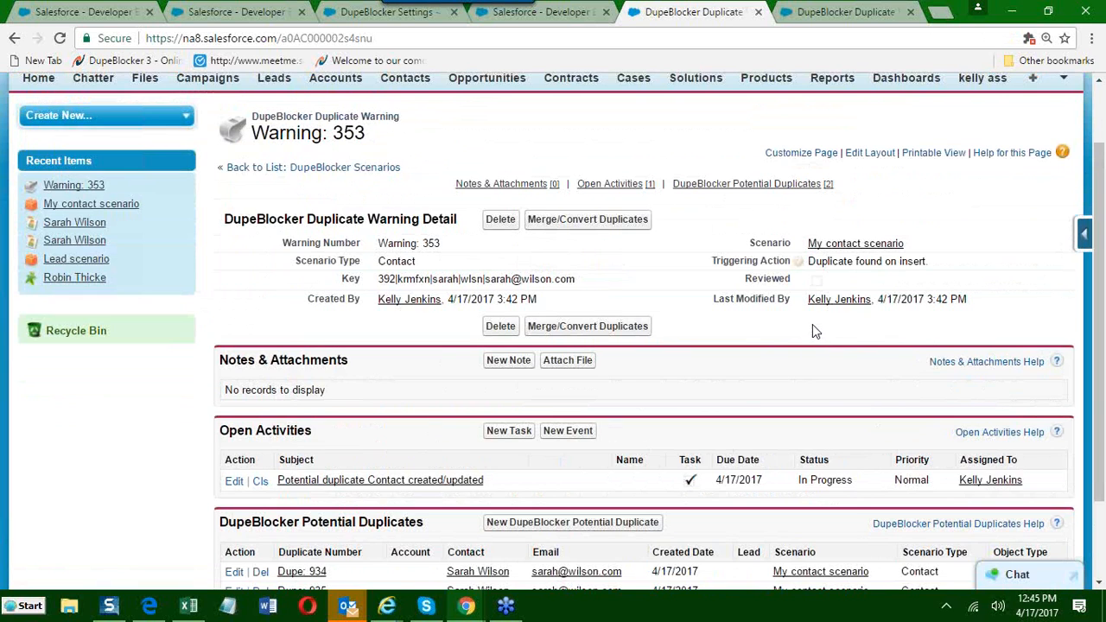
{"action": "left_click", "coordinate": [847, 11]}
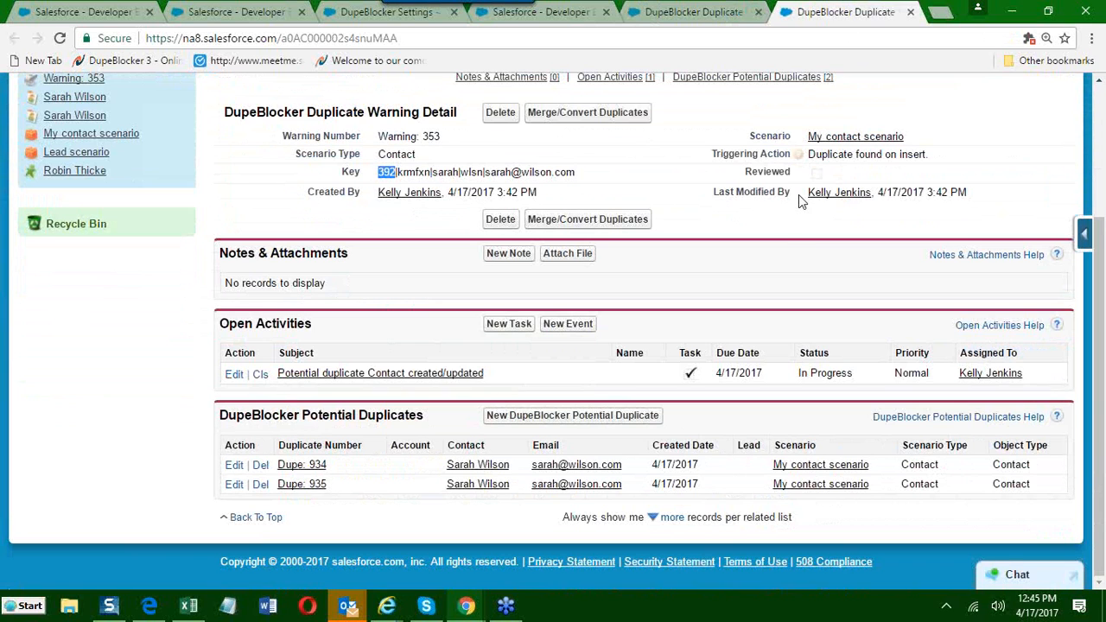
{"action": "left_click", "coordinate": [680, 11]}
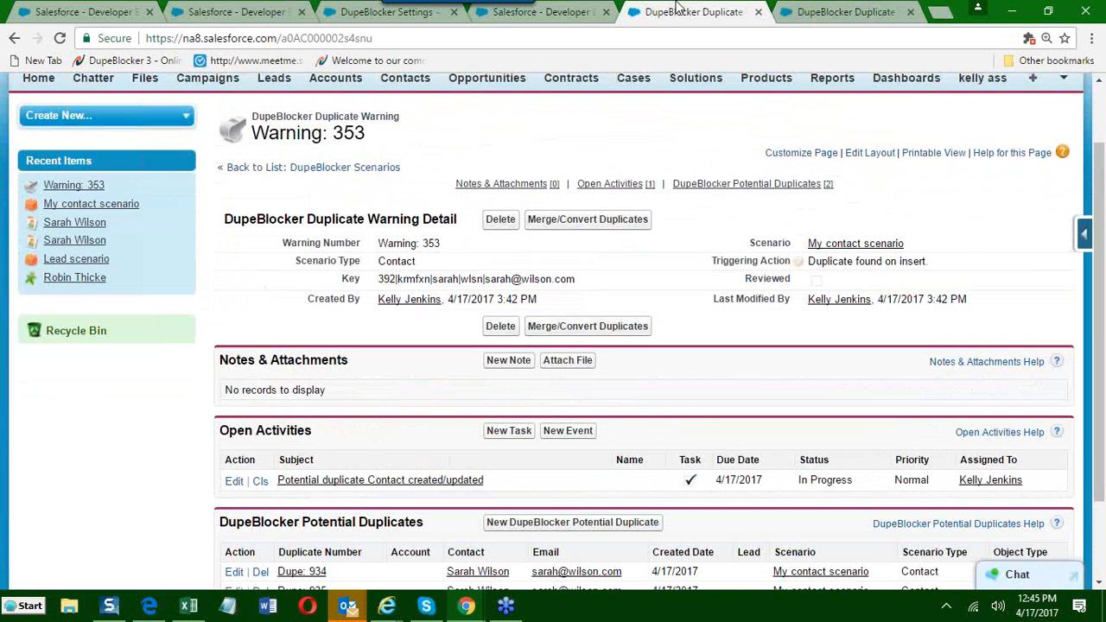
Refresh the My contact scenario page and review its DupeBlocker statistics, scenario rules and Duplicate Warnings list.
{"action": "left_click", "coordinate": [532, 15]}
{"action": "scroll", "coordinate": [354, 241], "scroll_direction": "down", "scroll_amount": 2}
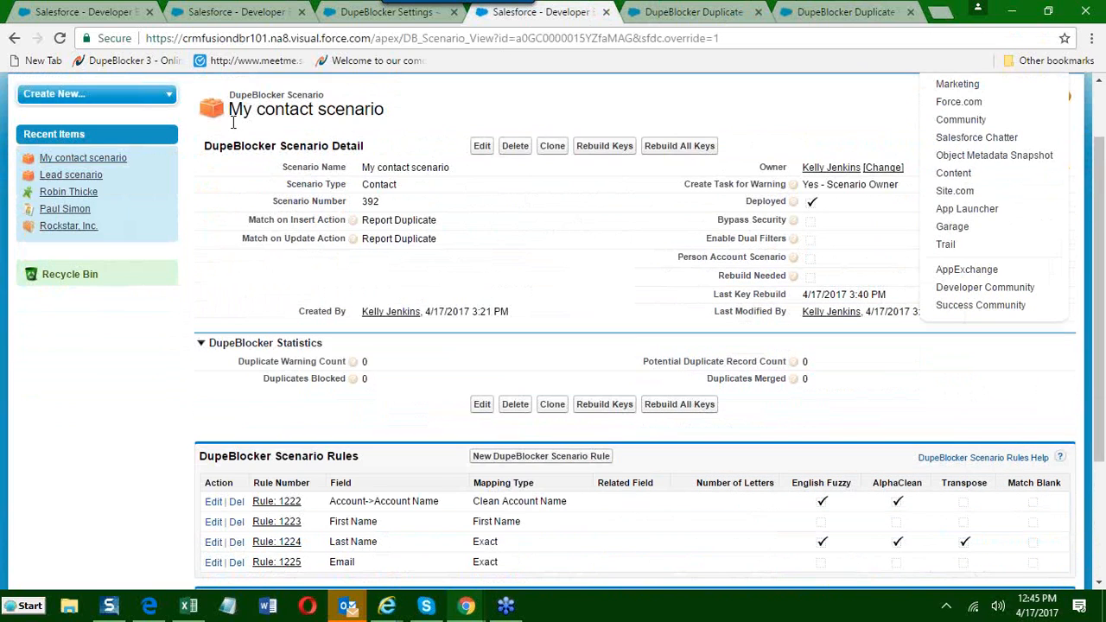
{"action": "left_click_drag", "start_coordinate": [230, 108], "coordinate": [386, 117]}
{"action": "key", "text": "F5"}
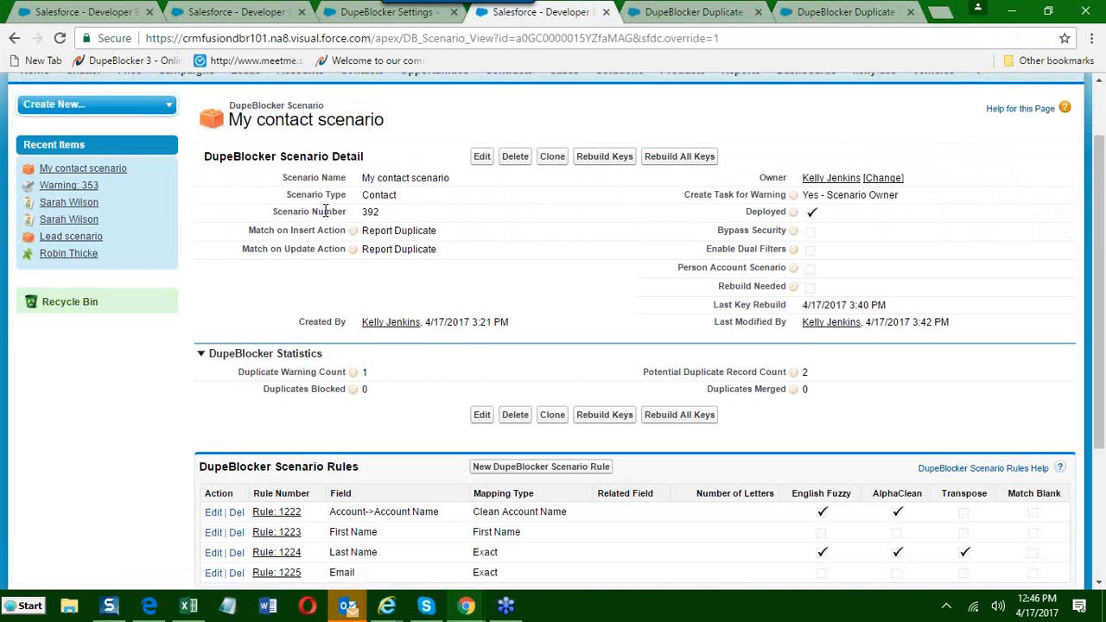
{"action": "scroll", "coordinate": [326, 211], "scroll_direction": "down", "scroll_amount": 3}
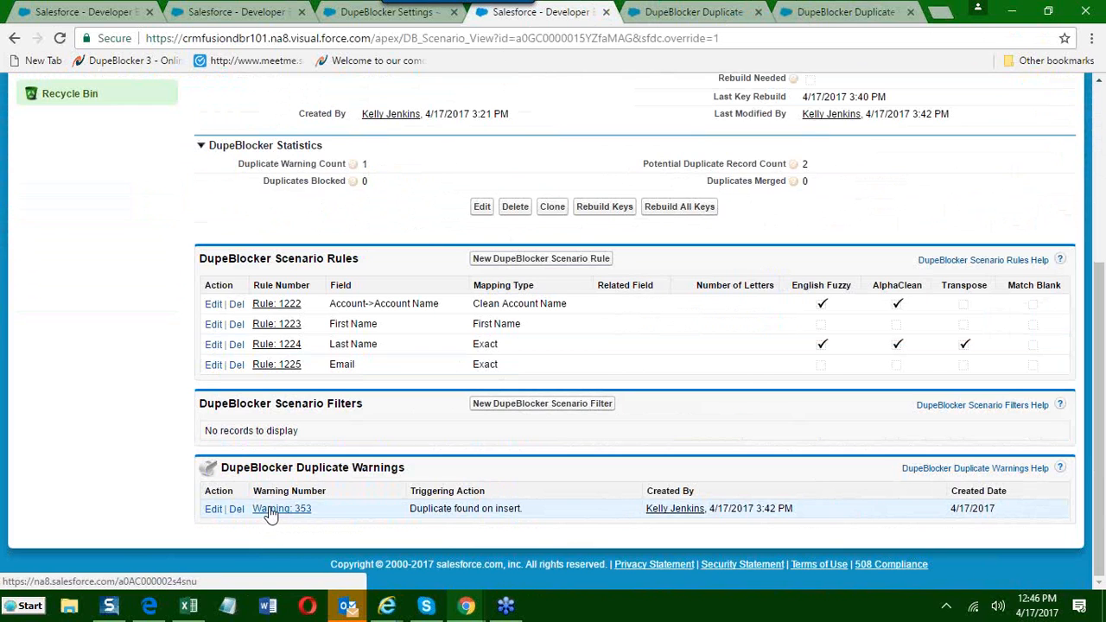
{"action": "scroll", "coordinate": [370, 163], "scroll_direction": "up", "scroll_amount": 1}
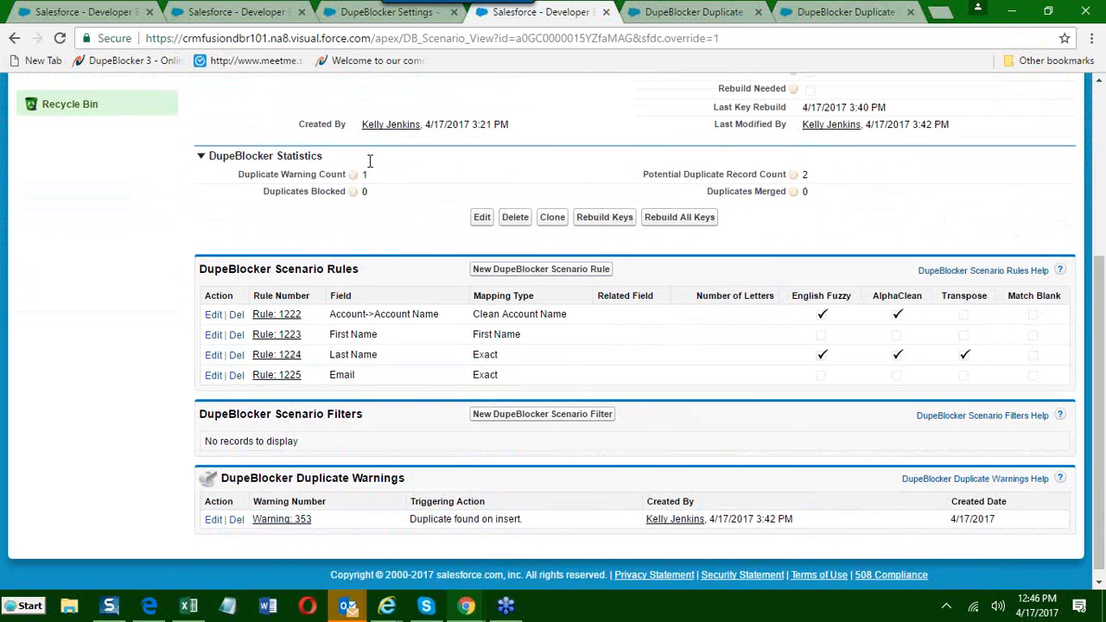
{"action": "scroll", "coordinate": [422, 358], "scroll_direction": "down", "scroll_amount": 1}
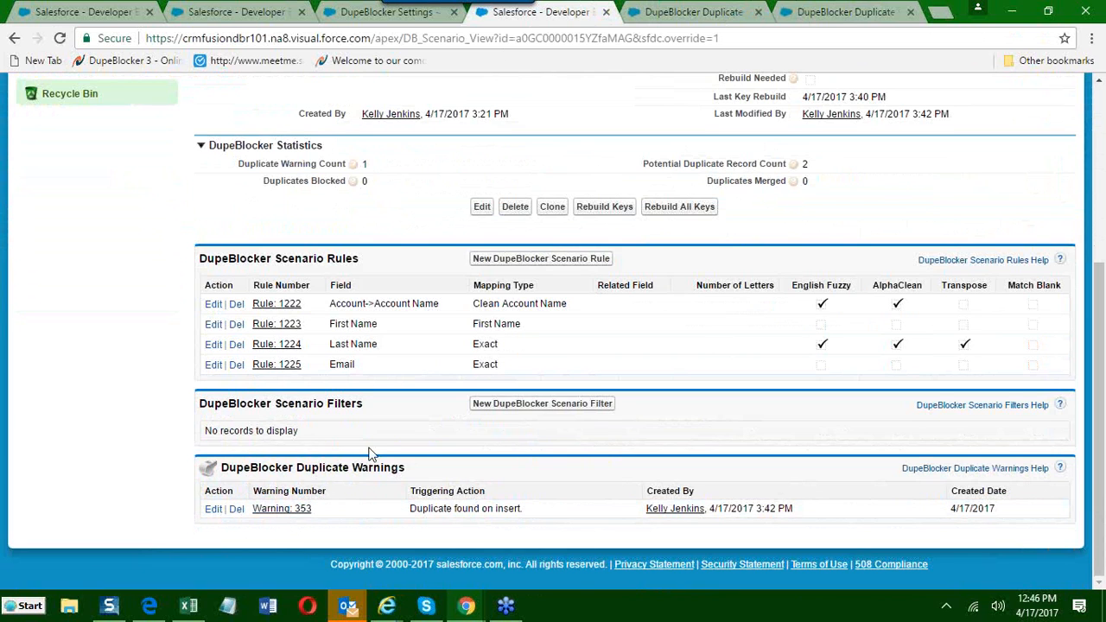
{"action": "scroll", "coordinate": [370, 455], "scroll_direction": "up", "scroll_amount": 1}
{"action": "scroll", "coordinate": [370, 455], "scroll_direction": "up", "scroll_amount": 3}
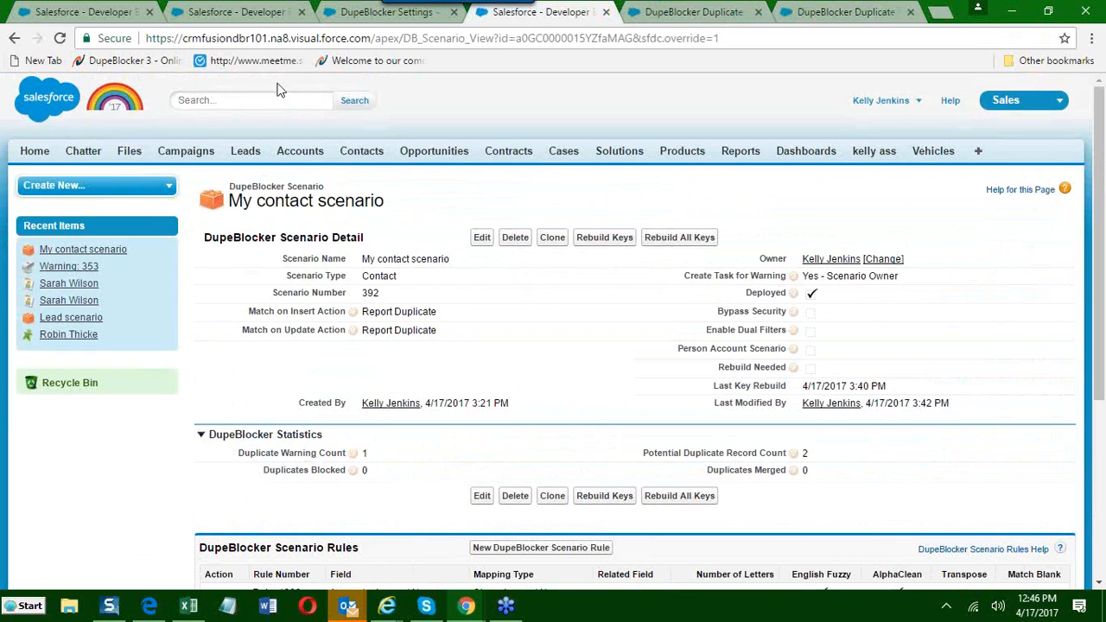
List the DupeBlocker duplicate warnings using the All view and open the warning raised by My contact scenario.
{"action": "left_click", "coordinate": [333, 15]}
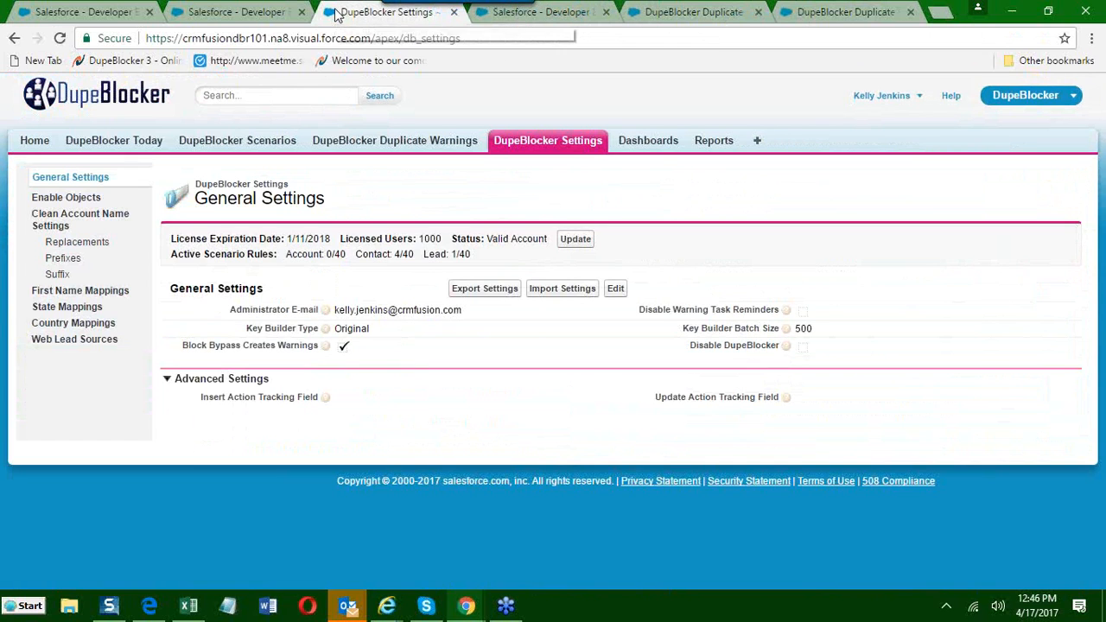
{"action": "left_click", "coordinate": [389, 147]}
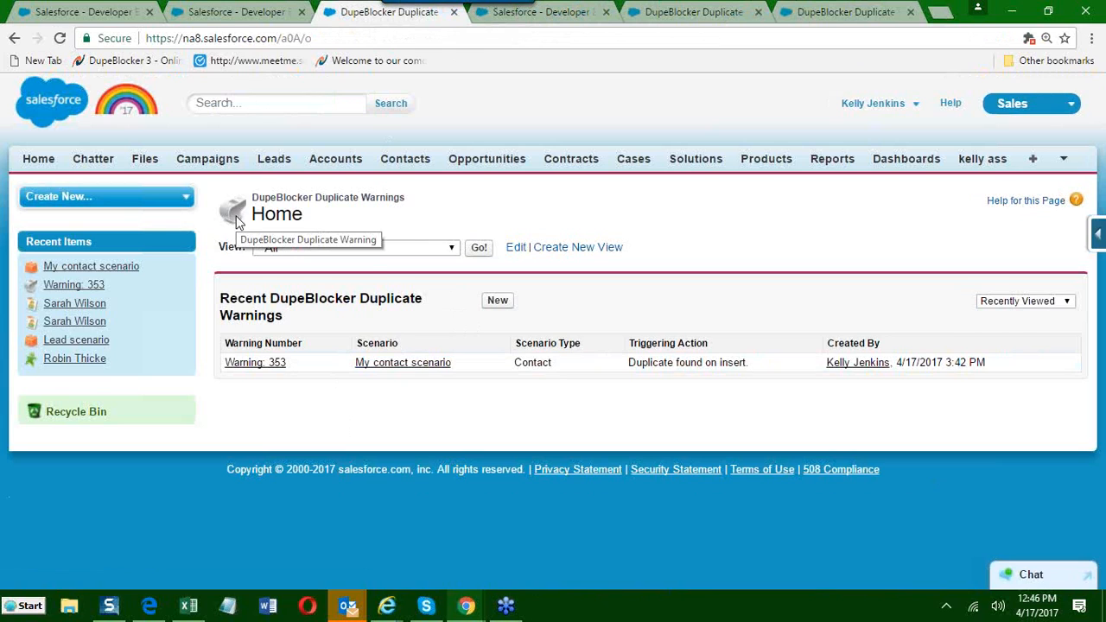
{"action": "left_click", "coordinate": [451, 247]}
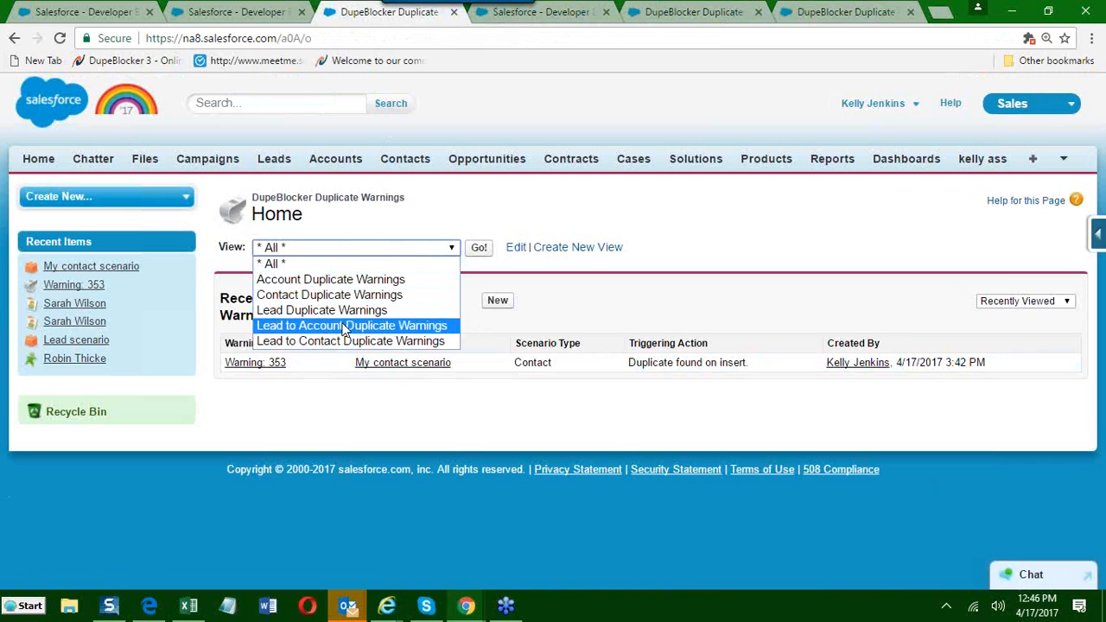
{"action": "left_click", "coordinate": [333, 264]}
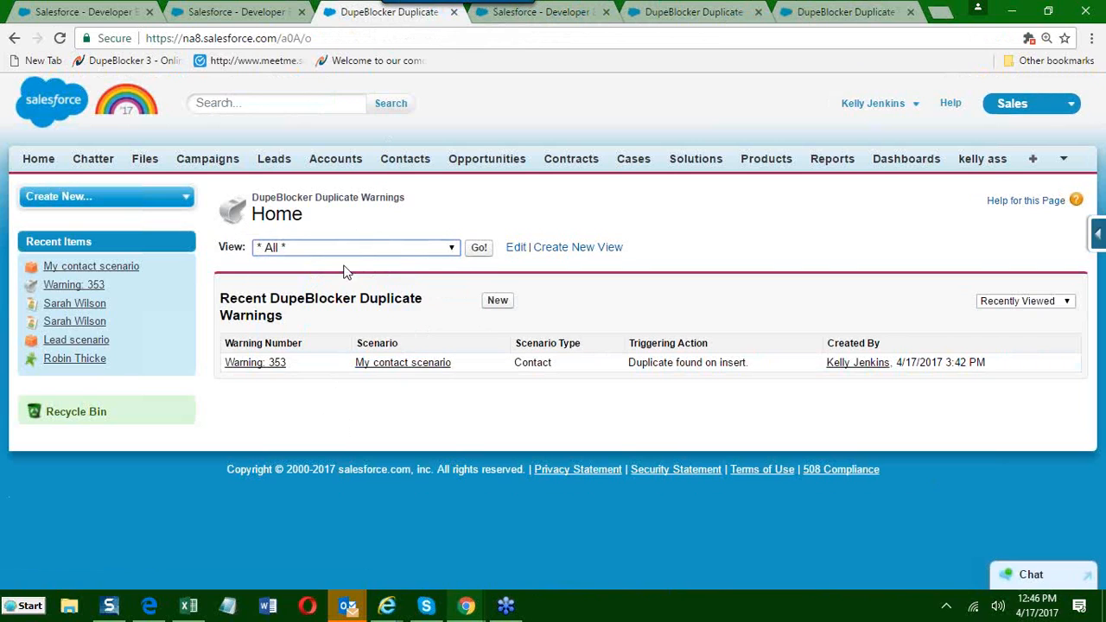
{"action": "left_click", "coordinate": [481, 249]}
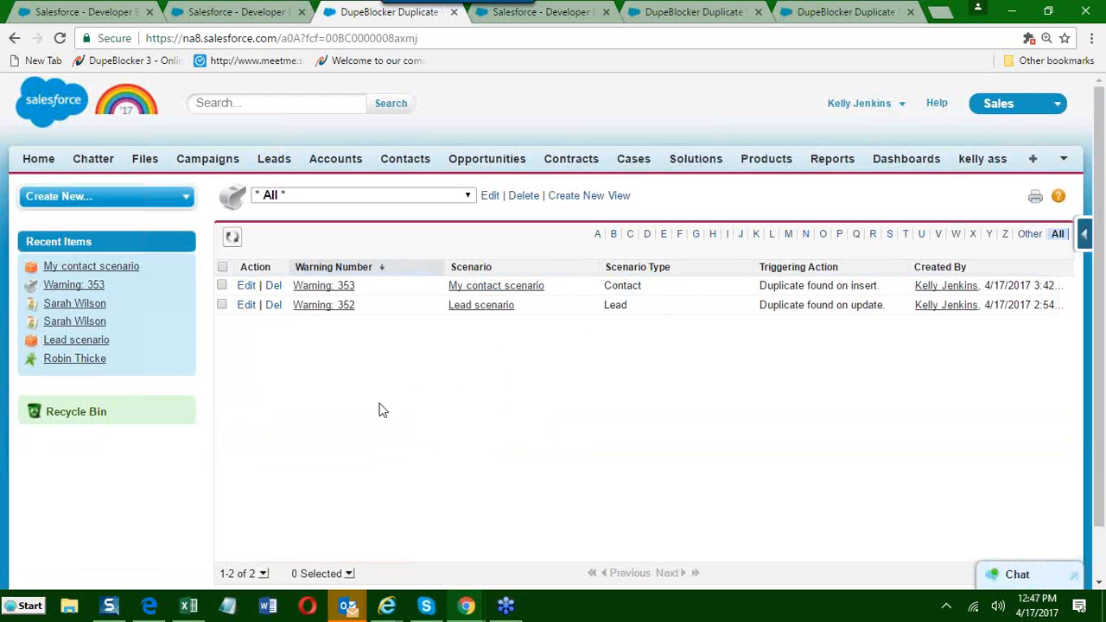
{"action": "left_click", "coordinate": [506, 304]}
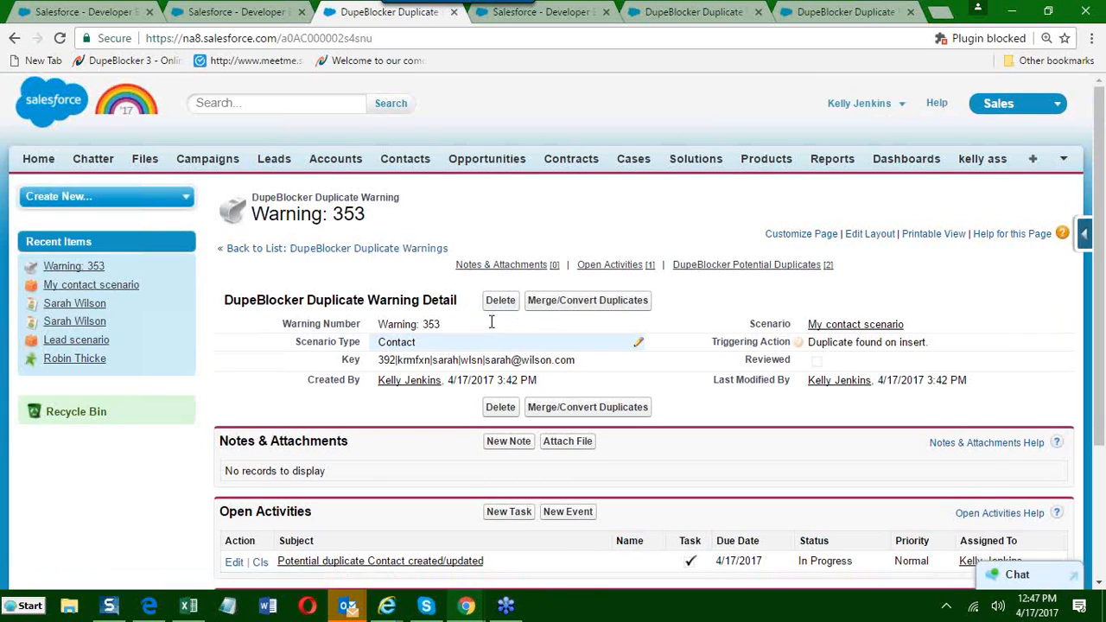
Return to the My contact scenario page and open the most recently viewed contact in a separate tab.
{"action": "left_click", "coordinate": [820, 7]}
{"action": "left_click", "coordinate": [687, 12]}
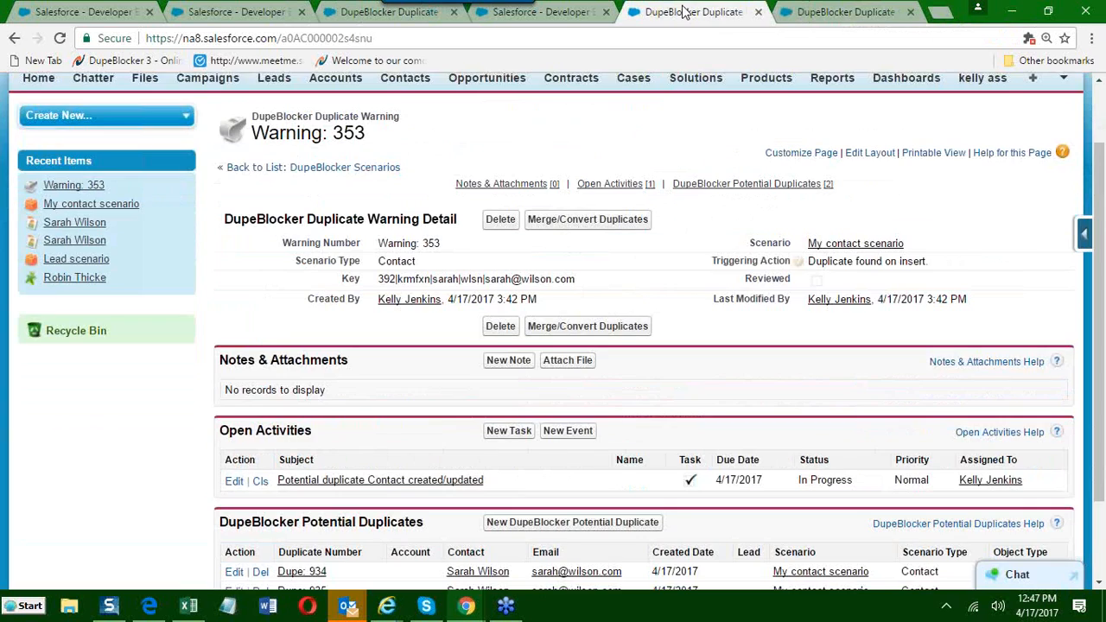
{"action": "left_click", "coordinate": [568, 21]}
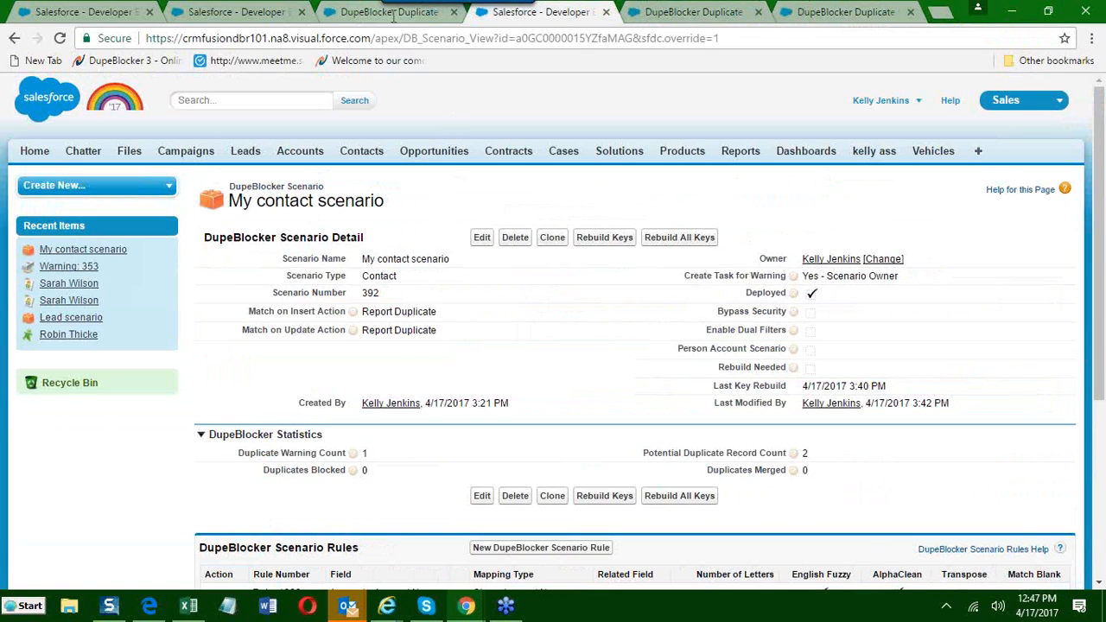
{"action": "left_click", "coordinate": [63, 285]}
{"action": "right_click", "coordinate": [63, 289]}
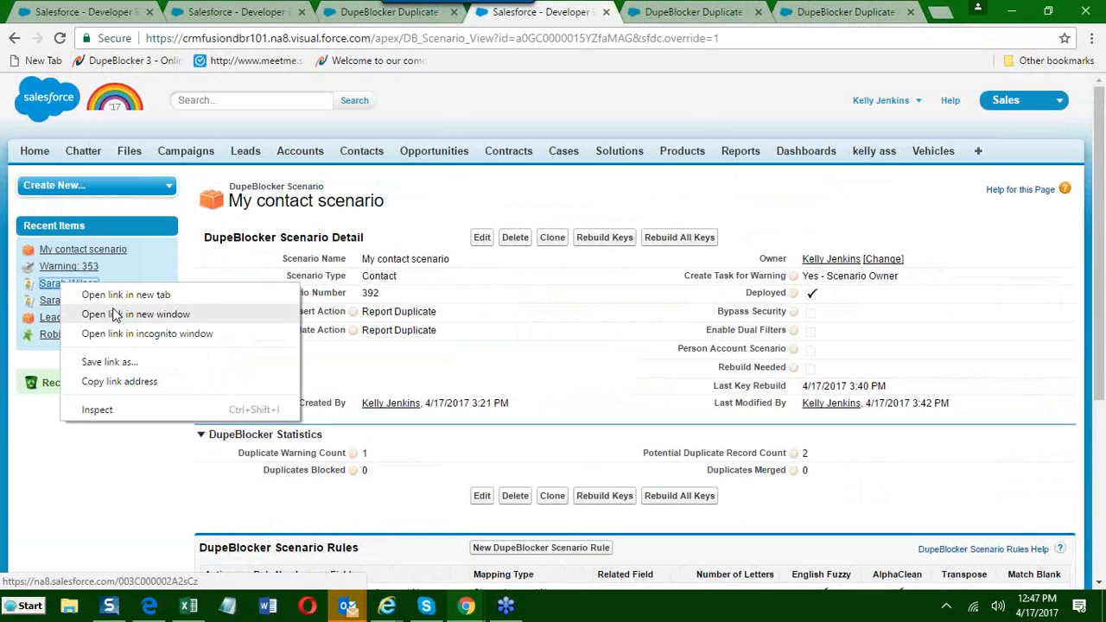
{"action": "left_click", "coordinate": [127, 294]}
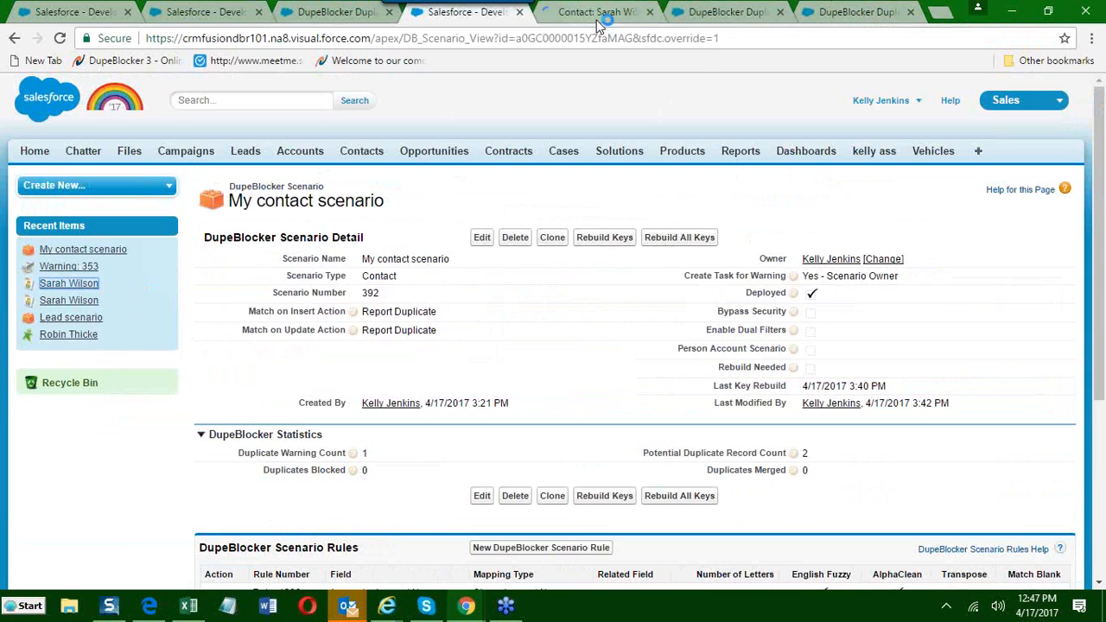
{"action": "left_click", "coordinate": [599, 16]}
Clone the contact twice in a row, saving each copy with its details unchanged.
{"action": "scroll", "coordinate": [526, 264], "scroll_direction": "down", "scroll_amount": 3}
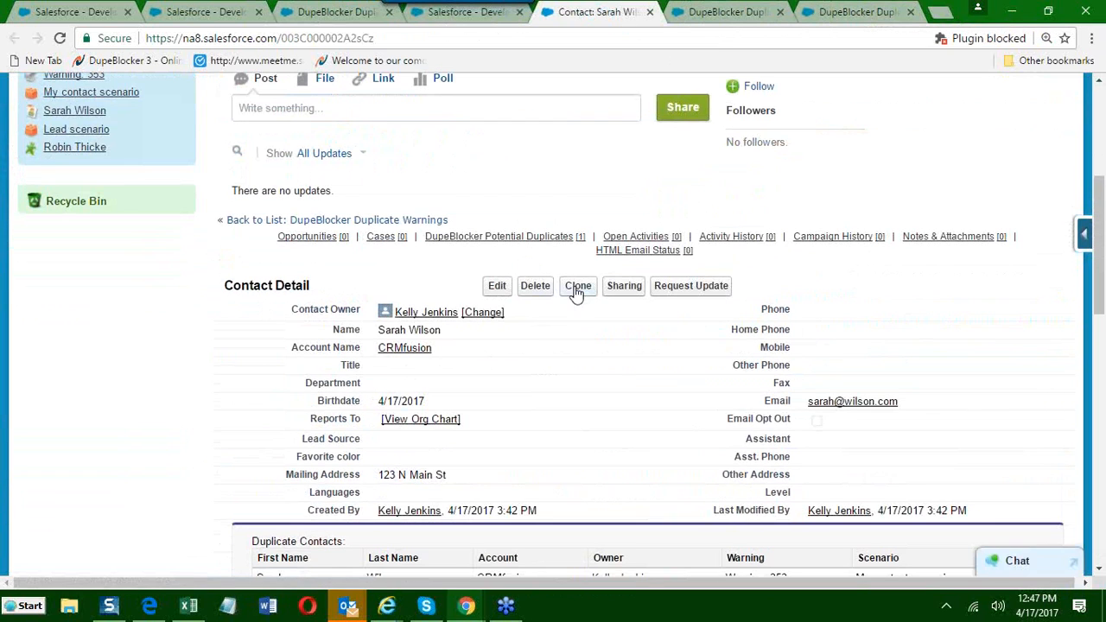
{"action": "left_click", "coordinate": [579, 288]}
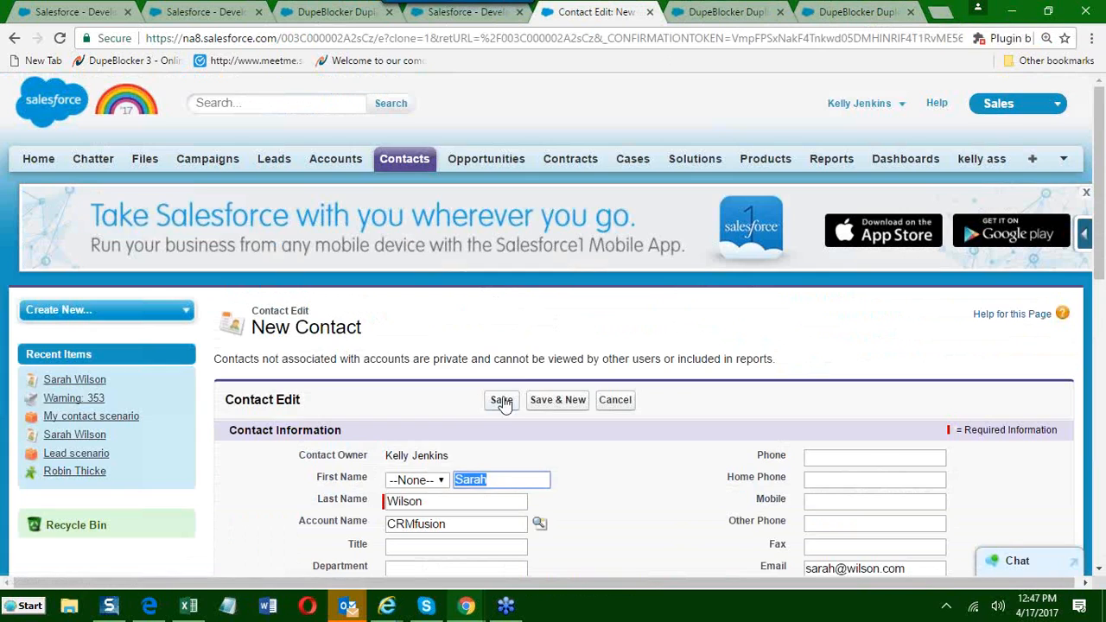
{"action": "left_click", "coordinate": [508, 401]}
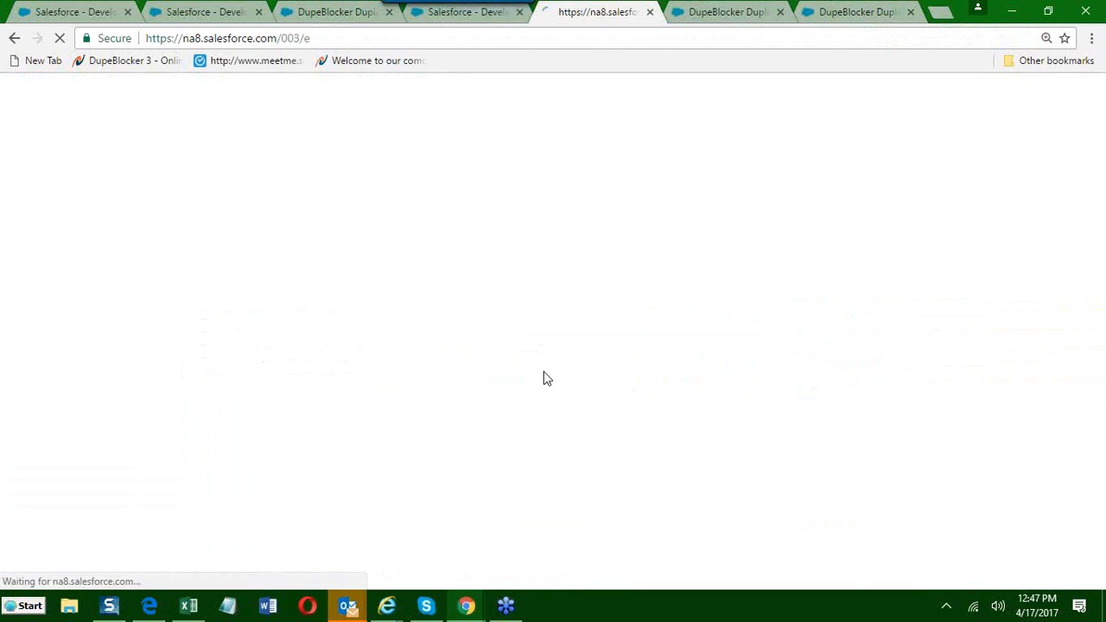
{"action": "scroll", "coordinate": [540, 354], "scroll_direction": "down", "scroll_amount": 3}
{"action": "scroll", "coordinate": [540, 357], "scroll_direction": "down", "scroll_amount": 4}
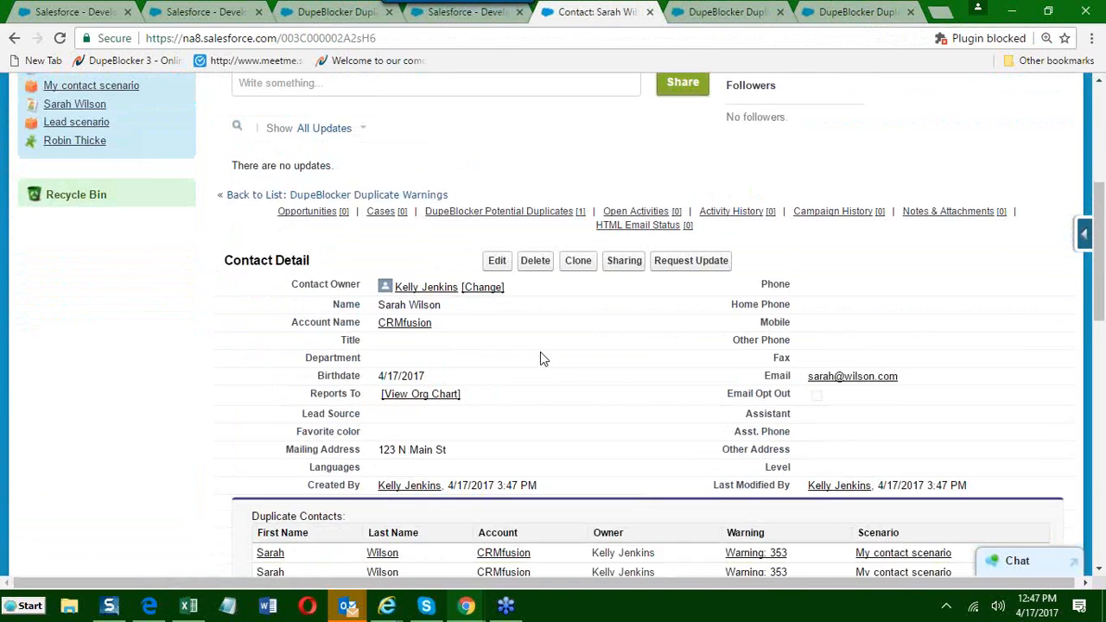
{"action": "left_click", "coordinate": [580, 207]}
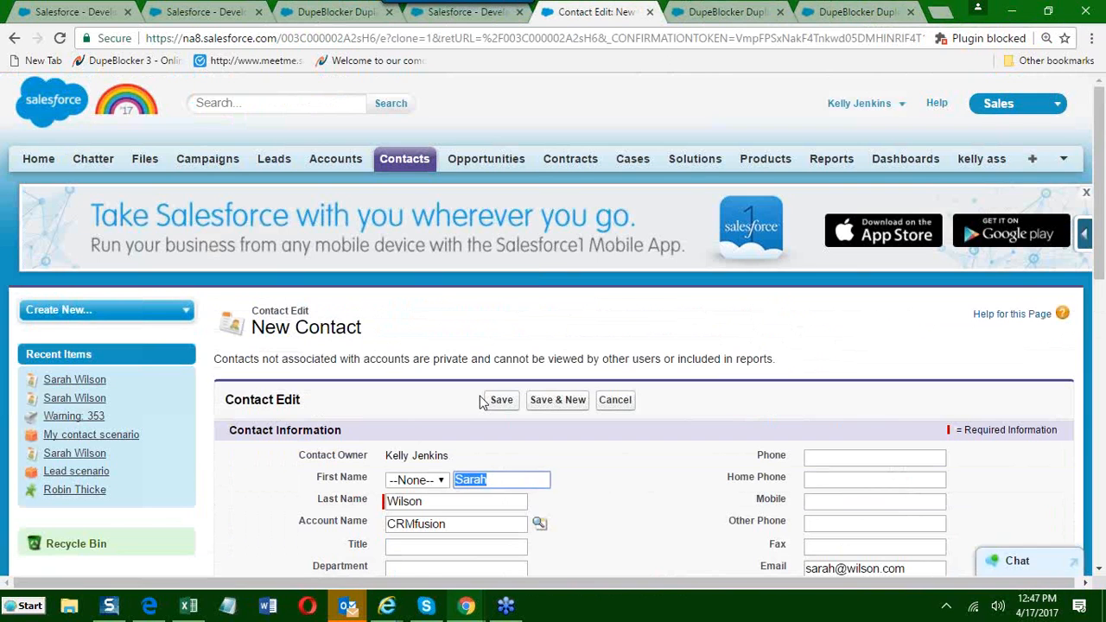
{"action": "left_click", "coordinate": [501, 401]}
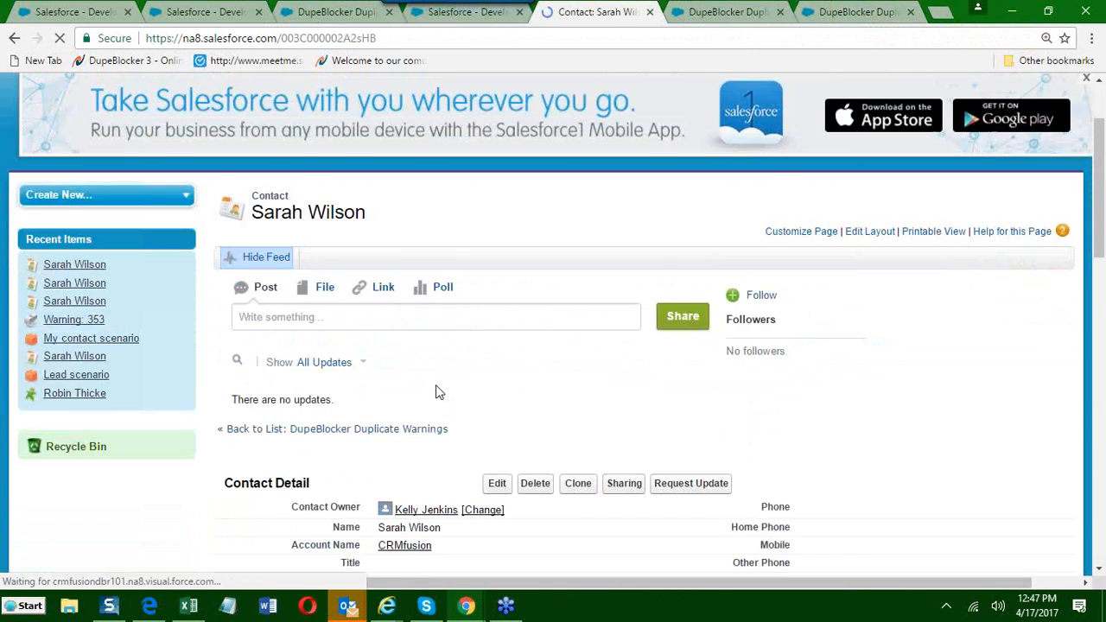
Check the newest copy's Duplicate Contacts list, save one more unchanged clone, and review that clone's name and duplicates.
{"action": "scroll", "coordinate": [437, 391], "scroll_direction": "down", "scroll_amount": 7}
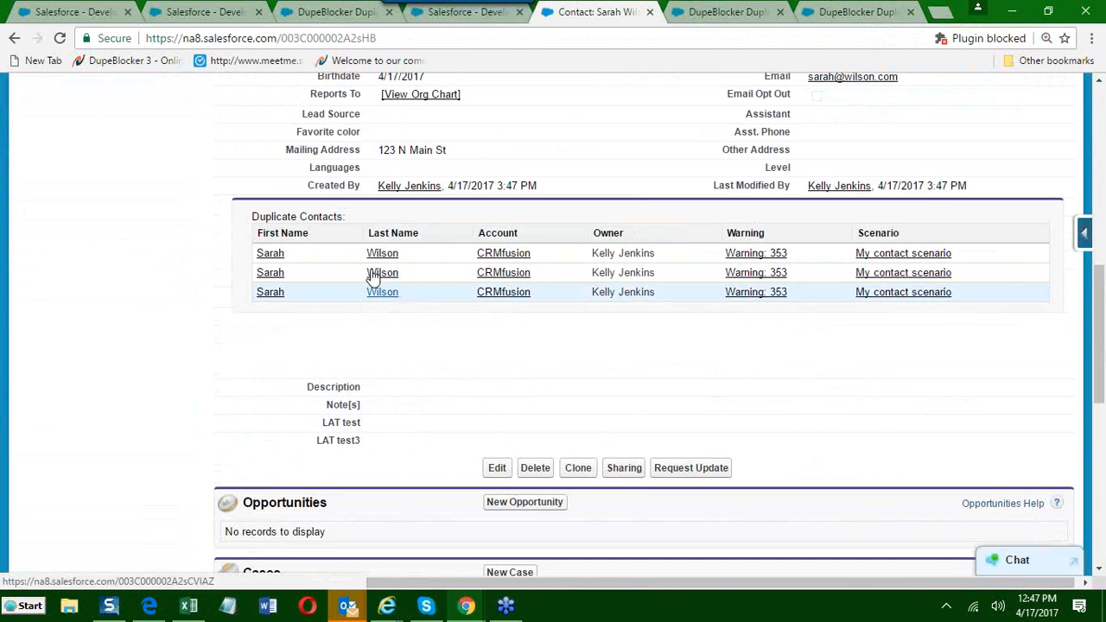
{"action": "scroll", "coordinate": [607, 312], "scroll_direction": "up", "scroll_amount": 1}
{"action": "scroll", "coordinate": [608, 312], "scroll_direction": "up", "scroll_amount": 3}
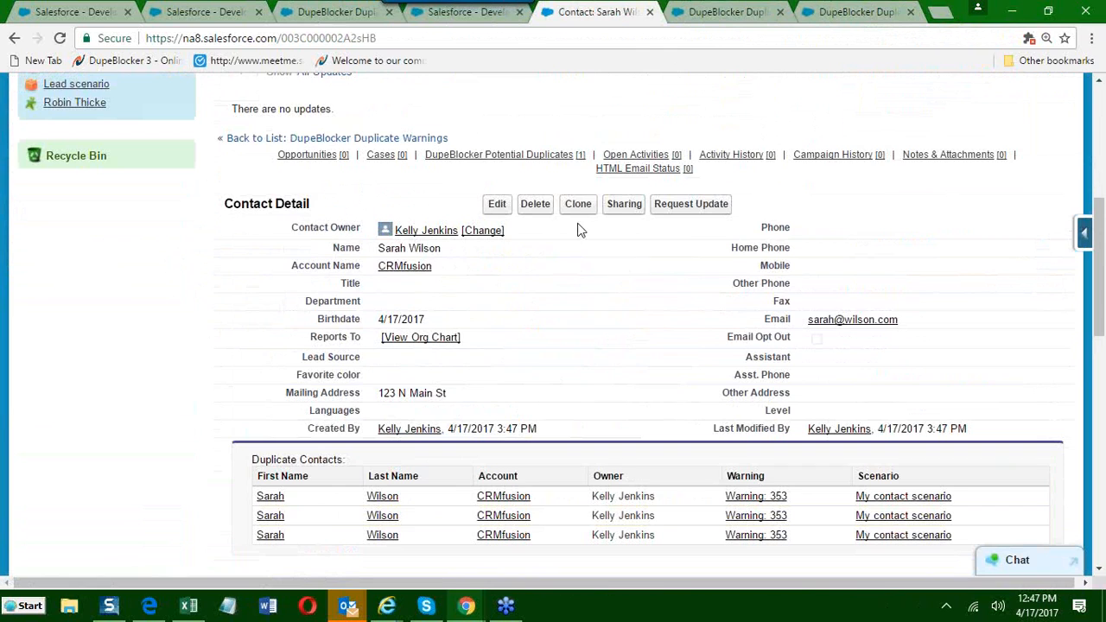
{"action": "left_click", "coordinate": [574, 204]}
{"action": "left_click", "coordinate": [503, 403]}
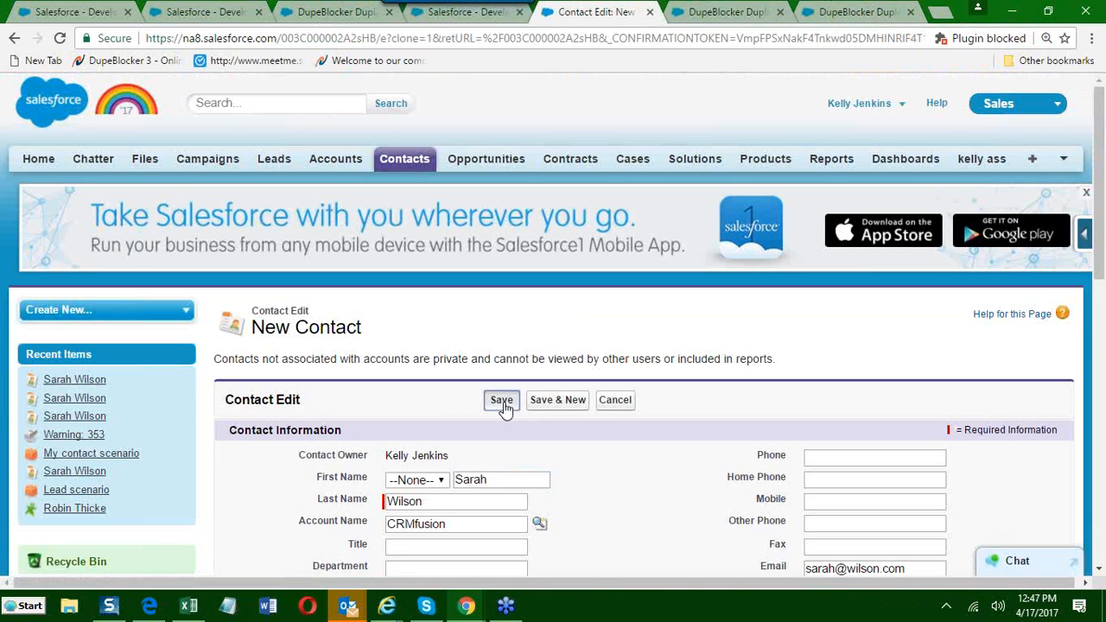
{"action": "scroll", "coordinate": [632, 432], "scroll_direction": "down", "scroll_amount": 7}
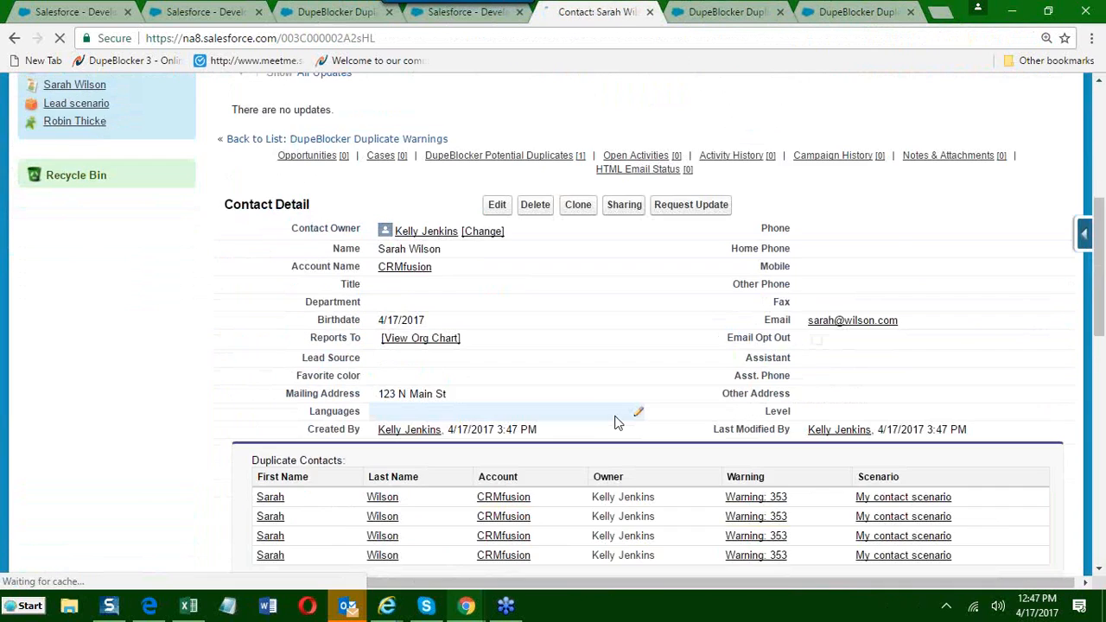
{"action": "scroll", "coordinate": [563, 403], "scroll_direction": "up", "scroll_amount": 1}
{"action": "double_click", "coordinate": [428, 168]}
{"action": "left_click_drag", "start_coordinate": [441, 168], "coordinate": [386, 168]}
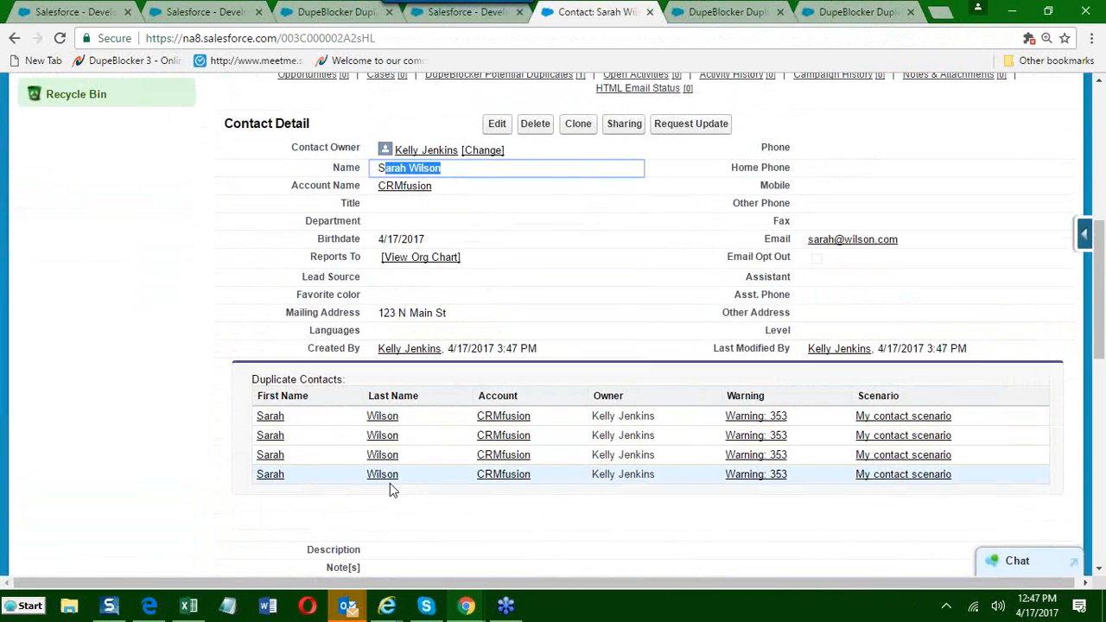
Return to the duplicate warning, refresh it, and review its Open Activities and DupeBlocker Potential Duplicates lists.
{"action": "left_click", "coordinate": [726, 12]}
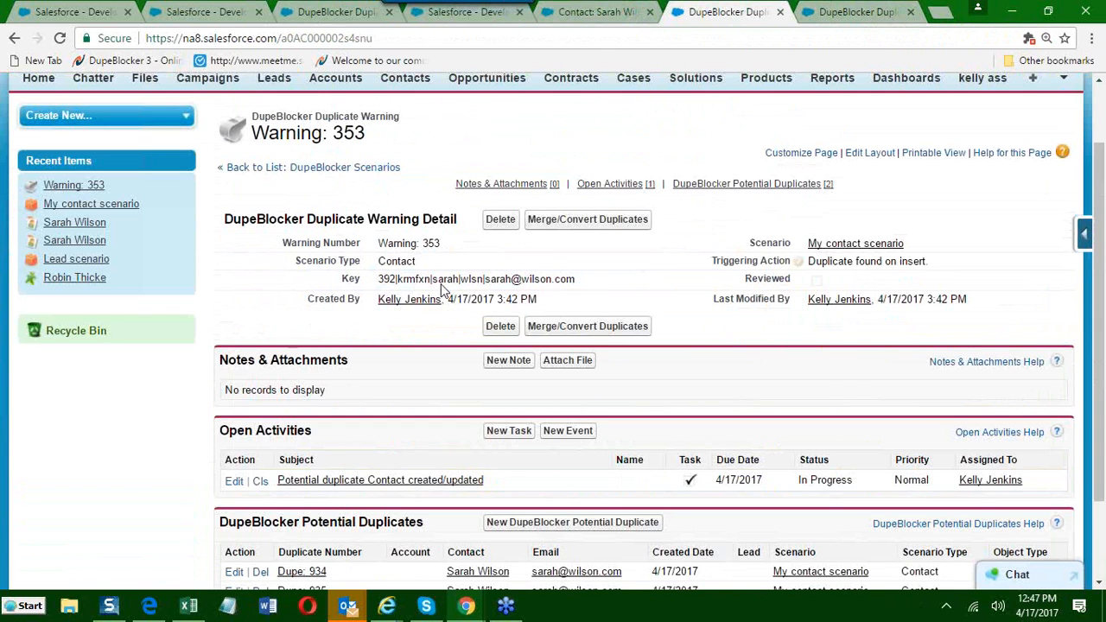
{"action": "left_click", "coordinate": [58, 38]}
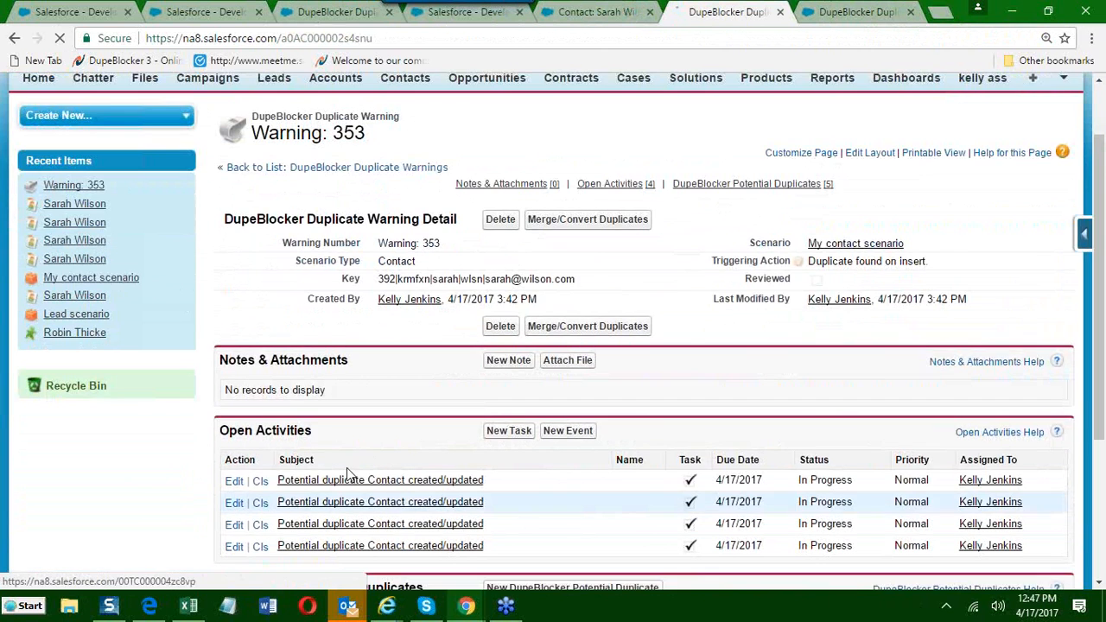
{"action": "scroll", "coordinate": [394, 428], "scroll_direction": "down", "scroll_amount": 2}
{"action": "scroll", "coordinate": [393, 428], "scroll_direction": "down", "scroll_amount": 2}
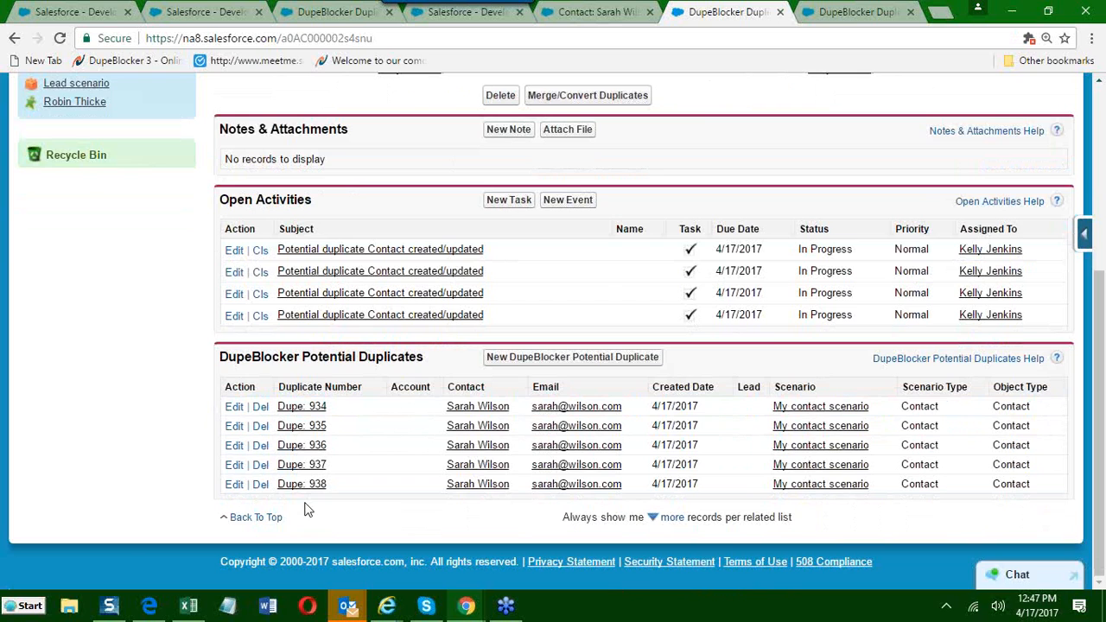
Open the warning's duplicates in the DupeBlocker Merge Tool, close the task reminder pop-up, and look over the compared fields.
{"action": "scroll", "coordinate": [467, 368], "scroll_direction": "up", "scroll_amount": 1}
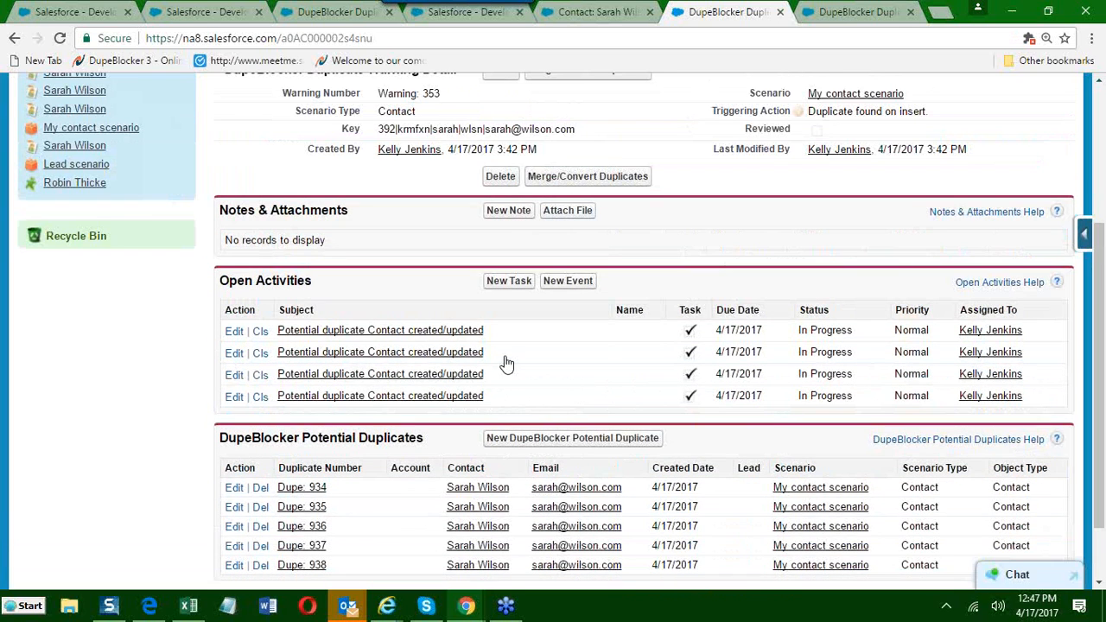
{"action": "left_click", "coordinate": [550, 181]}
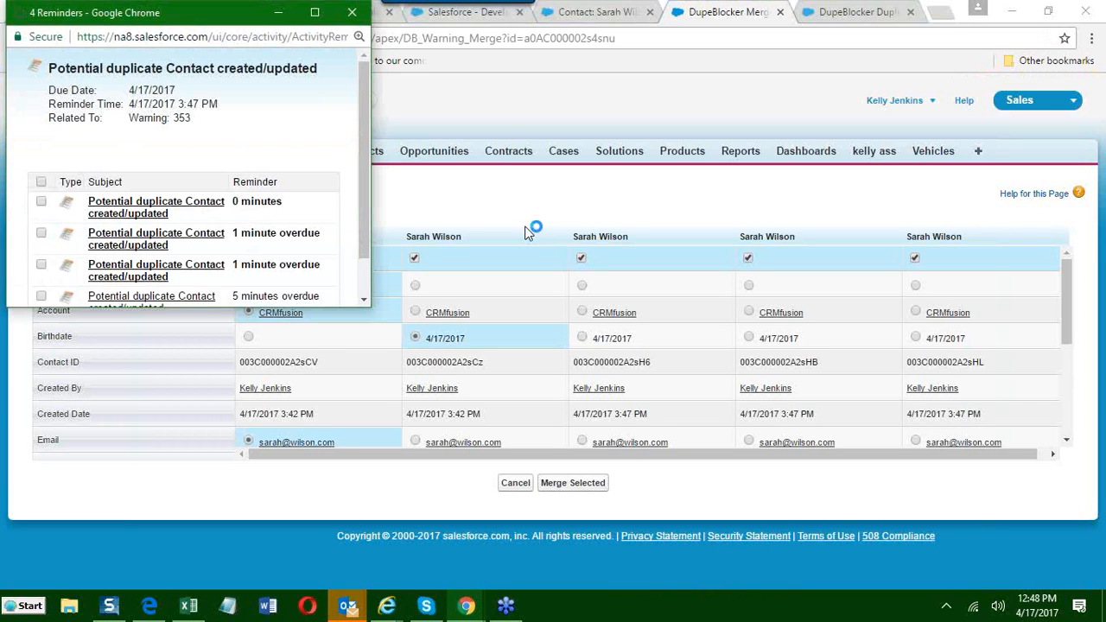
{"action": "left_click", "coordinate": [352, 12]}
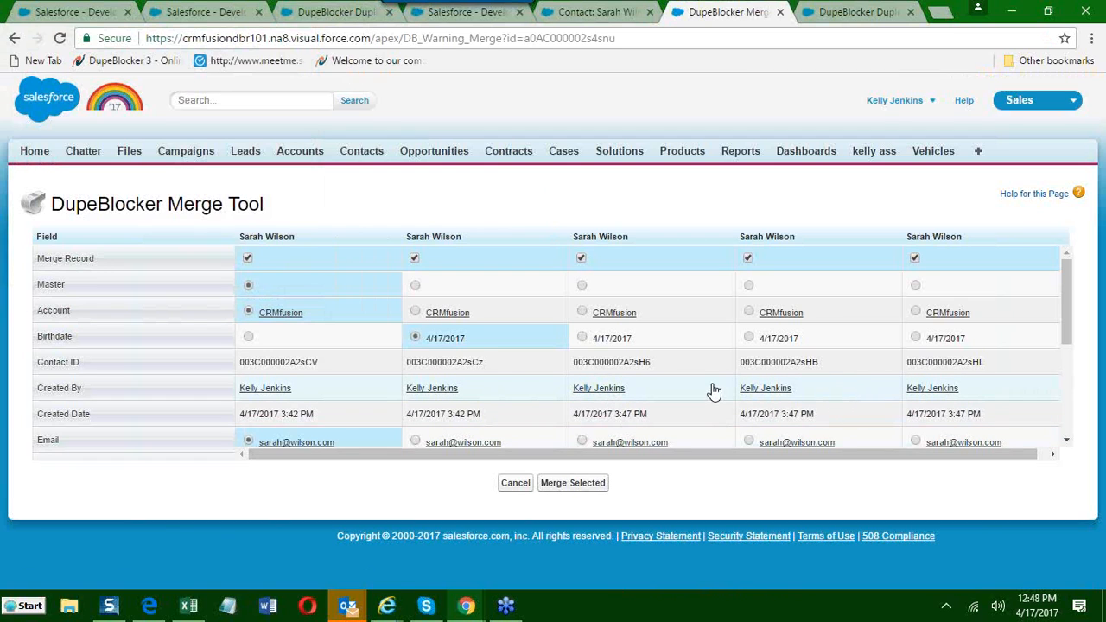
{"action": "scroll", "coordinate": [711, 388], "scroll_direction": "down", "scroll_amount": 1}
{"action": "scroll", "coordinate": [649, 425], "scroll_direction": "up", "scroll_amount": 1}
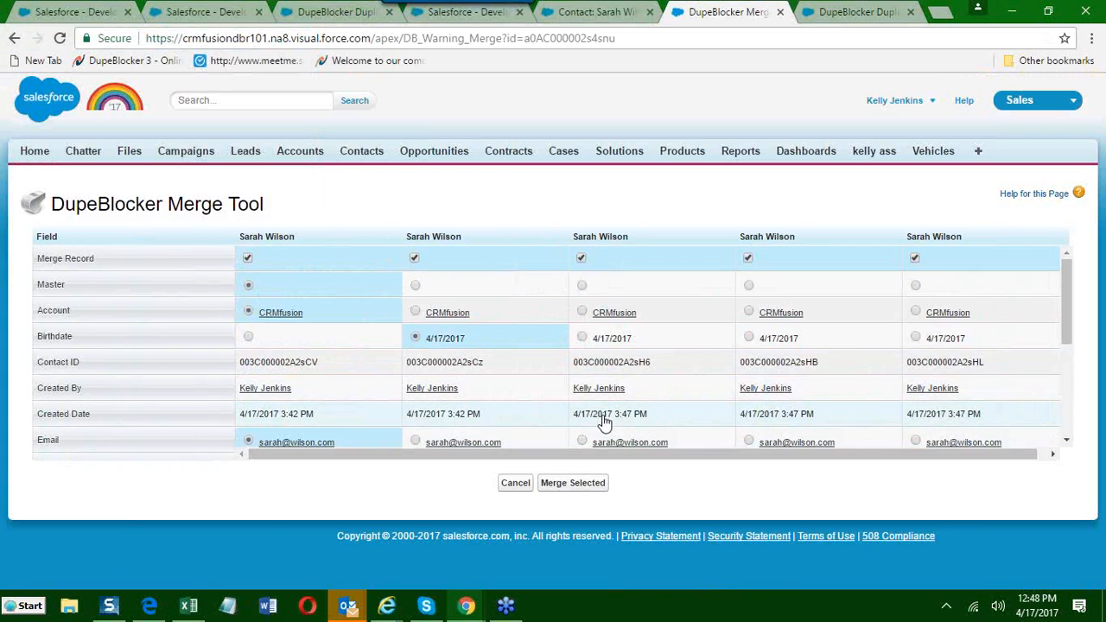
Keep the third record's email, the fourth's first name and the fifth's birthdate, and merge all selected records.
{"action": "scroll", "coordinate": [606, 420], "scroll_direction": "down", "scroll_amount": 1}
{"action": "left_click", "coordinate": [582, 362]}
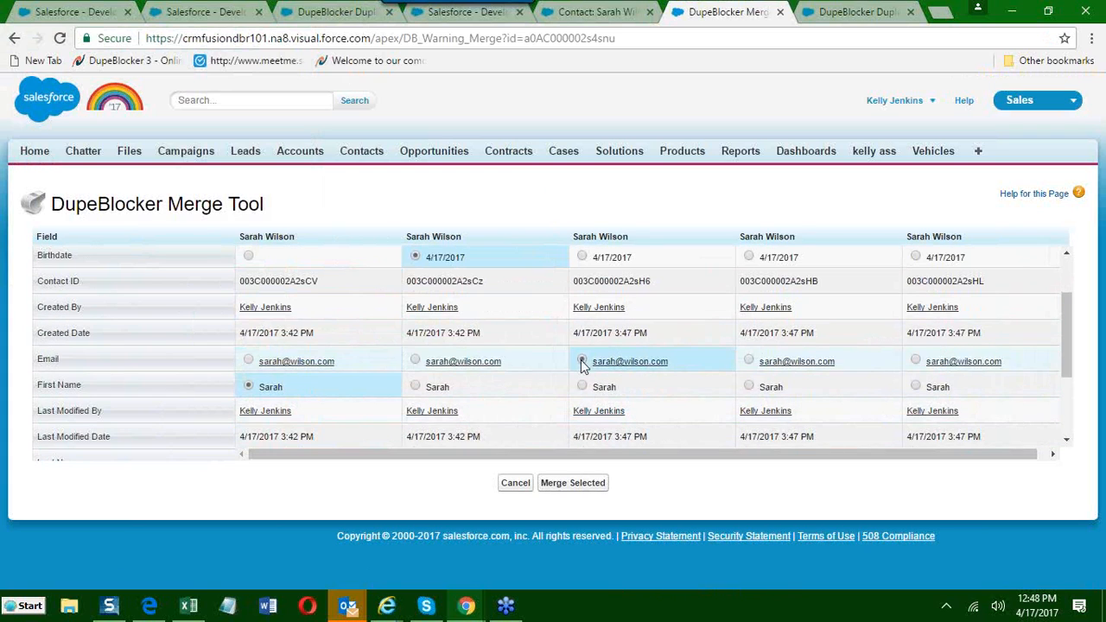
{"action": "left_click", "coordinate": [750, 386]}
{"action": "scroll", "coordinate": [880, 334], "scroll_direction": "up", "scroll_amount": 1}
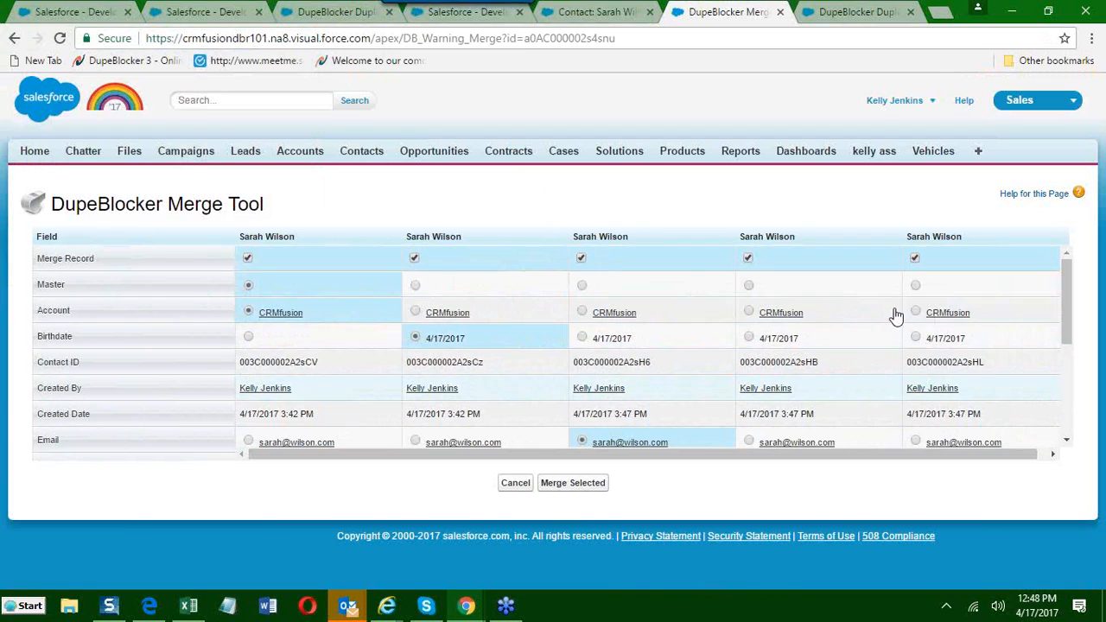
{"action": "left_click", "coordinate": [917, 337]}
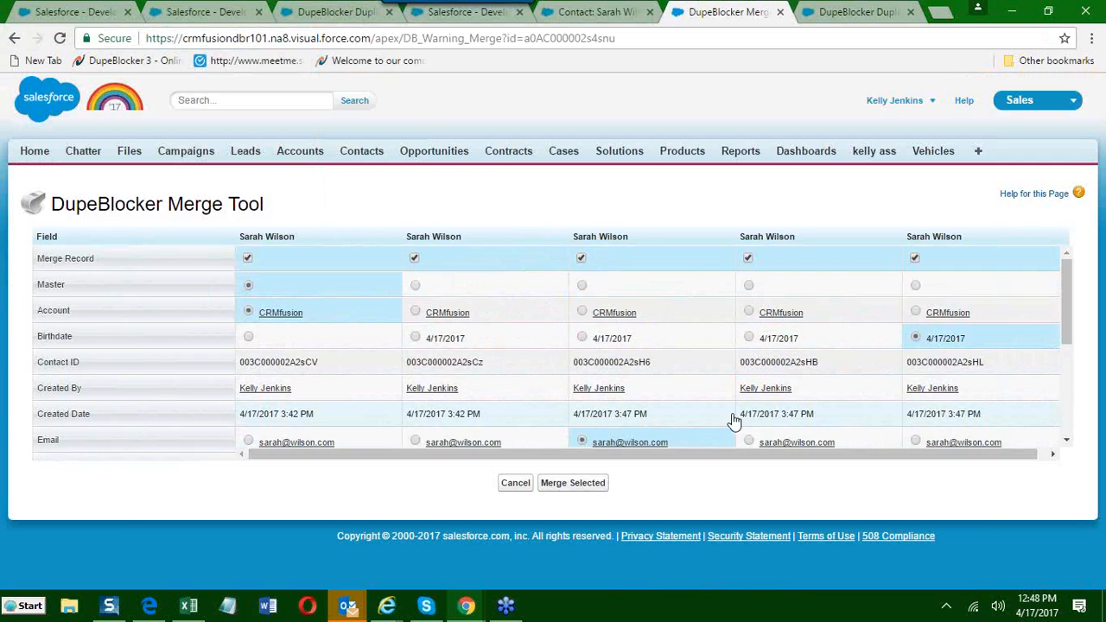
{"action": "scroll", "coordinate": [729, 420], "scroll_direction": "down", "scroll_amount": 2}
{"action": "left_click", "coordinate": [573, 484]}
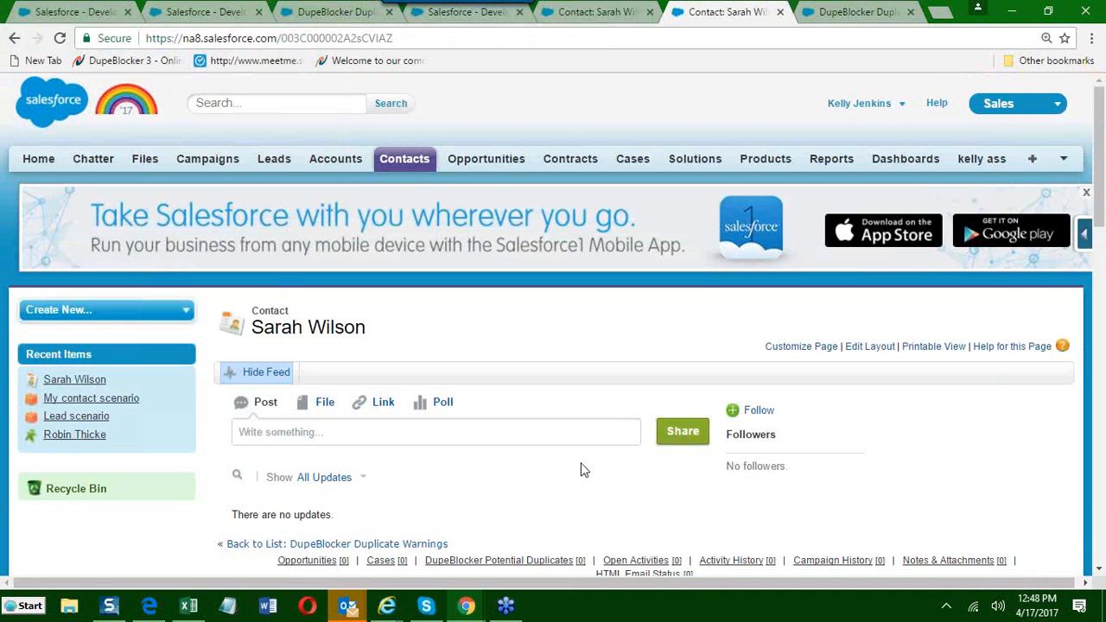
Review the merged contact's details and its duplicate warnings section.
{"action": "scroll", "coordinate": [582, 459], "scroll_direction": "down", "scroll_amount": 4}
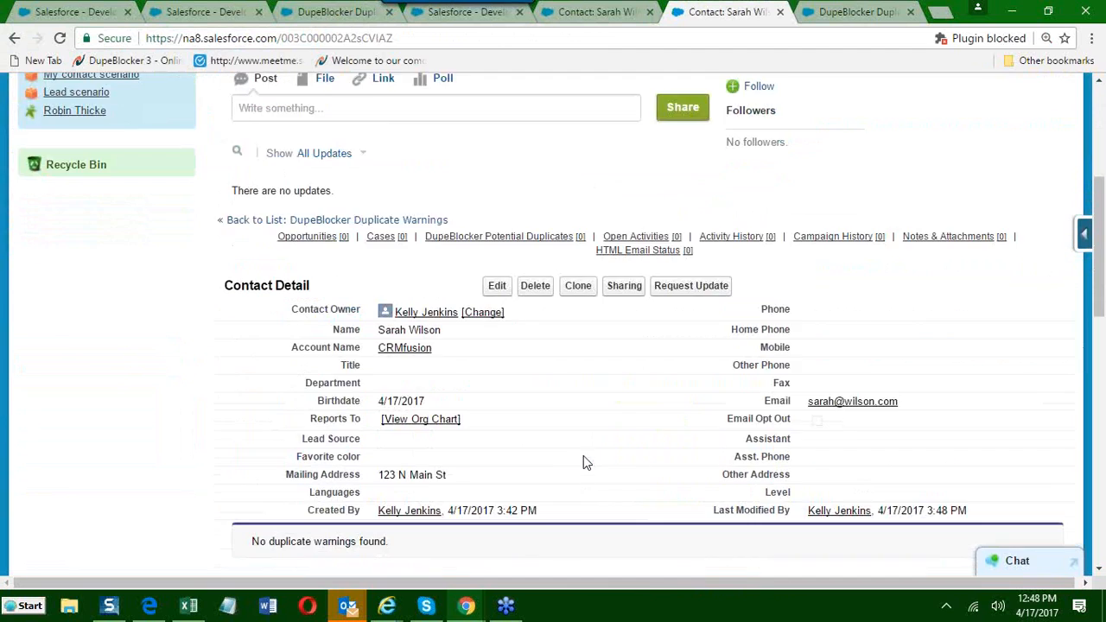
{"action": "scroll", "coordinate": [584, 458], "scroll_direction": "down", "scroll_amount": 3}
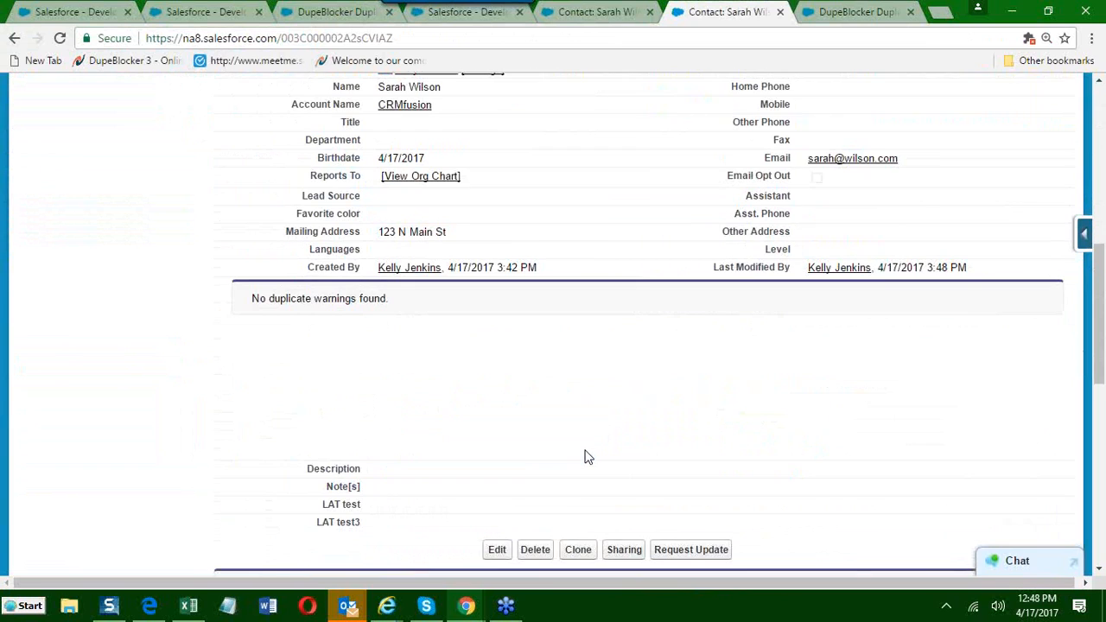
{"action": "scroll", "coordinate": [585, 455], "scroll_direction": "up", "scroll_amount": 1}
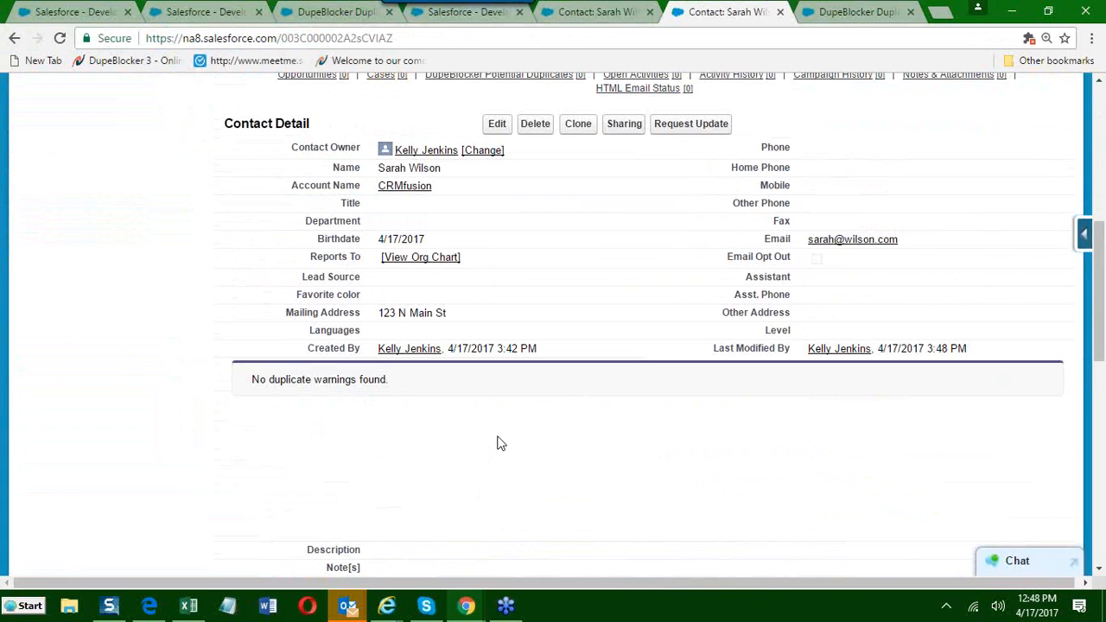
{"action": "scroll", "coordinate": [497, 440], "scroll_direction": "up", "scroll_amount": 3}
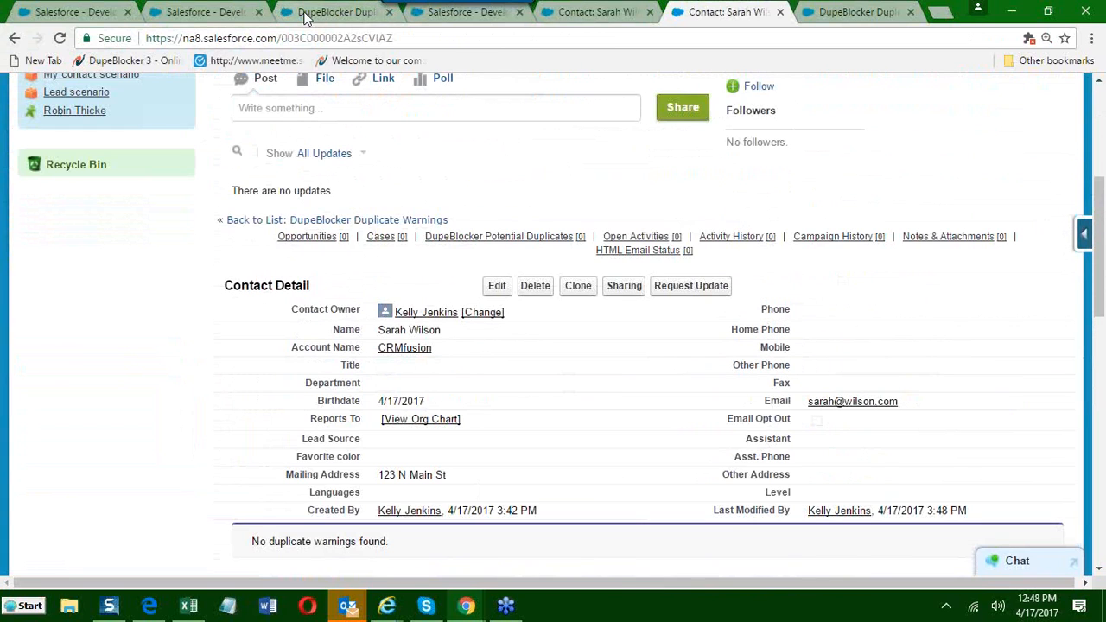
Switch the warning's browser tab to the DupeBlocker app and open My contact scenario from the scenarios list.
{"action": "left_click", "coordinate": [312, 16]}
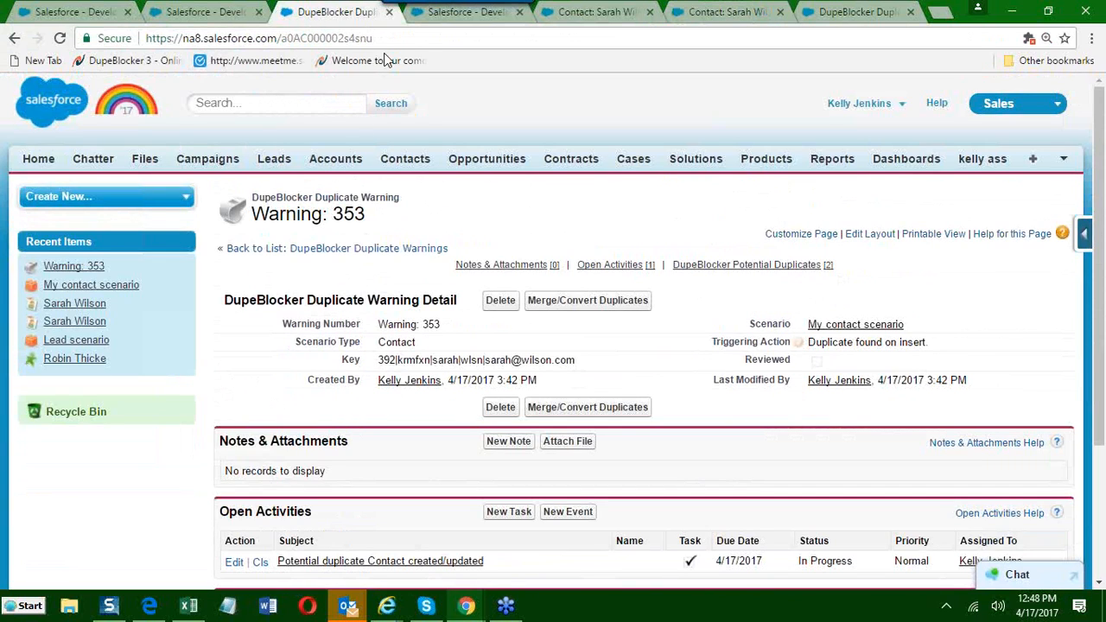
{"action": "left_click", "coordinate": [994, 104]}
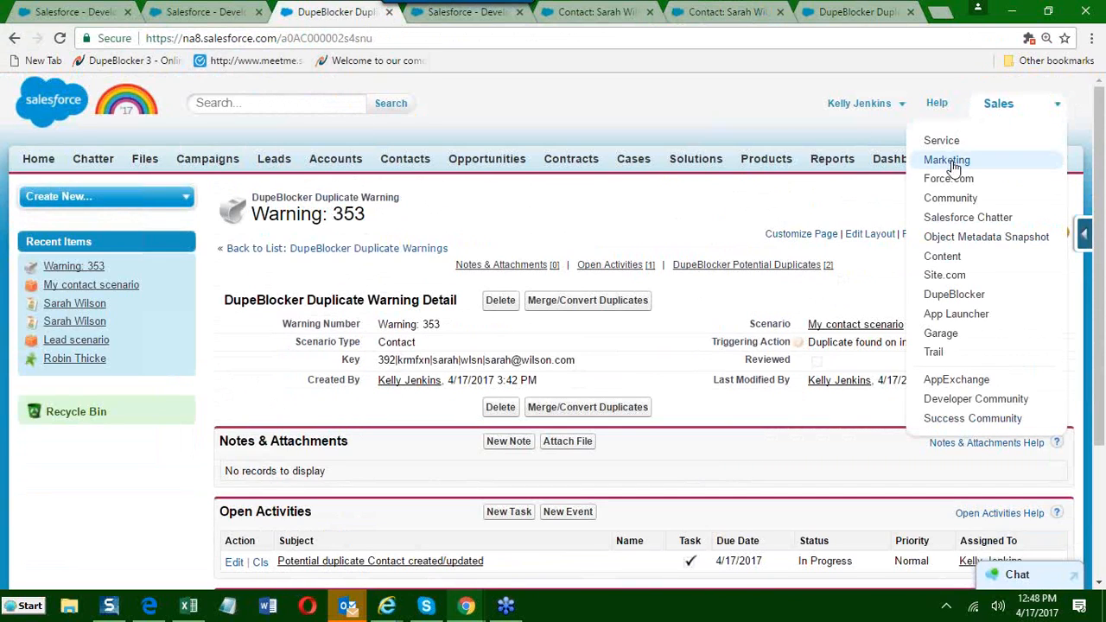
{"action": "left_click", "coordinate": [934, 295]}
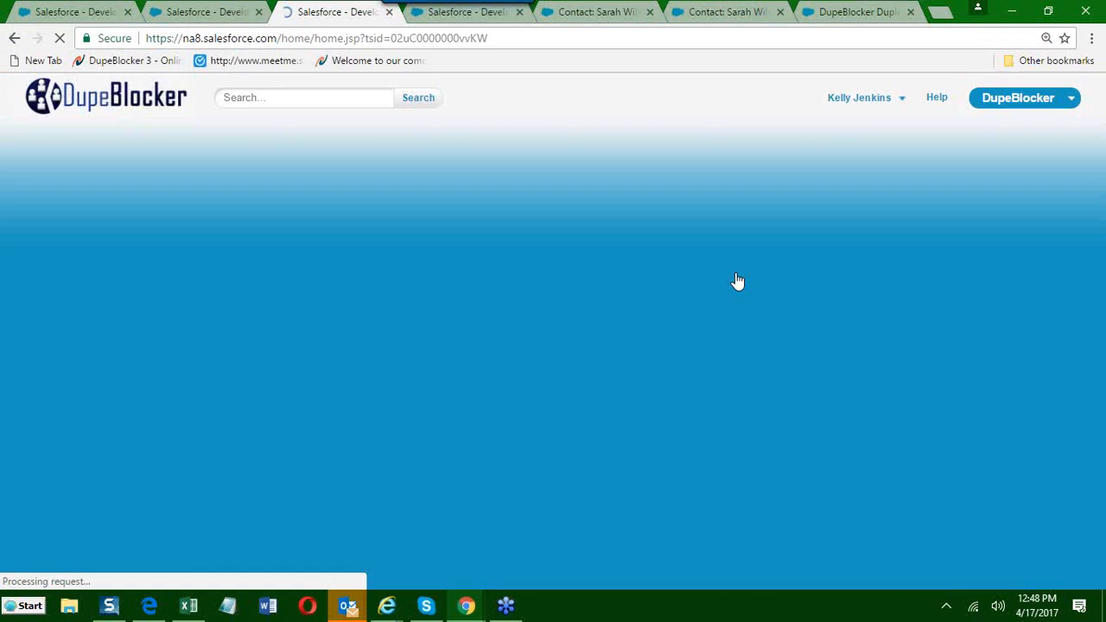
{"action": "left_click", "coordinate": [261, 157]}
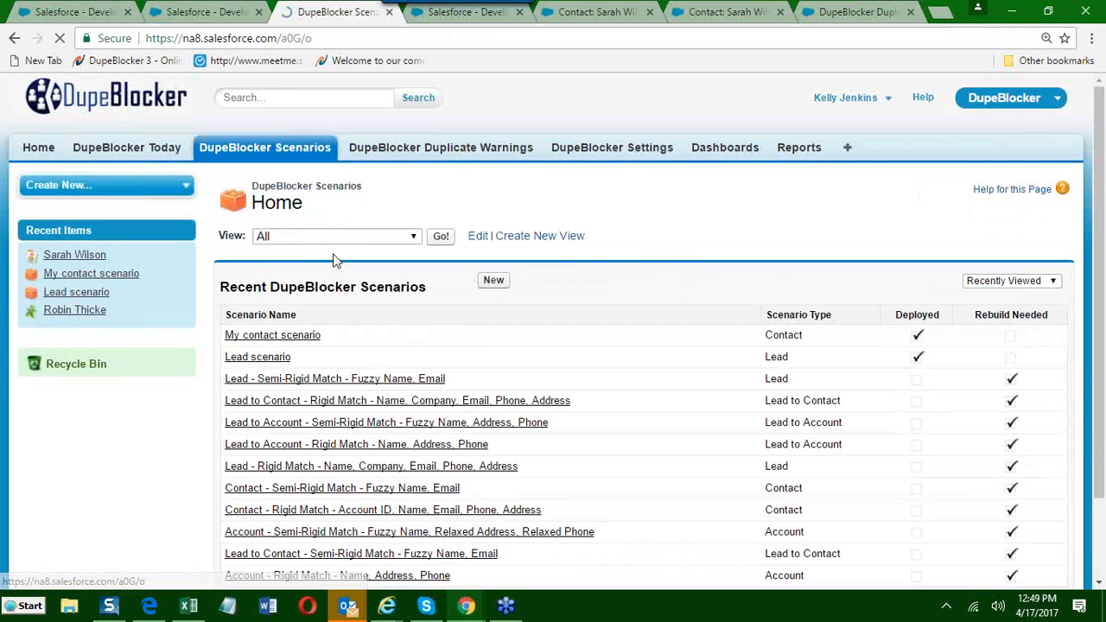
{"action": "left_click", "coordinate": [259, 336]}
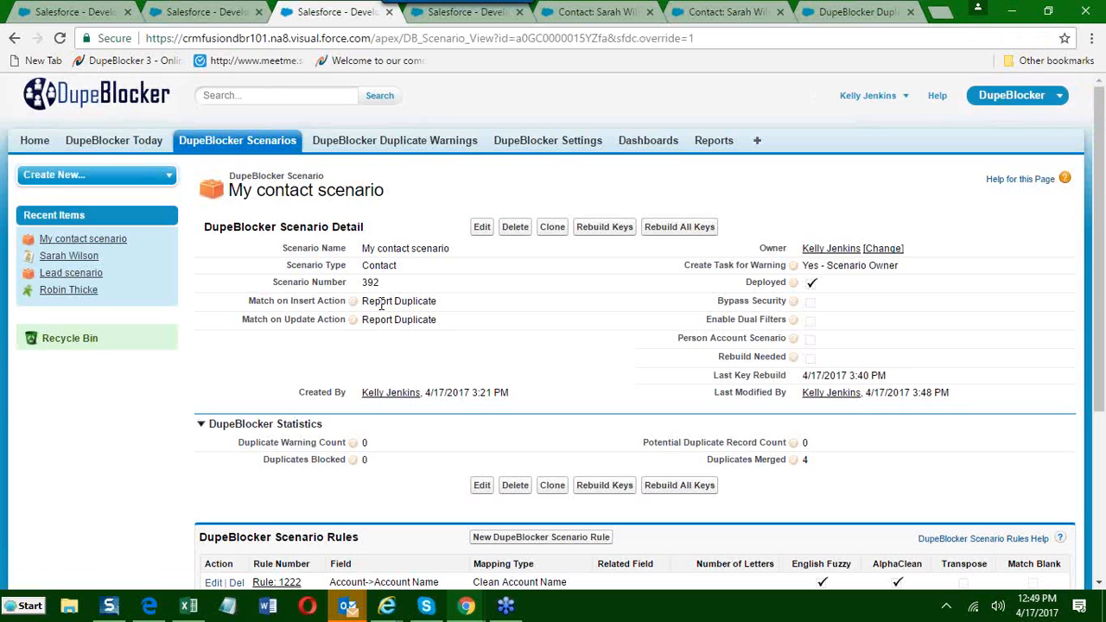
{"action": "left_click", "coordinate": [481, 226]}
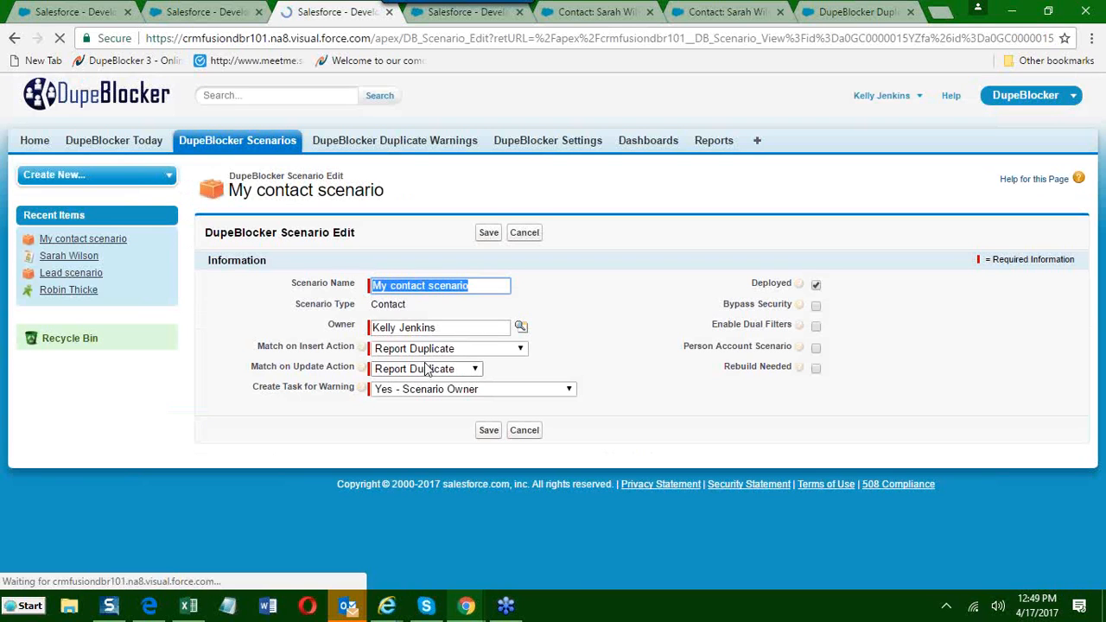
{"action": "left_click", "coordinate": [408, 350]}
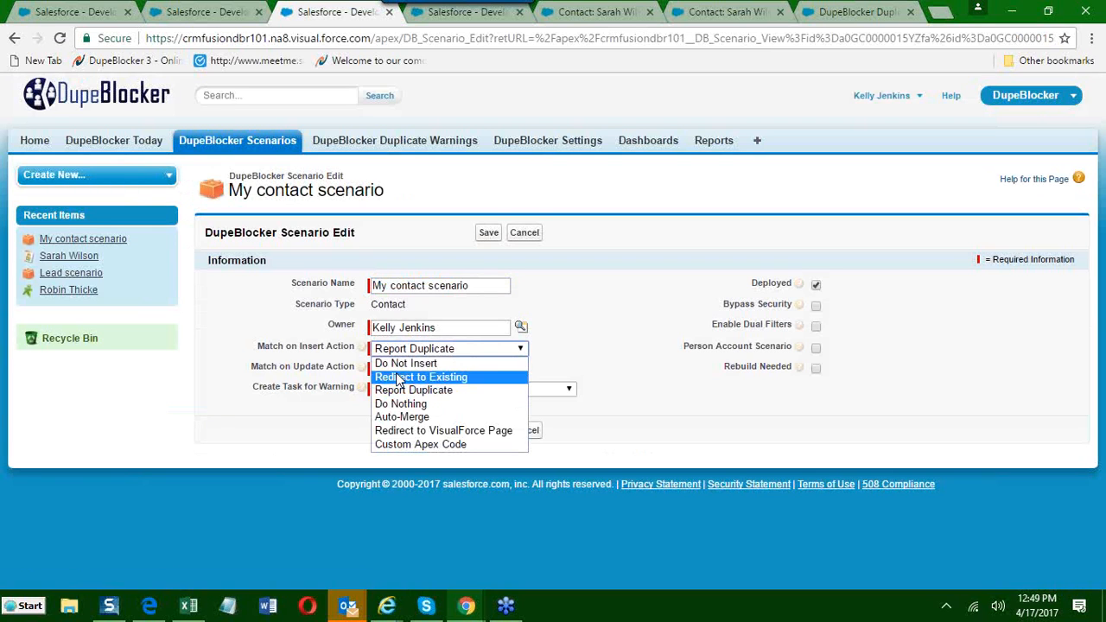
{"action": "left_click", "coordinate": [396, 364]}
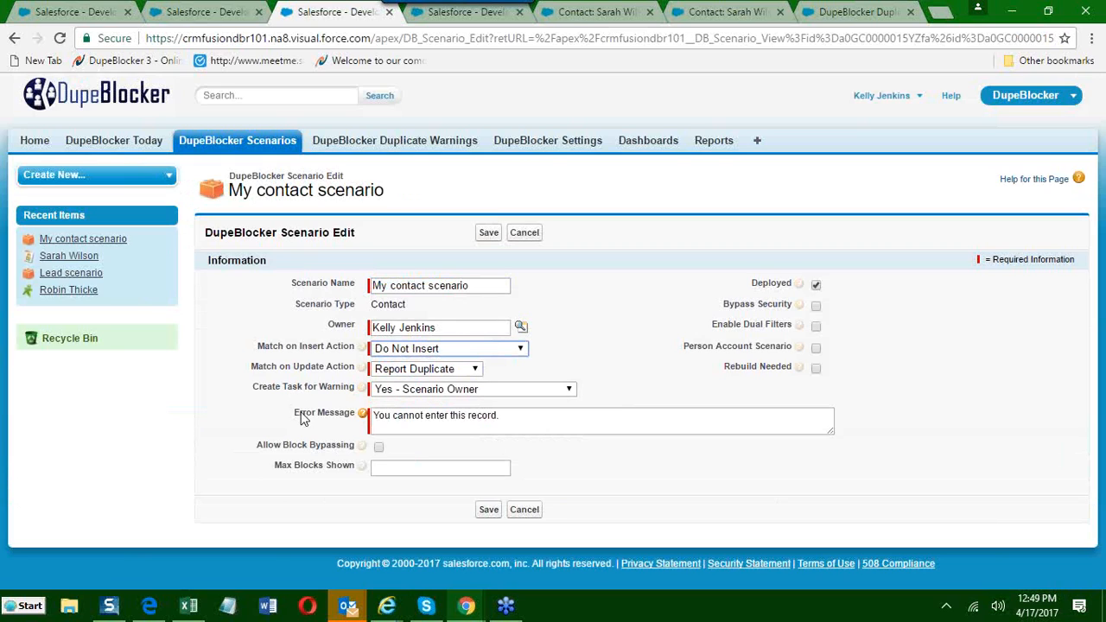
{"action": "left_click_drag", "start_coordinate": [513, 416], "coordinate": [374, 423]}
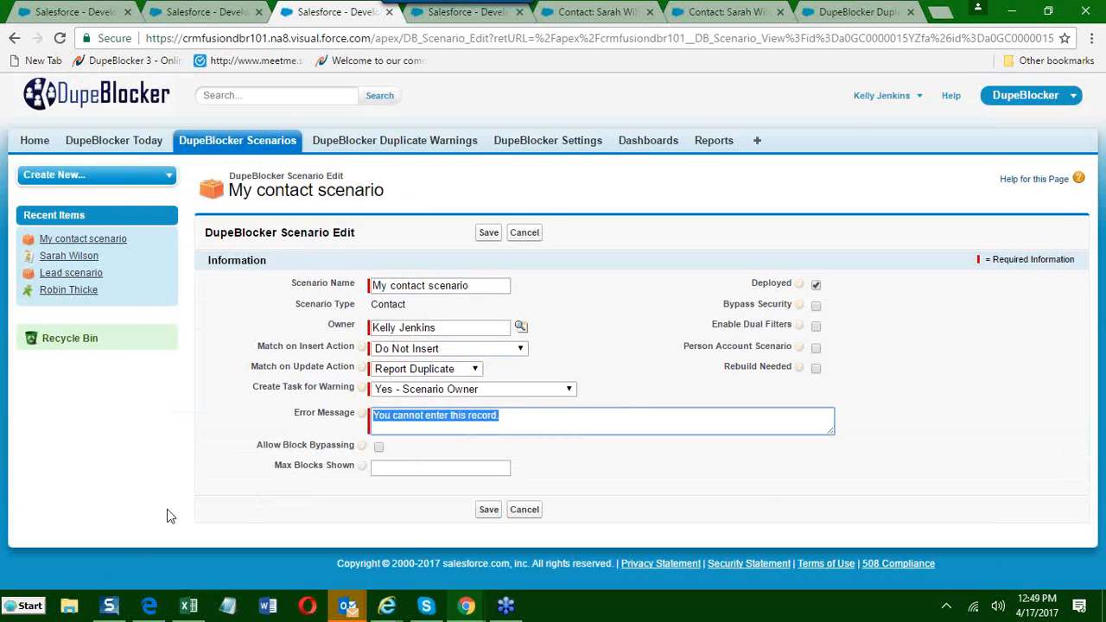
{"action": "left_click", "coordinate": [527, 231]}
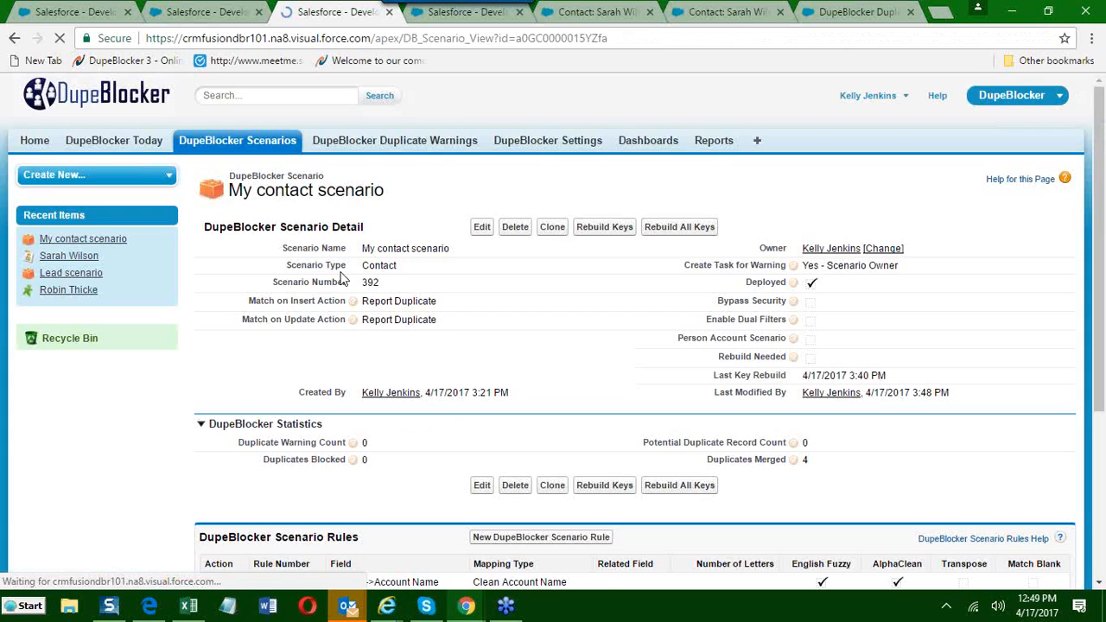
{"action": "left_click", "coordinate": [75, 259]}
{"action": "right_click", "coordinate": [74, 259]}
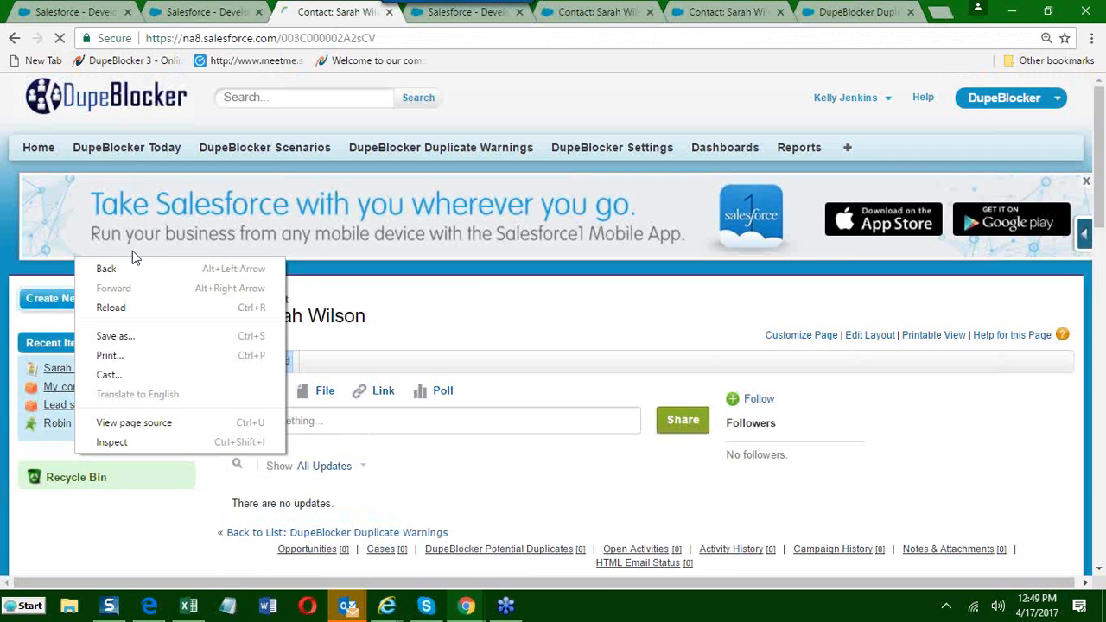
{"action": "left_click", "coordinate": [11, 38]}
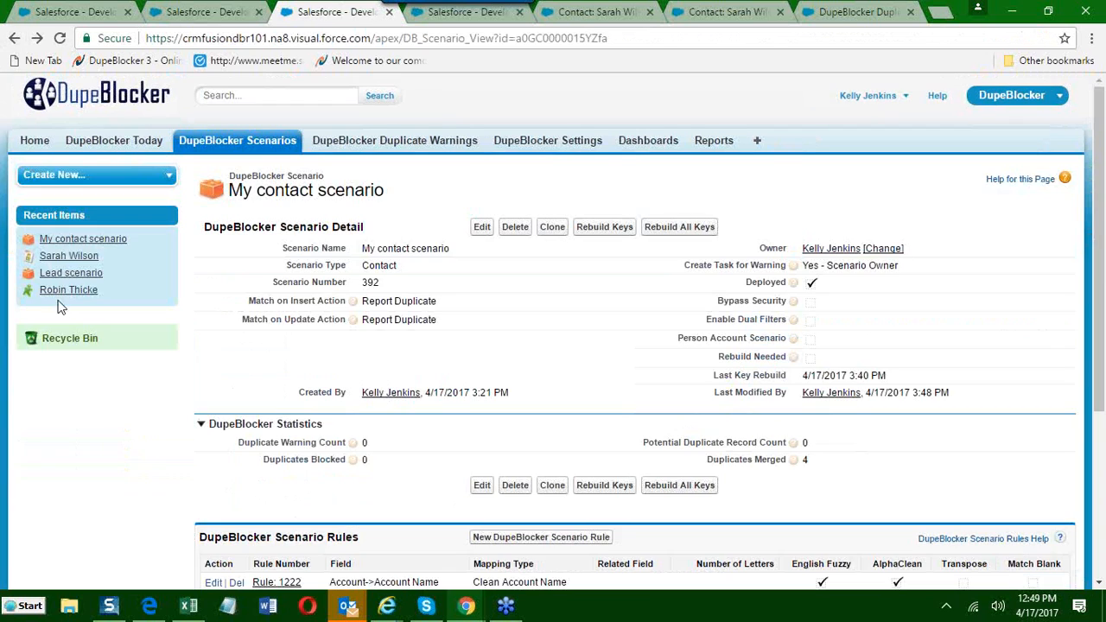
Open the recently viewed contact in a separate tab and save a clone of it with its details unchanged.
{"action": "right_click", "coordinate": [73, 262]}
{"action": "left_click", "coordinate": [104, 198]}
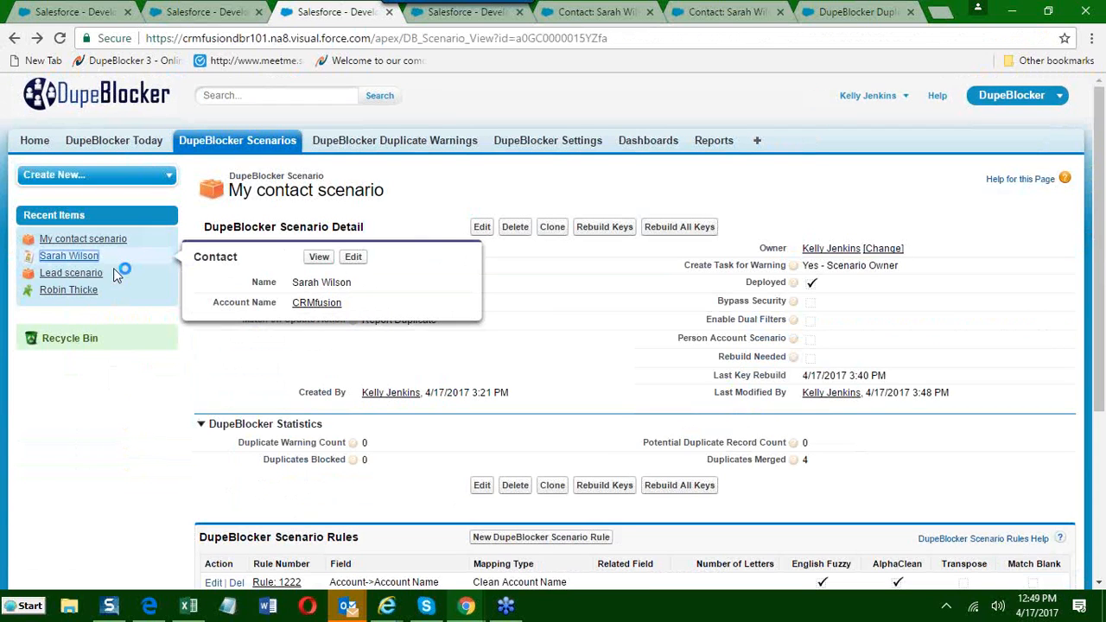
{"action": "left_click", "coordinate": [390, 18]}
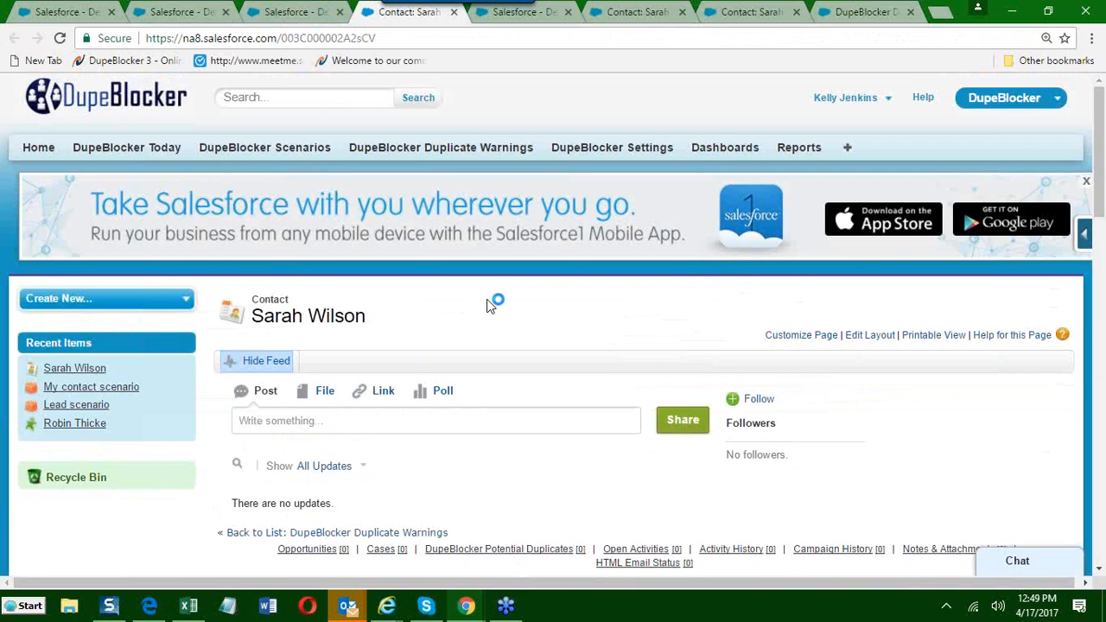
{"action": "scroll", "coordinate": [519, 345], "scroll_direction": "down", "scroll_amount": 4}
{"action": "left_click", "coordinate": [577, 274]}
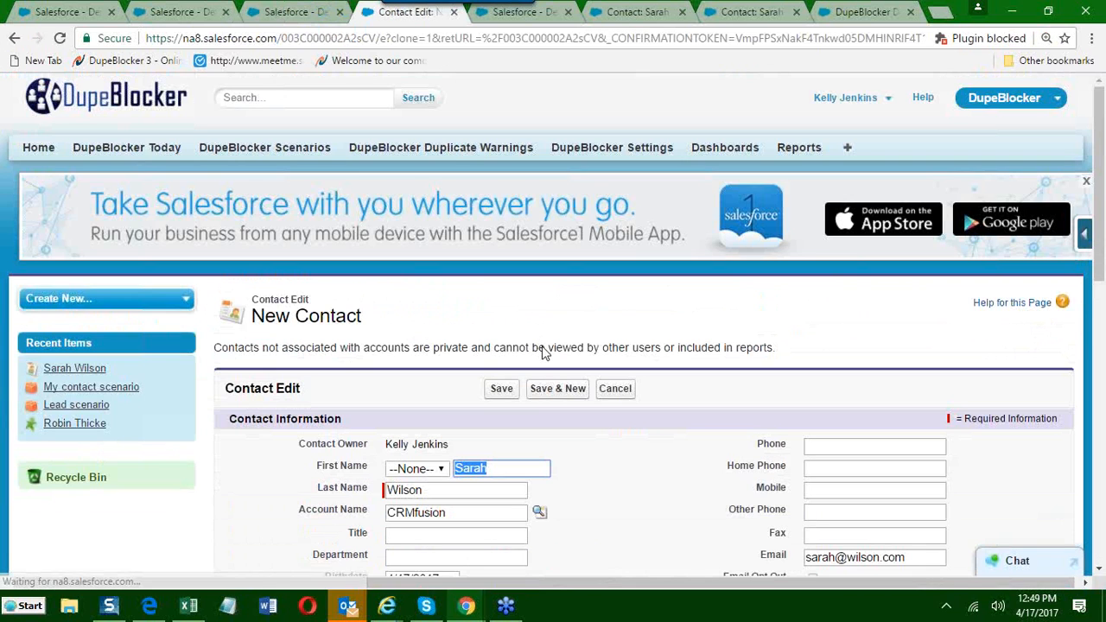
{"action": "left_click", "coordinate": [507, 389]}
Set My contact scenario's Match on Insert Action to Do Not Insert, close the task reminder pop-up, and save the scenario.
{"action": "left_click", "coordinate": [279, 17]}
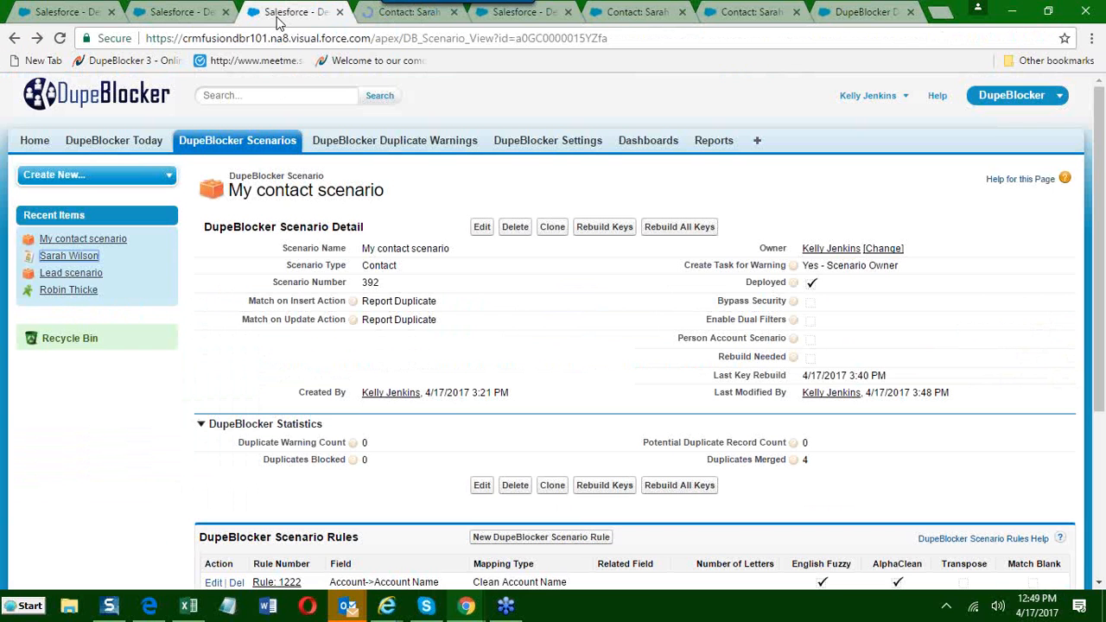
{"action": "left_click", "coordinate": [482, 226]}
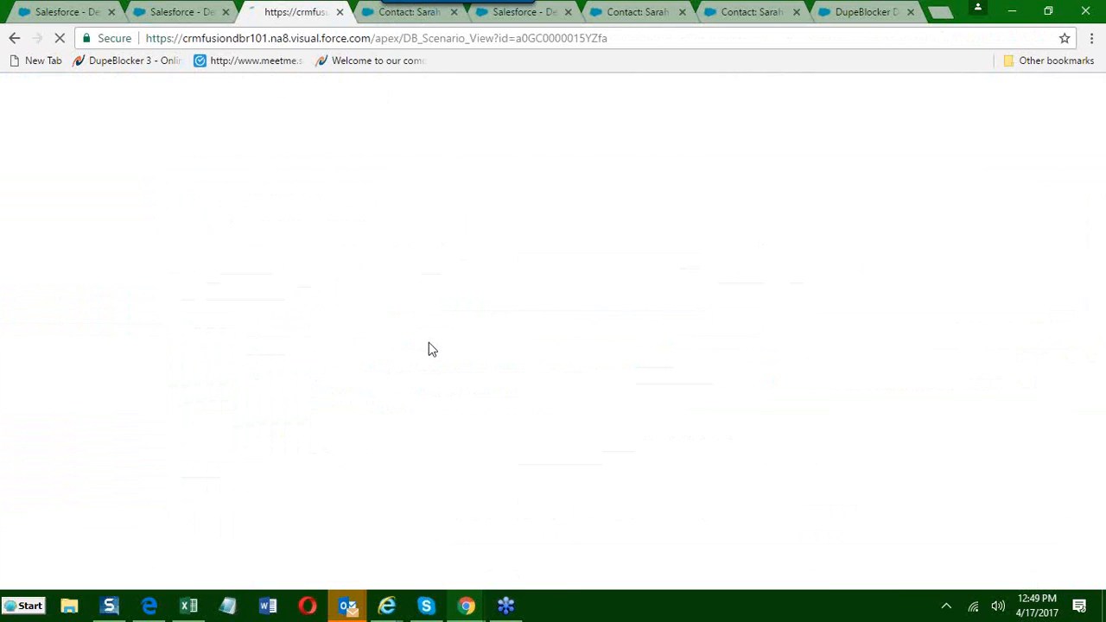
{"action": "left_click", "coordinate": [437, 350]}
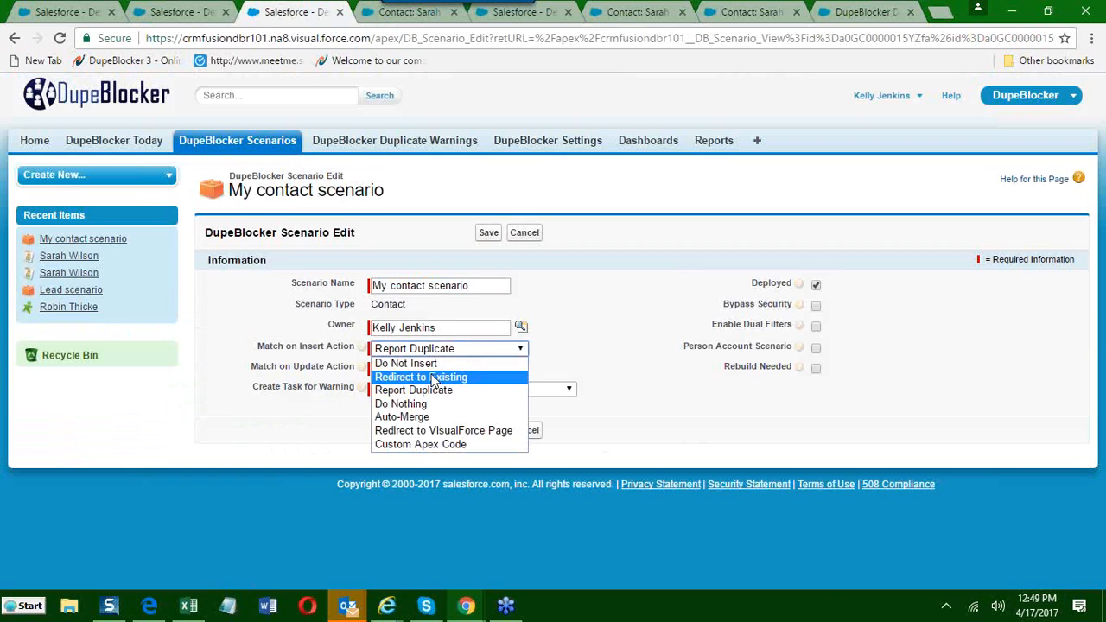
{"action": "left_click", "coordinate": [411, 364]}
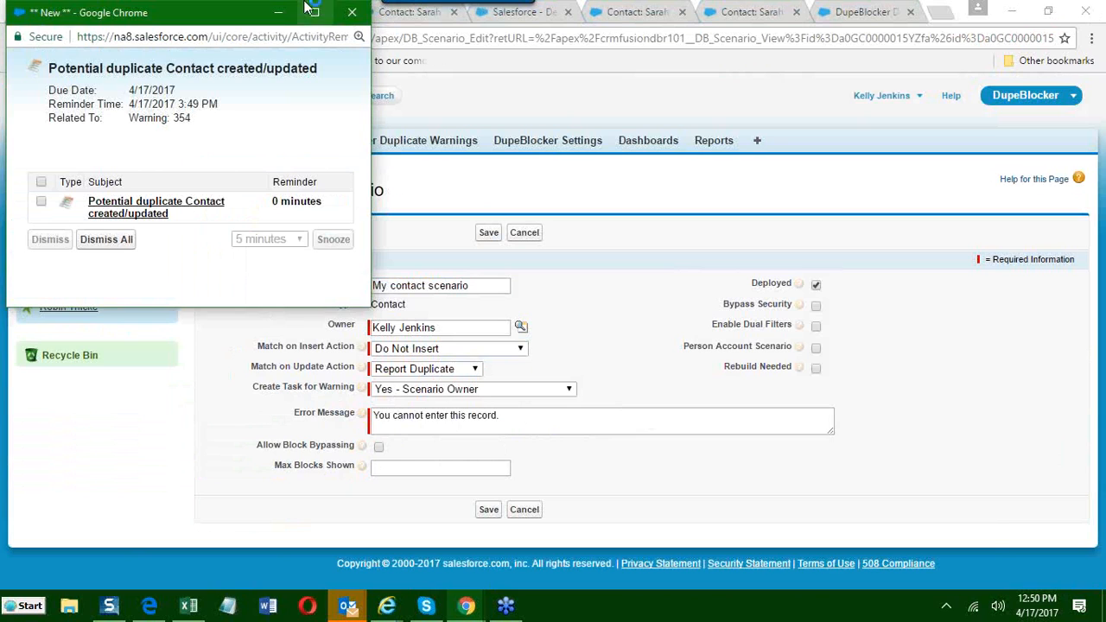
{"action": "left_click", "coordinate": [353, 13]}
{"action": "left_click", "coordinate": [488, 233]}
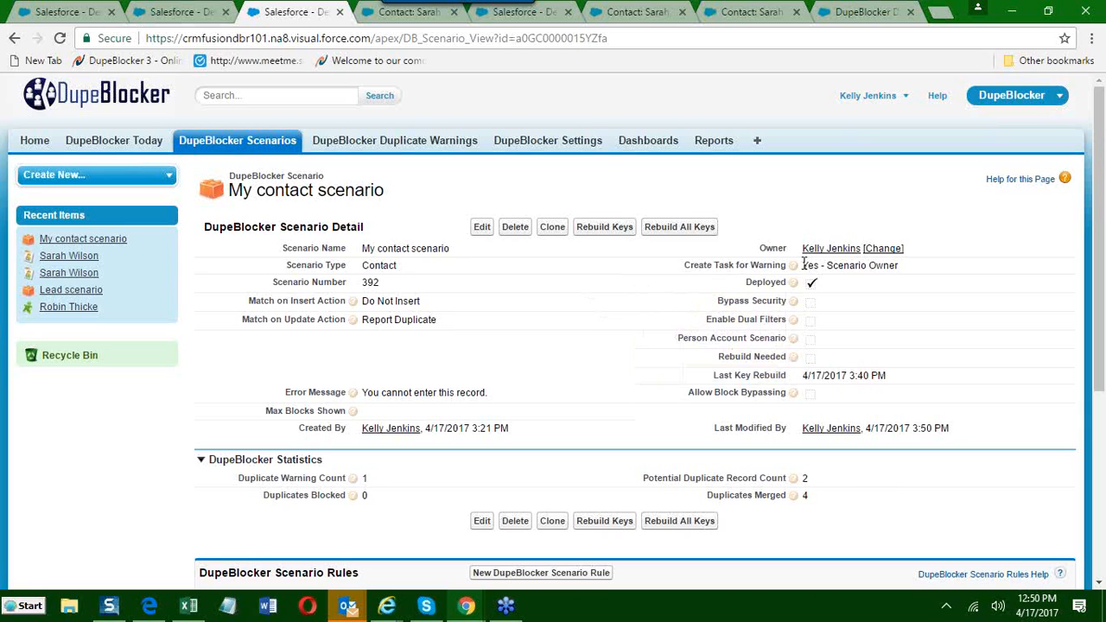
Open the DupeBlocker general settings in the other home page tab and examine the Disable Warning Task Reminders option.
{"action": "left_click", "coordinate": [184, 12]}
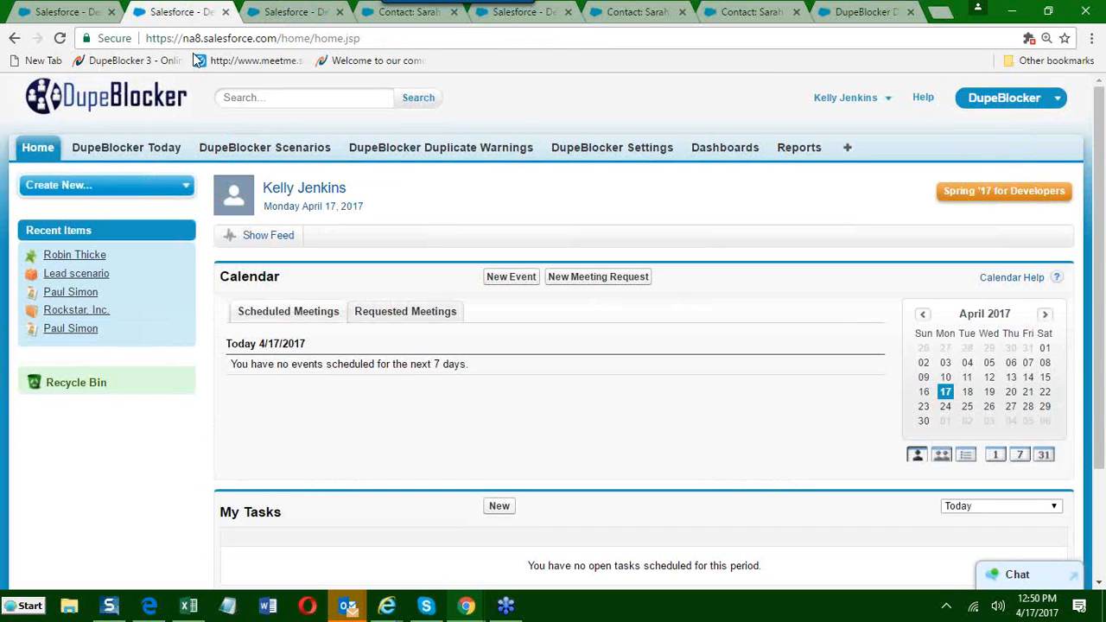
{"action": "left_click", "coordinate": [626, 152]}
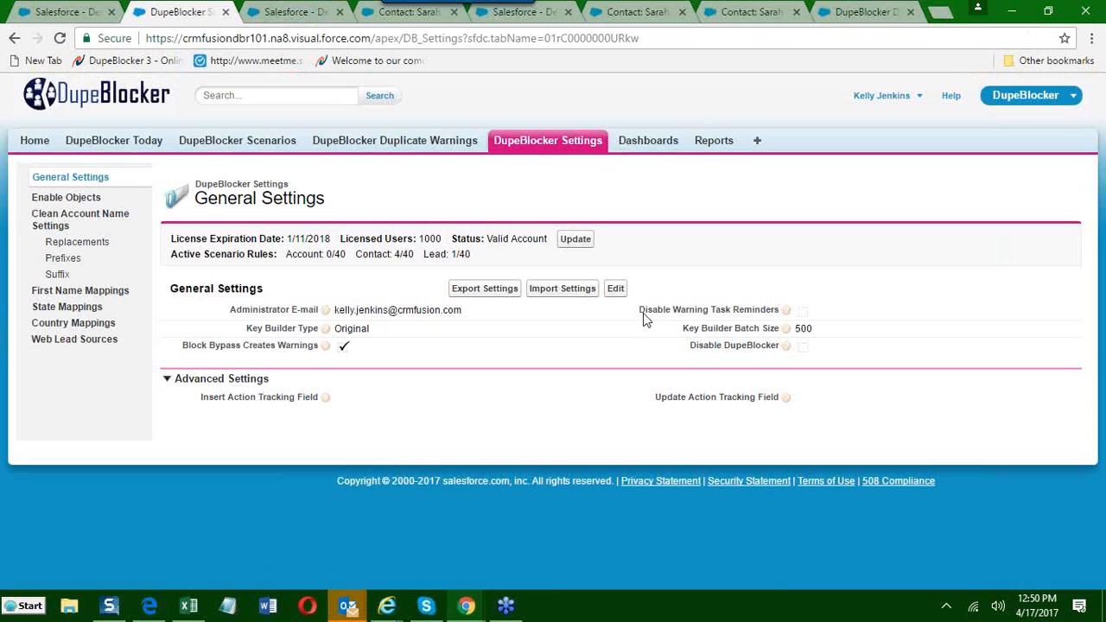
{"action": "left_click_drag", "start_coordinate": [640, 313], "coordinate": [779, 314]}
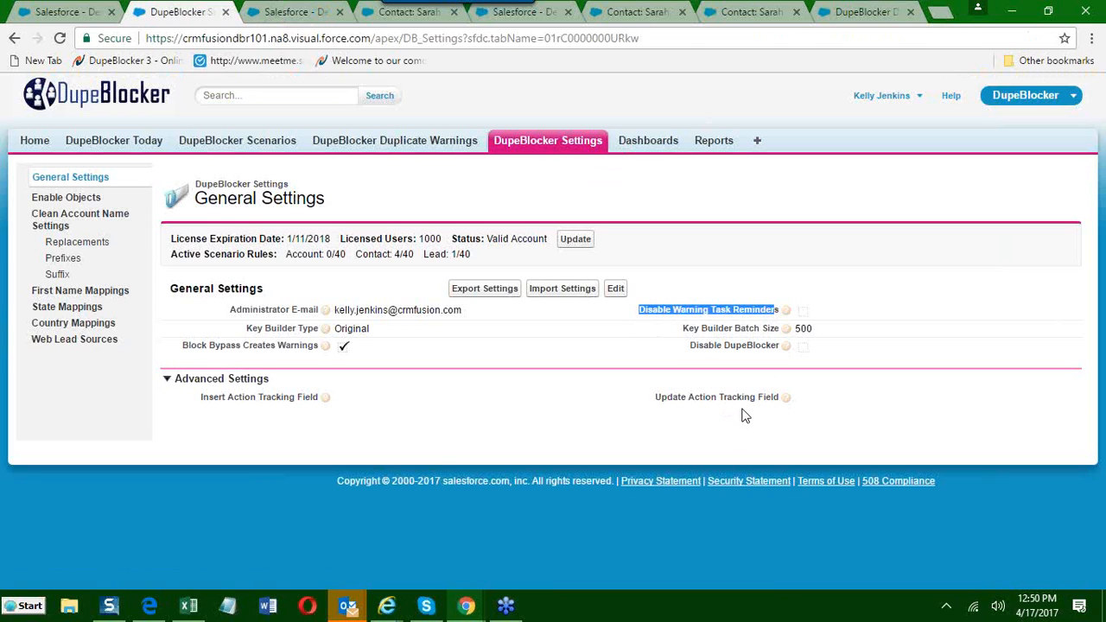
Reload the two contact record pages open in separate browser tabs to check their current state.
{"action": "left_click", "coordinate": [268, 12]}
{"action": "left_click", "coordinate": [644, 12]}
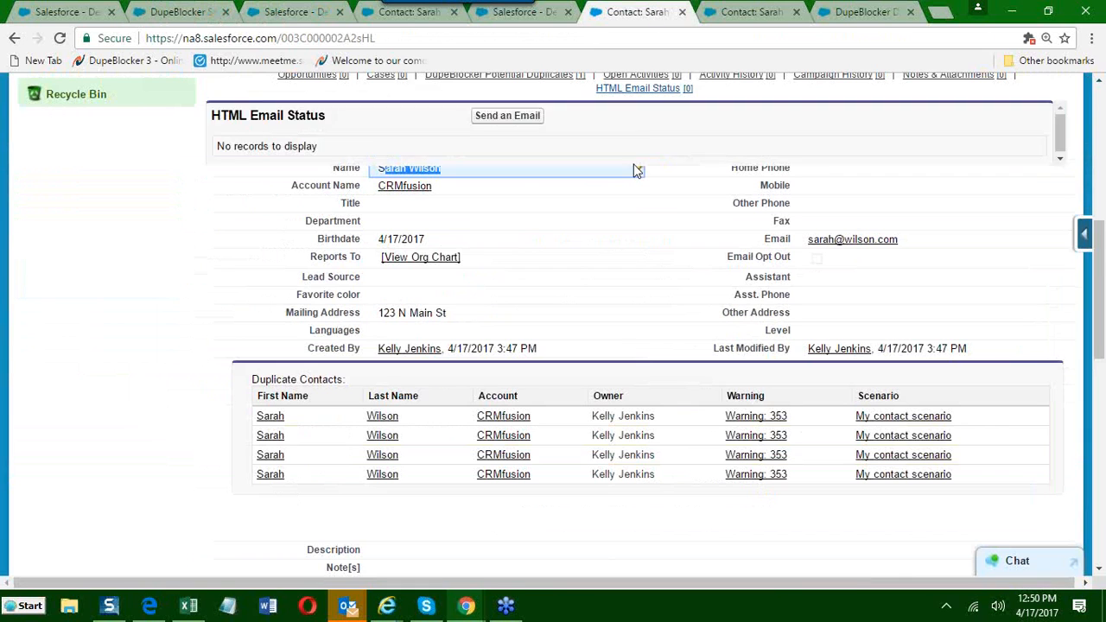
{"action": "scroll", "coordinate": [657, 288], "scroll_direction": "up", "scroll_amount": 1}
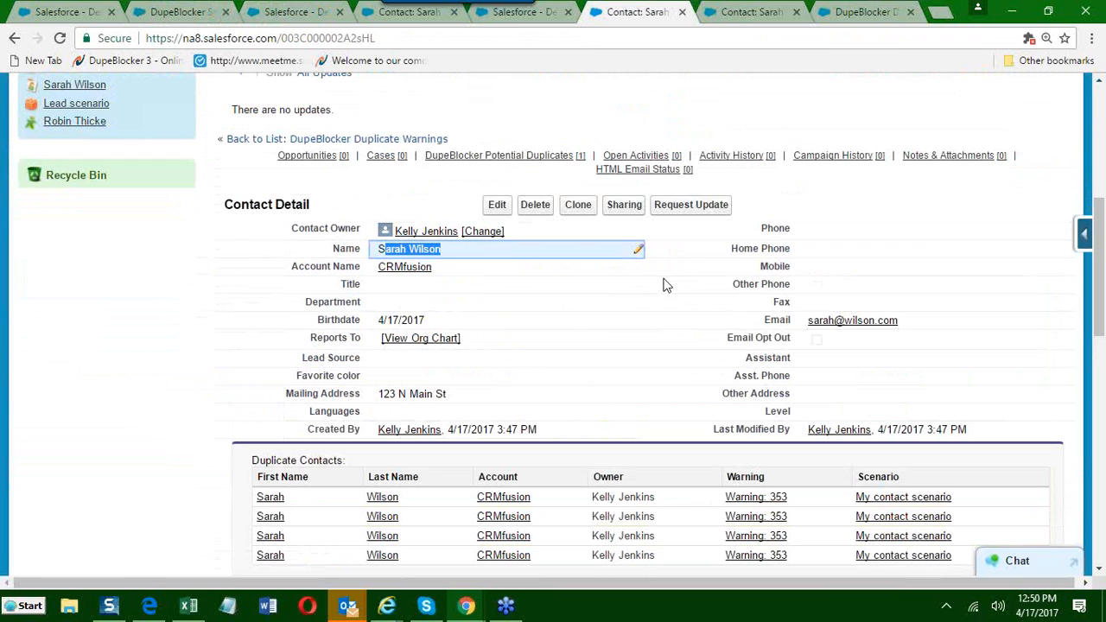
{"action": "key", "text": "F5"}
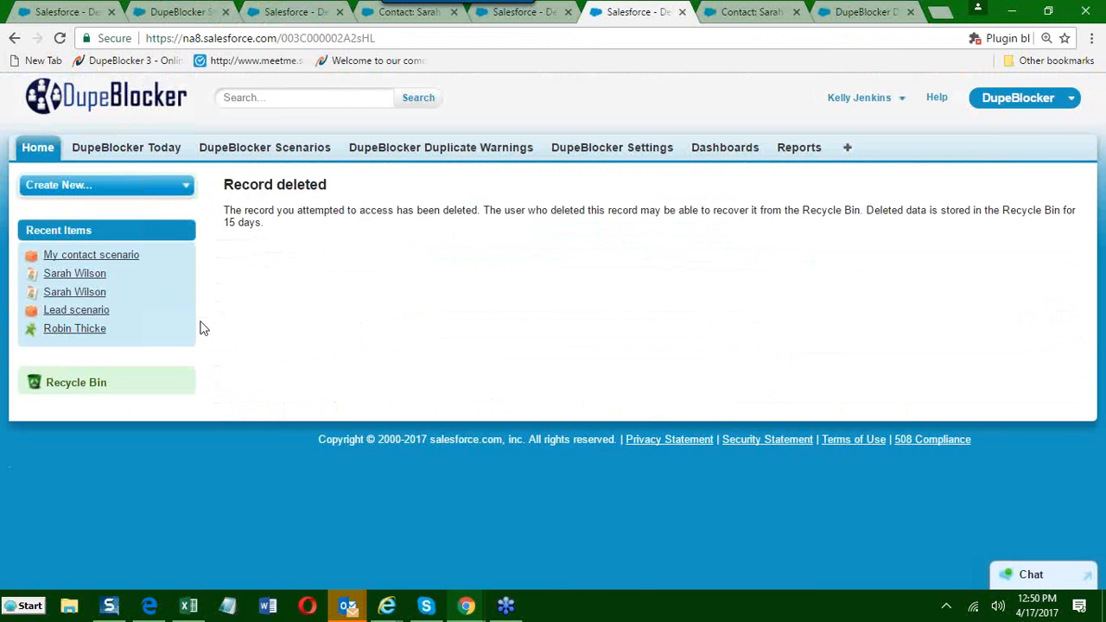
{"action": "left_click", "coordinate": [734, 13]}
{"action": "left_click", "coordinate": [59, 38]}
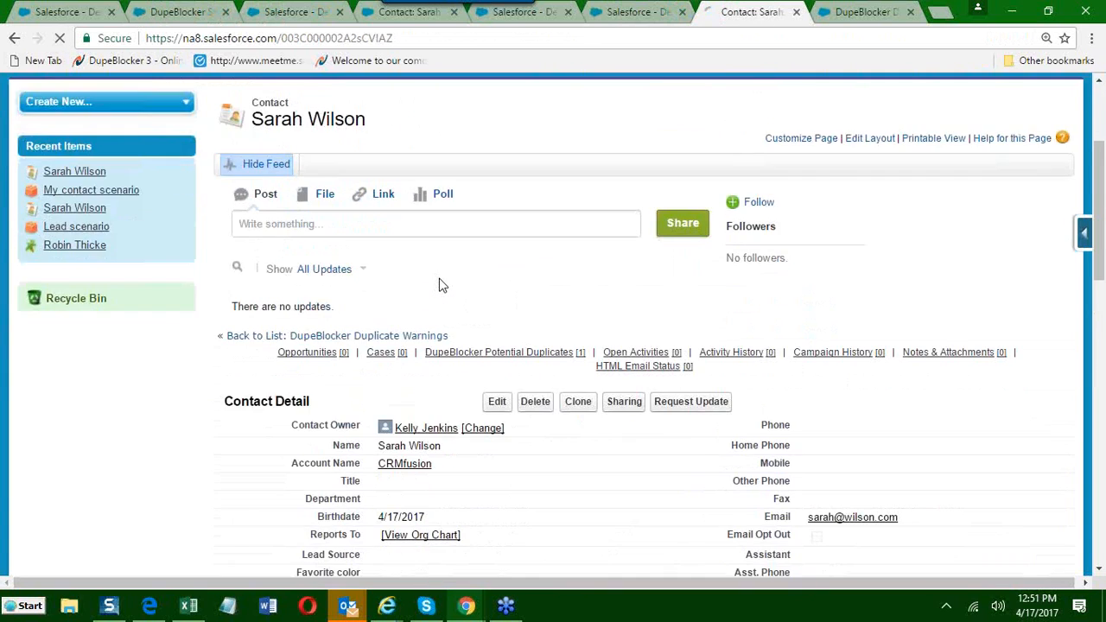
Clone the contact, set the Department to Finance, and try to save the new record.
{"action": "scroll", "coordinate": [439, 285], "scroll_direction": "down", "scroll_amount": 3}
{"action": "left_click", "coordinate": [578, 113]}
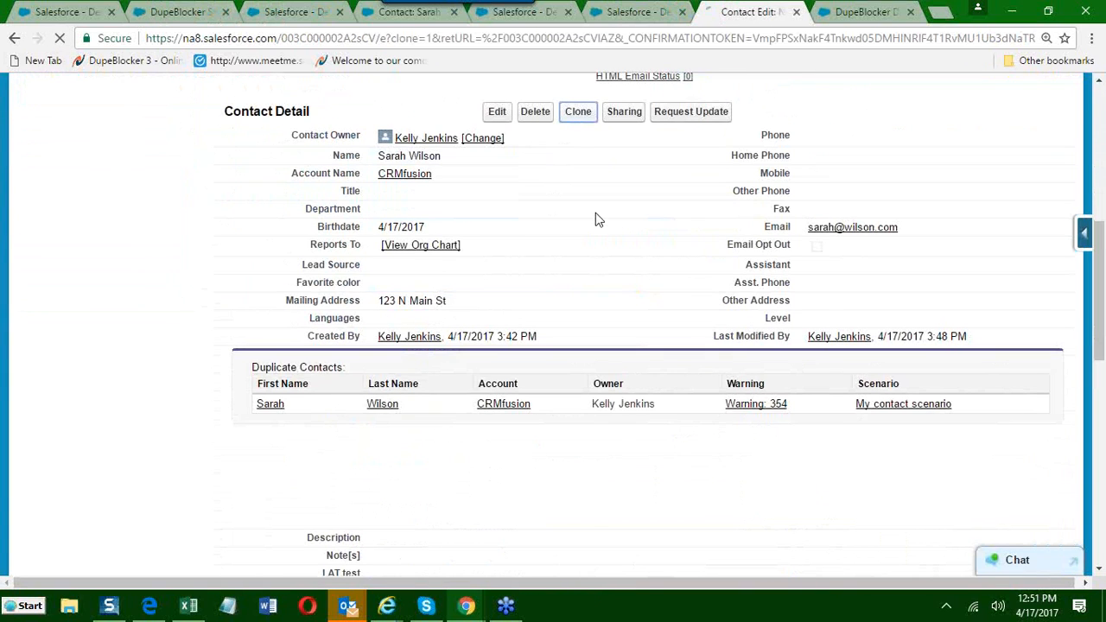
{"action": "scroll", "coordinate": [239, 332], "scroll_direction": "down", "scroll_amount": 2}
{"action": "scroll", "coordinate": [235, 323], "scroll_direction": "down", "scroll_amount": 1}
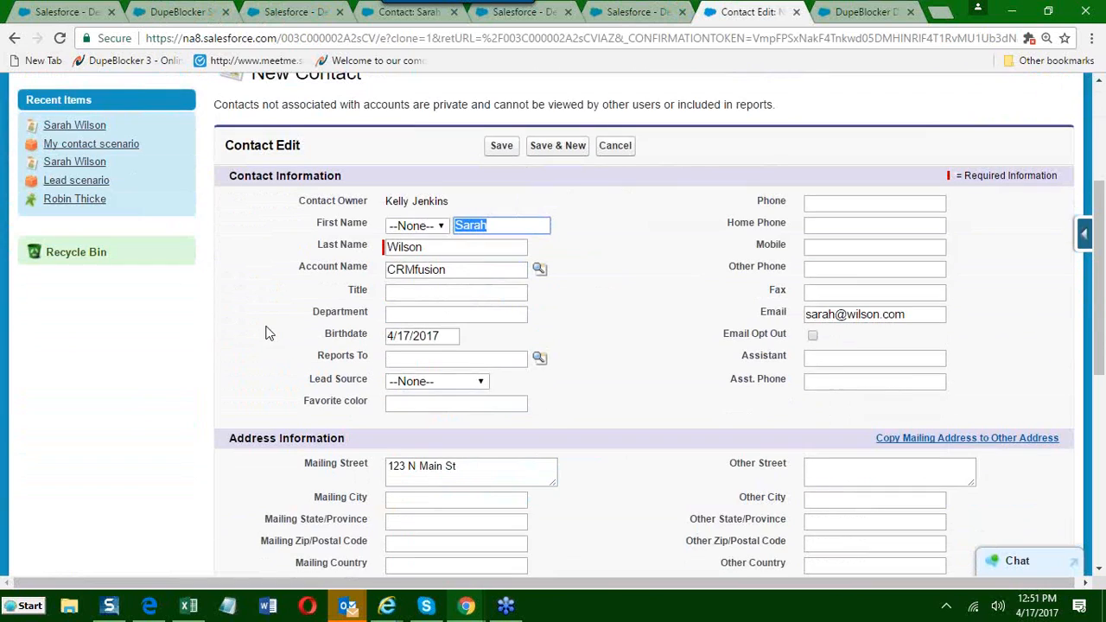
{"action": "left_click", "coordinate": [409, 293]}
{"action": "left_click", "coordinate": [400, 317]}
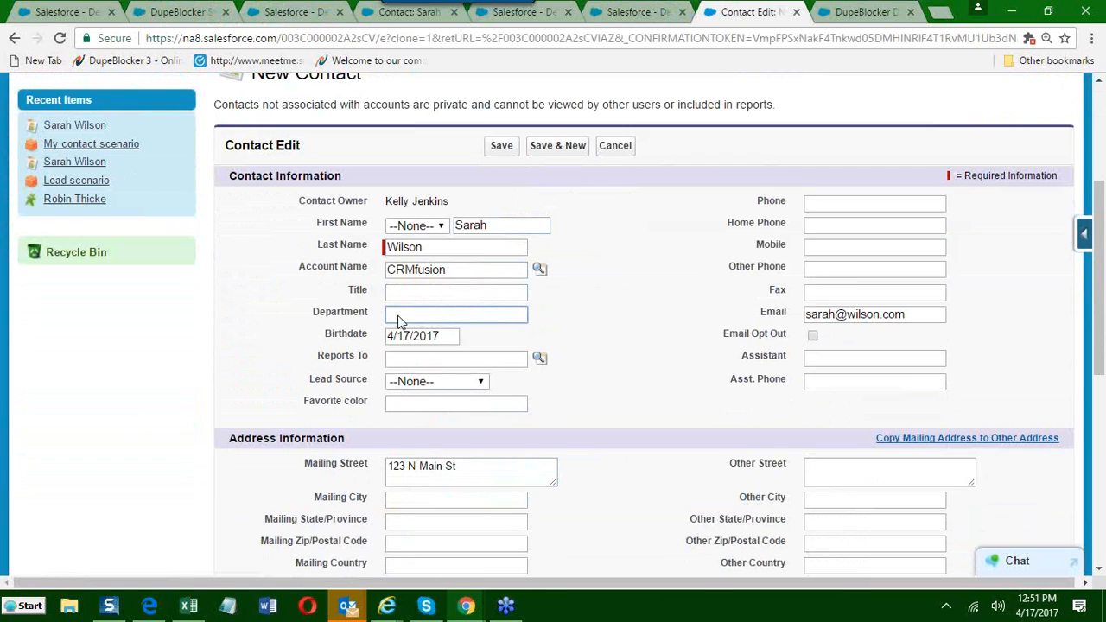
{"action": "type", "text": "Finance"}
{"action": "left_click", "coordinate": [502, 146]}
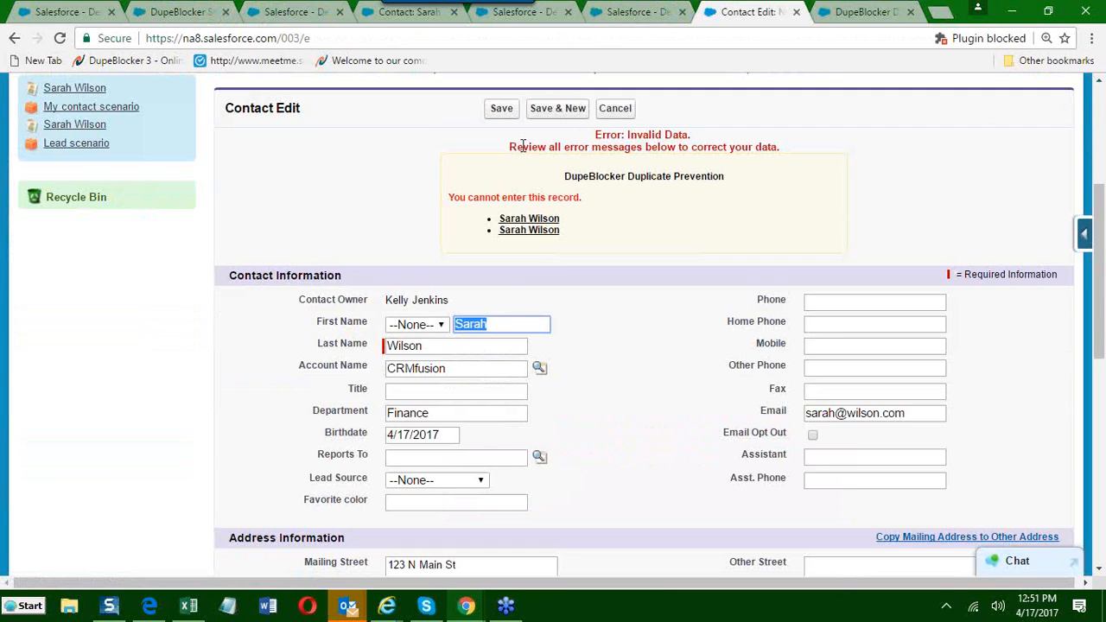
Examine the DupeBlocker Duplicate Prevention message and the remaining fields of the unsaved contact form.
{"action": "left_click_drag", "start_coordinate": [448, 197], "coordinate": [598, 196]}
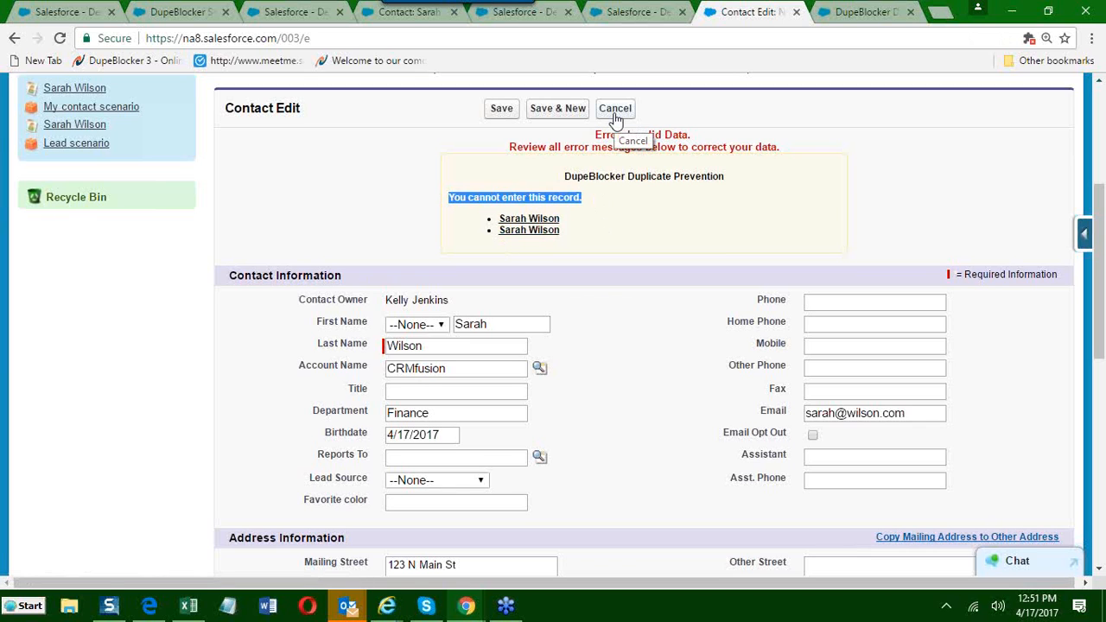
{"action": "scroll", "coordinate": [309, 259], "scroll_direction": "down", "scroll_amount": 1}
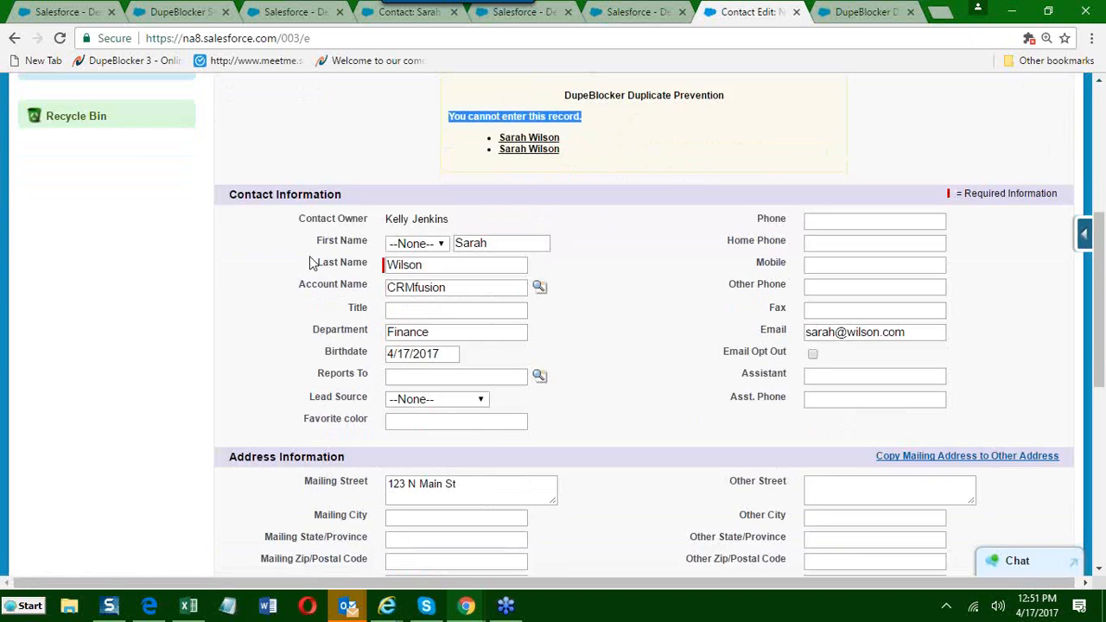
{"action": "scroll", "coordinate": [383, 488], "scroll_direction": "down", "scroll_amount": 5}
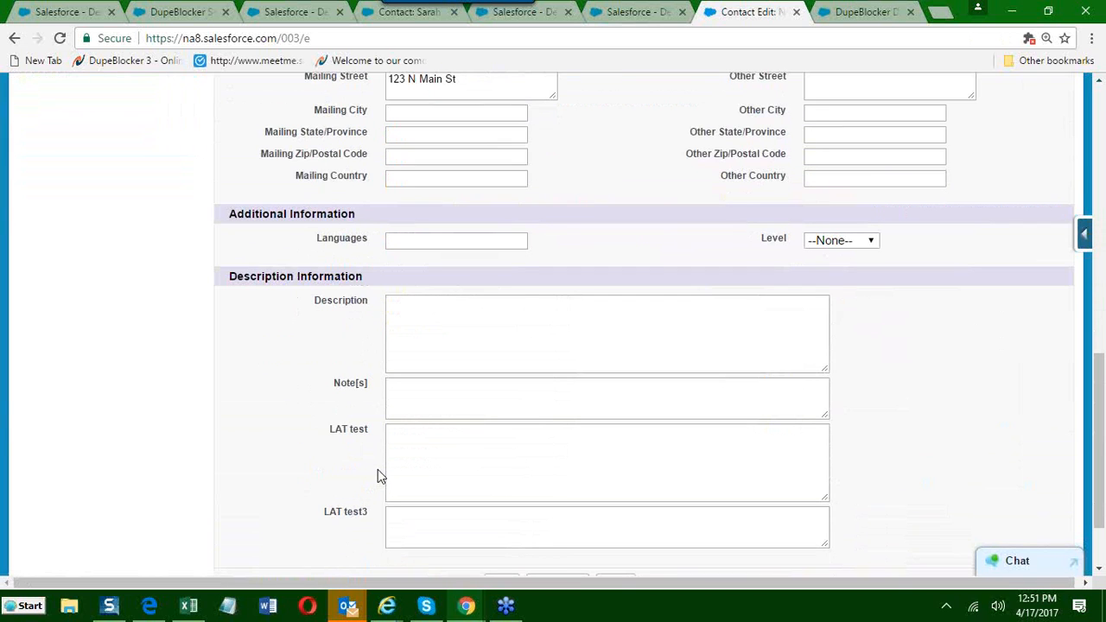
{"action": "scroll", "coordinate": [377, 470], "scroll_direction": "up", "scroll_amount": 4}
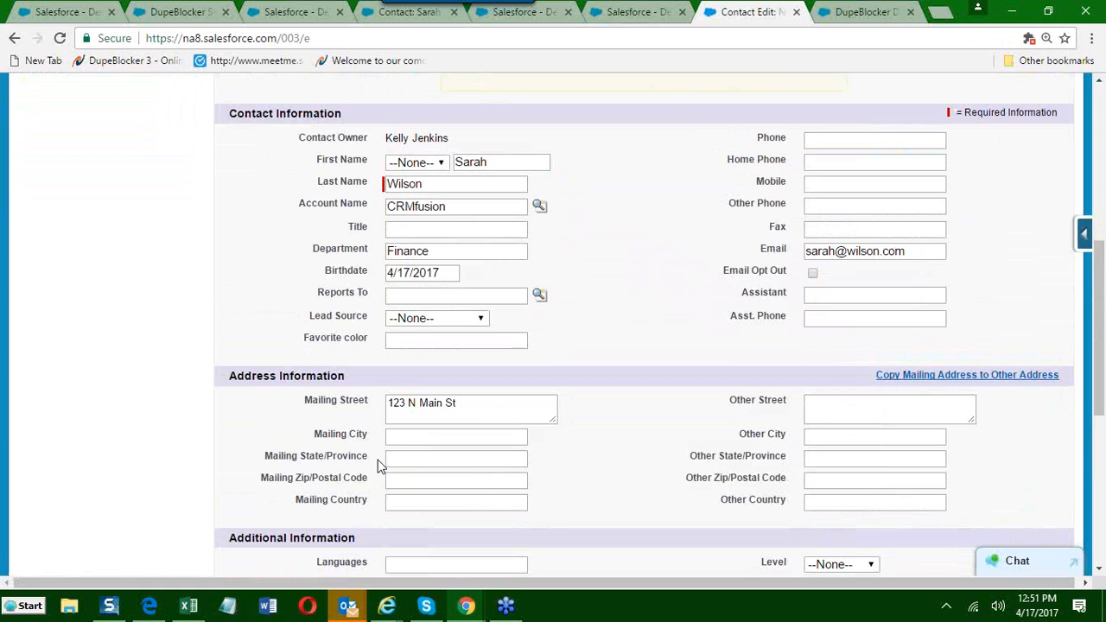
{"action": "scroll", "coordinate": [403, 448], "scroll_direction": "up", "scroll_amount": 2}
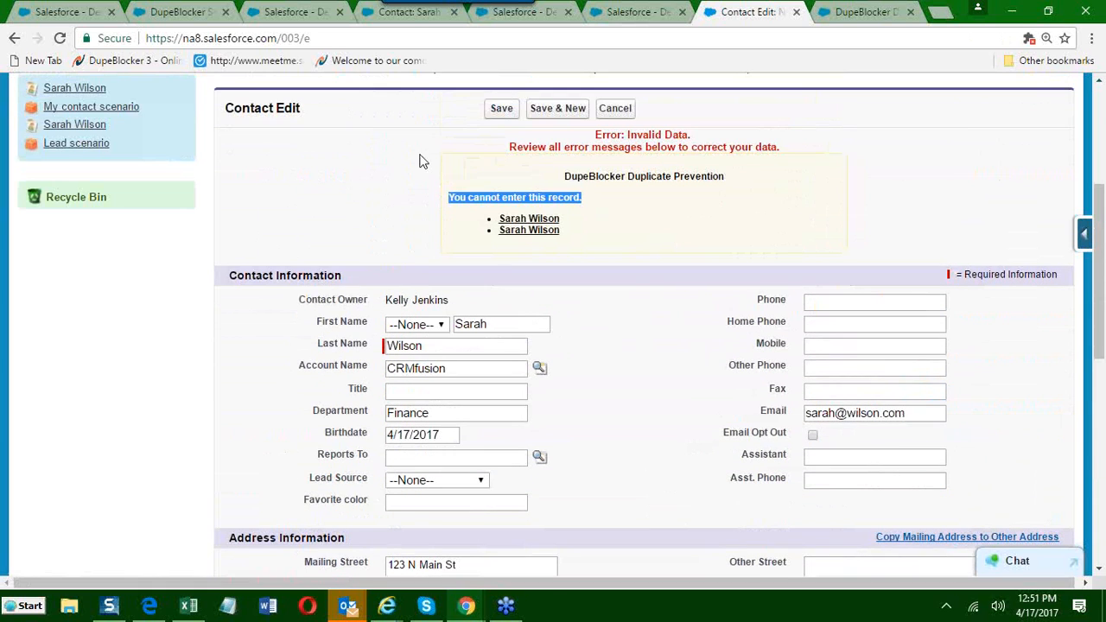
Enable Allow Block Bypassing in the DupeBlocker app's copy of My contact scenario and save the scenario.
{"action": "left_click", "coordinate": [517, 24]}
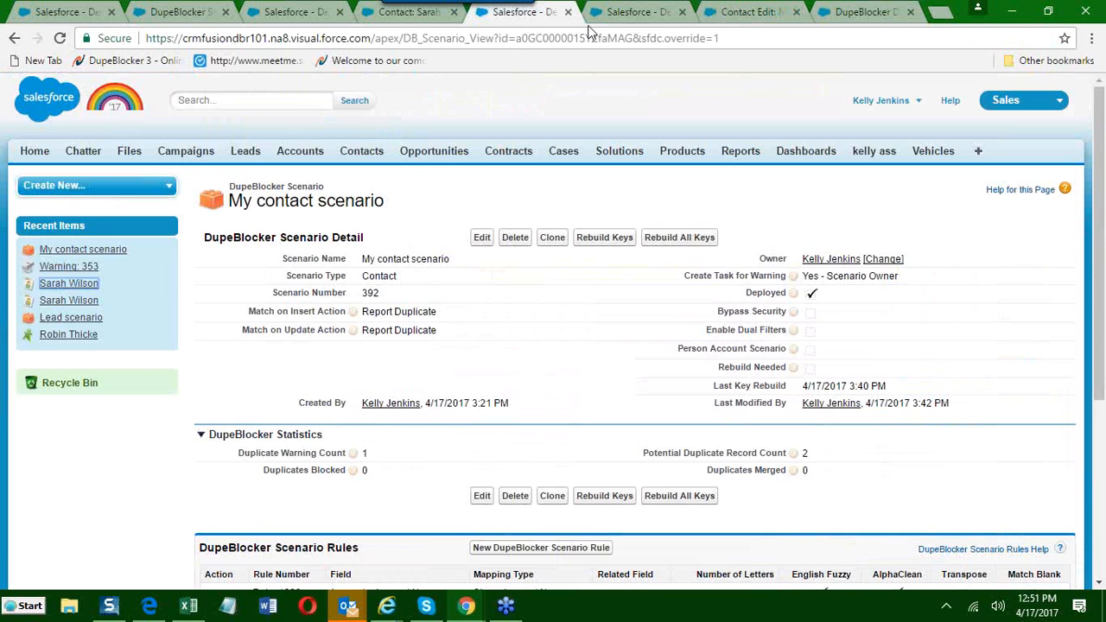
{"action": "left_click", "coordinate": [619, 14]}
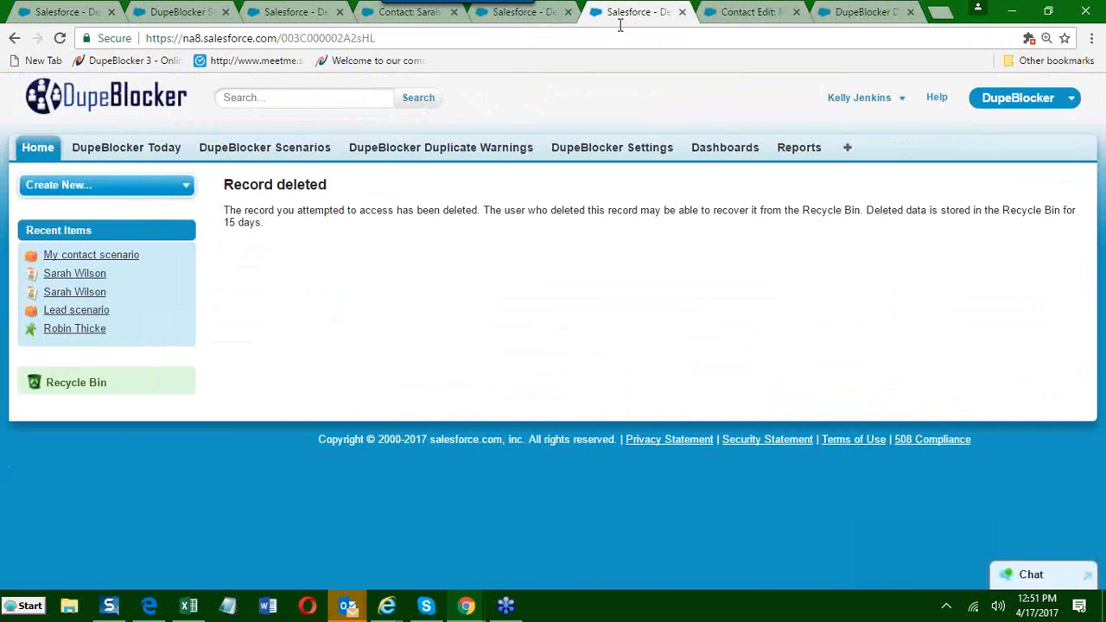
{"action": "left_click", "coordinate": [199, 11]}
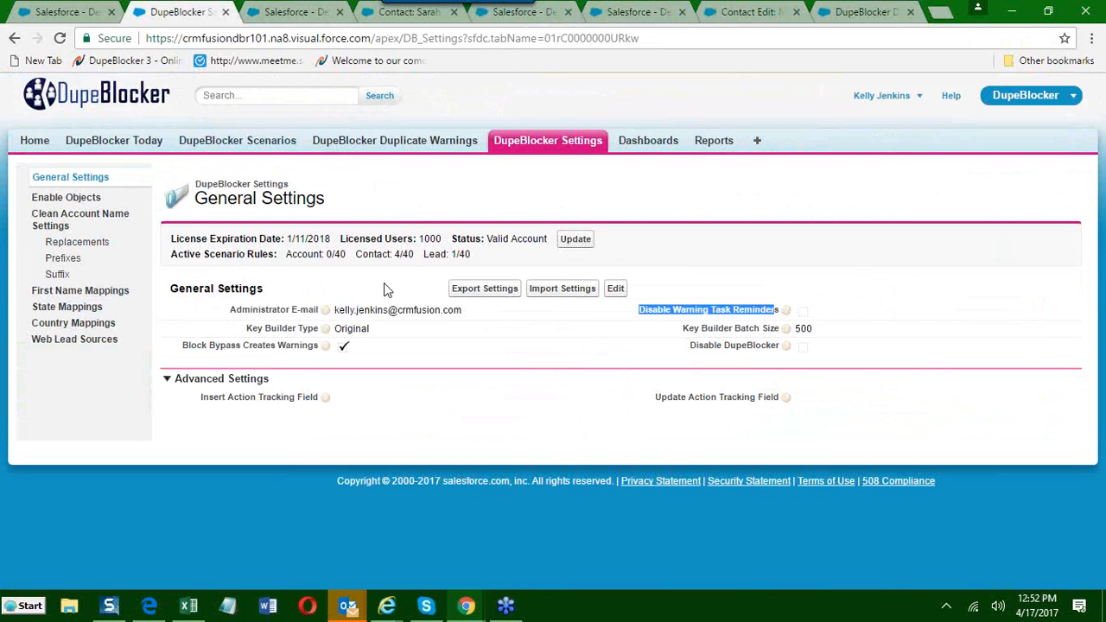
{"action": "key", "text": "ctrl+Tab"}
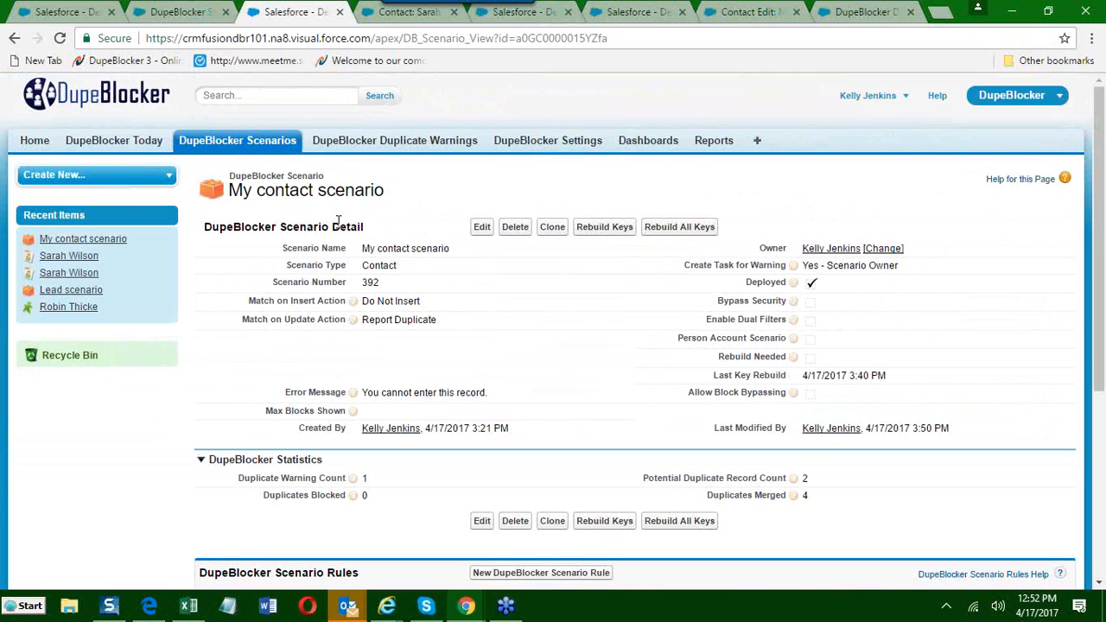
{"action": "left_click", "coordinate": [481, 226]}
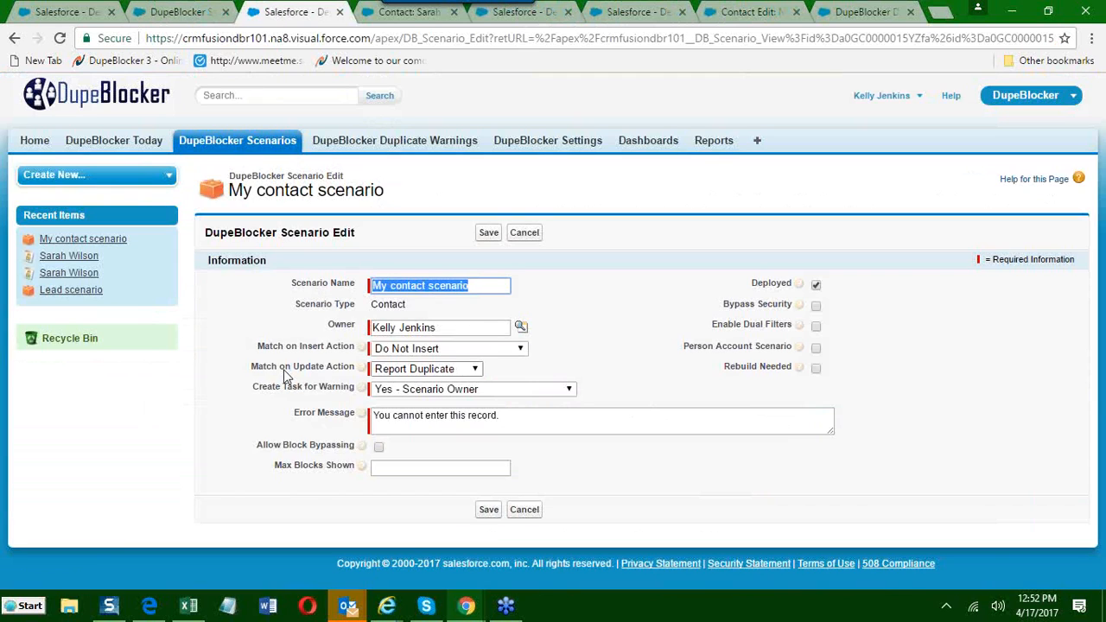
{"action": "left_click", "coordinate": [379, 446]}
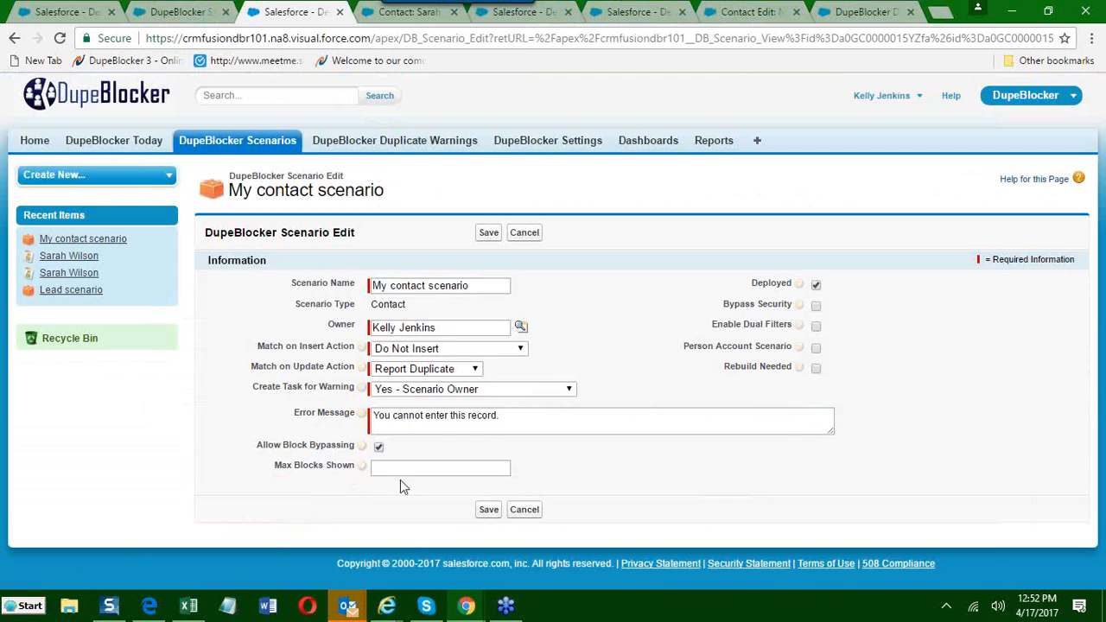
{"action": "left_click", "coordinate": [487, 511]}
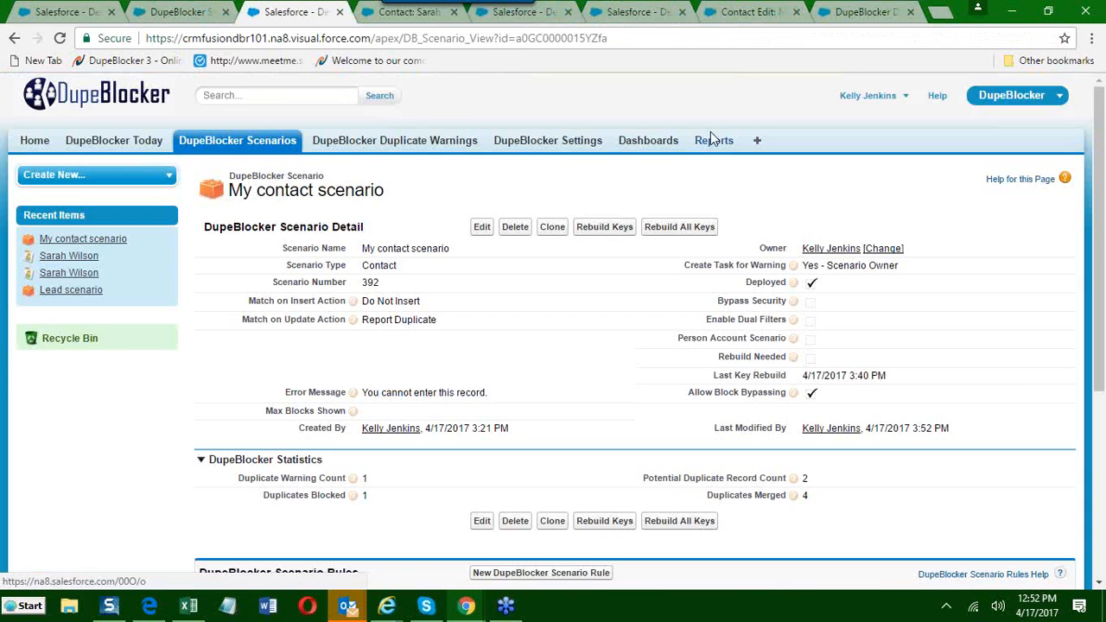
Discard the blocked contact form and submit a fresh clone of the contact with the Department set to Finance.
{"action": "left_click", "coordinate": [750, 14]}
{"action": "left_click", "coordinate": [616, 110]}
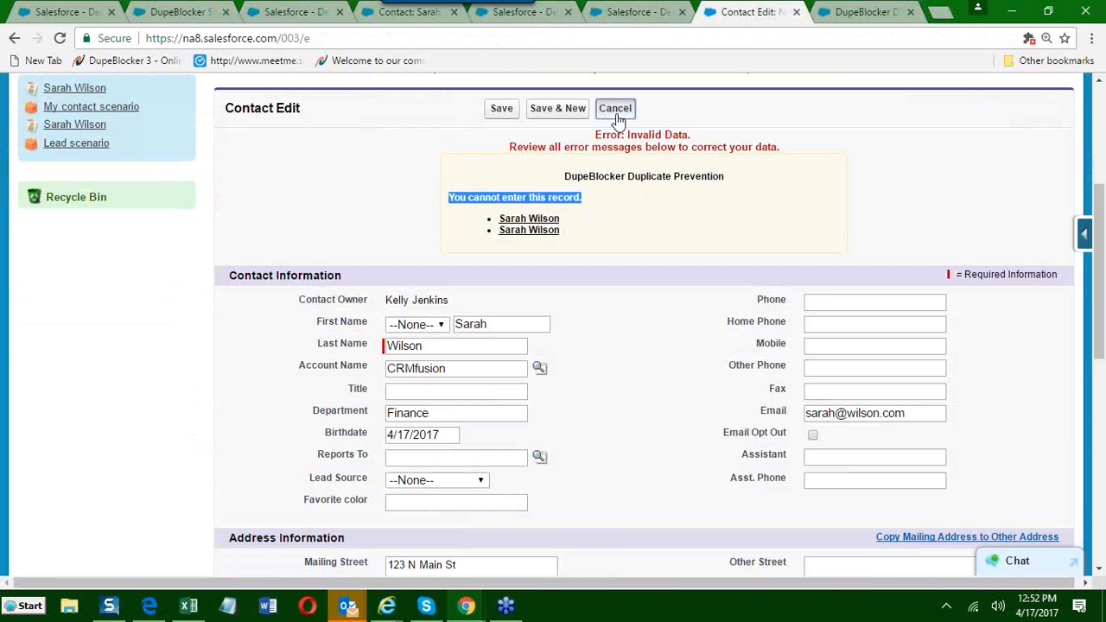
{"action": "scroll", "coordinate": [518, 313], "scroll_direction": "down", "scroll_amount": 3}
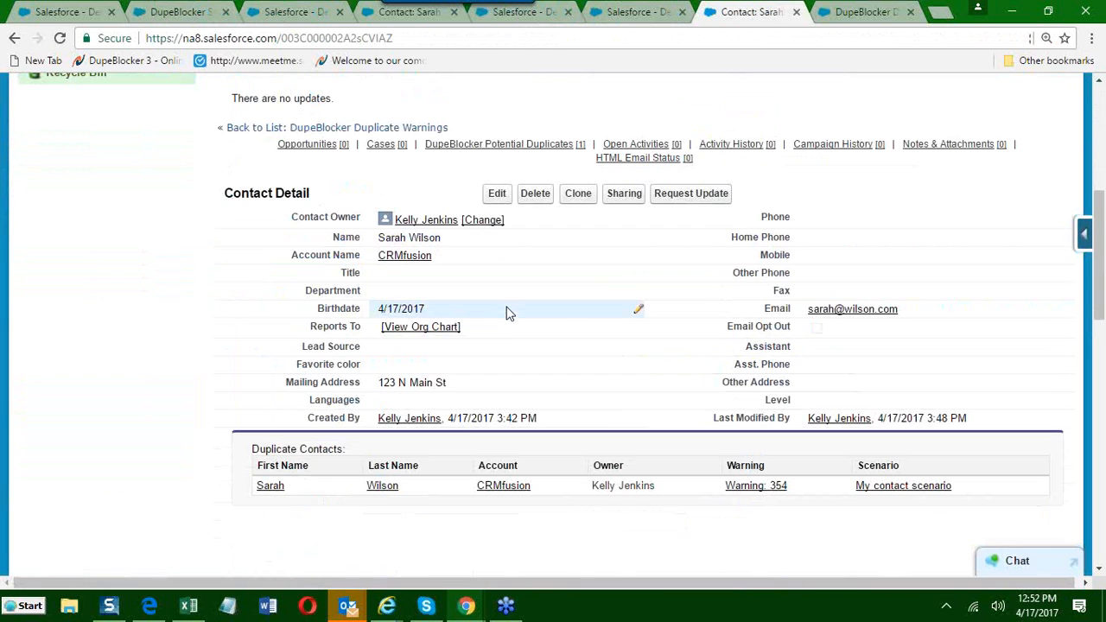
{"action": "left_click", "coordinate": [575, 195]}
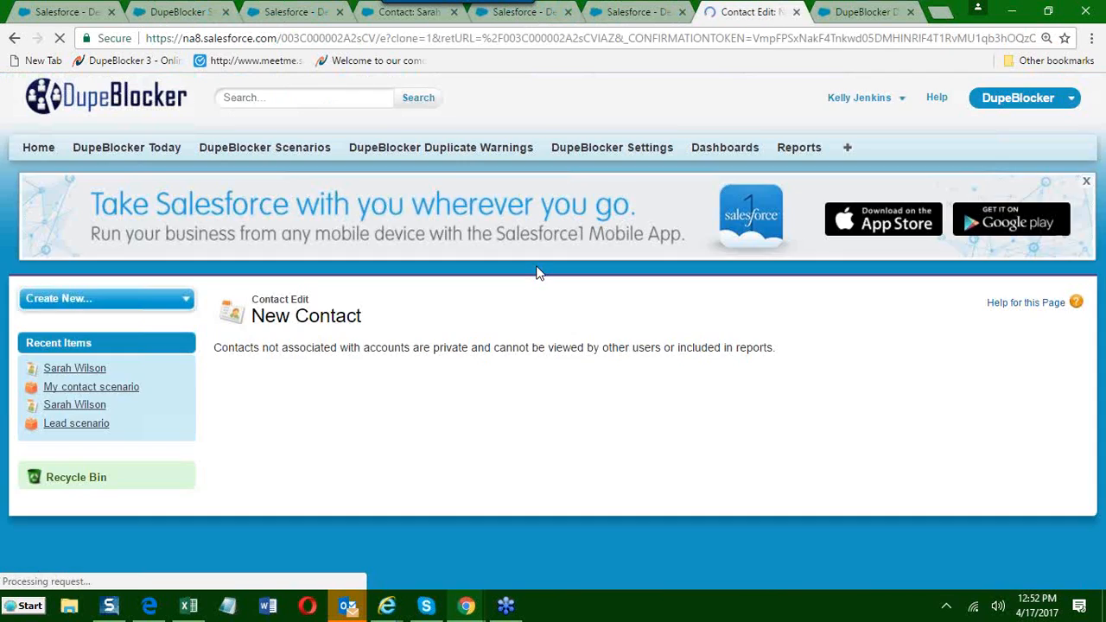
{"action": "scroll", "coordinate": [459, 333], "scroll_direction": "down", "scroll_amount": 3}
{"action": "left_click", "coordinate": [438, 319]}
{"action": "type", "text": "Finance"}
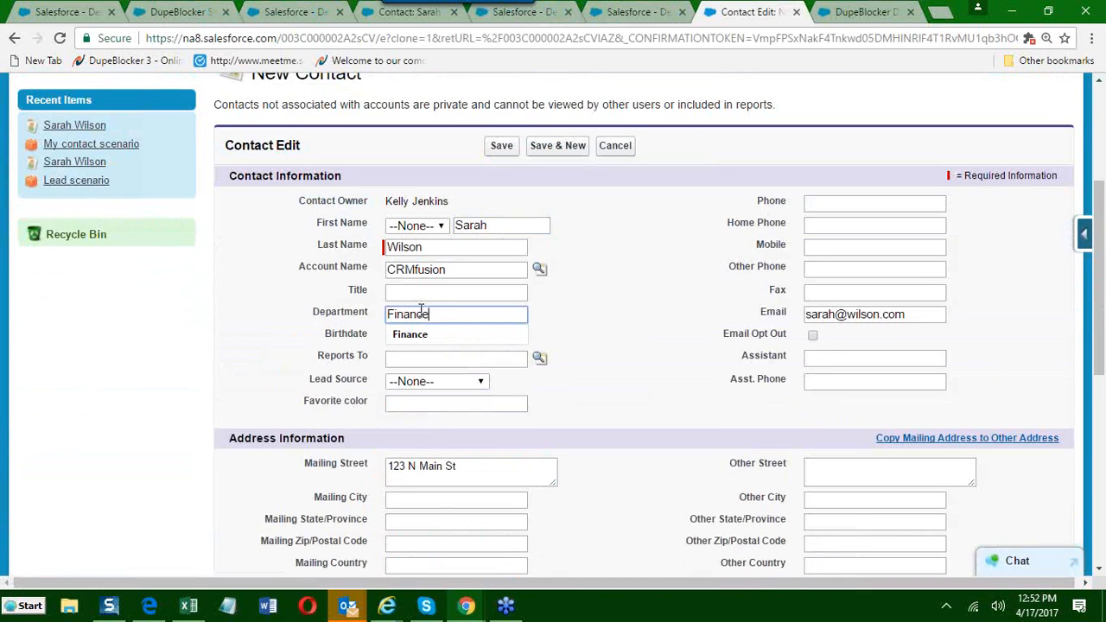
{"action": "left_click", "coordinate": [498, 147]}
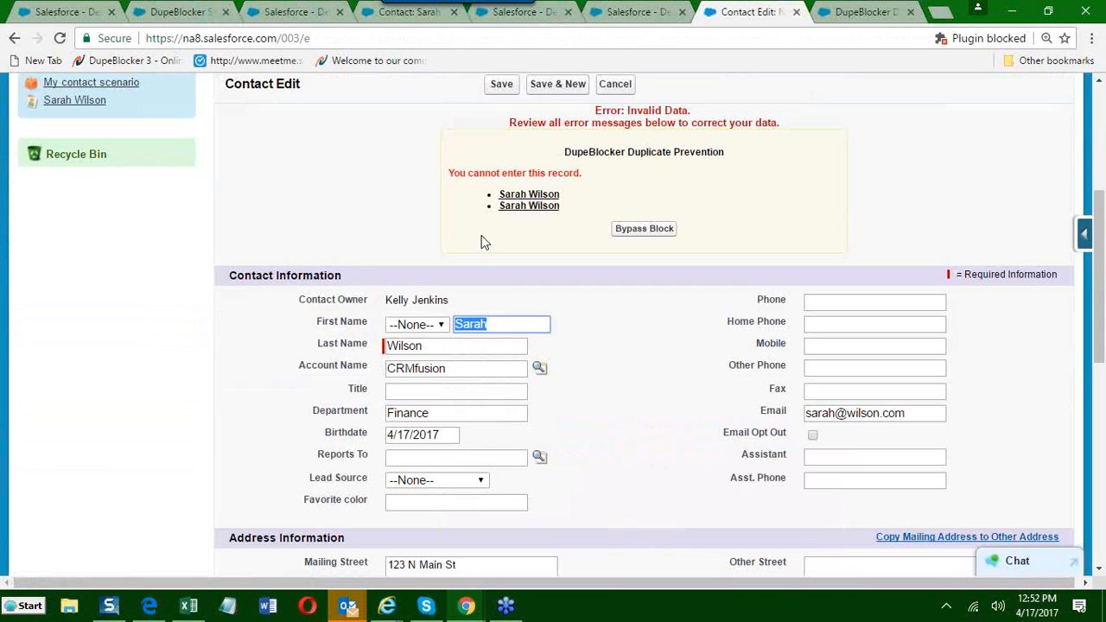
Bypass the duplicate block to insert the cloned contact and view its contact details.
{"action": "left_click_drag", "start_coordinate": [449, 174], "coordinate": [584, 175]}
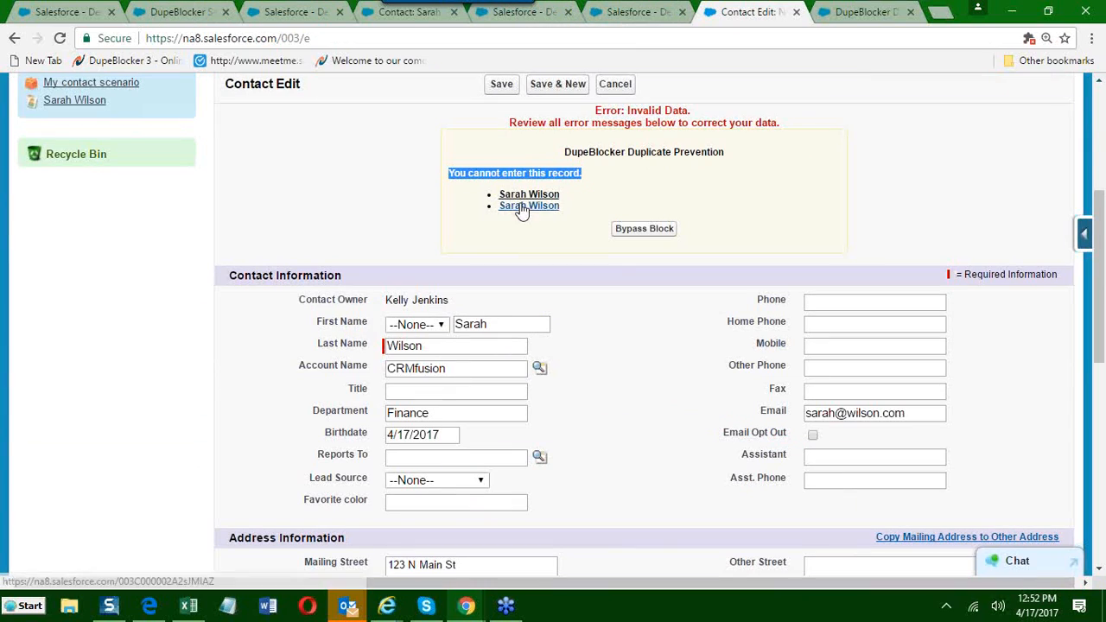
{"action": "left_click", "coordinate": [644, 229]}
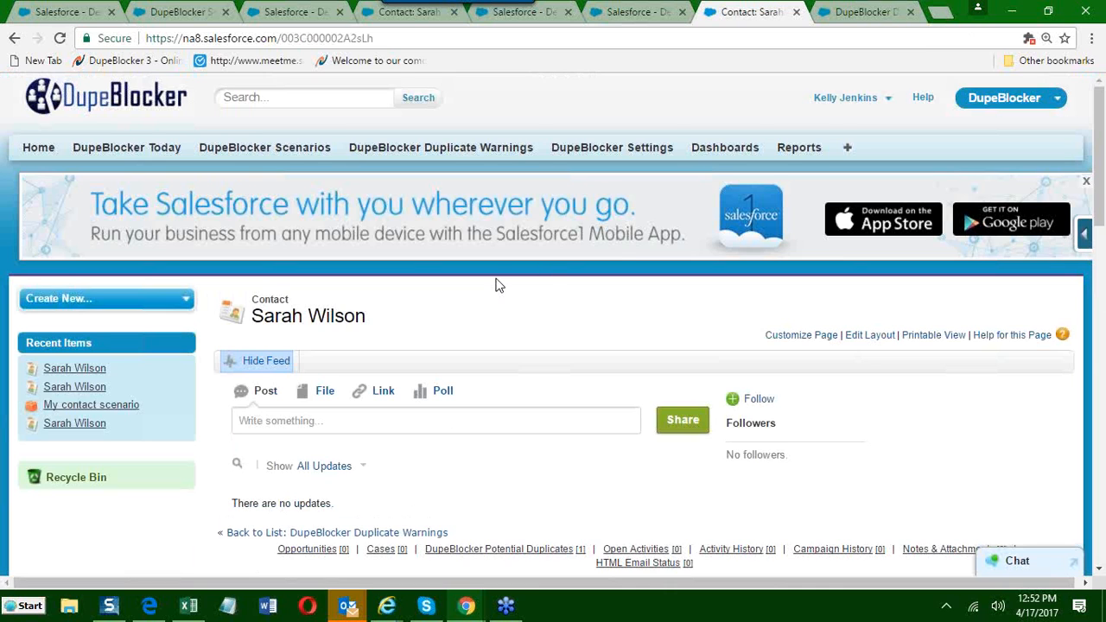
{"action": "scroll", "coordinate": [498, 285], "scroll_direction": "down", "scroll_amount": 5}
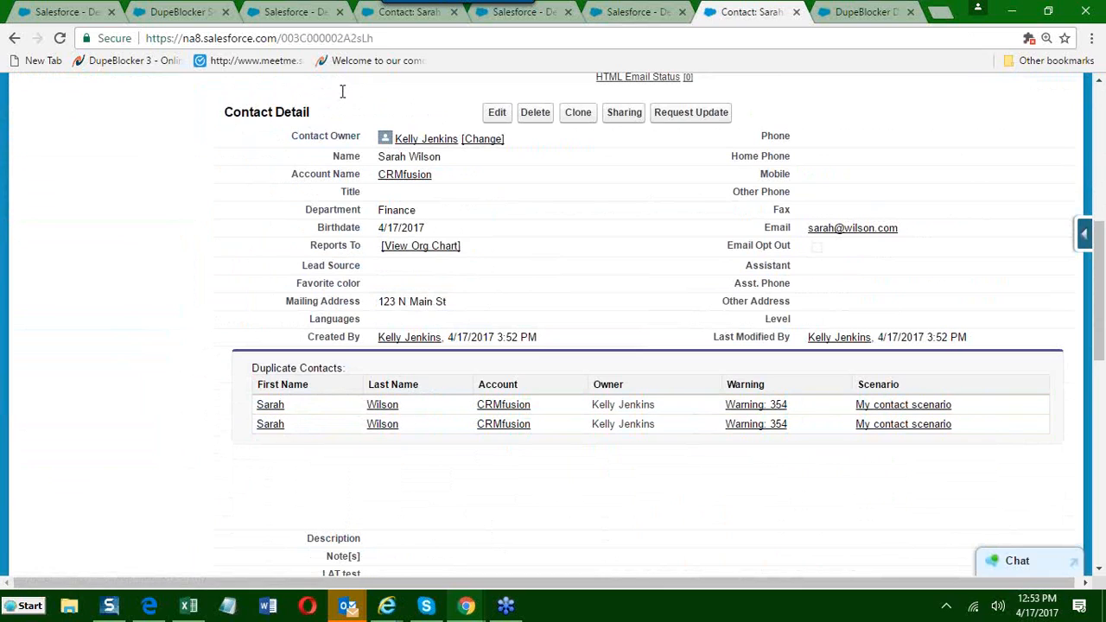
Review My contact scenario and the DupeBlocker general settings in their tabs, and examine the new contact's Duplicate Contacts list.
{"action": "left_click", "coordinate": [386, 22]}
{"action": "left_click", "coordinate": [302, 16]}
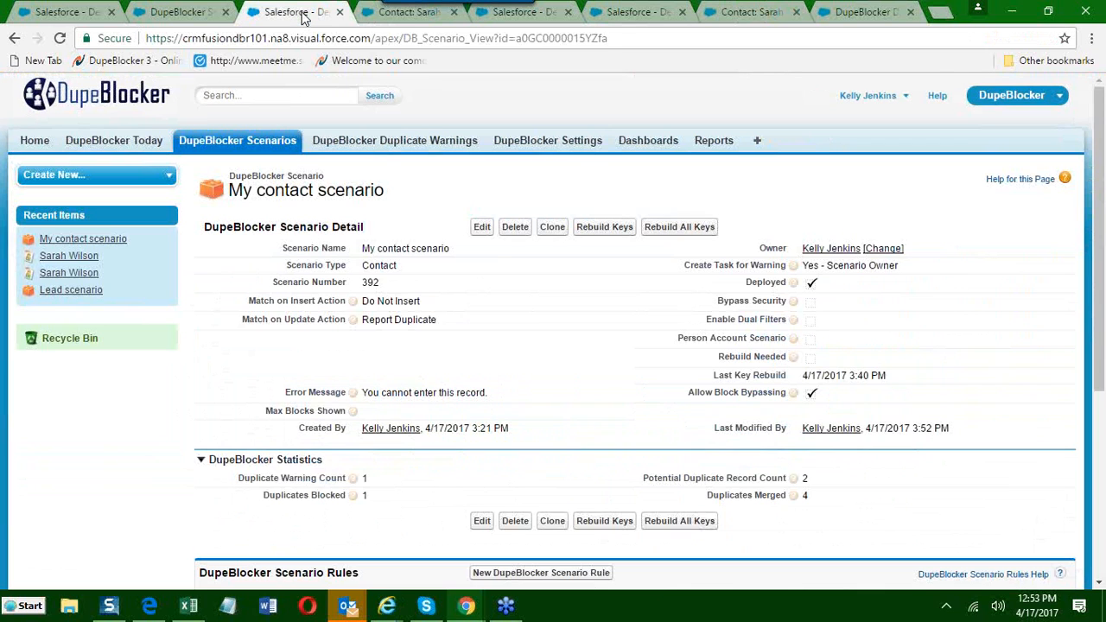
{"action": "left_click", "coordinate": [511, 19]}
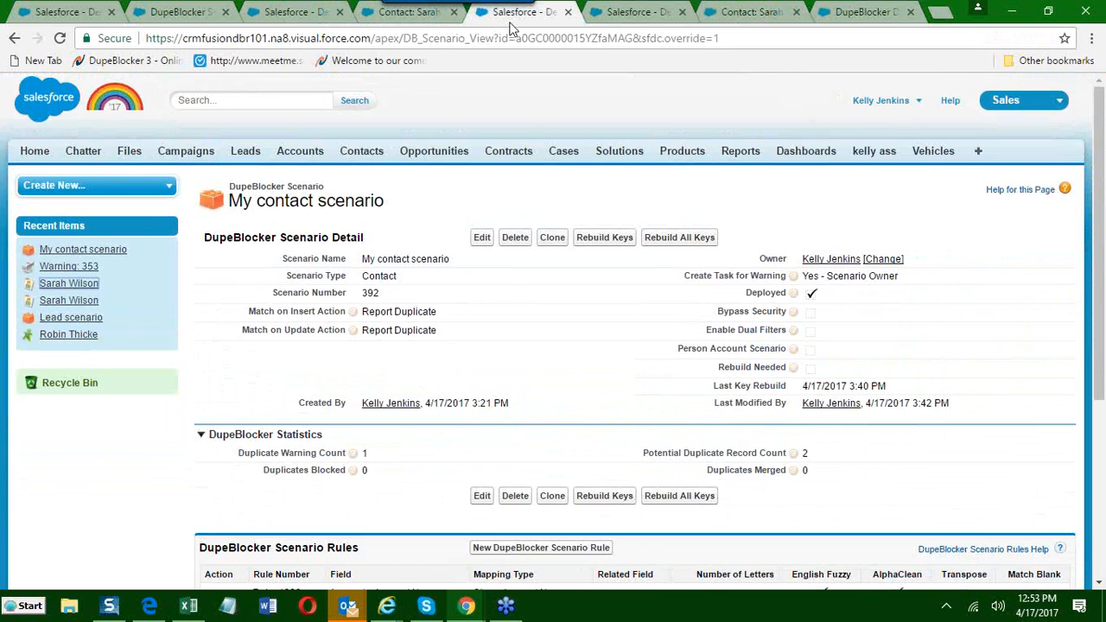
{"action": "left_click", "coordinate": [627, 14]}
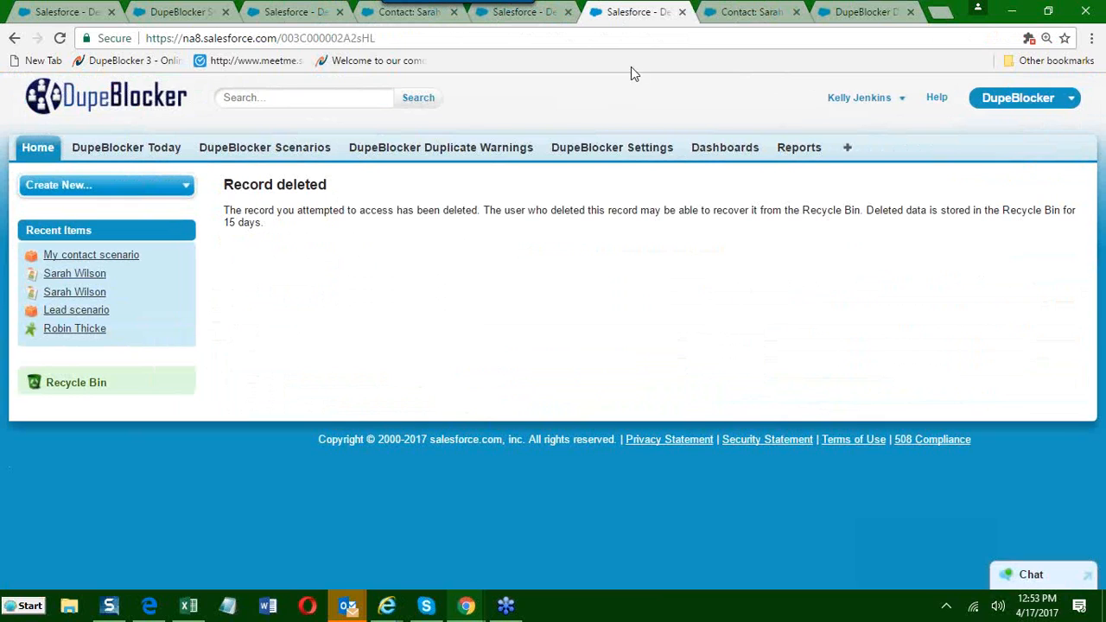
{"action": "left_click", "coordinate": [177, 12]}
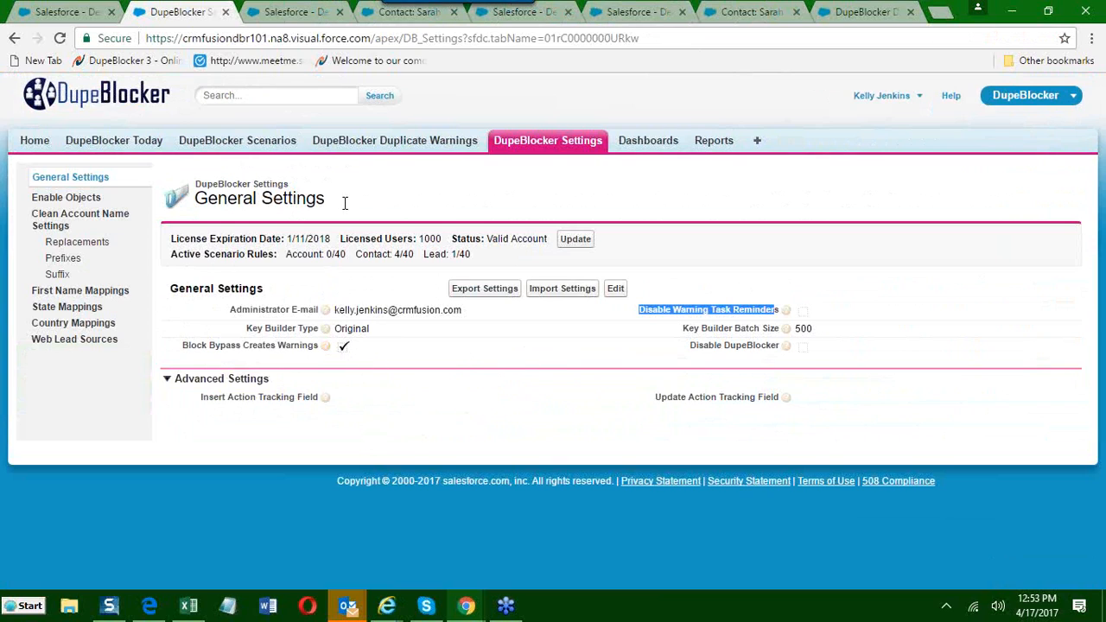
{"action": "left_click", "coordinate": [515, 17]}
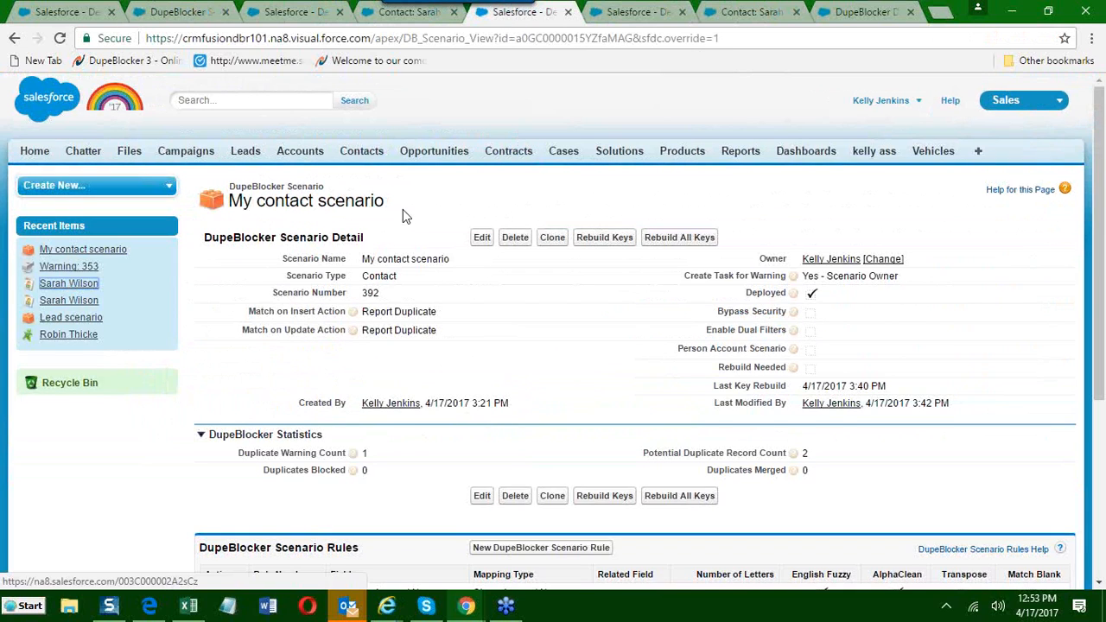
{"action": "scroll", "coordinate": [407, 242], "scroll_direction": "down", "scroll_amount": 1}
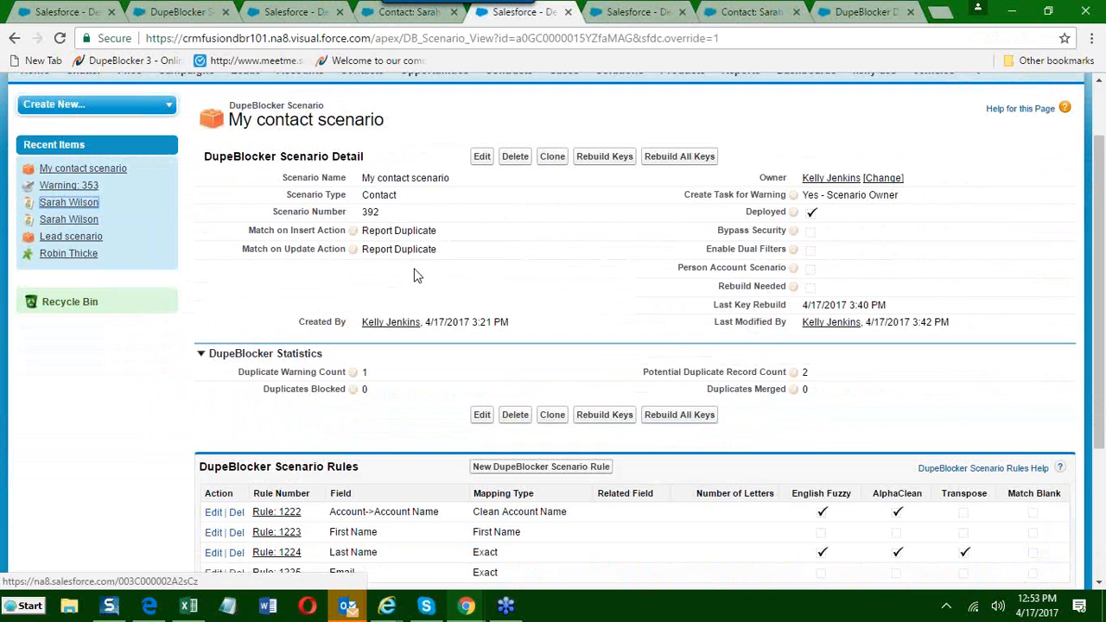
{"action": "left_click", "coordinate": [648, 12]}
{"action": "left_click", "coordinate": [741, 12]}
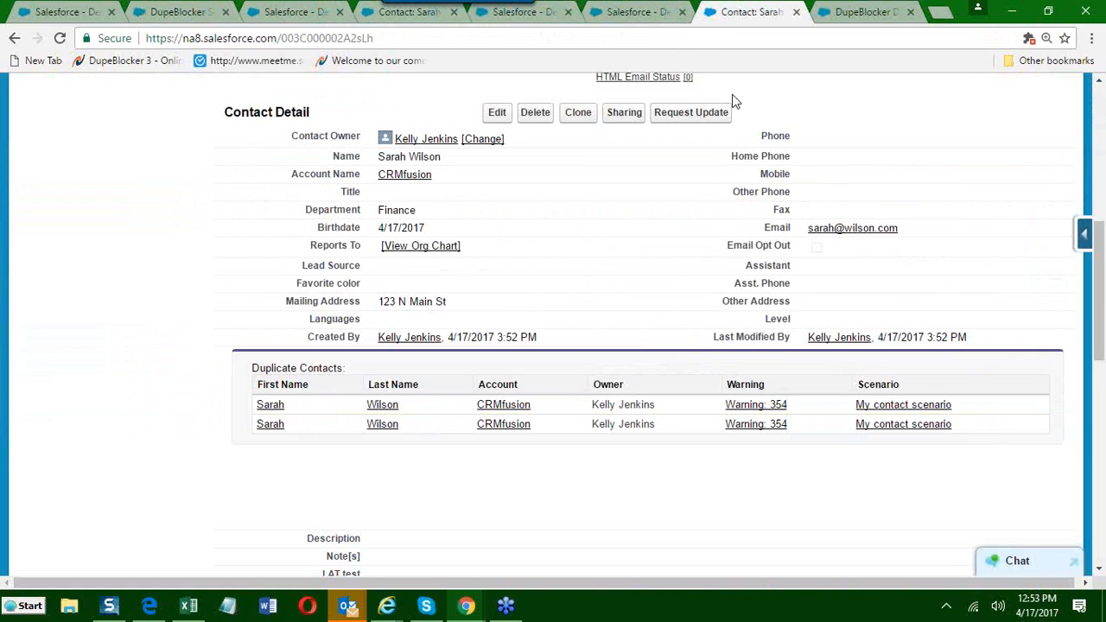
{"action": "scroll", "coordinate": [474, 341], "scroll_direction": "up", "scroll_amount": 3}
{"action": "scroll", "coordinate": [474, 342], "scroll_direction": "down", "scroll_amount": 2}
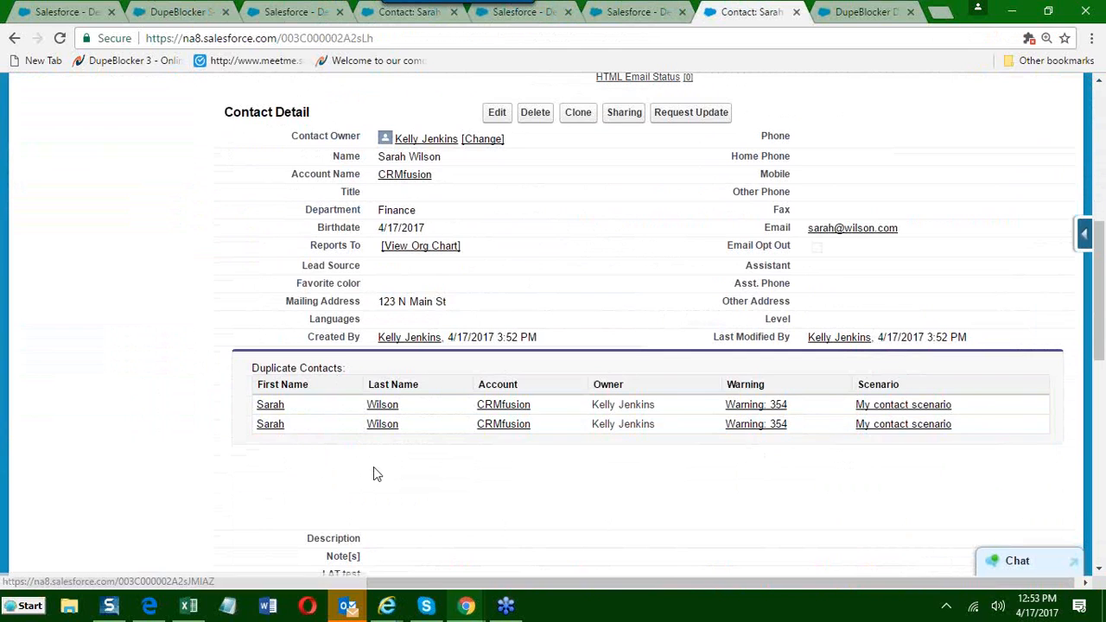
Clone the Finance contact and try to save the unchanged copy to test the duplicate block.
{"action": "scroll", "coordinate": [398, 415], "scroll_direction": "up", "scroll_amount": 1}
{"action": "scroll", "coordinate": [497, 343], "scroll_direction": "up", "scroll_amount": 1}
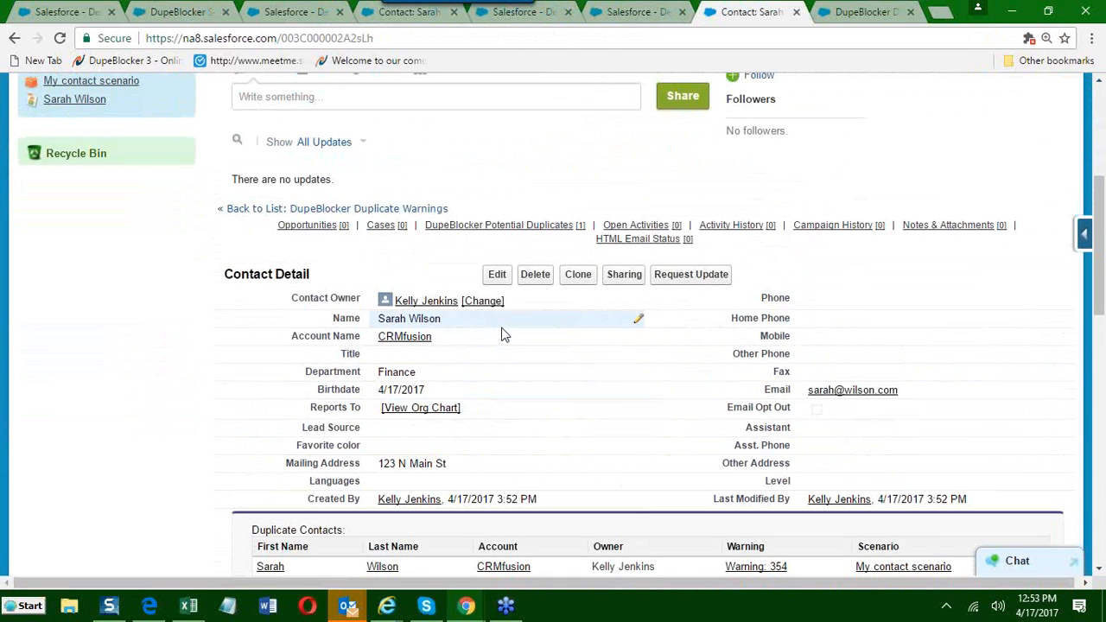
{"action": "left_click", "coordinate": [578, 275]}
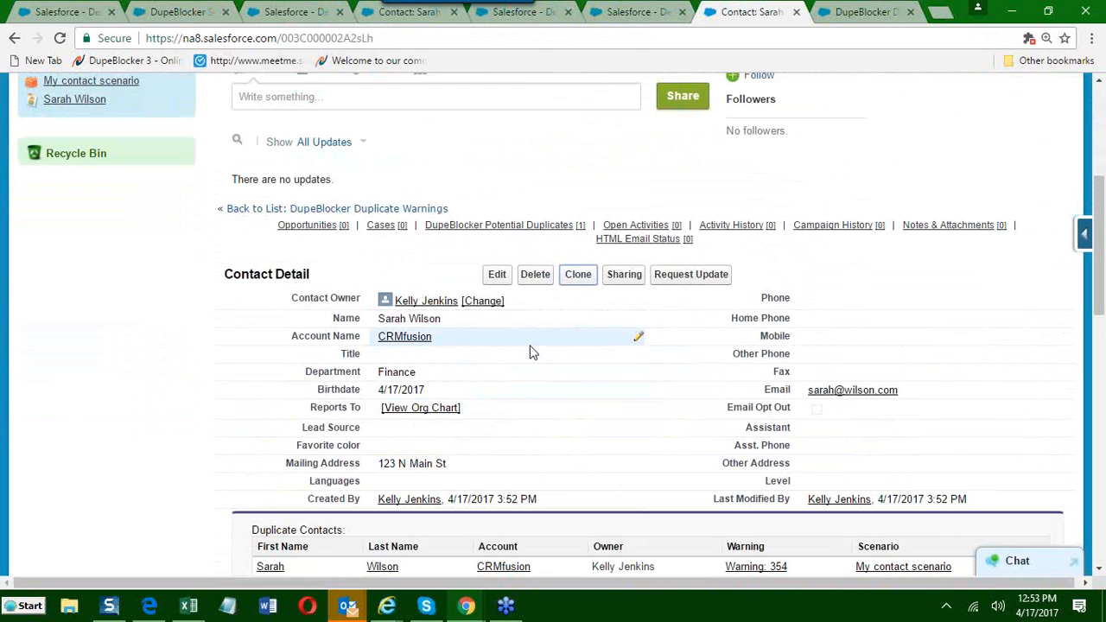
{"action": "left_click", "coordinate": [575, 277]}
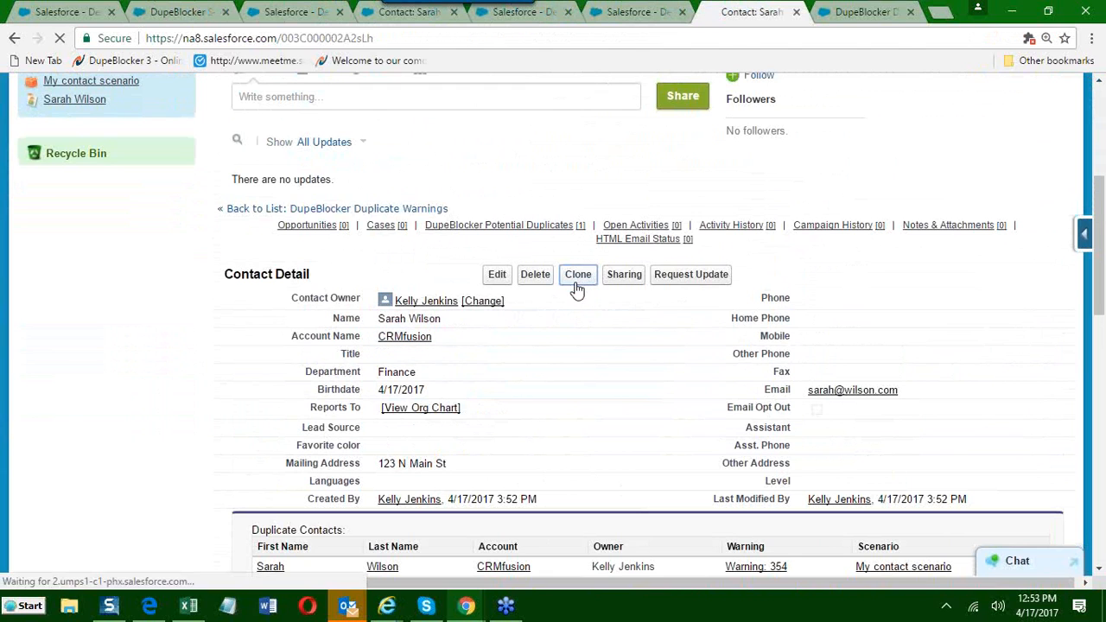
{"action": "scroll", "coordinate": [562, 325], "scroll_direction": "down", "scroll_amount": 1}
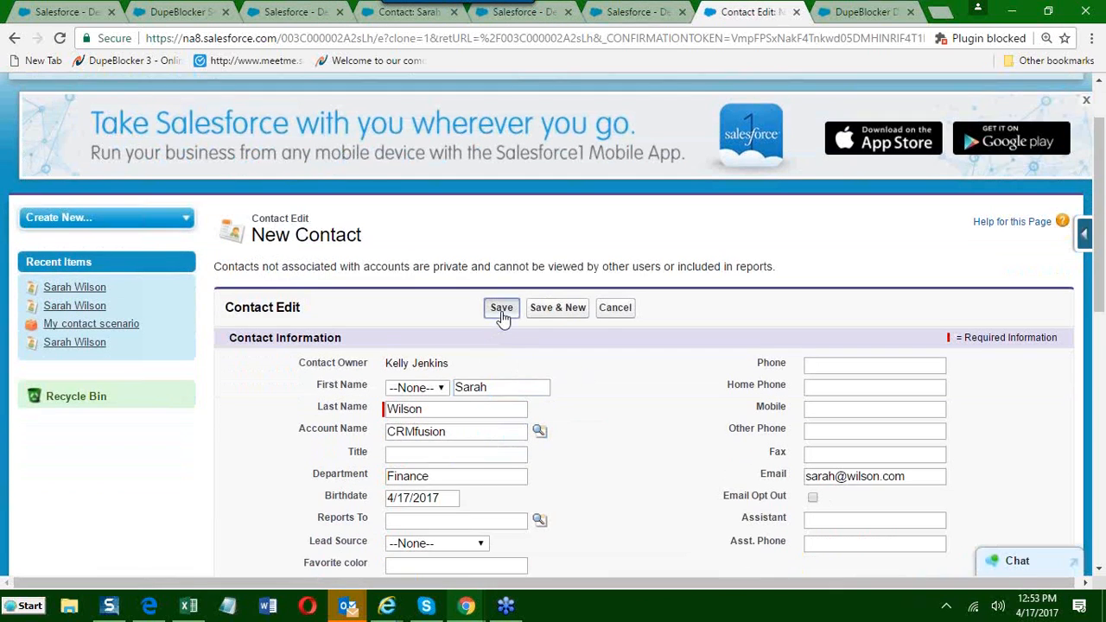
{"action": "left_click", "coordinate": [503, 307]}
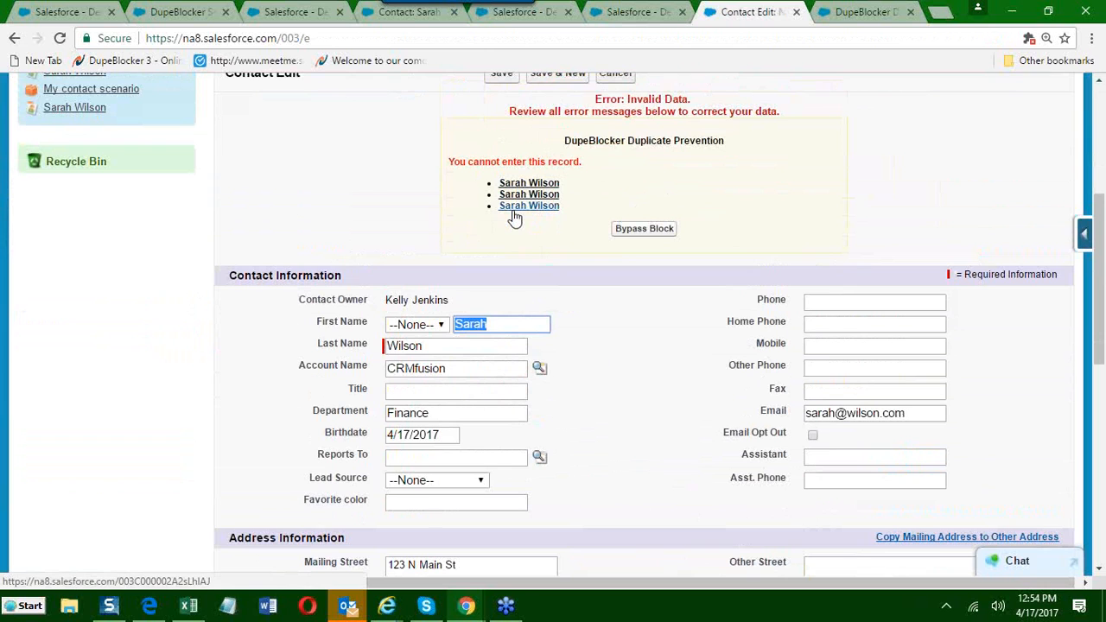
Close the blocked contact form and the other leftover contact, warning and settings tabs, keeping the current copy of My contact scenario open.
{"action": "scroll", "coordinate": [514, 218], "scroll_direction": "up", "scroll_amount": 4}
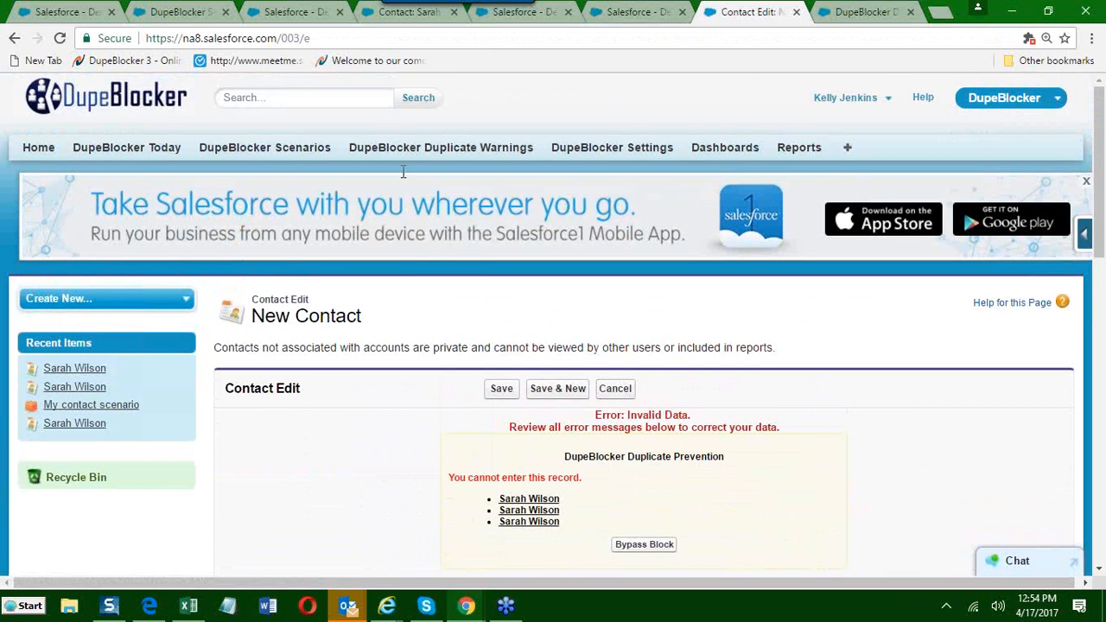
{"action": "left_click", "coordinate": [797, 13]}
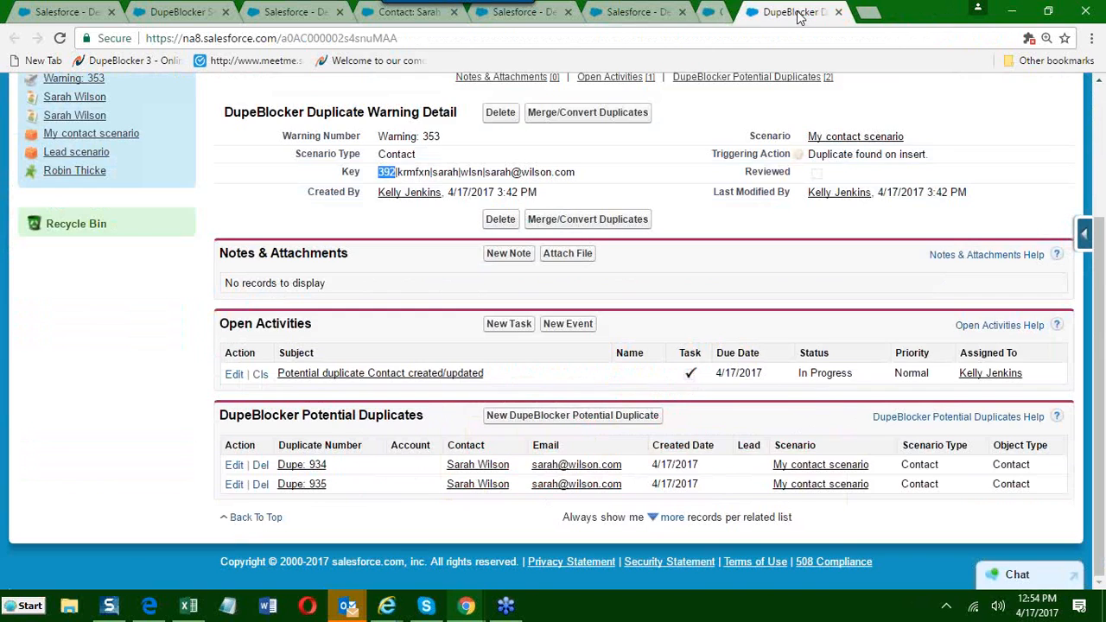
{"action": "left_click", "coordinate": [797, 14]}
{"action": "left_click", "coordinate": [797, 14]}
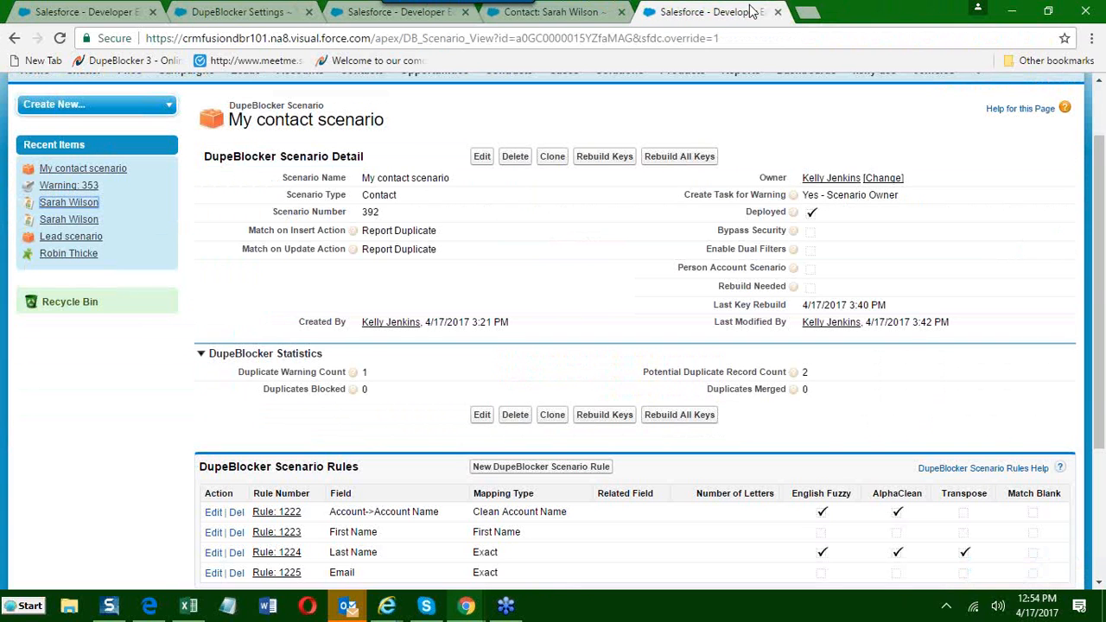
{"action": "left_click", "coordinate": [778, 12]}
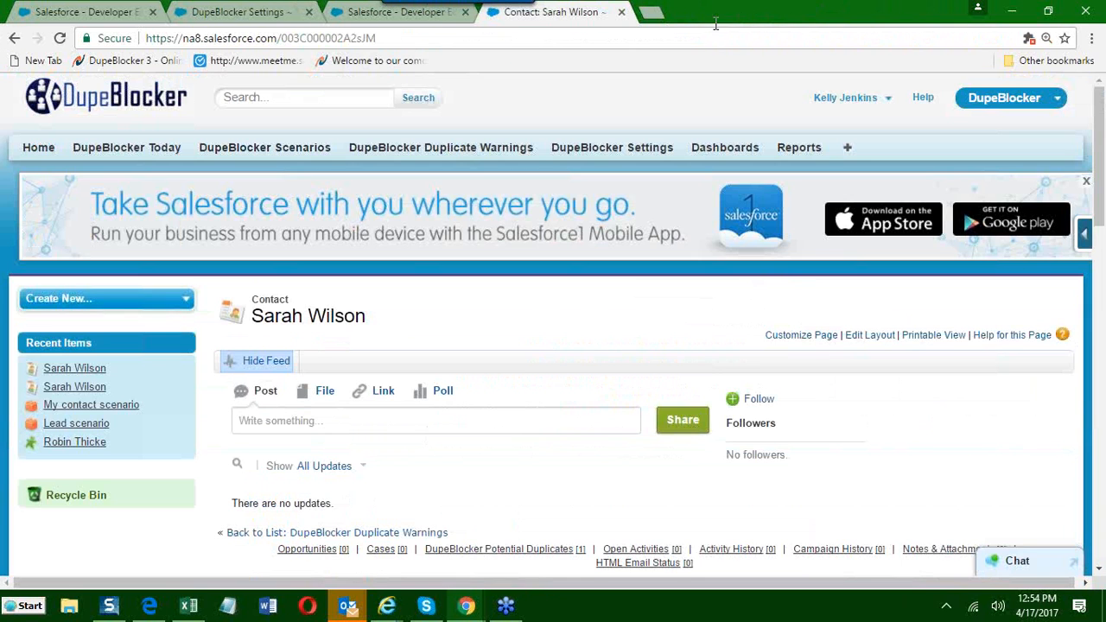
{"action": "left_click", "coordinate": [622, 12]}
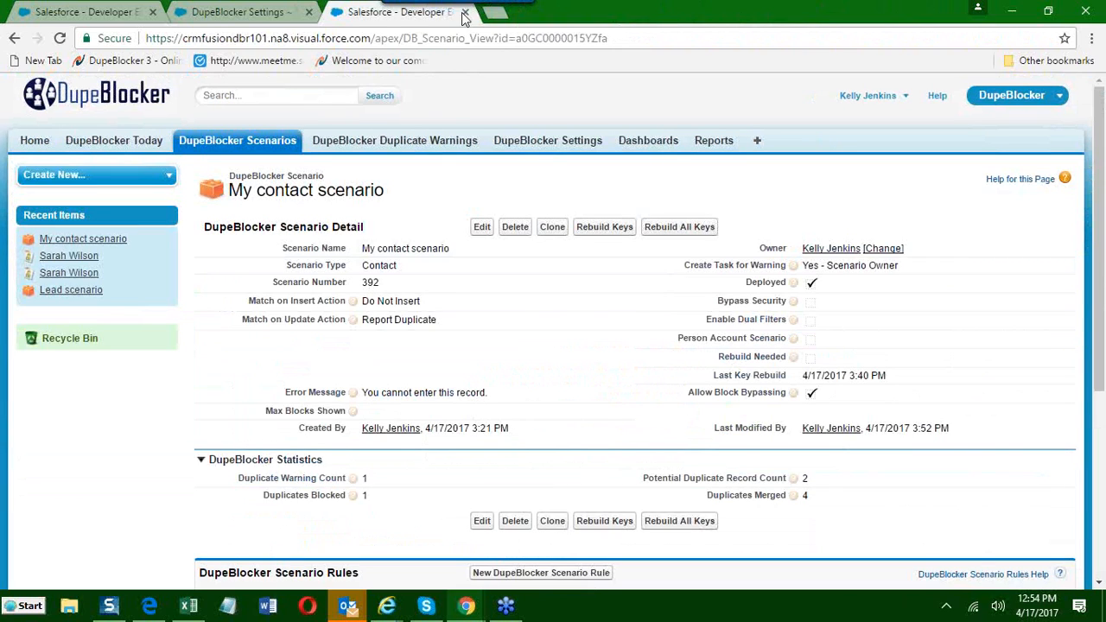
{"action": "left_click", "coordinate": [309, 12]}
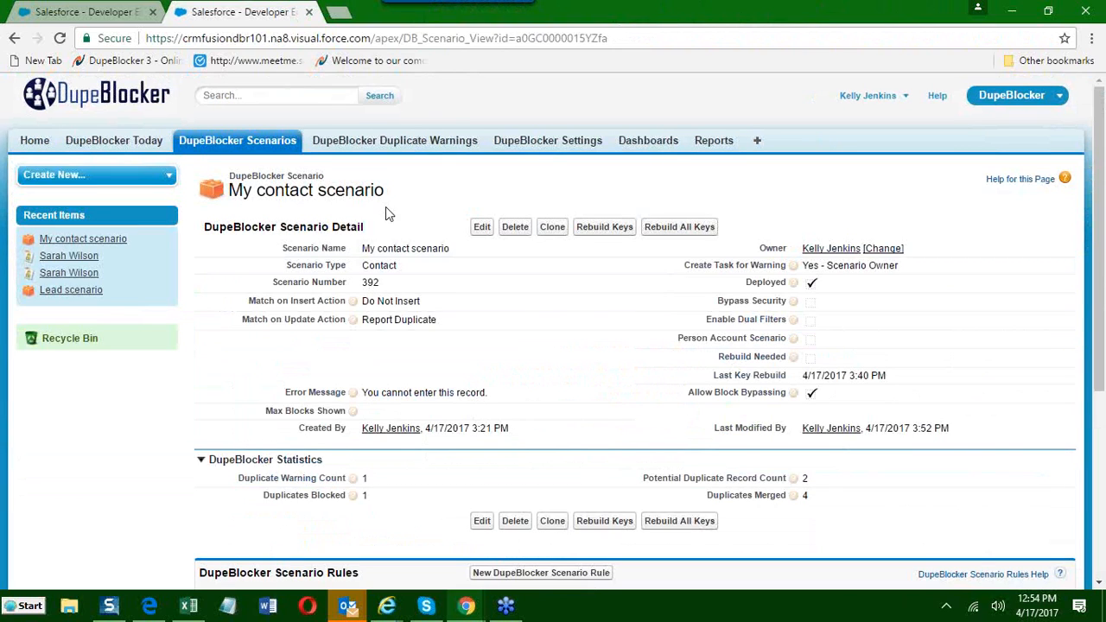
Change My contact scenario's Match on Insert Action to Redirect to Existing and save the scenario.
{"action": "left_click", "coordinate": [482, 227]}
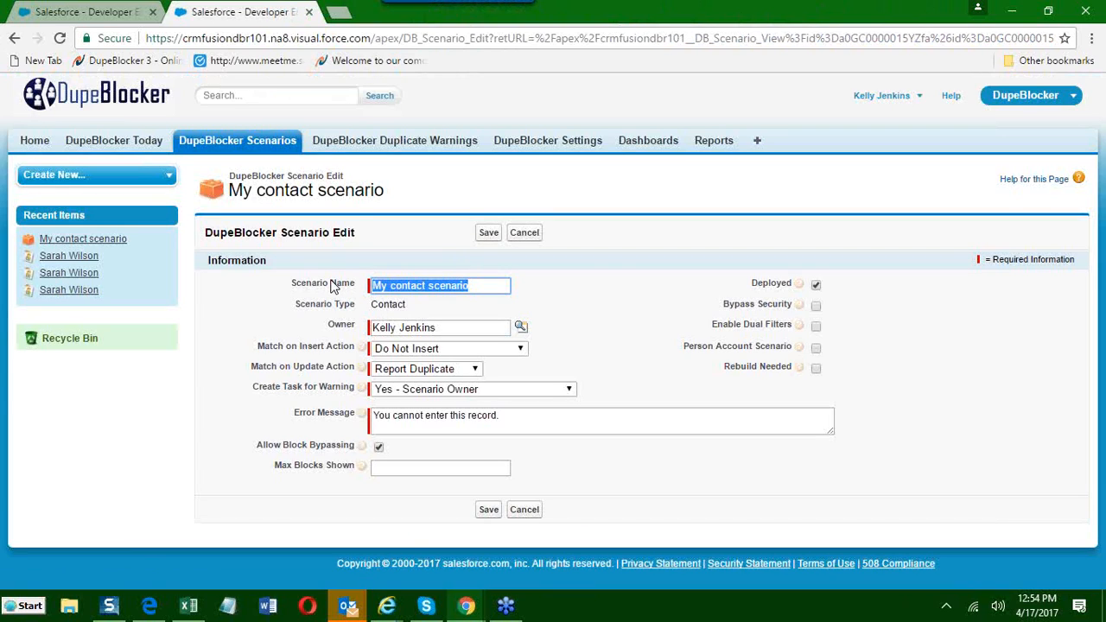
{"action": "left_click", "coordinate": [432, 349]}
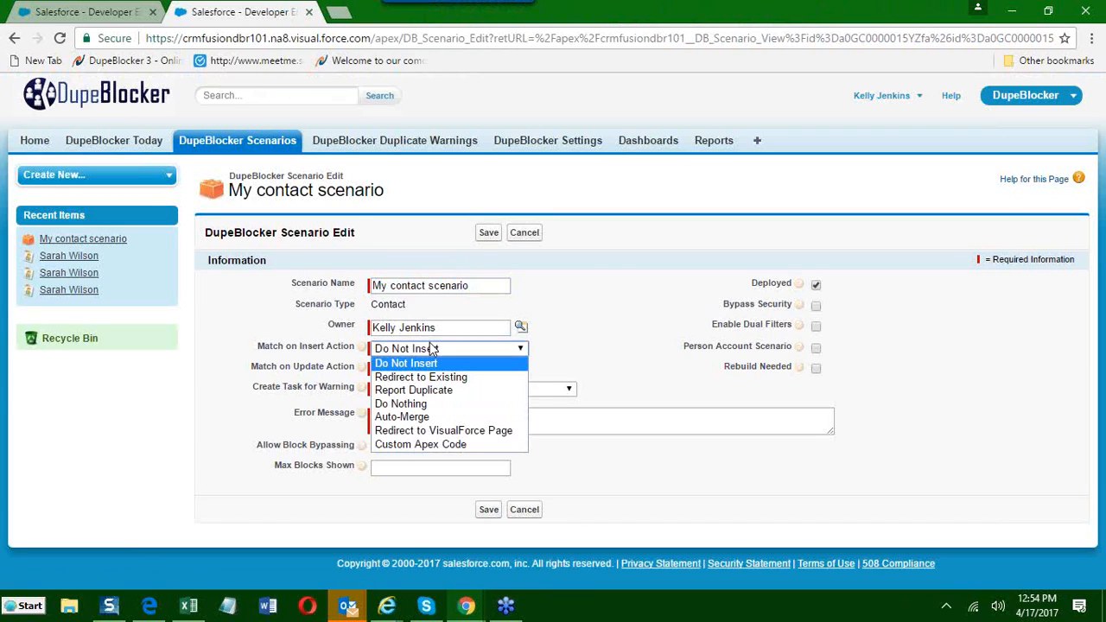
{"action": "left_click", "coordinate": [423, 374]}
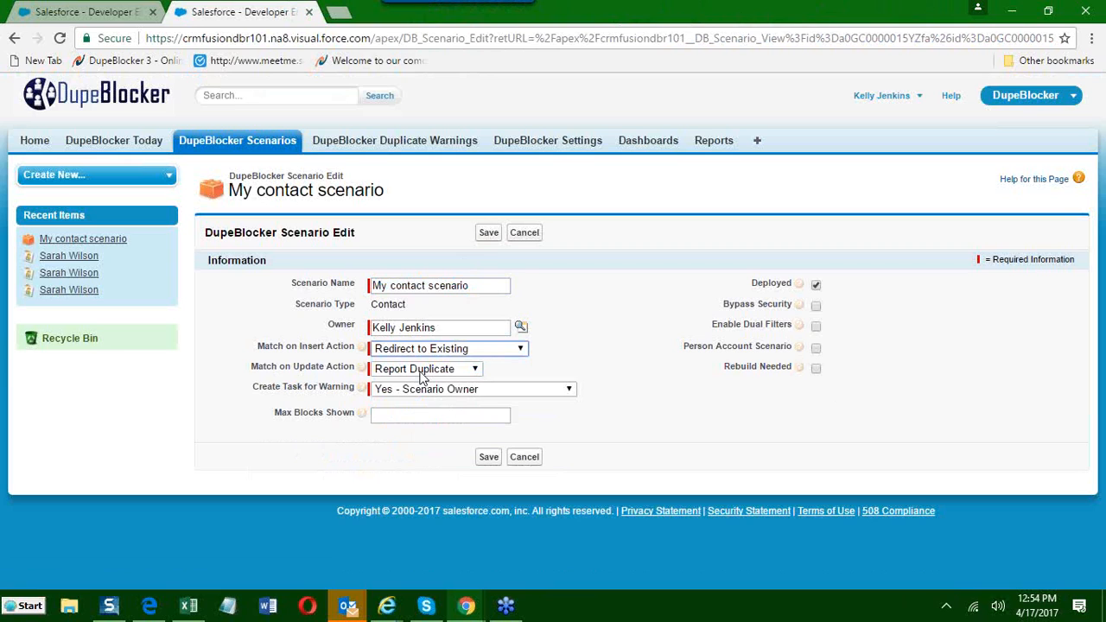
{"action": "left_click", "coordinate": [479, 235]}
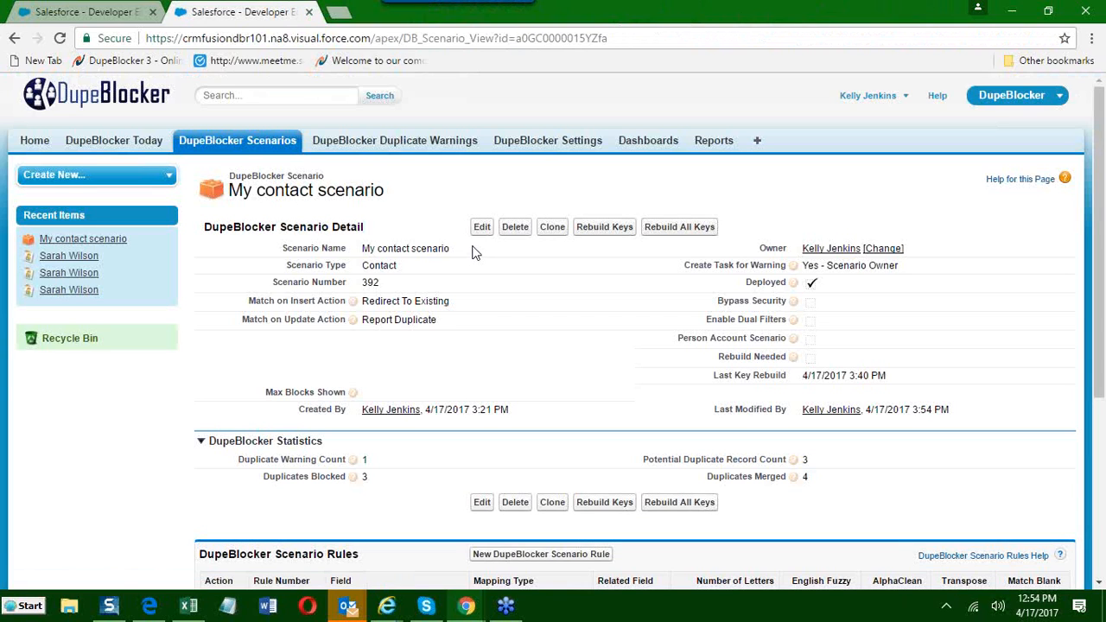
Open the most recent contact from the recent items in a new tab and start cloning it.
{"action": "right_click", "coordinate": [69, 256]}
{"action": "left_click", "coordinate": [134, 266]}
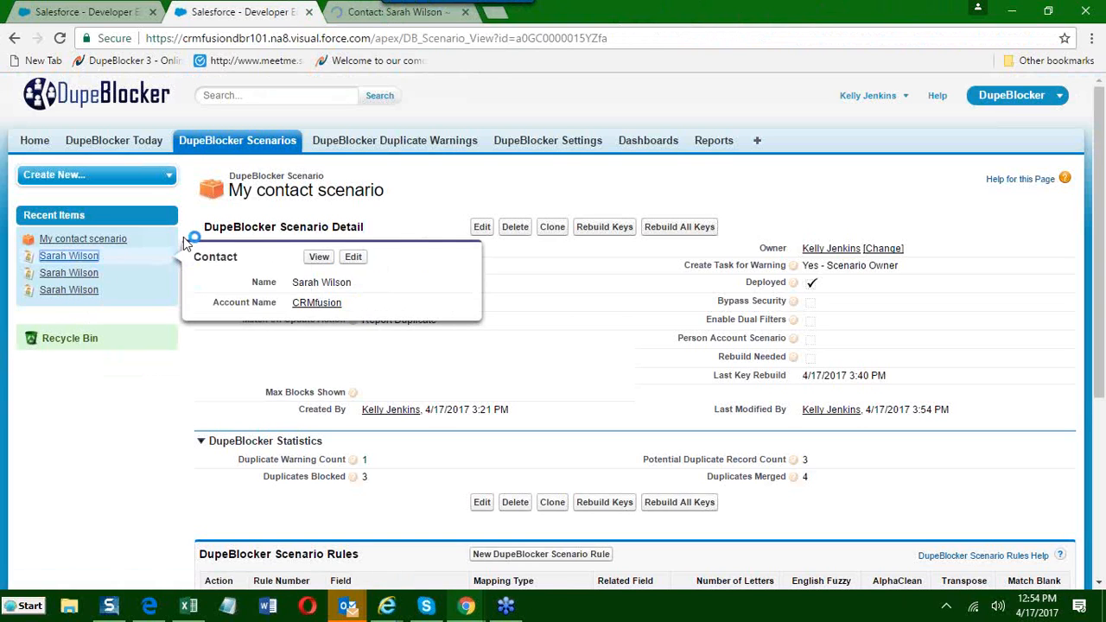
{"action": "left_click", "coordinate": [355, 11]}
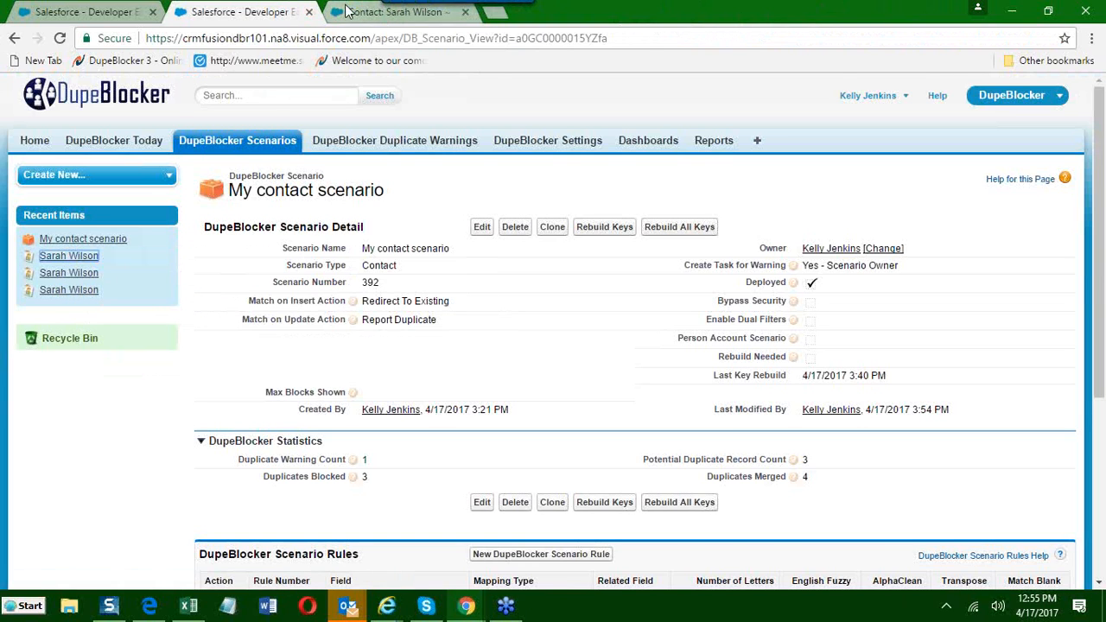
{"action": "scroll", "coordinate": [393, 252], "scroll_direction": "down", "scroll_amount": 5}
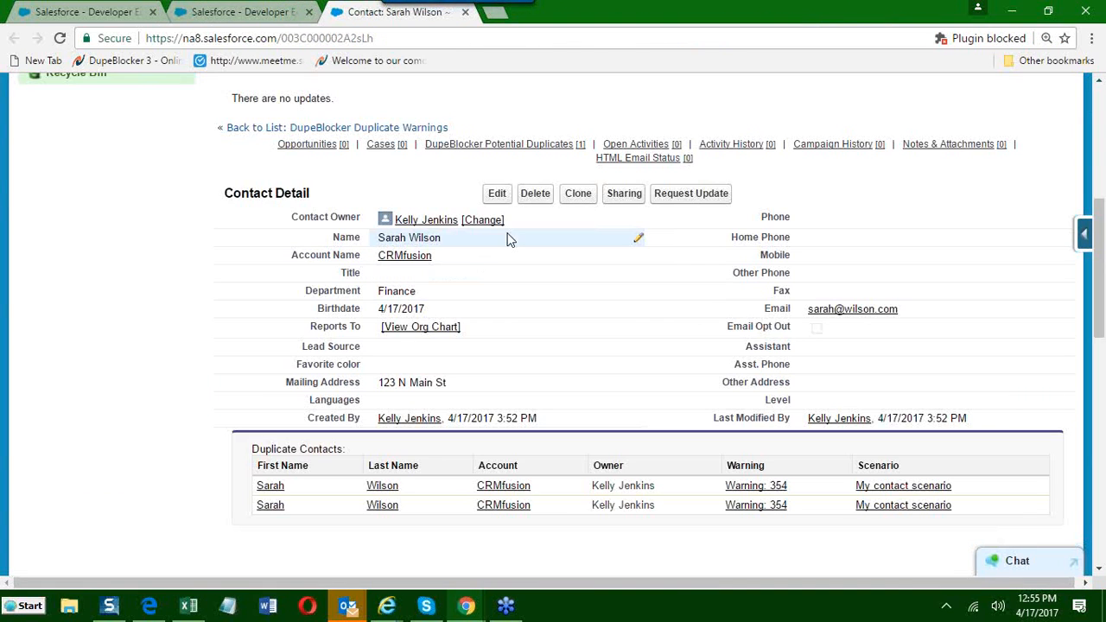
{"action": "left_click", "coordinate": [571, 195]}
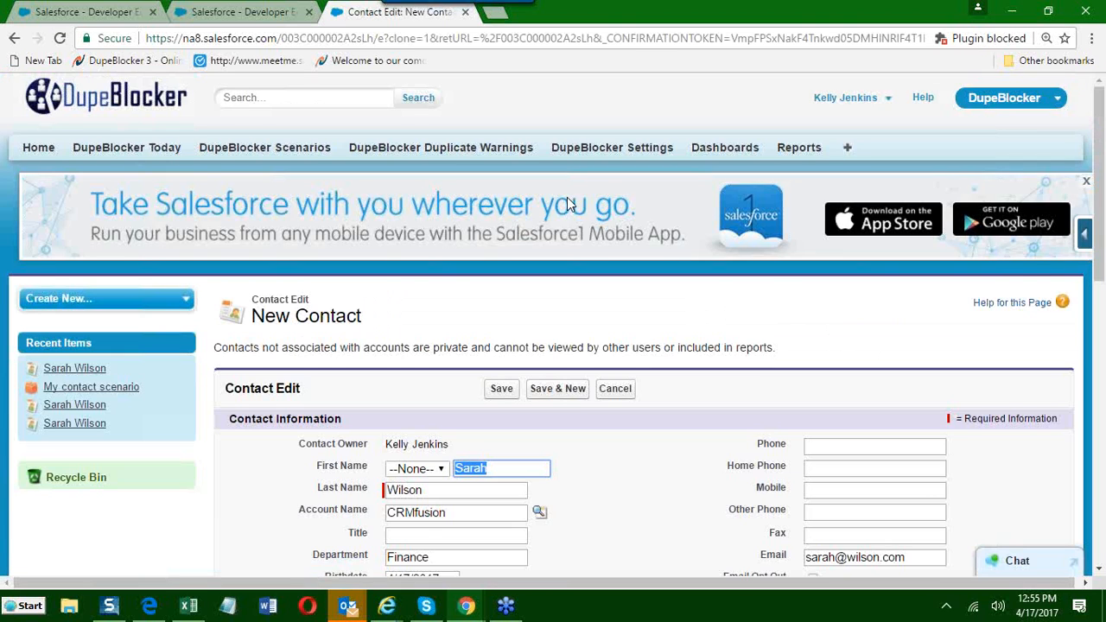
Enter the assistant's full name in the cloned contact and submit the record.
{"action": "scroll", "coordinate": [567, 197], "scroll_direction": "down", "scroll_amount": 2}
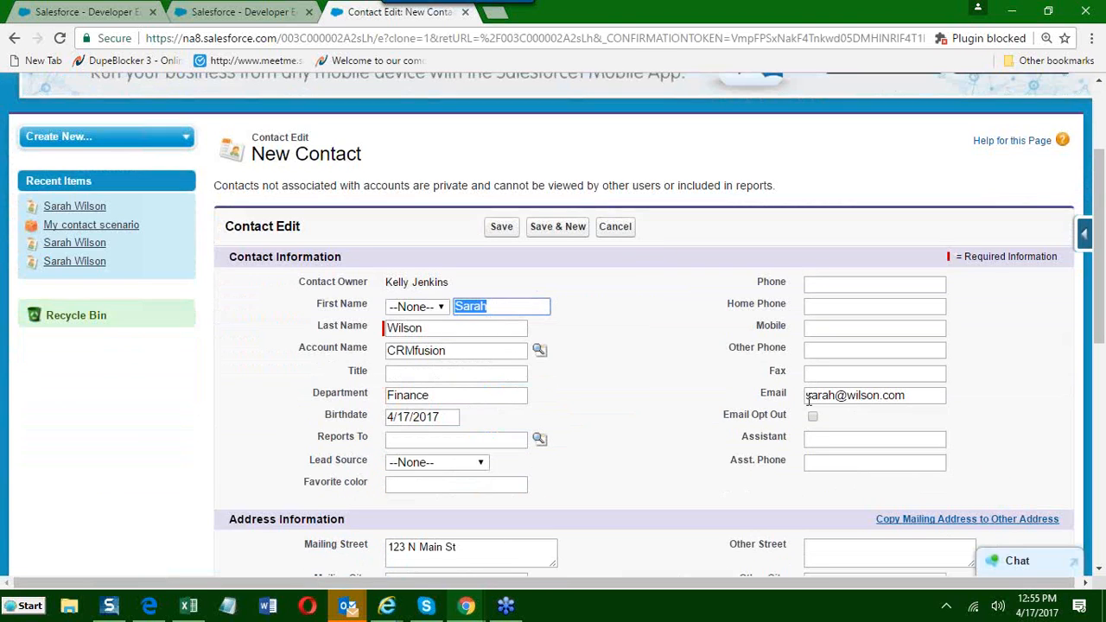
{"action": "left_click", "coordinate": [814, 436]}
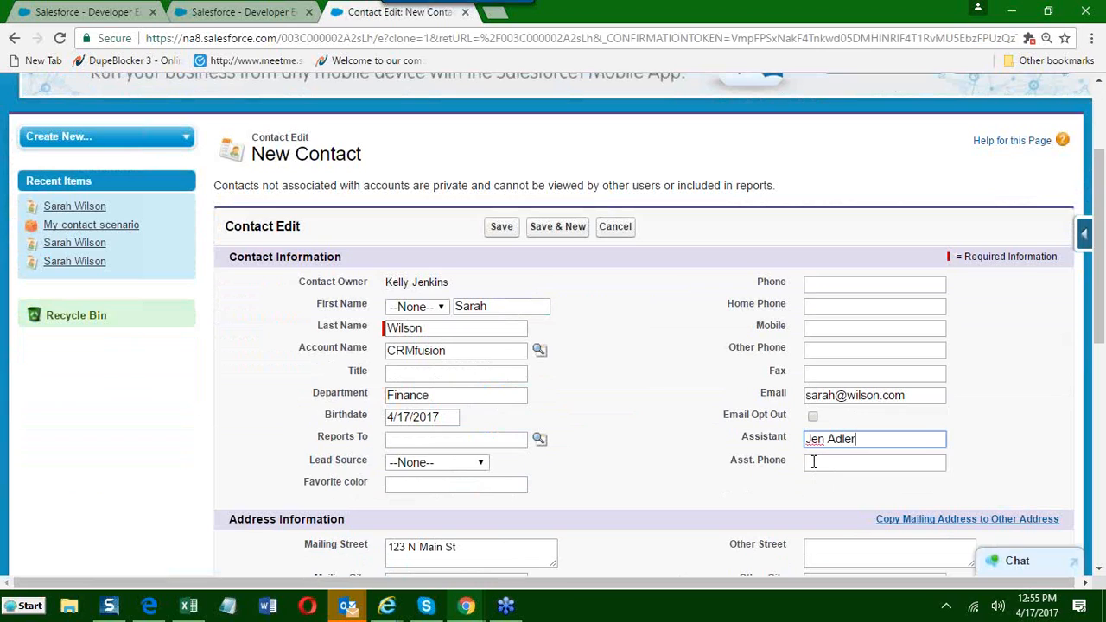
{"action": "left_click", "coordinate": [699, 466]}
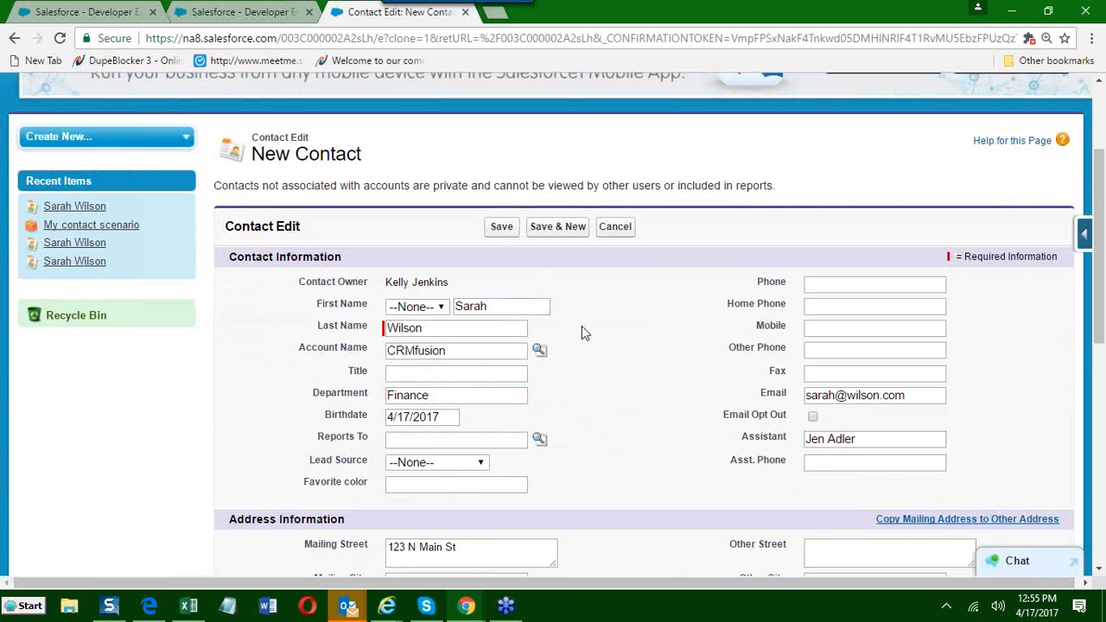
{"action": "left_click", "coordinate": [499, 228]}
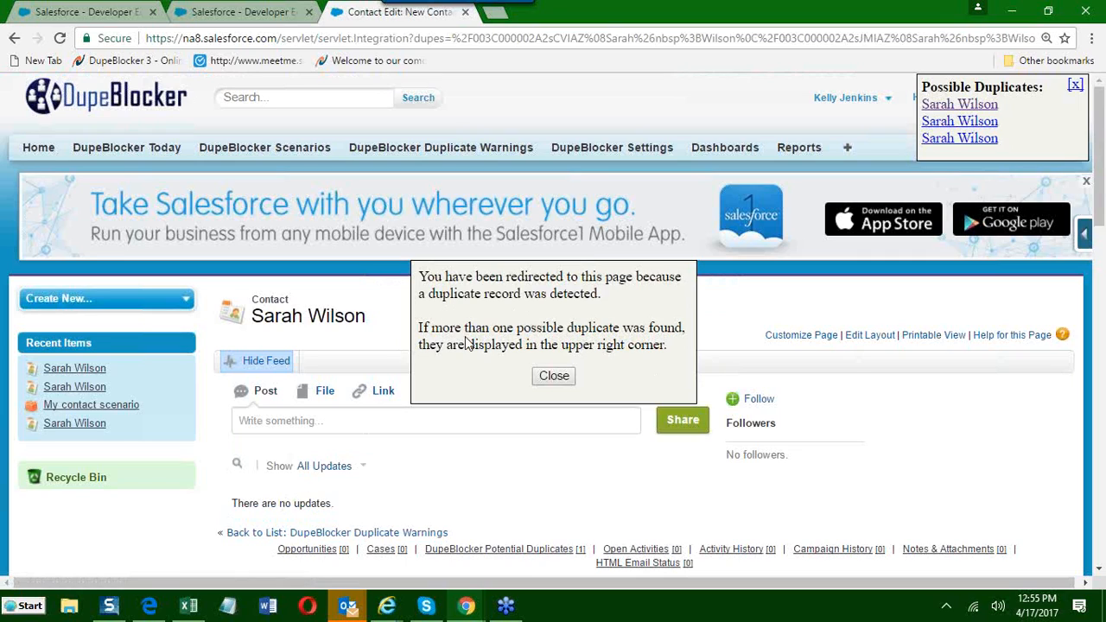
Dismiss the duplicate redirect notice and examine the existing contact's details and Duplicate Contacts list.
{"action": "left_click", "coordinate": [554, 377]}
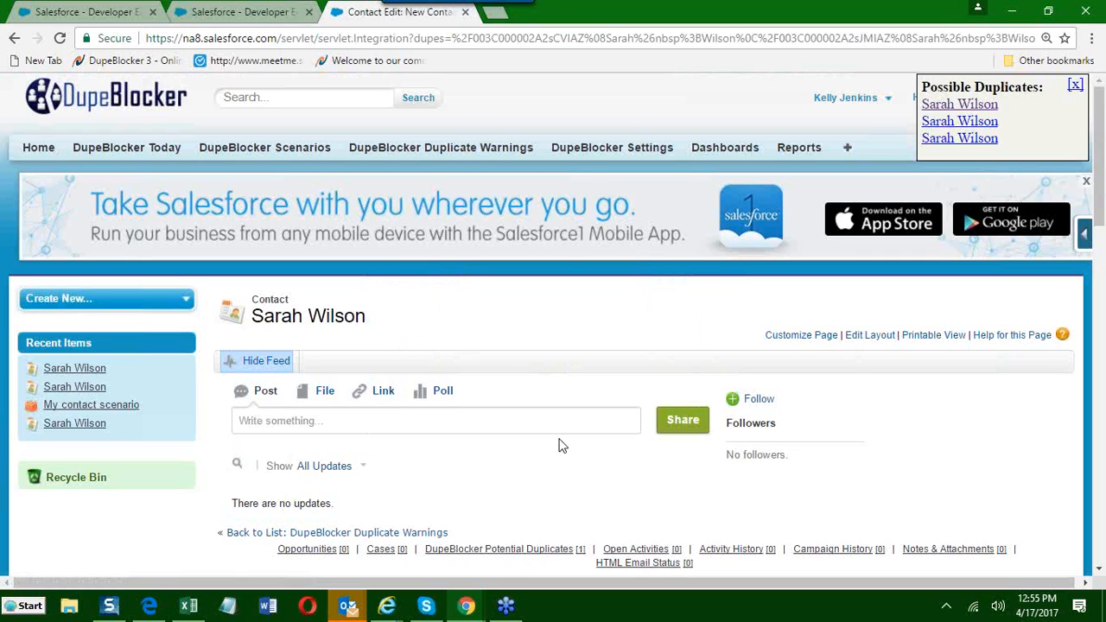
{"action": "scroll", "coordinate": [559, 458], "scroll_direction": "down", "scroll_amount": 3}
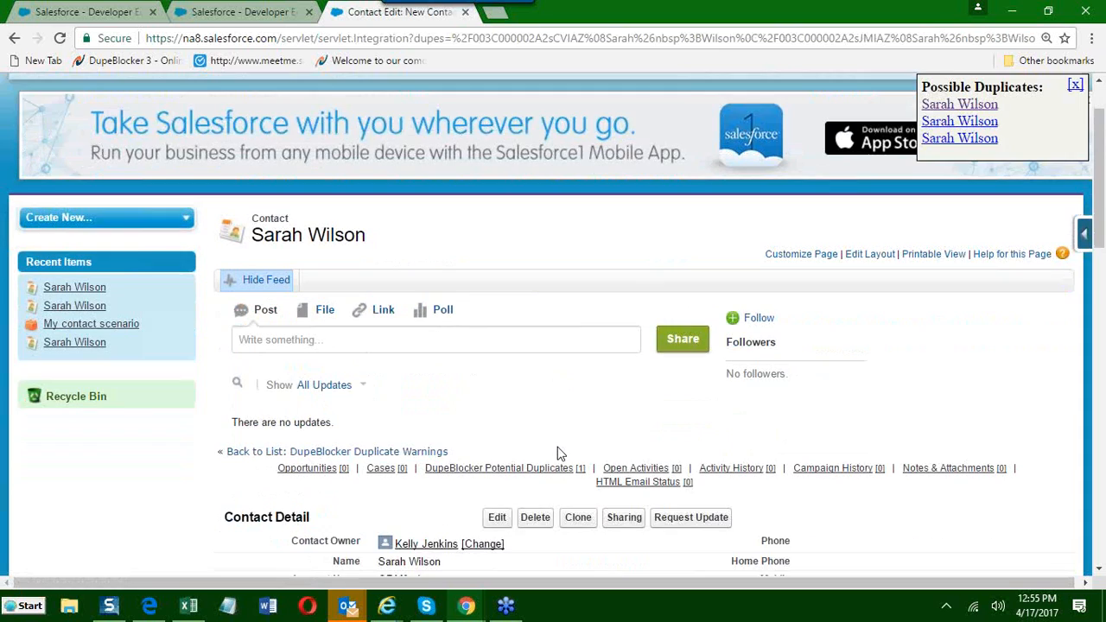
{"action": "scroll", "coordinate": [557, 452], "scroll_direction": "down", "scroll_amount": 3}
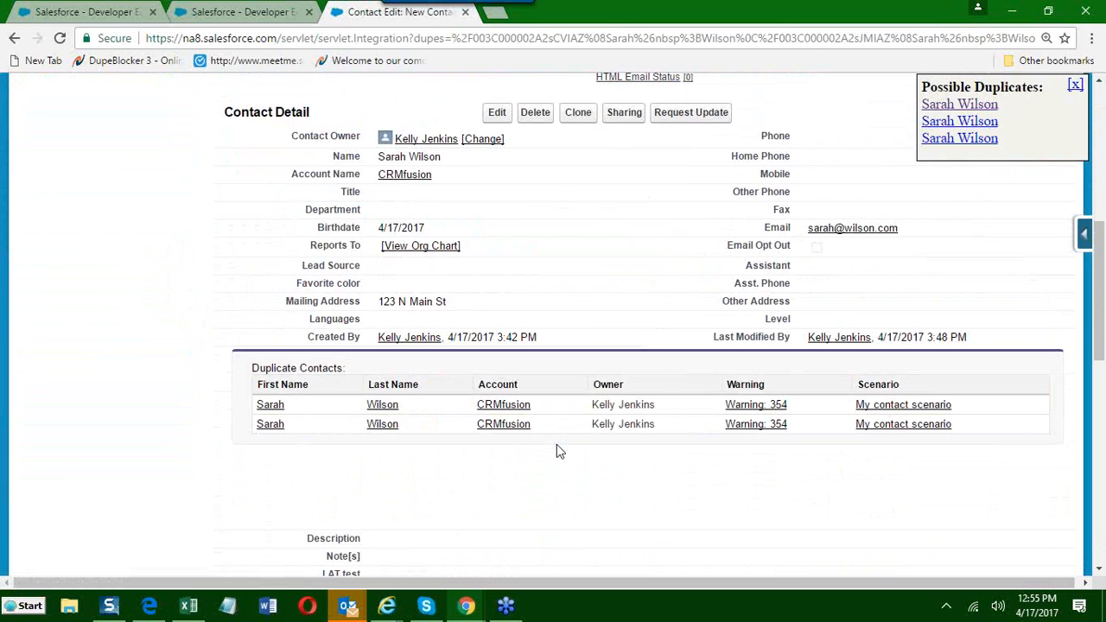
{"action": "scroll", "coordinate": [557, 444], "scroll_direction": "up", "scroll_amount": 2}
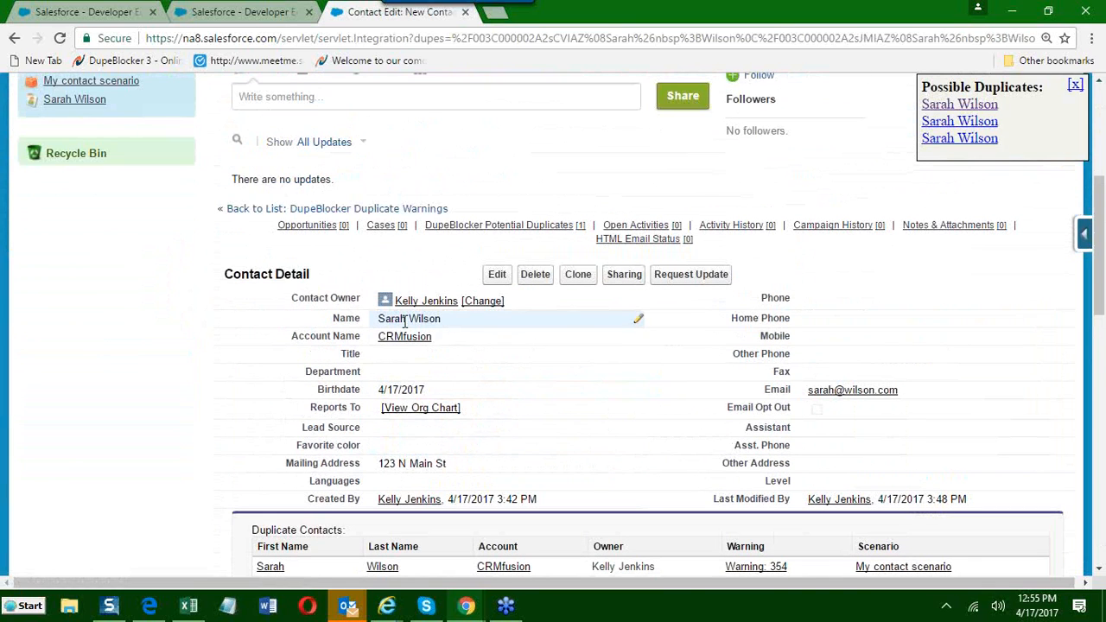
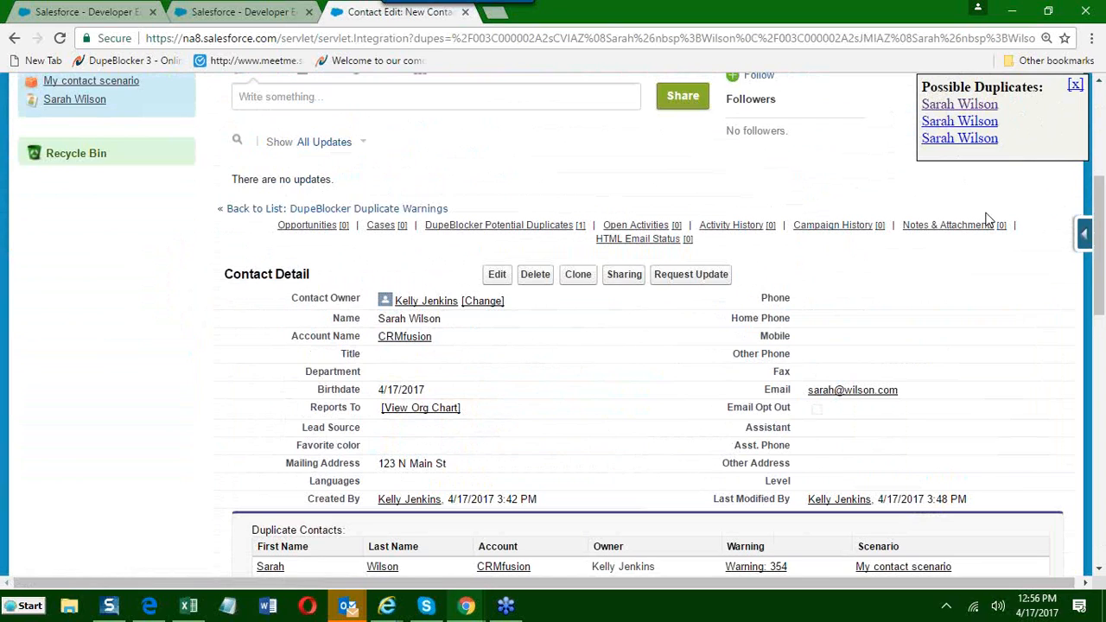
Review the existing contact's details and Duplicate Contacts list, and close the Possible Duplicates list.
{"action": "scroll", "coordinate": [990, 219], "scroll_direction": "down", "scroll_amount": 2}
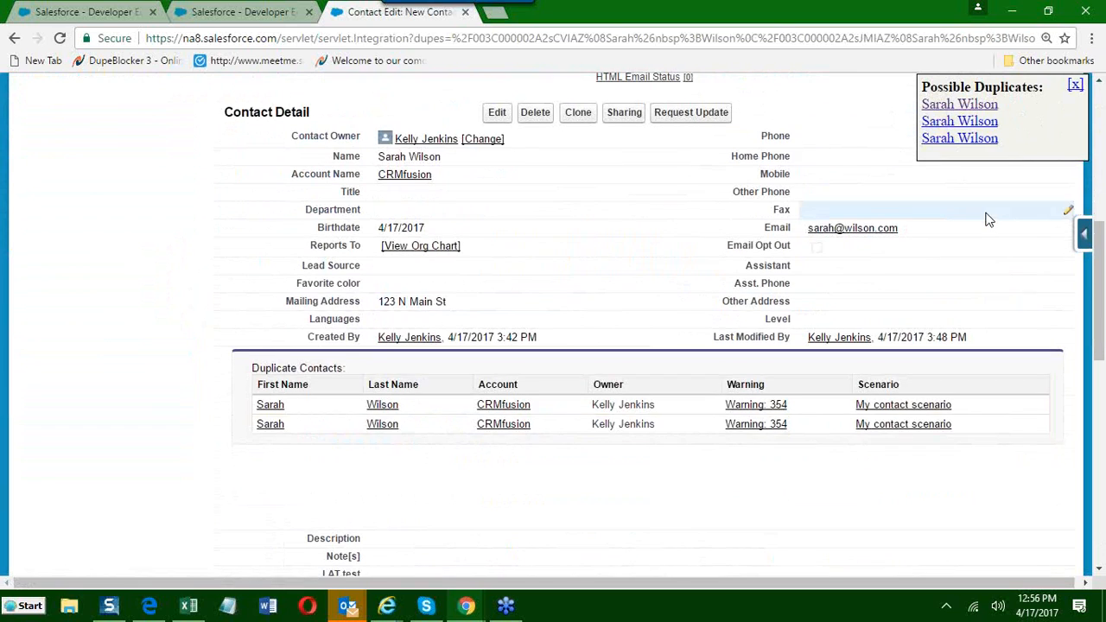
{"action": "scroll", "coordinate": [989, 219], "scroll_direction": "up", "scroll_amount": 5}
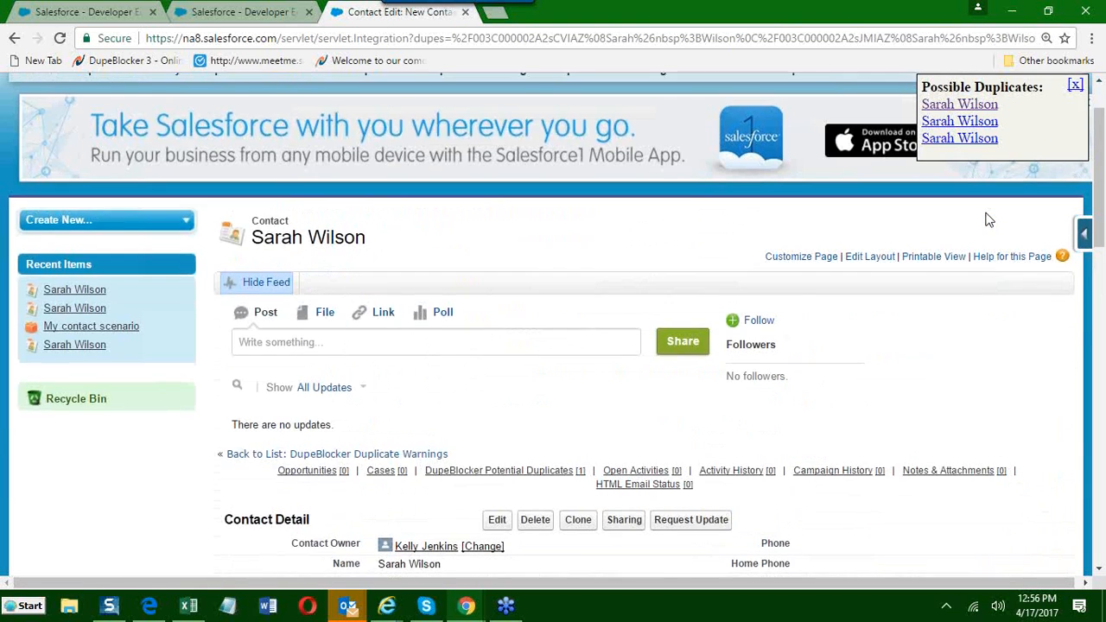
{"action": "scroll", "coordinate": [990, 220], "scroll_direction": "up", "scroll_amount": 1}
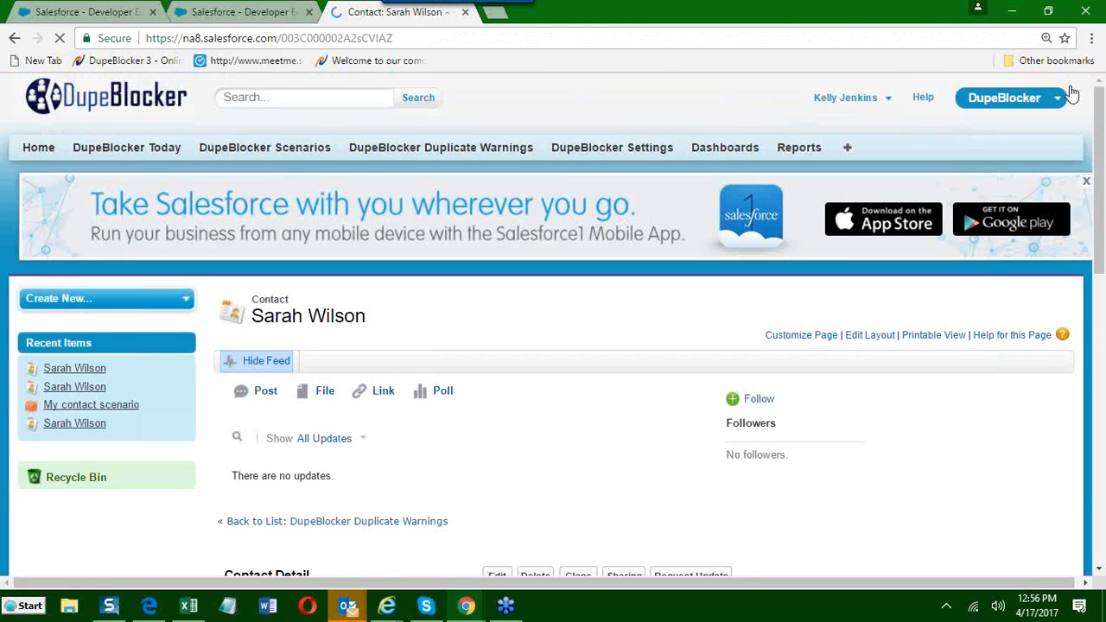
{"action": "scroll", "coordinate": [566, 309], "scroll_direction": "down", "scroll_amount": 1}
{"action": "scroll", "coordinate": [566, 309], "scroll_direction": "down", "scroll_amount": 4}
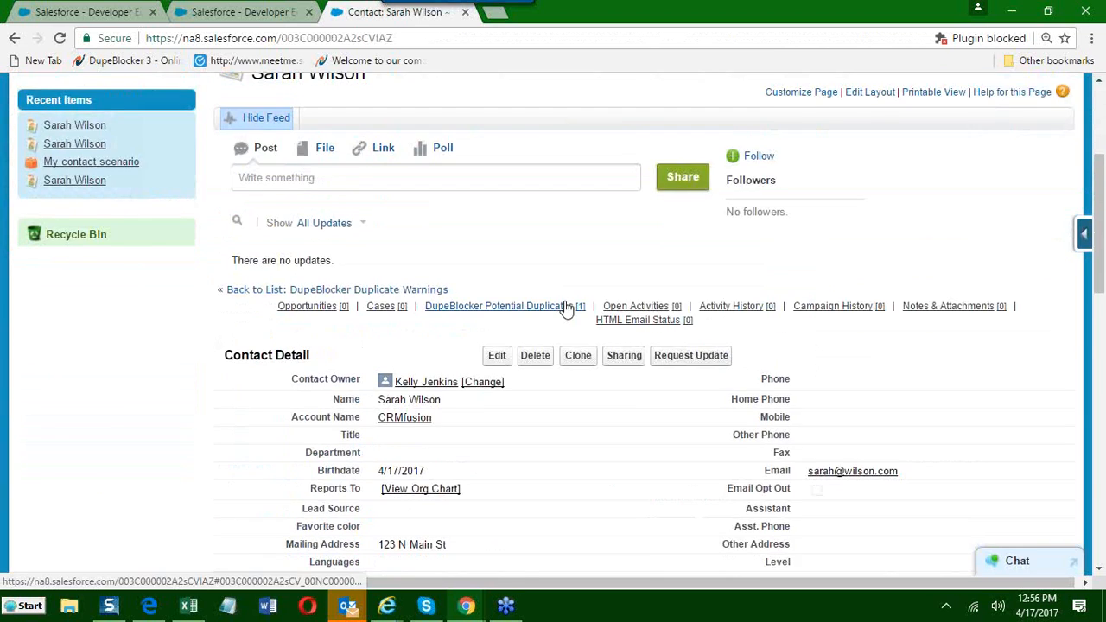
Change My contact scenario's Match on Insert Action to Auto-Merge and save the scenario.
{"action": "left_click", "coordinate": [239, 12]}
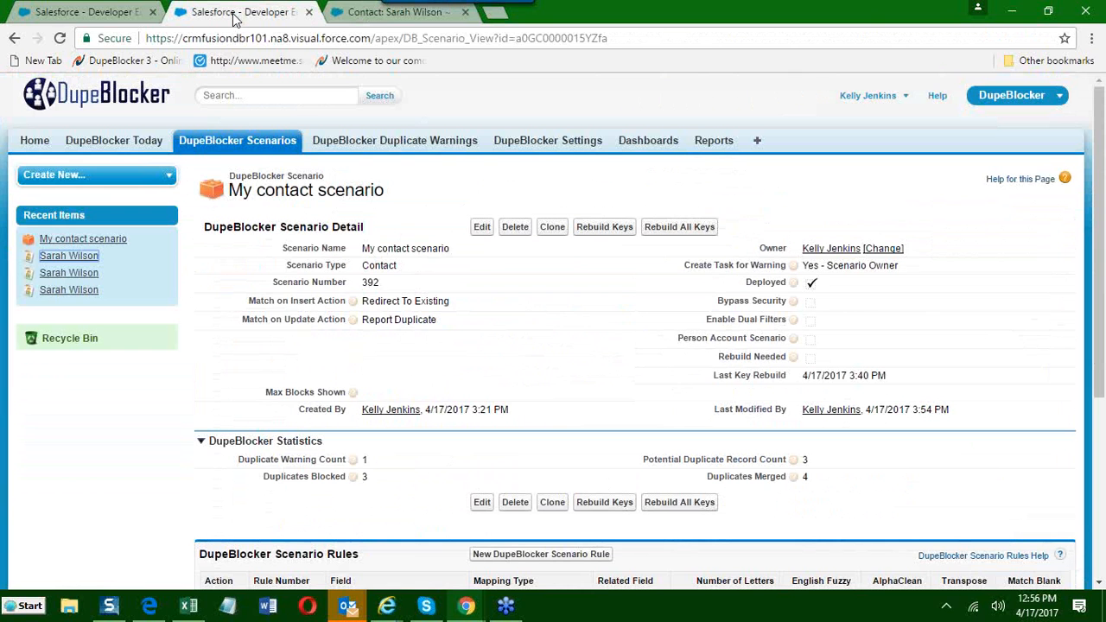
{"action": "left_click", "coordinate": [478, 227]}
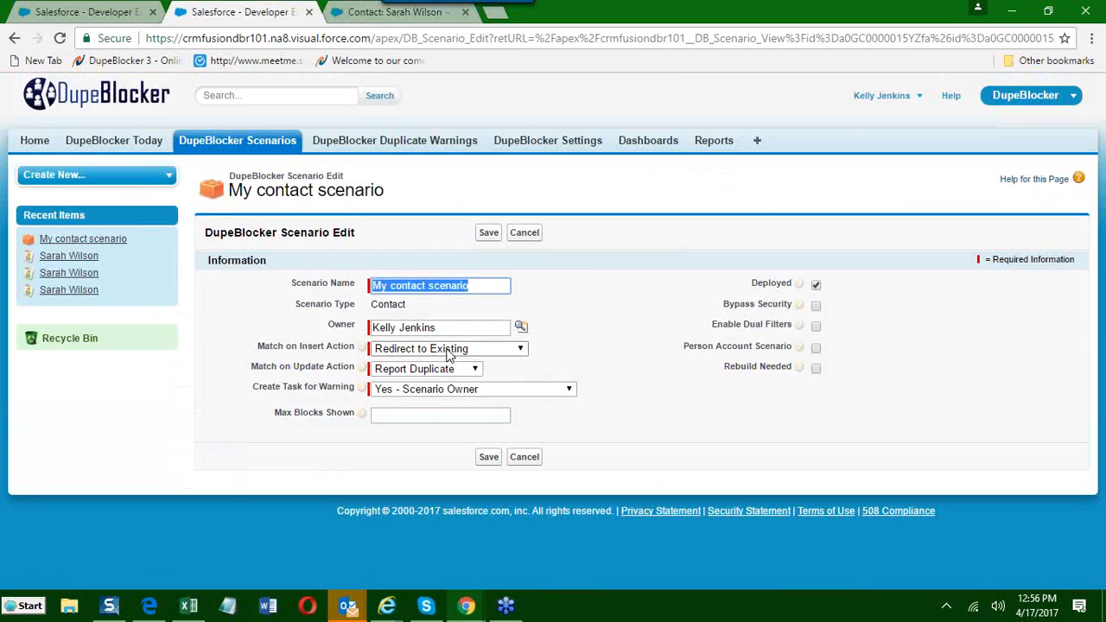
{"action": "left_click", "coordinate": [450, 350]}
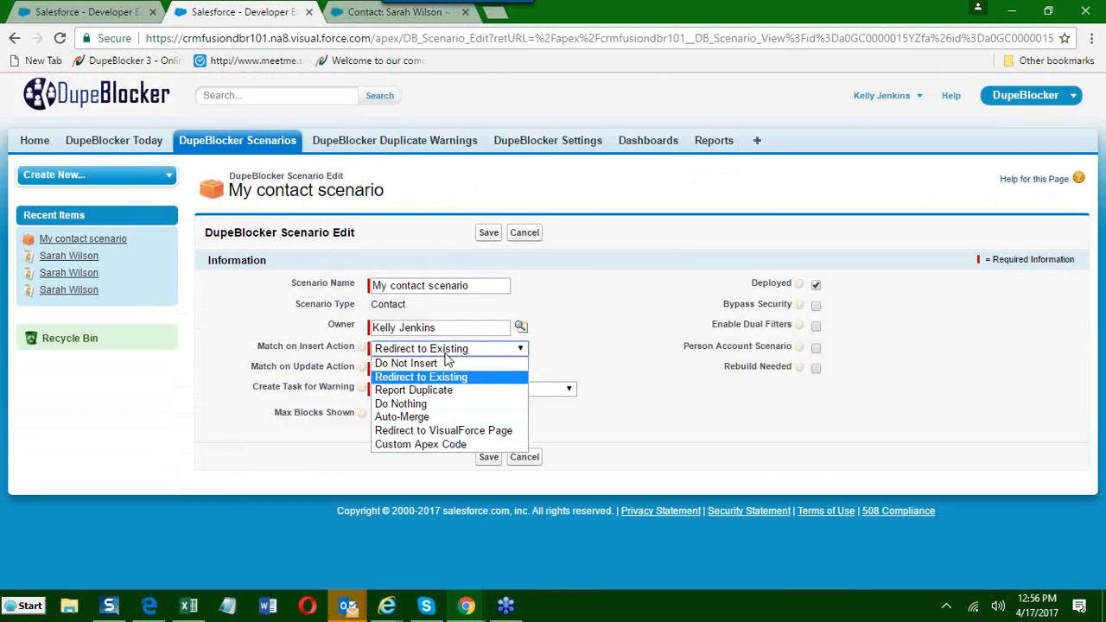
{"action": "left_click", "coordinate": [419, 417]}
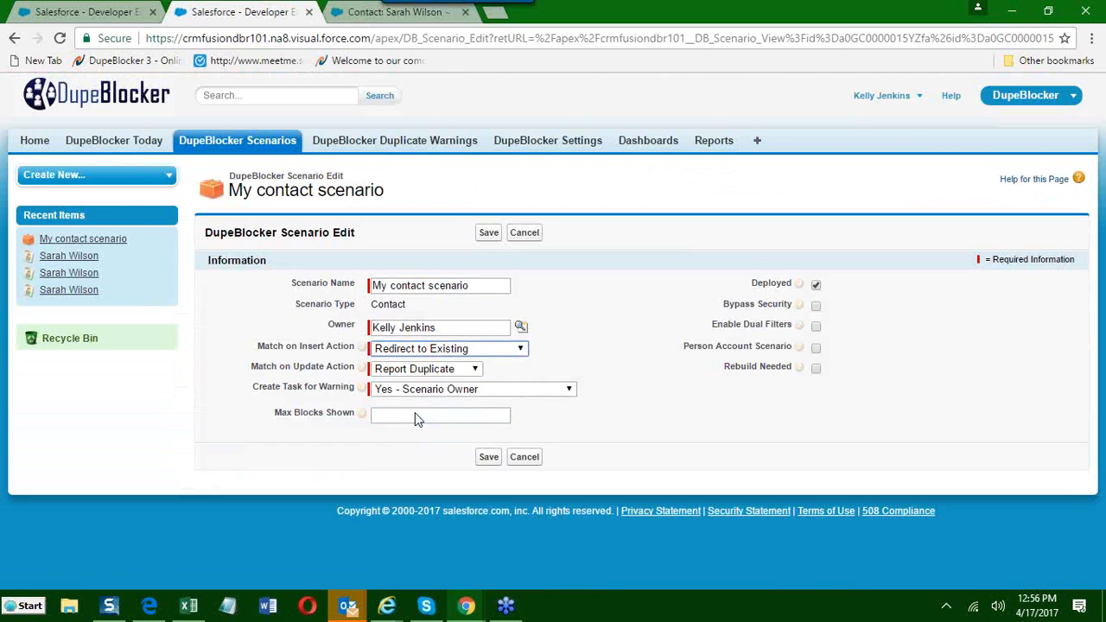
{"action": "left_click", "coordinate": [489, 432]}
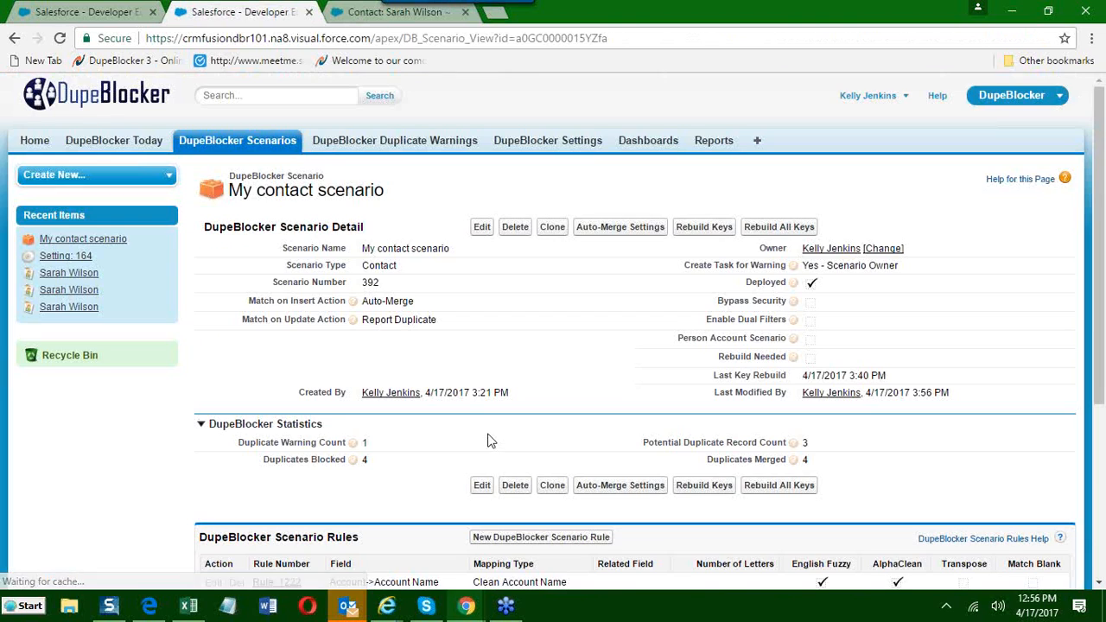
{"action": "left_click_drag", "start_coordinate": [422, 304], "coordinate": [354, 305]}
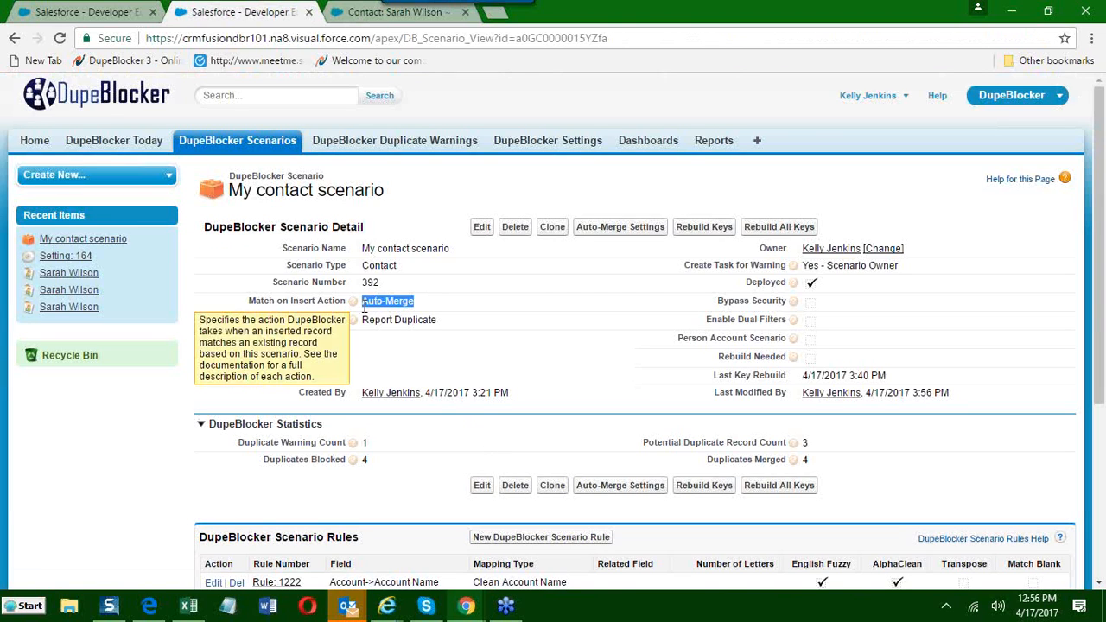
Clone the existing contact with Favorite color set to Red and save the new record.
{"action": "left_click", "coordinate": [354, 14]}
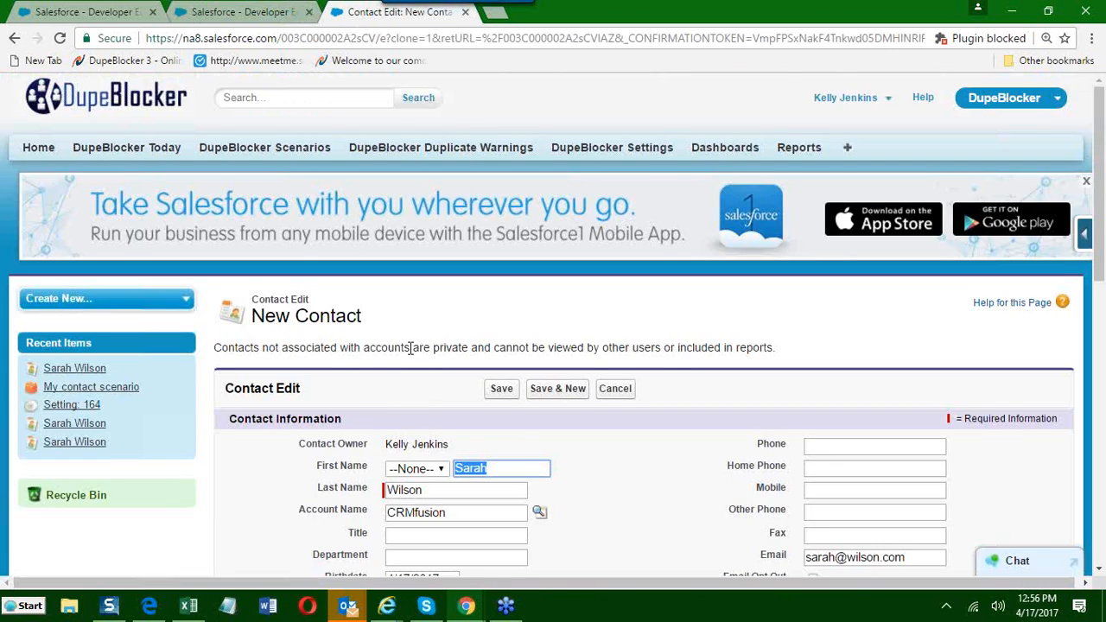
{"action": "scroll", "coordinate": [412, 348], "scroll_direction": "down", "scroll_amount": 3}
{"action": "scroll", "coordinate": [321, 356], "scroll_direction": "down", "scroll_amount": 1}
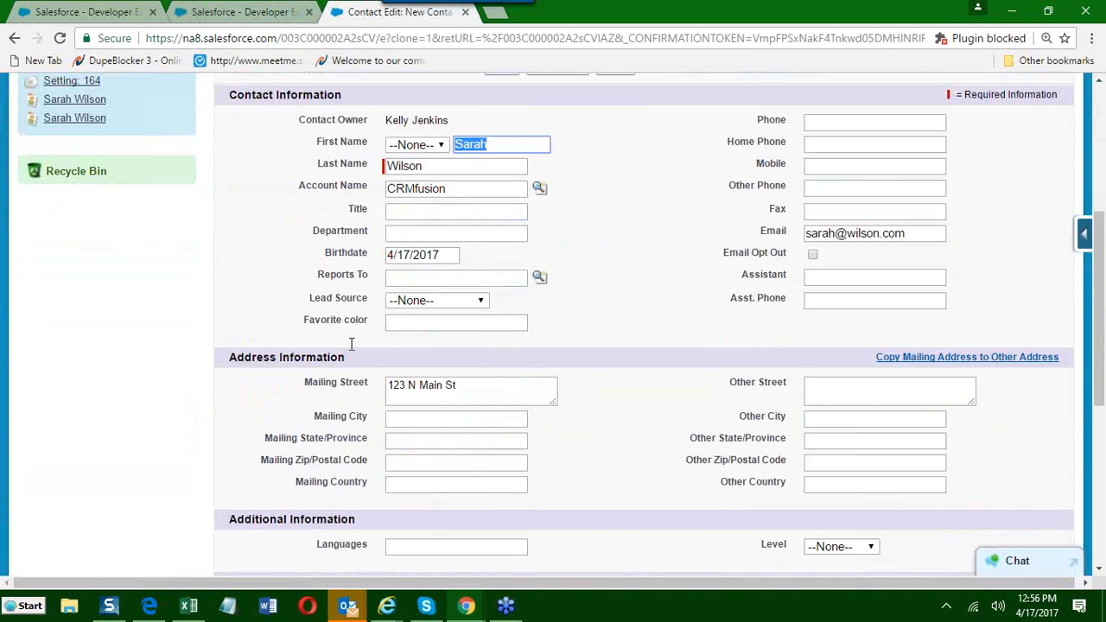
{"action": "left_click", "coordinate": [396, 323]}
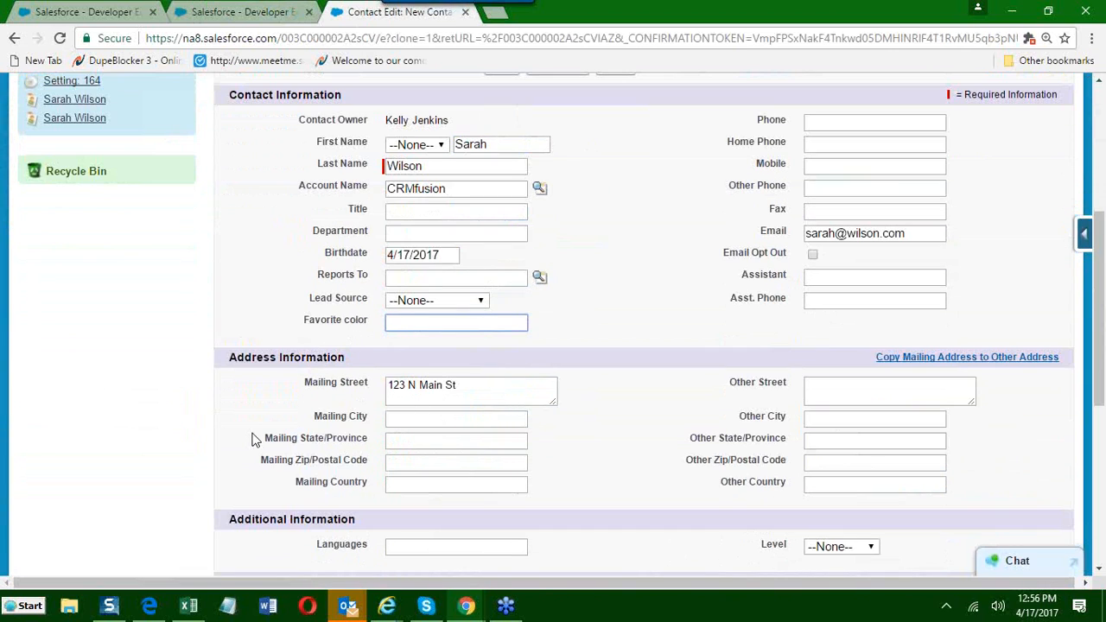
{"action": "type", "text": "Red"}
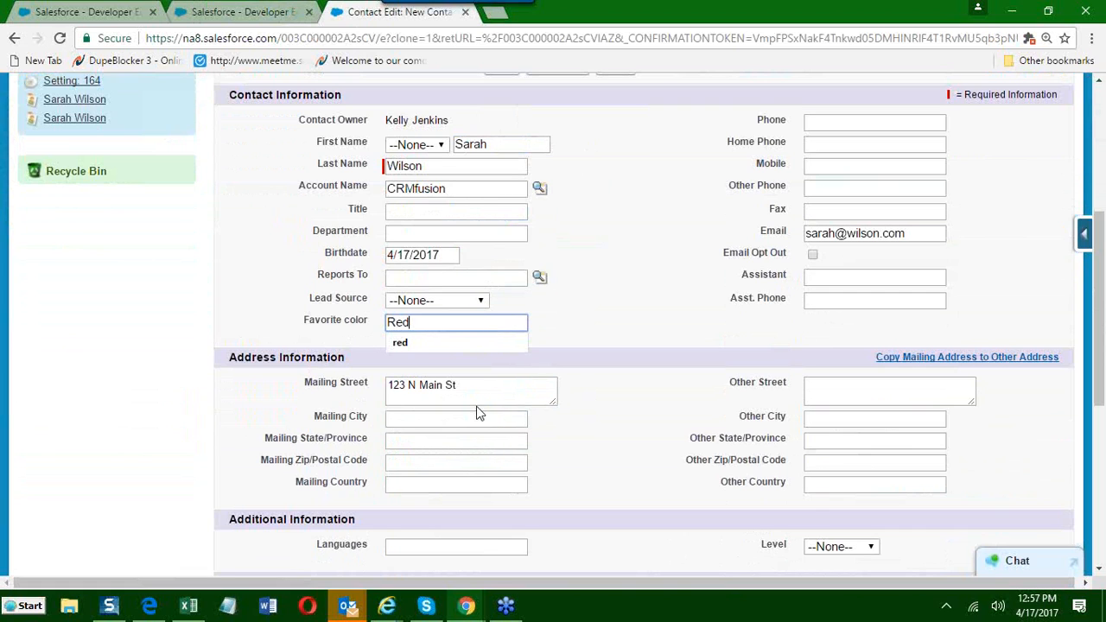
{"action": "left_click", "coordinate": [587, 315]}
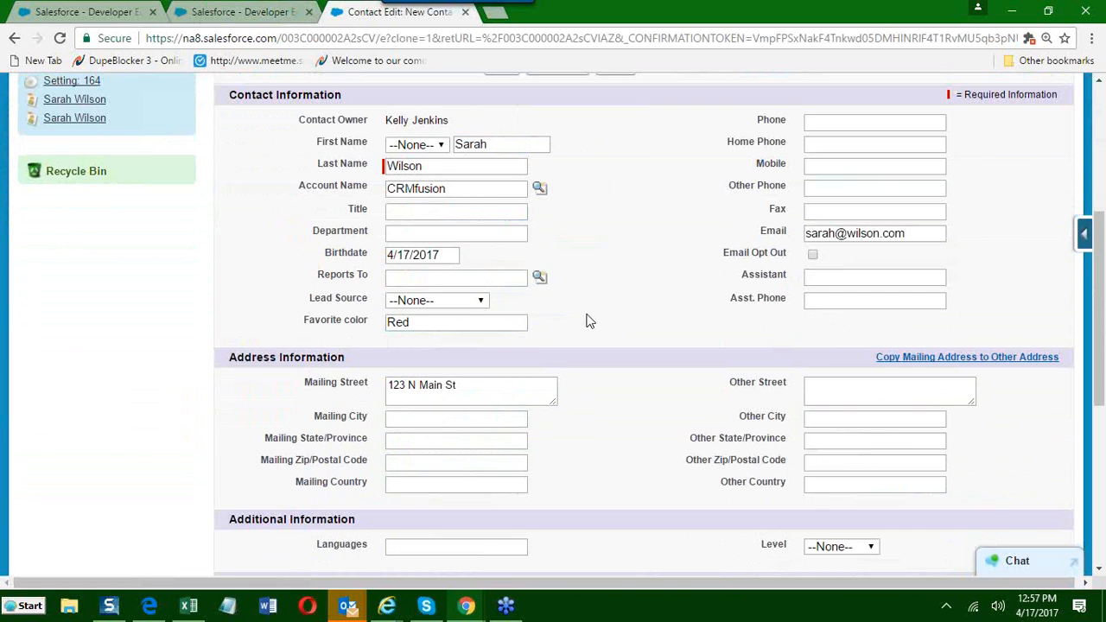
{"action": "scroll", "coordinate": [588, 313], "scroll_direction": "up", "scroll_amount": 2}
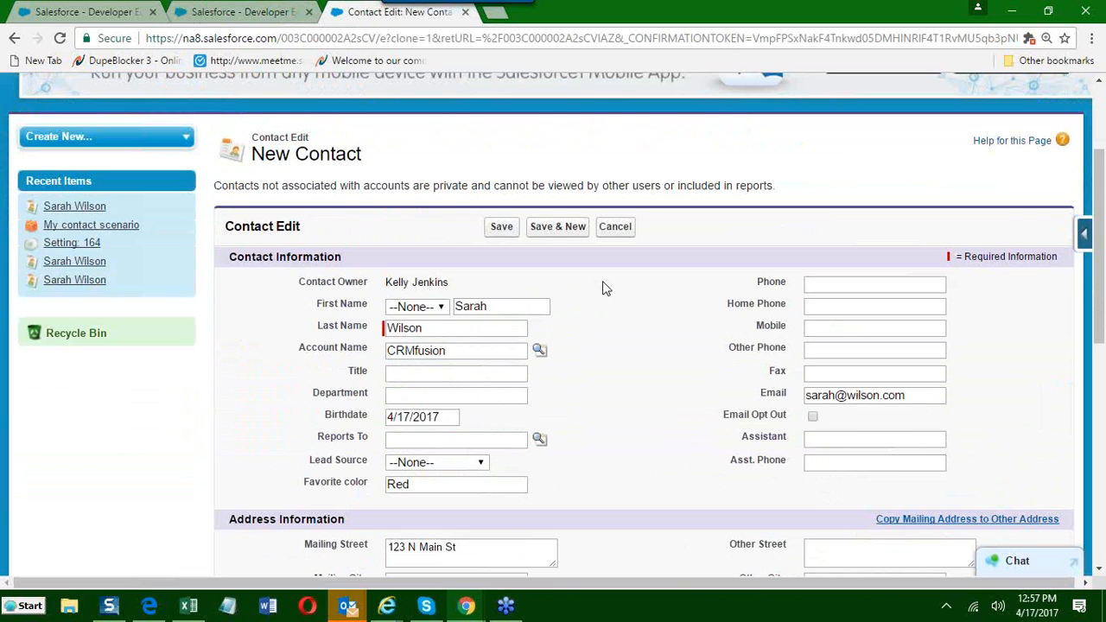
{"action": "left_click", "coordinate": [502, 230]}
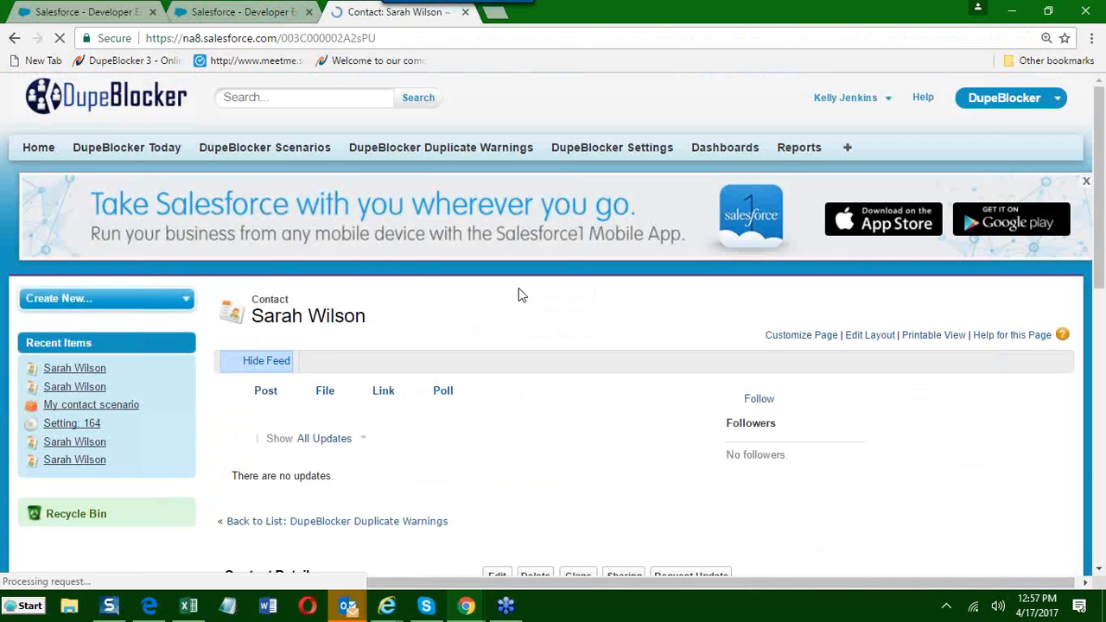
Check the saved clone's Favorite color and reload its page to see whether the record still exists.
{"action": "scroll", "coordinate": [444, 302], "scroll_direction": "down", "scroll_amount": 4}
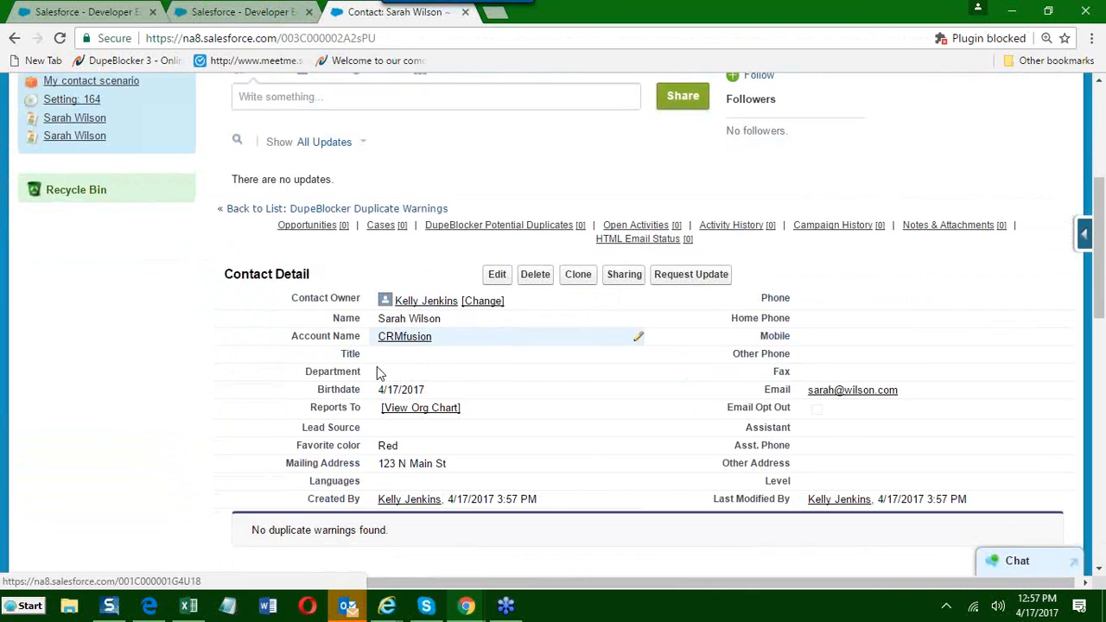
{"action": "double_click", "coordinate": [410, 449]}
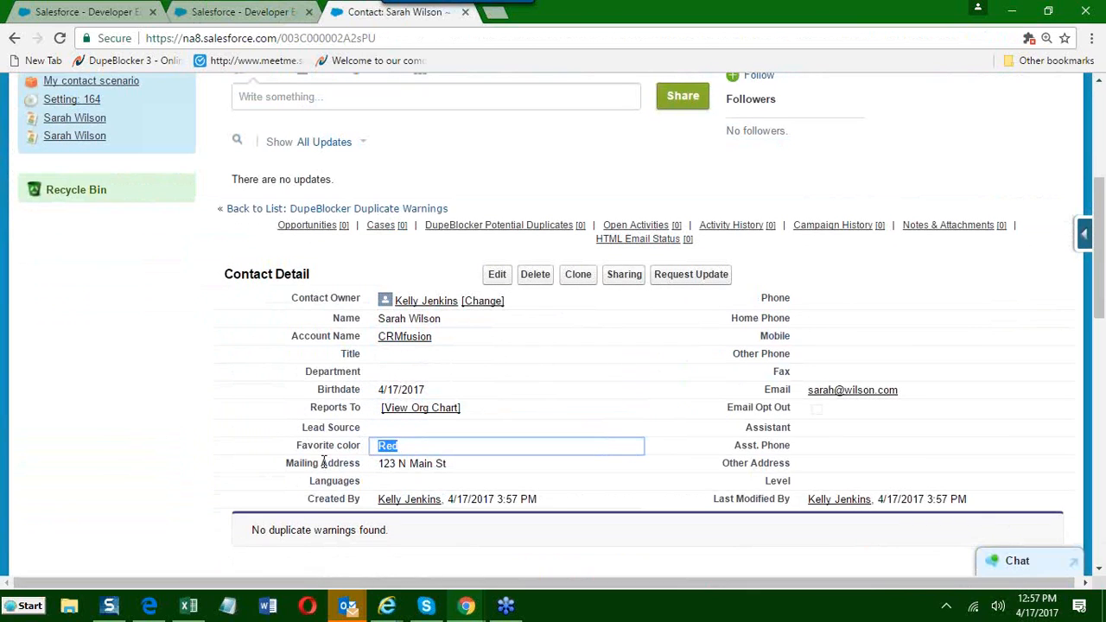
{"action": "left_click", "coordinate": [60, 39]}
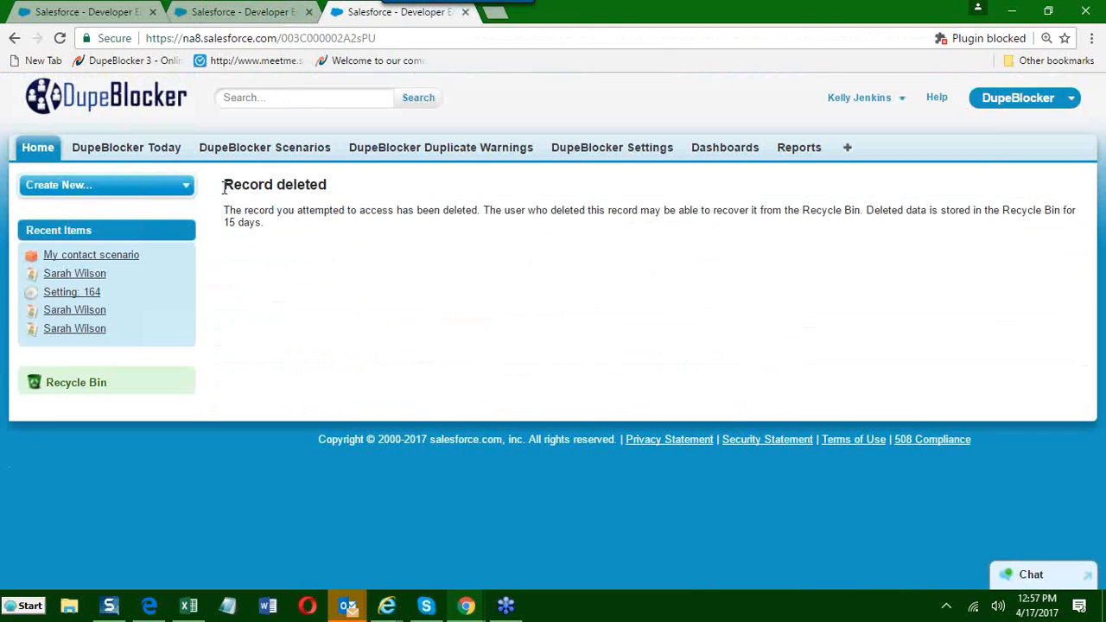
{"action": "left_click_drag", "start_coordinate": [224, 184], "coordinate": [313, 194]}
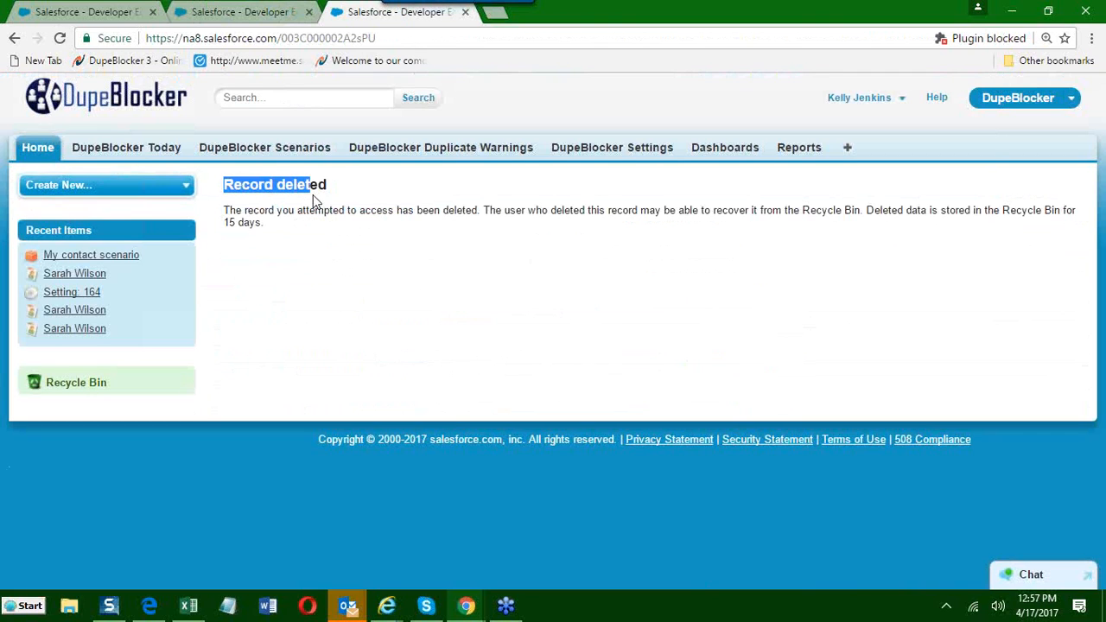
{"action": "left_click", "coordinate": [422, 300]}
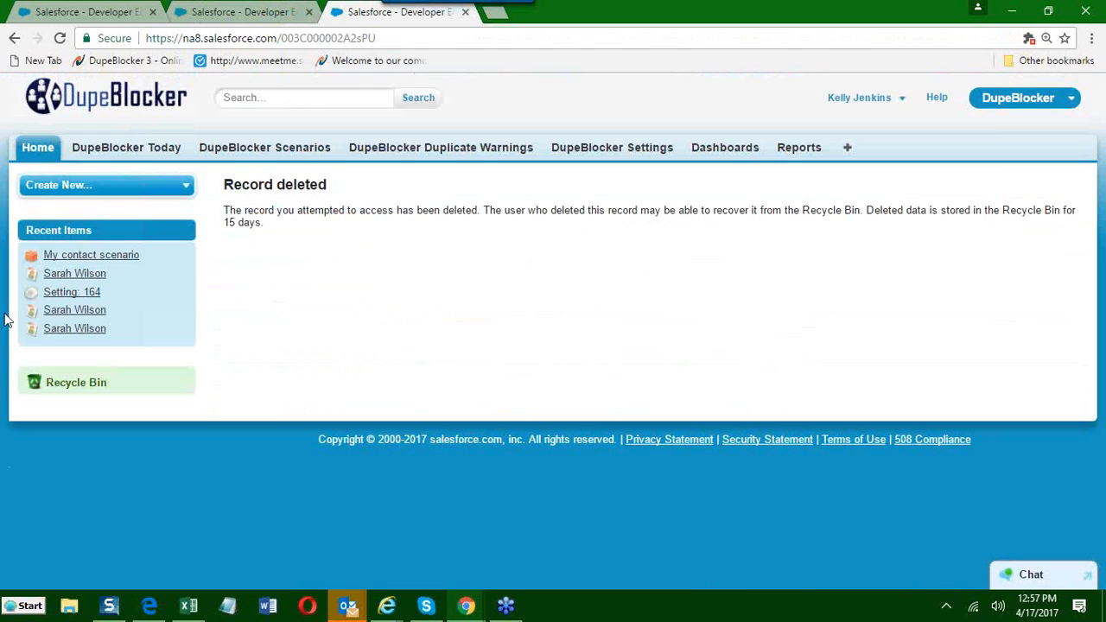
Open the three contacts from the recent items in separate new tabs.
{"action": "right_click", "coordinate": [88, 279]}
{"action": "left_click", "coordinate": [127, 283]}
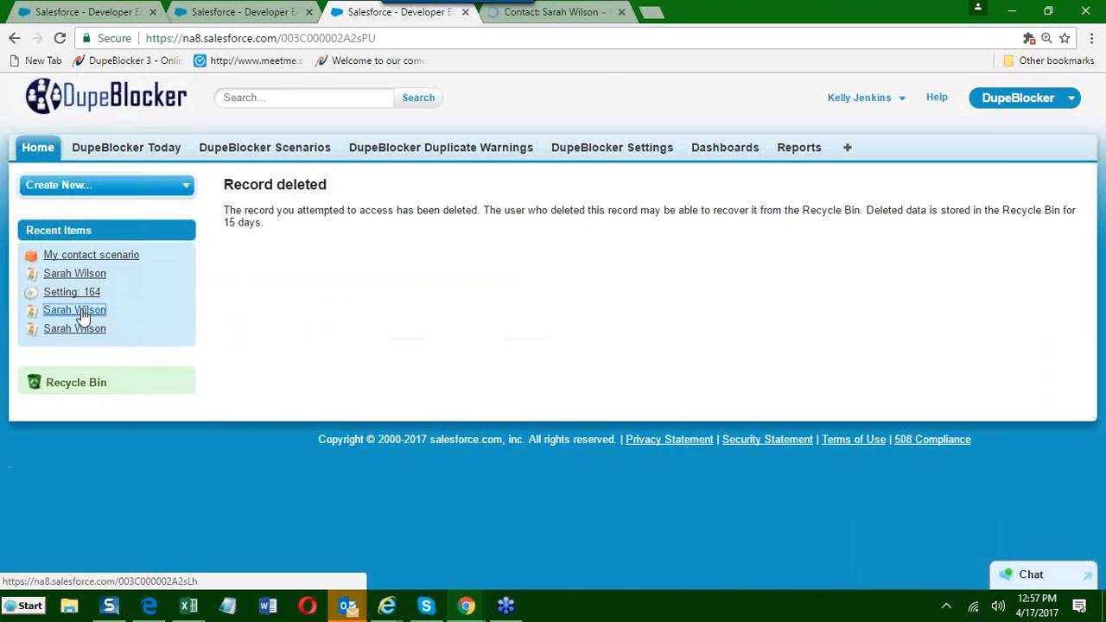
{"action": "right_click", "coordinate": [82, 311]}
{"action": "left_click", "coordinate": [144, 321]}
{"action": "right_click", "coordinate": [80, 330]}
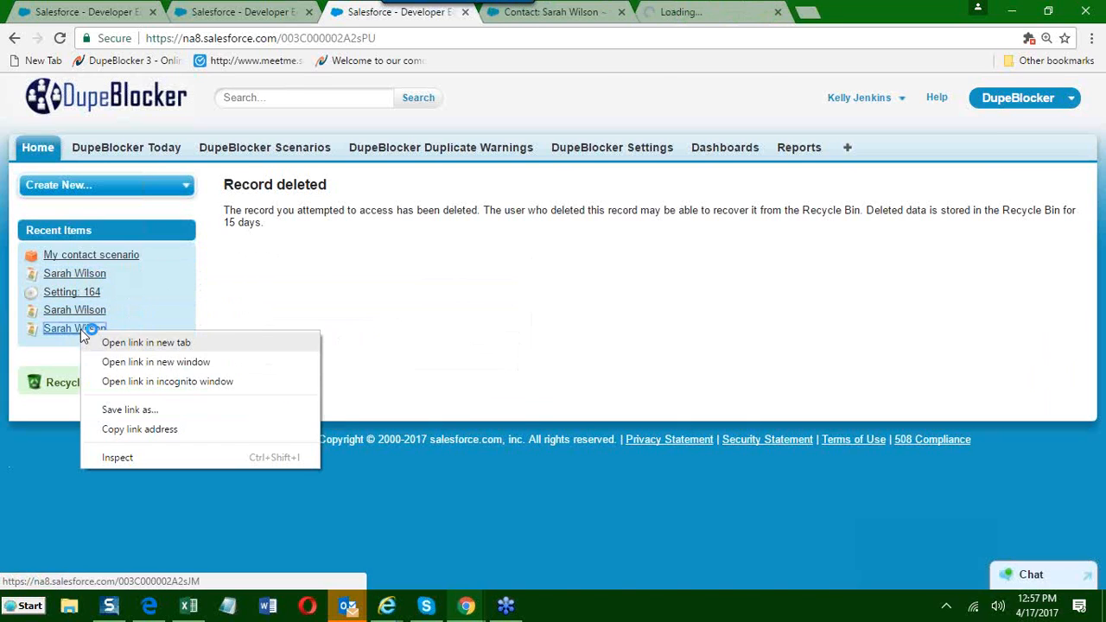
{"action": "left_click", "coordinate": [140, 346]}
Check the Favorite color and Duplicate Contacts list on the first of the opened contacts.
{"action": "left_click", "coordinate": [534, 13]}
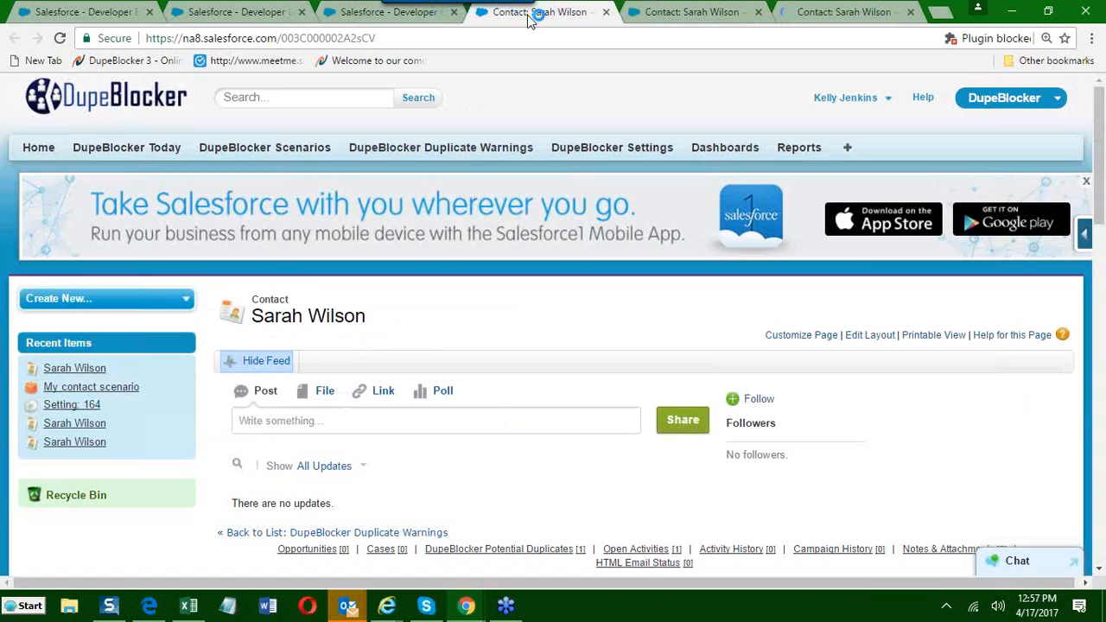
{"action": "scroll", "coordinate": [556, 174], "scroll_direction": "down", "scroll_amount": 4}
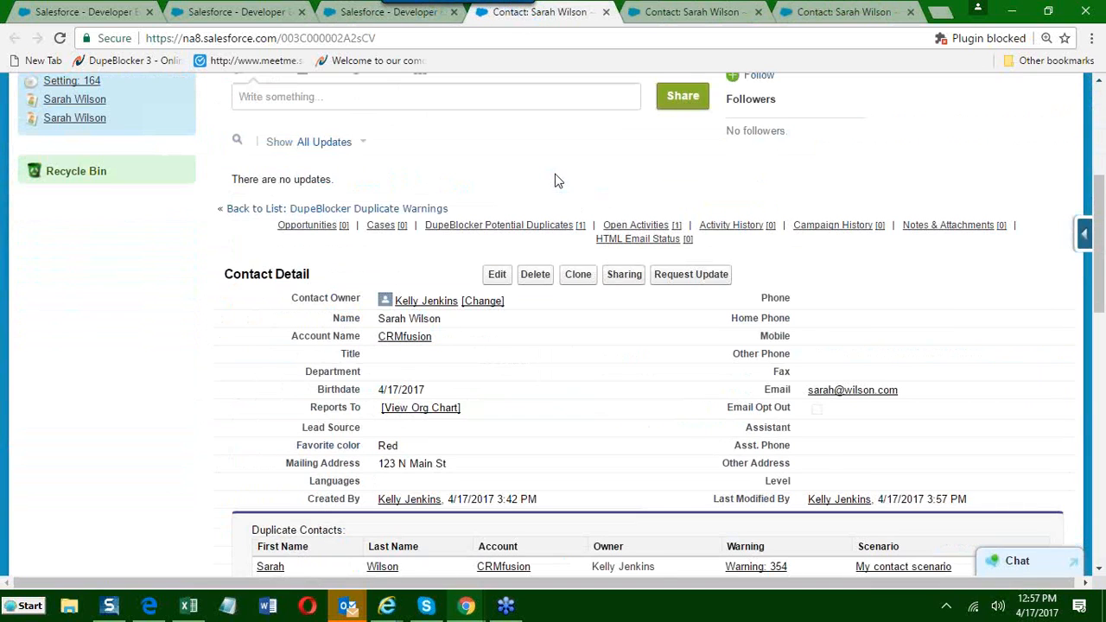
{"action": "scroll", "coordinate": [556, 176], "scroll_direction": "up", "scroll_amount": 1}
{"action": "scroll", "coordinate": [566, 92], "scroll_direction": "down", "scroll_amount": 2}
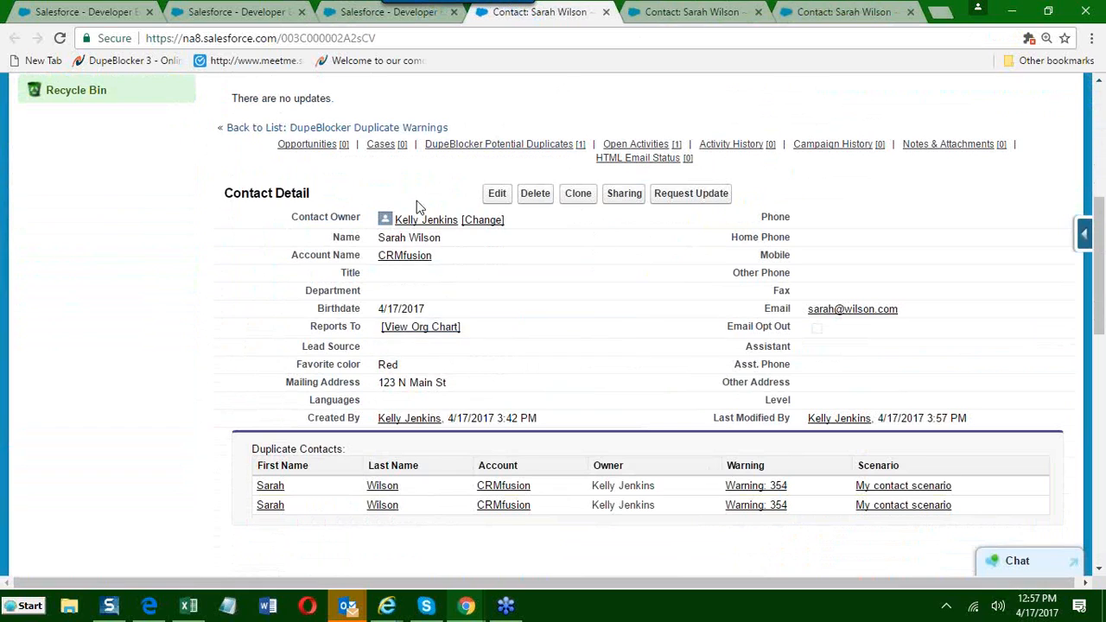
{"action": "double_click", "coordinate": [409, 364]}
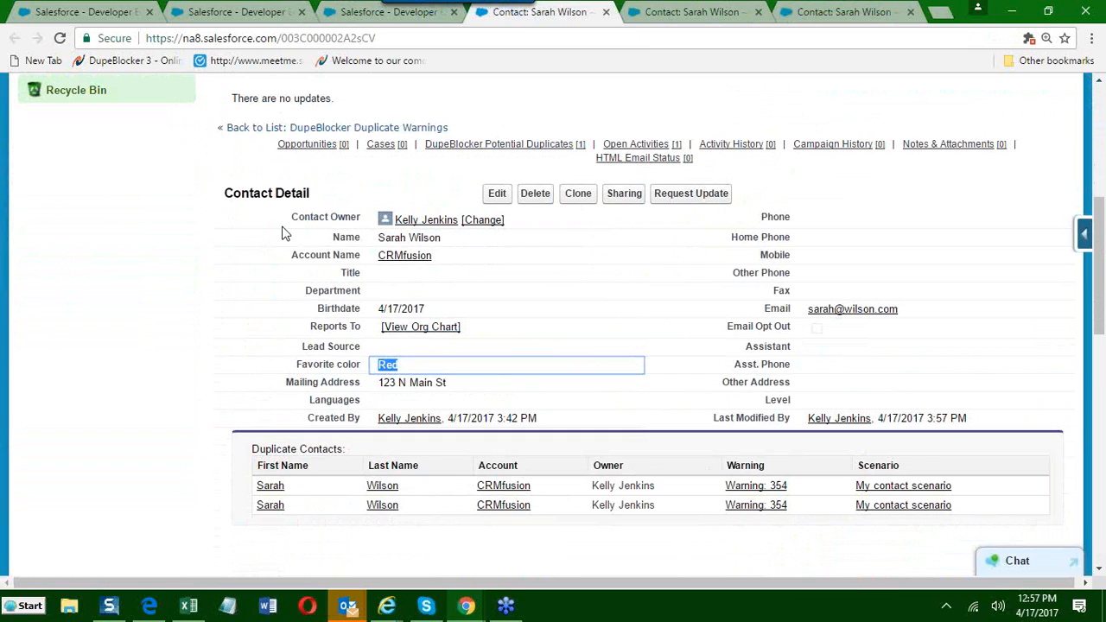
Open My contact scenario's Auto-Merge Settings and choose Oldest Record as the Merge Target.
{"action": "left_click", "coordinate": [232, 10]}
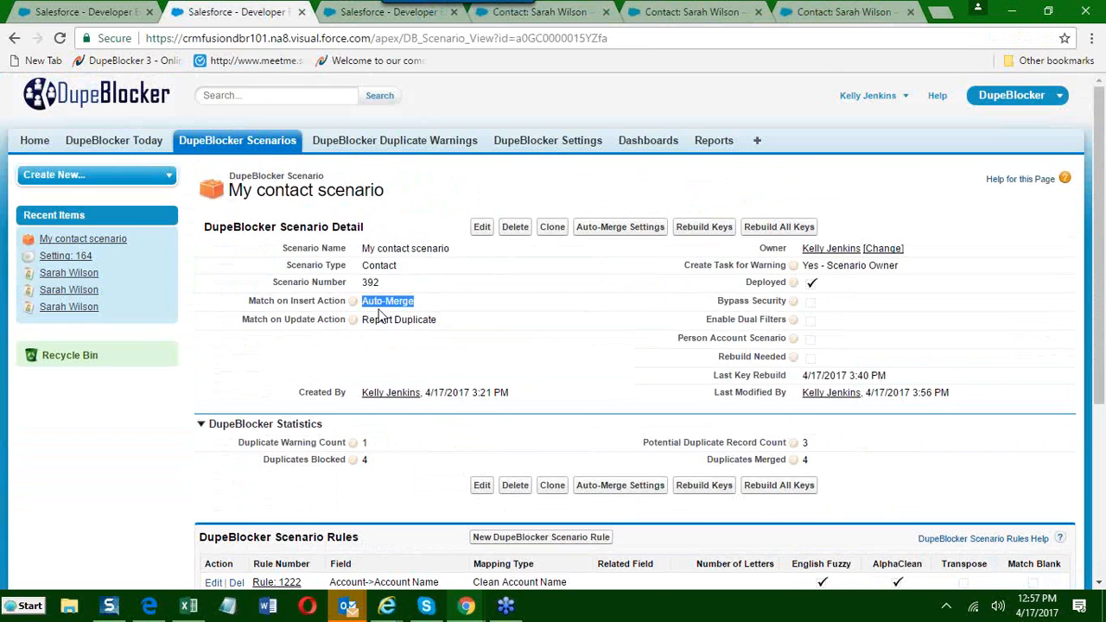
{"action": "left_click", "coordinate": [609, 230]}
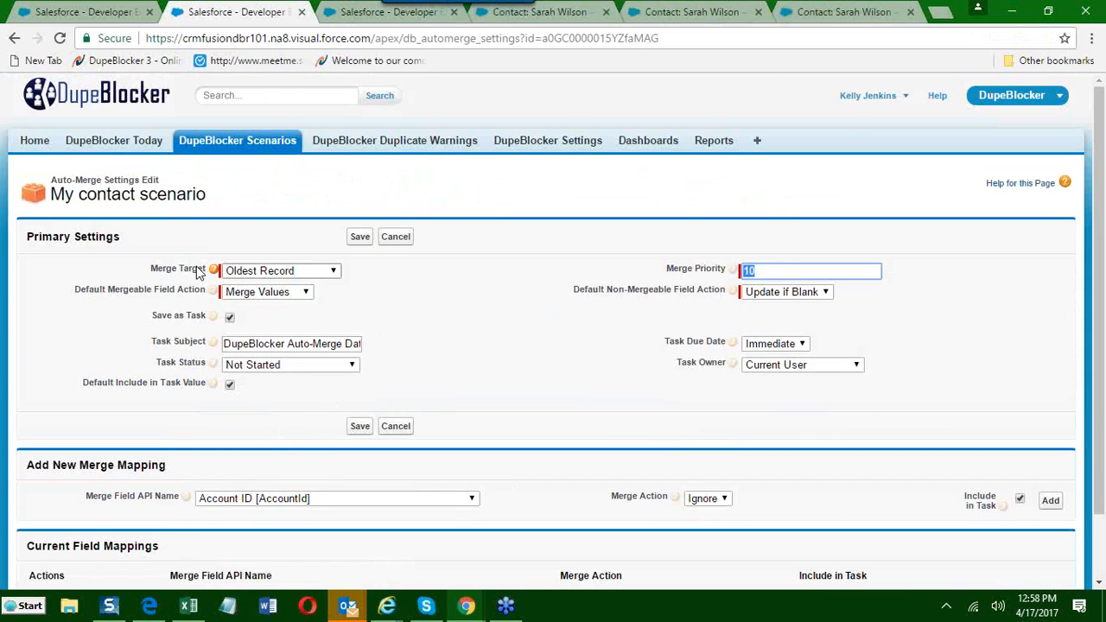
{"action": "left_click", "coordinate": [334, 273]}
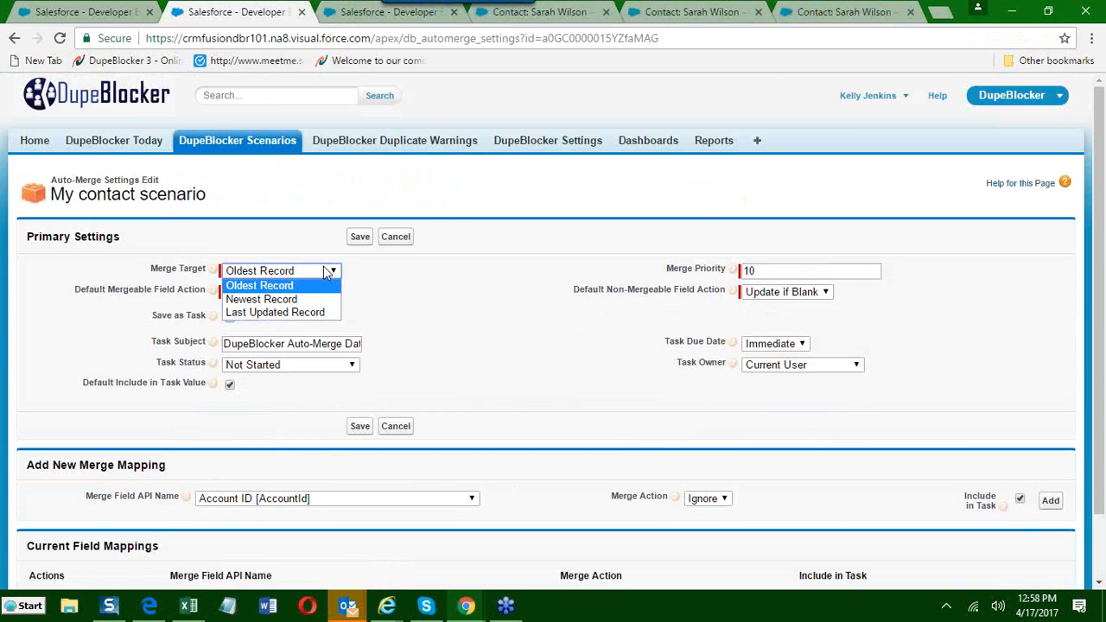
{"action": "left_click", "coordinate": [281, 286]}
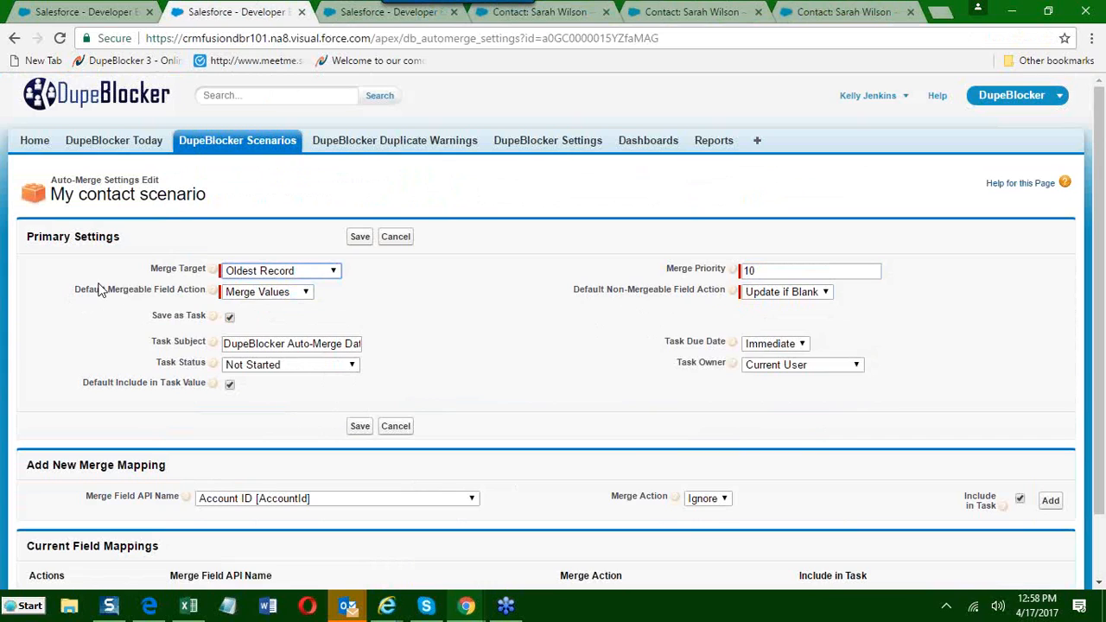
Examine the Default Mergeable Field Action and Default Non-Mergeable Field Action in the auto-merge primary settings.
{"action": "left_click_drag", "start_coordinate": [108, 290], "coordinate": [178, 290]}
{"action": "left_click_drag", "start_coordinate": [606, 290], "coordinate": [697, 298]}
{"action": "left_click_drag", "start_coordinate": [107, 290], "coordinate": [181, 282]}
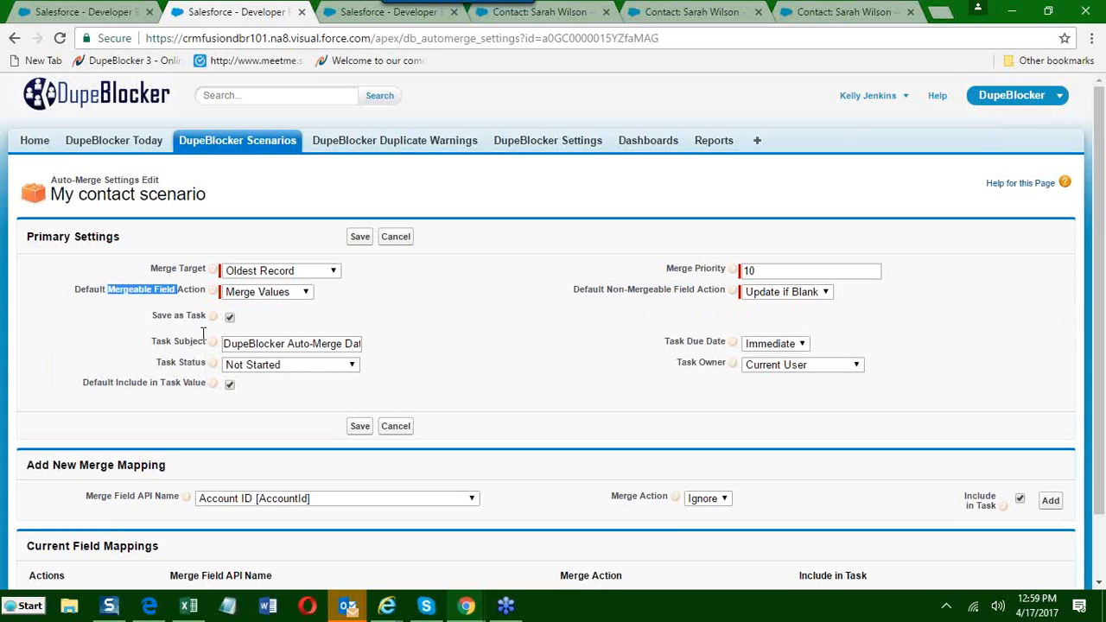
{"action": "left_click_drag", "start_coordinate": [608, 294], "coordinate": [697, 294]}
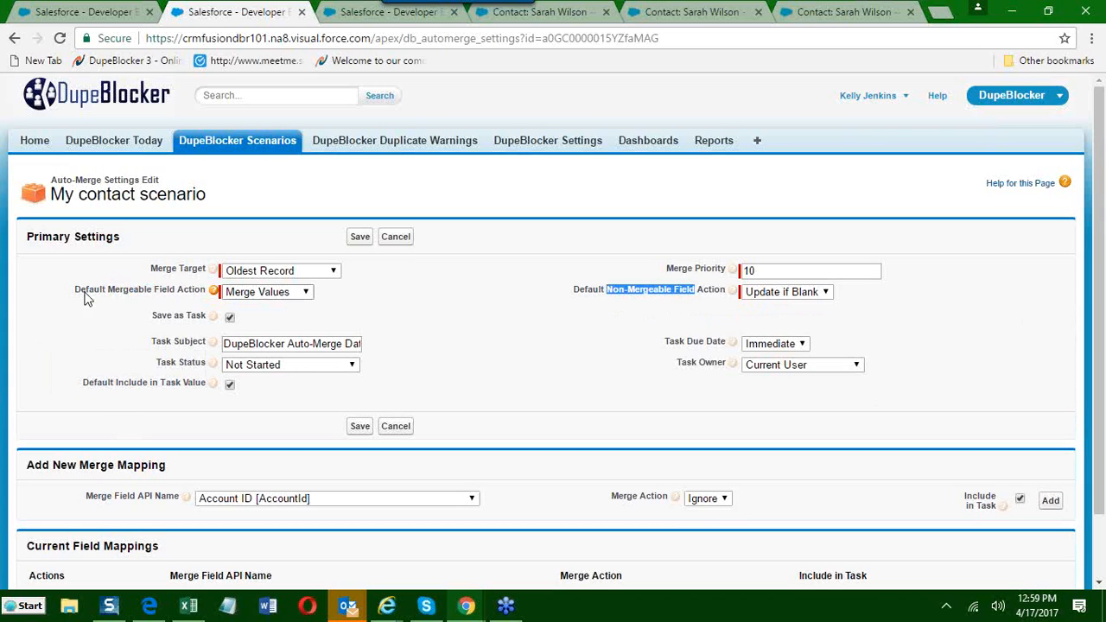
{"action": "left_click_drag", "start_coordinate": [105, 292], "coordinate": [169, 295]}
{"action": "left_click", "coordinate": [121, 309]}
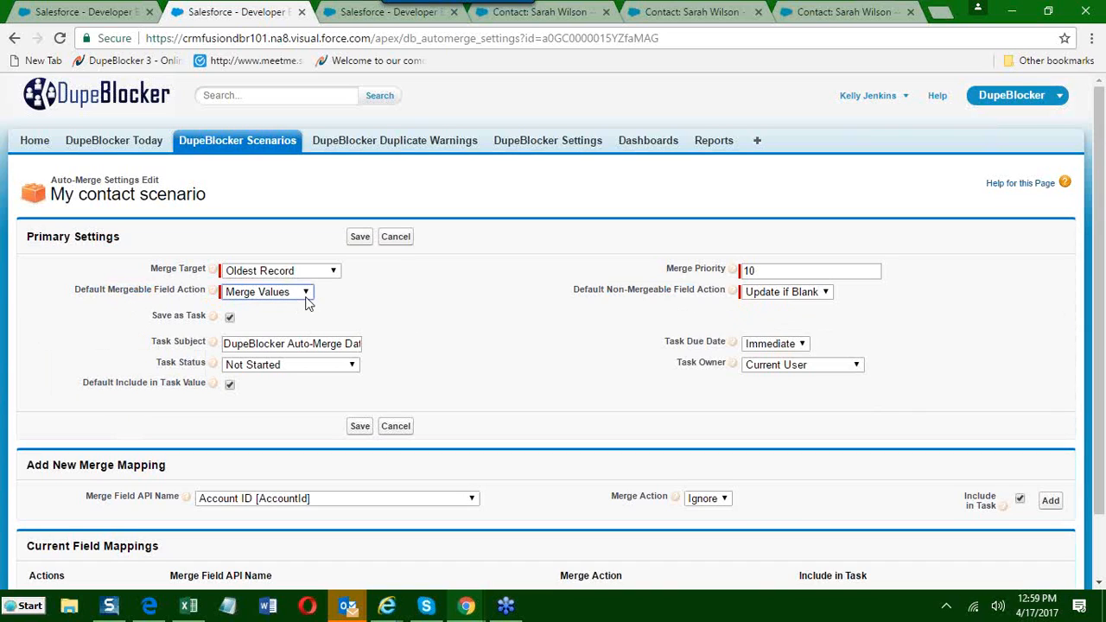
Try Overwrite, Update if Blank and Ignore as the Default Mergeable Field Action, ending on Merge Values.
{"action": "left_click", "coordinate": [307, 298]}
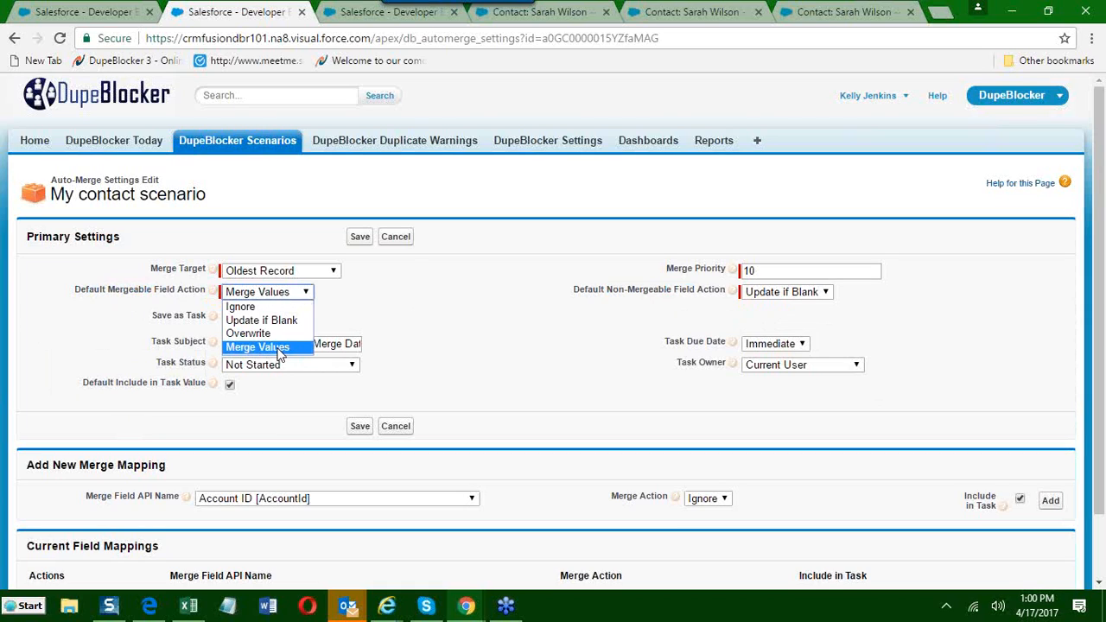
{"action": "left_click", "coordinate": [279, 348]}
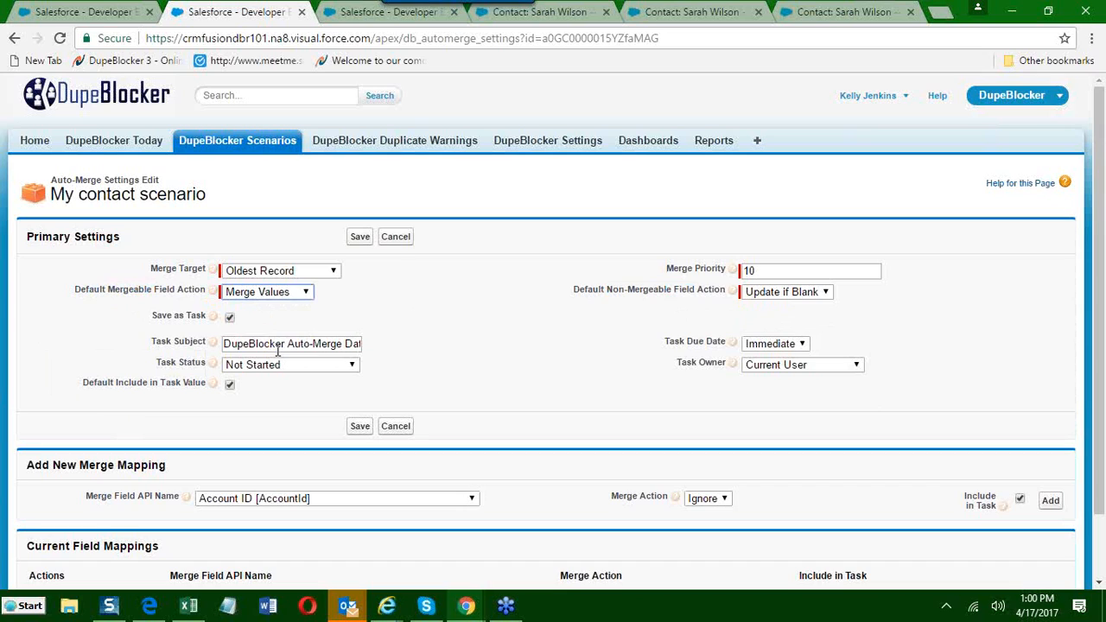
{"action": "left_click", "coordinate": [308, 294]}
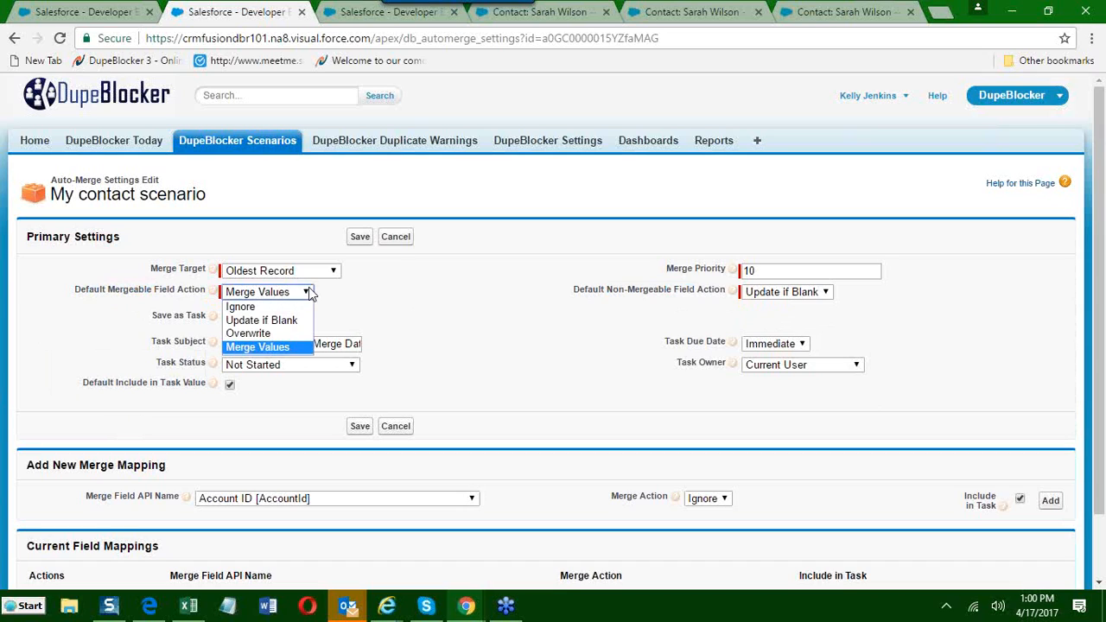
{"action": "left_click", "coordinate": [238, 337]}
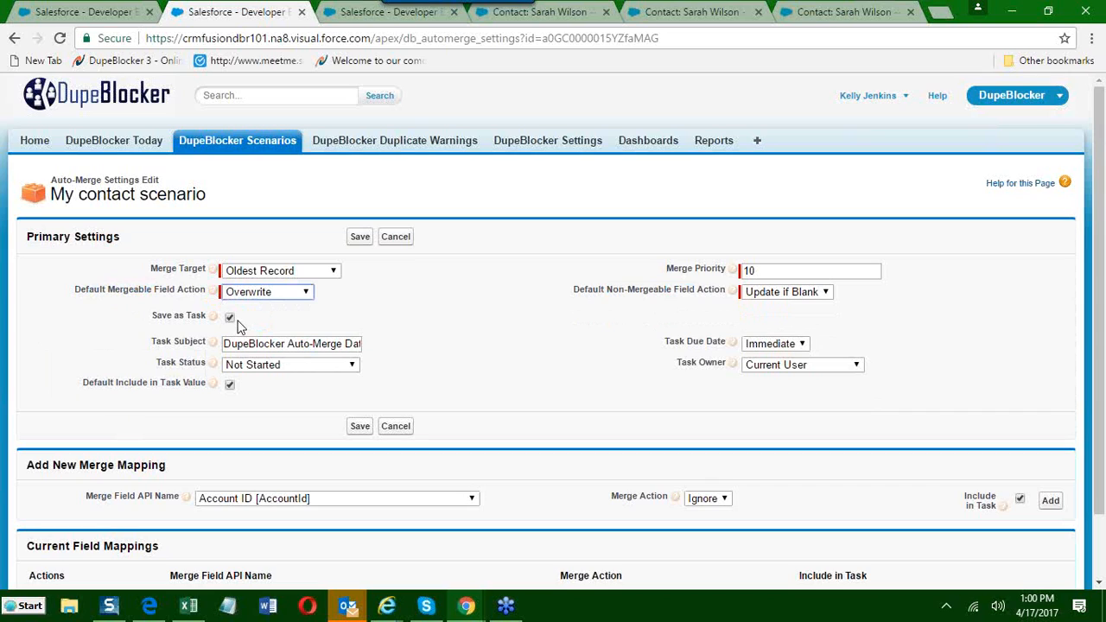
{"action": "left_click_drag", "start_coordinate": [107, 294], "coordinate": [177, 295]}
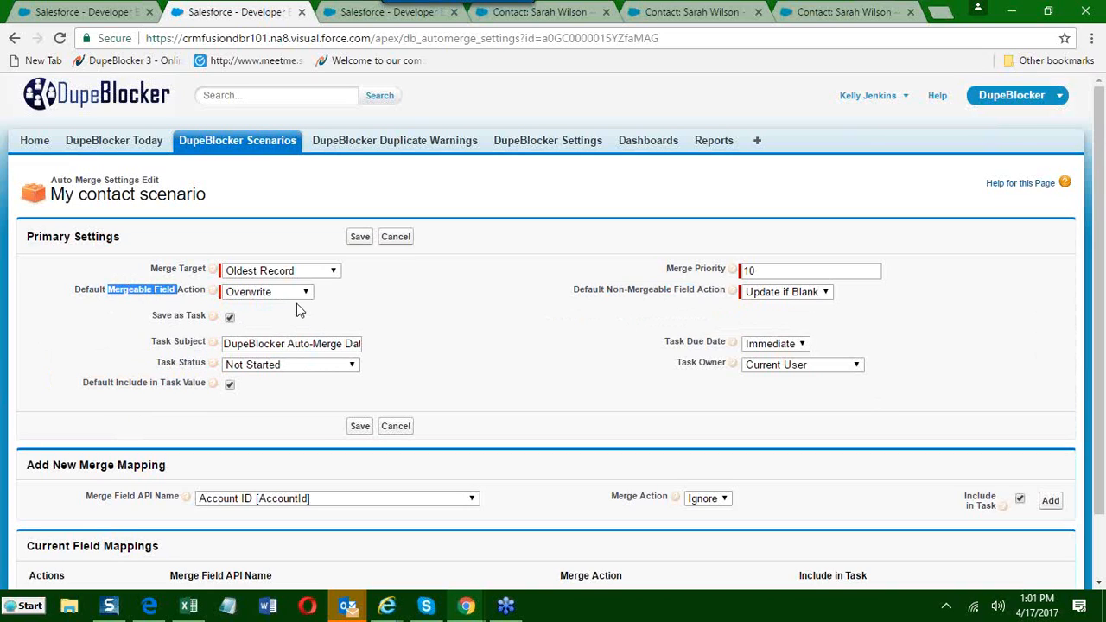
{"action": "left_click", "coordinate": [301, 294]}
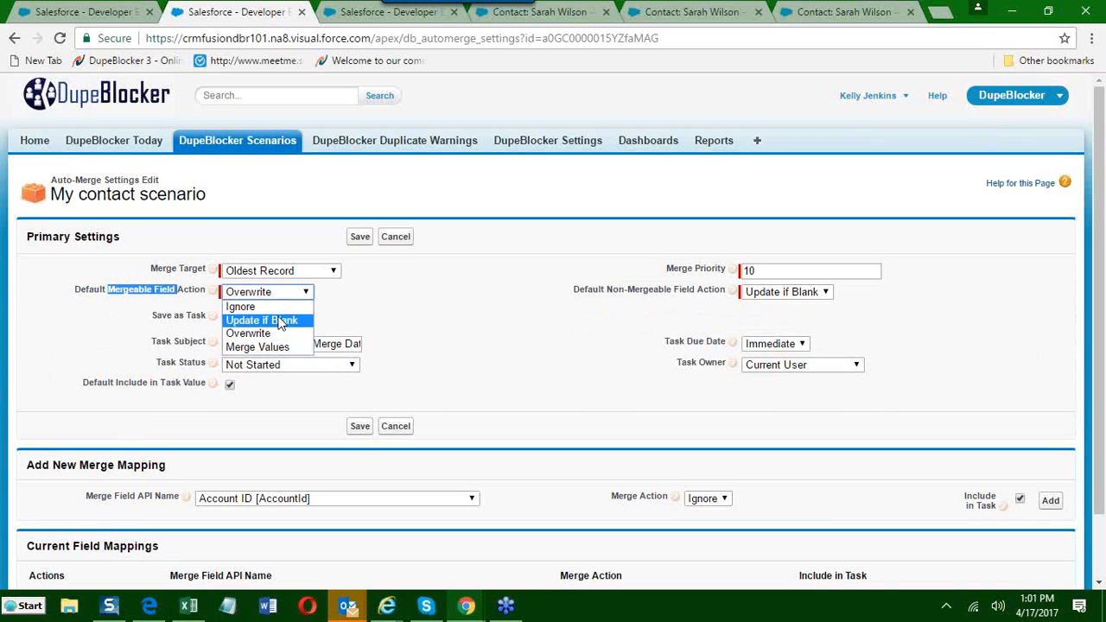
{"action": "left_click", "coordinate": [281, 322]}
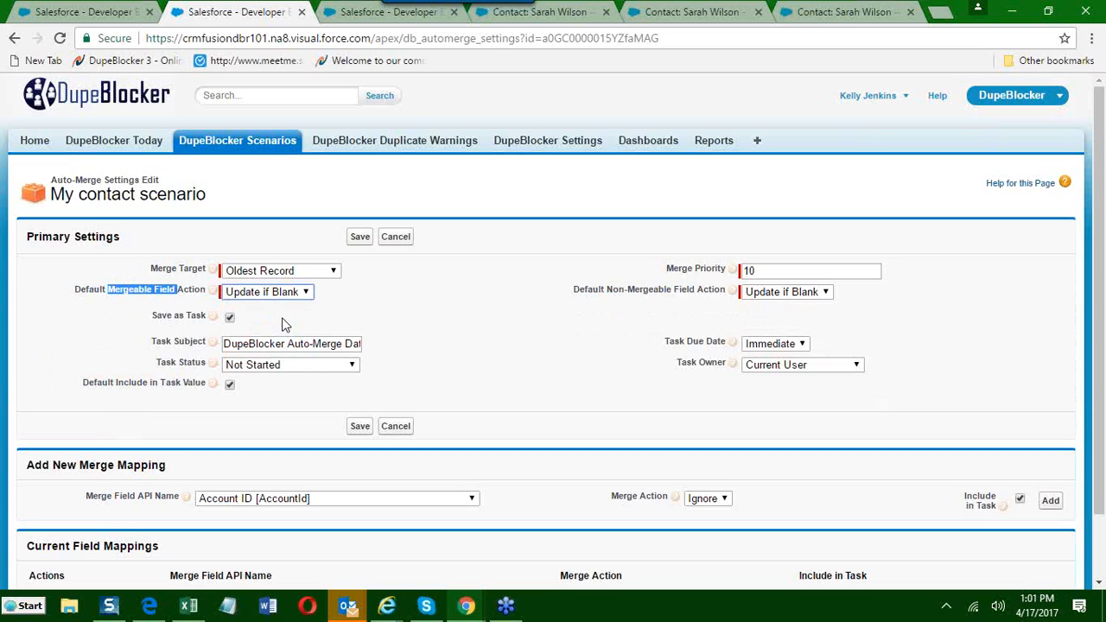
{"action": "left_click", "coordinate": [283, 297]}
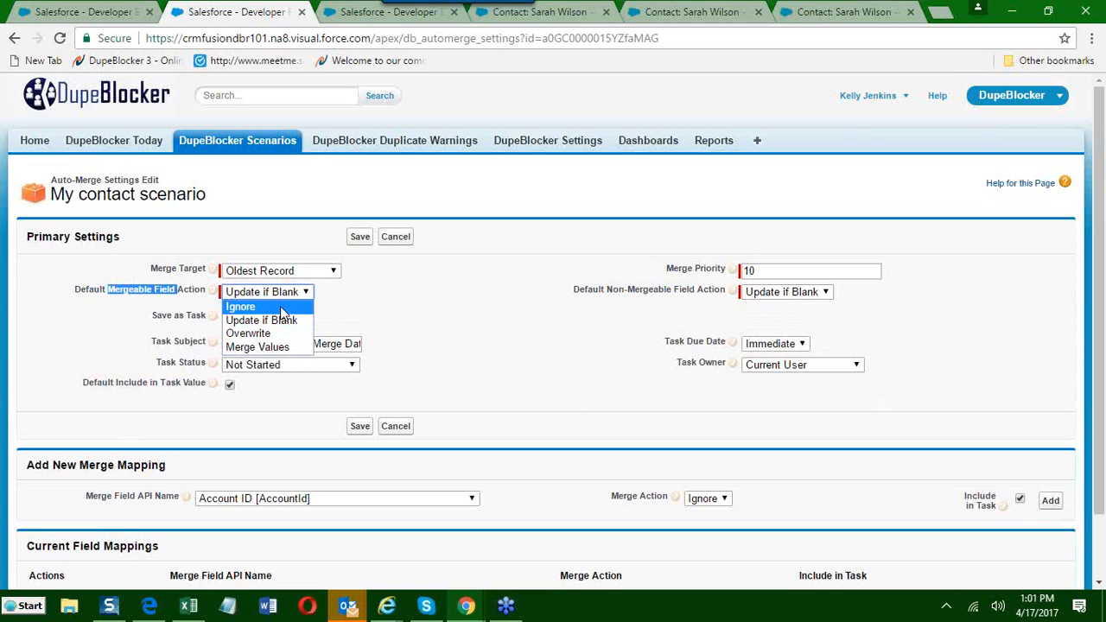
{"action": "left_click", "coordinate": [286, 305]}
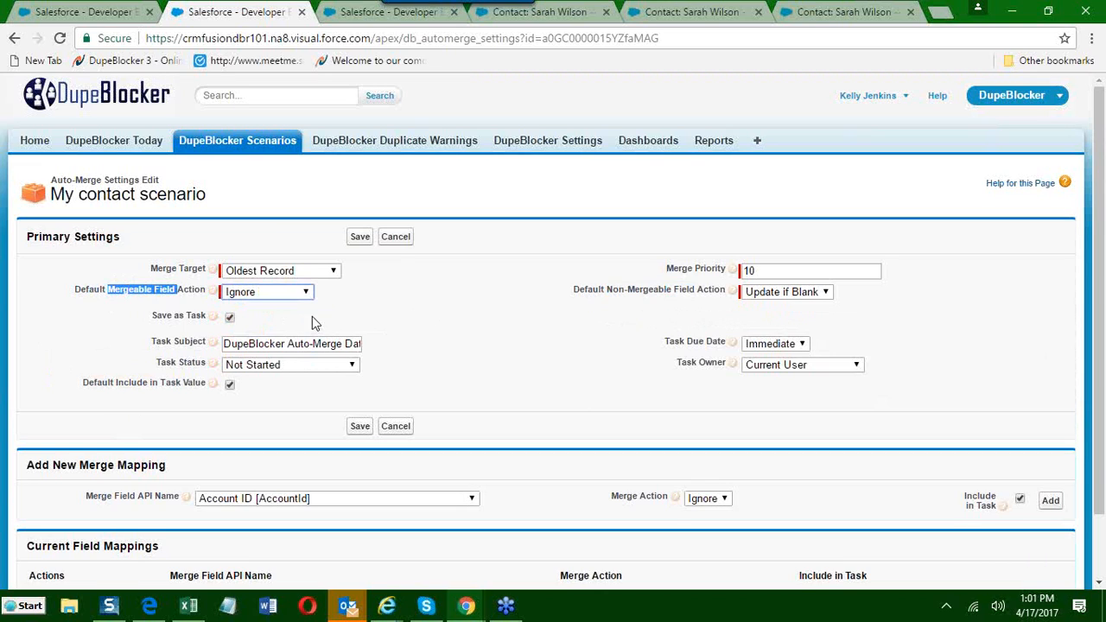
{"action": "left_click", "coordinate": [303, 293]}
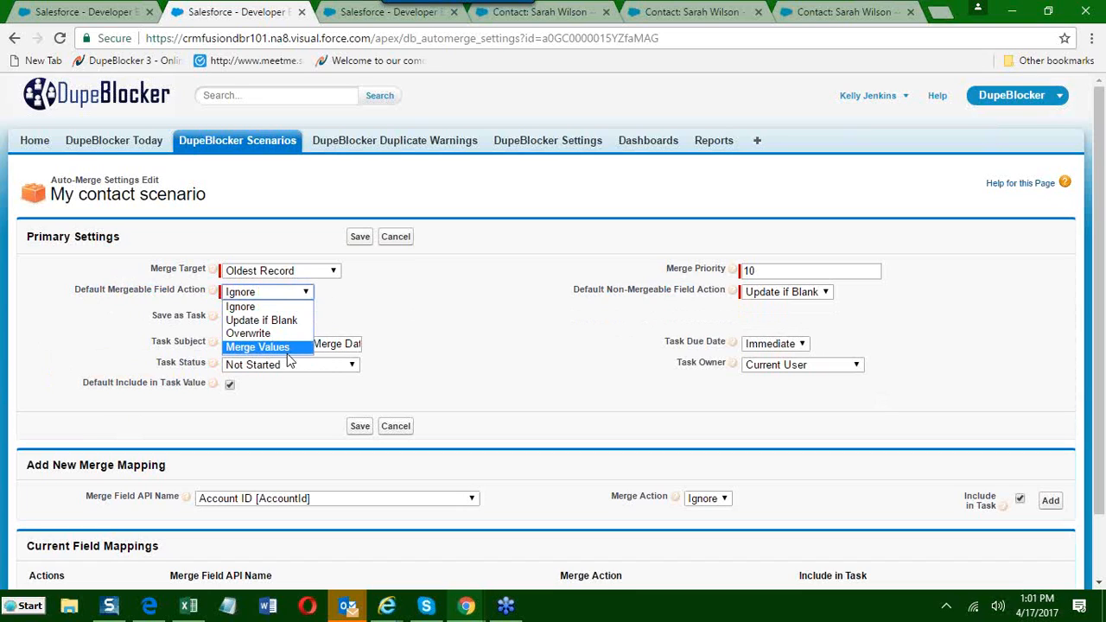
{"action": "left_click", "coordinate": [289, 355]}
Try Overwrite and Ignore as the Default Non-Mergeable Field Action.
{"action": "left_click_drag", "start_coordinate": [600, 294], "coordinate": [706, 323]}
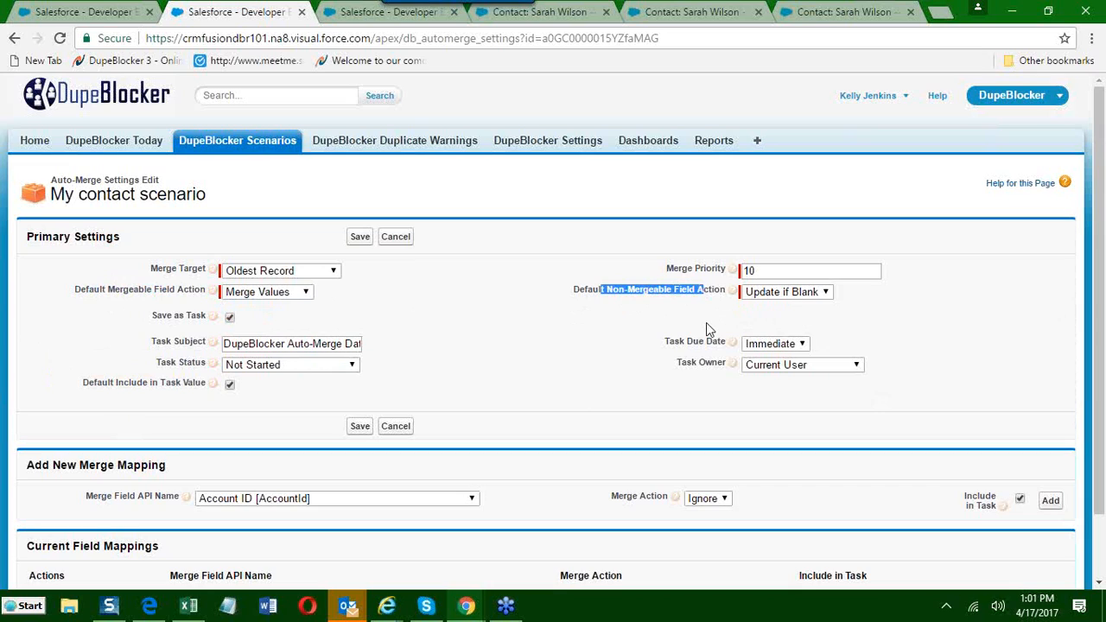
{"action": "left_click", "coordinate": [828, 296]}
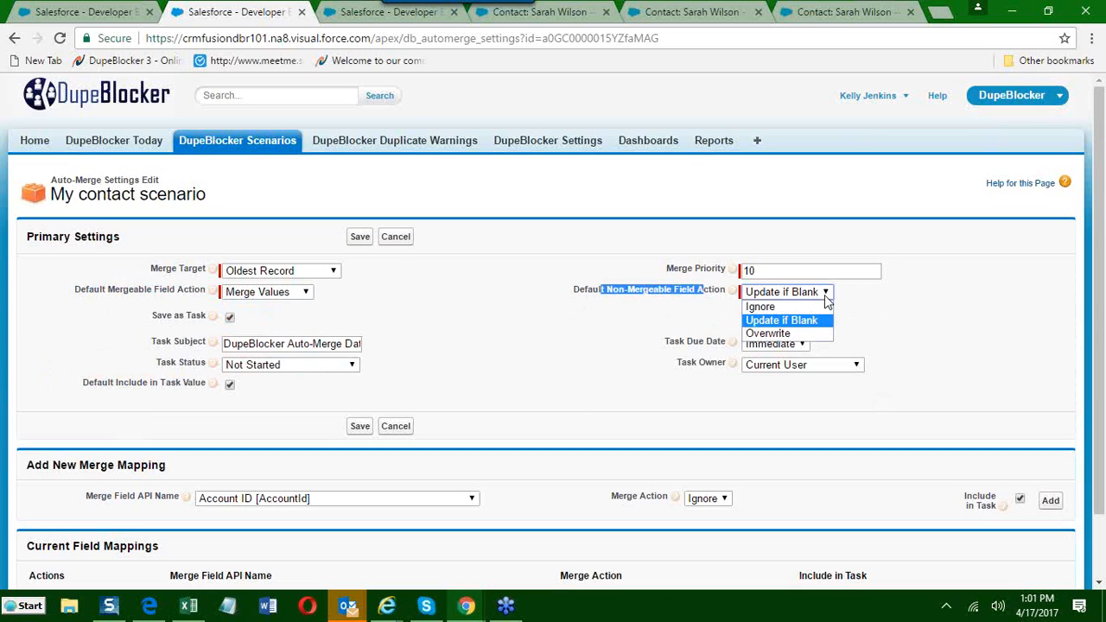
{"action": "left_click", "coordinate": [774, 334]}
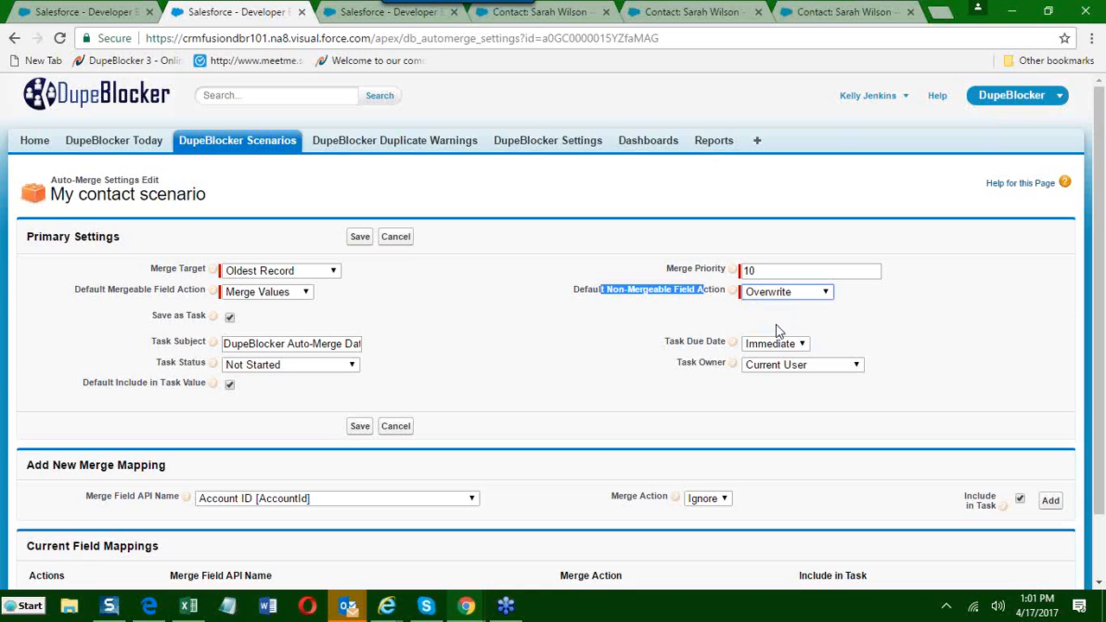
{"action": "left_click", "coordinate": [778, 292]}
{"action": "left_click", "coordinate": [756, 314]}
{"action": "left_click", "coordinate": [759, 295]}
{"action": "left_click", "coordinate": [759, 308]}
{"action": "left_click", "coordinate": [753, 296]}
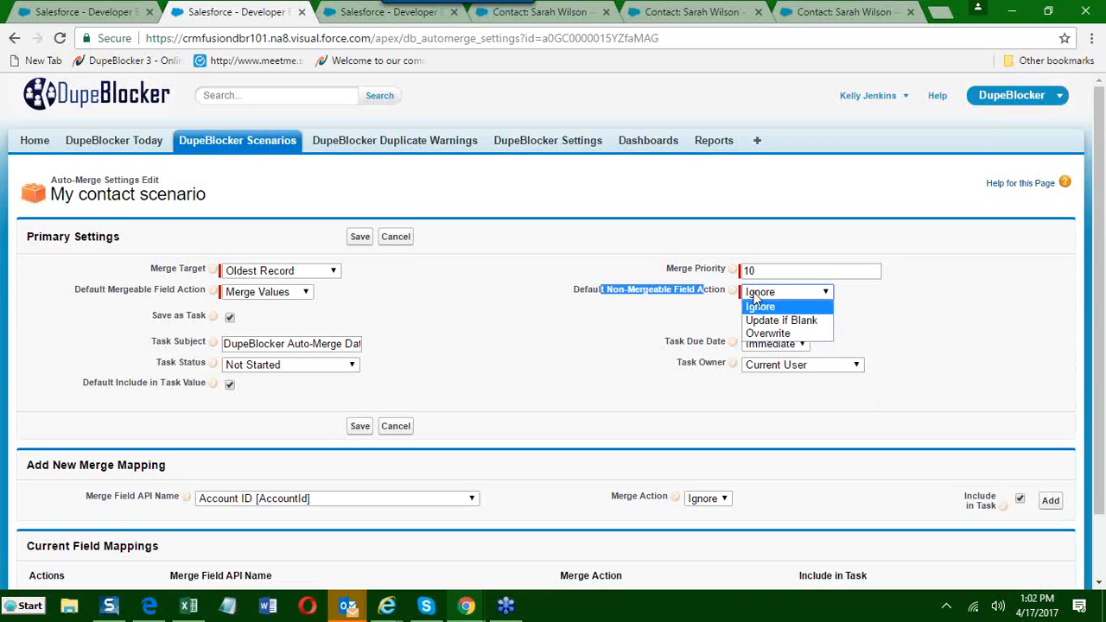
{"action": "left_click", "coordinate": [582, 299]}
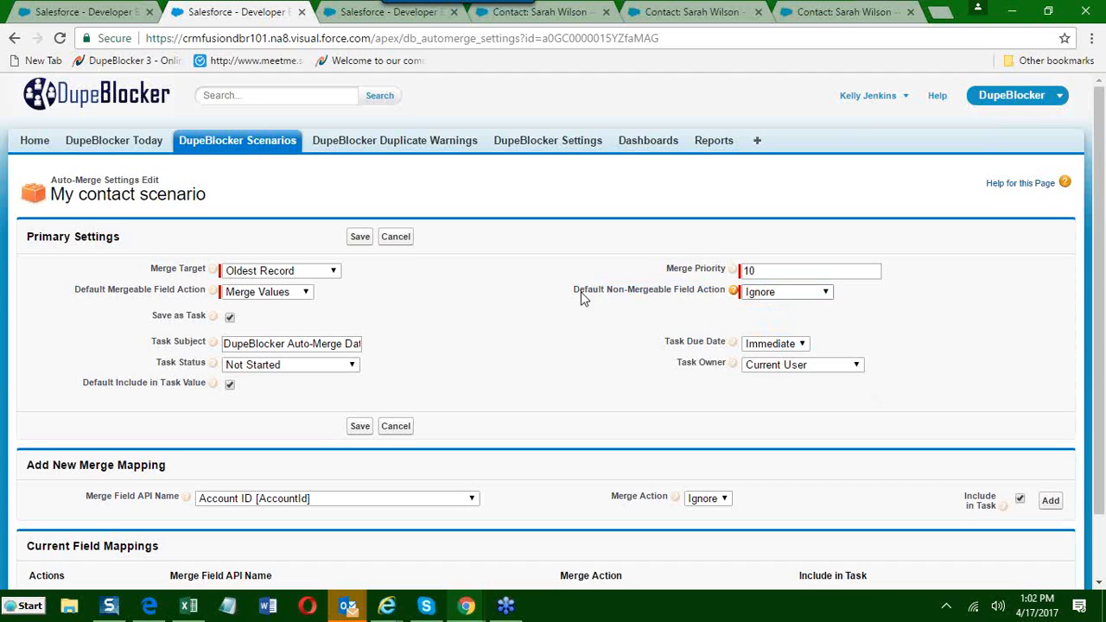
Set the Default Non-Mergeable Field Action to Overwrite.
{"action": "left_click_drag", "start_coordinate": [575, 292], "coordinate": [699, 296]}
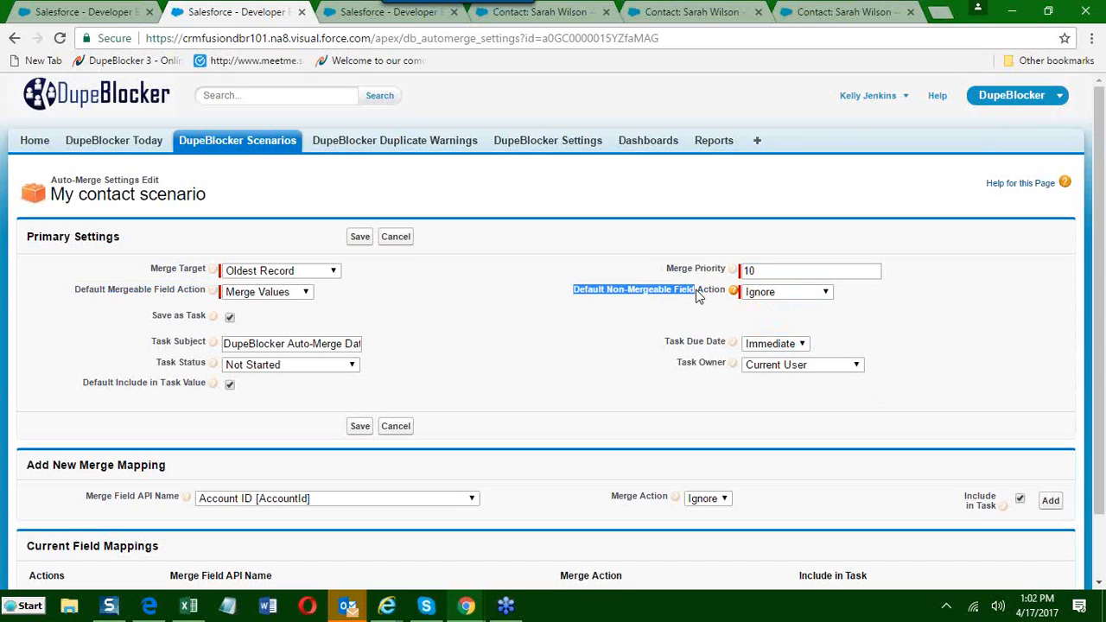
{"action": "left_click", "coordinate": [760, 294]}
{"action": "left_click", "coordinate": [766, 336]}
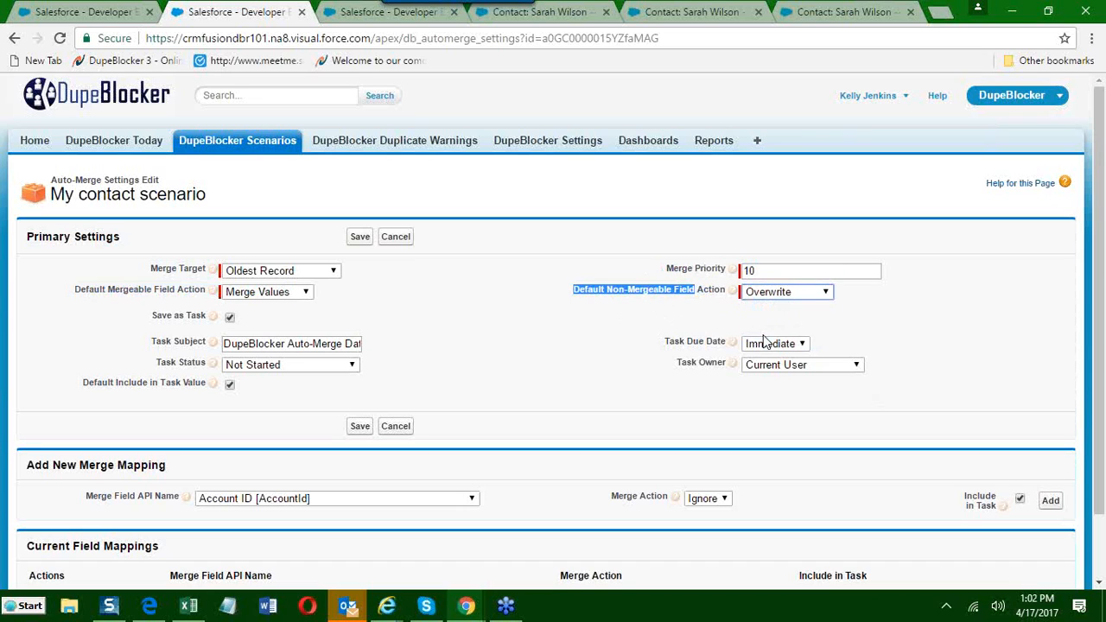
{"action": "left_click", "coordinate": [622, 297]}
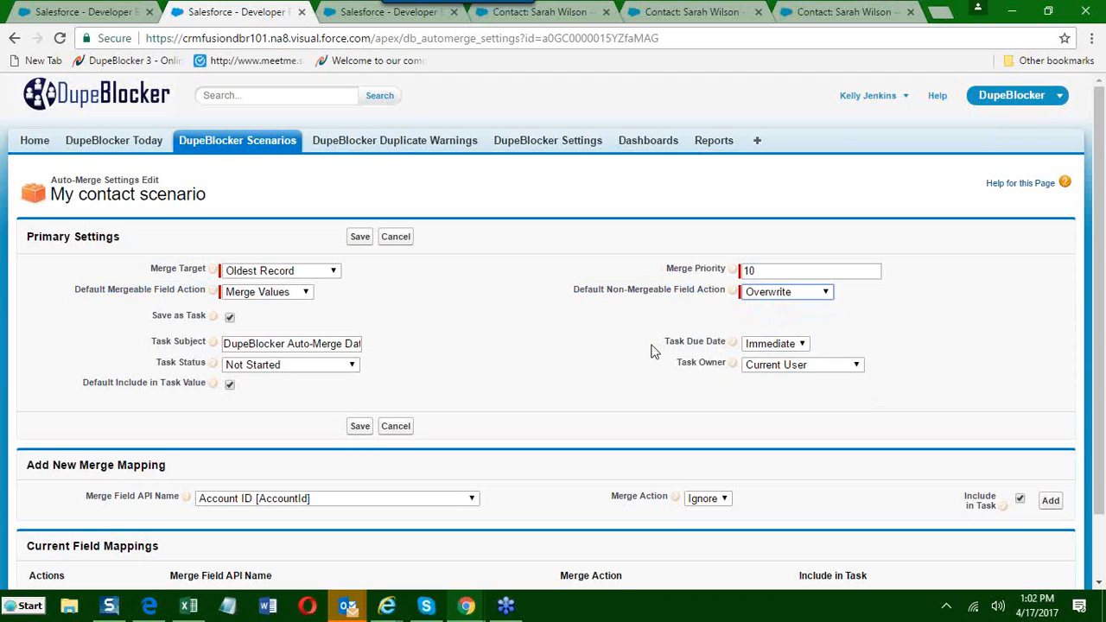
Add a merge mapping for Lead Source [LeadSource] with the Ignore action, included in the task.
{"action": "scroll", "coordinate": [634, 346], "scroll_direction": "down", "scroll_amount": 2}
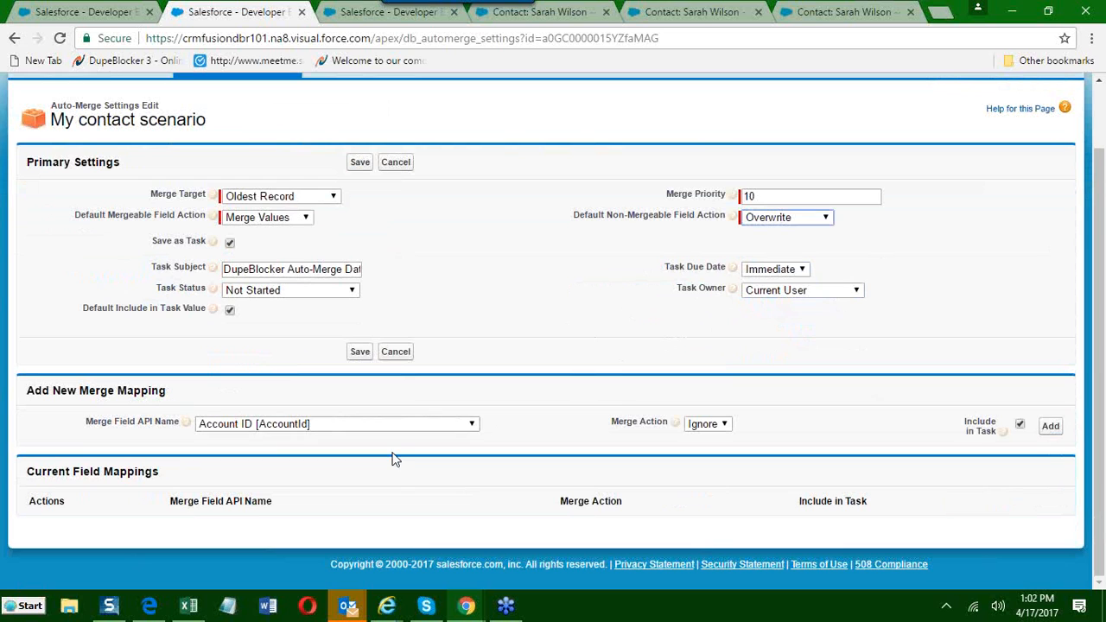
{"action": "left_click", "coordinate": [472, 423]}
{"action": "scroll", "coordinate": [277, 371], "scroll_direction": "down", "scroll_amount": 4}
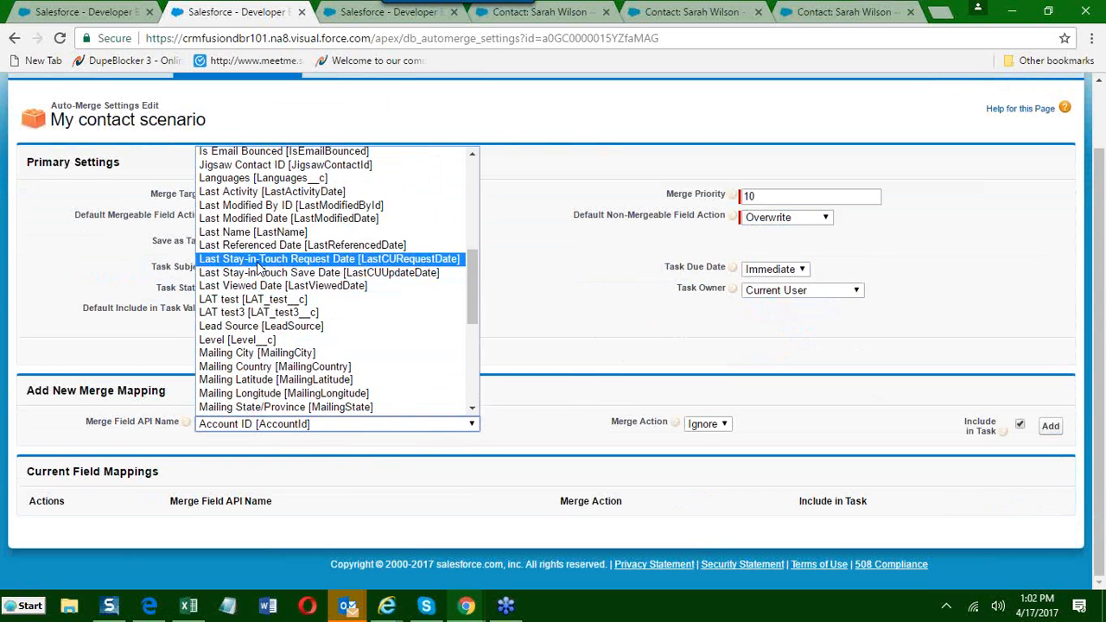
{"action": "left_click", "coordinate": [244, 326]}
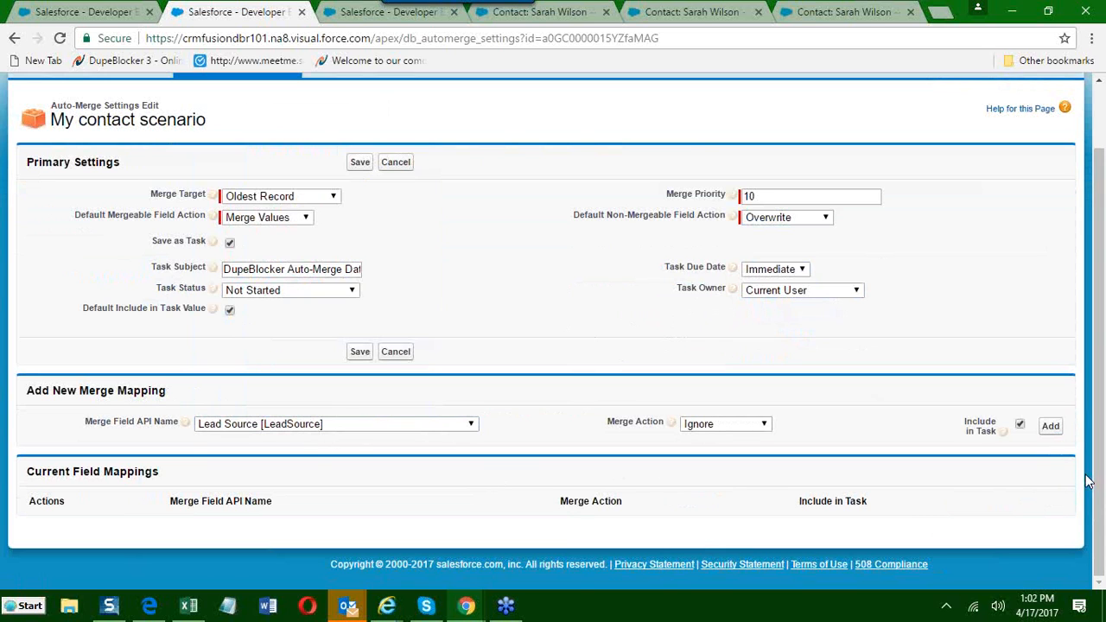
{"action": "left_click", "coordinate": [1054, 429]}
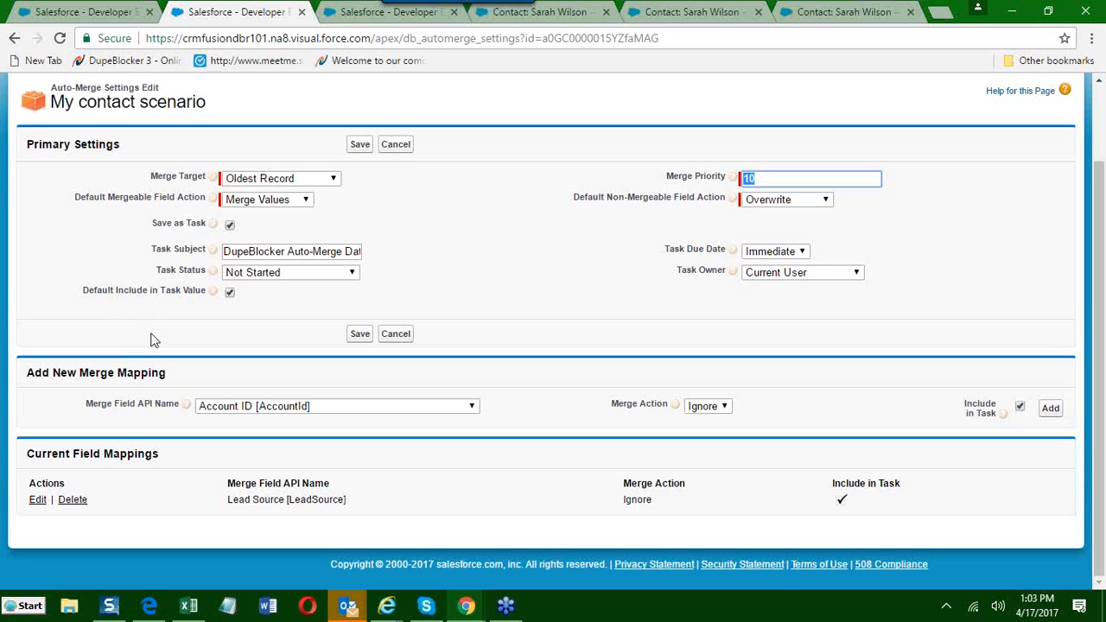
Set the auto-merge task's due date to None and status to Completed, keeping Current User as owner.
{"action": "left_click_drag", "start_coordinate": [223, 250], "coordinate": [554, 265]}
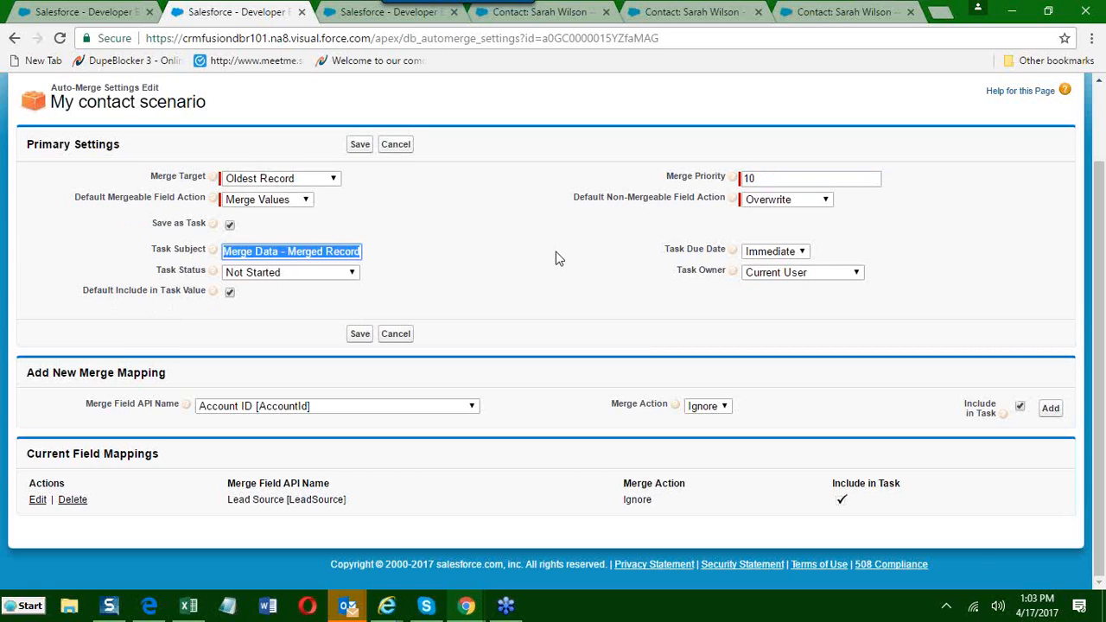
{"action": "left_click", "coordinate": [769, 256]}
{"action": "left_click", "coordinate": [759, 280]}
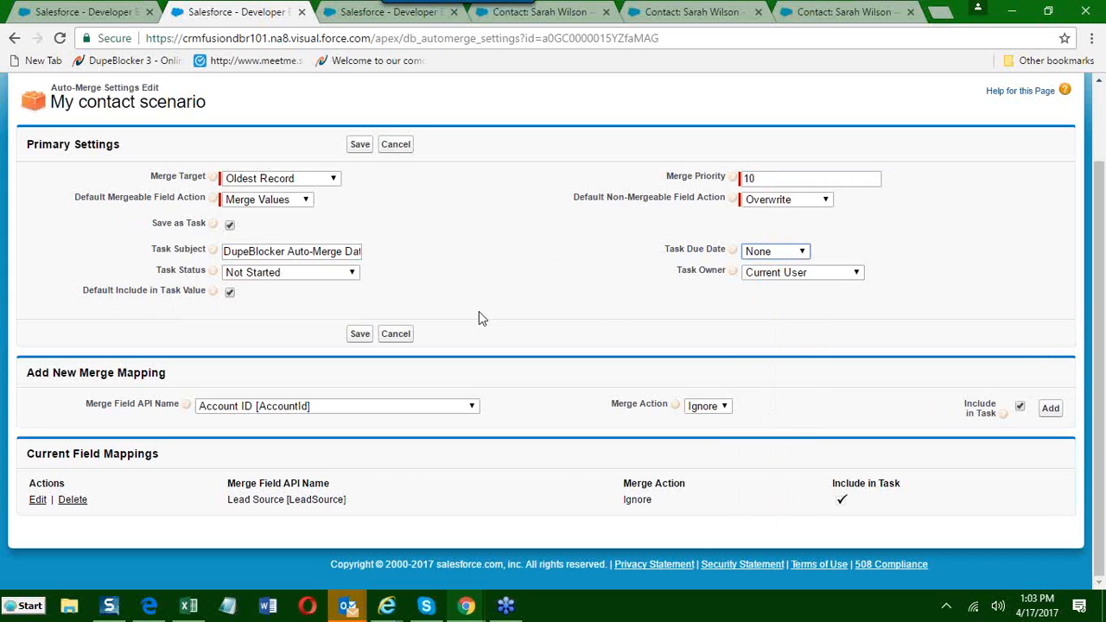
{"action": "left_click", "coordinate": [259, 275]}
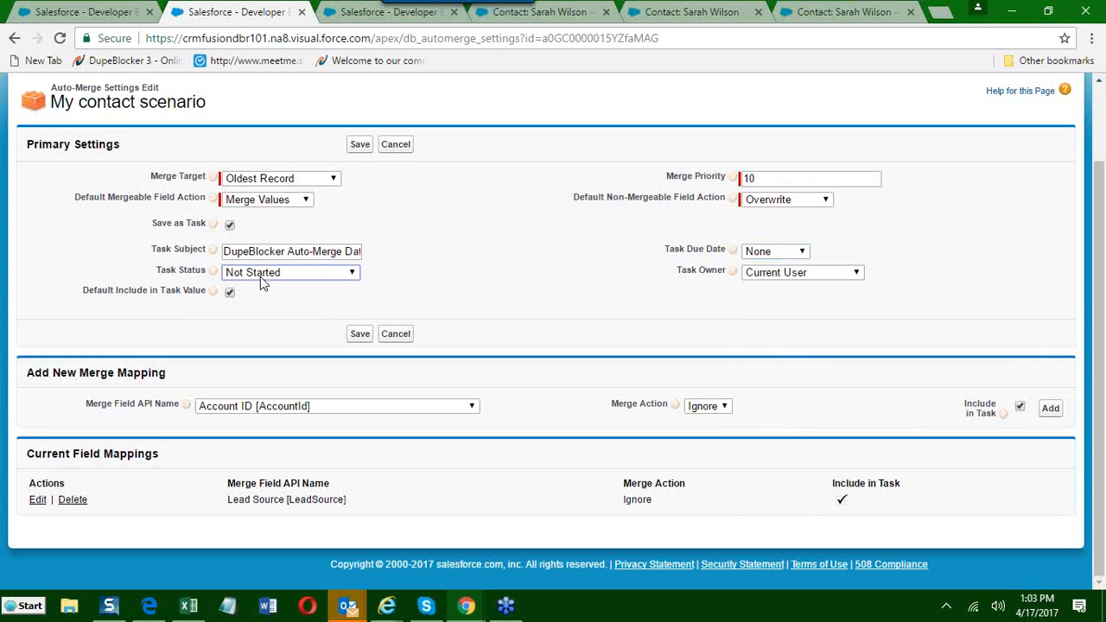
{"action": "left_click", "coordinate": [257, 316]}
{"action": "left_click", "coordinate": [762, 276]}
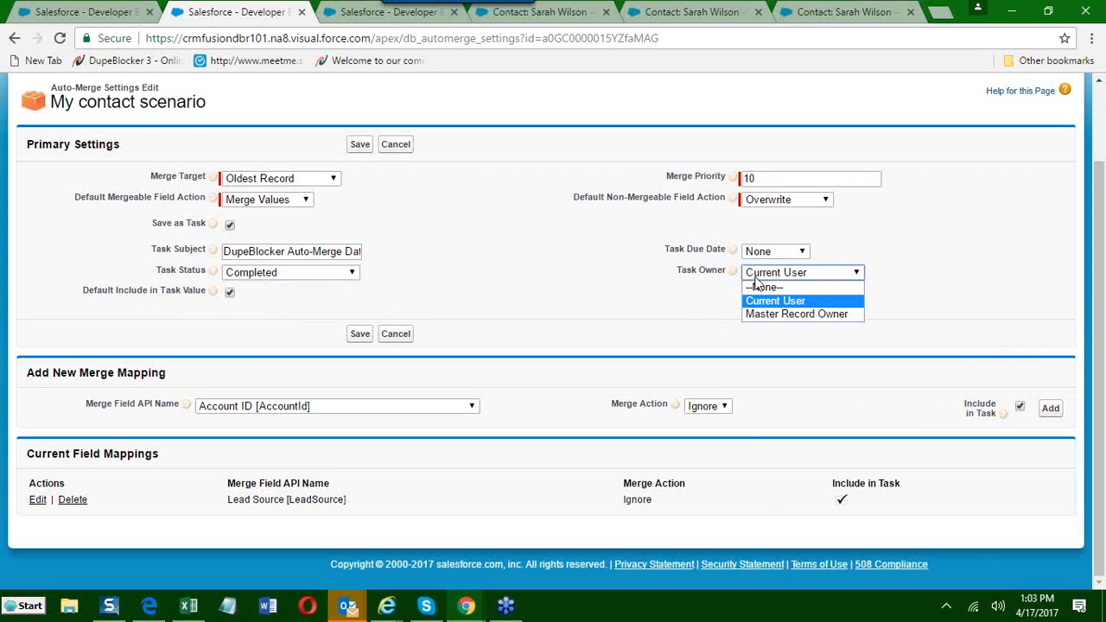
{"action": "left_click", "coordinate": [763, 306]}
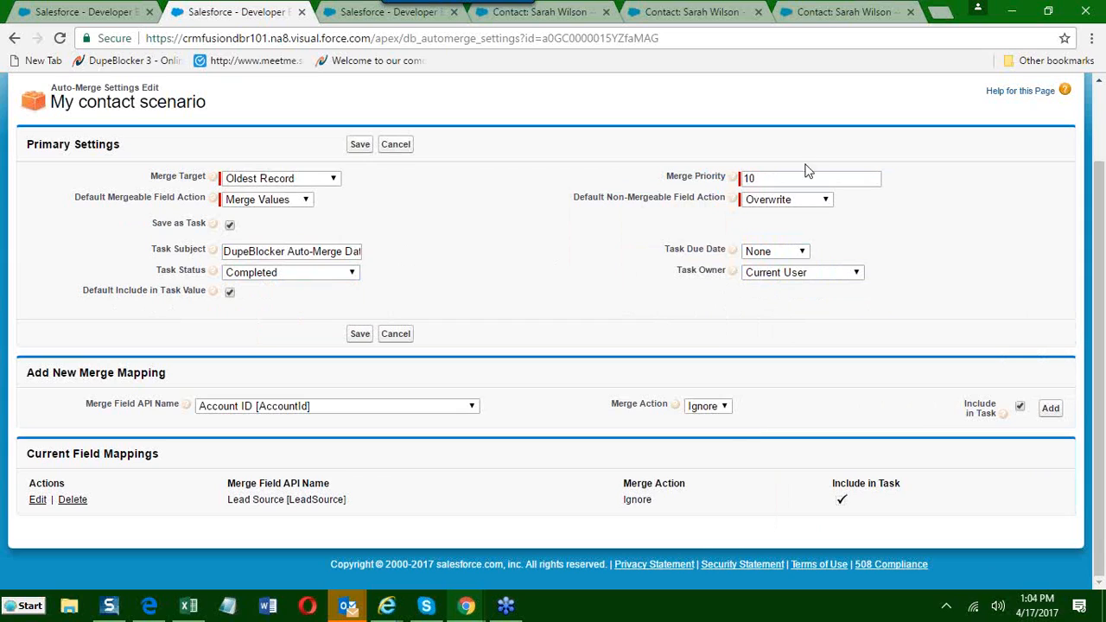
Set the Merge Priority to 1 and save the auto-merge settings.
{"action": "left_click", "coordinate": [775, 181]}
{"action": "key", "text": "BackSpace"}
{"action": "key", "text": "BackSpace"}
{"action": "type", "text": "1"}
{"action": "left_click", "coordinate": [454, 240]}
{"action": "left_click", "coordinate": [367, 145]}
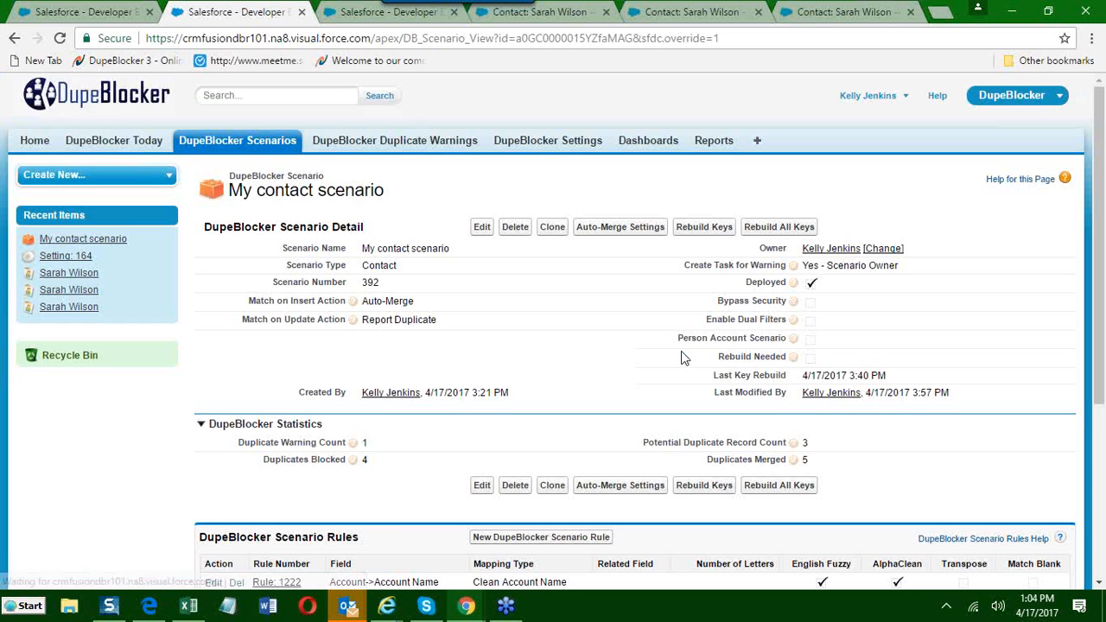
Look over the scenario's rules and reopen its Auto-Merge Settings to review the saved values and field mappings.
{"action": "scroll", "coordinate": [367, 474], "scroll_direction": "down", "scroll_amount": 2}
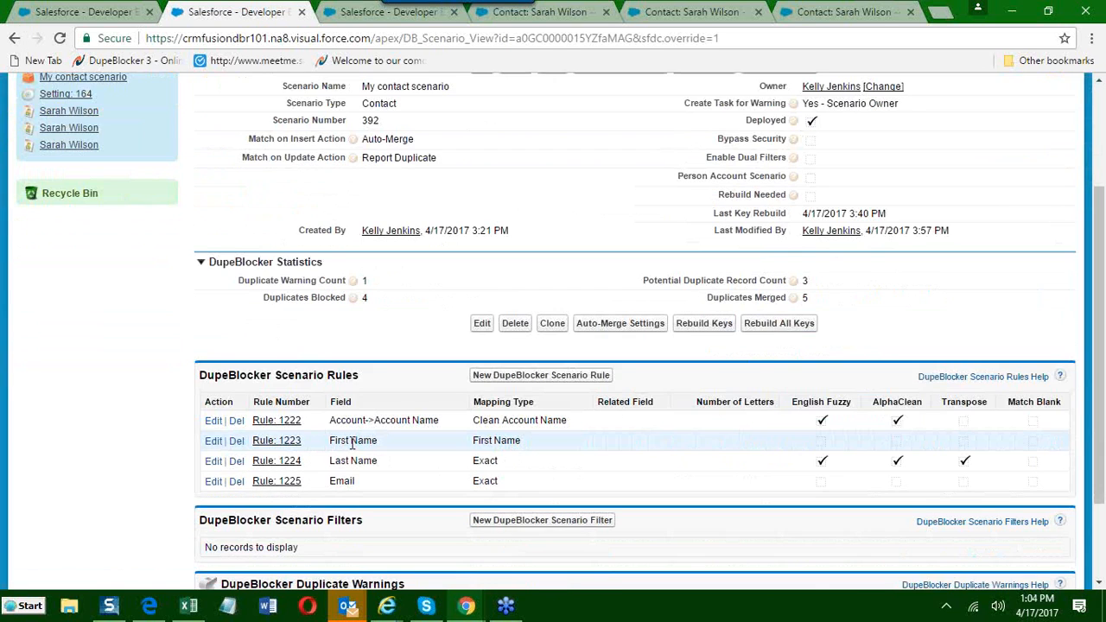
{"action": "scroll", "coordinate": [477, 363], "scroll_direction": "up", "scroll_amount": 2}
{"action": "left_click", "coordinate": [610, 225]}
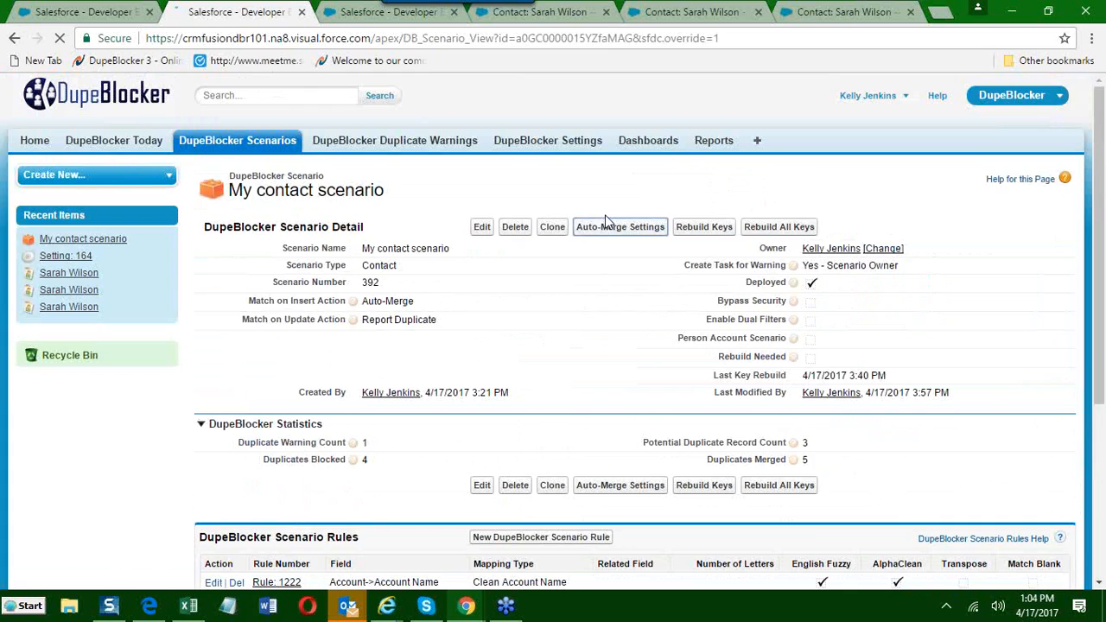
{"action": "scroll", "coordinate": [286, 366], "scroll_direction": "down", "scroll_amount": 1}
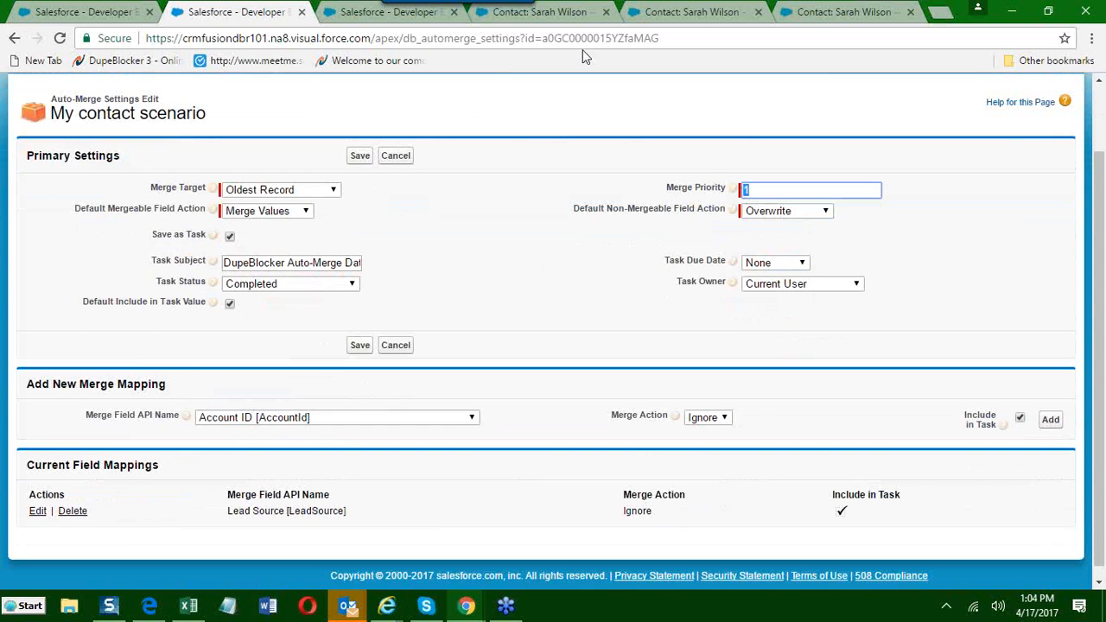
Compare the contact details and Duplicate Contacts lists of the first two opened contact records.
{"action": "left_click", "coordinate": [582, 17]}
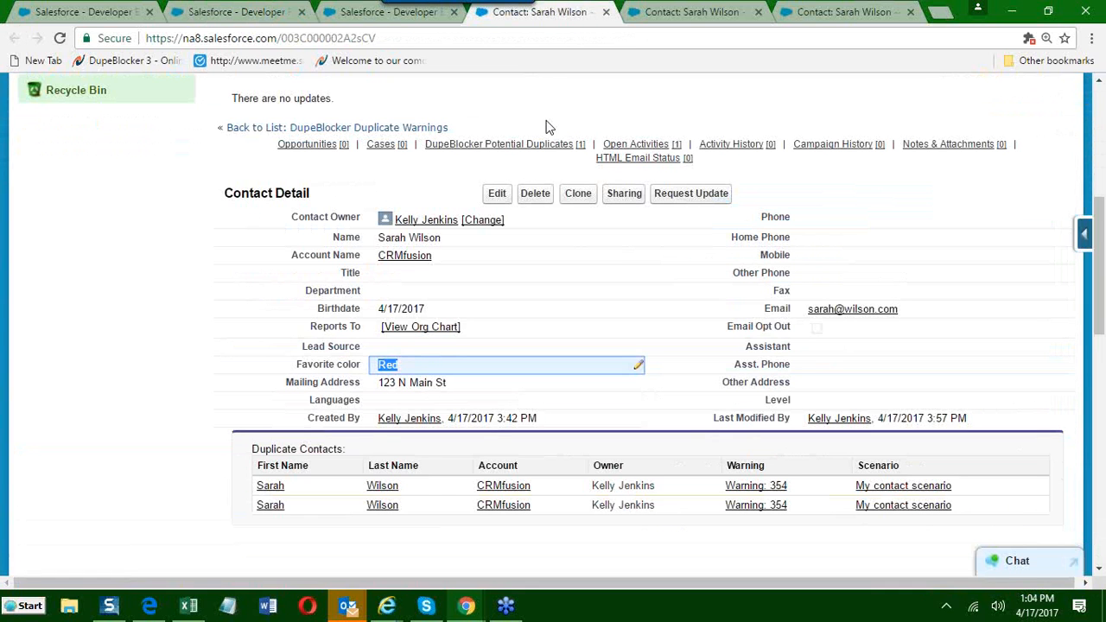
{"action": "left_click", "coordinate": [674, 12]}
{"action": "scroll", "coordinate": [531, 251], "scroll_direction": "down", "scroll_amount": 5}
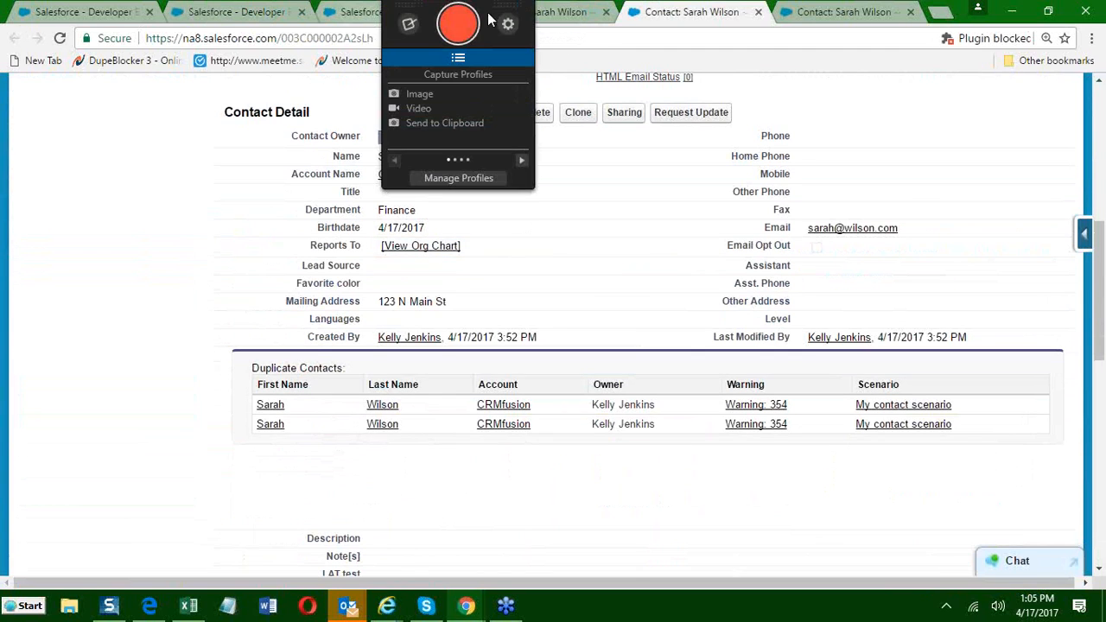
{"action": "left_click", "coordinate": [544, 12]}
{"action": "scroll", "coordinate": [510, 286], "scroll_direction": "down", "scroll_amount": 5}
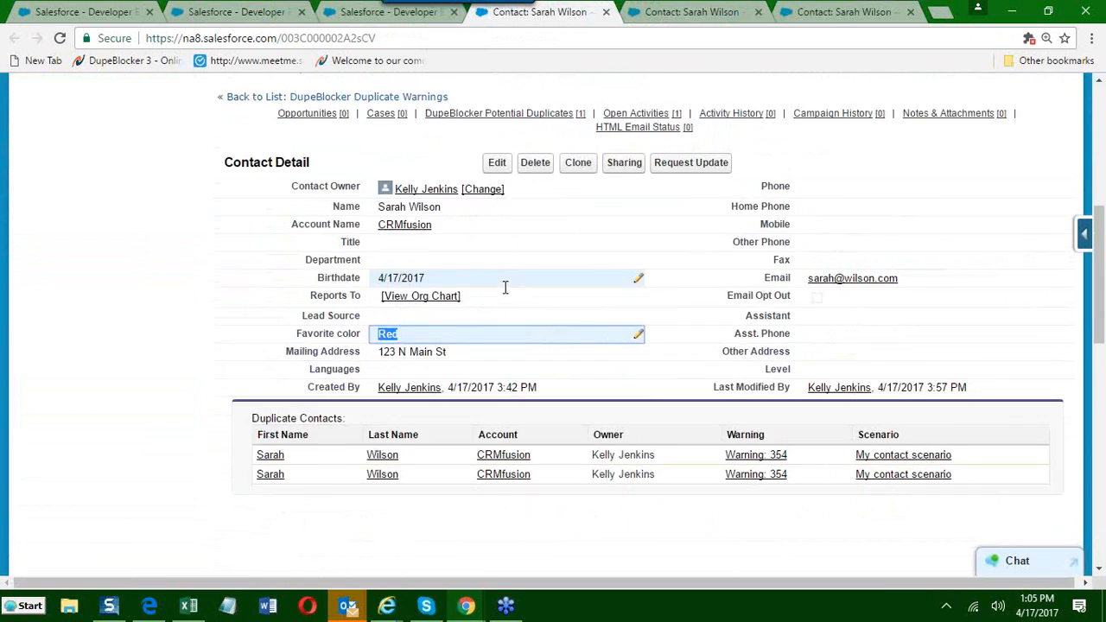
Open the DupeBlocker Auto-Merge Data - Merged Record task from the first contact's open activities and read its comments.
{"action": "scroll", "coordinate": [406, 288], "scroll_direction": "down", "scroll_amount": 3}
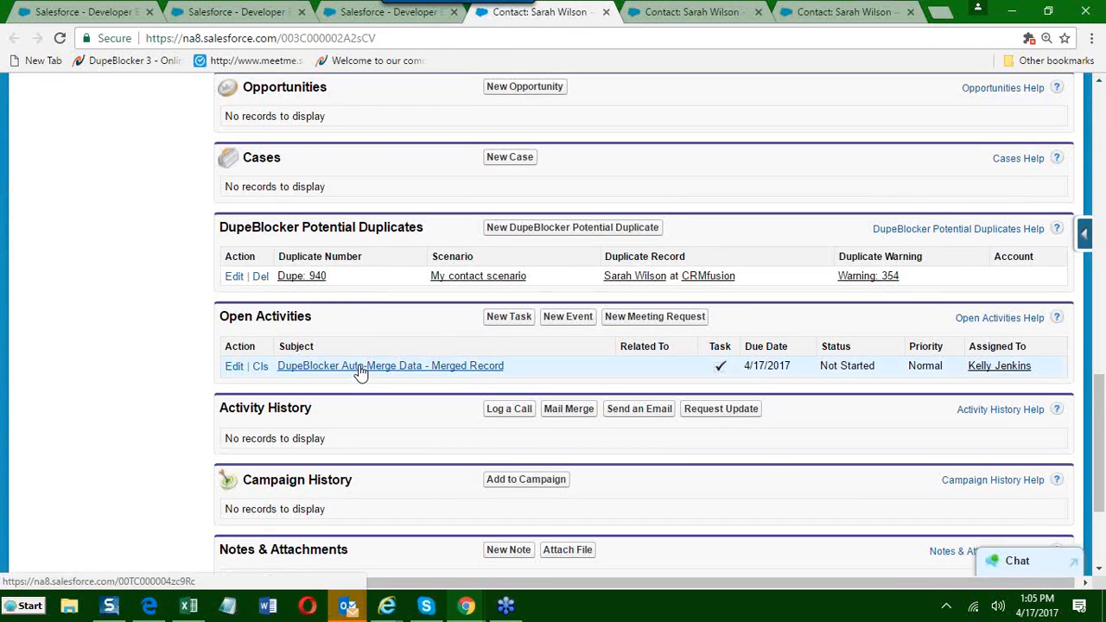
{"action": "left_click", "coordinate": [364, 366]}
{"action": "scroll", "coordinate": [396, 389], "scroll_direction": "down", "scroll_amount": 3}
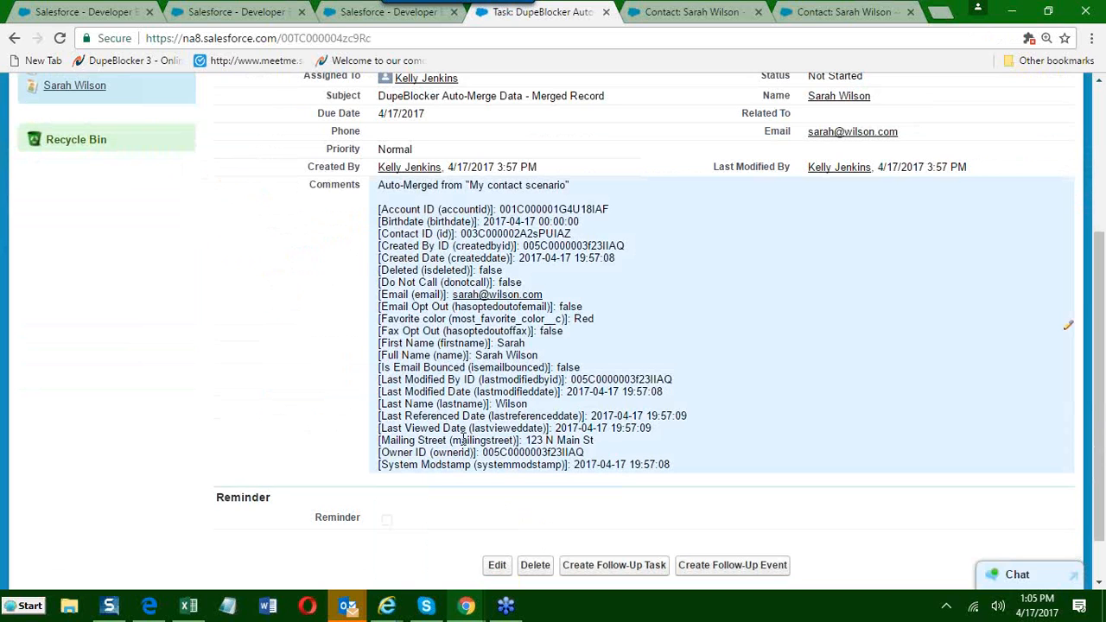
Return from the merged record task to the contact's detail page.
{"action": "scroll", "coordinate": [467, 437], "scroll_direction": "up", "scroll_amount": 2}
{"action": "left_click", "coordinate": [12, 39]}
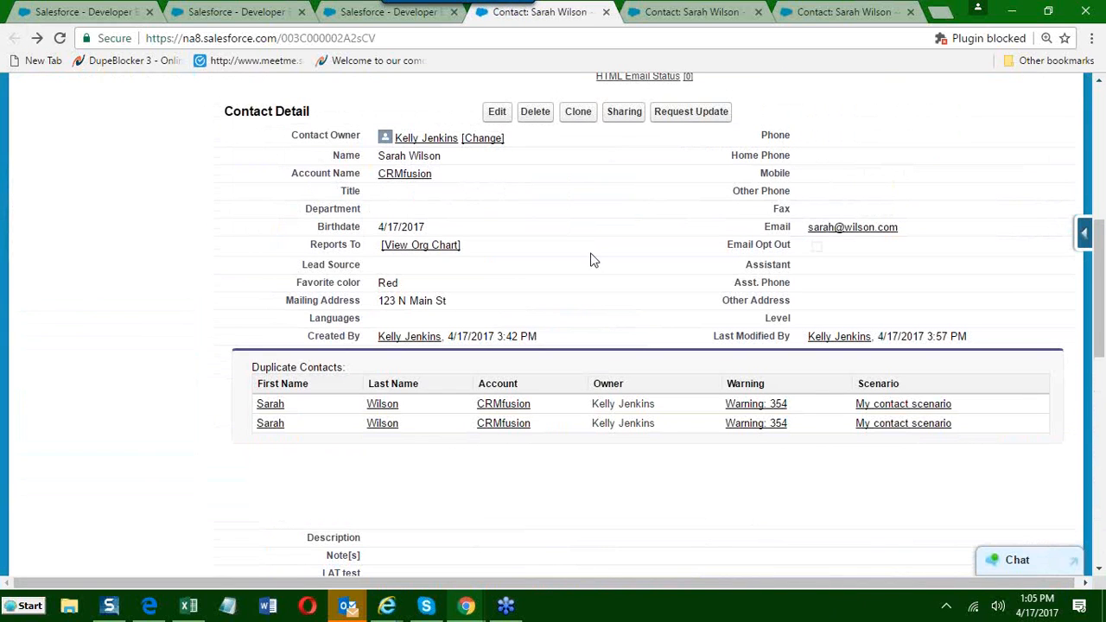
{"action": "left_click", "coordinate": [577, 111]}
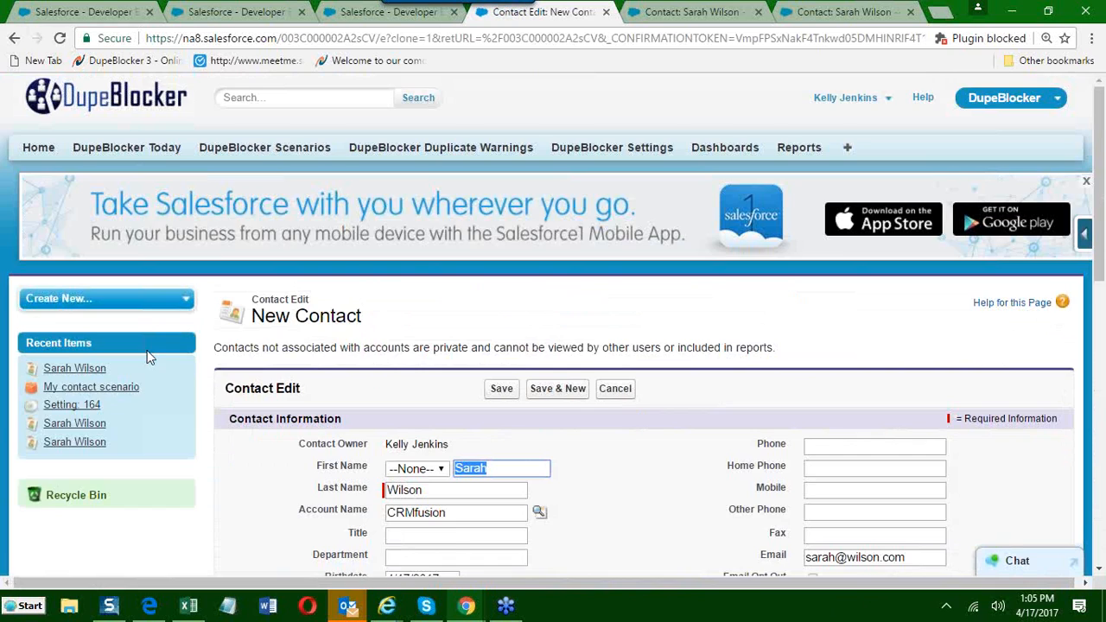
{"action": "scroll", "coordinate": [272, 349], "scroll_direction": "down", "scroll_amount": 4}
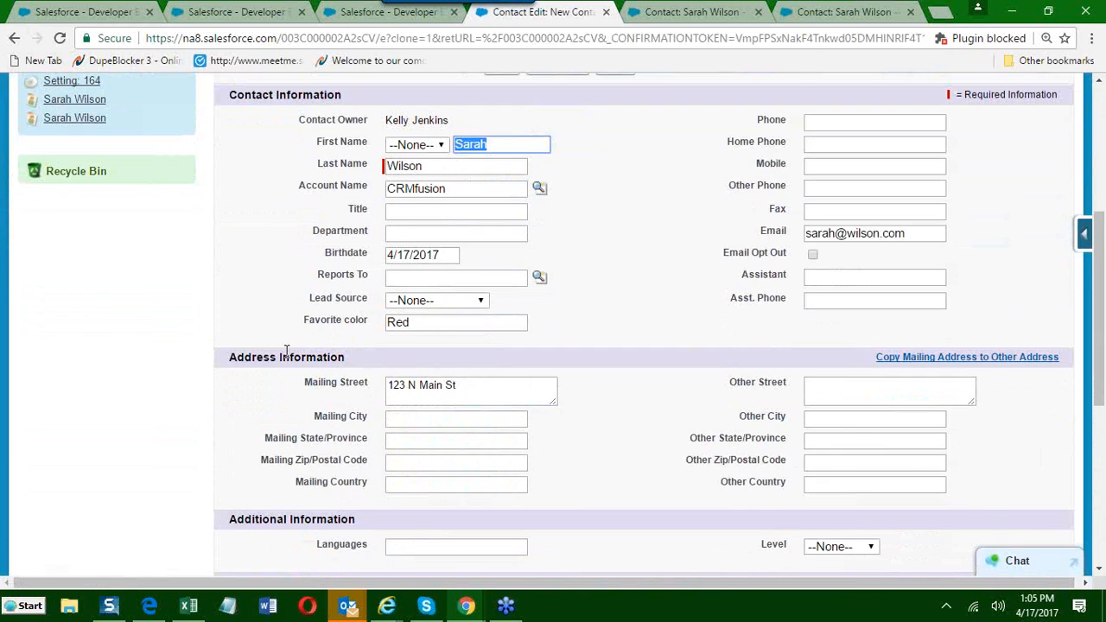
{"action": "scroll", "coordinate": [286, 351], "scroll_direction": "down", "scroll_amount": 3}
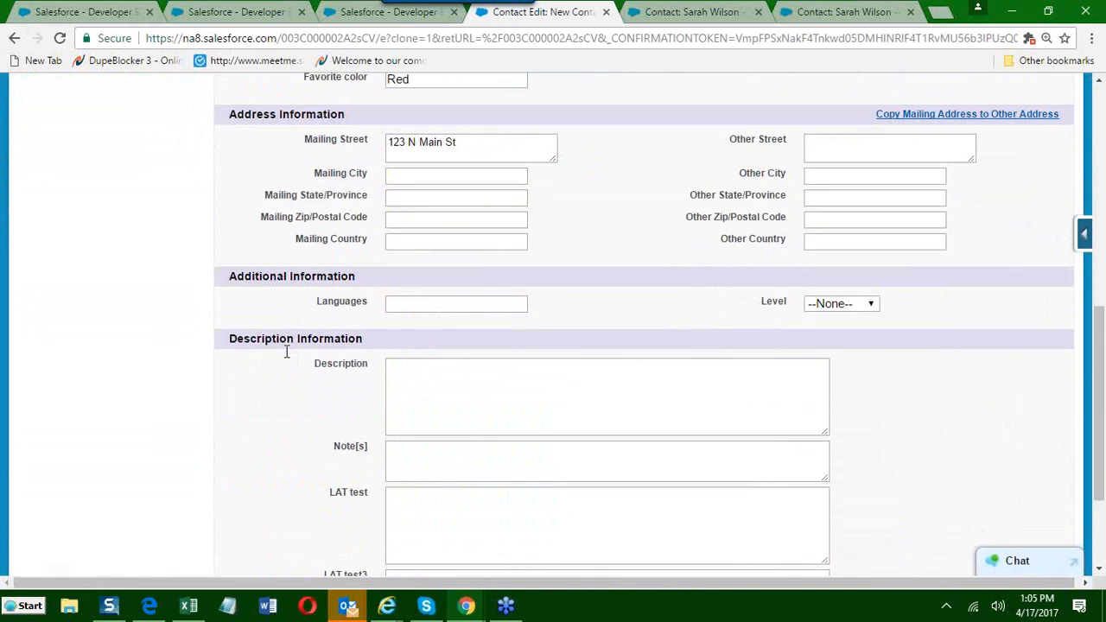
{"action": "scroll", "coordinate": [284, 351], "scroll_direction": "up", "scroll_amount": 2}
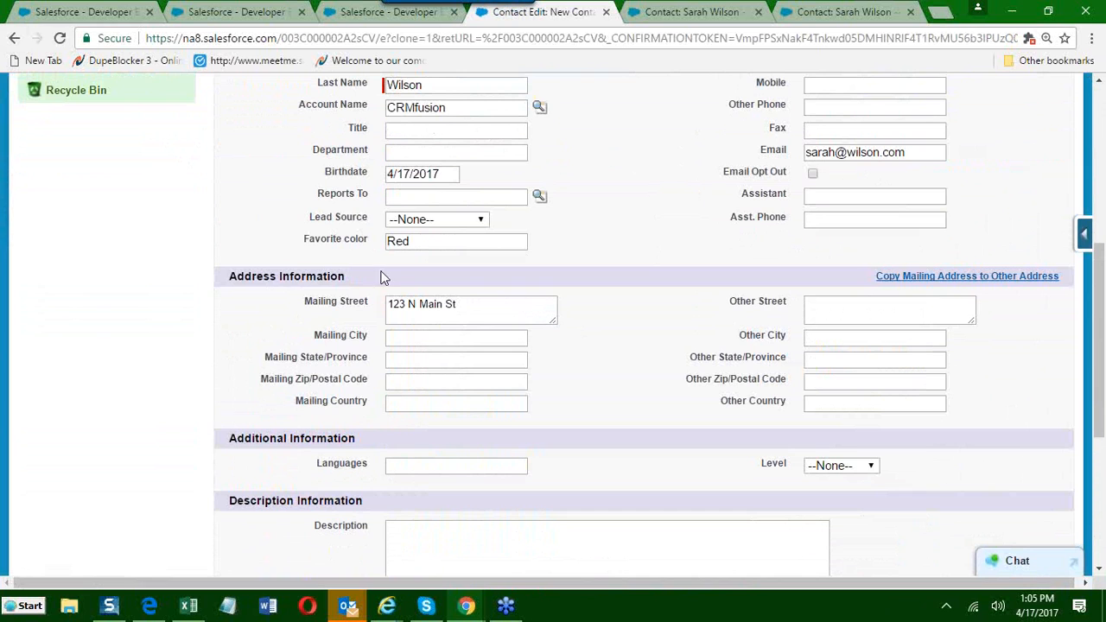
{"action": "left_click", "coordinate": [436, 221]}
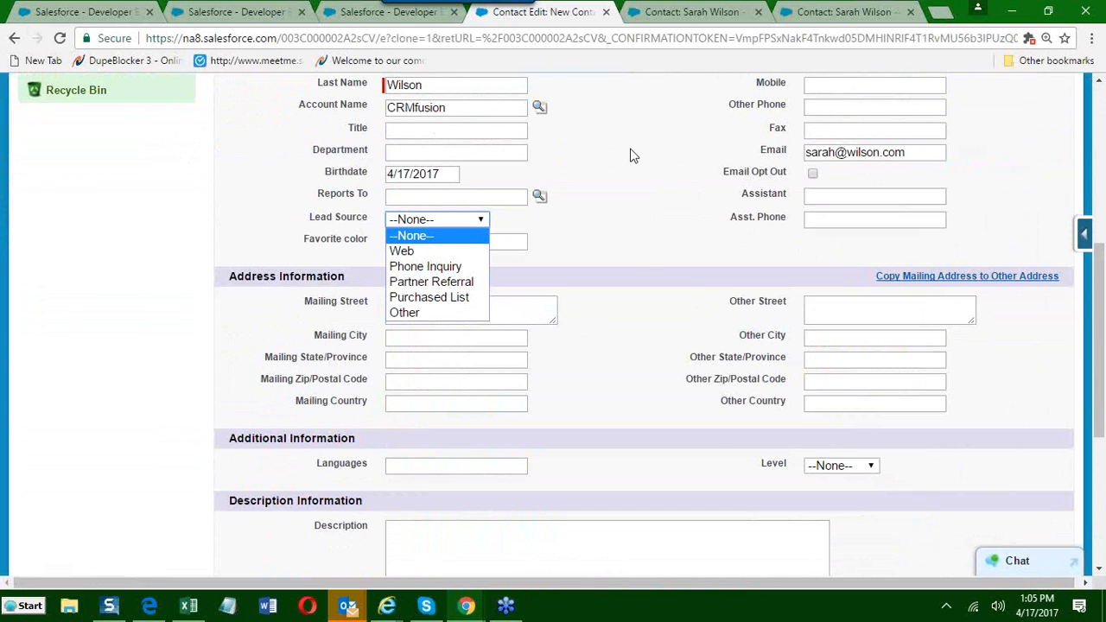
{"action": "scroll", "coordinate": [636, 156], "scroll_direction": "up", "scroll_amount": 4}
{"action": "left_click", "coordinate": [612, 316]}
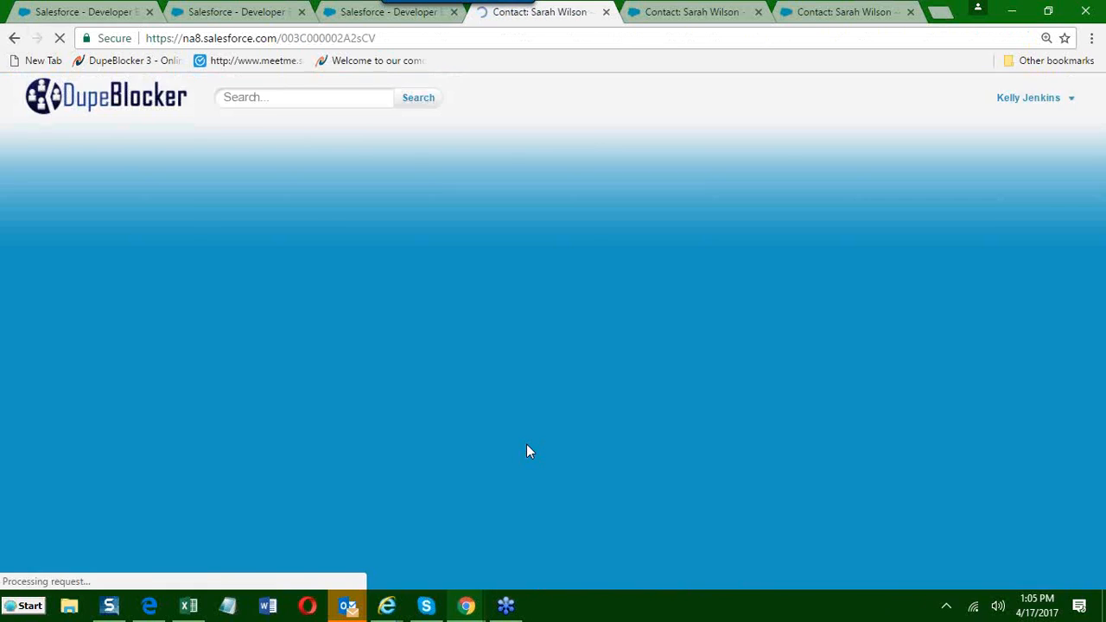
{"action": "scroll", "coordinate": [516, 442], "scroll_direction": "down", "scroll_amount": 6}
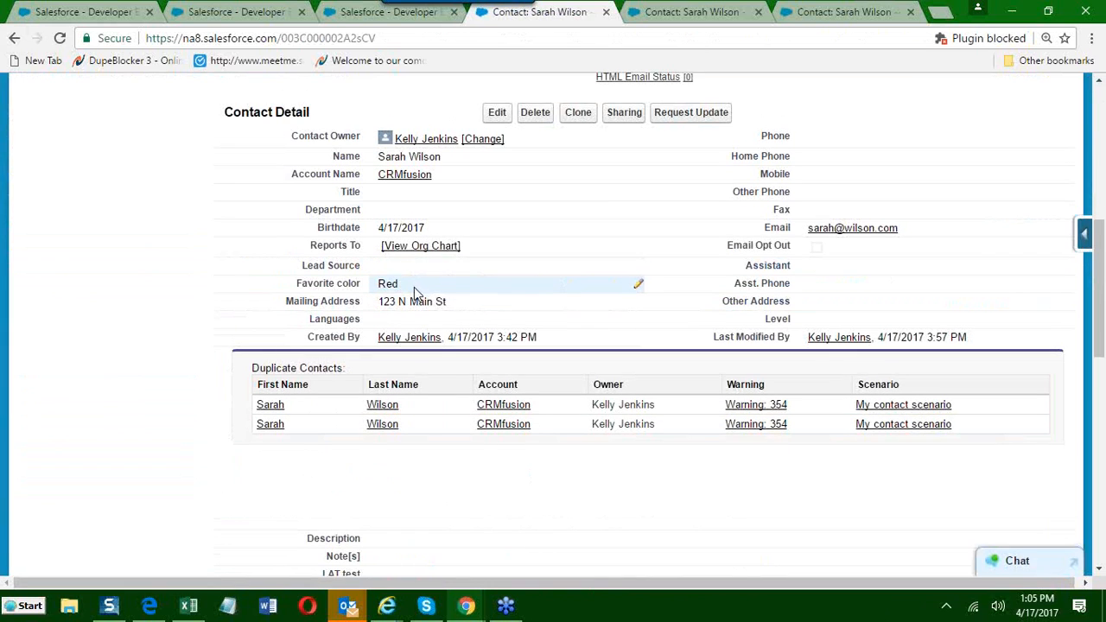
{"action": "left_click", "coordinate": [535, 113]}
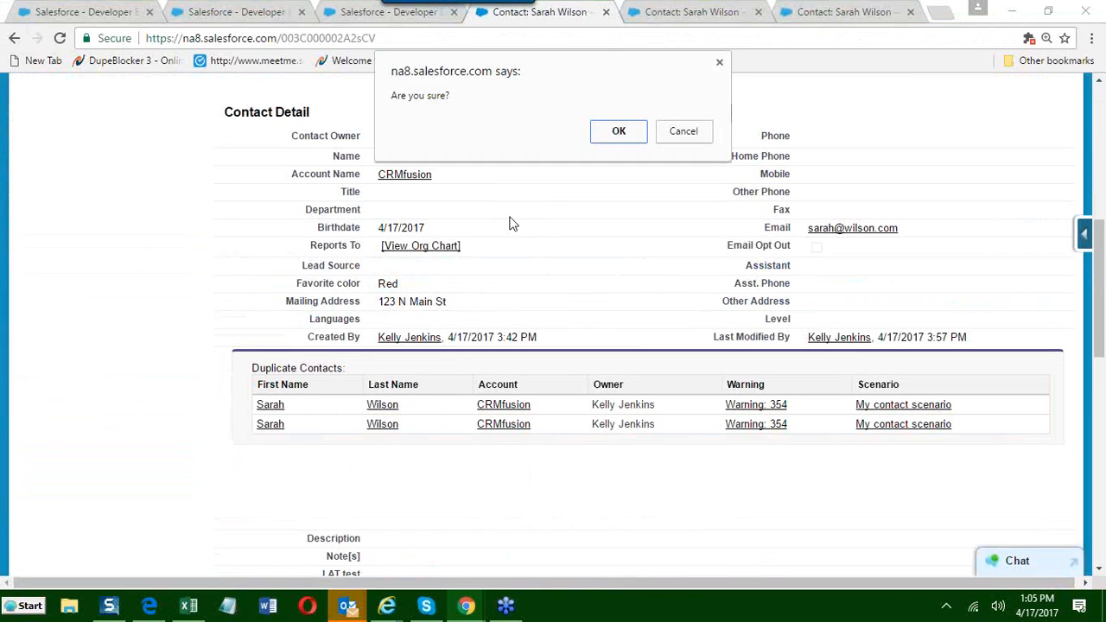
{"action": "left_click", "coordinate": [704, 135]}
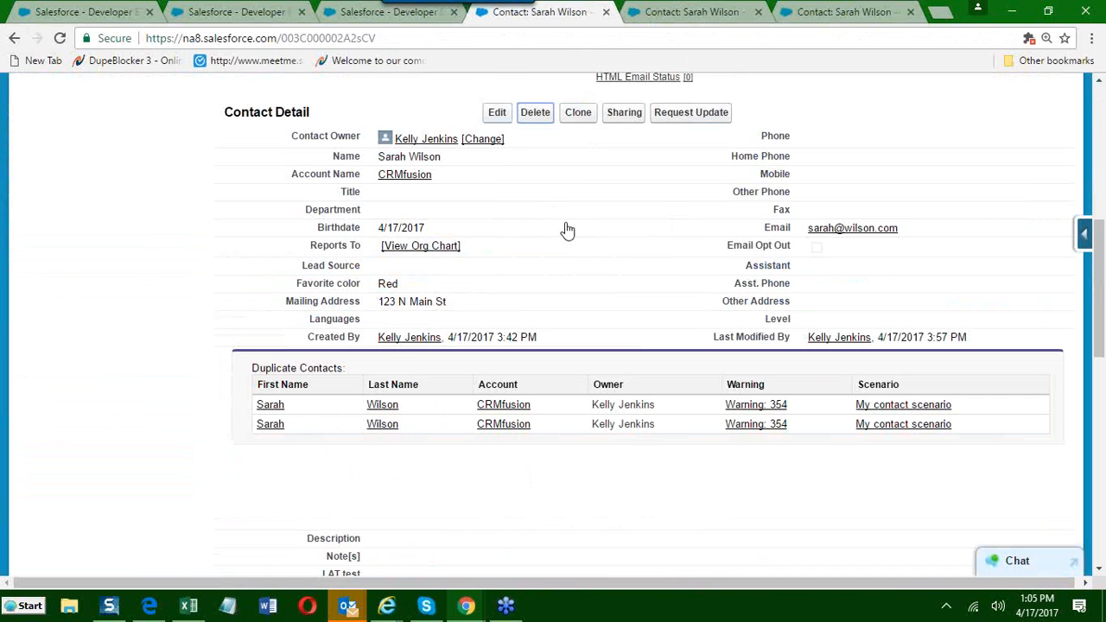
Clone the contact and set the copy's Lead Source to Phone Inquiry.
{"action": "left_click", "coordinate": [585, 119]}
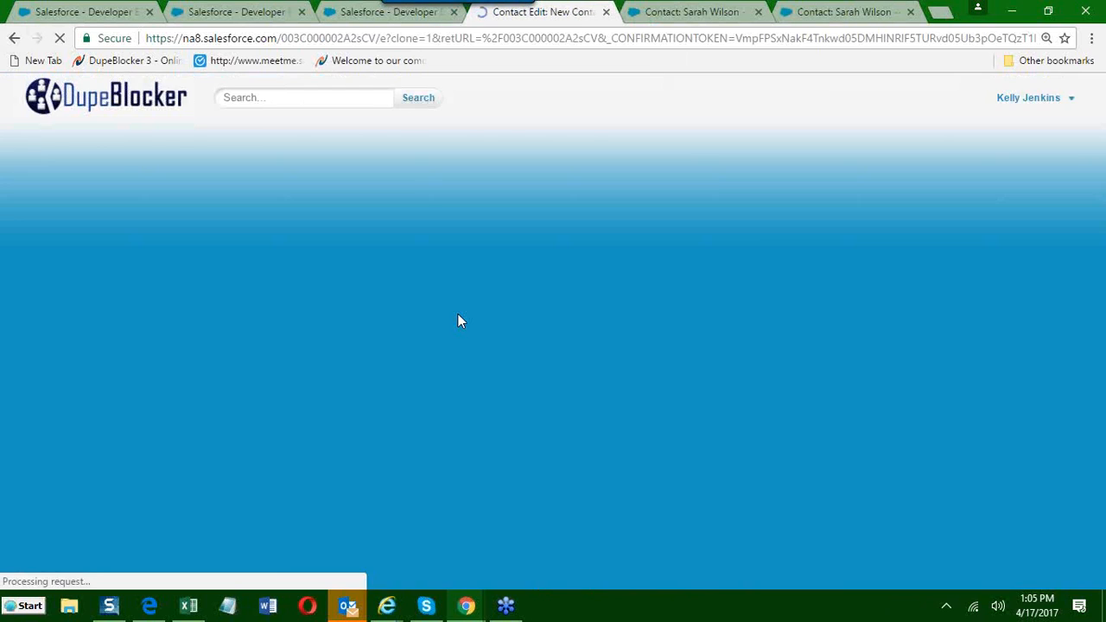
{"action": "scroll", "coordinate": [445, 330], "scroll_direction": "down", "scroll_amount": 4}
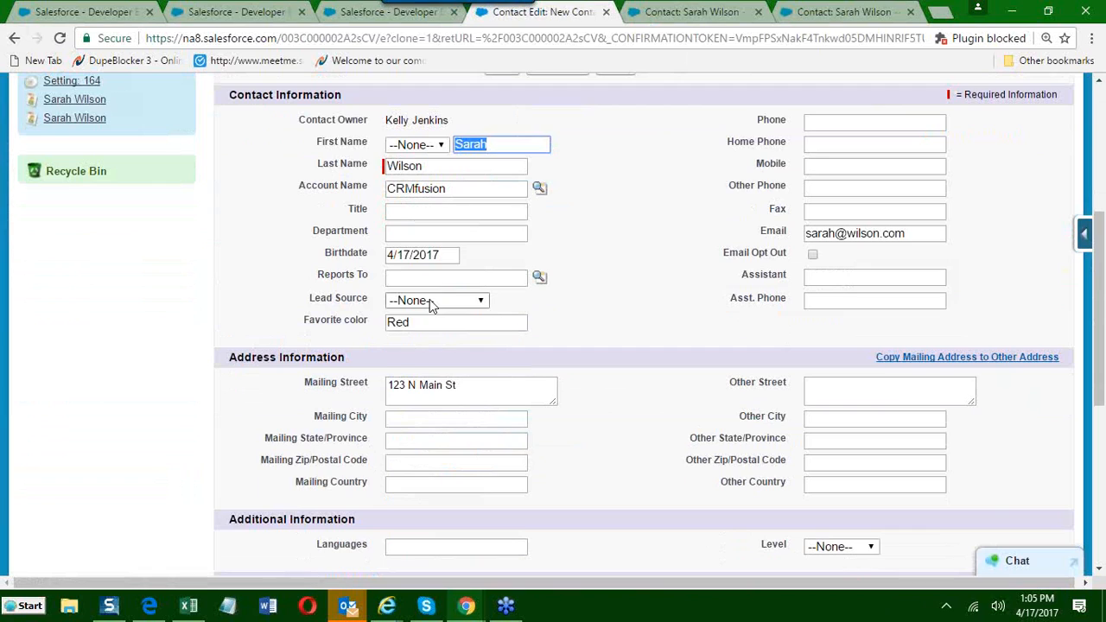
{"action": "left_click", "coordinate": [432, 302]}
{"action": "left_click", "coordinate": [424, 348]}
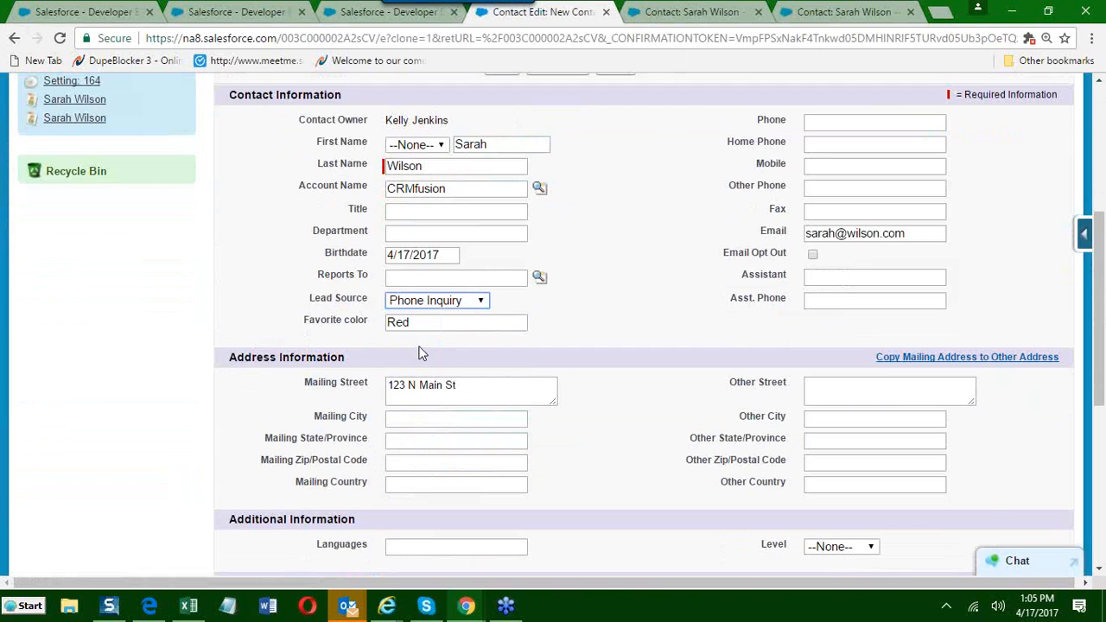
Set the cloned contact's Favorite color to Blue and save the new record.
{"action": "double_click", "coordinate": [429, 325]}
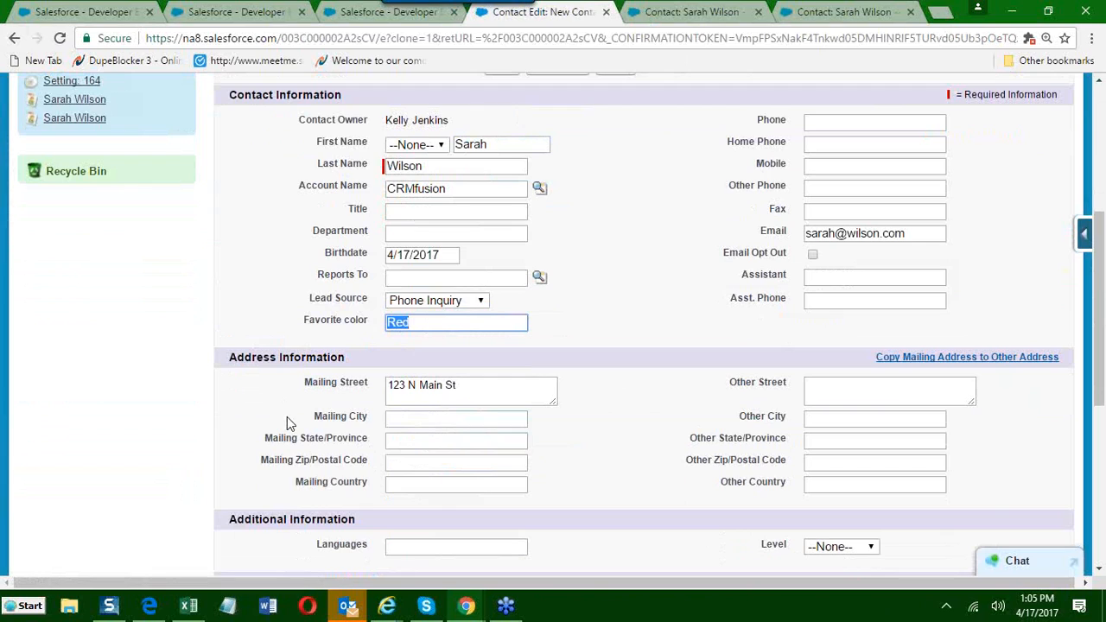
{"action": "type", "text": "Blue"}
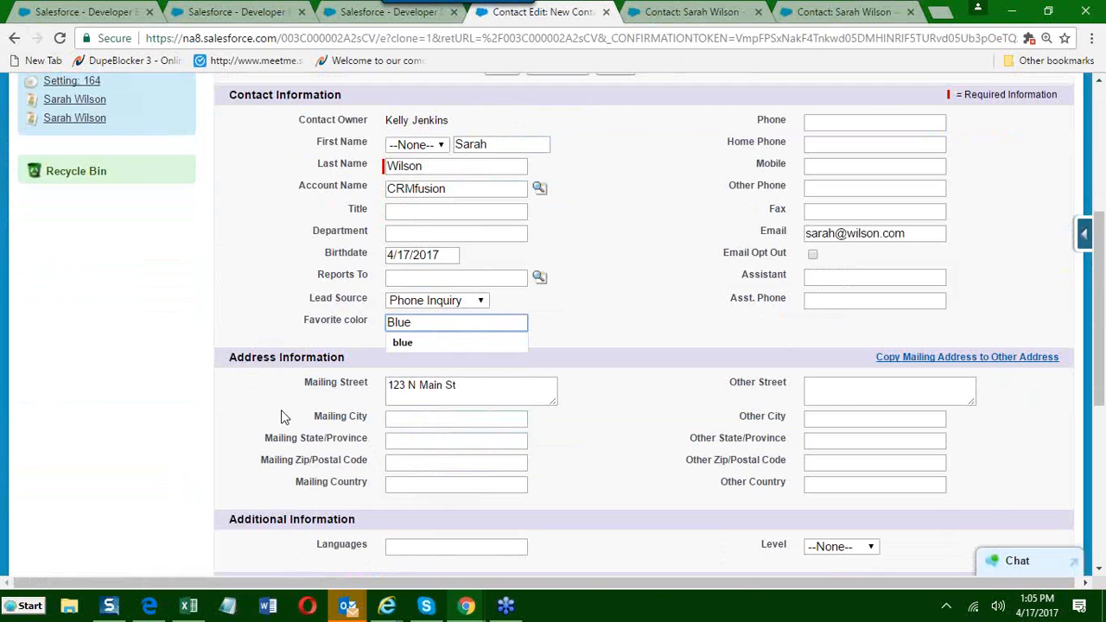
{"action": "left_click", "coordinate": [645, 415]}
{"action": "scroll", "coordinate": [646, 415], "scroll_direction": "up", "scroll_amount": 1}
{"action": "scroll", "coordinate": [646, 415], "scroll_direction": "up", "scroll_amount": 1}
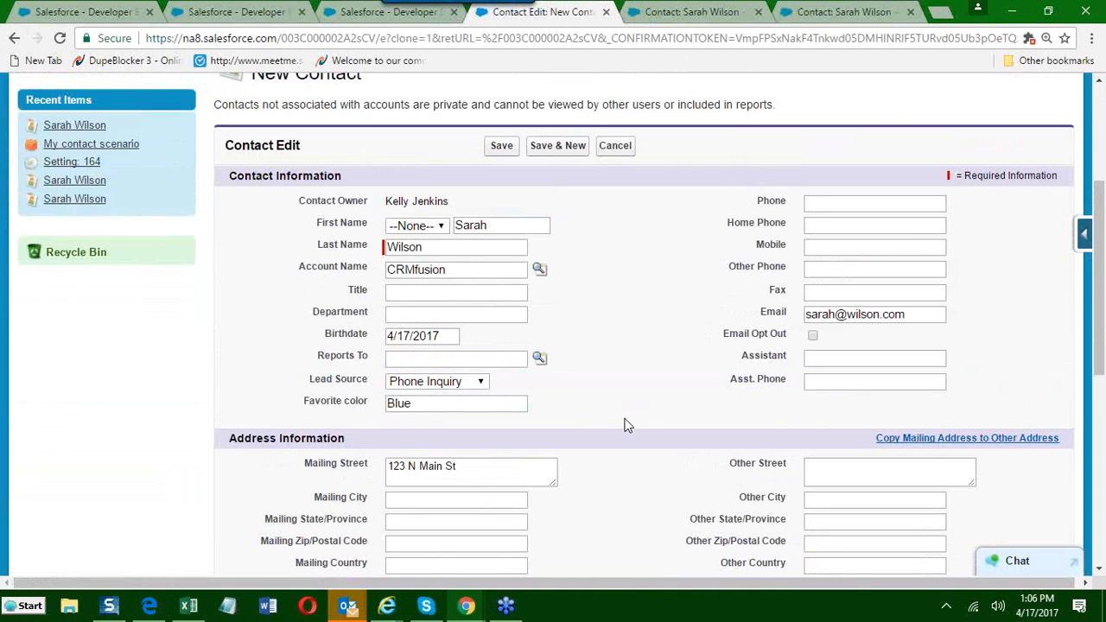
{"action": "left_click", "coordinate": [494, 148]}
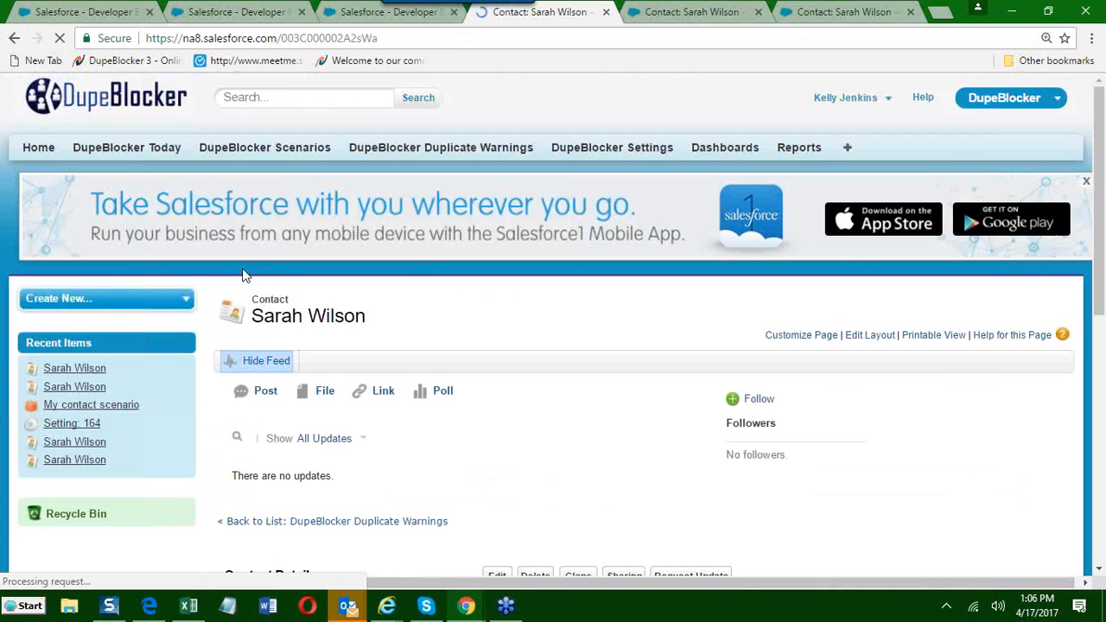
Reload the newly saved contact's page and open the original contact from the recent items.
{"action": "scroll", "coordinate": [243, 275], "scroll_direction": "down", "scroll_amount": 4}
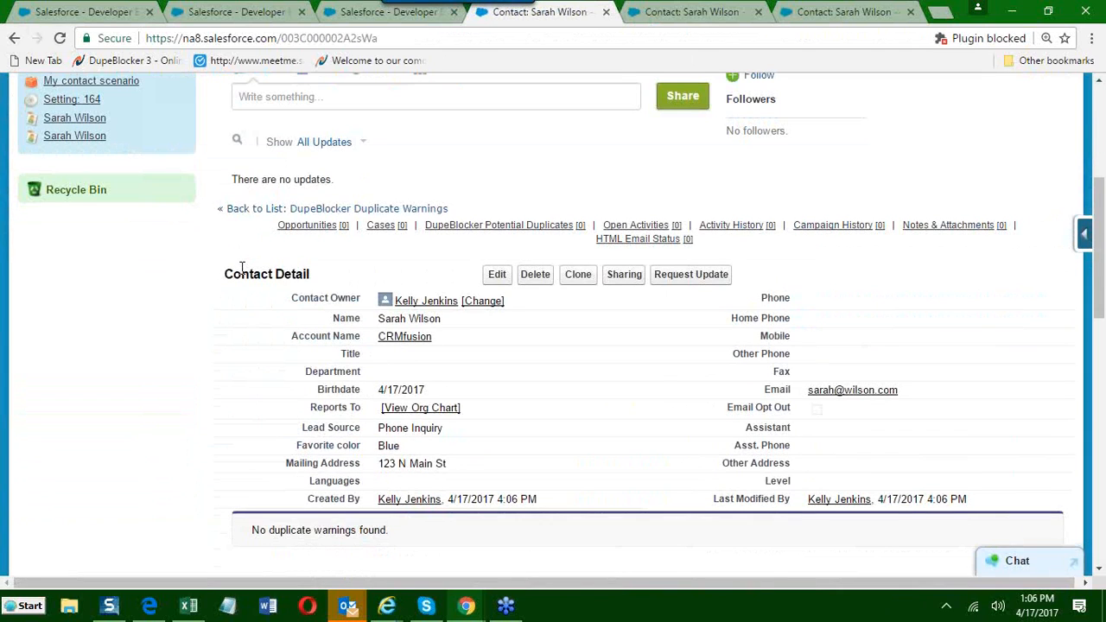
{"action": "left_click", "coordinate": [60, 38]}
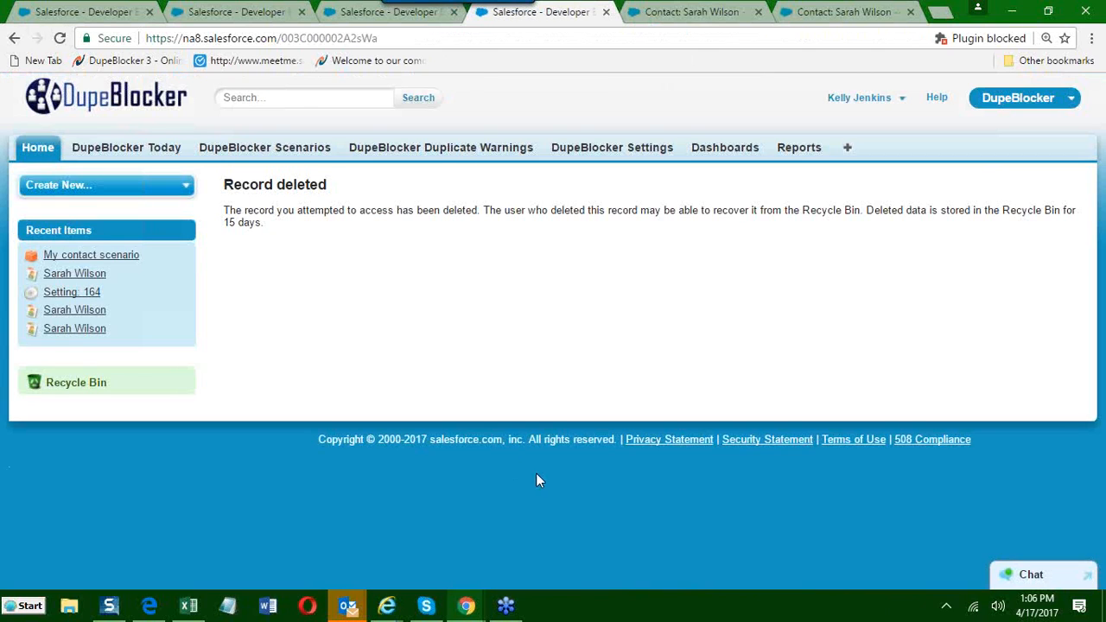
{"action": "left_click", "coordinate": [68, 275]}
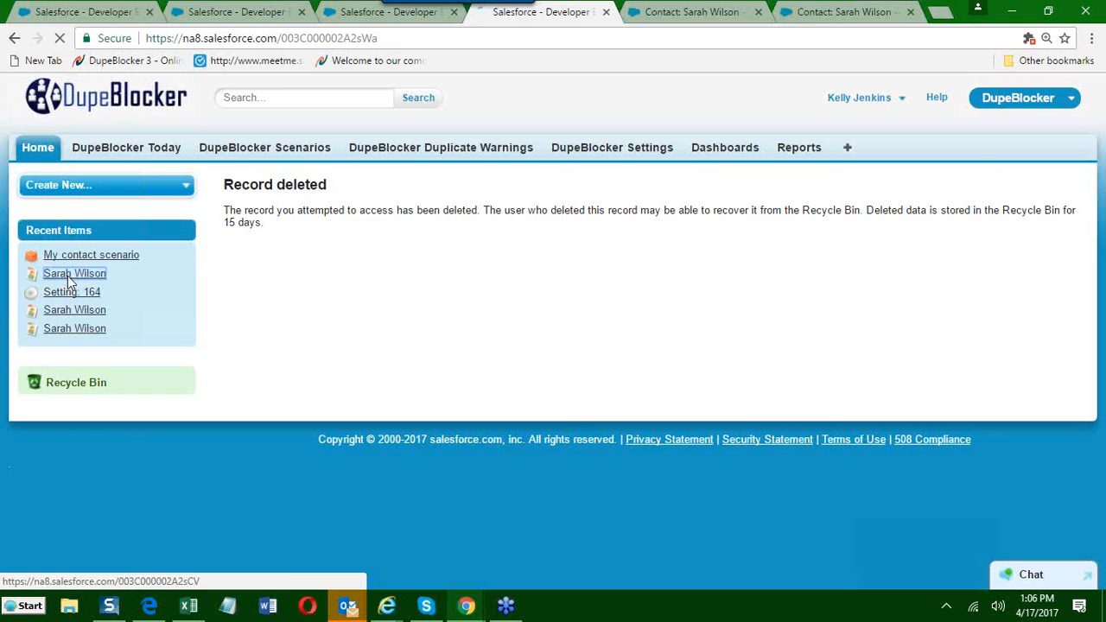
Check the Favorite color and Lead Source values in the original contact's details.
{"action": "scroll", "coordinate": [553, 427], "scroll_direction": "down", "scroll_amount": 4}
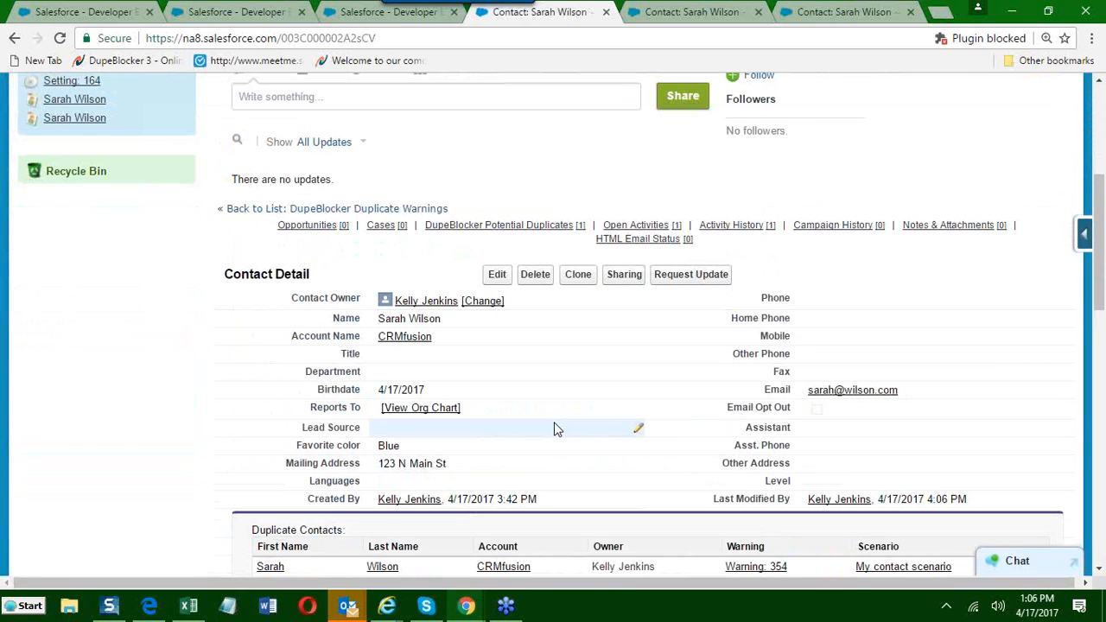
{"action": "scroll", "coordinate": [447, 361], "scroll_direction": "down", "scroll_amount": 1}
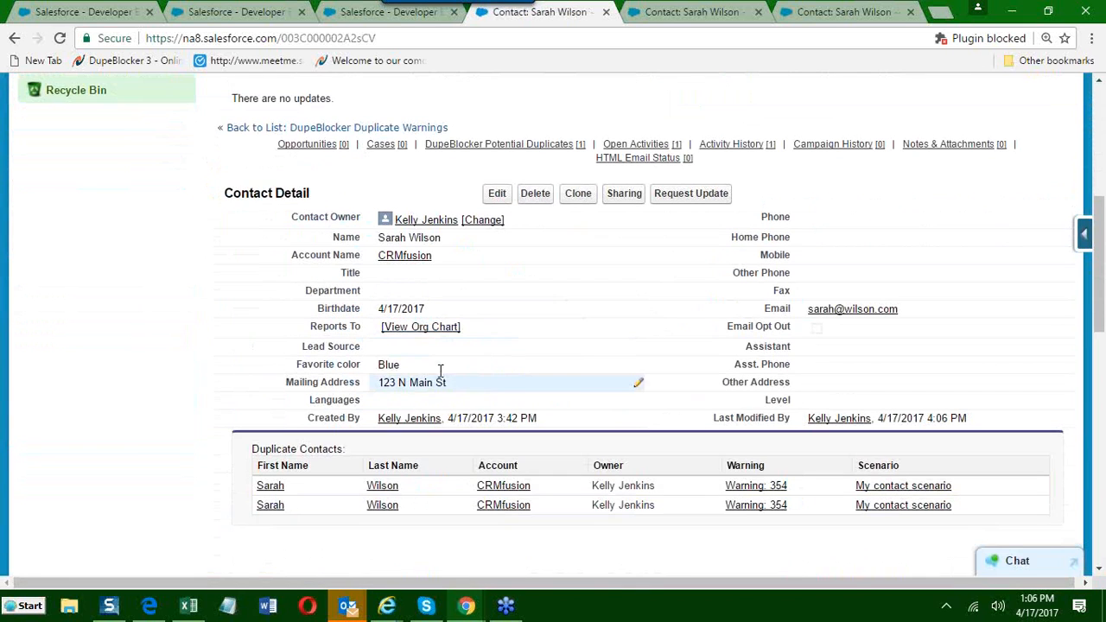
{"action": "double_click", "coordinate": [420, 370]}
{"action": "left_click_drag", "start_coordinate": [420, 370], "coordinate": [375, 370]}
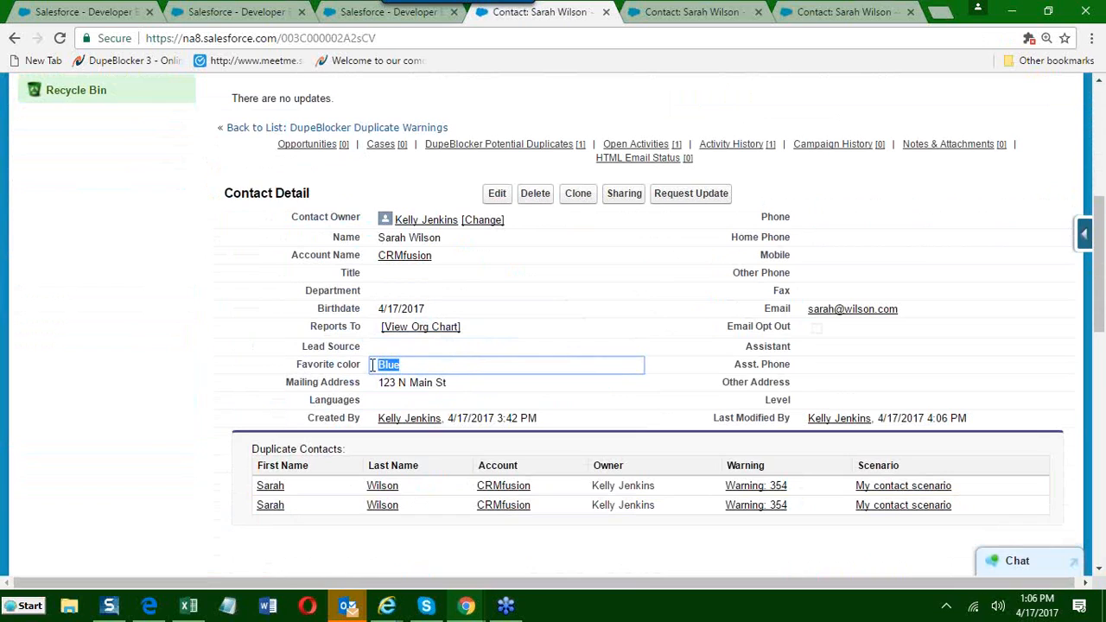
{"action": "left_click", "coordinate": [411, 349]}
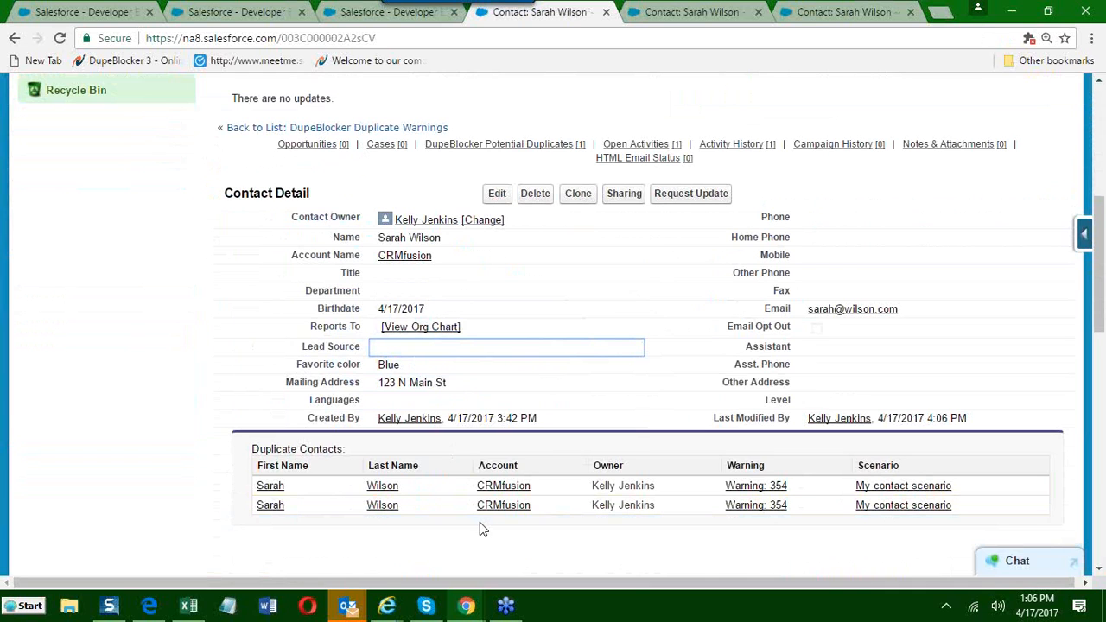
Open the DupeBlocker Auto-Merge Data - Merged Record task from the contact's Activity History and check the Lead Source in its comments.
{"action": "scroll", "coordinate": [433, 483], "scroll_direction": "down", "scroll_amount": 8}
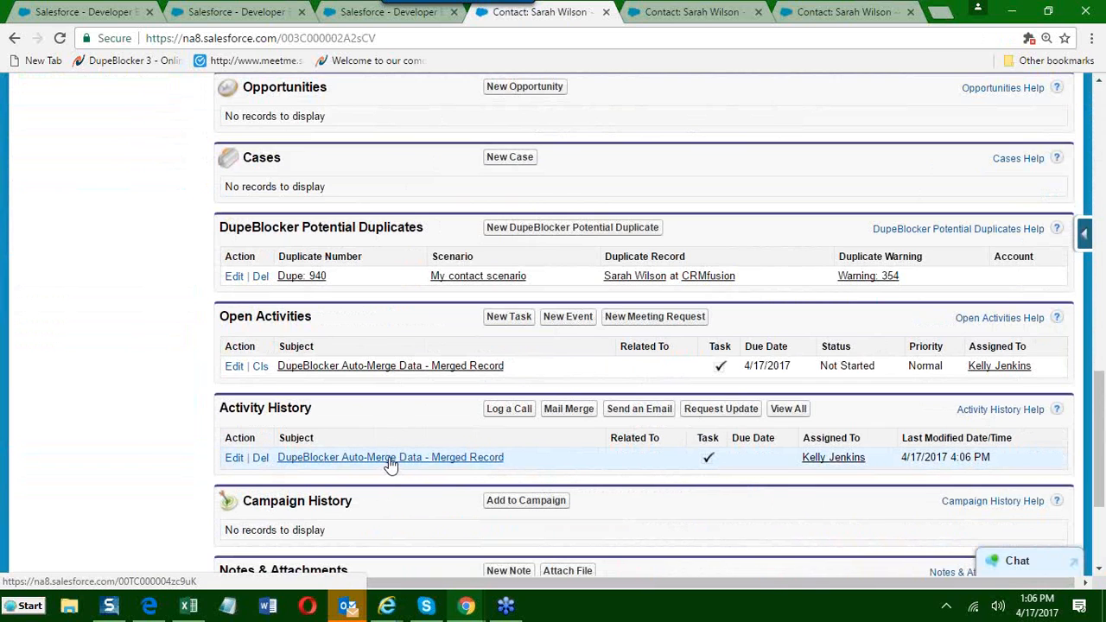
{"action": "left_click", "coordinate": [391, 462]}
{"action": "scroll", "coordinate": [380, 449], "scroll_direction": "down", "scroll_amount": 1}
{"action": "scroll", "coordinate": [381, 449], "scroll_direction": "down", "scroll_amount": 1}
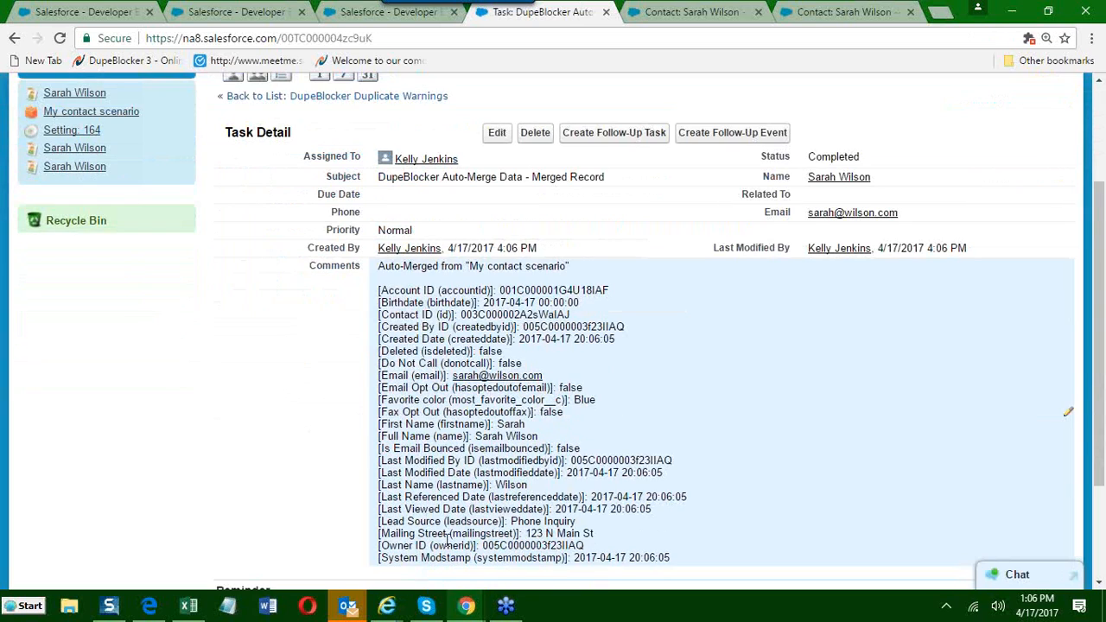
{"action": "left_click_drag", "start_coordinate": [511, 521], "coordinate": [584, 520]}
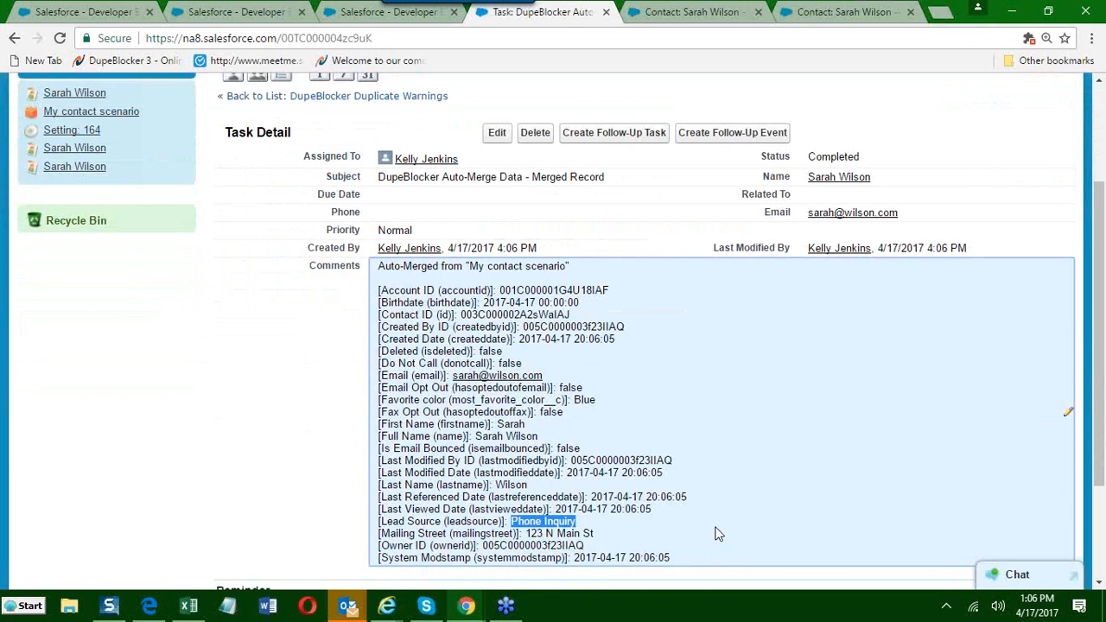
{"action": "scroll", "coordinate": [709, 527], "scroll_direction": "up", "scroll_amount": 2}
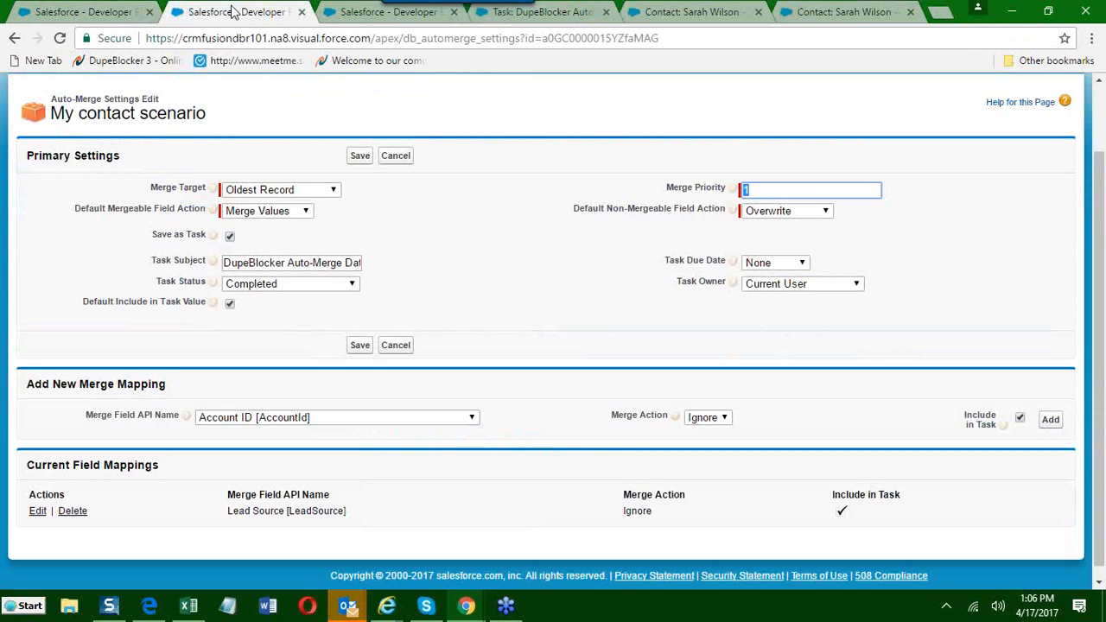
Close the browser pages holding the auto-merge settings, the deleted record and the merged record task.
{"action": "left_click", "coordinate": [236, 11]}
{"action": "left_click", "coordinate": [302, 12]}
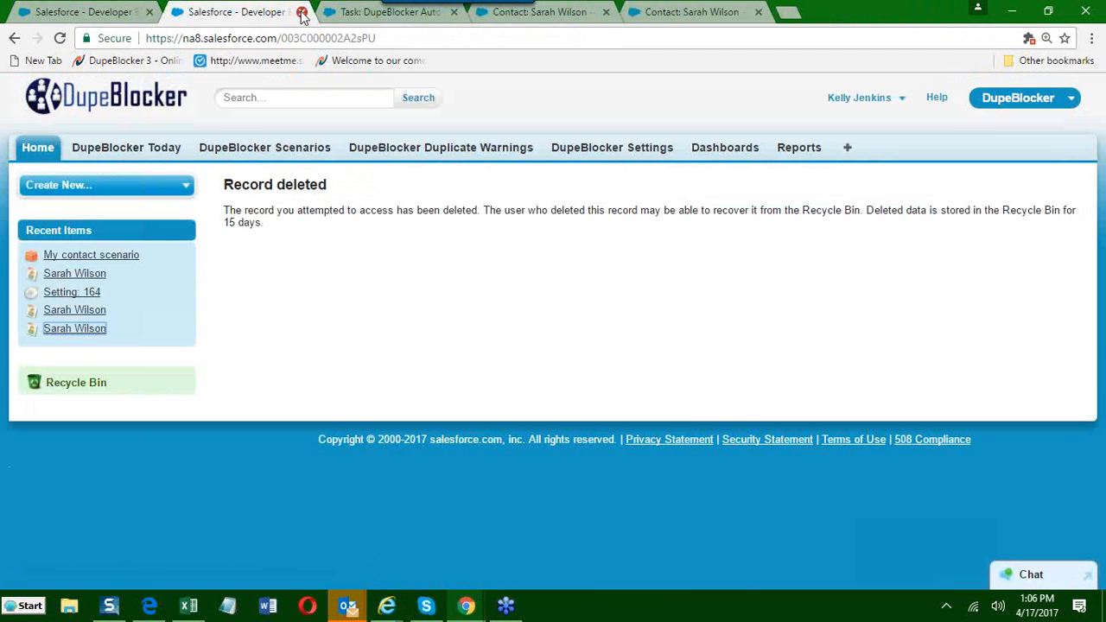
{"action": "left_click", "coordinate": [302, 12]}
{"action": "left_click", "coordinate": [302, 12]}
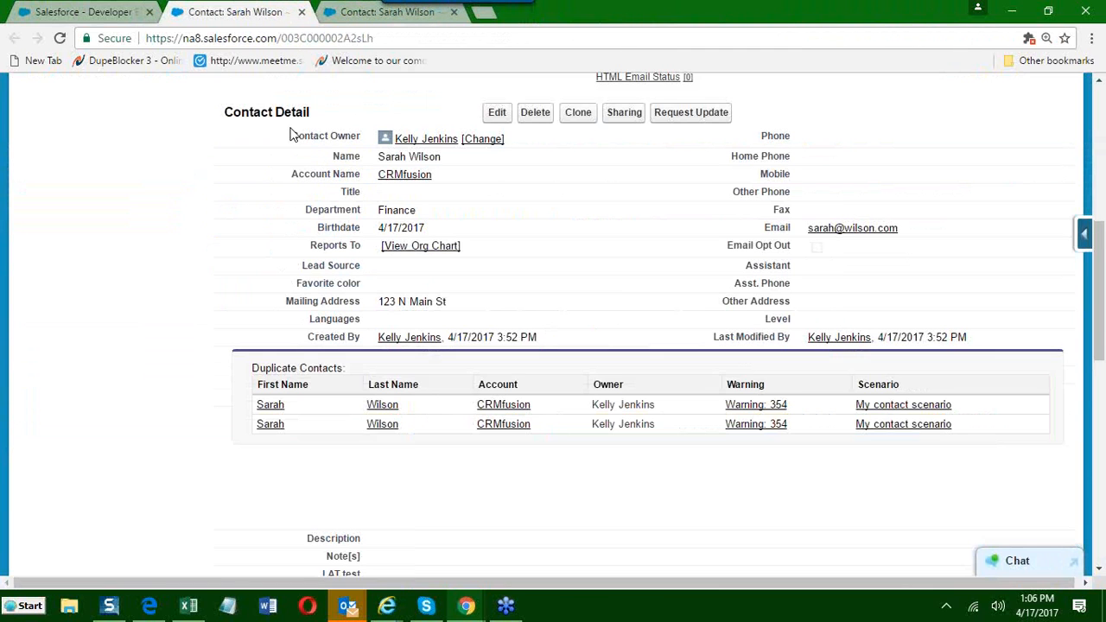
Open the General Settings page of DupeBlocker Settings.
{"action": "scroll", "coordinate": [292, 134], "scroll_direction": "up", "scroll_amount": 1}
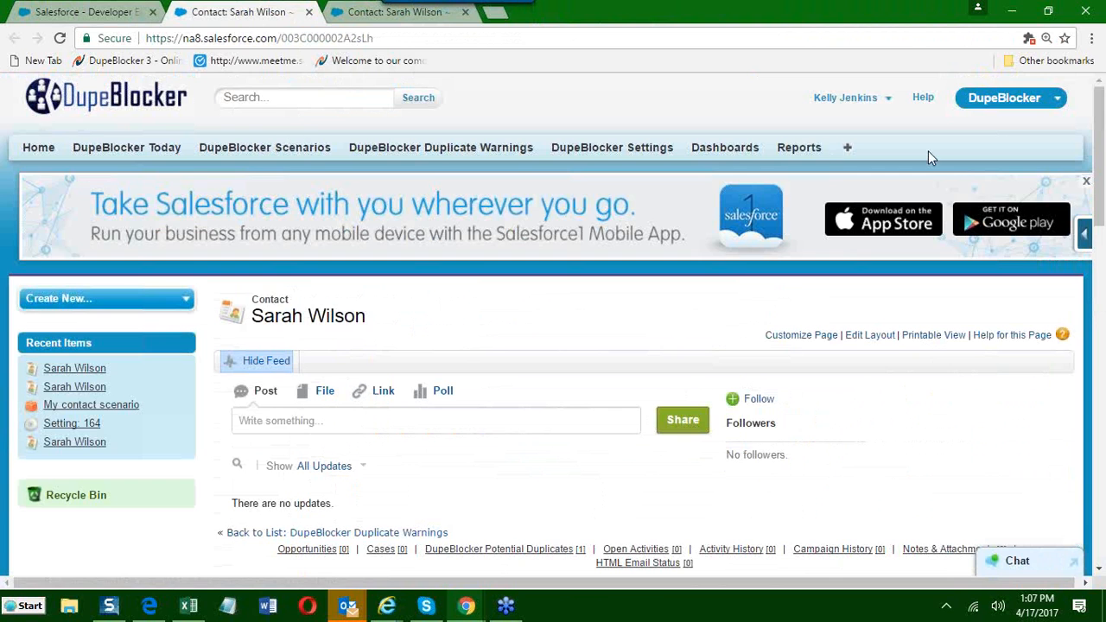
{"action": "left_click", "coordinate": [1002, 98]}
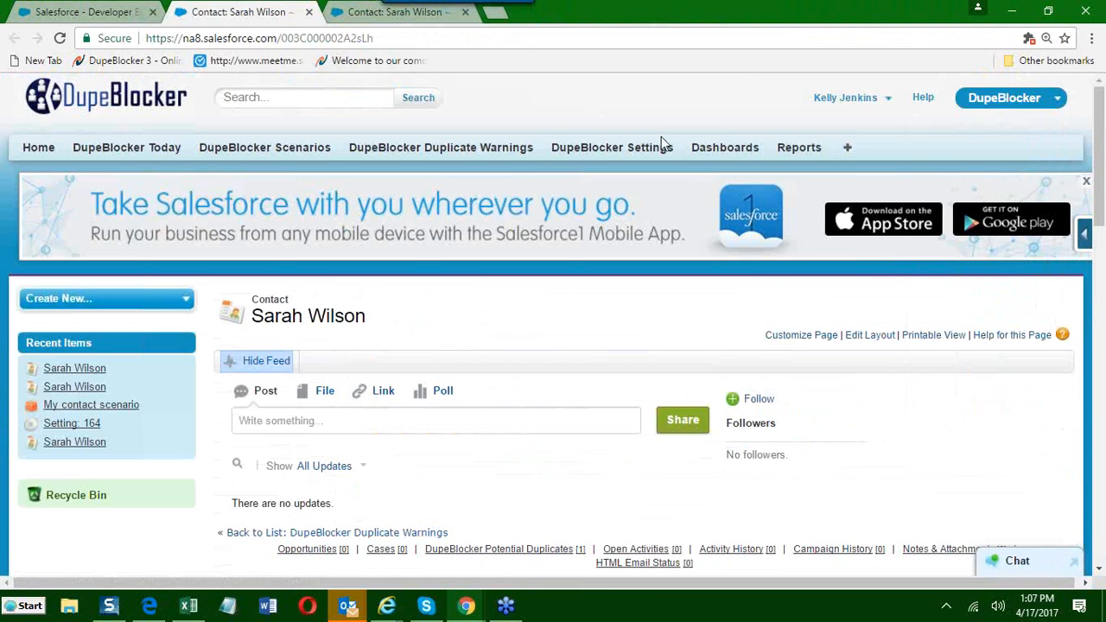
{"action": "left_click", "coordinate": [618, 154]}
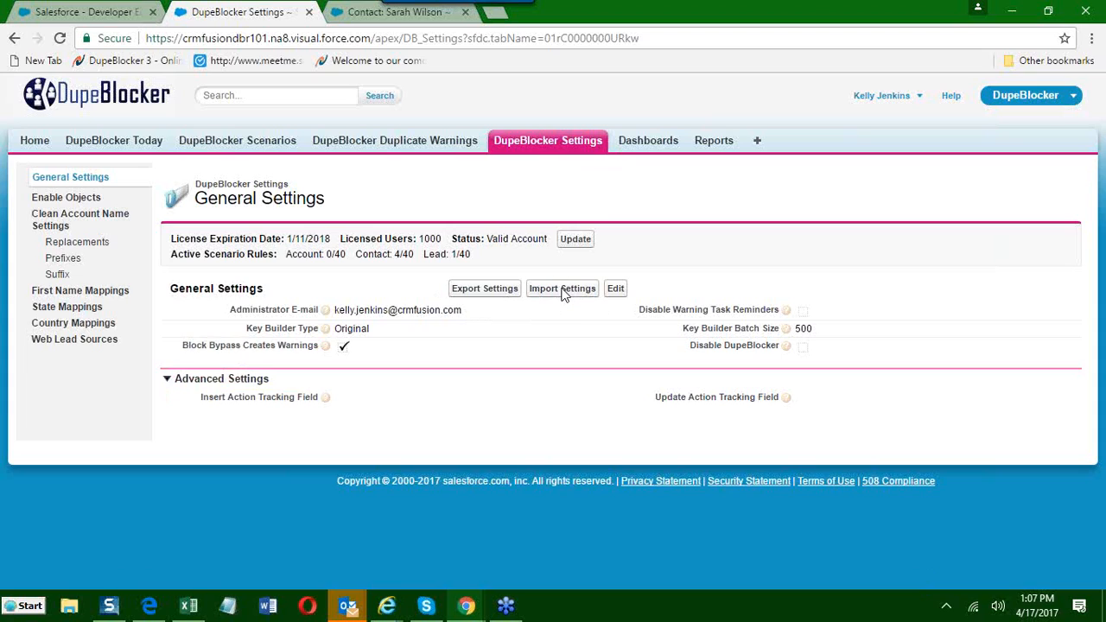
{"action": "left_click", "coordinate": [1096, 34]}
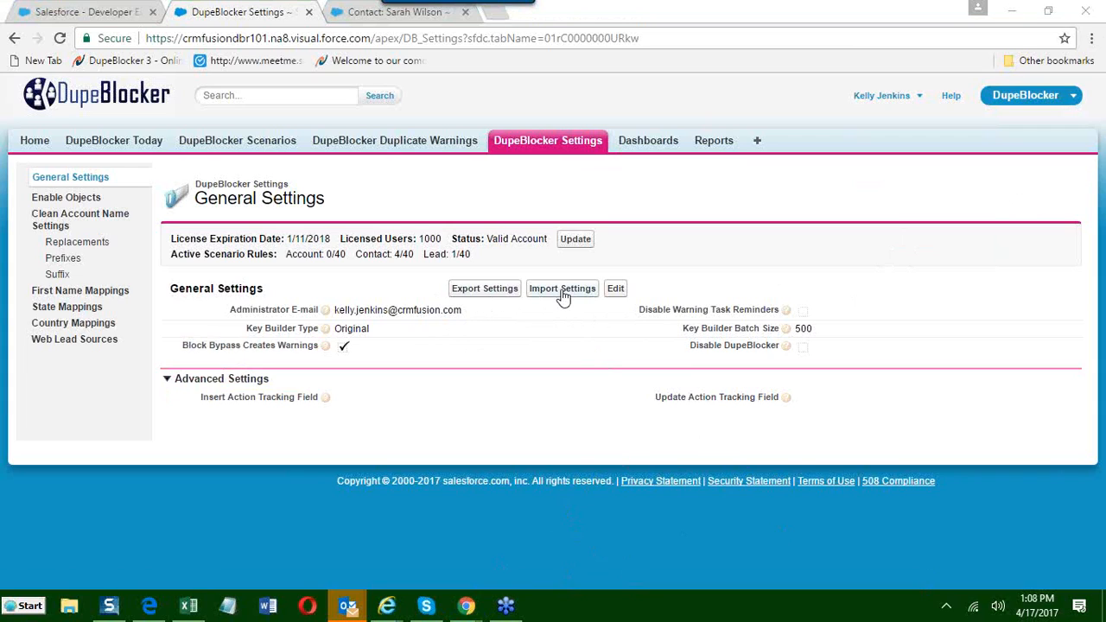
Export the DupeBlocker settings to a file and open the My contact scenario record from DupeBlocker Scenarios.
{"action": "left_click", "coordinate": [482, 291]}
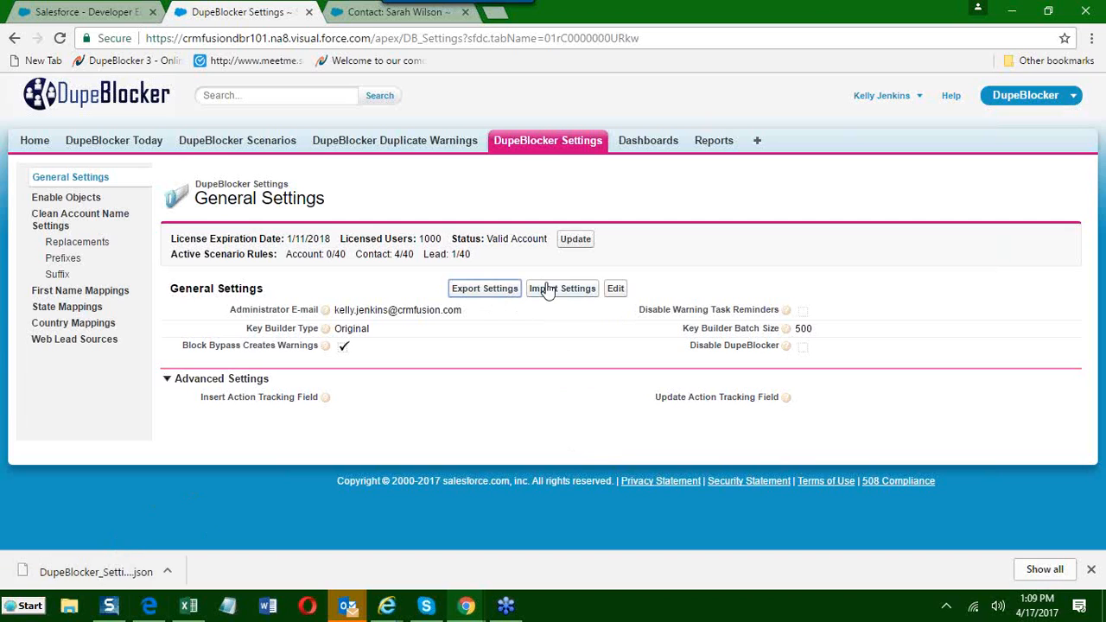
{"action": "left_click", "coordinate": [232, 145]}
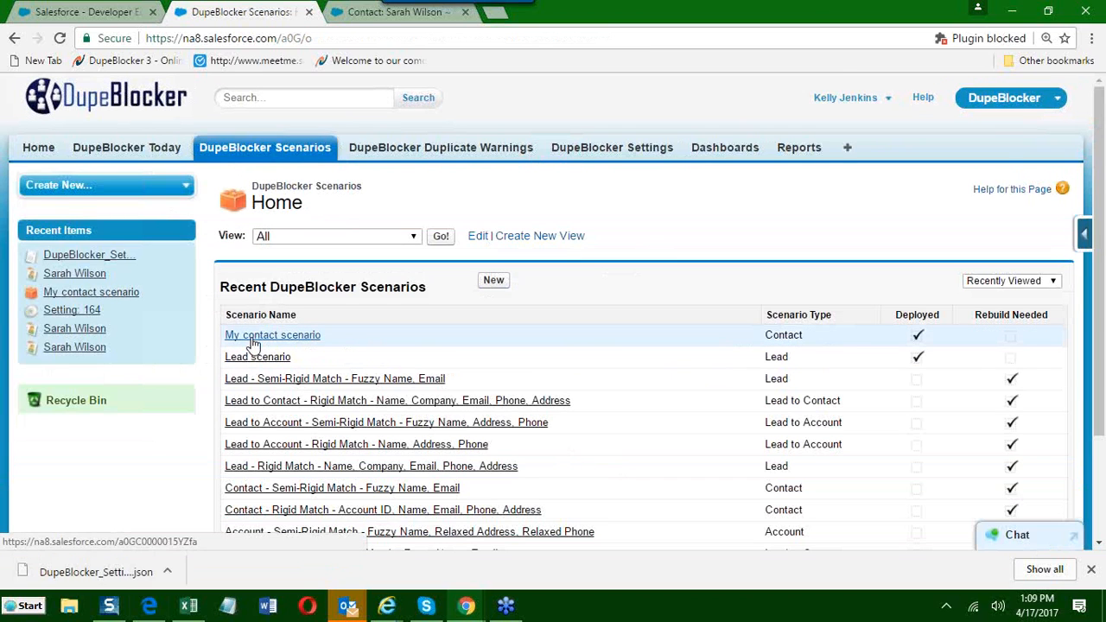
{"action": "left_click", "coordinate": [253, 342]}
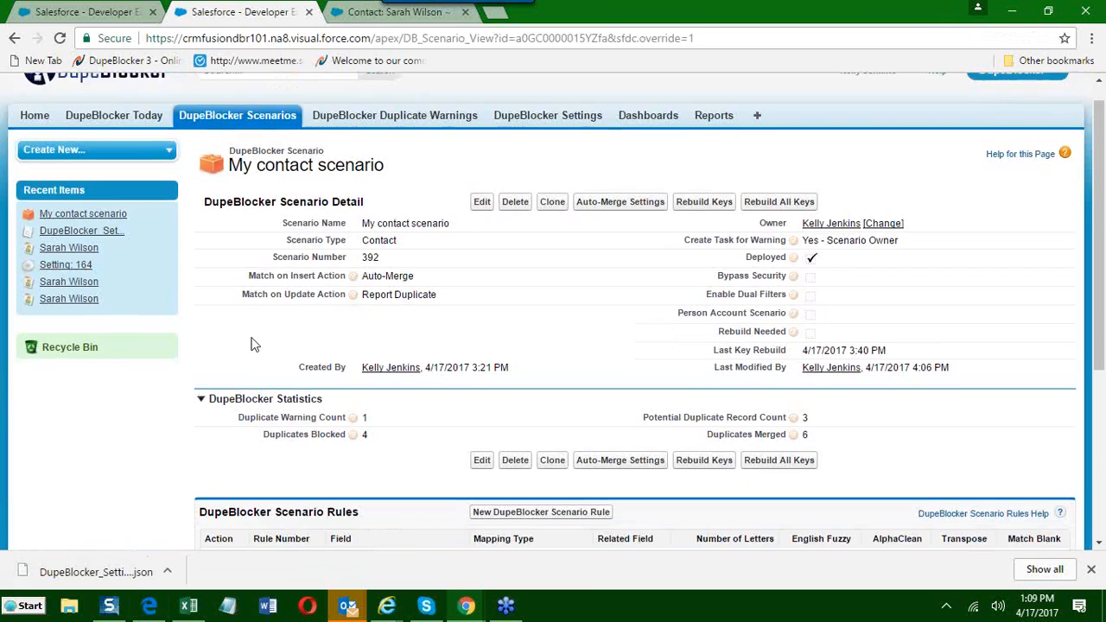
Add a scenario filter to My contact scenario on Current User with Profile ID = System Administrator and save it.
{"action": "scroll", "coordinate": [255, 344], "scroll_direction": "down", "scroll_amount": 3}
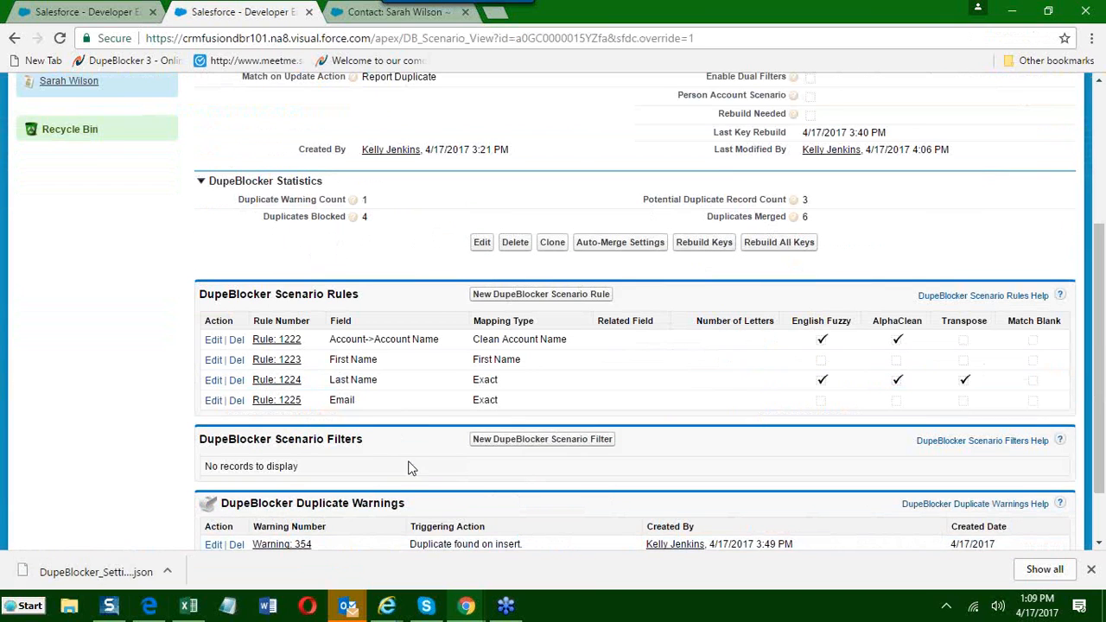
{"action": "scroll", "coordinate": [412, 468], "scroll_direction": "up", "scroll_amount": 1}
{"action": "scroll", "coordinate": [411, 467], "scroll_direction": "down", "scroll_amount": 1}
{"action": "scroll", "coordinate": [420, 469], "scroll_direction": "down", "scroll_amount": 1}
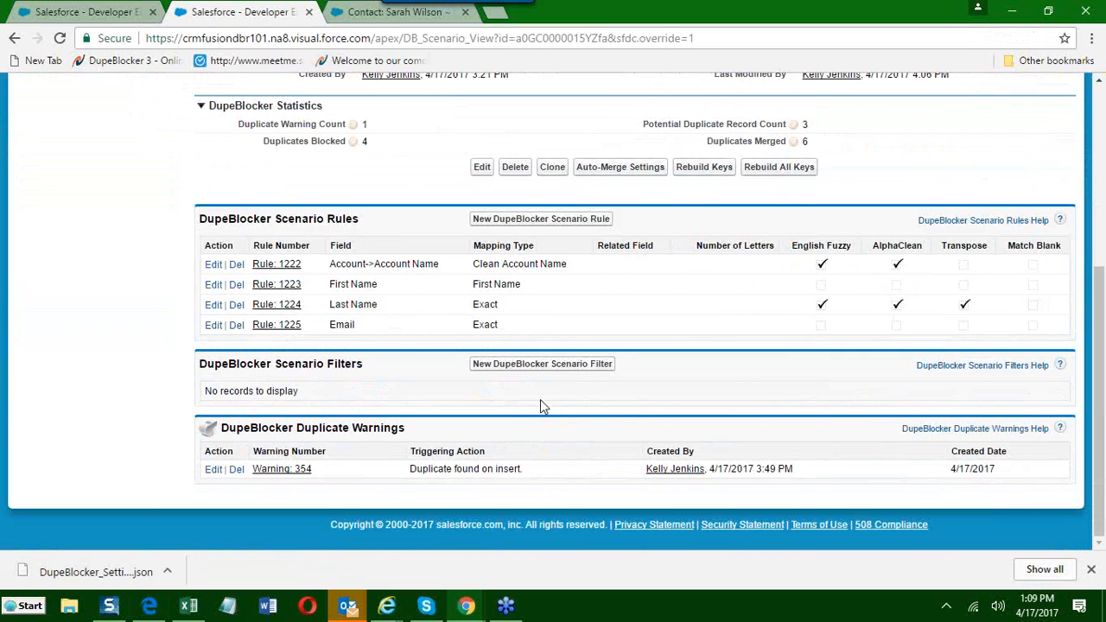
{"action": "left_click", "coordinate": [541, 364]}
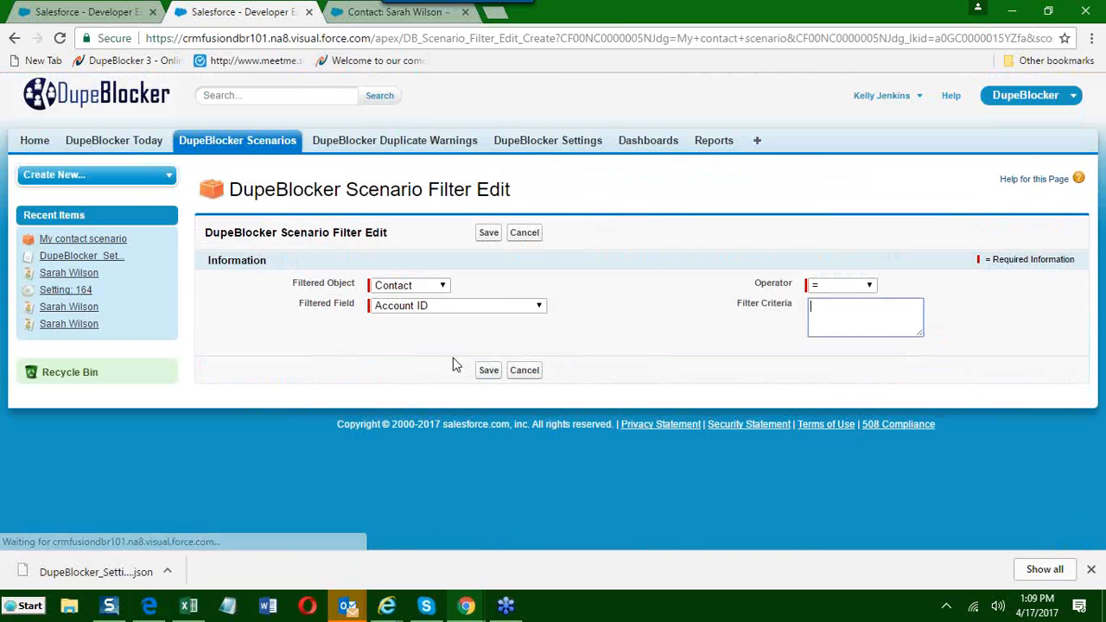
{"action": "left_click", "coordinate": [406, 286]}
{"action": "left_click", "coordinate": [406, 315]}
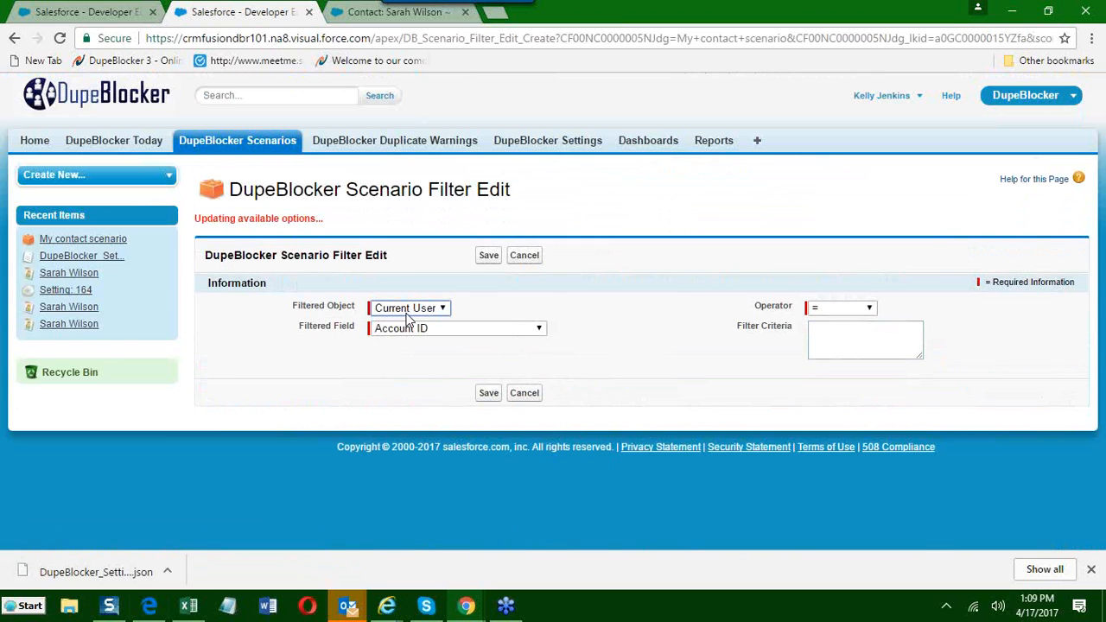
{"action": "left_click", "coordinate": [402, 307]}
{"action": "left_click", "coordinate": [403, 335]}
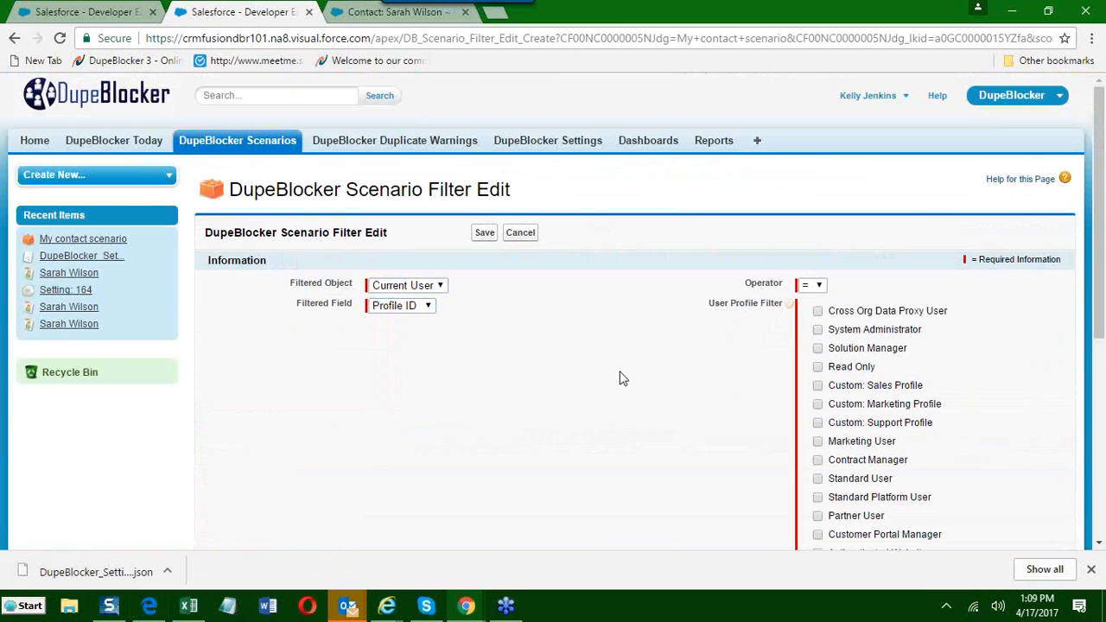
{"action": "left_click", "coordinate": [818, 332]}
{"action": "scroll", "coordinate": [606, 398], "scroll_direction": "down", "scroll_amount": 5}
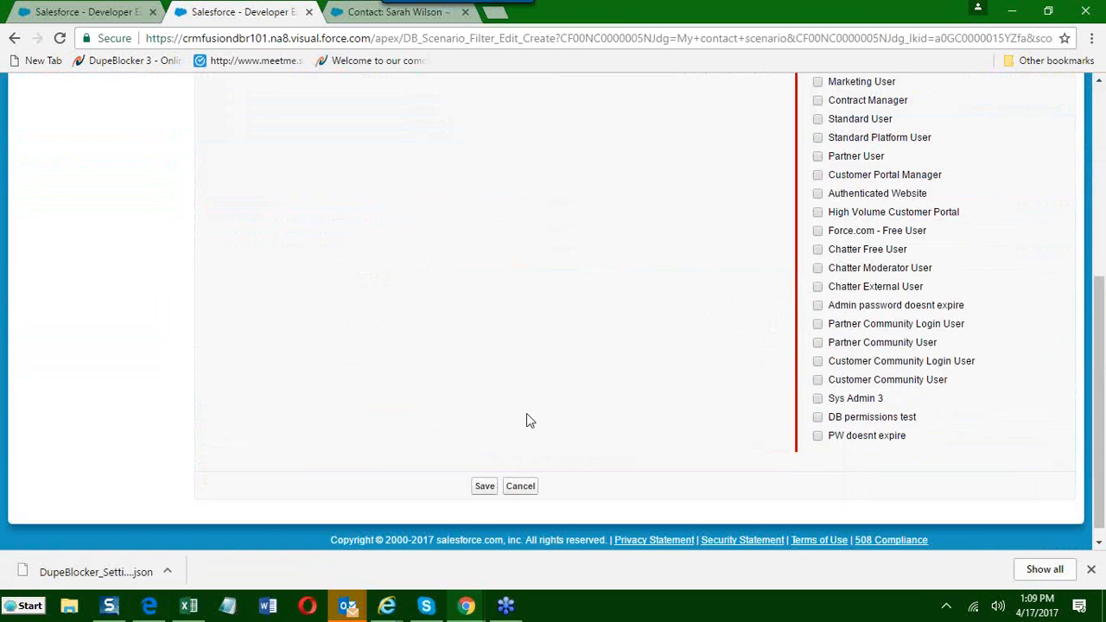
{"action": "left_click", "coordinate": [484, 470]}
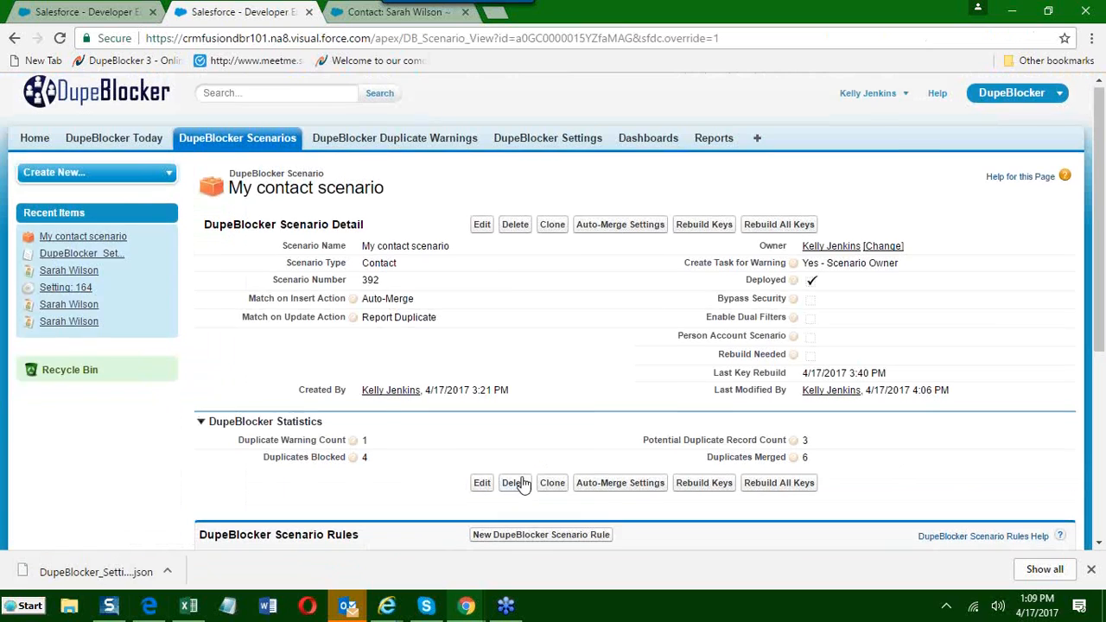
View the new System Administrator filter's detail record and return to the scenario.
{"action": "scroll", "coordinate": [510, 480], "scroll_direction": "down", "scroll_amount": 4}
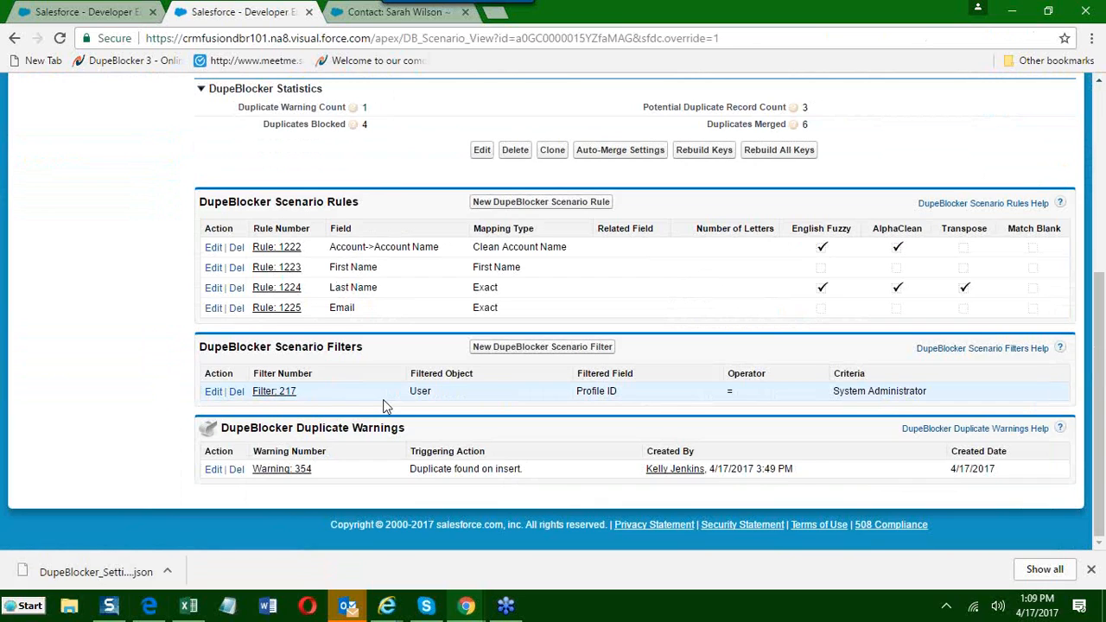
{"action": "left_click", "coordinate": [280, 394]}
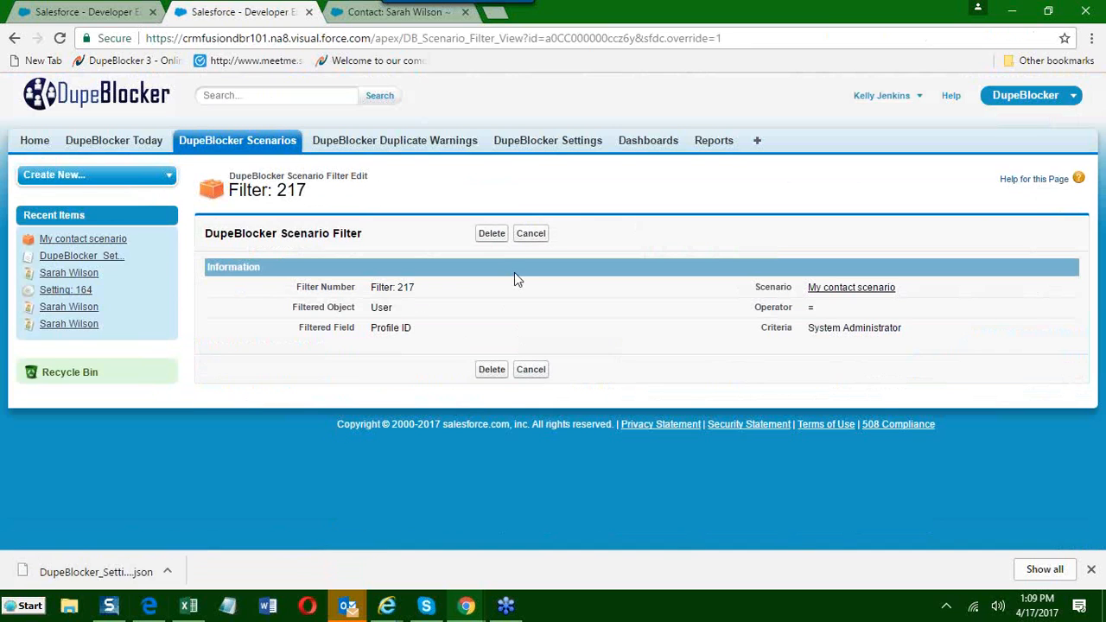
{"action": "left_click", "coordinate": [528, 373]}
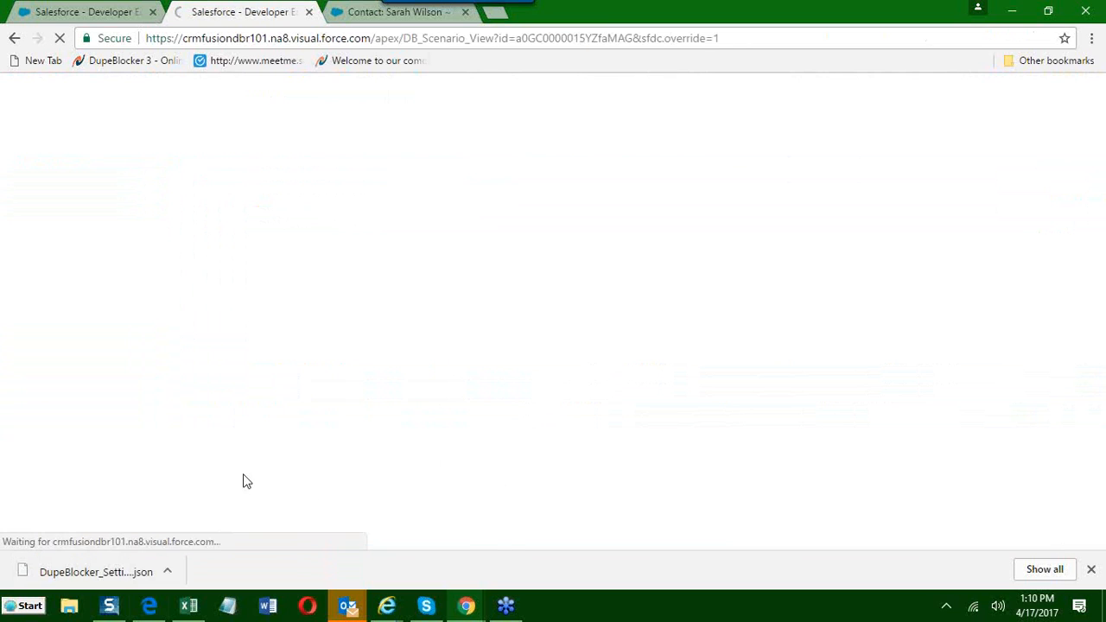
Set the scenario filter's operator to != for the System Administrator profile, save it and check the filter list.
{"action": "scroll", "coordinate": [238, 458], "scroll_direction": "down", "scroll_amount": 5}
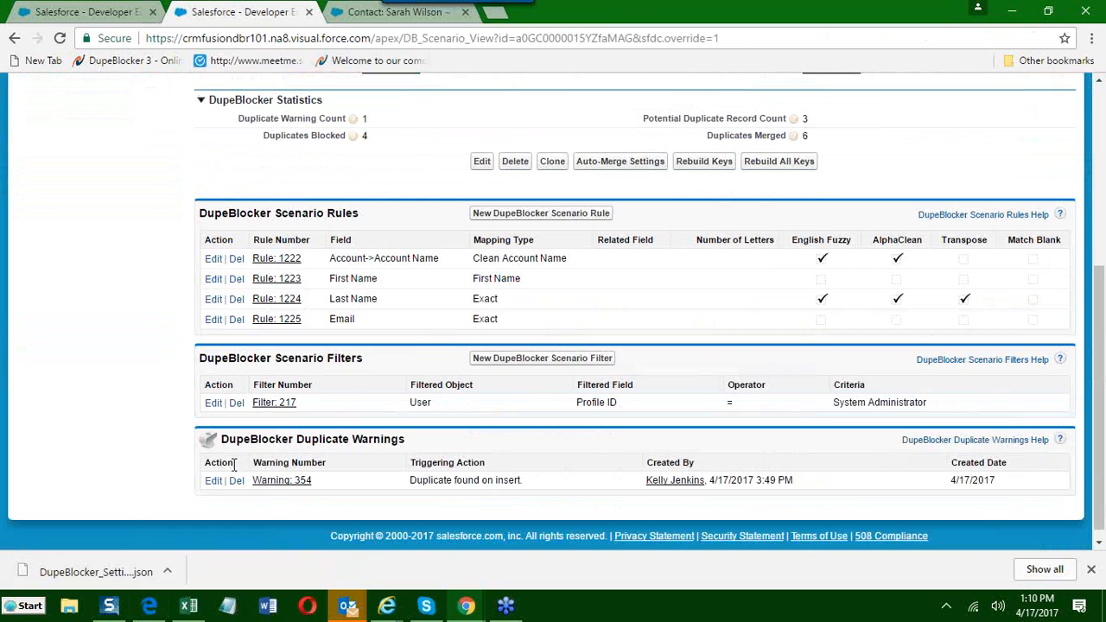
{"action": "left_click", "coordinate": [213, 403]}
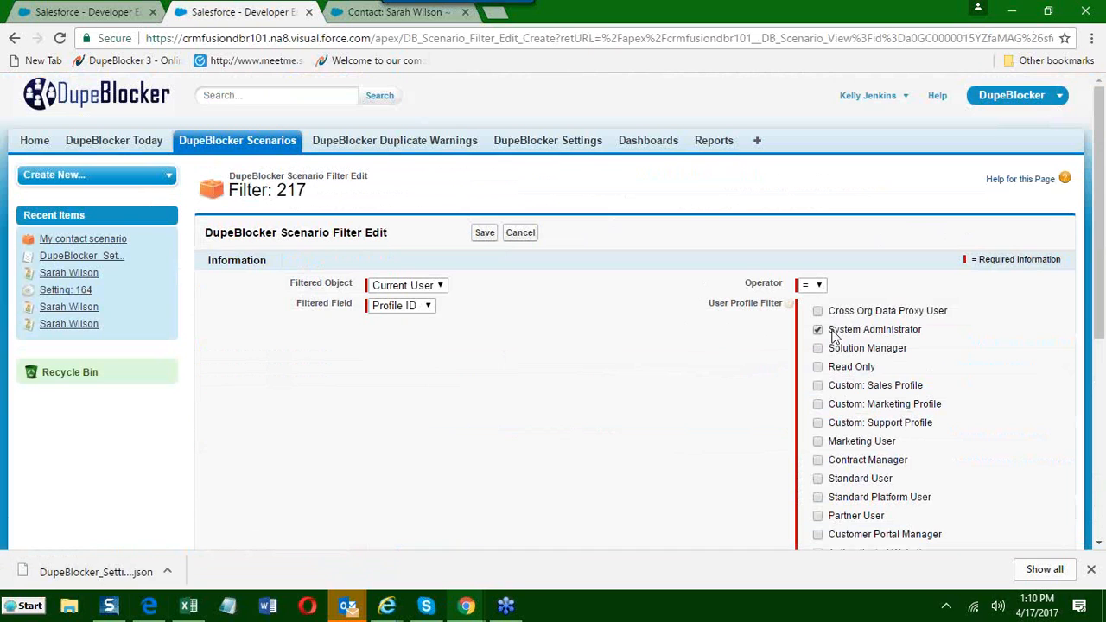
{"action": "left_click", "coordinate": [812, 286]}
{"action": "left_click", "coordinate": [816, 315]}
{"action": "left_click", "coordinate": [494, 235]}
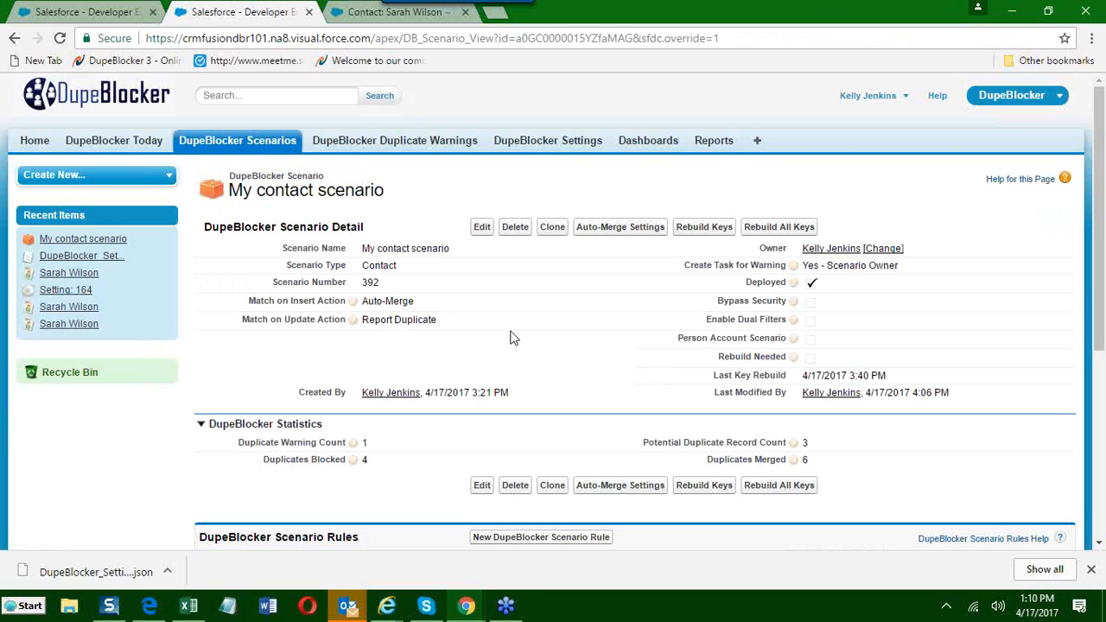
{"action": "scroll", "coordinate": [510, 339], "scroll_direction": "down", "scroll_amount": 4}
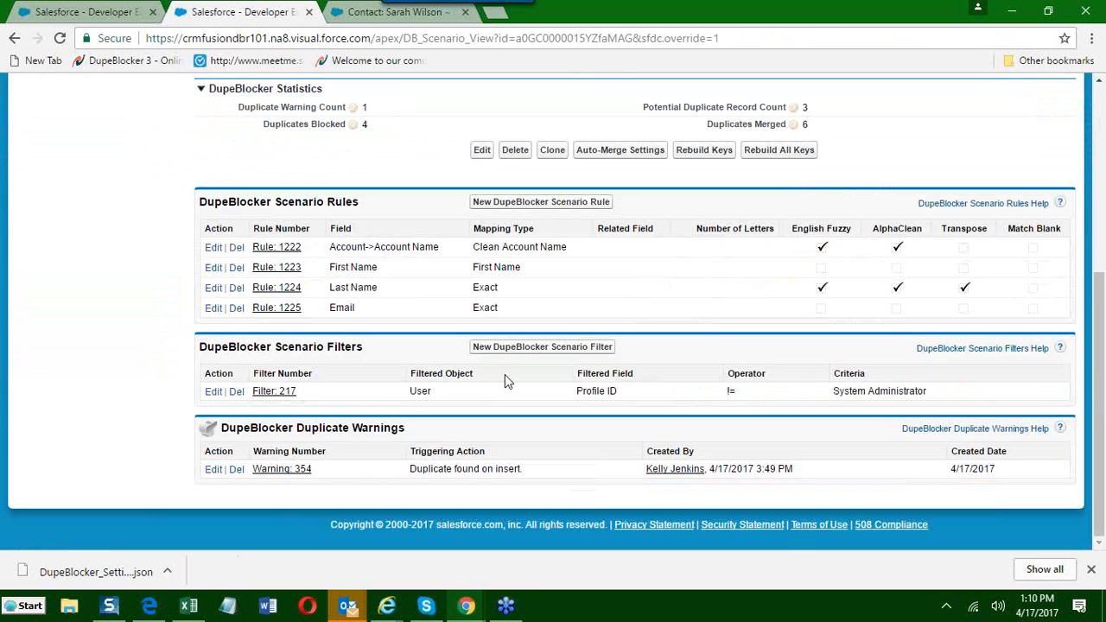
Switch to the browser page holding the contact record and open DupeBlocker Settings there.
{"action": "scroll", "coordinate": [505, 380], "scroll_direction": "up", "scroll_amount": 4}
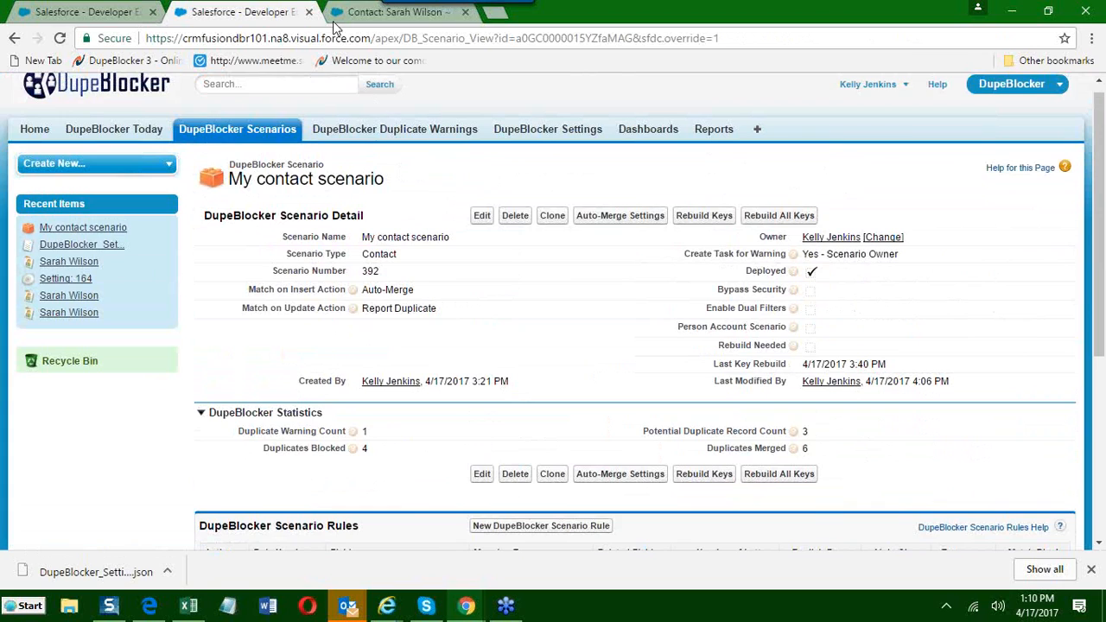
{"action": "left_click", "coordinate": [348, 13]}
{"action": "left_click", "coordinate": [282, 10]}
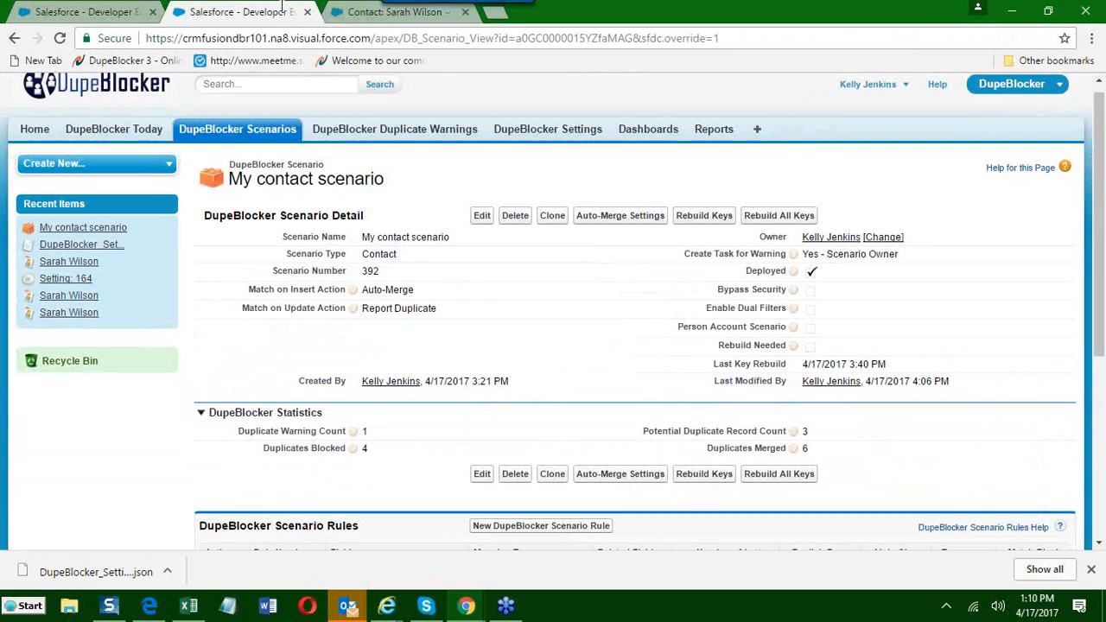
{"action": "left_click", "coordinate": [359, 11]}
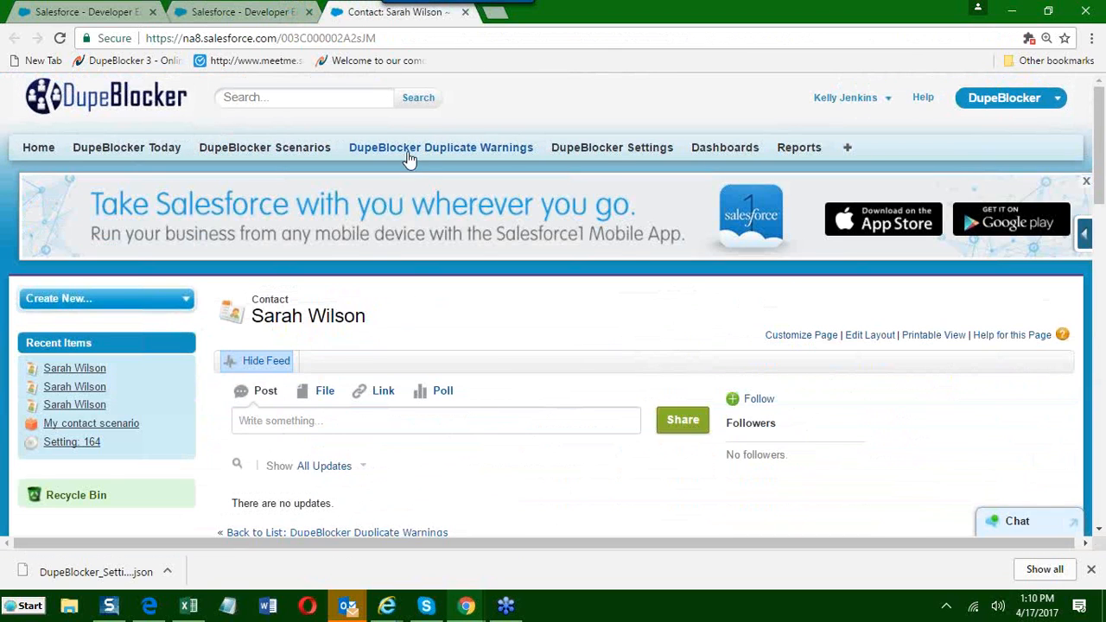
{"action": "left_click", "coordinate": [602, 148]}
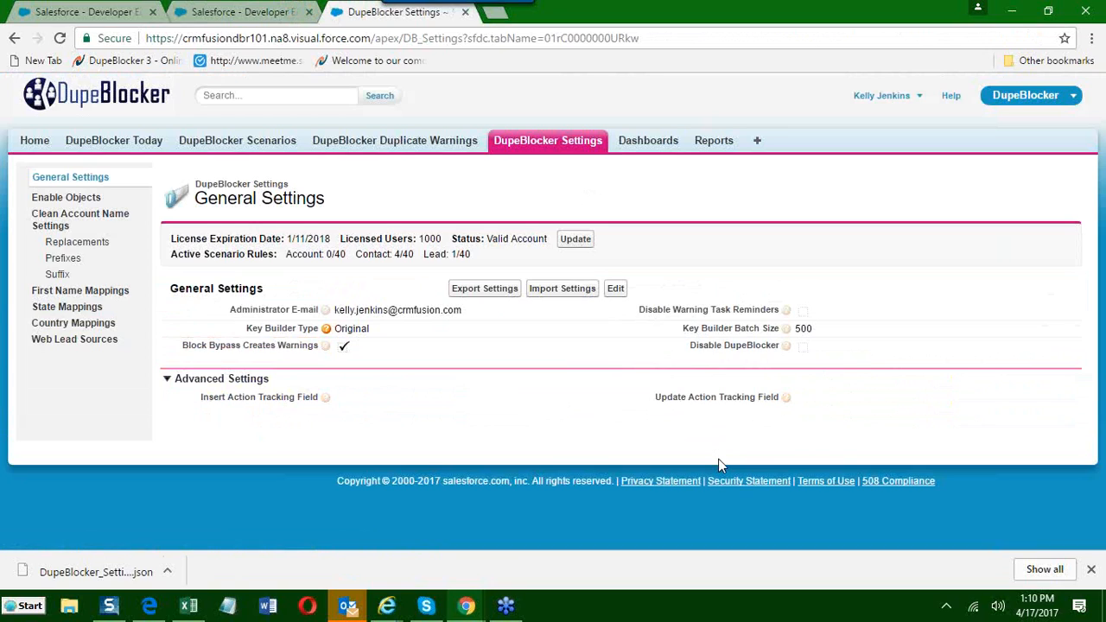
Open the General Settings for editing, look at the Insert Action Tracking Field and cancel without saving.
{"action": "left_click", "coordinate": [616, 288]}
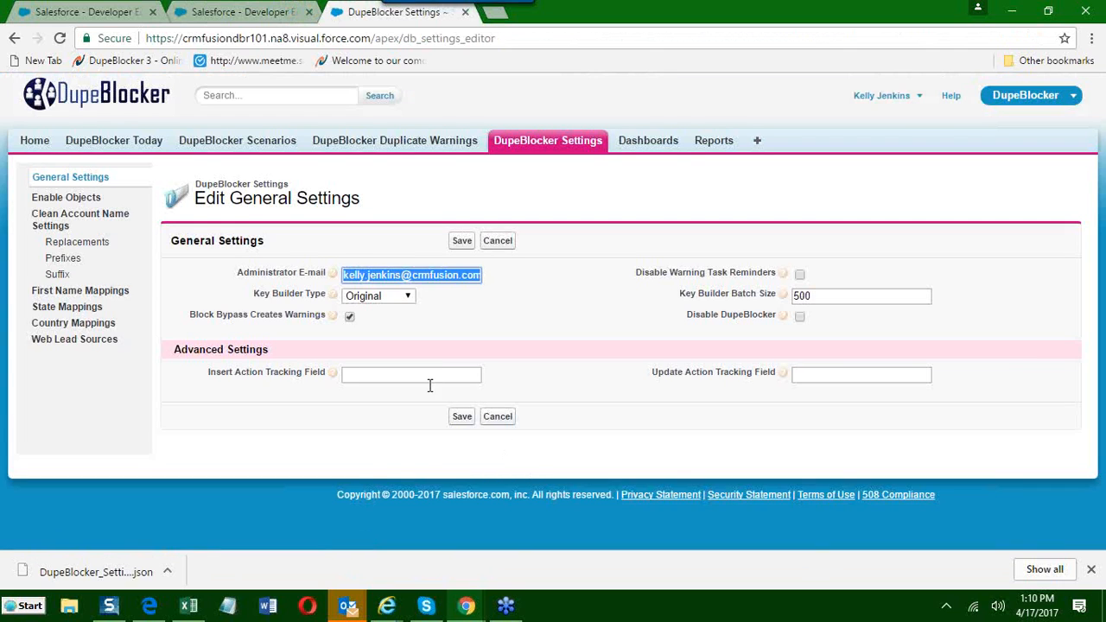
{"action": "left_click", "coordinate": [421, 374]}
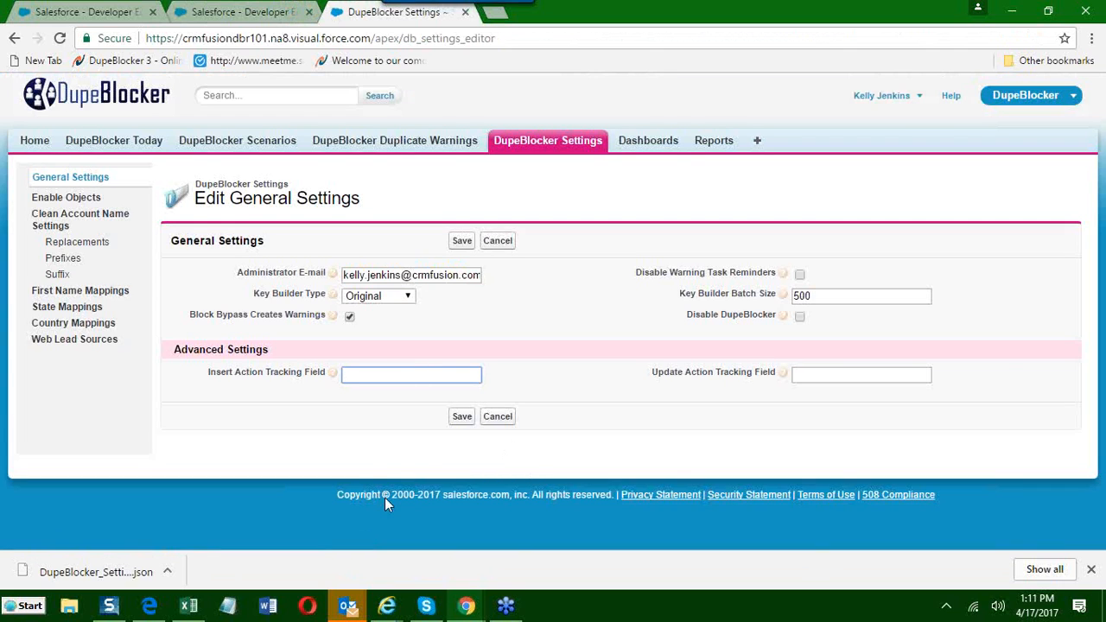
{"action": "left_click", "coordinate": [499, 417]}
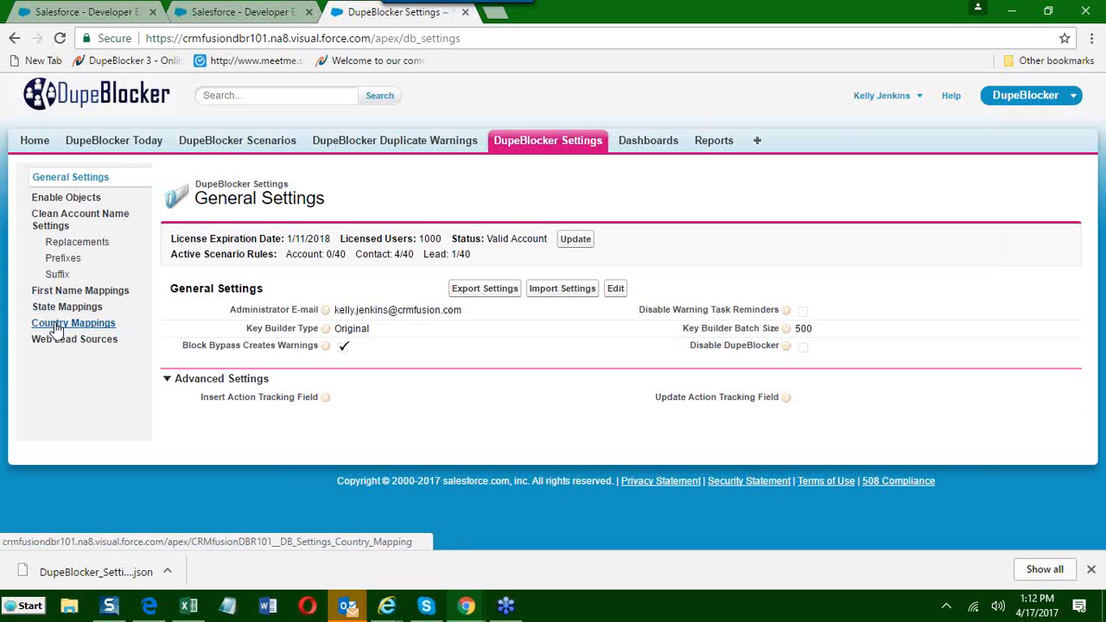
Open the State Mappings settings and search the state code mappings for ca.
{"action": "right_click", "coordinate": [41, 310]}
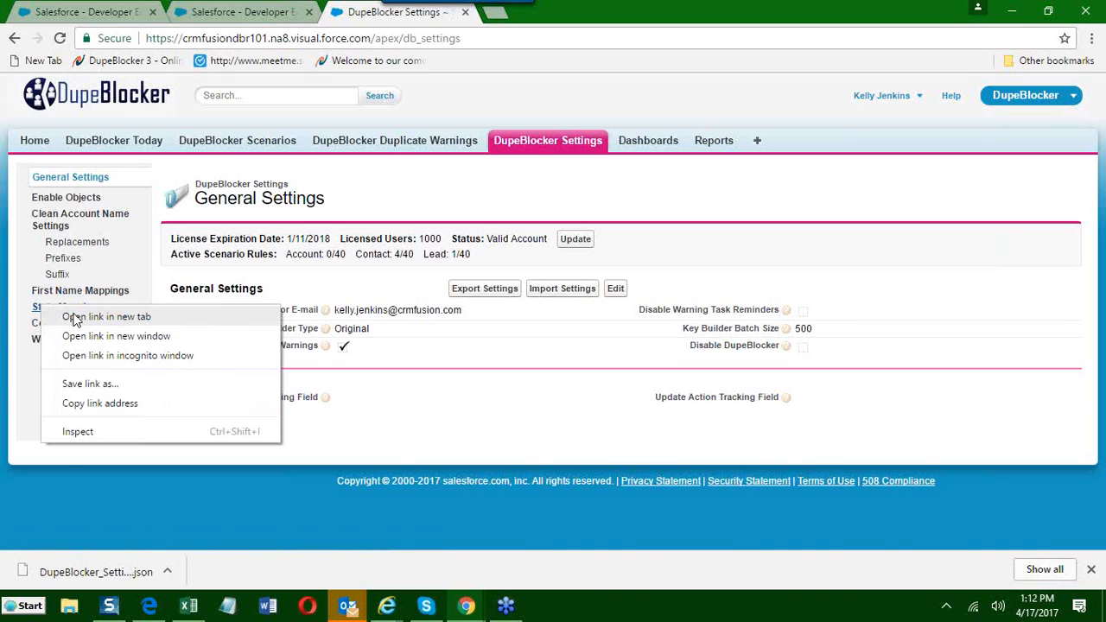
{"action": "left_click", "coordinate": [36, 309]}
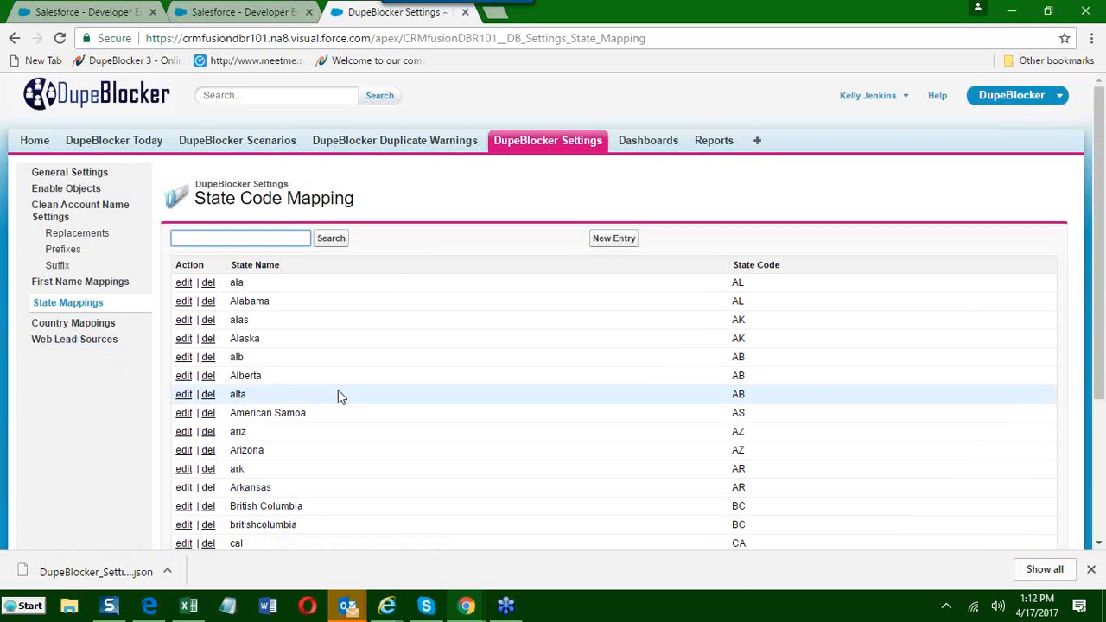
{"action": "scroll", "coordinate": [338, 395], "scroll_direction": "down", "scroll_amount": 1}
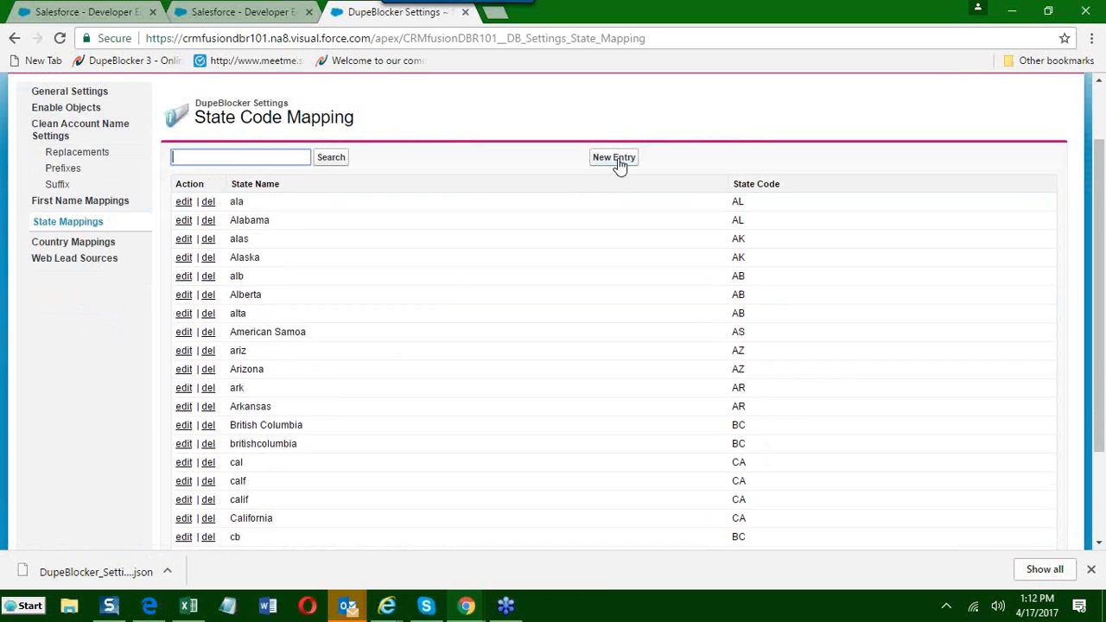
{"action": "type", "text": "ca"}
{"action": "key", "text": "Return"}
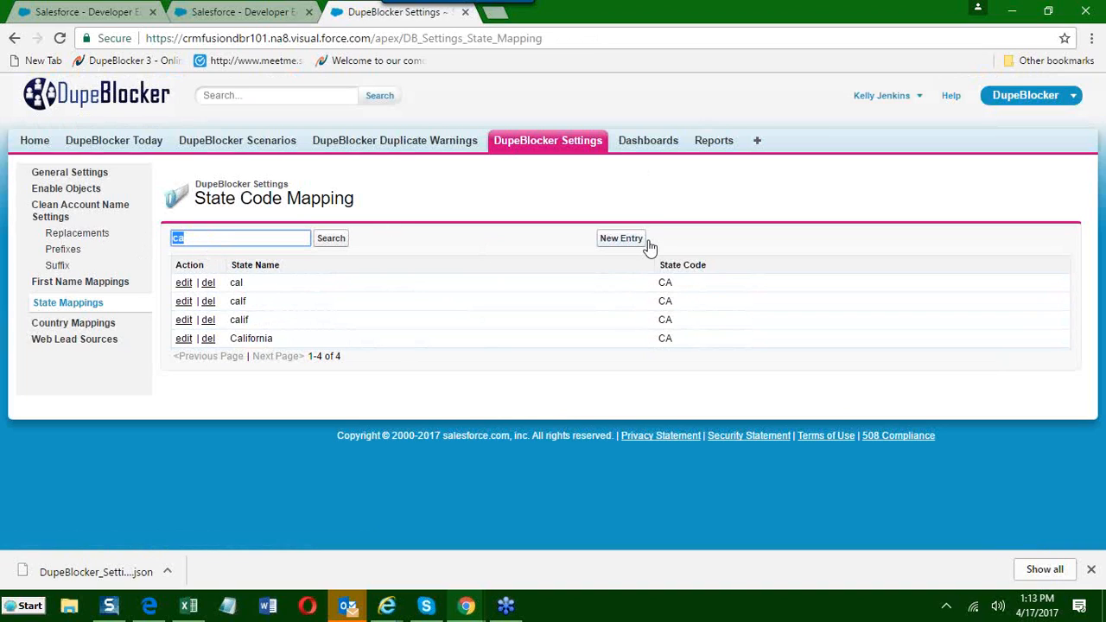
Search the state code mappings for ny.
{"action": "left_click_drag", "start_coordinate": [192, 241], "coordinate": [166, 238]}
{"action": "type", "text": "ny"}
{"action": "key", "text": "Return"}
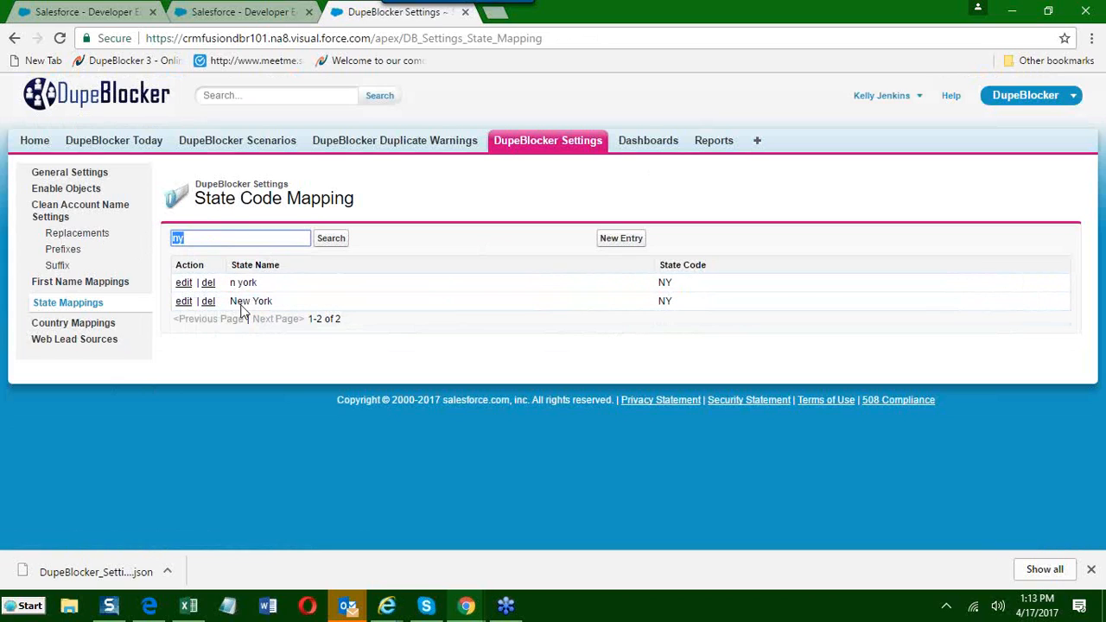
Add a state code mapping entry with state name Big Apple and state code NY, and save it.
{"action": "left_click", "coordinate": [609, 244]}
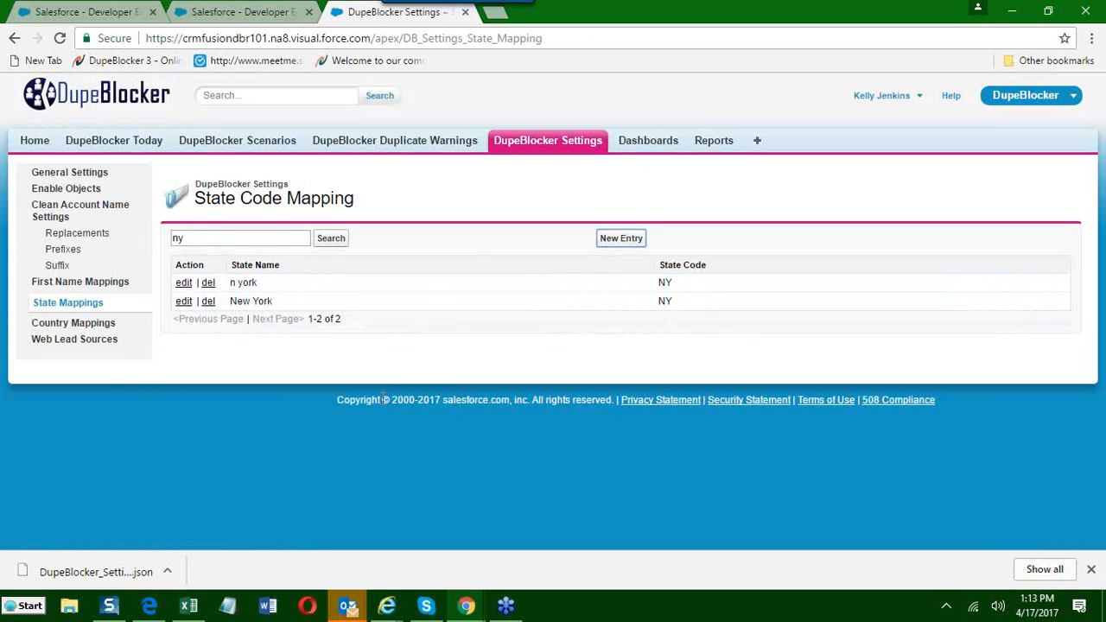
{"action": "left_click", "coordinate": [610, 239]}
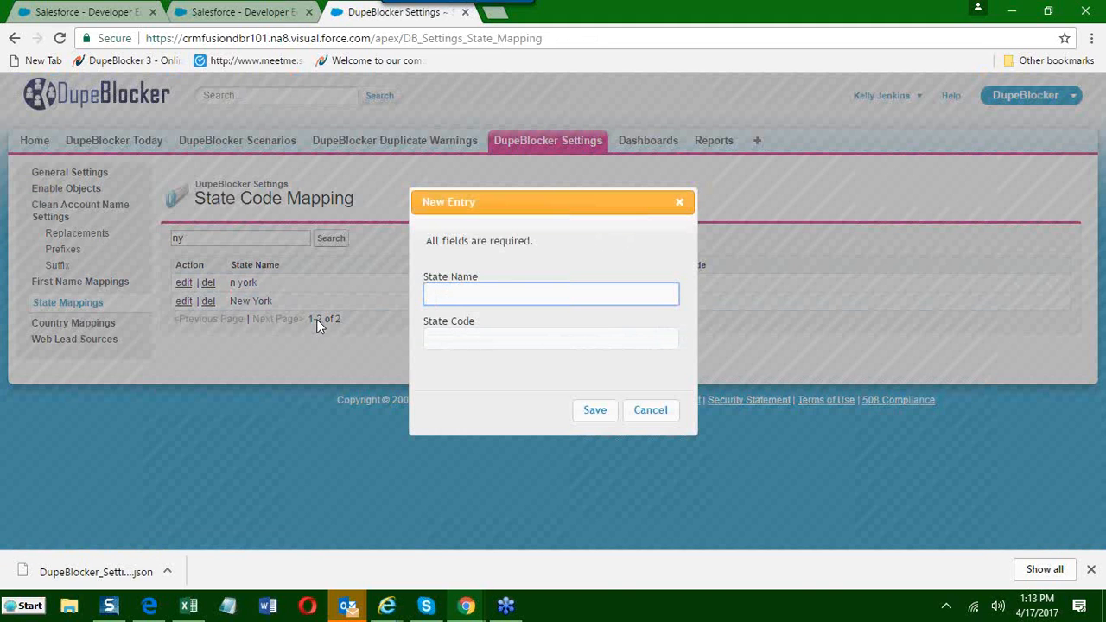
{"action": "type", "text": "Big Apple"}
{"action": "key", "text": "Tab"}
{"action": "type", "text": "Ny"}
{"action": "key", "text": "BackSpace"}
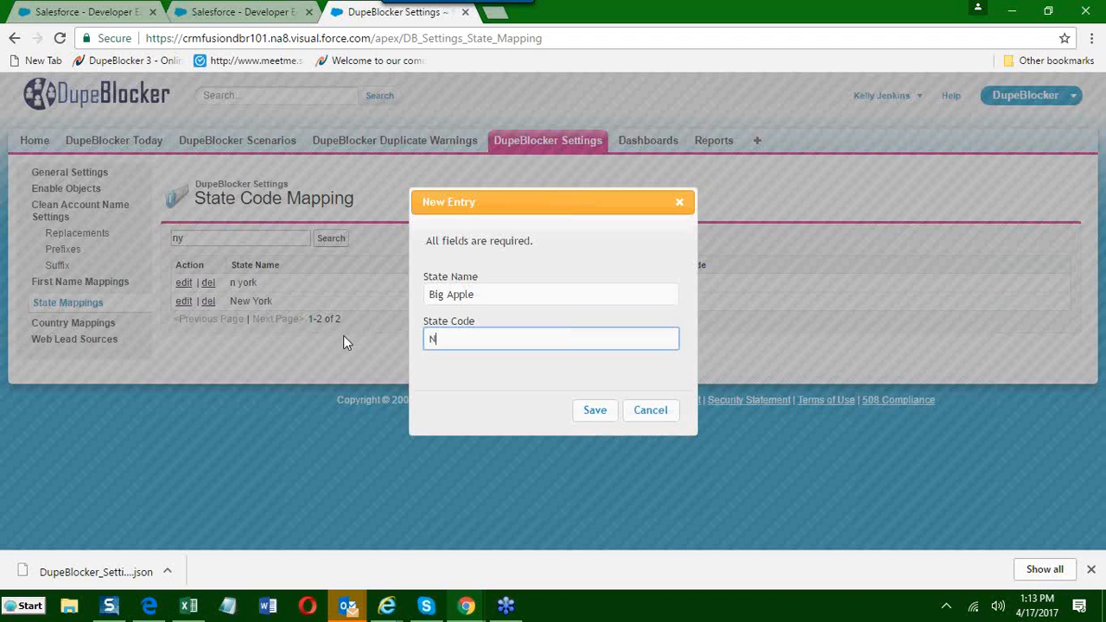
{"action": "type", "text": "Y"}
{"action": "left_click", "coordinate": [589, 416]}
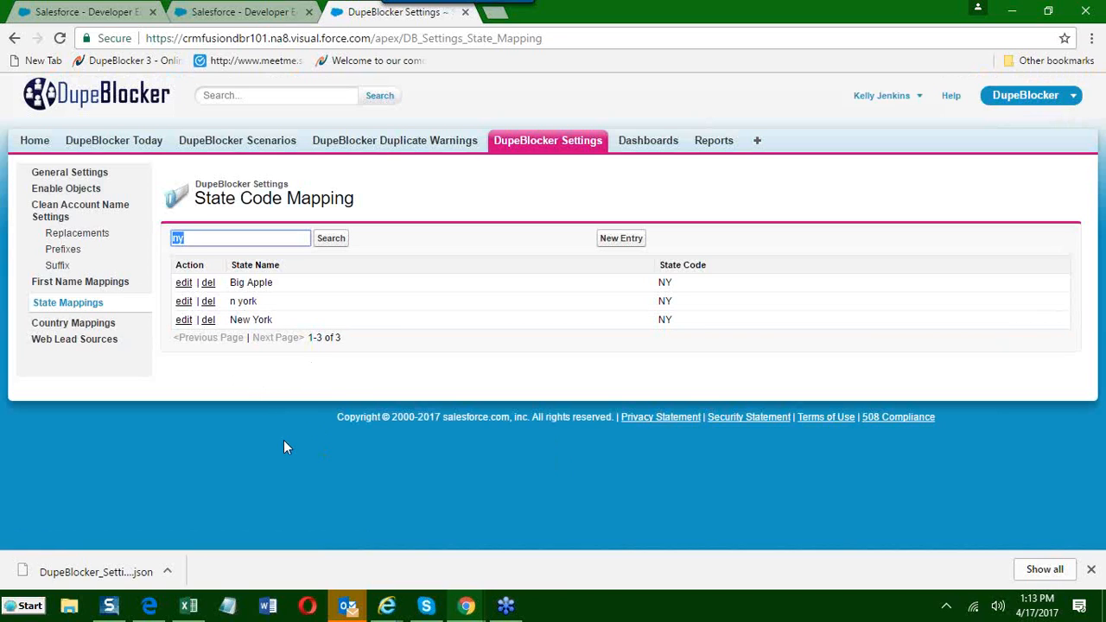
Open the Country Mappings settings and search the country code mappings for us.
{"action": "left_click", "coordinate": [80, 325]}
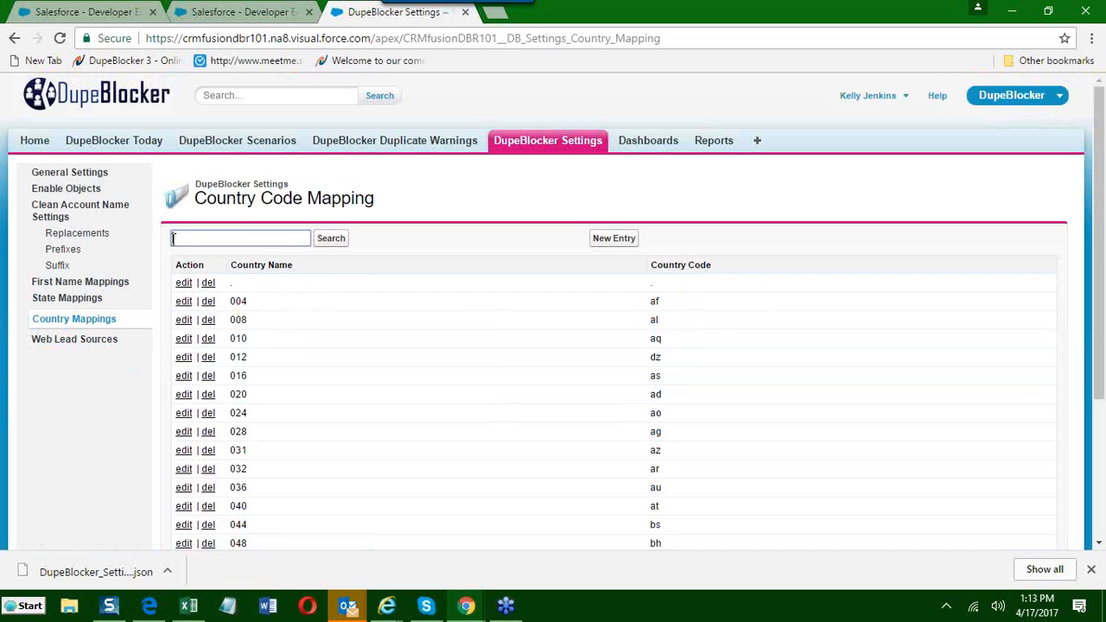
{"action": "type", "text": "us"}
{"action": "key", "text": "Return"}
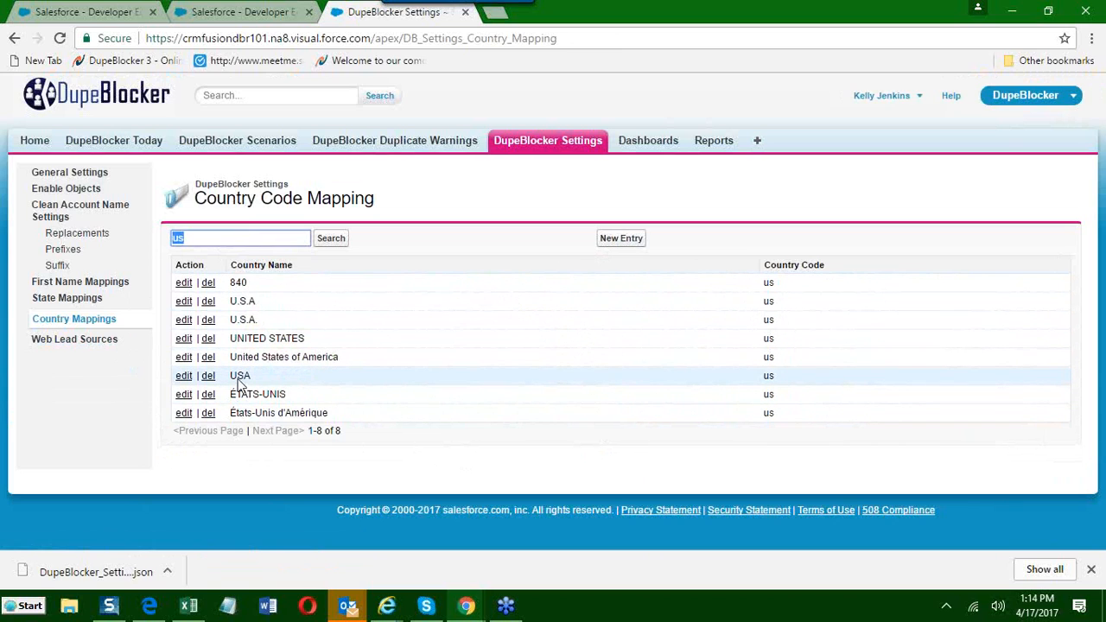
Add a country code mapping entry with country name US and country code USA, and save it.
{"action": "left_click_drag", "start_coordinate": [231, 381], "coordinate": [262, 377]}
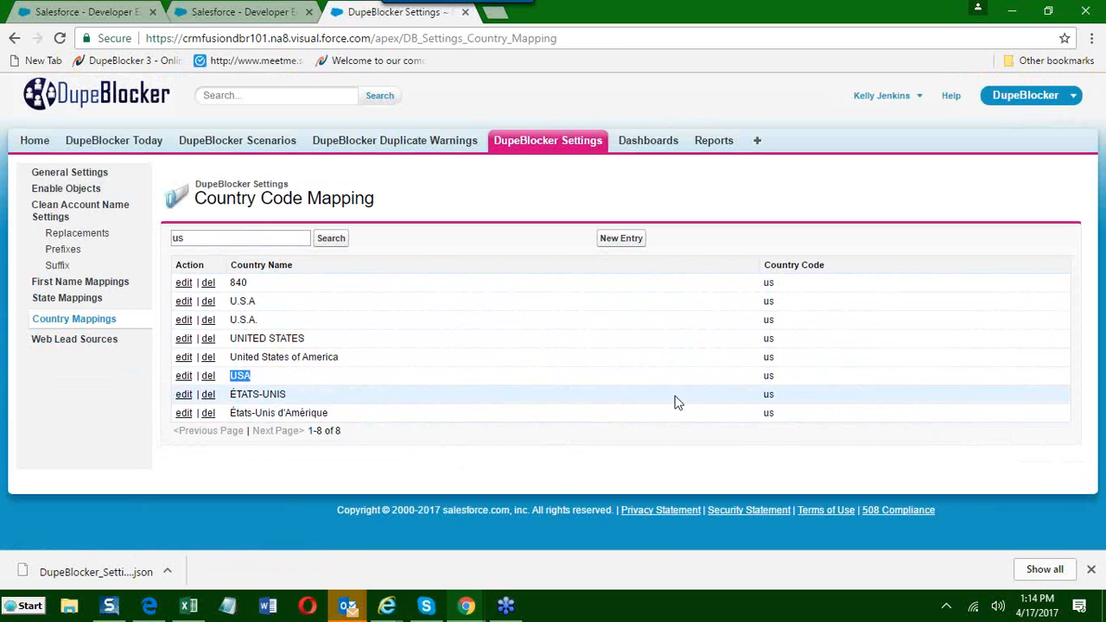
{"action": "left_click_drag", "start_coordinate": [776, 372], "coordinate": [758, 377]}
{"action": "left_click", "coordinate": [785, 374]}
{"action": "left_click", "coordinate": [614, 242]}
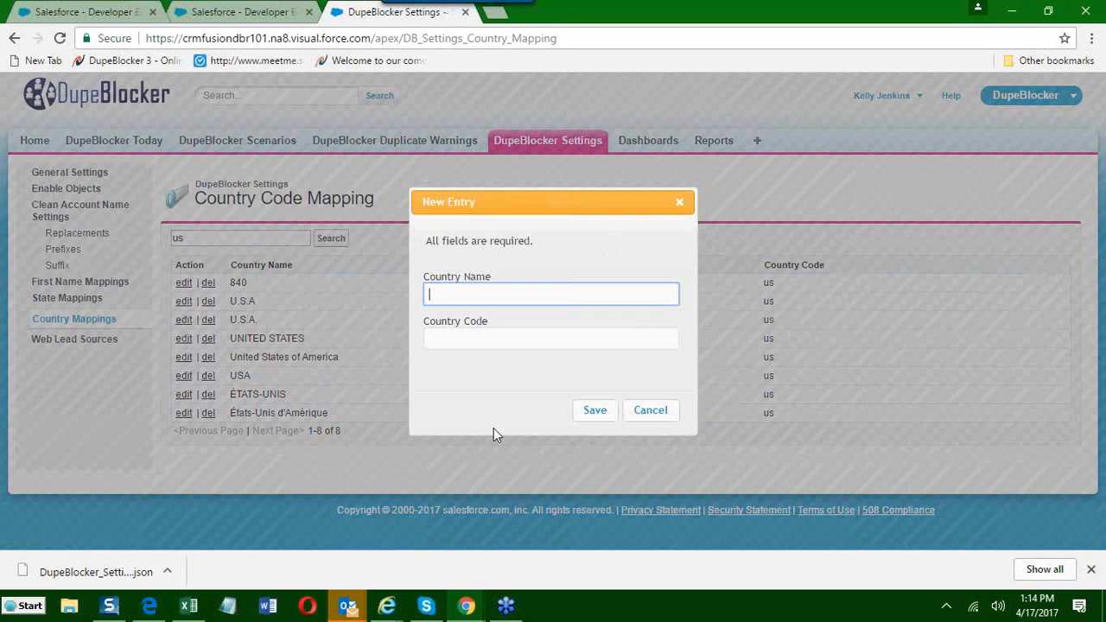
{"action": "left_click", "coordinate": [452, 339]}
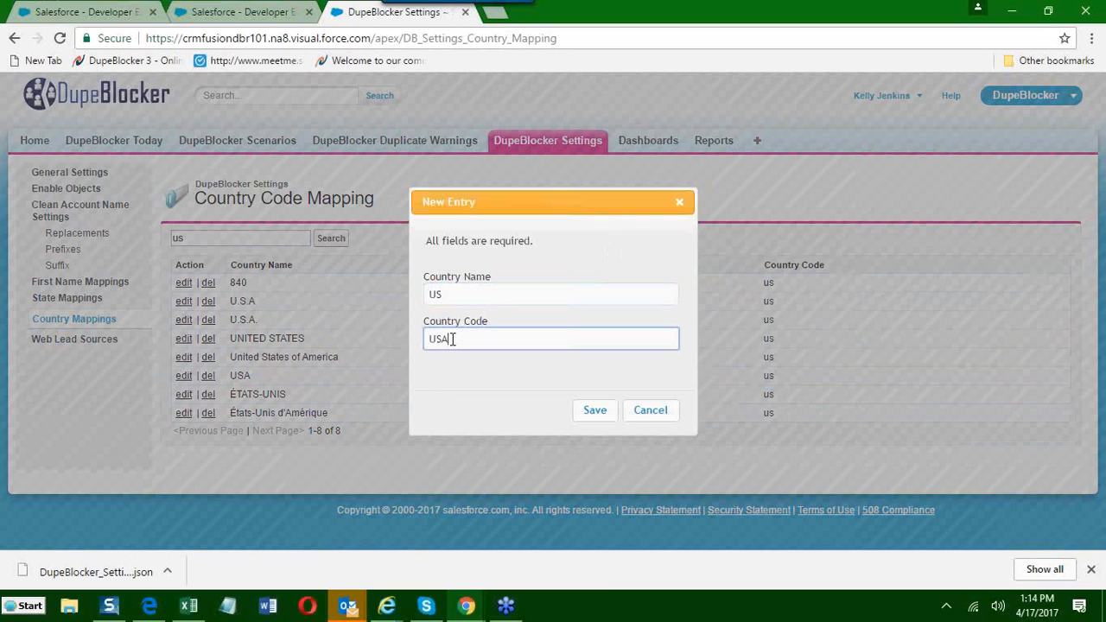
{"action": "left_click", "coordinate": [589, 415]}
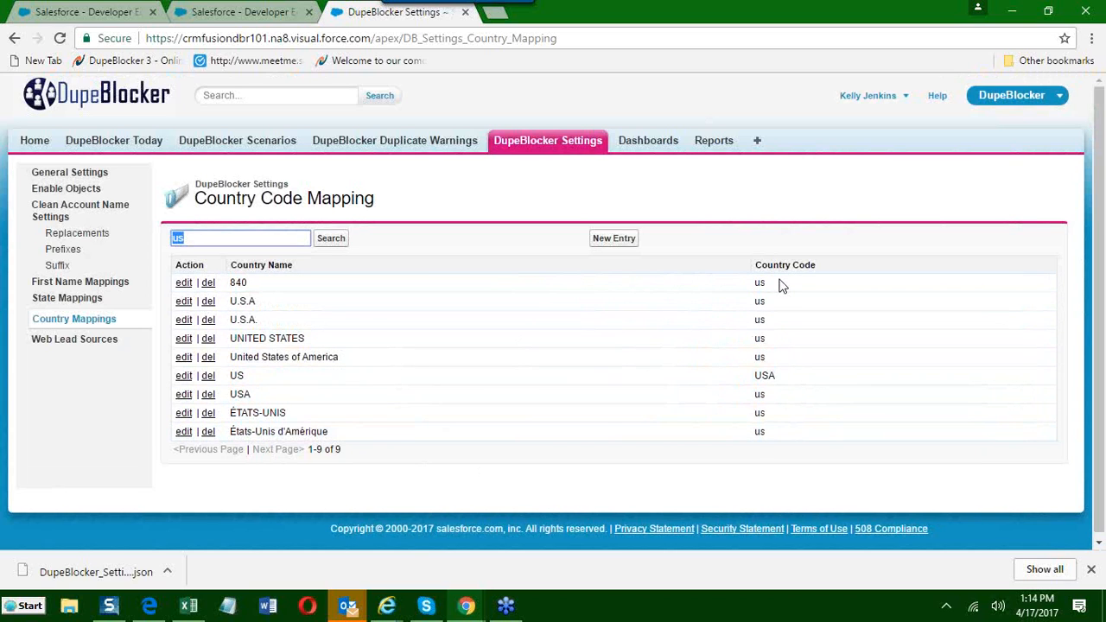
Delete the country code mapping entry that maps US to USA and confirm the deletion.
{"action": "left_click", "coordinate": [207, 378]}
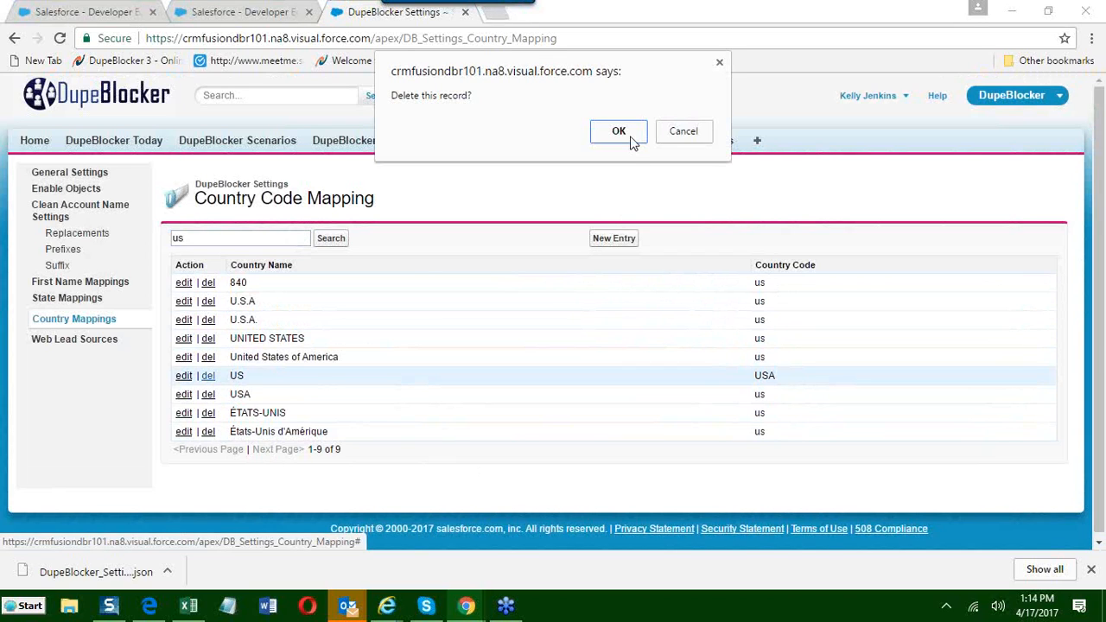
{"action": "left_click", "coordinate": [630, 138]}
{"action": "left_click", "coordinate": [619, 132]}
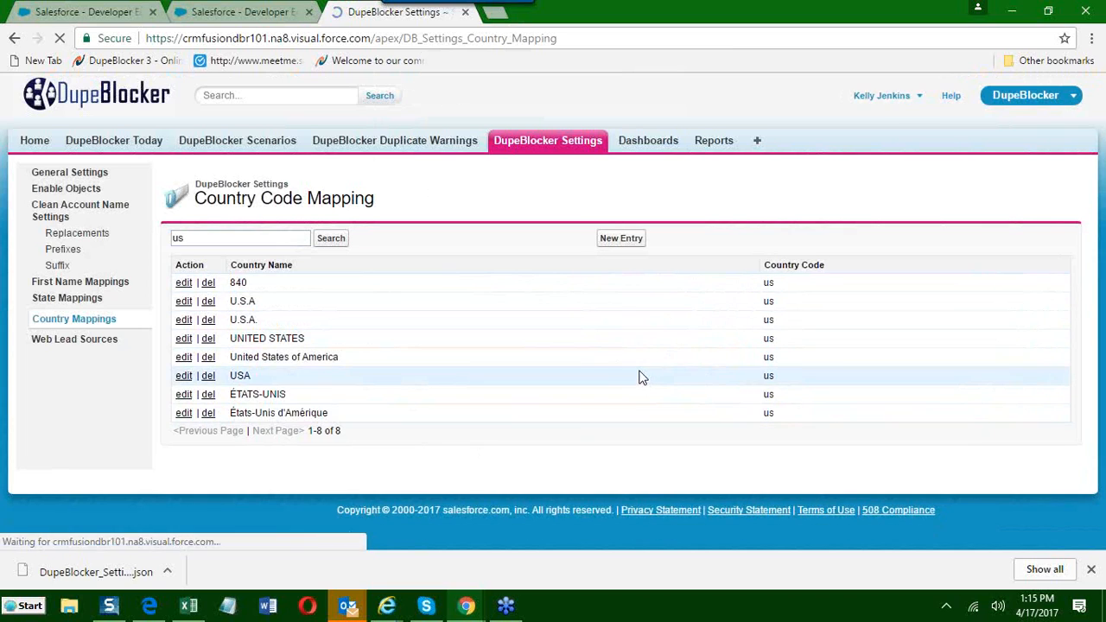
Open the DupeBlocker Dashboard and look over its charts and tables.
{"action": "left_click", "coordinate": [535, 167]}
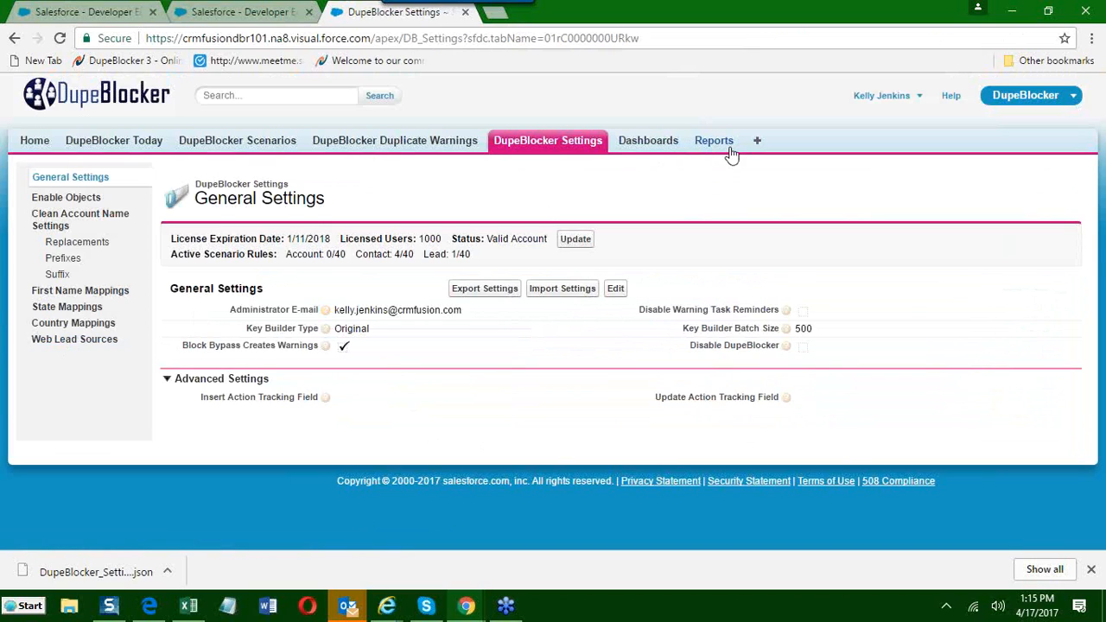
{"action": "left_click", "coordinate": [640, 147]}
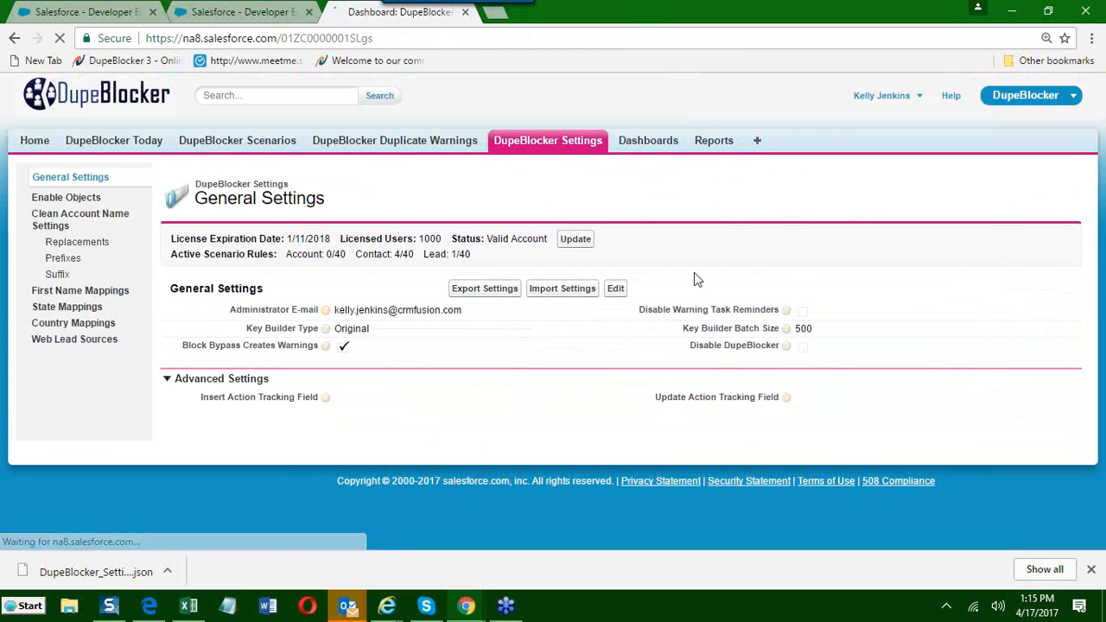
{"action": "scroll", "coordinate": [442, 333], "scroll_direction": "down", "scroll_amount": 1}
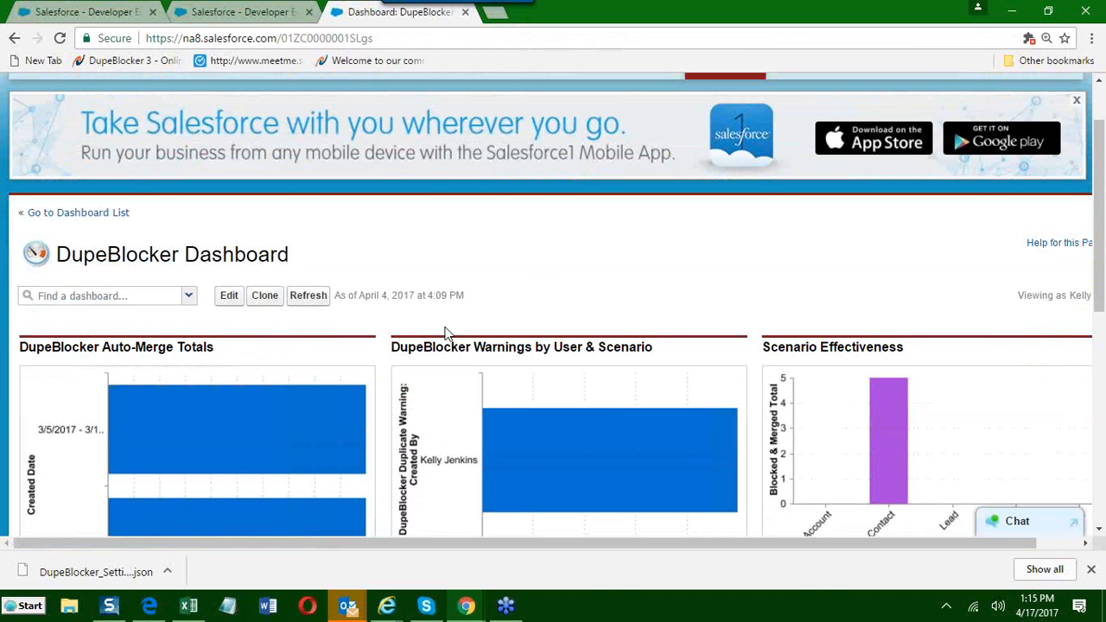
{"action": "scroll", "coordinate": [446, 334], "scroll_direction": "down", "scroll_amount": 3}
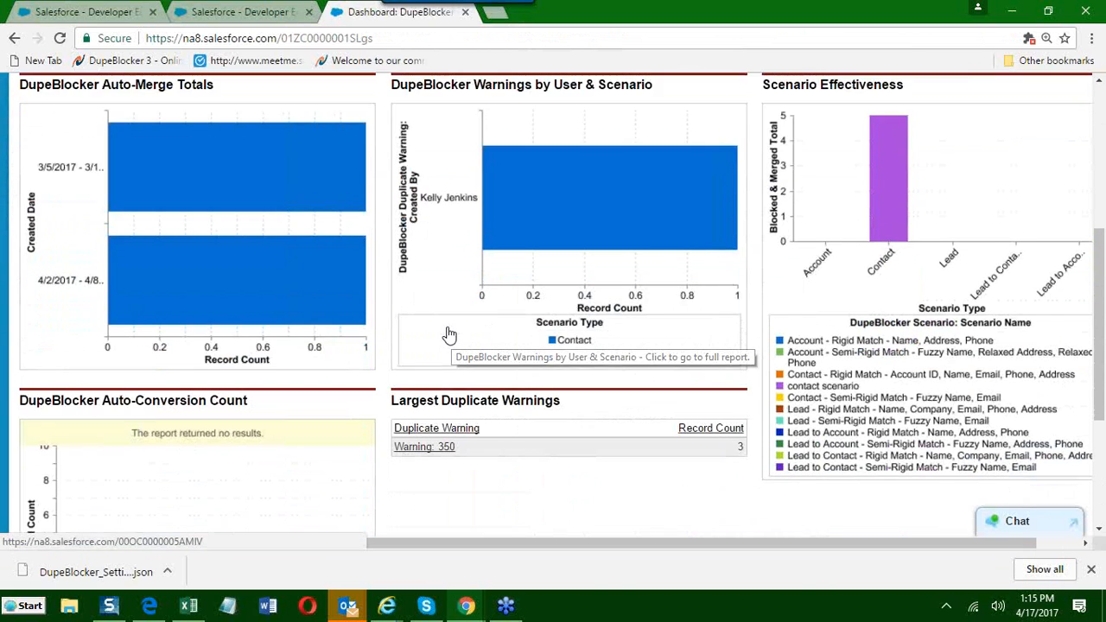
{"action": "scroll", "coordinate": [447, 334], "scroll_direction": "down", "scroll_amount": 2}
{"action": "scroll", "coordinate": [449, 332], "scroll_direction": "up", "scroll_amount": 5}
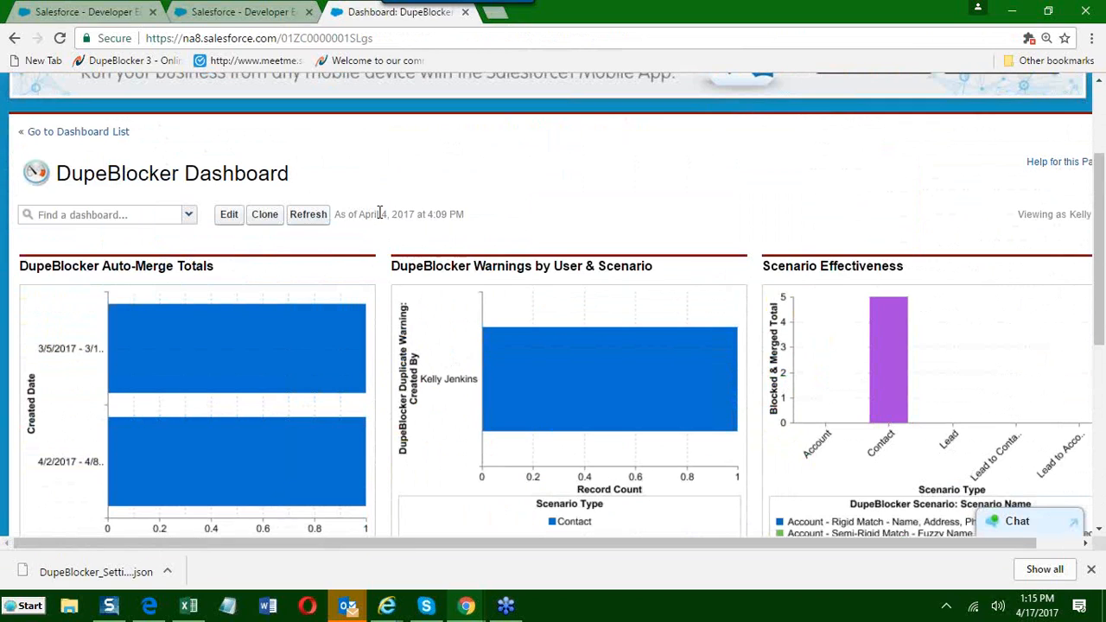
Check the DupeBlocker Dashboard's as-of date and refresh its data.
{"action": "left_click_drag", "start_coordinate": [359, 214], "coordinate": [444, 212]}
{"action": "left_click", "coordinate": [307, 215]}
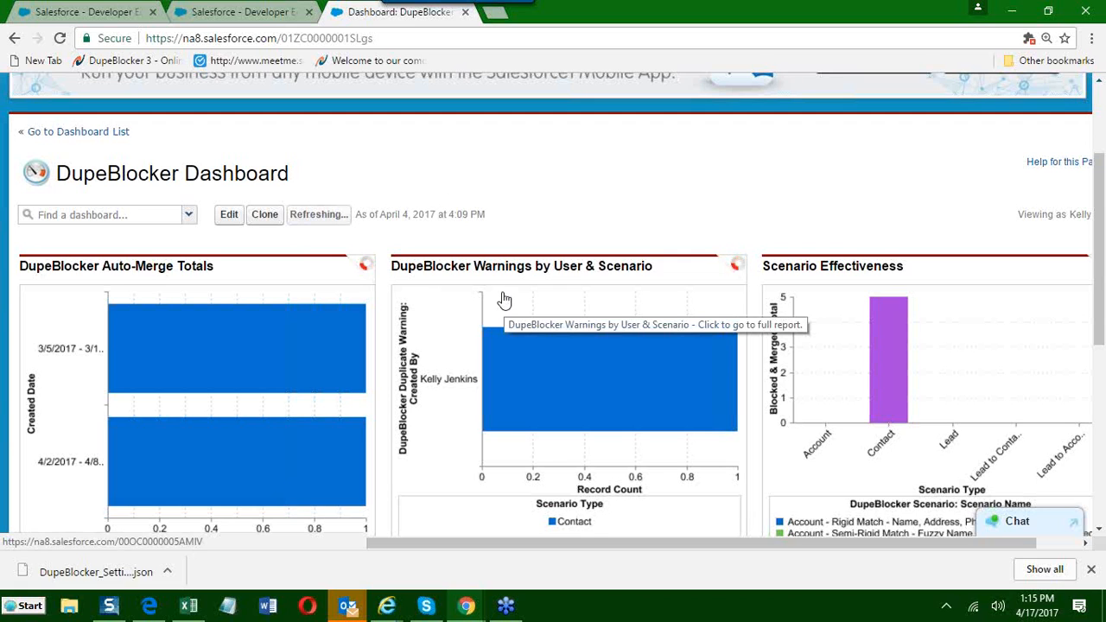
{"action": "scroll", "coordinate": [398, 282], "scroll_direction": "down", "scroll_amount": 1}
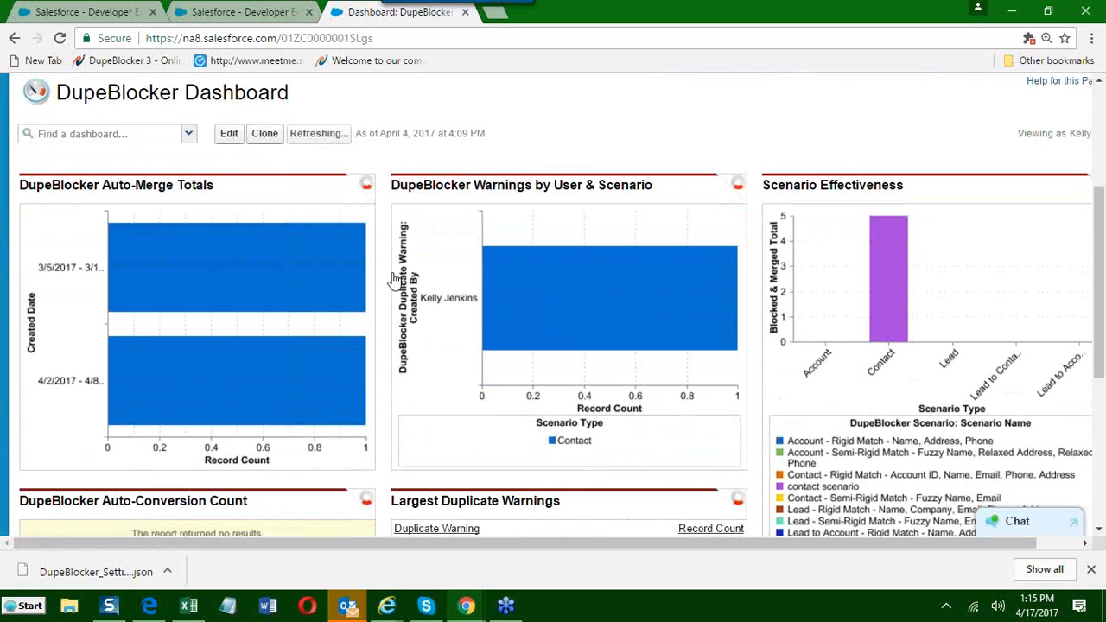
Examine the Auto-Merge Totals and Warnings by User & Scenario charts on the dashboard.
{"action": "right_click", "coordinate": [87, 211]}
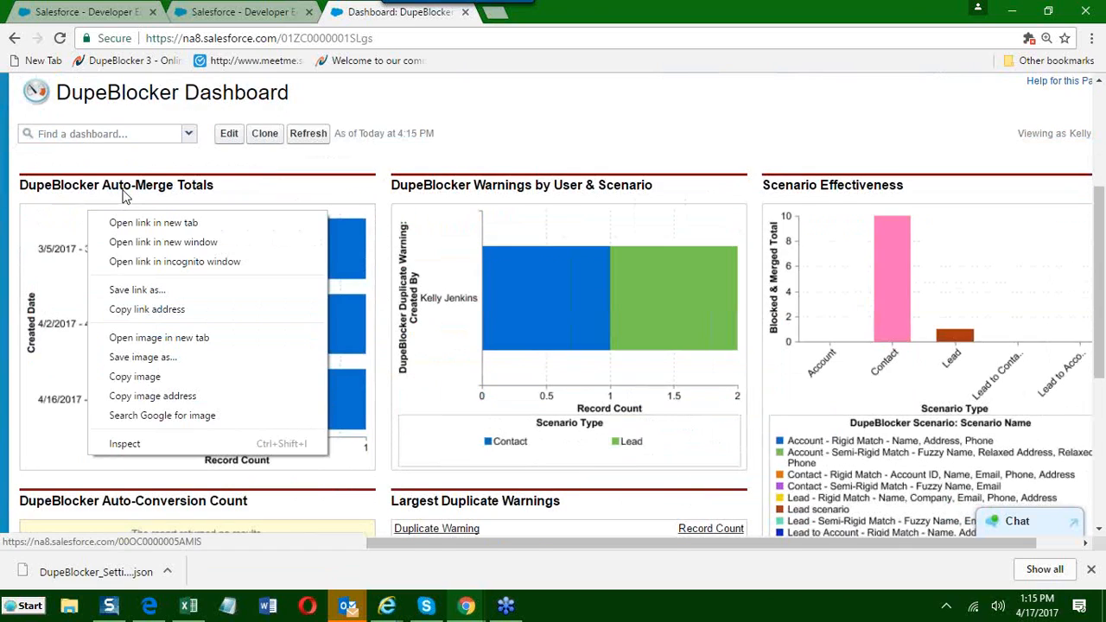
{"action": "left_click", "coordinate": [240, 198]}
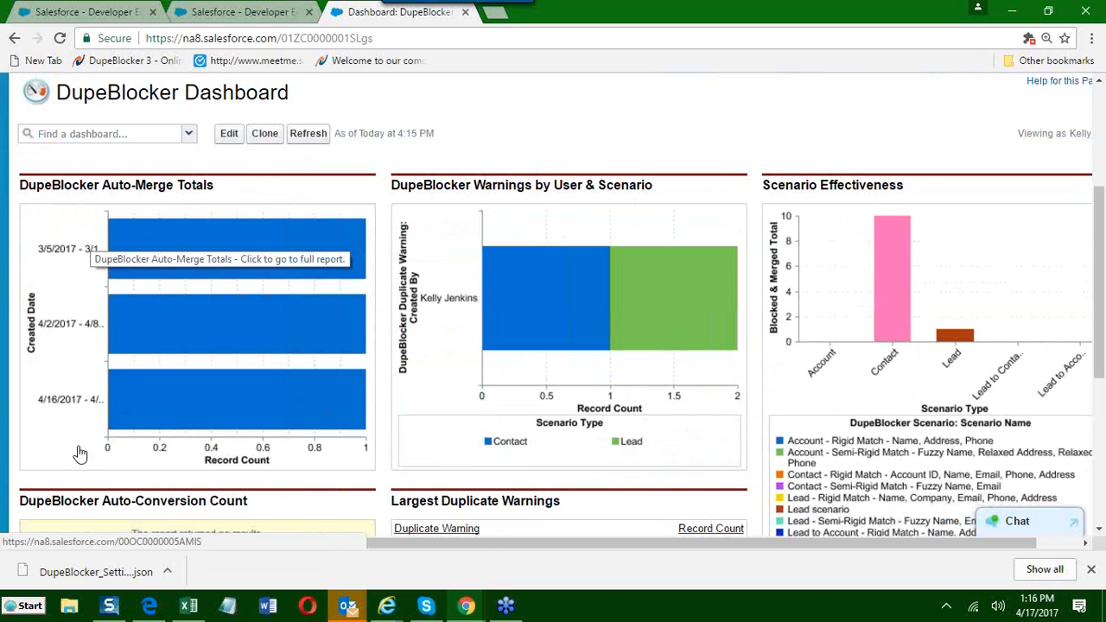
{"action": "left_click_drag", "start_coordinate": [406, 185], "coordinate": [648, 187]}
{"action": "left_click", "coordinate": [666, 206]}
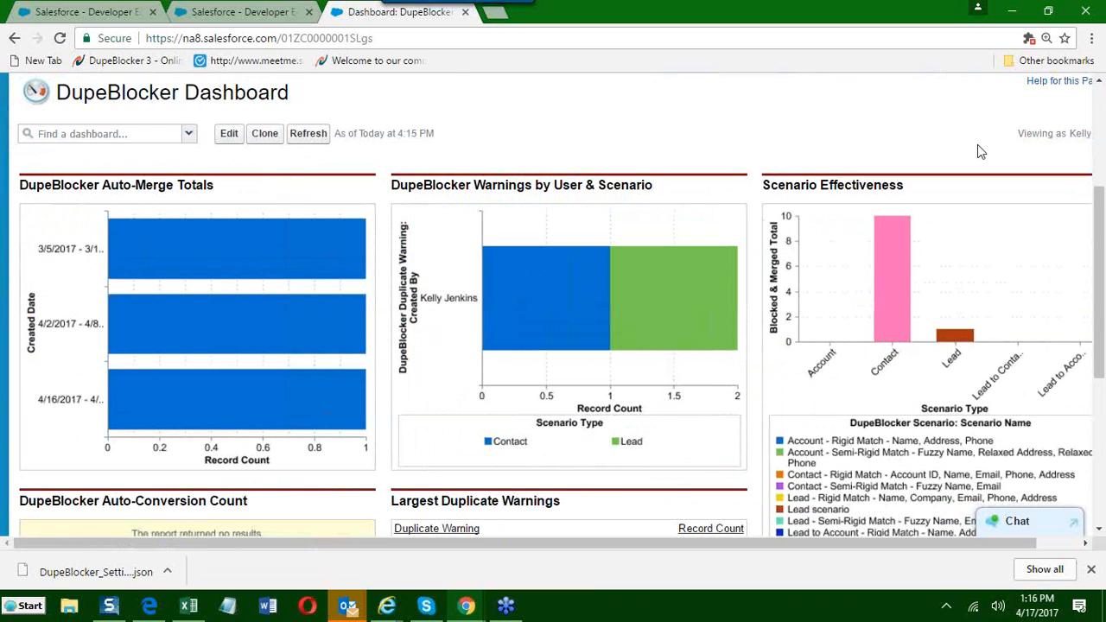
Open the full report behind the Scenario Effectiveness chart, and return to the dashboard.
{"action": "left_click_drag", "start_coordinate": [763, 185], "coordinate": [900, 190]}
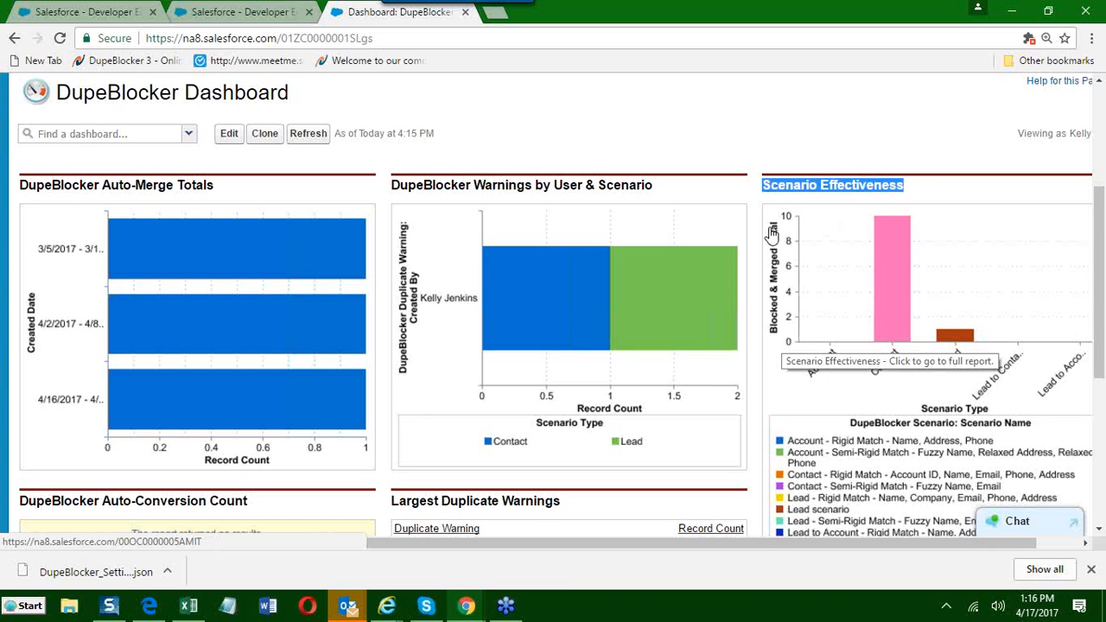
{"action": "left_click", "coordinate": [839, 393]}
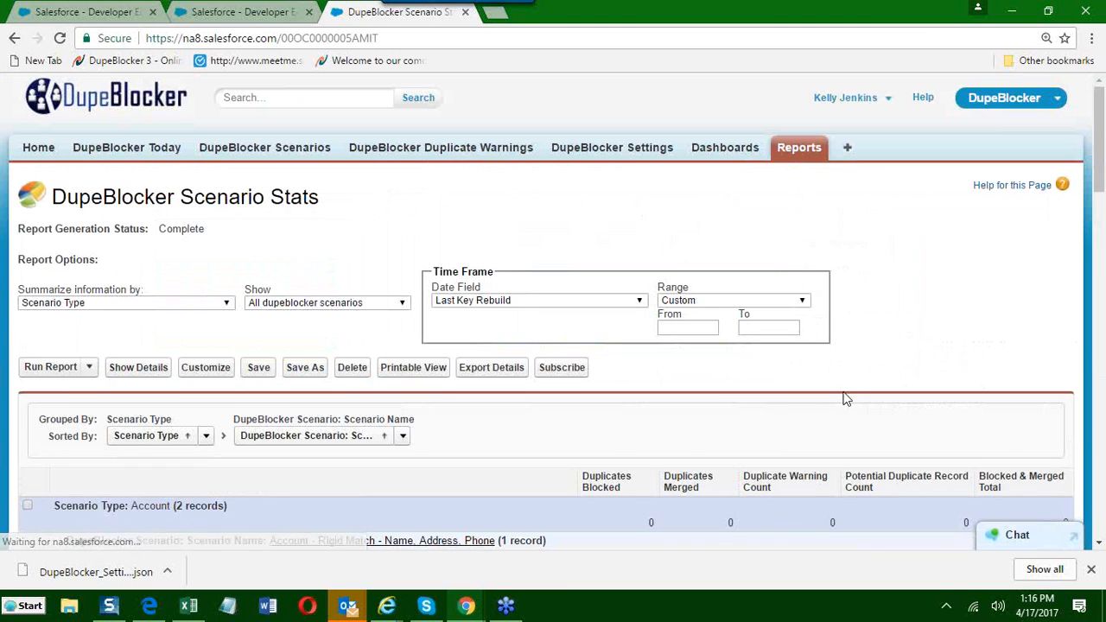
{"action": "left_click", "coordinate": [14, 38]}
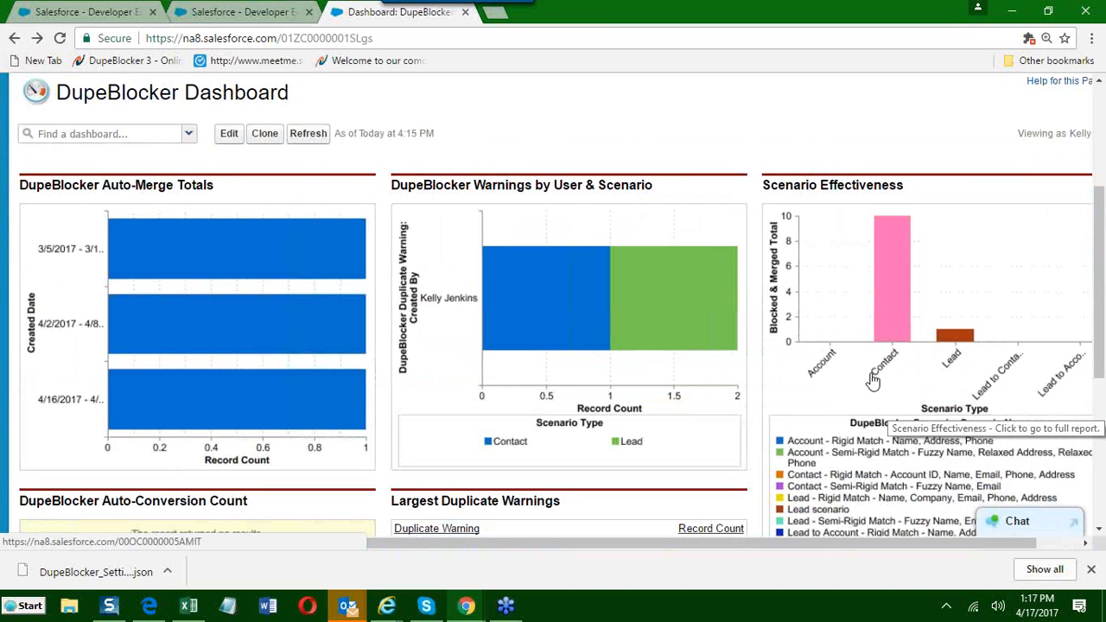
Examine the Largest Duplicate Warnings table on the dashboard and return to the top of the page.
{"action": "scroll", "coordinate": [858, 427], "scroll_direction": "down", "scroll_amount": 3}
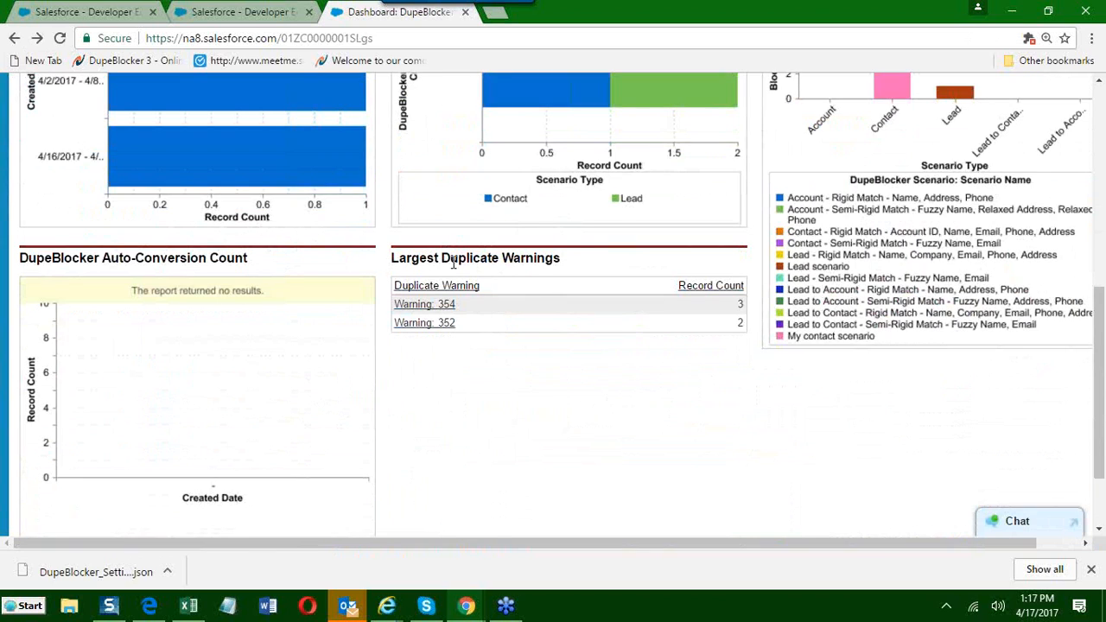
{"action": "left_click_drag", "start_coordinate": [399, 258], "coordinate": [565, 269]}
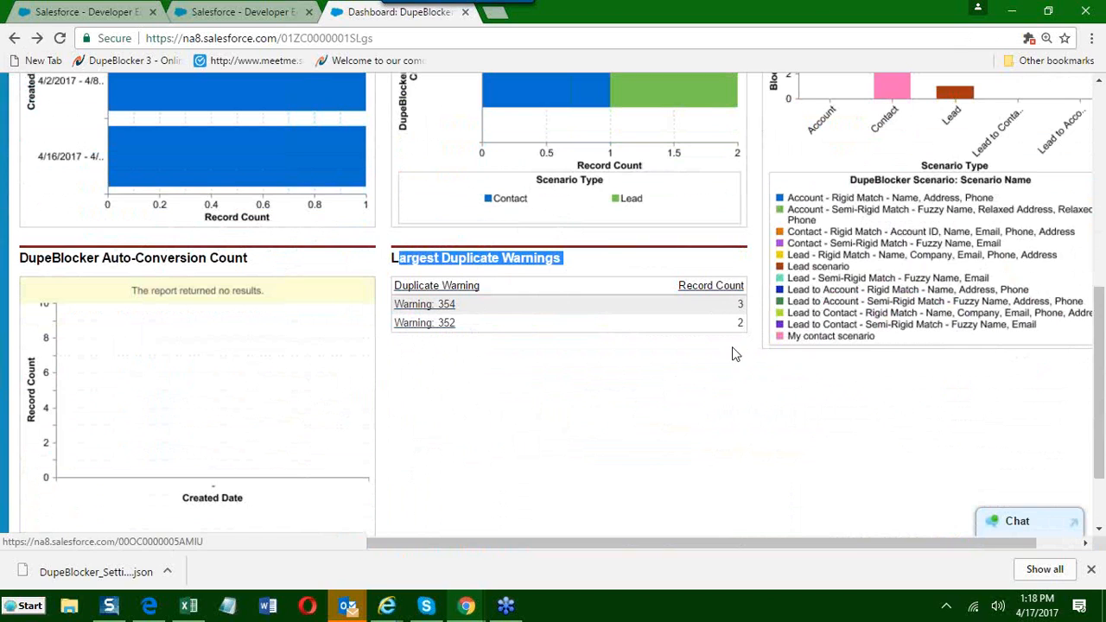
{"action": "scroll", "coordinate": [705, 421], "scroll_direction": "up", "scroll_amount": 4}
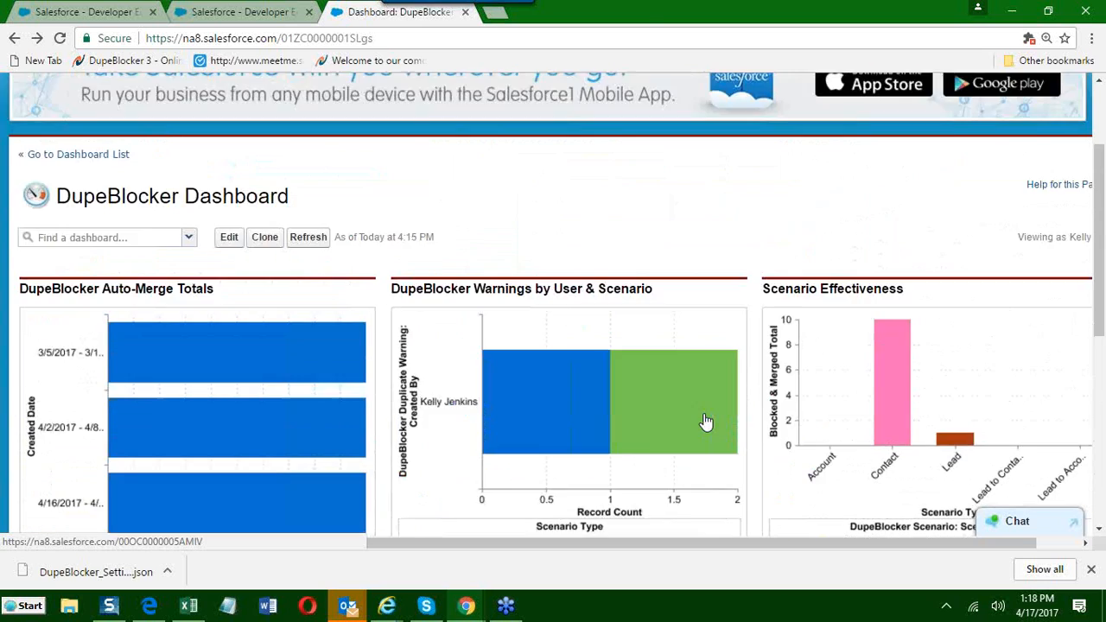
{"action": "scroll", "coordinate": [704, 419], "scroll_direction": "up", "scroll_amount": 2}
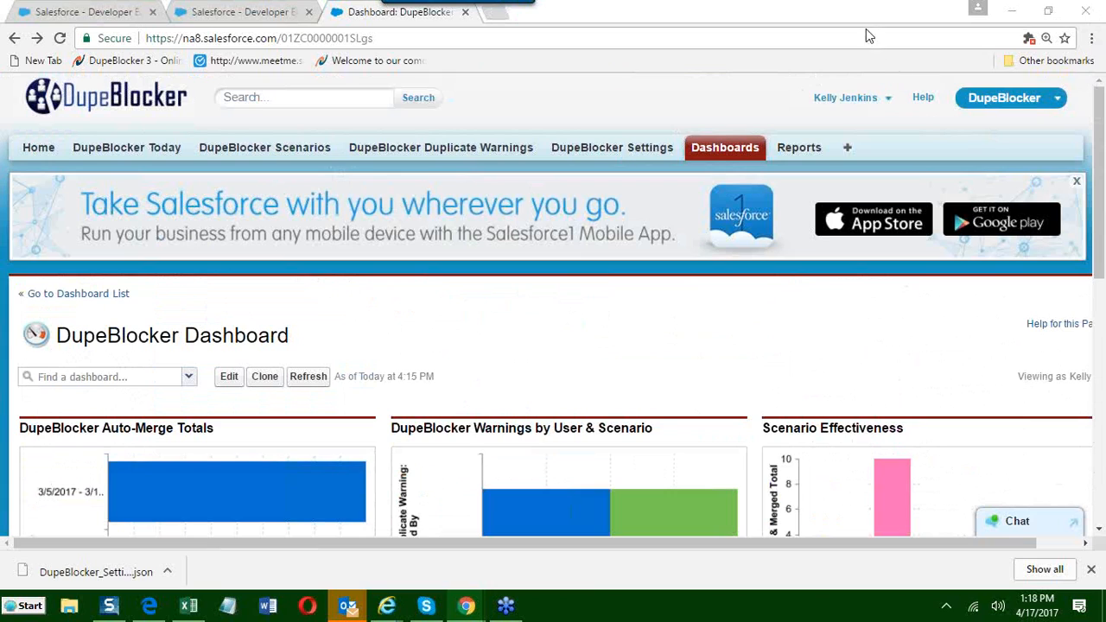
{"action": "left_click", "coordinate": [794, 241]}
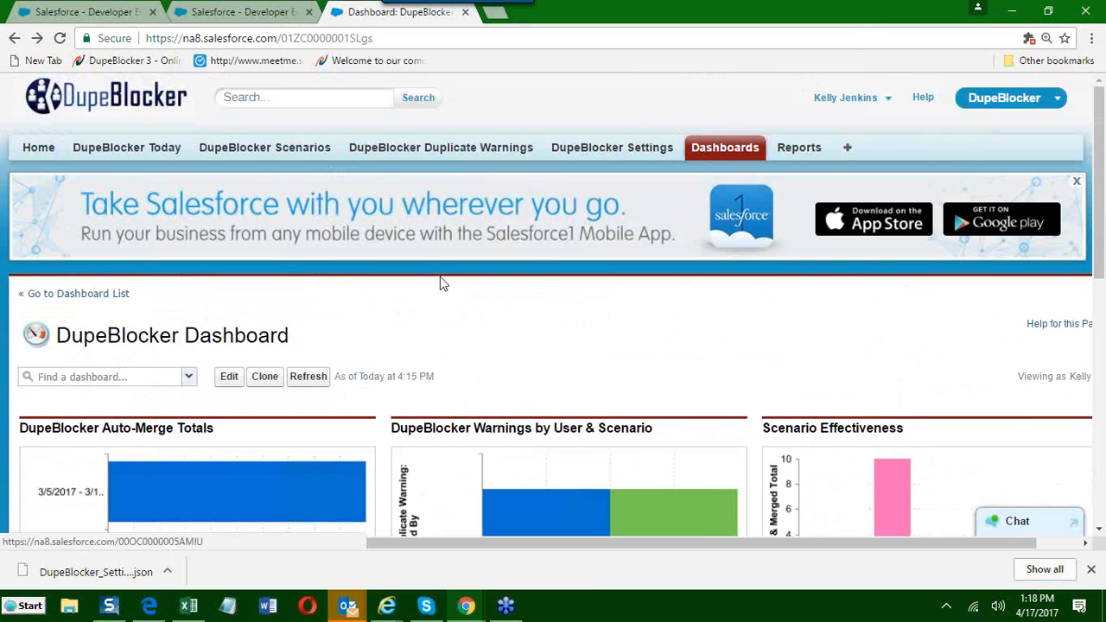
Open the Lead scenario from the DupeBlocker scenarios list and examine its insert action, statistics, rules and duplicate warnings.
{"action": "left_click", "coordinate": [619, 153]}
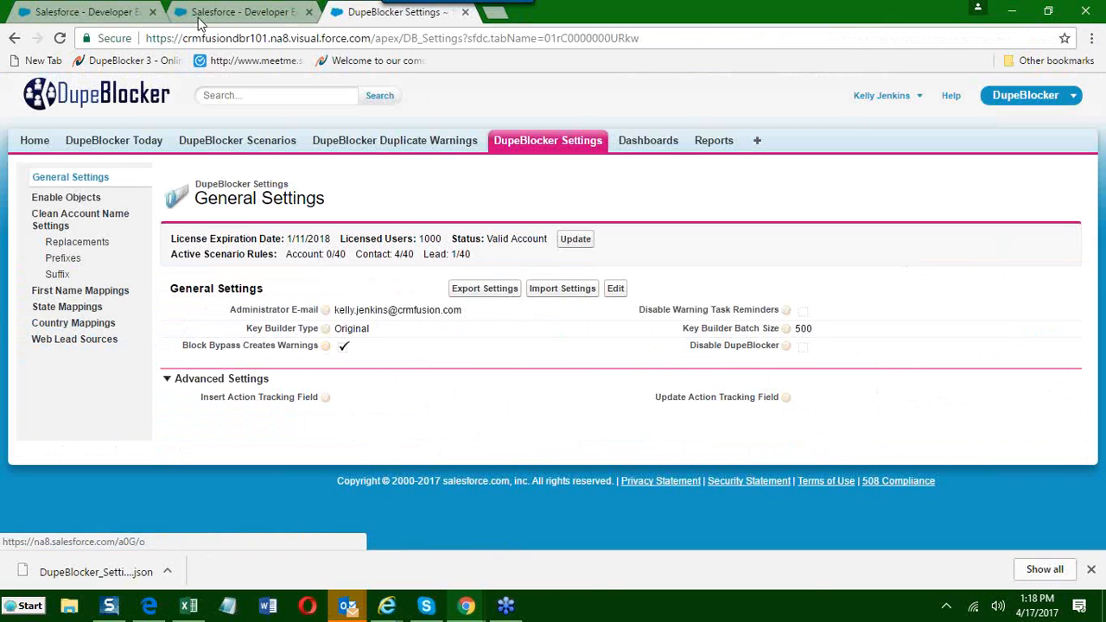
{"action": "left_click", "coordinate": [226, 141]}
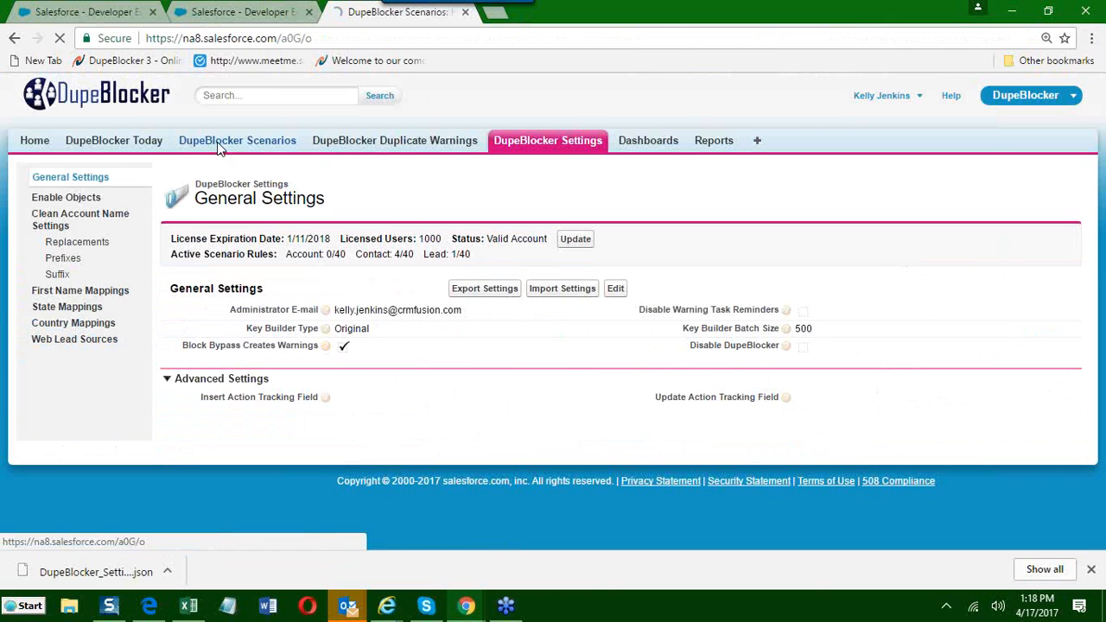
{"action": "scroll", "coordinate": [192, 291], "scroll_direction": "down", "scroll_amount": 1}
{"action": "scroll", "coordinate": [191, 290], "scroll_direction": "down", "scroll_amount": 1}
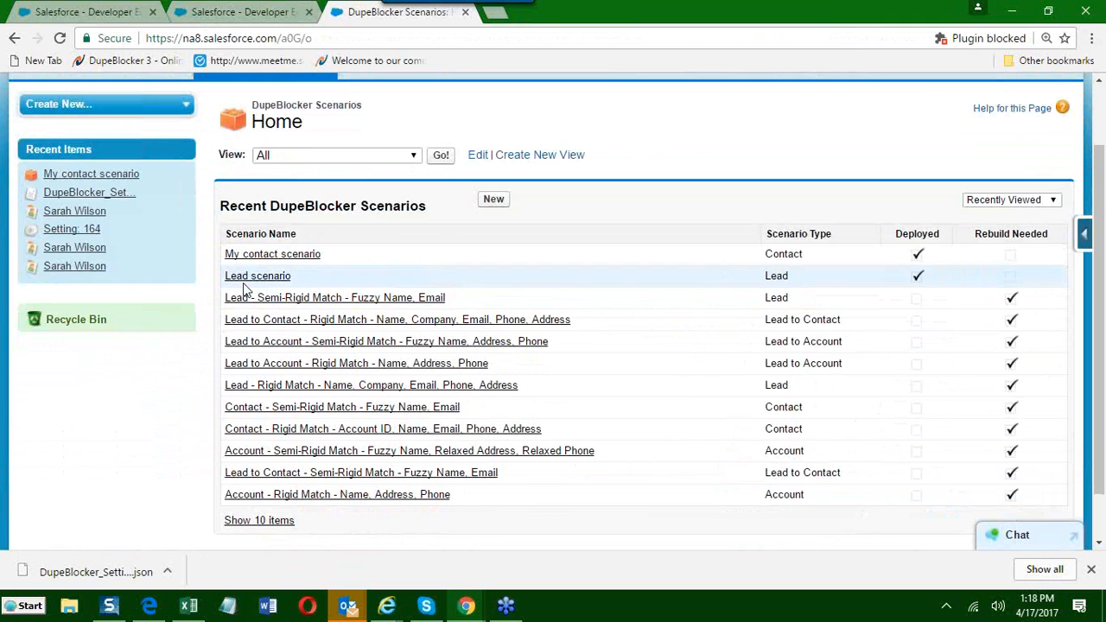
{"action": "left_click", "coordinate": [246, 300]}
{"action": "scroll", "coordinate": [245, 299], "scroll_direction": "down", "scroll_amount": 2}
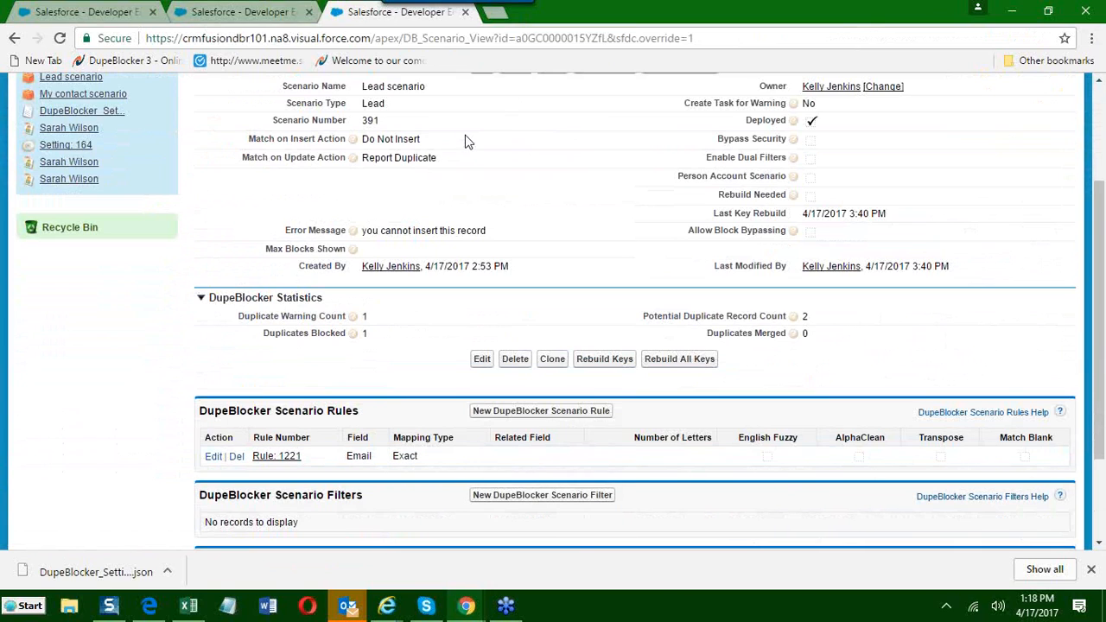
{"action": "left_click_drag", "start_coordinate": [454, 141], "coordinate": [360, 145]}
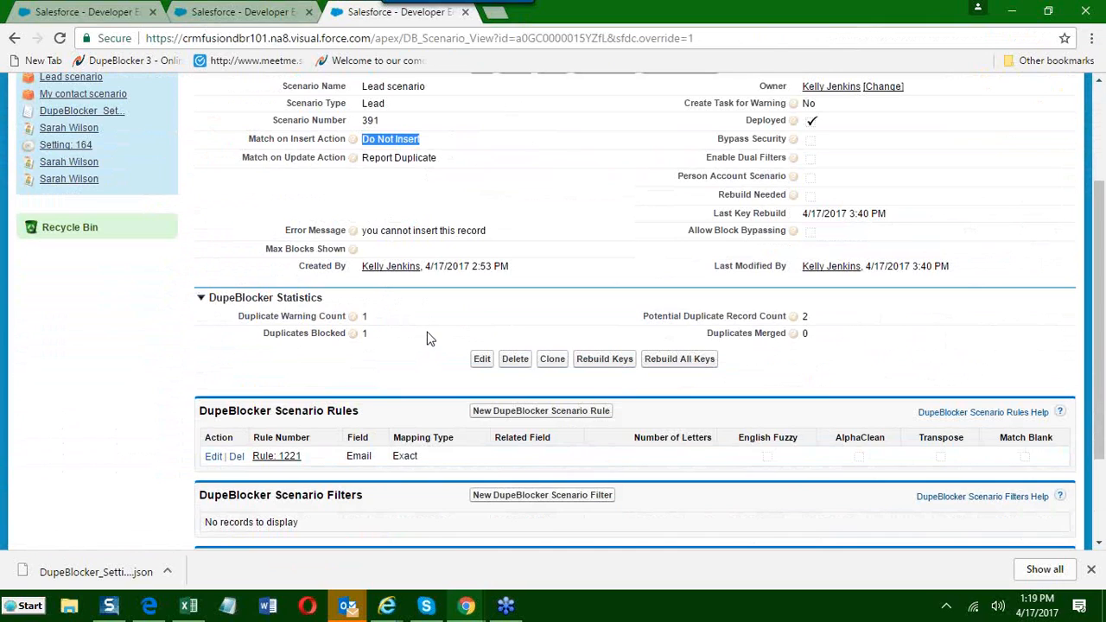
{"action": "scroll", "coordinate": [372, 359], "scroll_direction": "down", "scroll_amount": 1}
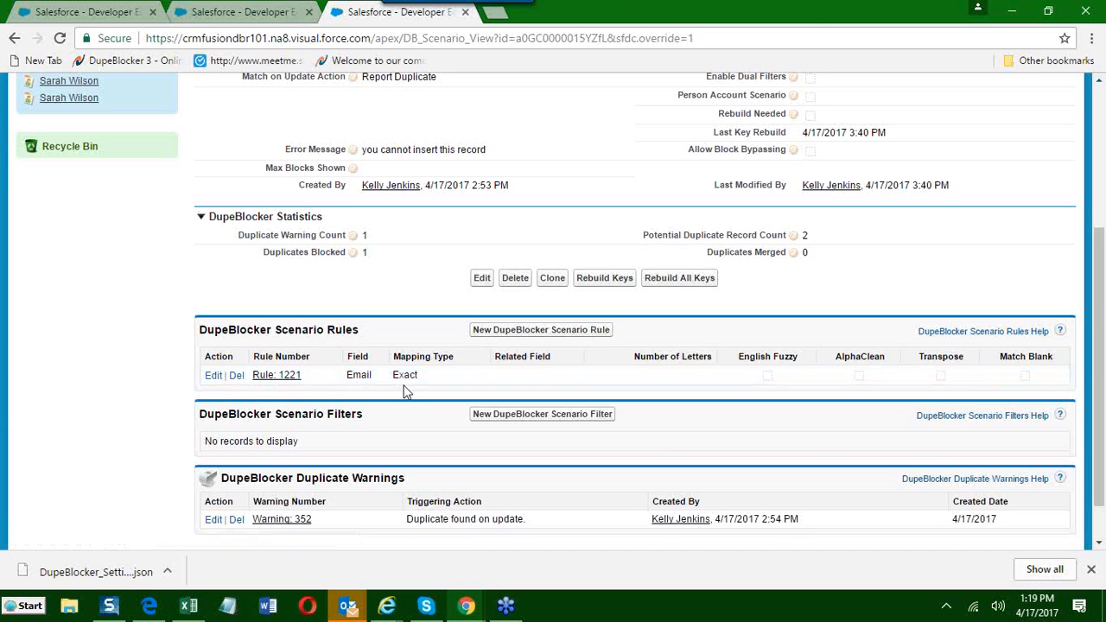
Open the Web Lead Sources settings, view the blank form for a new lead source entry, and cancel it.
{"action": "left_click", "coordinate": [259, 12]}
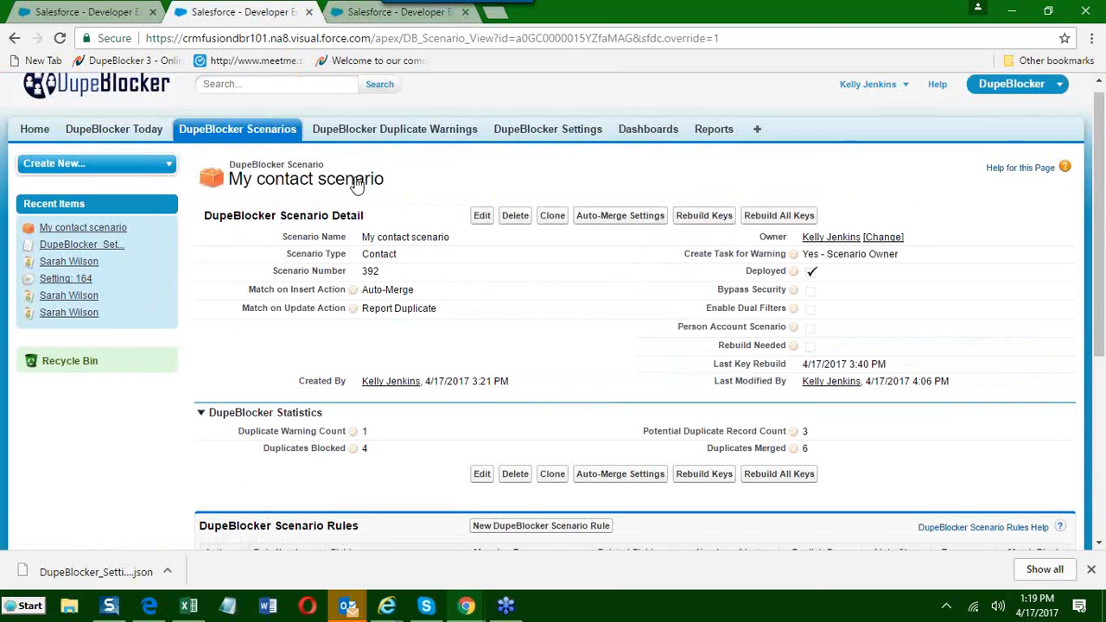
{"action": "left_click", "coordinate": [536, 136]}
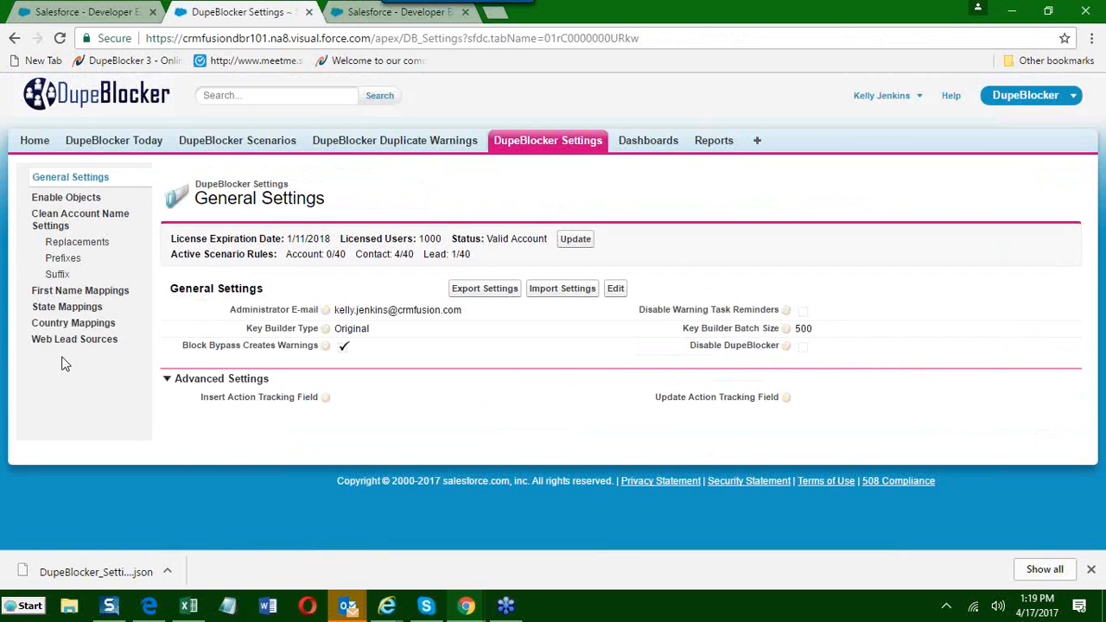
{"action": "left_click", "coordinate": [77, 342]}
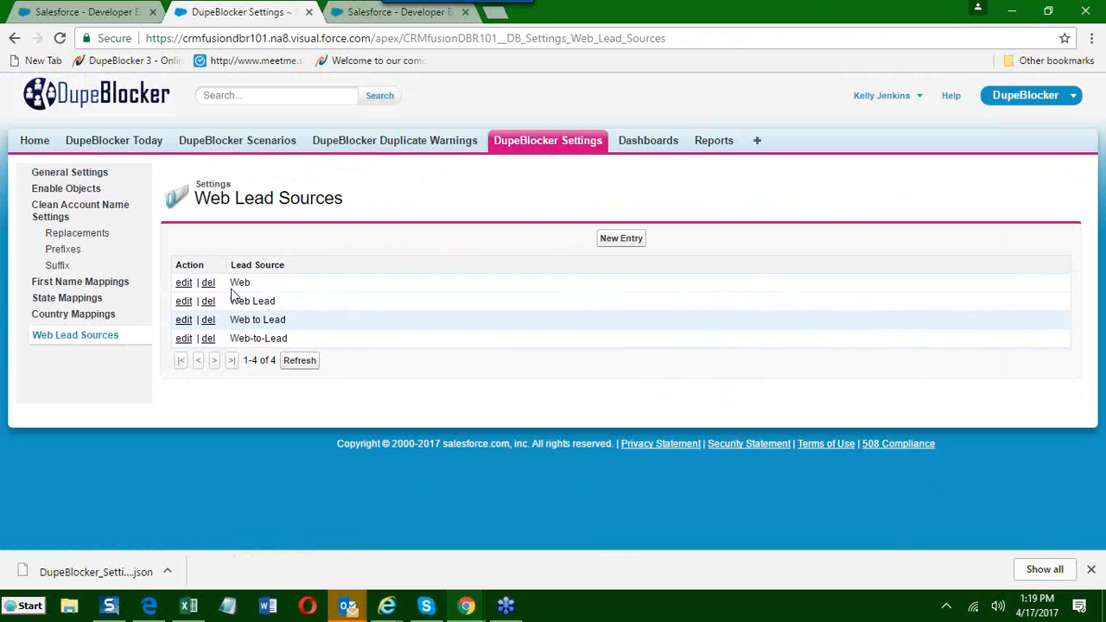
{"action": "left_click", "coordinate": [615, 242]}
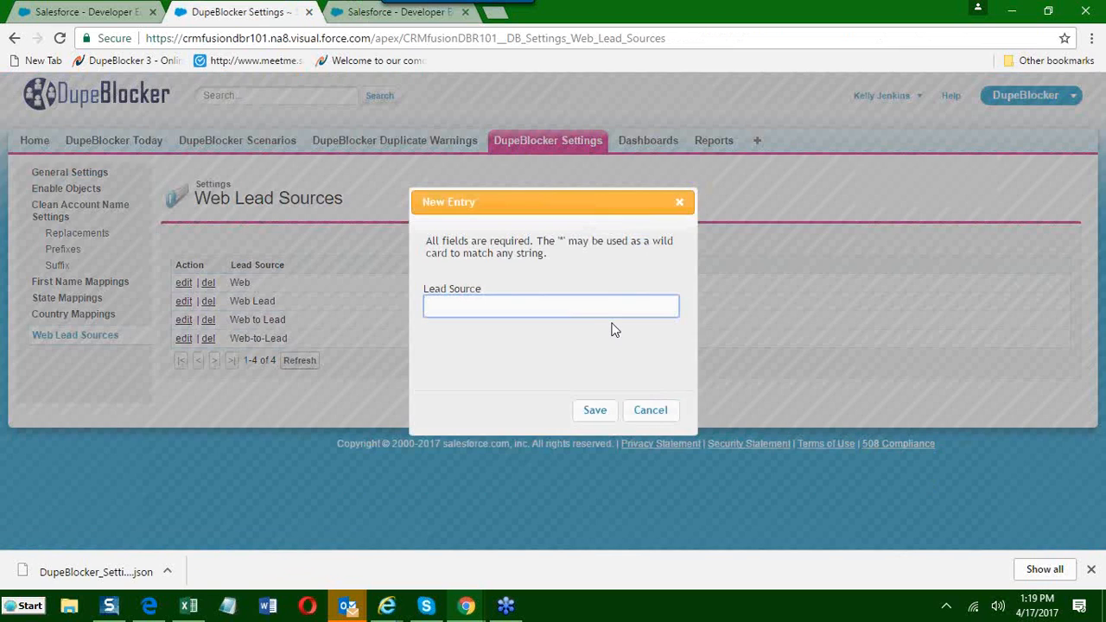
{"action": "left_click", "coordinate": [647, 412]}
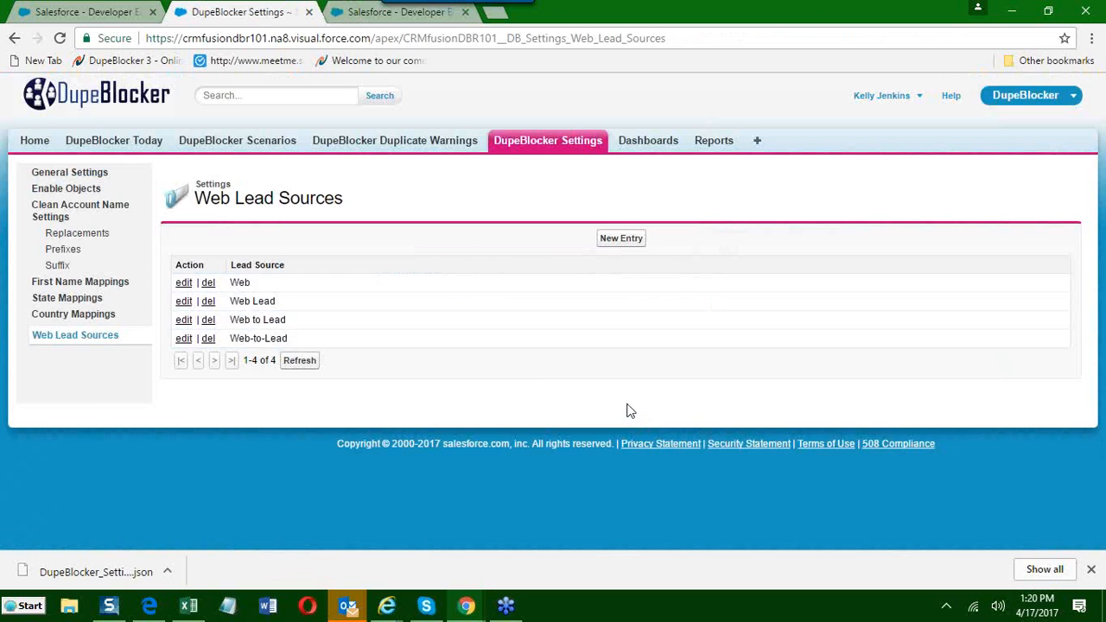
Return to the Lead scenario page and open the Sales app in a new browser tab.
{"action": "left_click", "coordinate": [341, 13]}
{"action": "scroll", "coordinate": [367, 356], "scroll_direction": "up", "scroll_amount": 3}
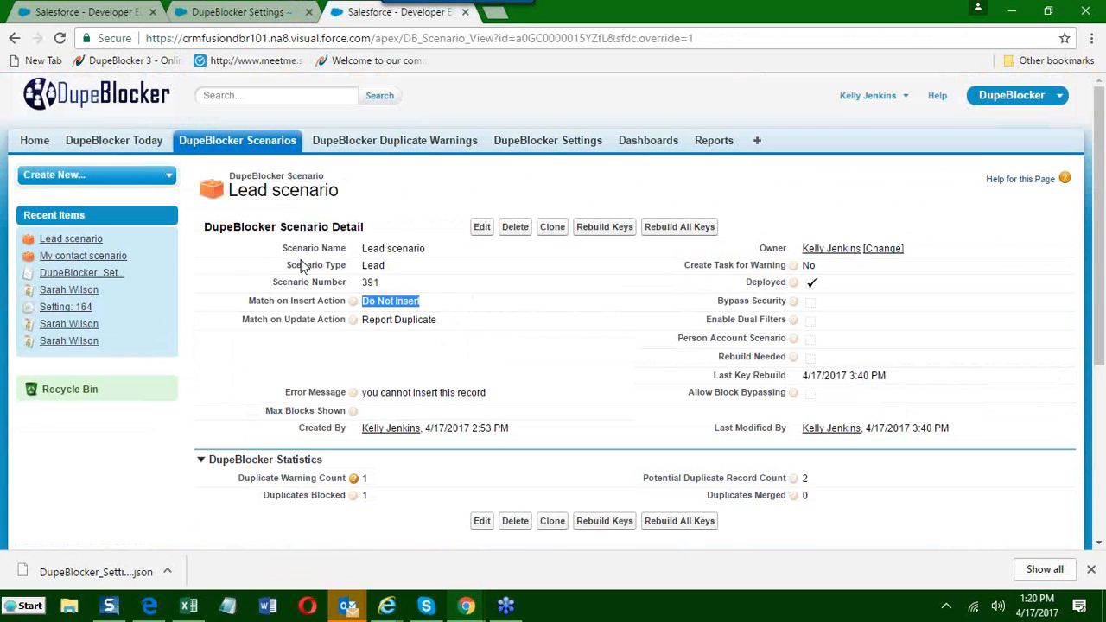
{"action": "left_click", "coordinate": [986, 105]}
{"action": "right_click", "coordinate": [951, 131]}
{"action": "left_click", "coordinate": [948, 145]}
{"action": "left_click", "coordinate": [591, 16]}
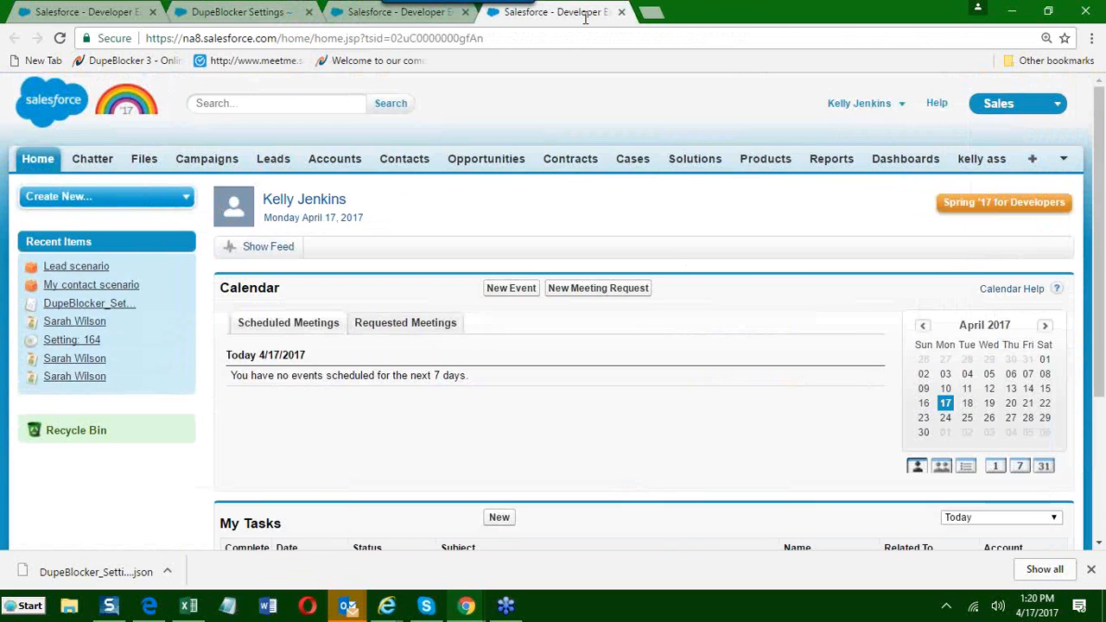
{"action": "scroll", "coordinate": [183, 325], "scroll_direction": "down", "scroll_amount": 1}
{"action": "scroll", "coordinate": [179, 313], "scroll_direction": "up", "scroll_amount": 1}
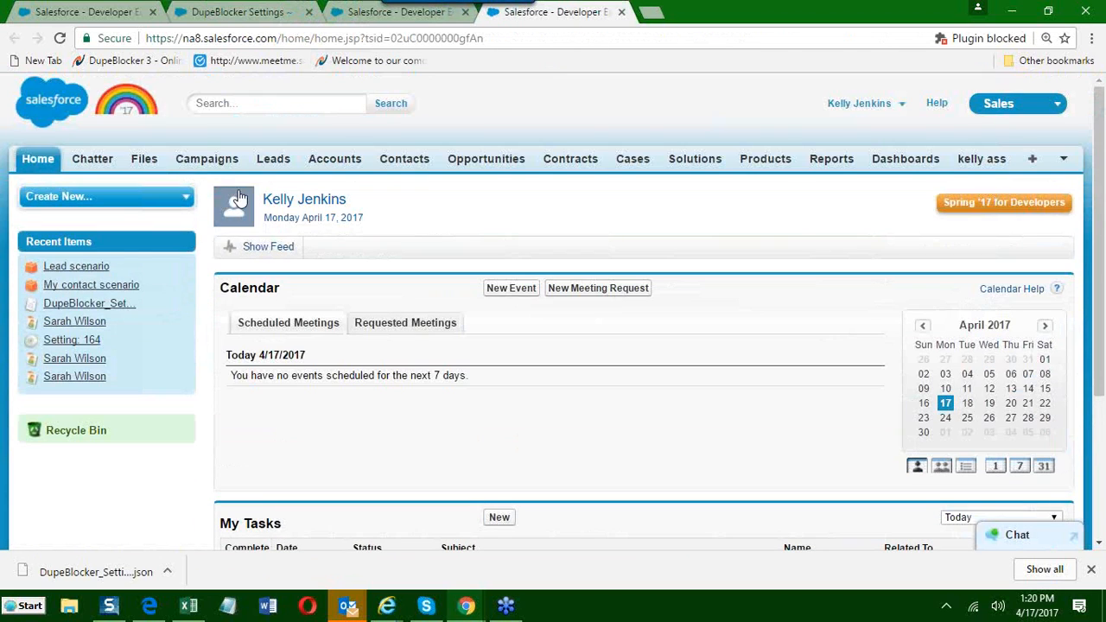
Open the Ariana Grande lead from the recent leads list and examine its details.
{"action": "left_click", "coordinate": [271, 161]}
{"action": "scroll", "coordinate": [303, 350], "scroll_direction": "down", "scroll_amount": 5}
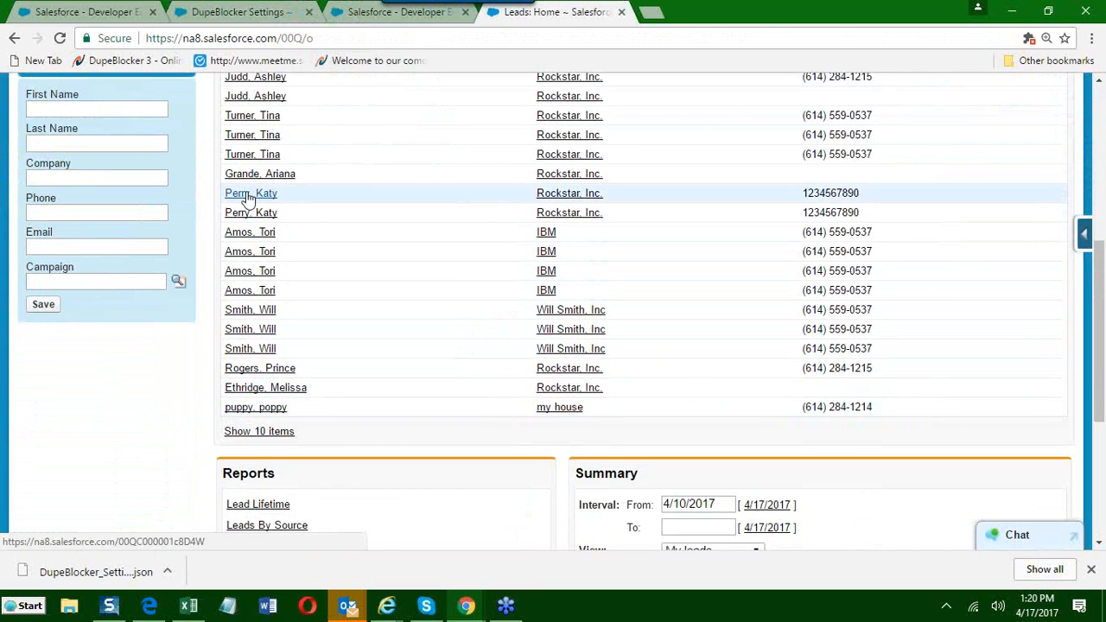
{"action": "left_click", "coordinate": [252, 174]}
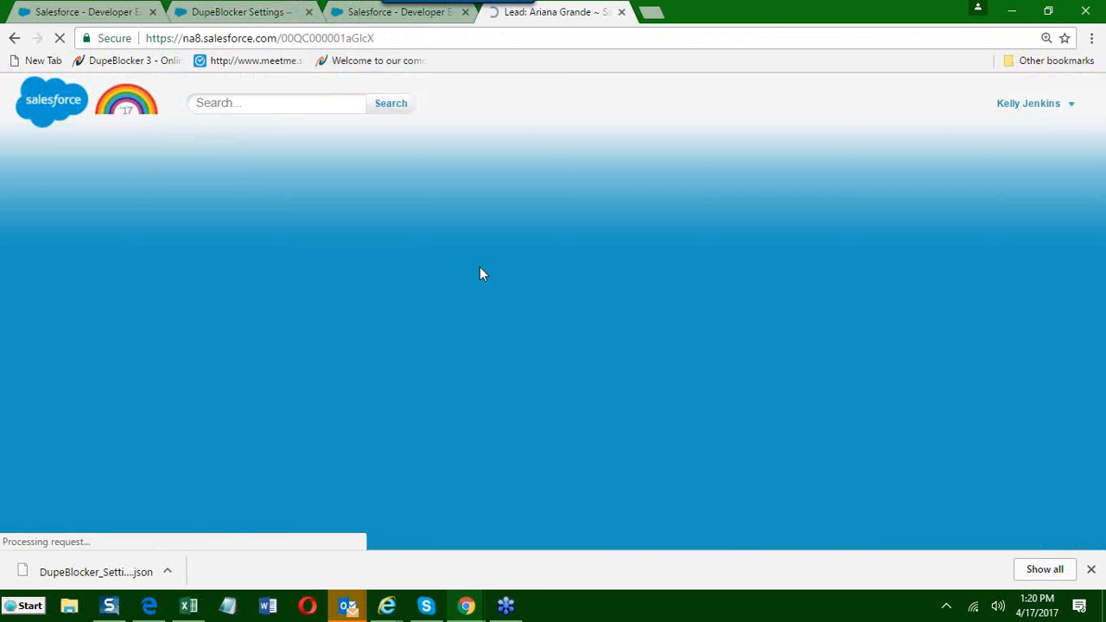
{"action": "scroll", "coordinate": [458, 330], "scroll_direction": "down", "scroll_amount": 3}
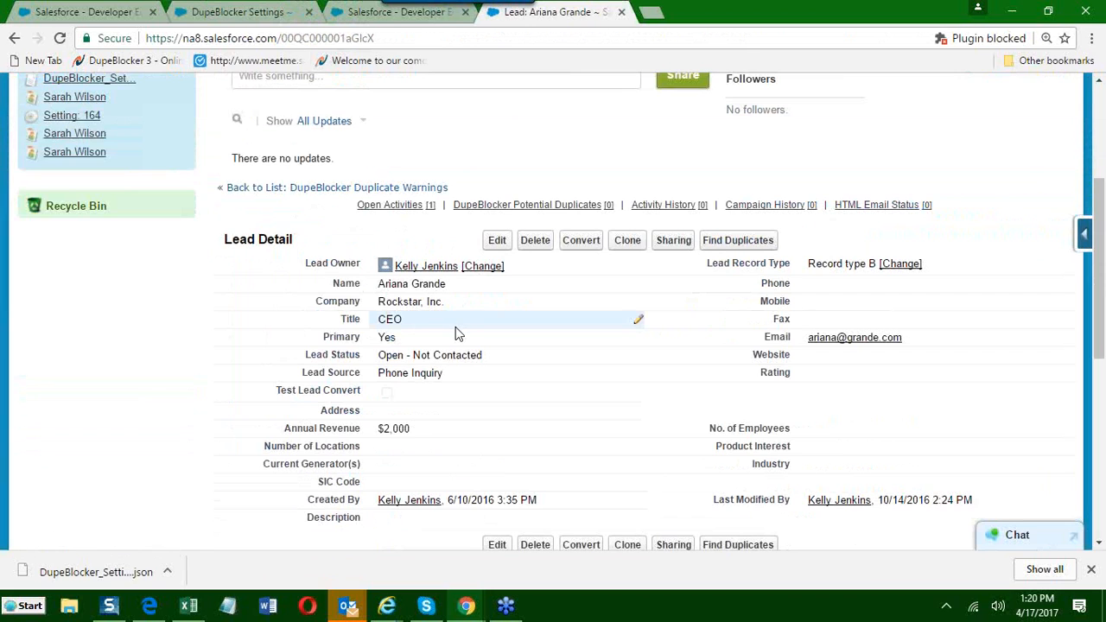
{"action": "scroll", "coordinate": [457, 333], "scroll_direction": "down", "scroll_amount": 1}
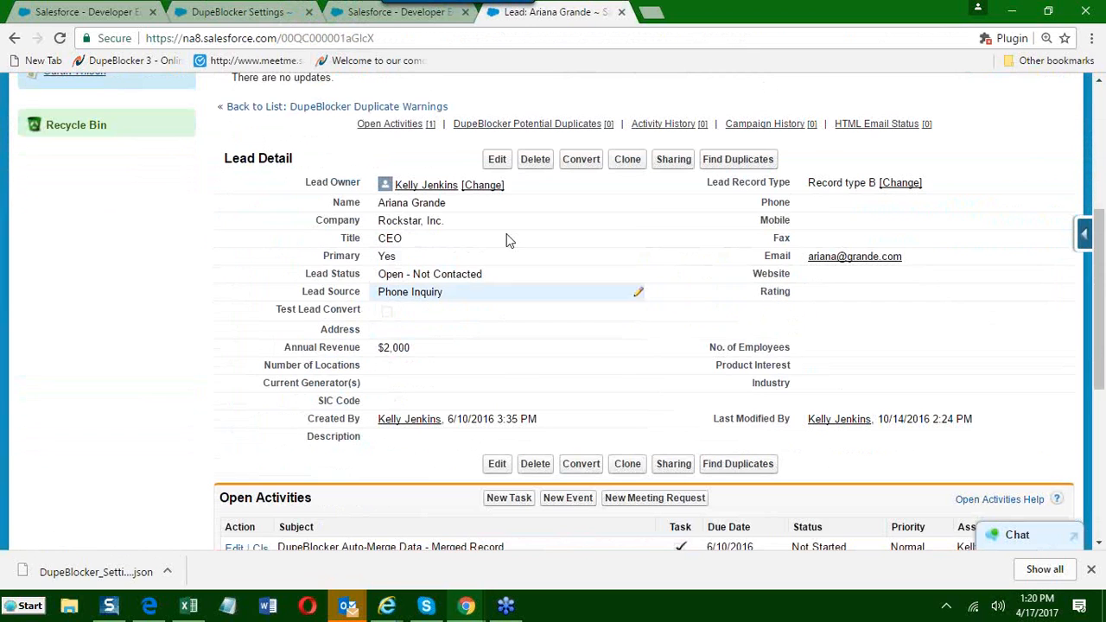
Try to save a clone of the lead with Phone Inquiry kept as its lead source.
{"action": "left_click", "coordinate": [610, 168]}
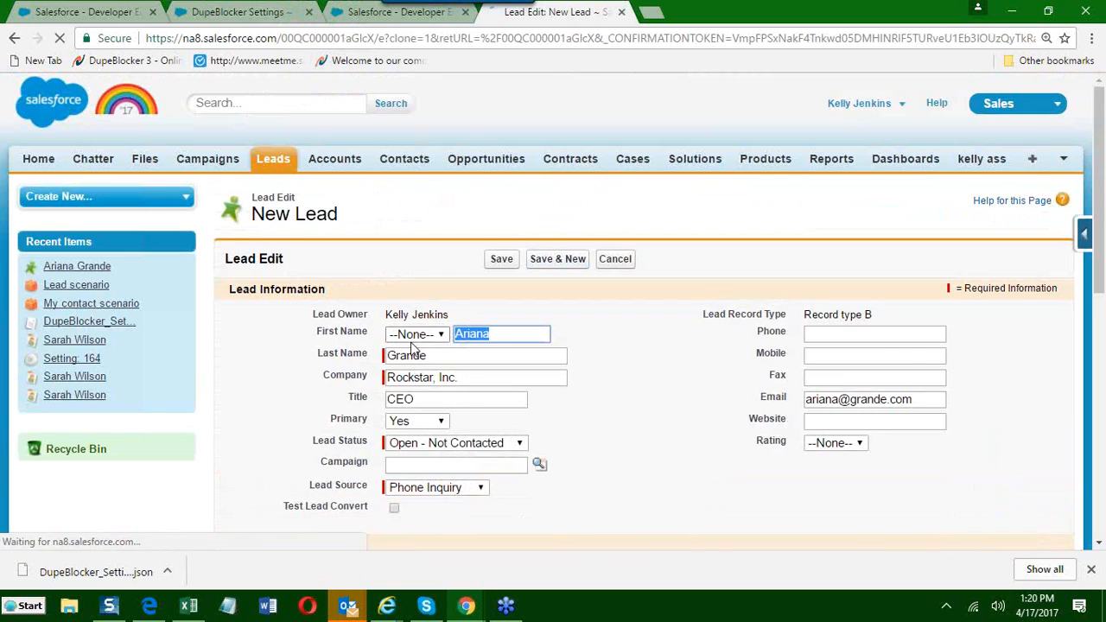
{"action": "scroll", "coordinate": [419, 427], "scroll_direction": "down", "scroll_amount": 1}
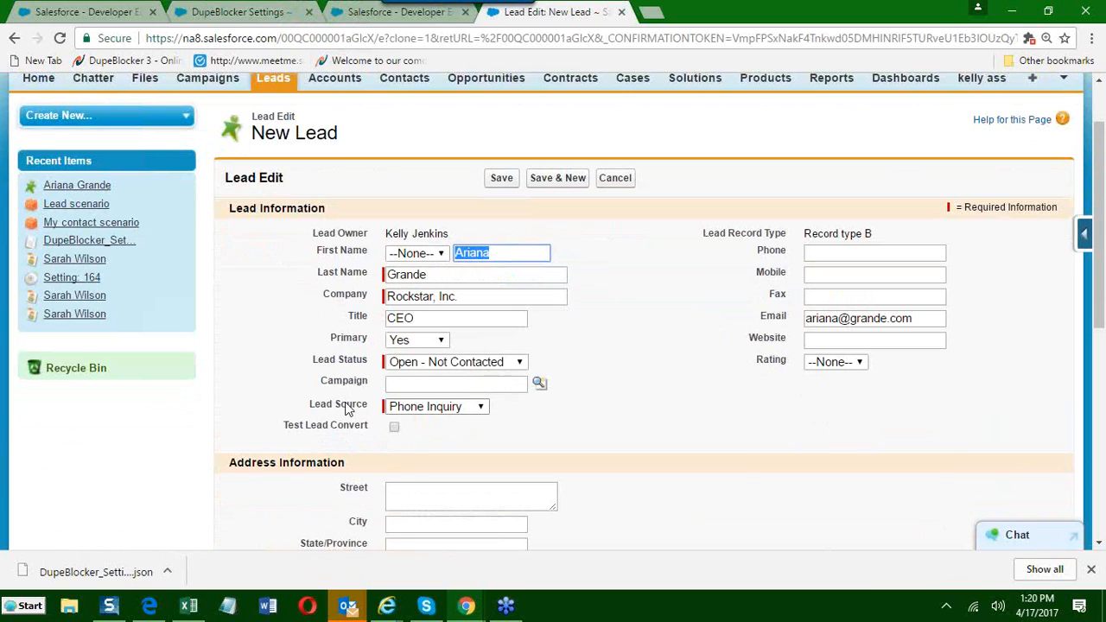
{"action": "left_click", "coordinate": [499, 178]}
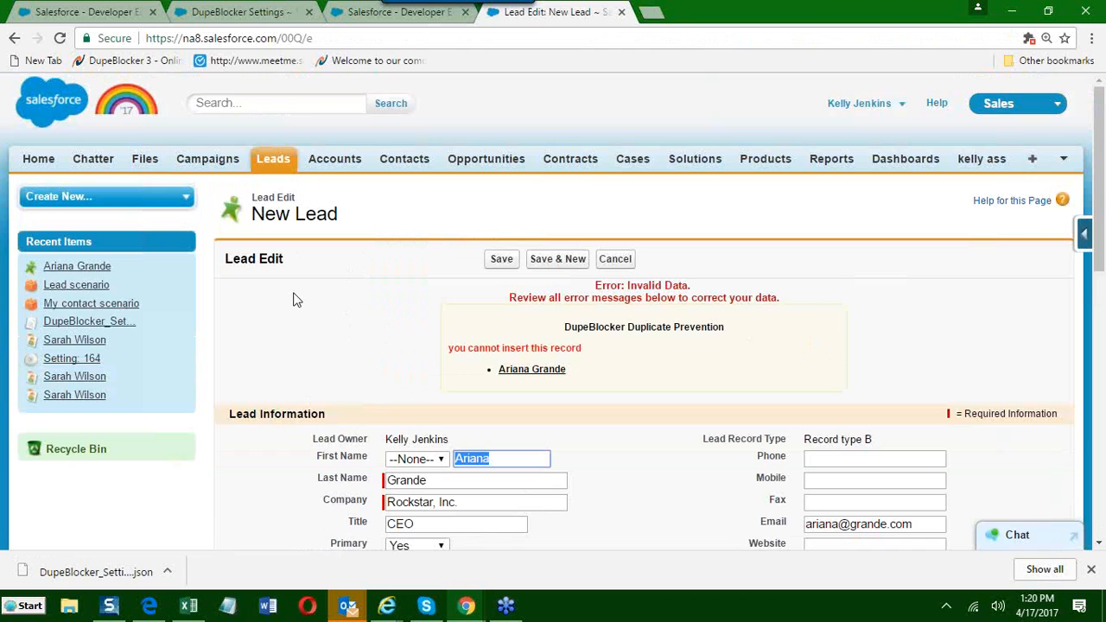
{"action": "scroll", "coordinate": [306, 316], "scroll_direction": "down", "scroll_amount": 3}
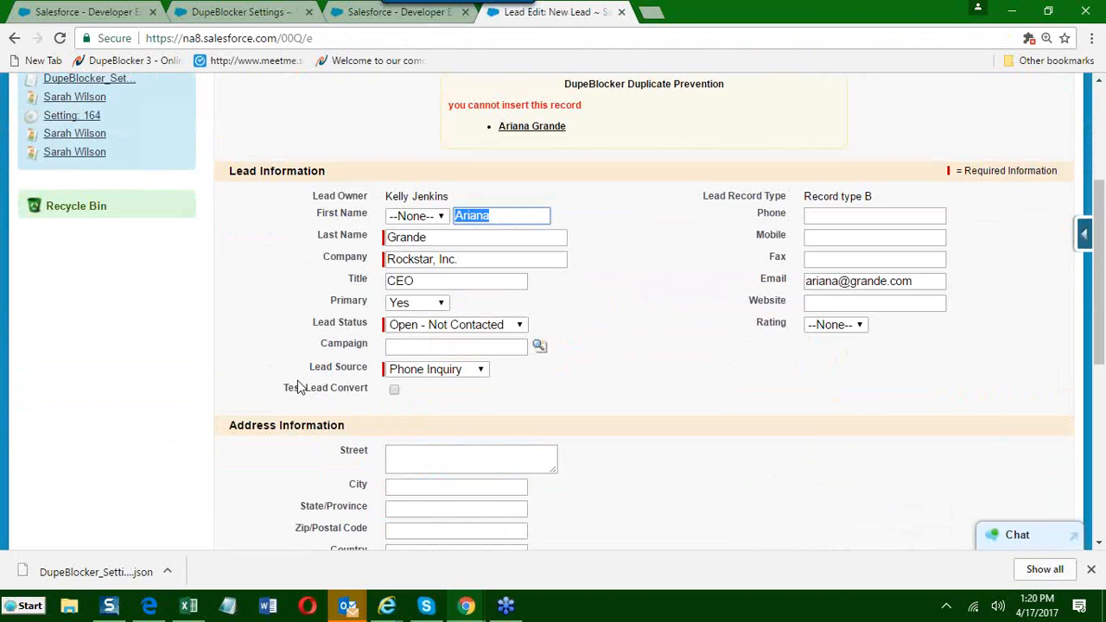
{"action": "left_click", "coordinate": [402, 372]}
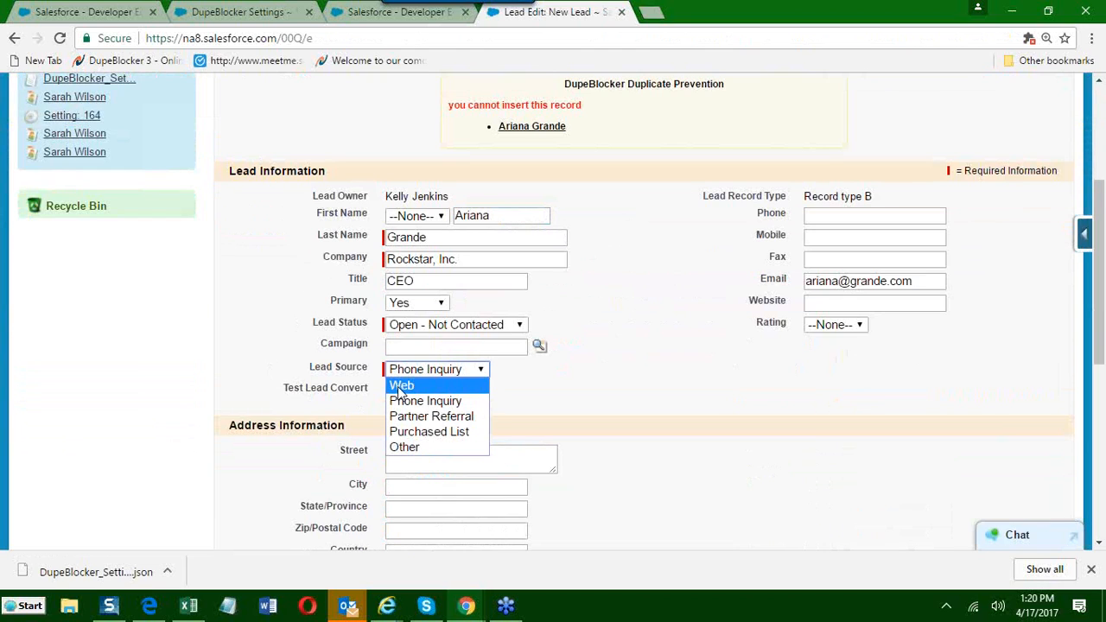
{"action": "left_click", "coordinate": [400, 385]}
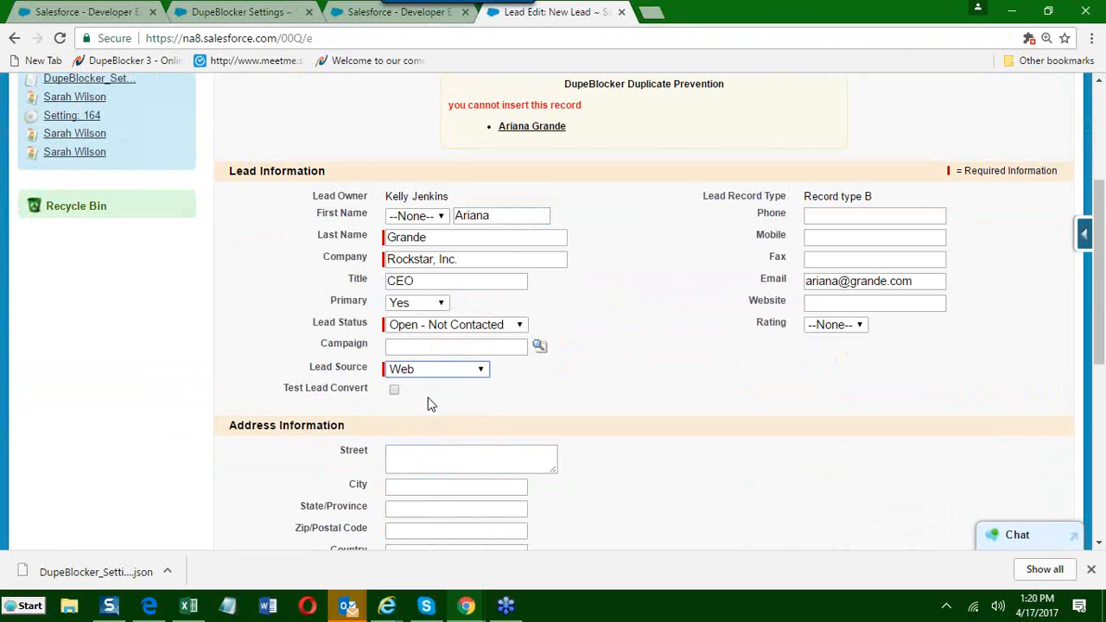
{"action": "scroll", "coordinate": [432, 402], "scroll_direction": "up", "scroll_amount": 3}
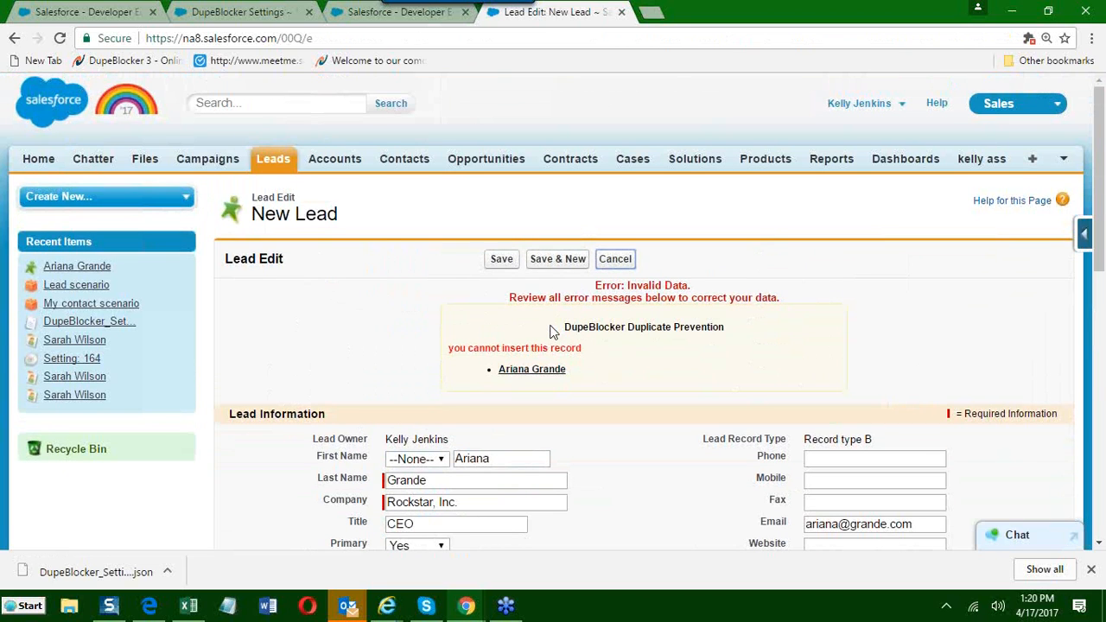
{"action": "left_click", "coordinate": [615, 259]}
Clone the original lead again, set the lead source to Web and save the new record.
{"action": "scroll", "coordinate": [553, 365], "scroll_direction": "down", "scroll_amount": 2}
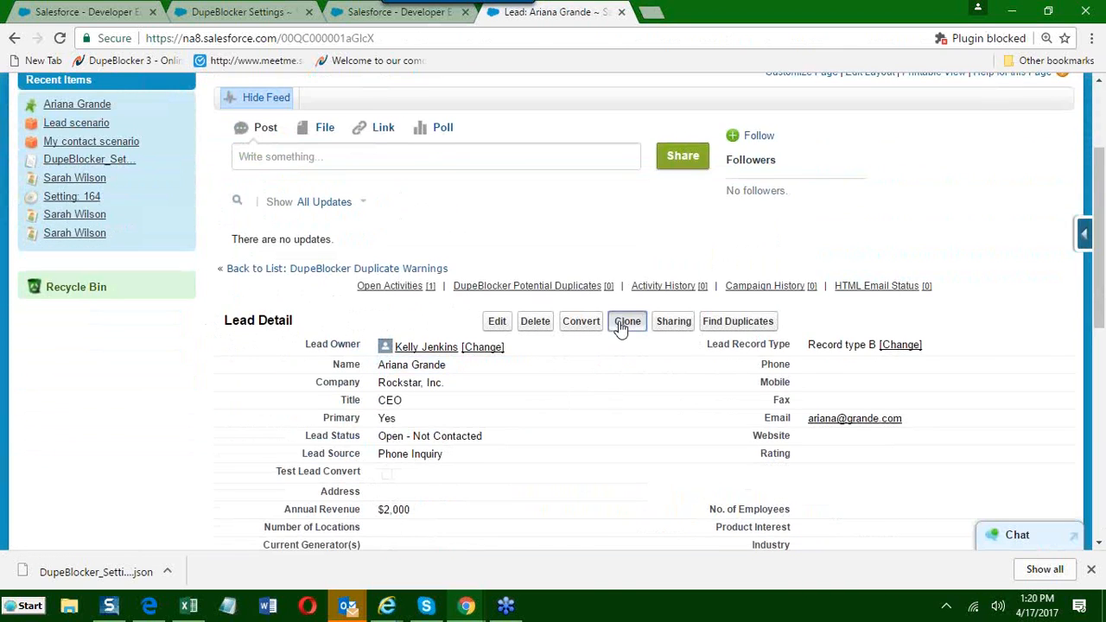
{"action": "left_click", "coordinate": [619, 322]}
{"action": "scroll", "coordinate": [527, 397], "scroll_direction": "down", "scroll_amount": 5}
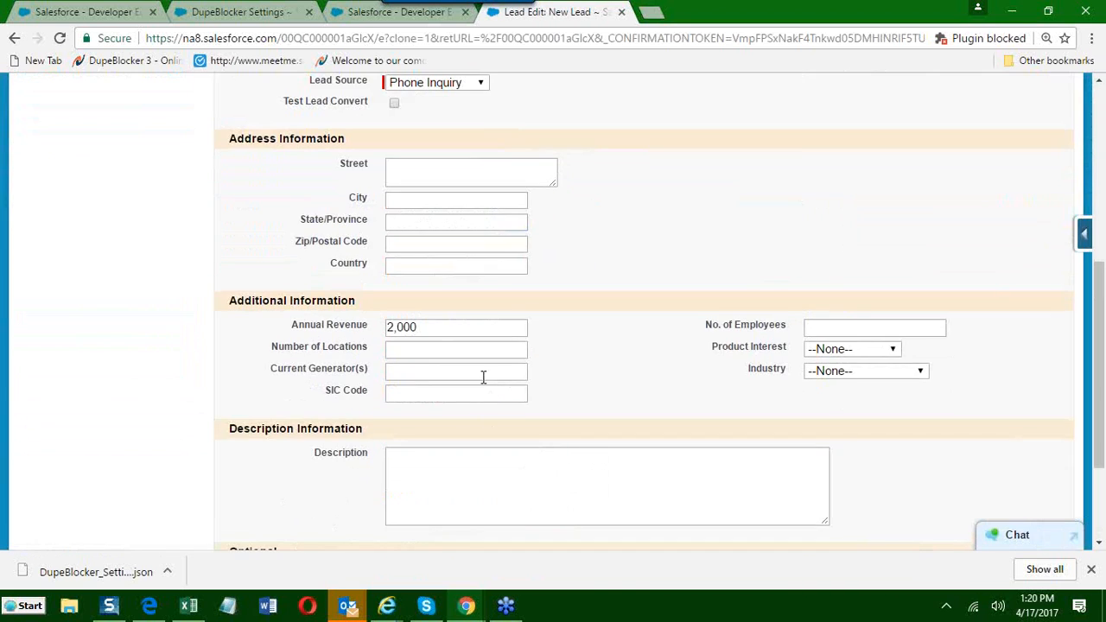
{"action": "scroll", "coordinate": [484, 377], "scroll_direction": "up", "scroll_amount": 3}
{"action": "left_click", "coordinate": [450, 328]}
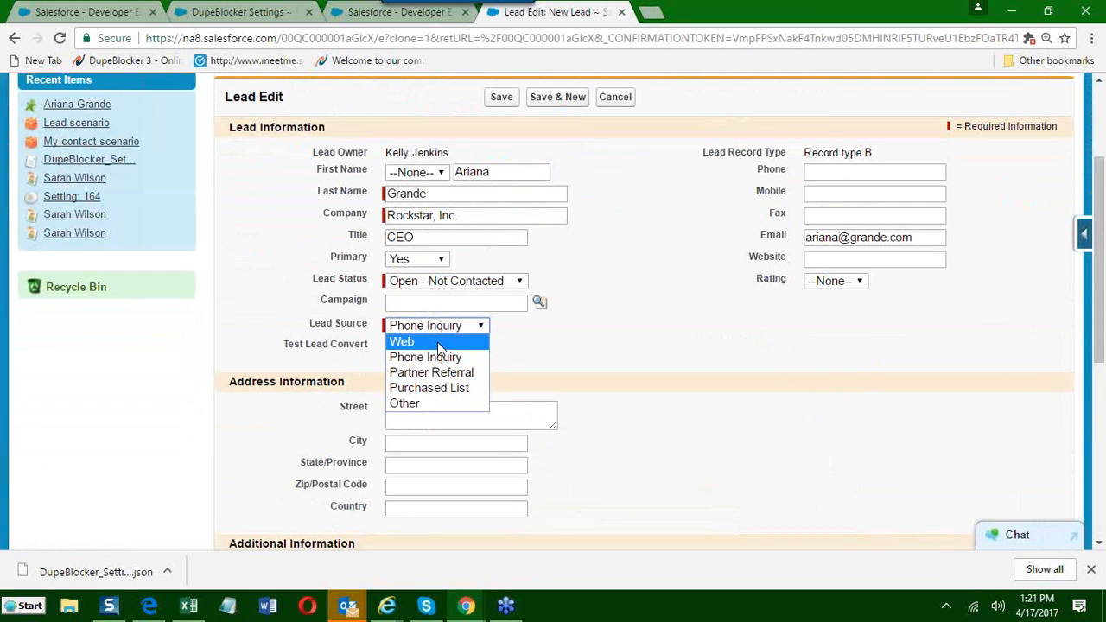
{"action": "left_click", "coordinate": [437, 342]}
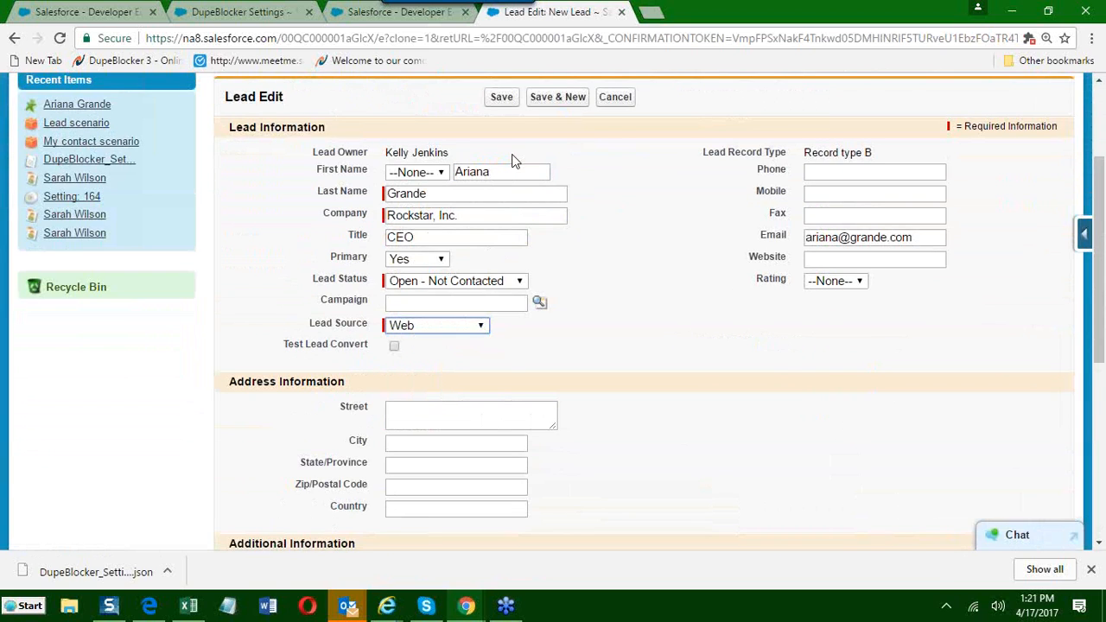
{"action": "left_click", "coordinate": [497, 99]}
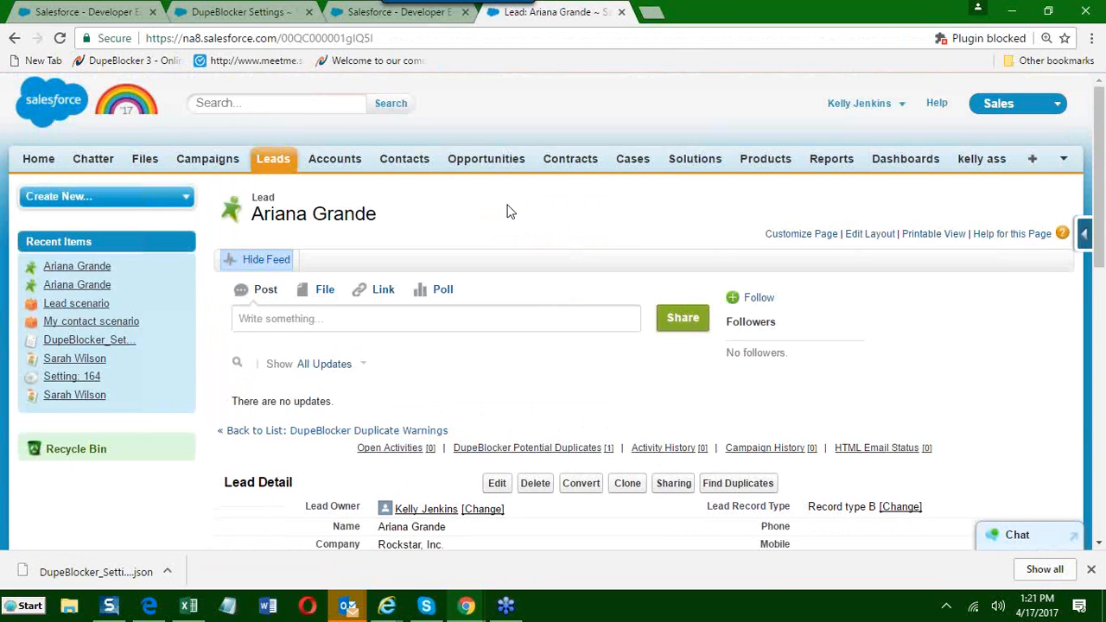
Examine the saved lead's DupeBlocker Potential Duplicates and view the Lead Source options, keeping Web selected.
{"action": "scroll", "coordinate": [383, 277], "scroll_direction": "down", "scroll_amount": 5}
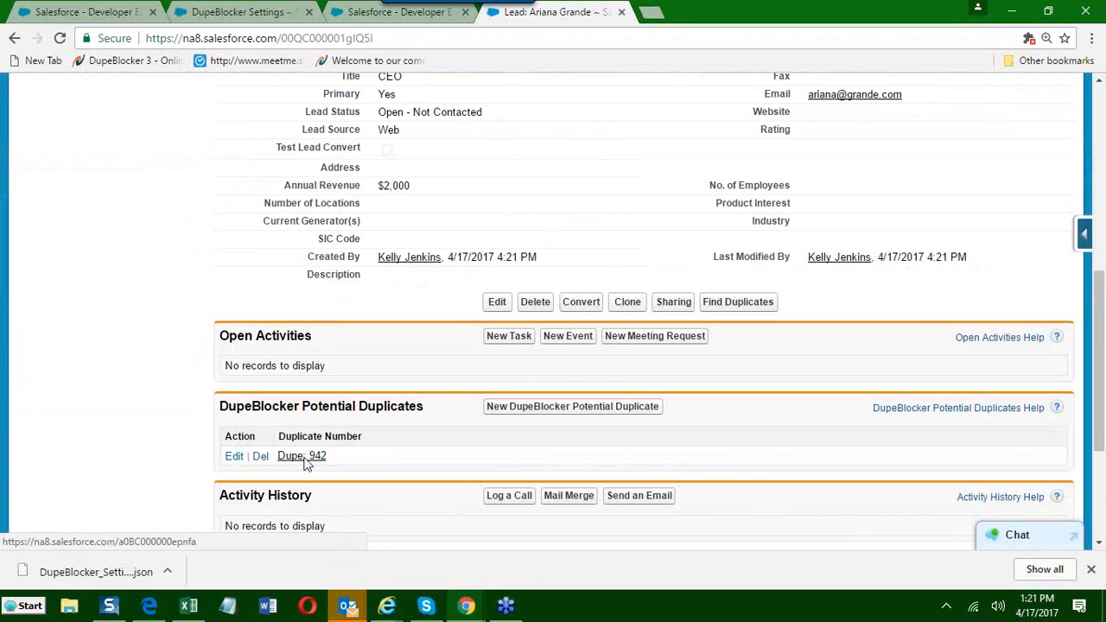
{"action": "scroll", "coordinate": [346, 256], "scroll_direction": "up", "scroll_amount": 1}
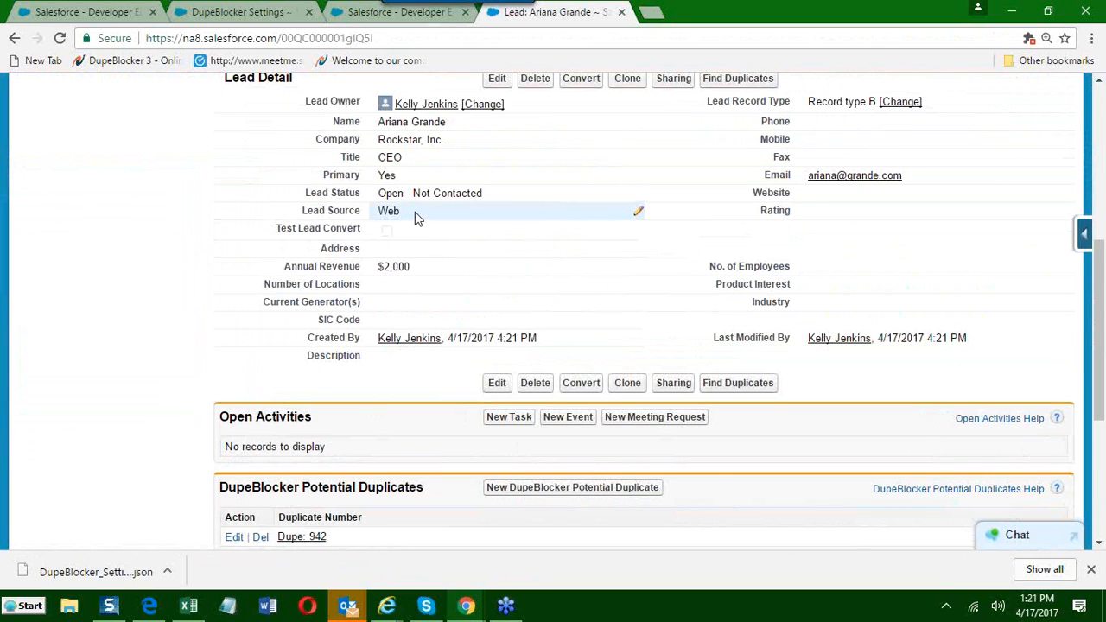
{"action": "left_click", "coordinate": [415, 213]}
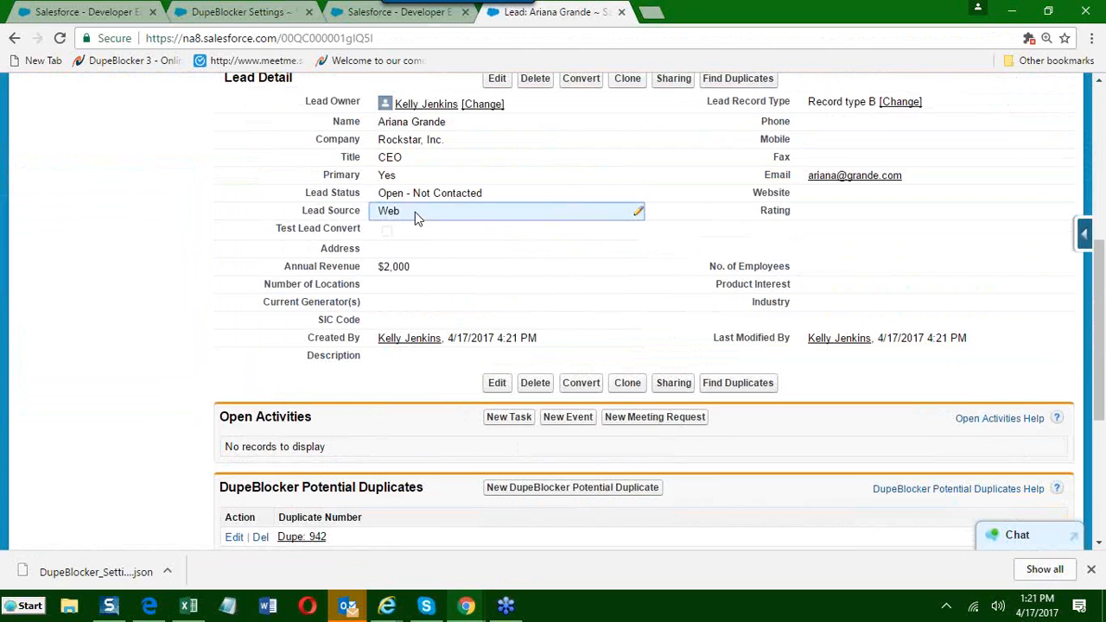
{"action": "double_click", "coordinate": [415, 212]}
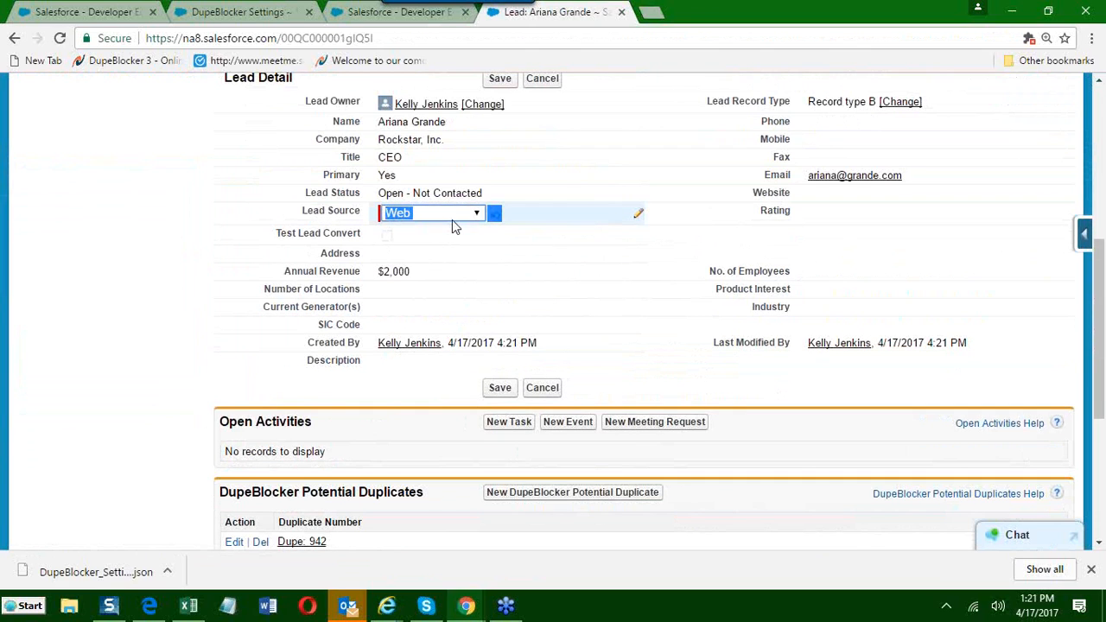
{"action": "left_click", "coordinate": [476, 216]}
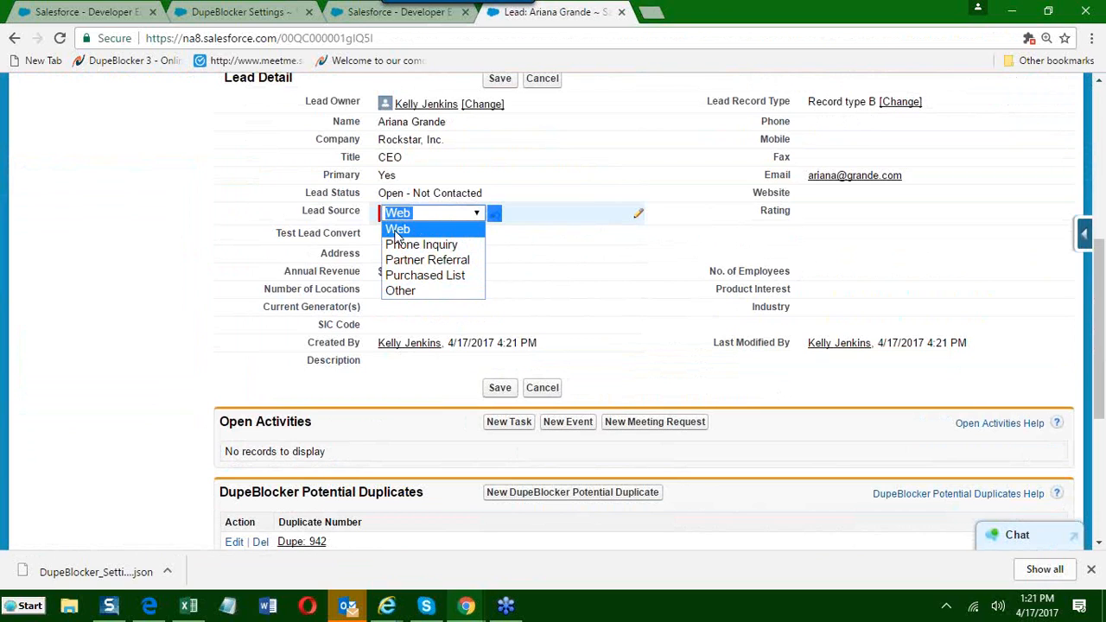
{"action": "left_click", "coordinate": [399, 230]}
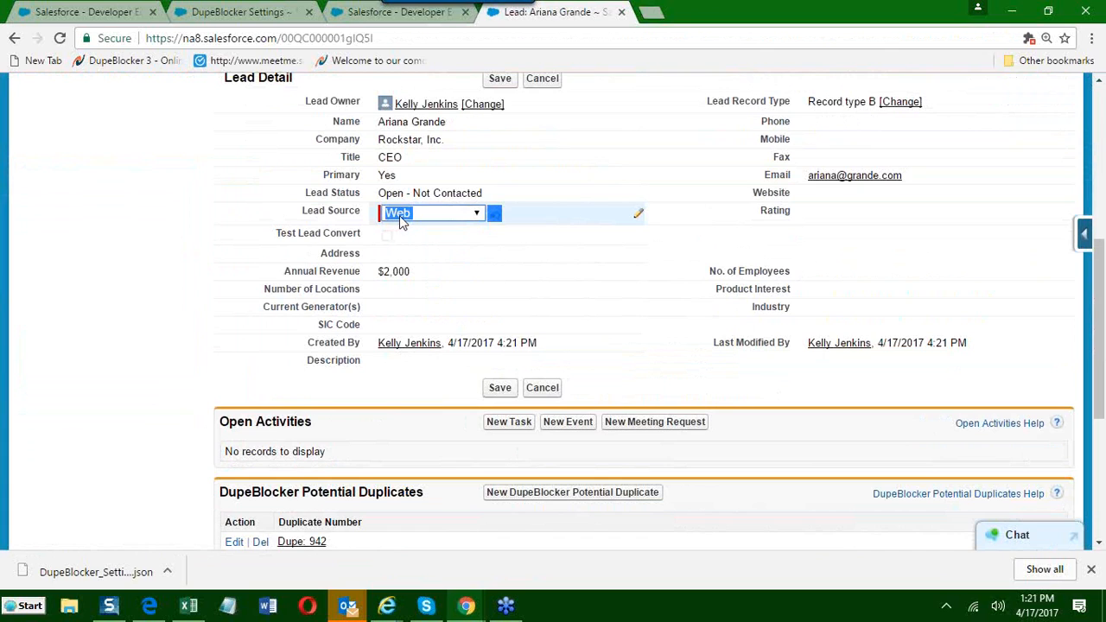
{"action": "left_click", "coordinate": [396, 221]}
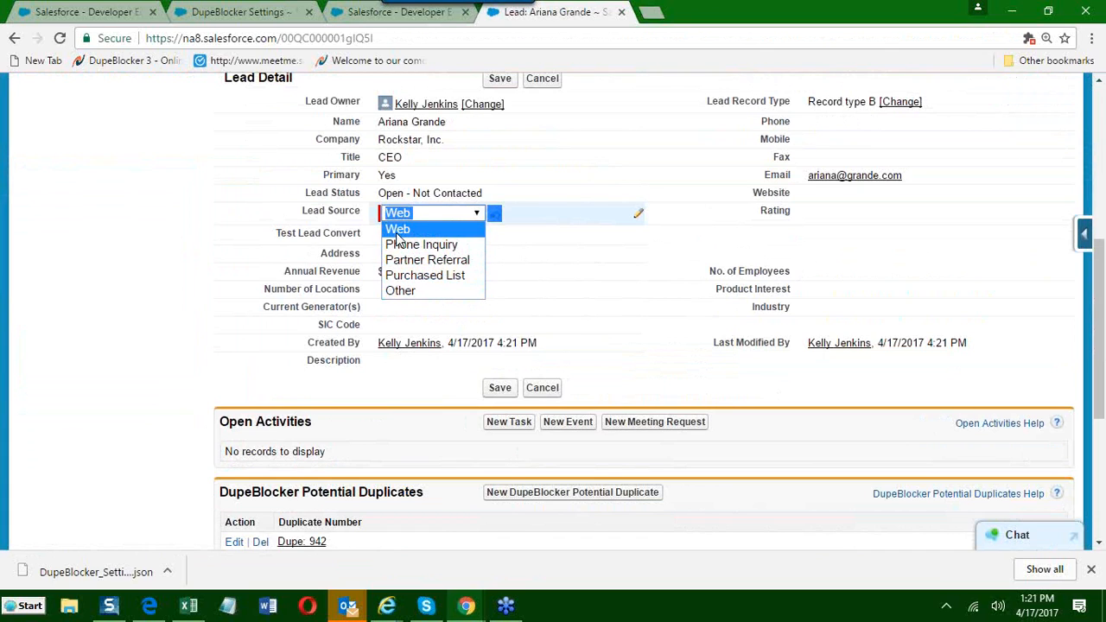
{"action": "left_click", "coordinate": [398, 233]}
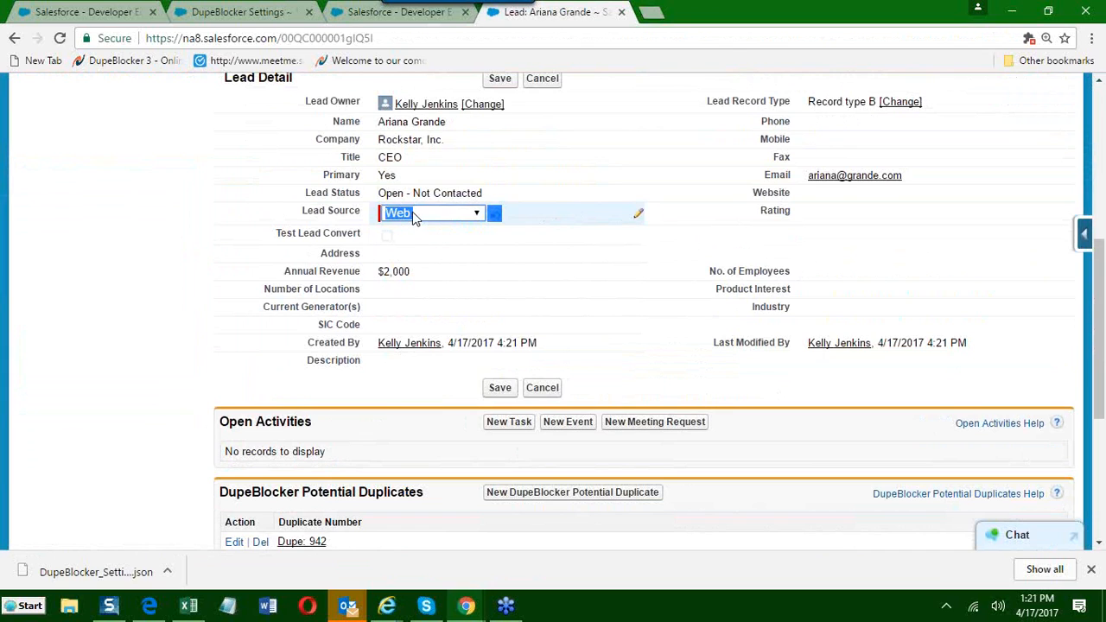
Highlight the Lead Source label and its Web value in the lead details.
{"action": "left_click_drag", "start_coordinate": [300, 211], "coordinate": [363, 212]}
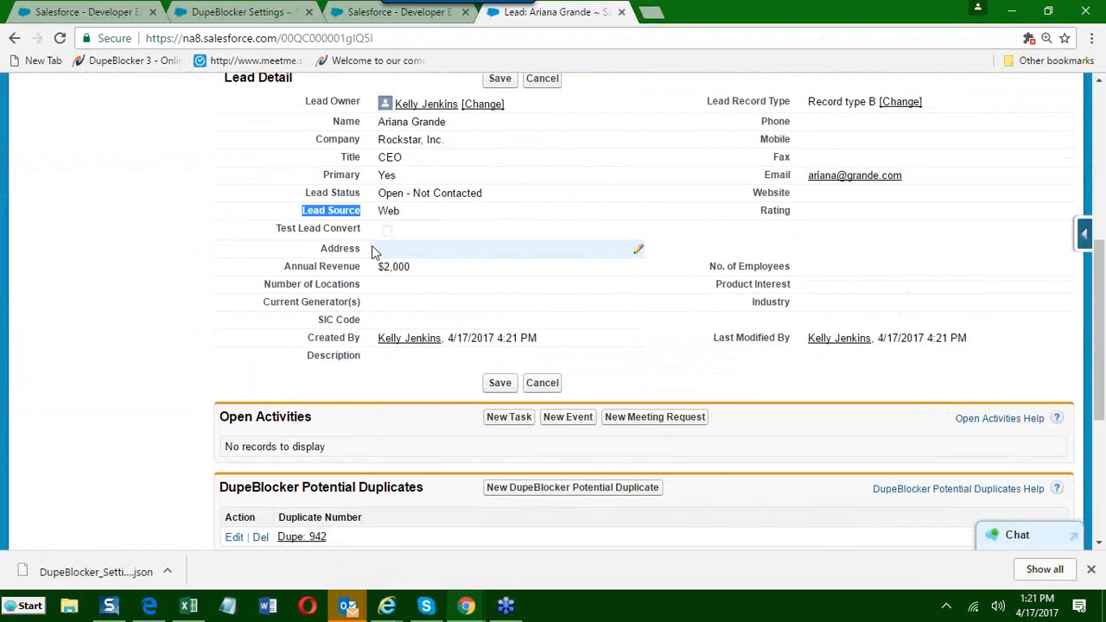
{"action": "double_click", "coordinate": [389, 211]}
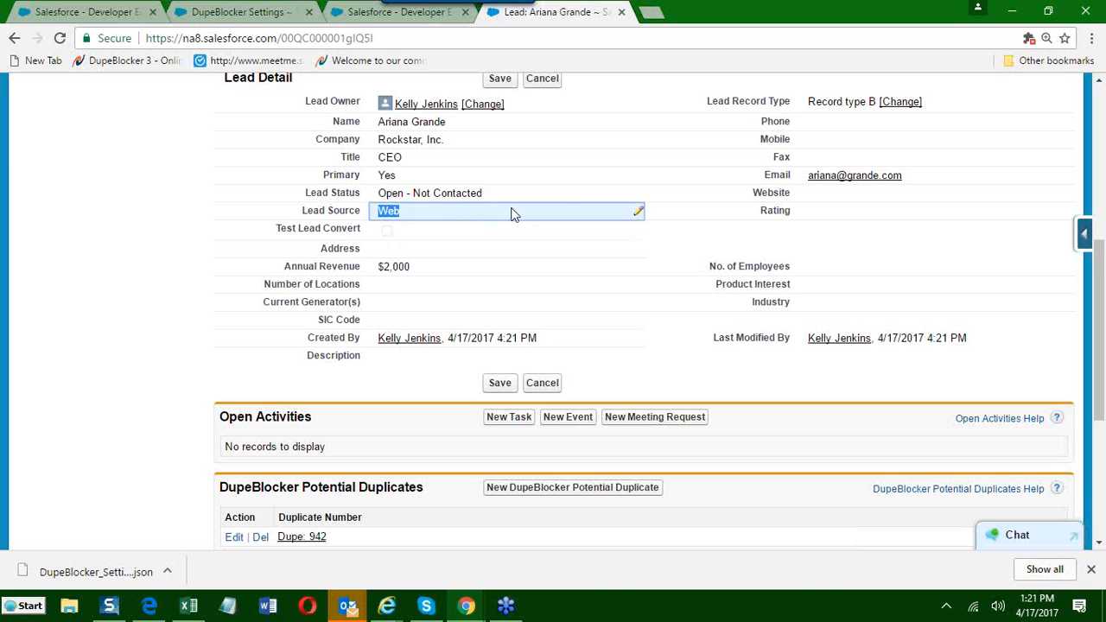
{"action": "scroll", "coordinate": [637, 226], "scroll_direction": "up", "scroll_amount": 2}
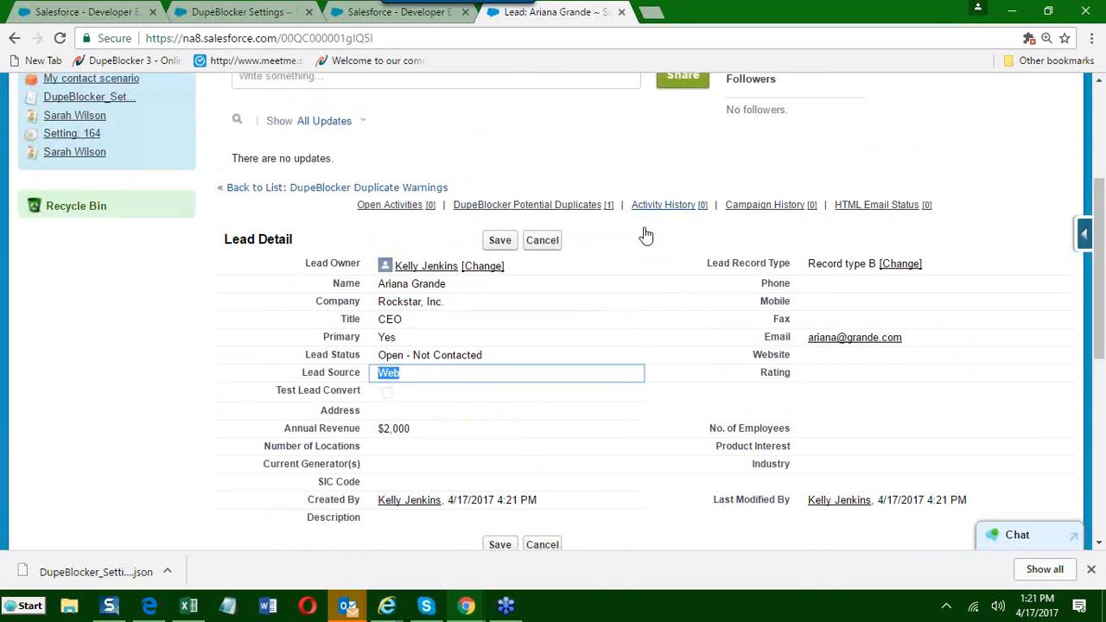
{"action": "left_click", "coordinate": [1033, 65]}
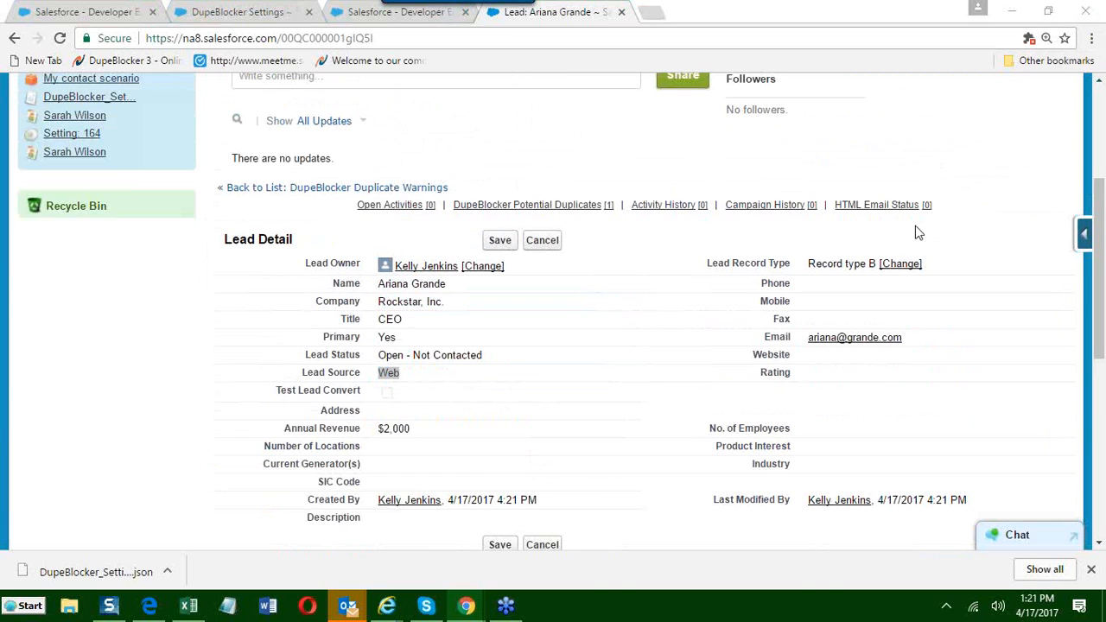
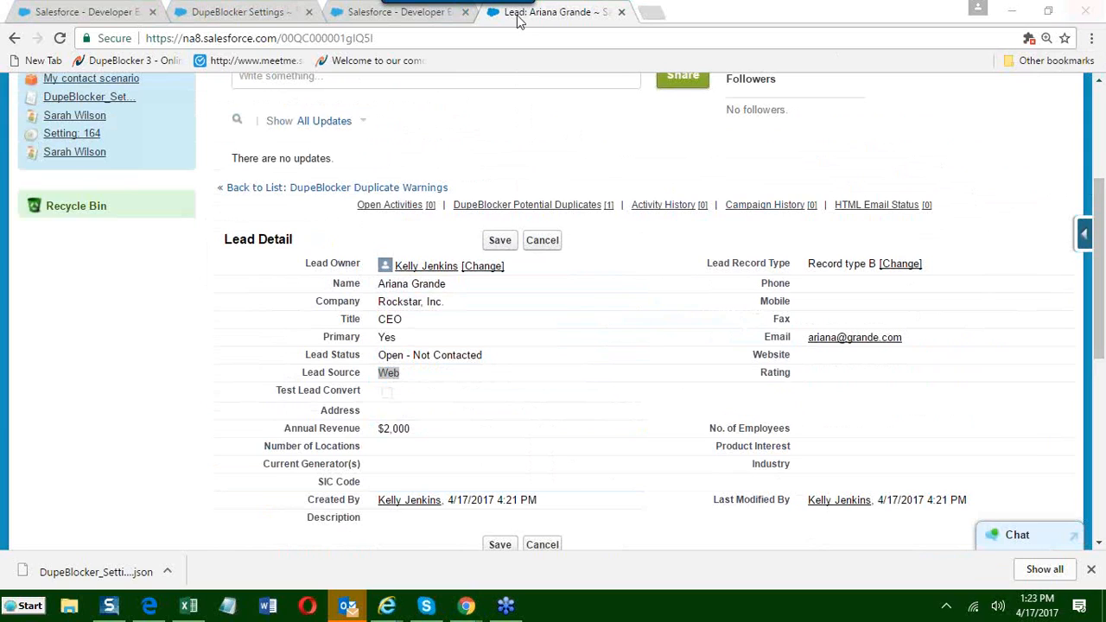
Go to the DupeBlocker Scenarios home page and start a new scenario.
{"action": "scroll", "coordinate": [310, 176], "scroll_direction": "up", "scroll_amount": 3}
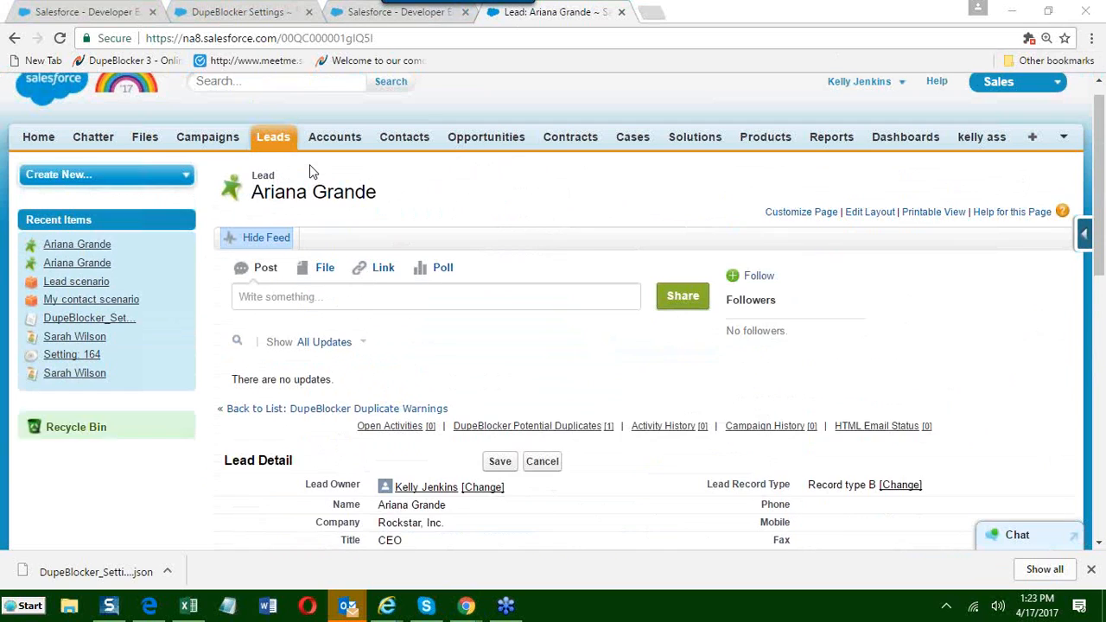
{"action": "left_click", "coordinate": [350, 12]}
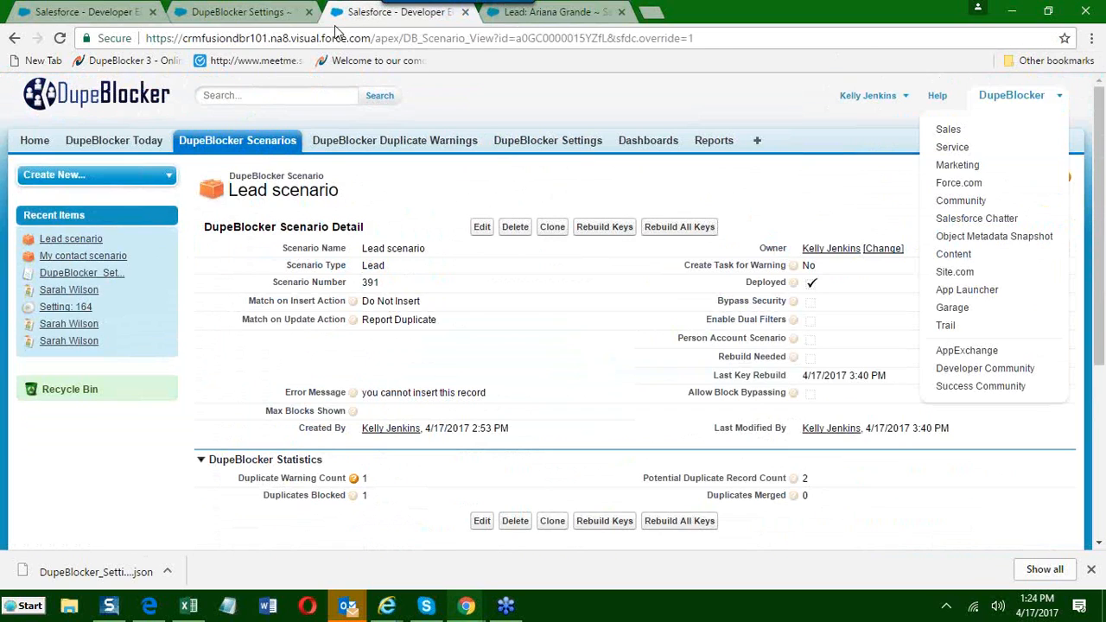
{"action": "left_click", "coordinate": [235, 11]}
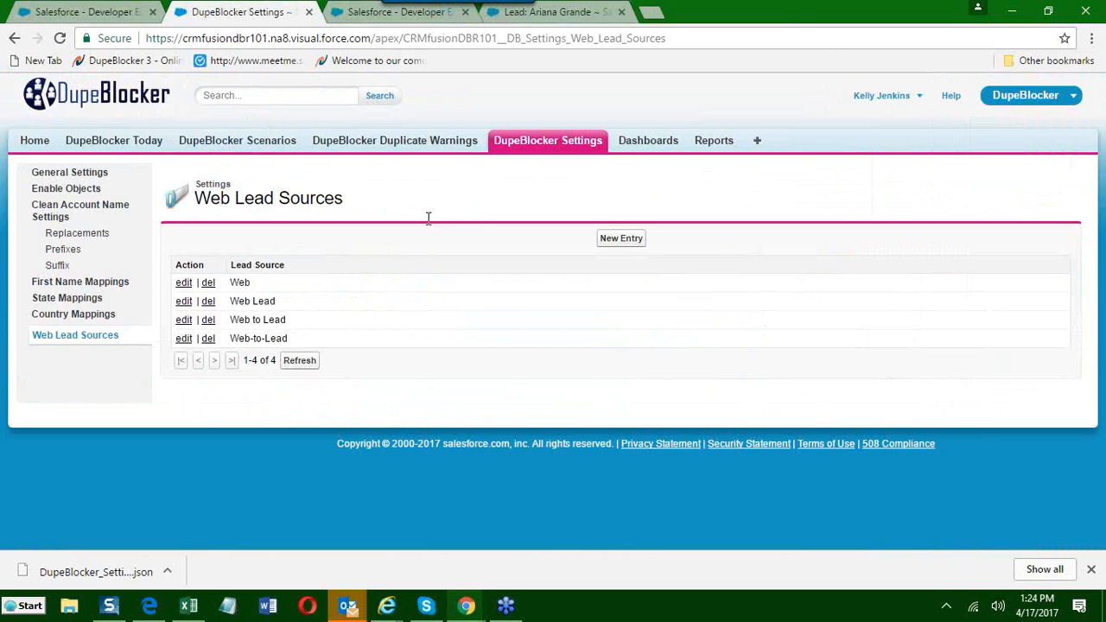
{"action": "left_click", "coordinate": [251, 134]}
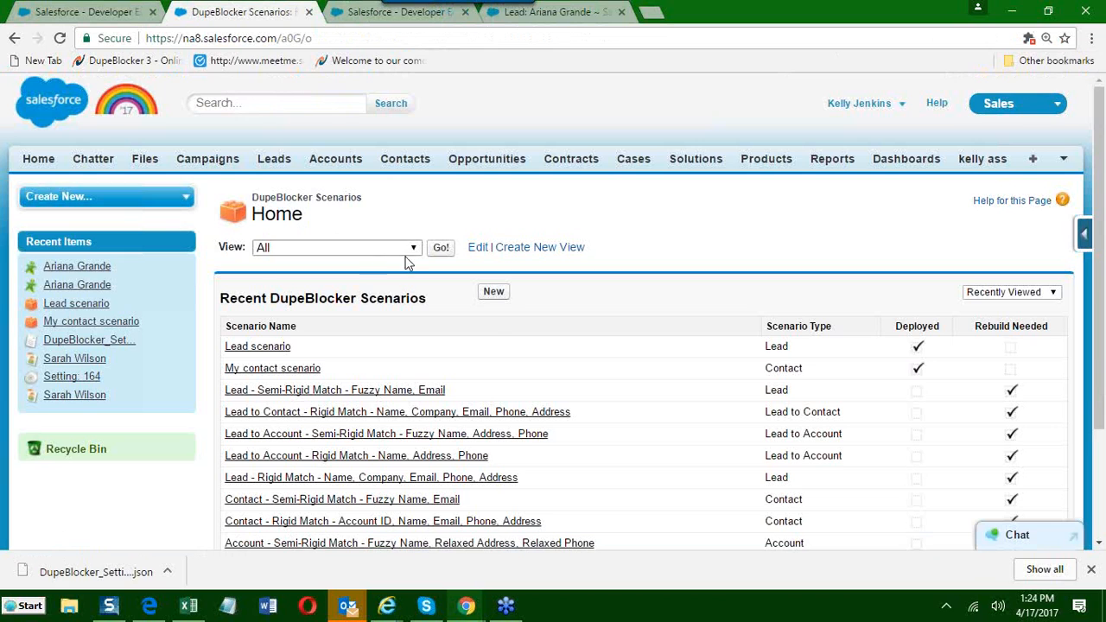
{"action": "left_click", "coordinate": [497, 293]}
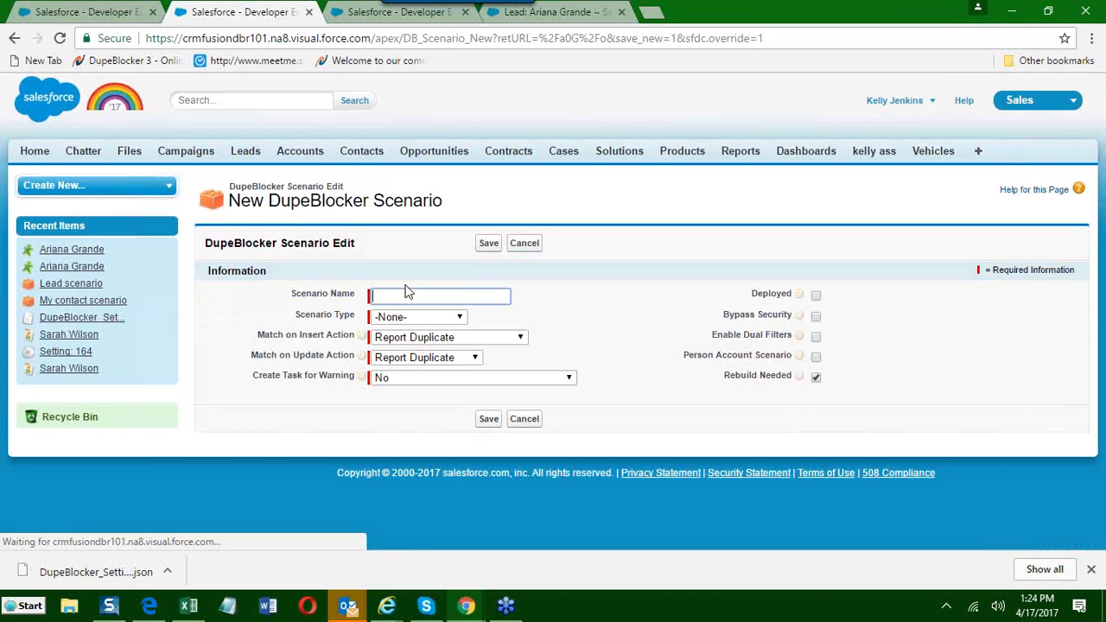
Set the new scenario's type to Lead to Contact and name the scenario "Lead to Contact".
{"action": "left_click", "coordinate": [416, 320]}
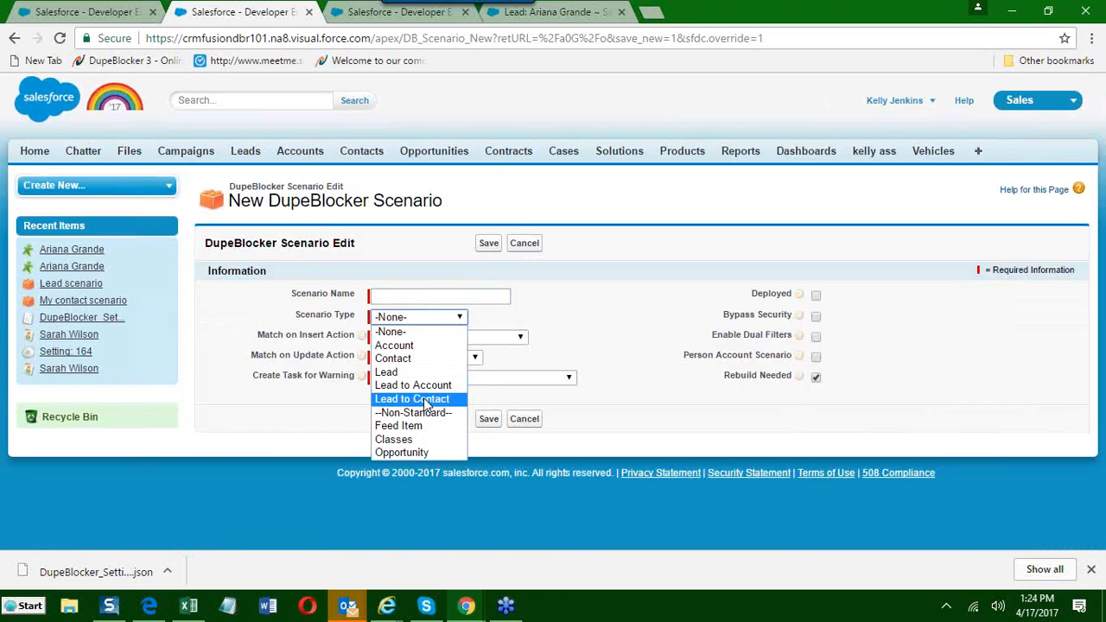
{"action": "left_click", "coordinate": [424, 401]}
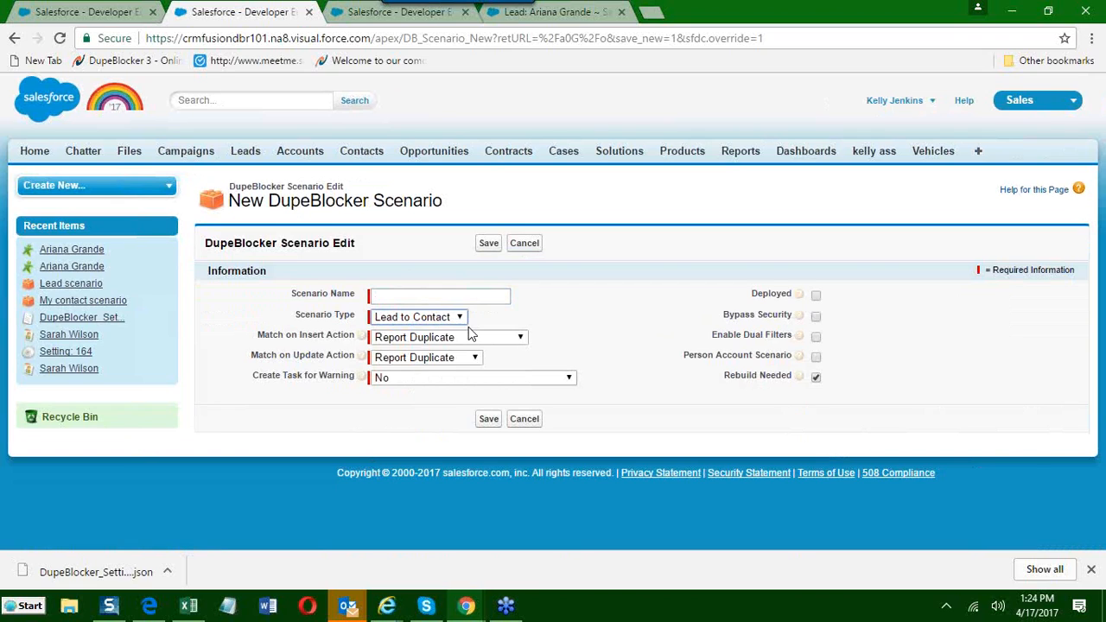
{"action": "key", "text": "l"}
{"action": "key", "text": "l"}
{"action": "left_click", "coordinate": [383, 322]}
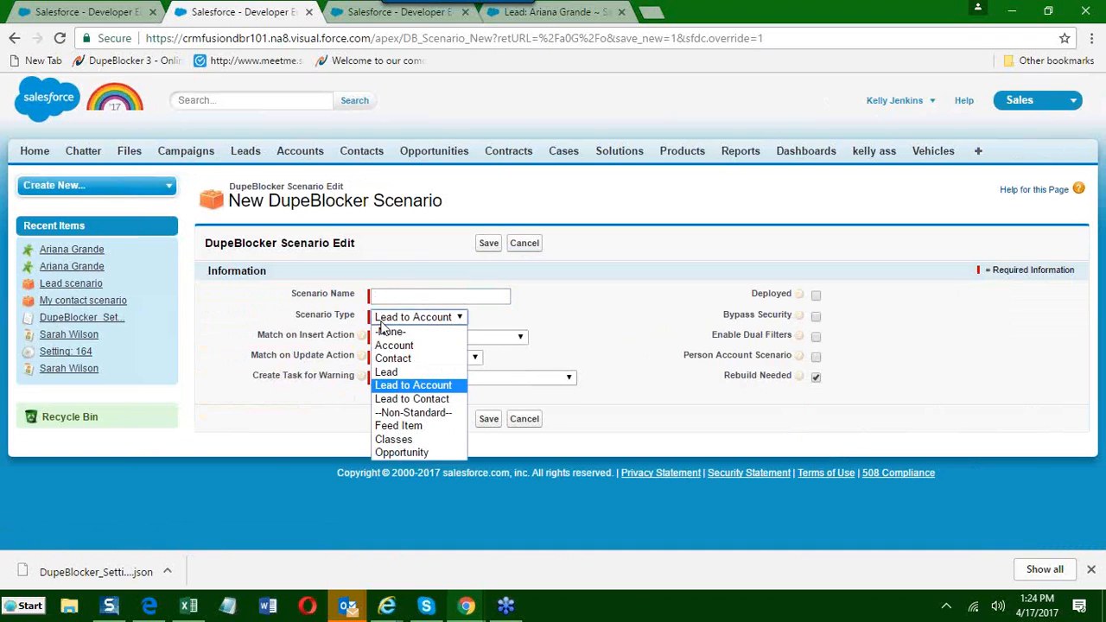
{"action": "left_click", "coordinate": [412, 398]}
{"action": "left_click", "coordinate": [393, 296]}
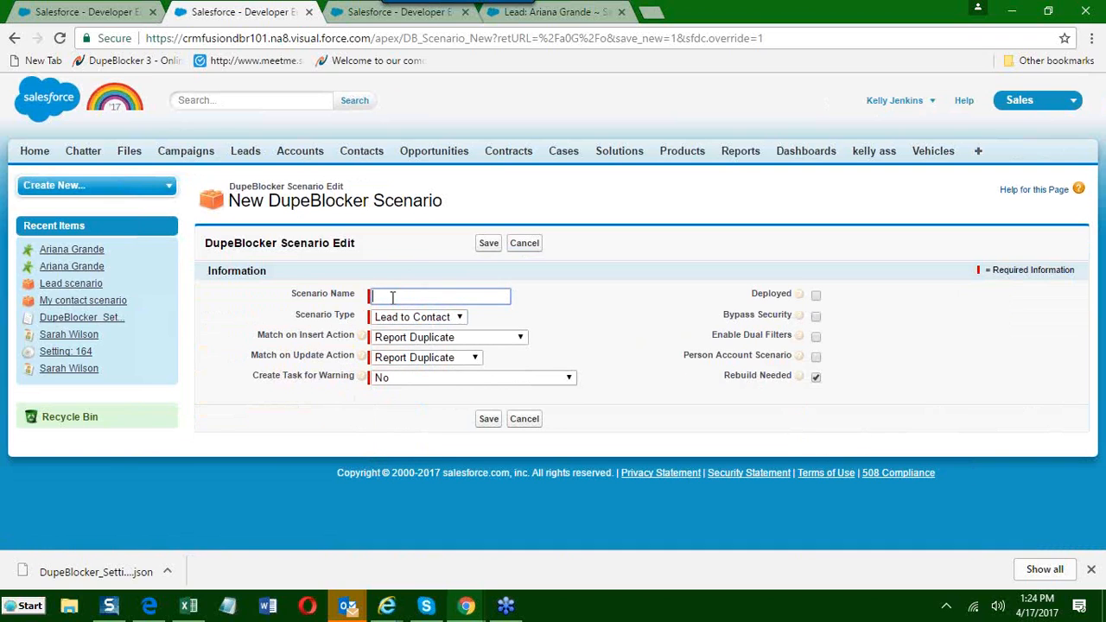
{"action": "type", "text": "Lead to Contact"}
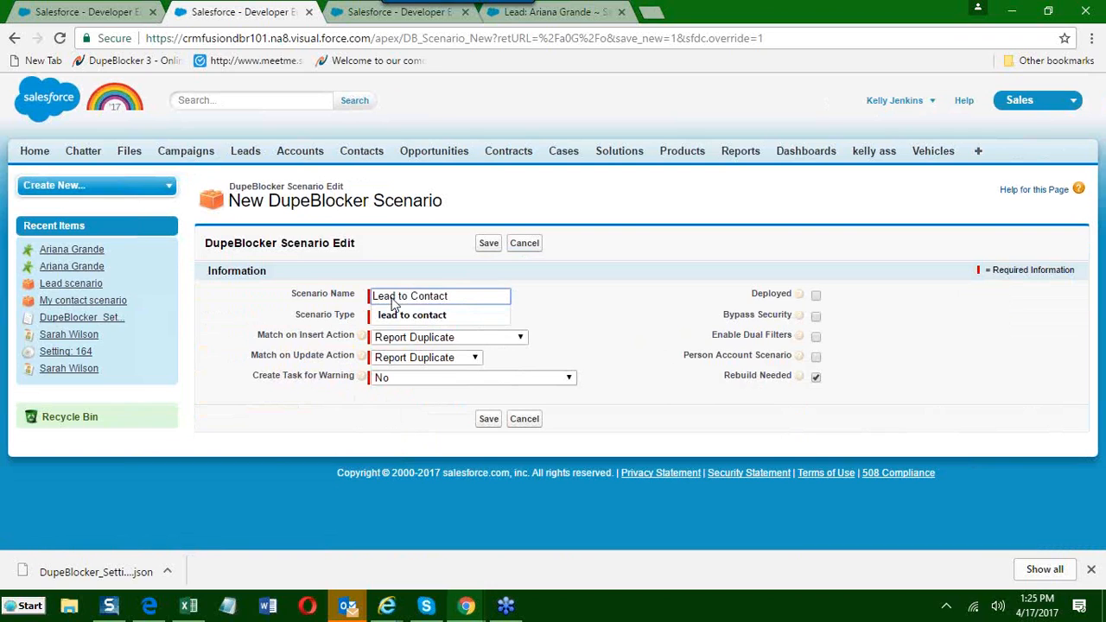
{"action": "left_click", "coordinate": [238, 335]}
Set the scenario's Match on Insert Action to Do Not Insert.
{"action": "mouse_move", "coordinate": [370, 358]}
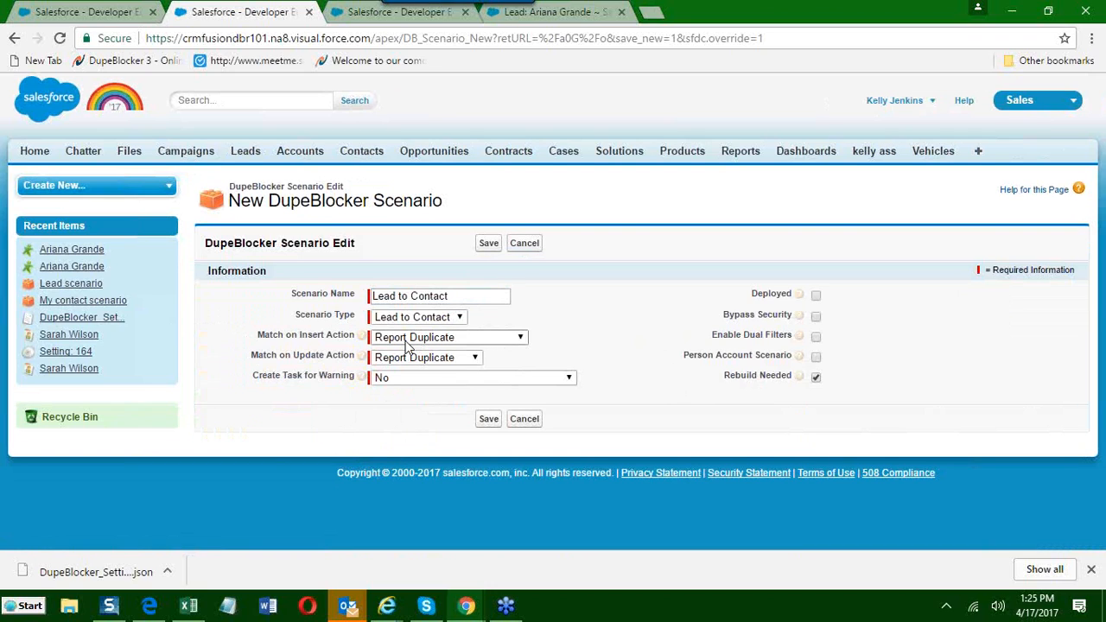
{"action": "left_click", "coordinate": [410, 344]}
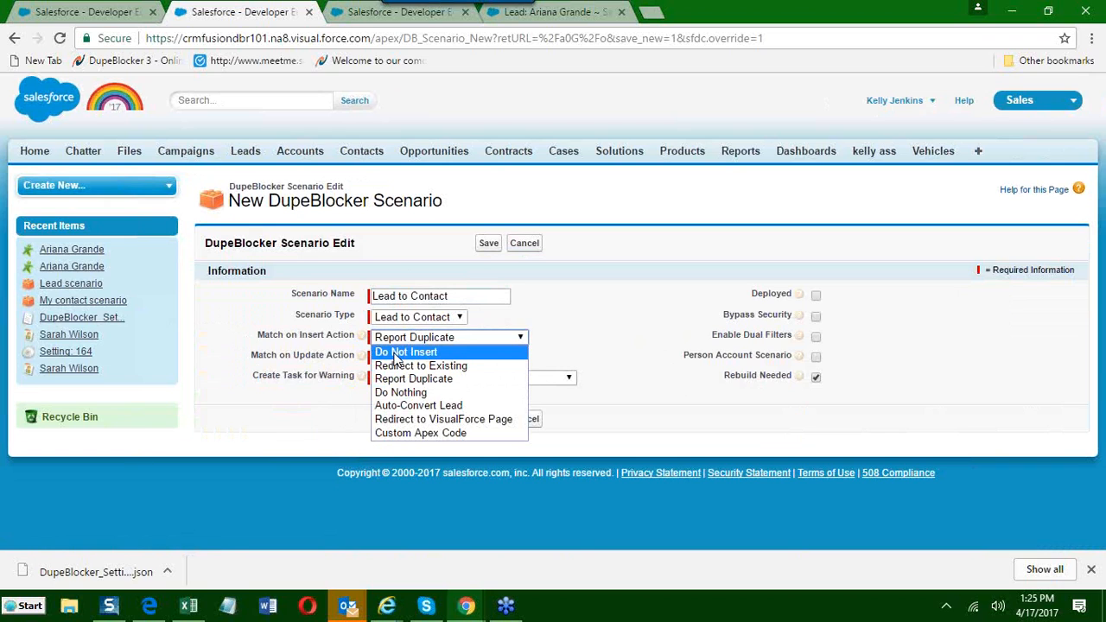
{"action": "left_click", "coordinate": [397, 354]}
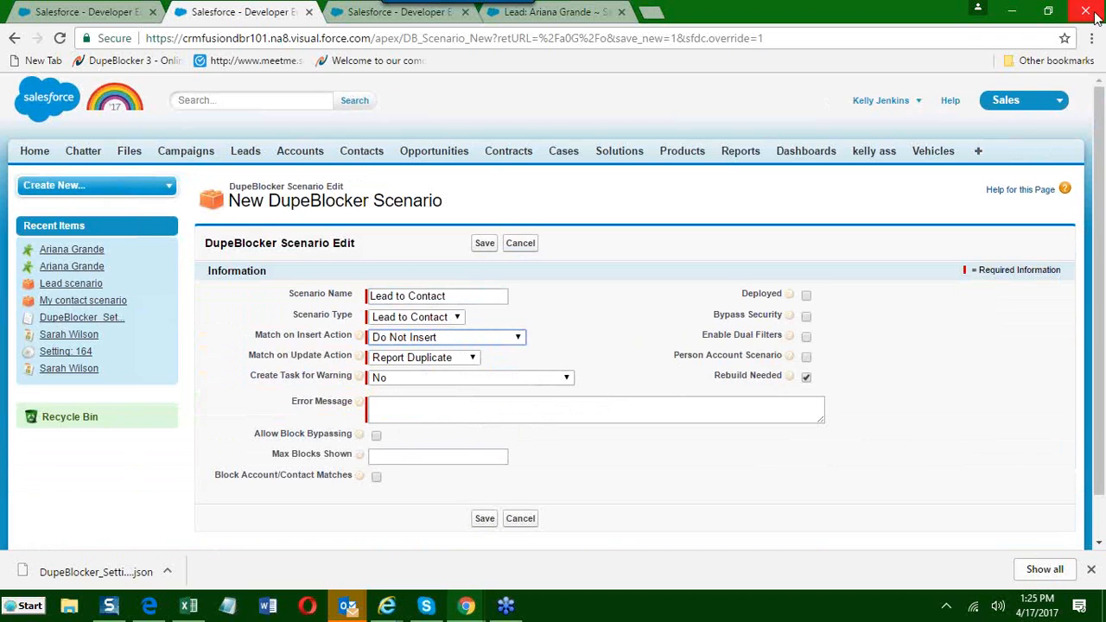
{"action": "left_click", "coordinate": [1095, 39]}
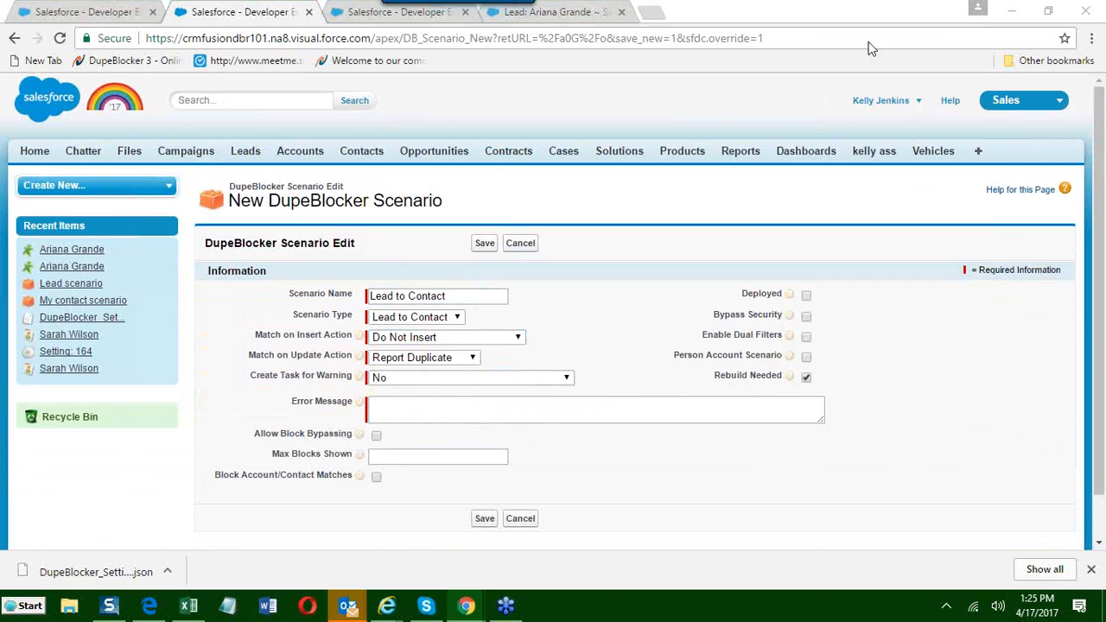
{"action": "left_click", "coordinate": [633, 321]}
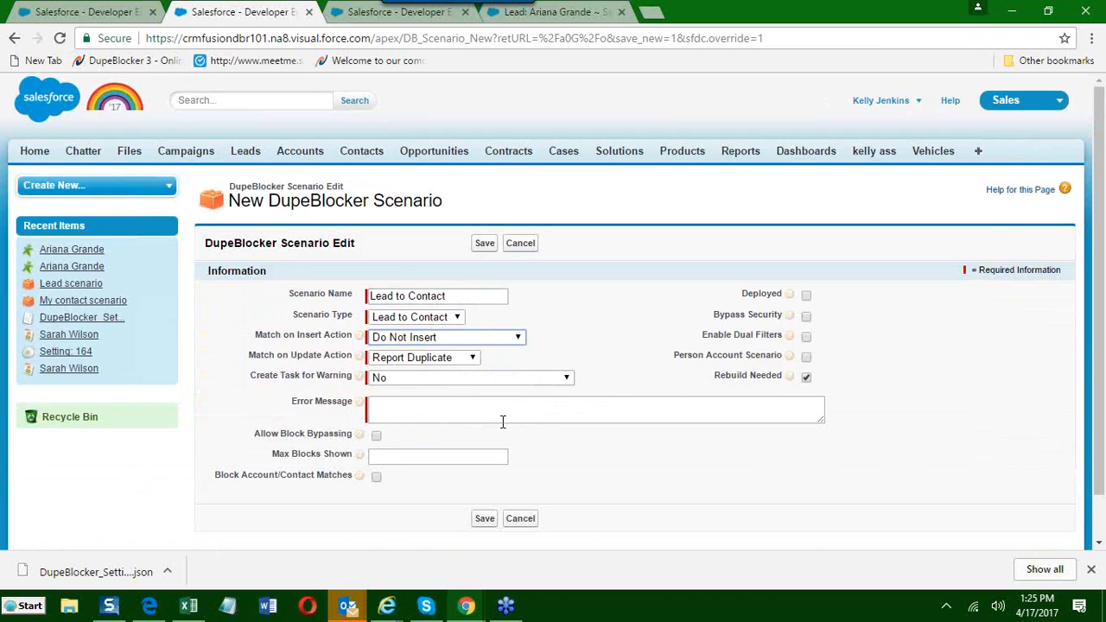
Enter the error message "you cannot enter this lead bc the contact exists" and save the scenario as deployed.
{"action": "left_click", "coordinate": [415, 416]}
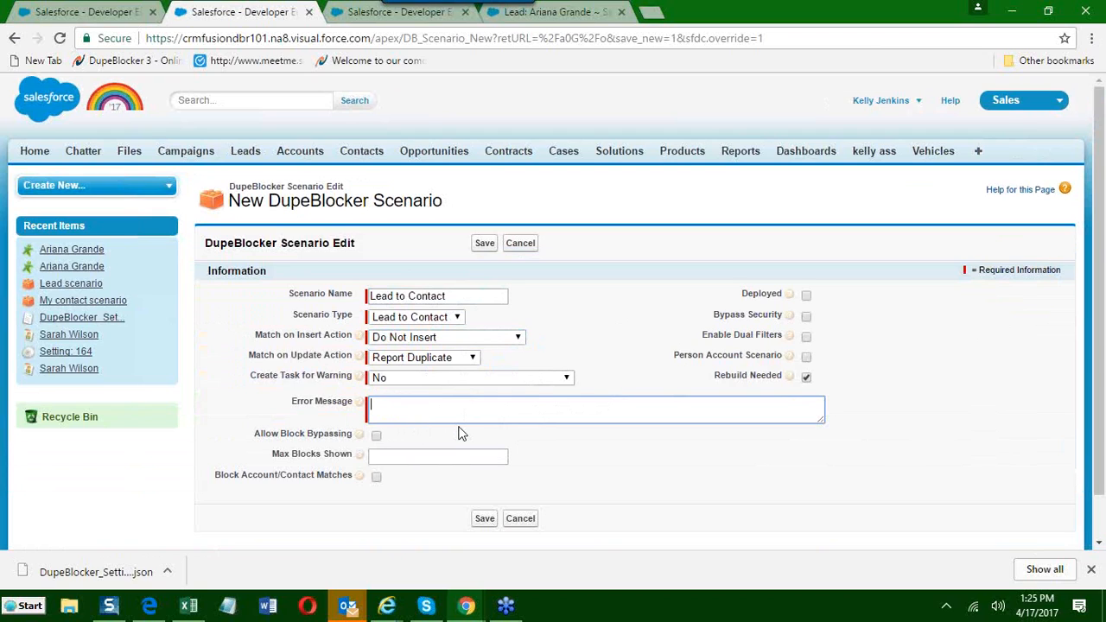
{"action": "type", "text": "you cannot enter this lead bc the contact "}
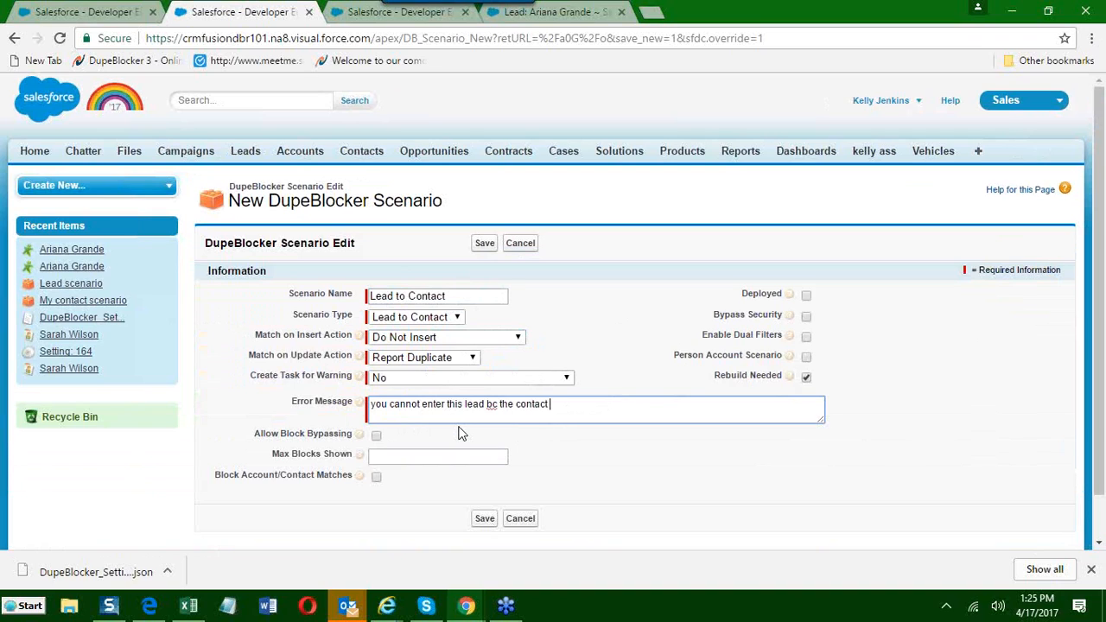
{"action": "type", "text": "exists"}
{"action": "left_click", "coordinate": [806, 295]}
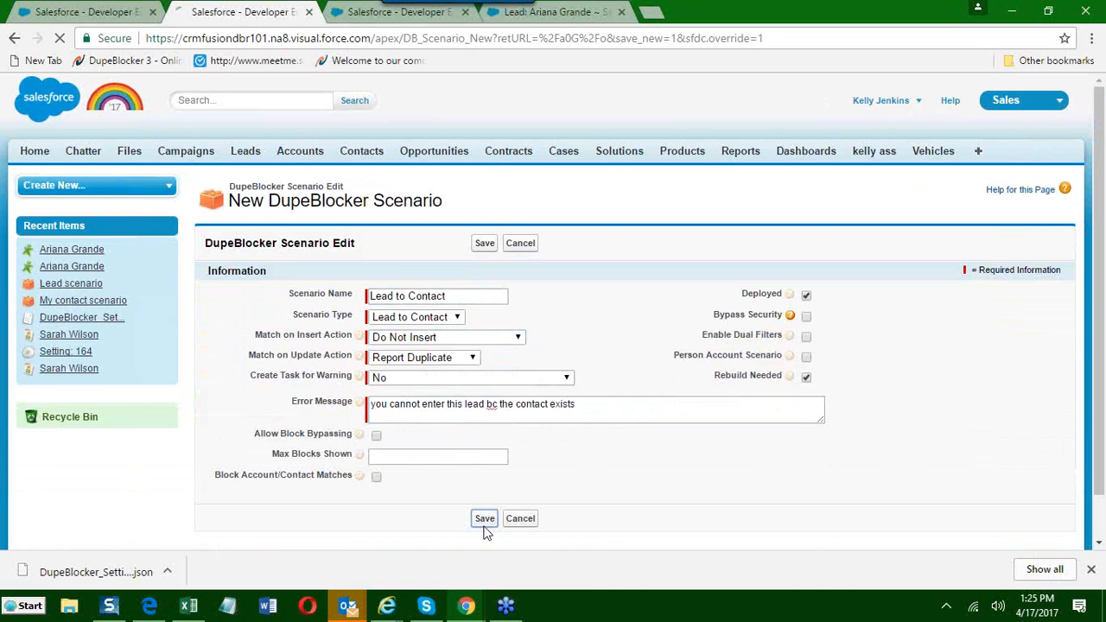
{"action": "left_click", "coordinate": [484, 519]}
Add a scenario rule with Exact mapping between the lead's Email and the contact's Email, and save it.
{"action": "scroll", "coordinate": [564, 482], "scroll_direction": "down", "scroll_amount": 3}
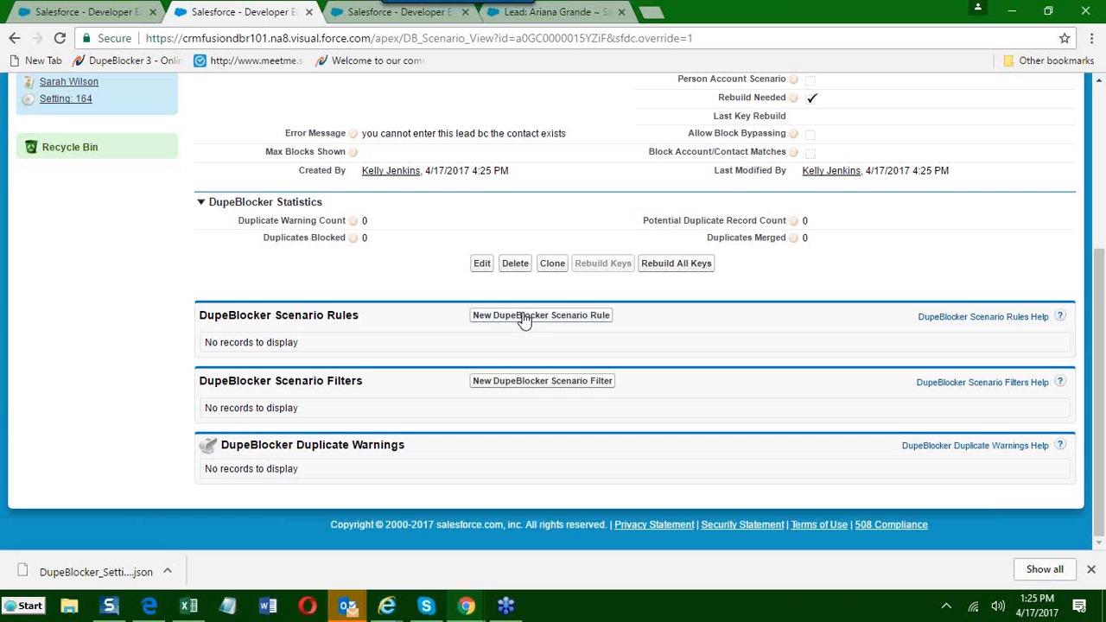
{"action": "left_click", "coordinate": [520, 318]}
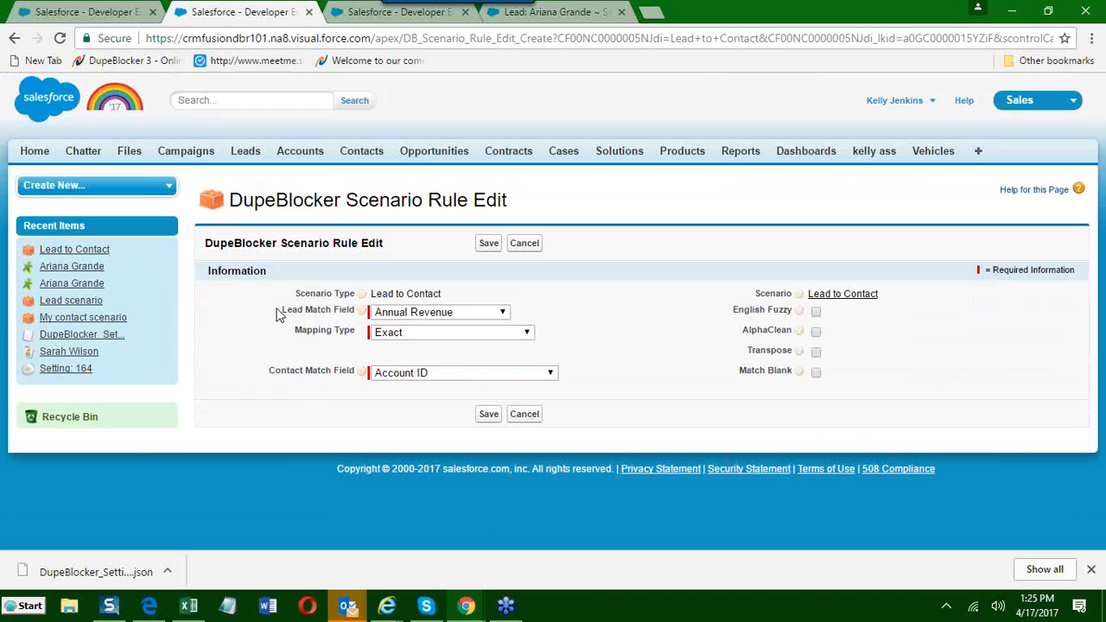
{"action": "left_click_drag", "start_coordinate": [270, 375], "coordinate": [312, 376]}
{"action": "left_click", "coordinate": [475, 314]}
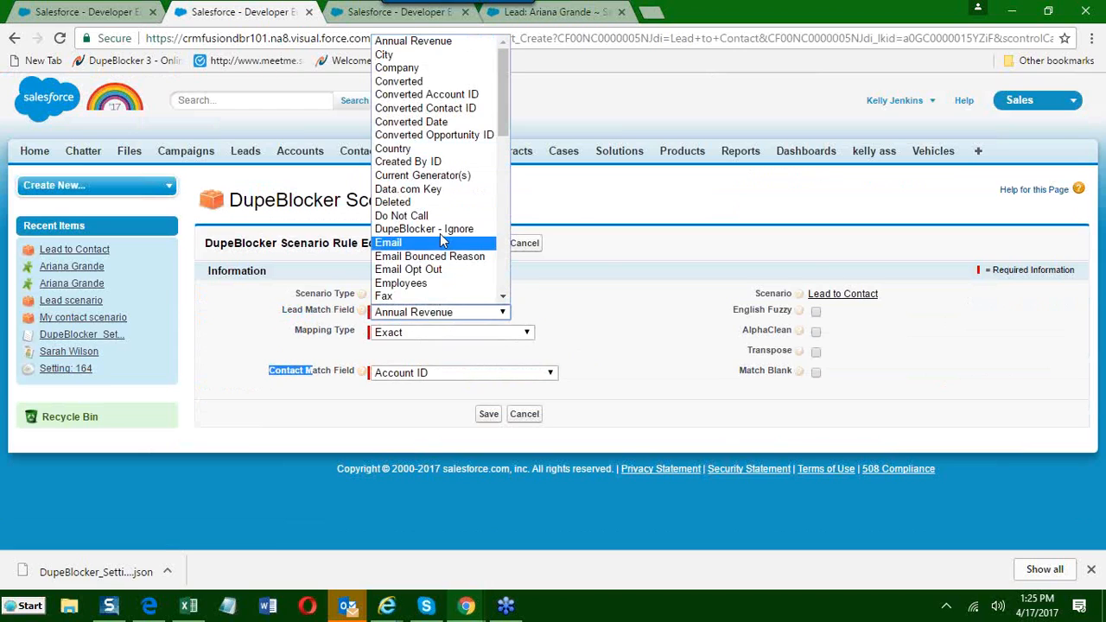
{"action": "left_click", "coordinate": [438, 246]}
{"action": "left_click", "coordinate": [420, 374]}
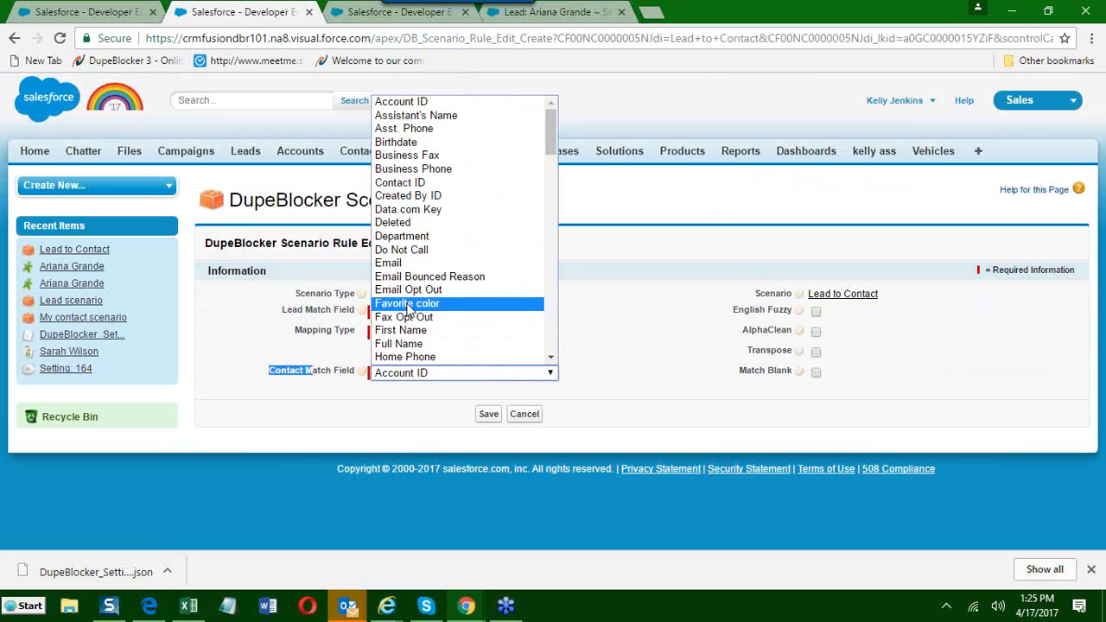
{"action": "left_click", "coordinate": [409, 263]}
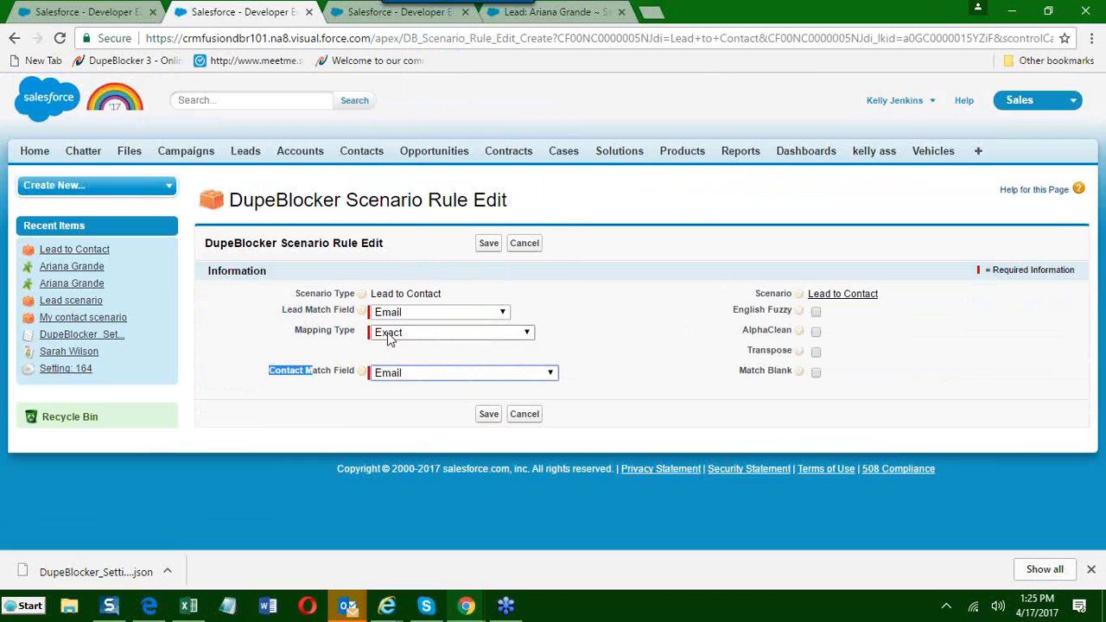
{"action": "left_click", "coordinate": [488, 415]}
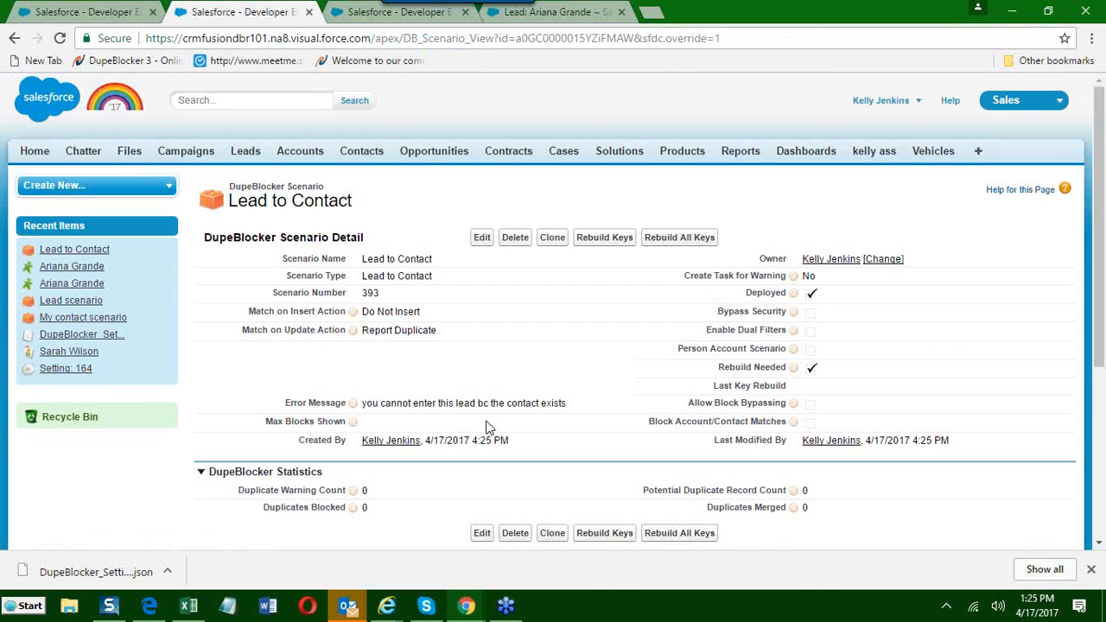
Review the Lead to Contact scenario's rule and rebuild the scenario's keys.
{"action": "scroll", "coordinate": [486, 427], "scroll_direction": "down", "scroll_amount": 1}
{"action": "scroll", "coordinate": [485, 427], "scroll_direction": "down", "scroll_amount": 1}
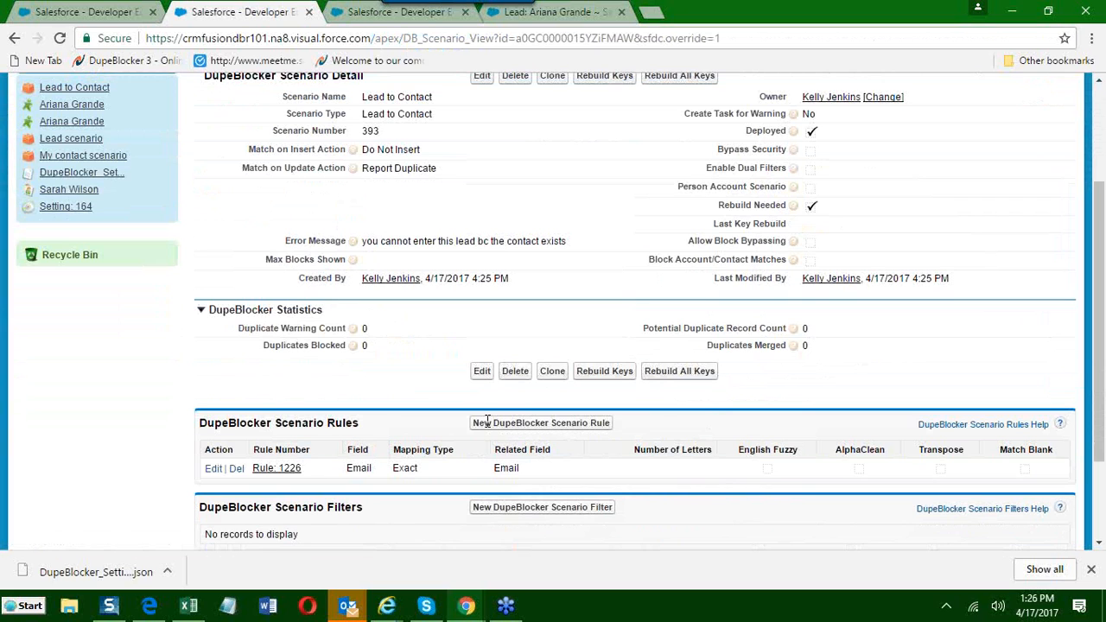
{"action": "scroll", "coordinate": [486, 424], "scroll_direction": "down", "scroll_amount": 1}
{"action": "scroll", "coordinate": [519, 428], "scroll_direction": "up", "scroll_amount": 1}
{"action": "left_click", "coordinate": [605, 374]}
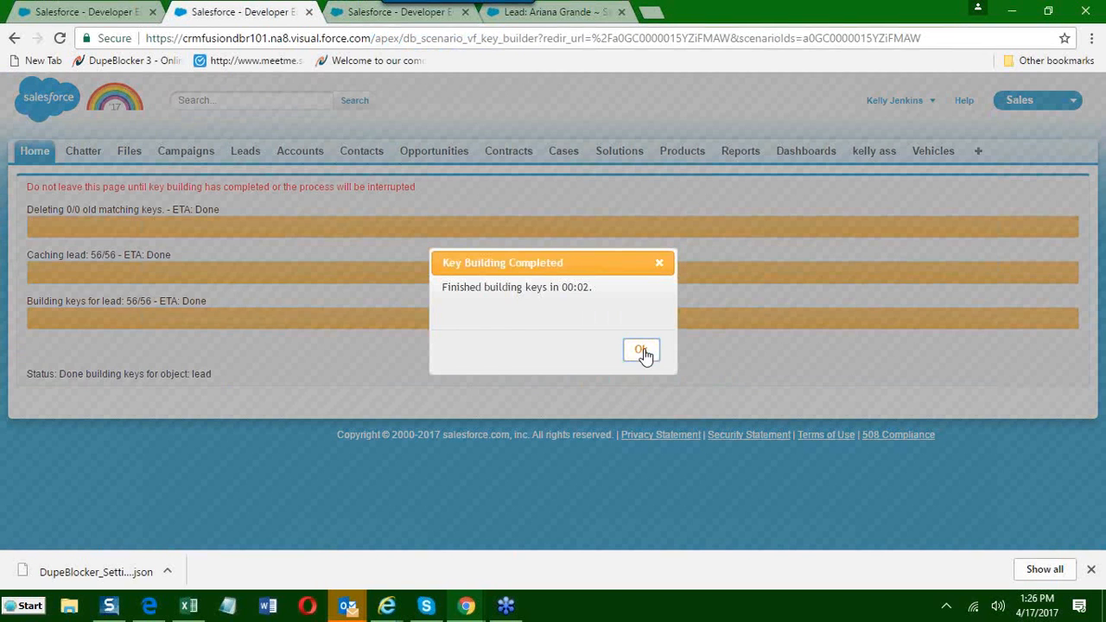
{"action": "left_click", "coordinate": [641, 351]}
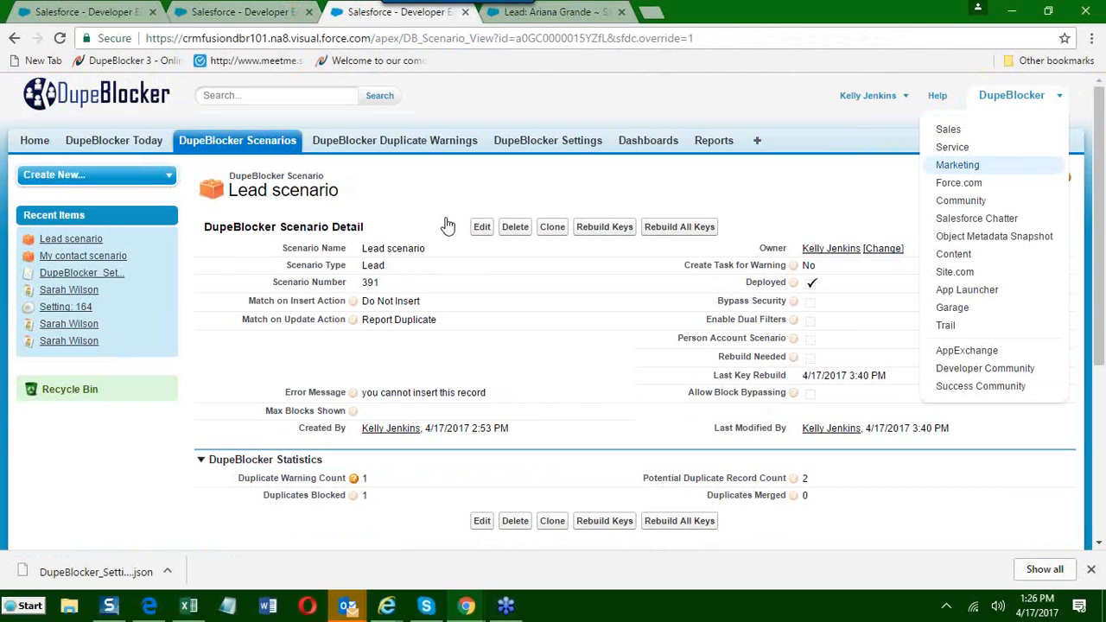
In the other Salesforce tab, switch to the Sales app and start a new contact record.
{"action": "left_click", "coordinate": [960, 133]}
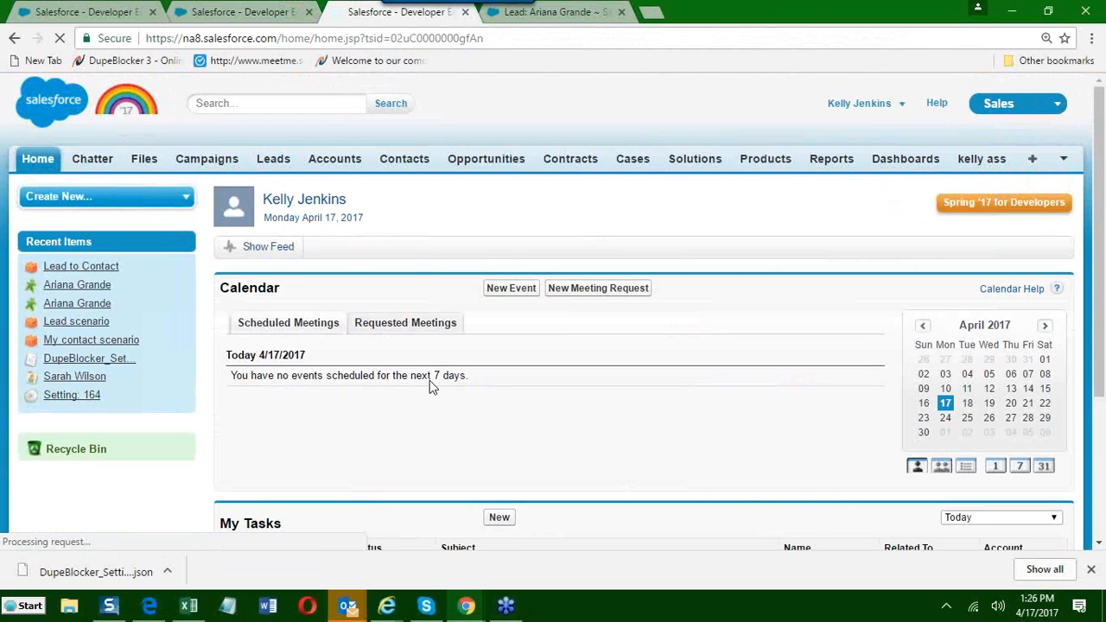
{"action": "left_click", "coordinate": [402, 160]}
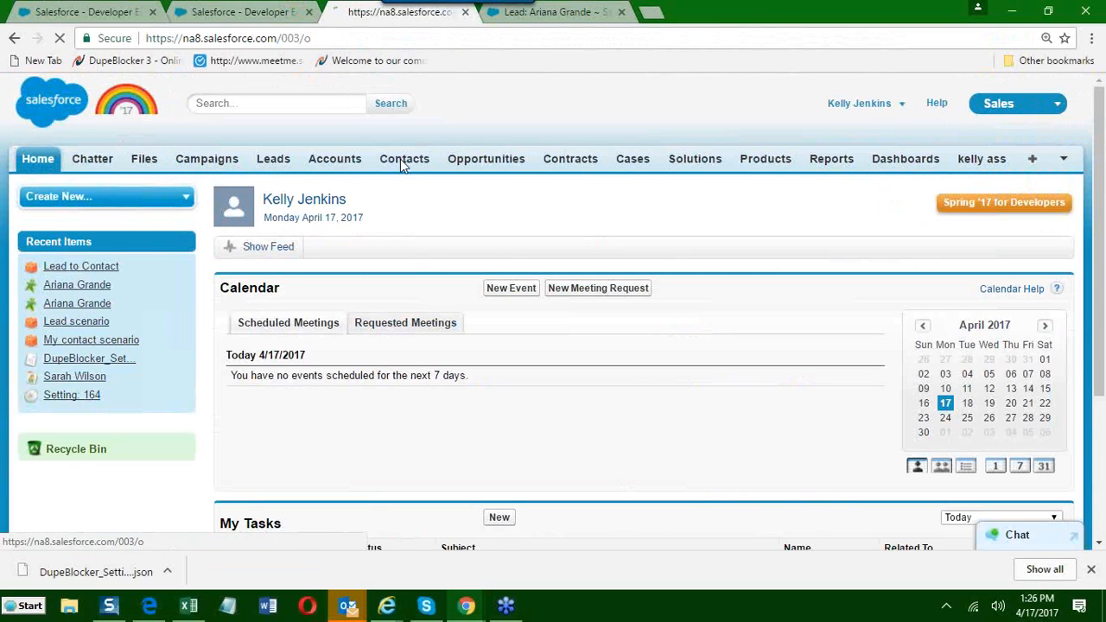
{"action": "scroll", "coordinate": [412, 381], "scroll_direction": "down", "scroll_amount": 3}
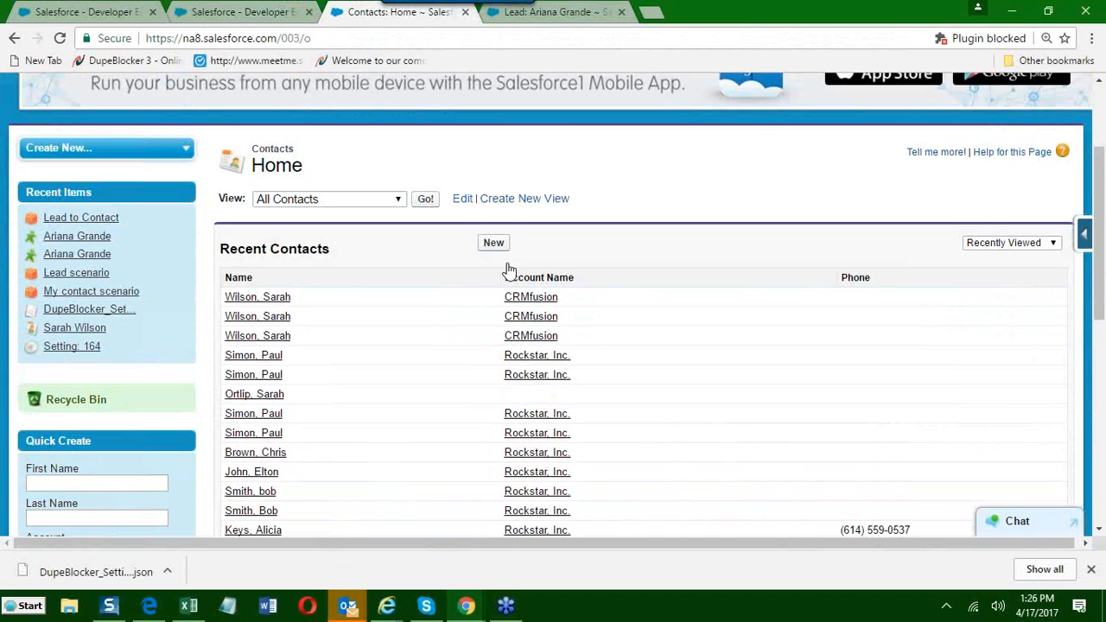
{"action": "left_click", "coordinate": [495, 243]}
{"action": "scroll", "coordinate": [435, 446], "scroll_direction": "down", "scroll_amount": 3}
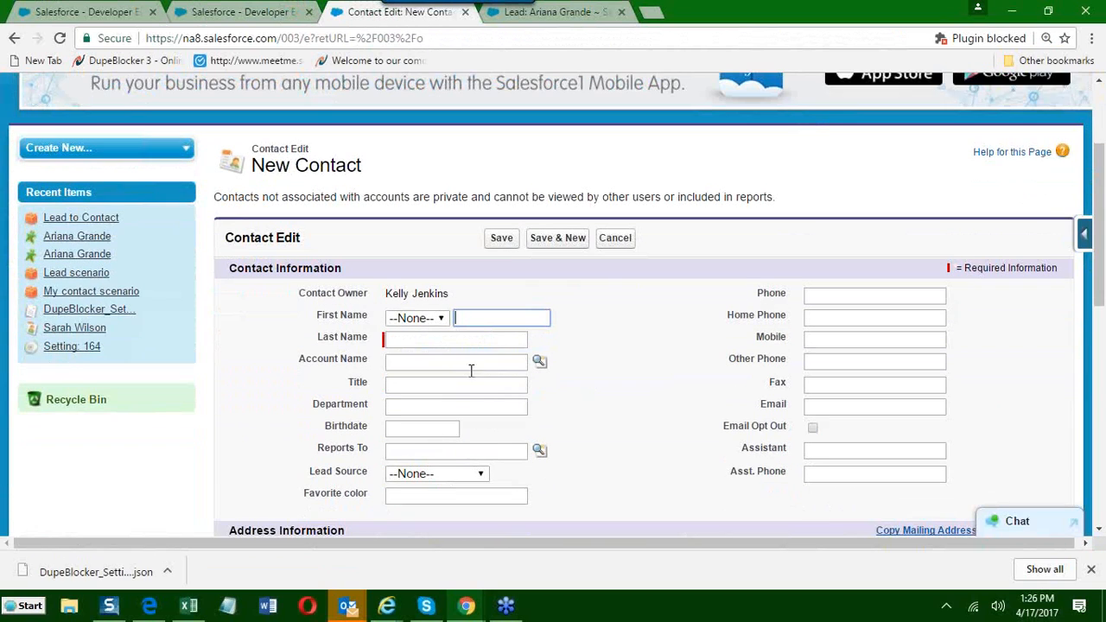
Enter the new contact's first and last name.
{"action": "left_click", "coordinate": [408, 338]}
{"action": "left_click", "coordinate": [408, 337]}
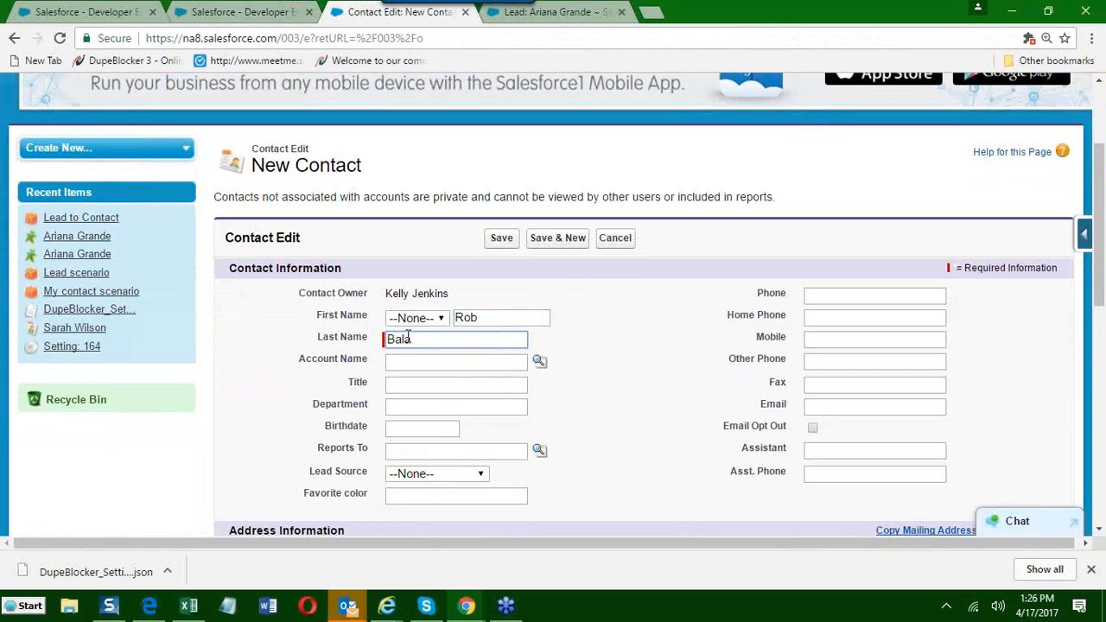
Look up the IBM Co account and assign it to the new contact.
{"action": "left_click", "coordinate": [447, 365]}
{"action": "left_click", "coordinate": [541, 362]}
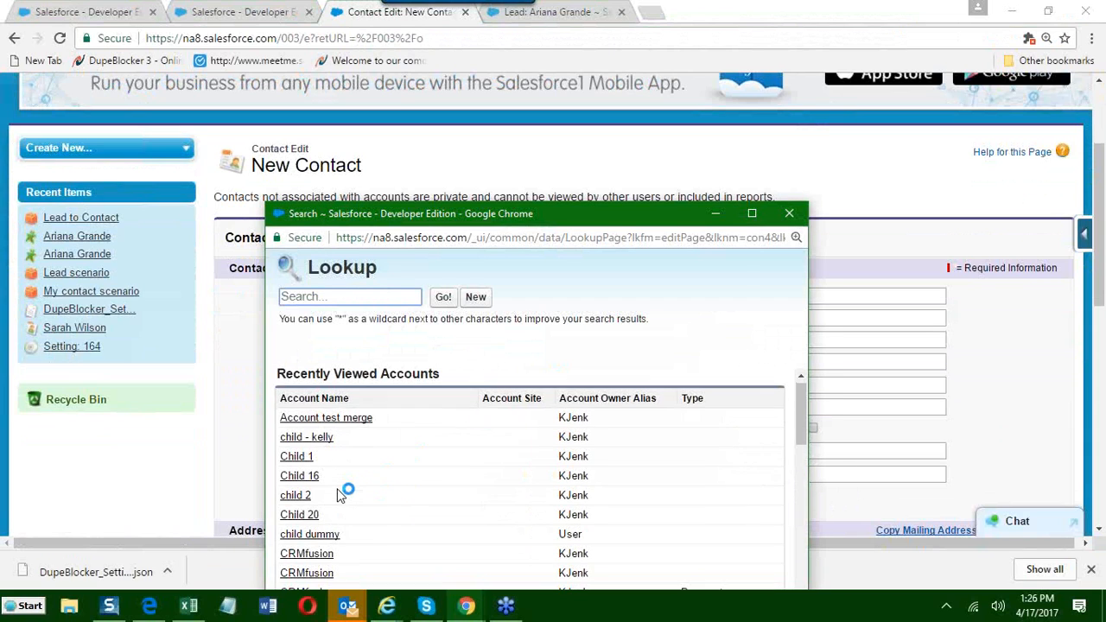
{"action": "scroll", "coordinate": [342, 494], "scroll_direction": "down", "scroll_amount": 2}
{"action": "scroll", "coordinate": [341, 496], "scroll_direction": "down", "scroll_amount": 2}
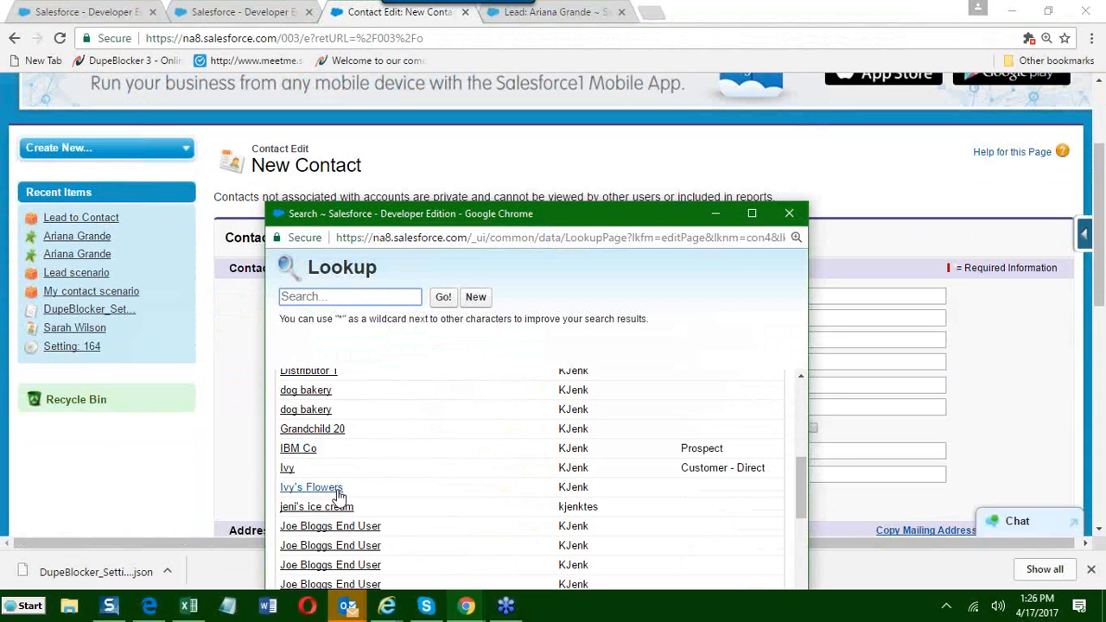
{"action": "left_click", "coordinate": [311, 448]}
{"action": "scroll", "coordinate": [511, 327], "scroll_direction": "up", "scroll_amount": 2}
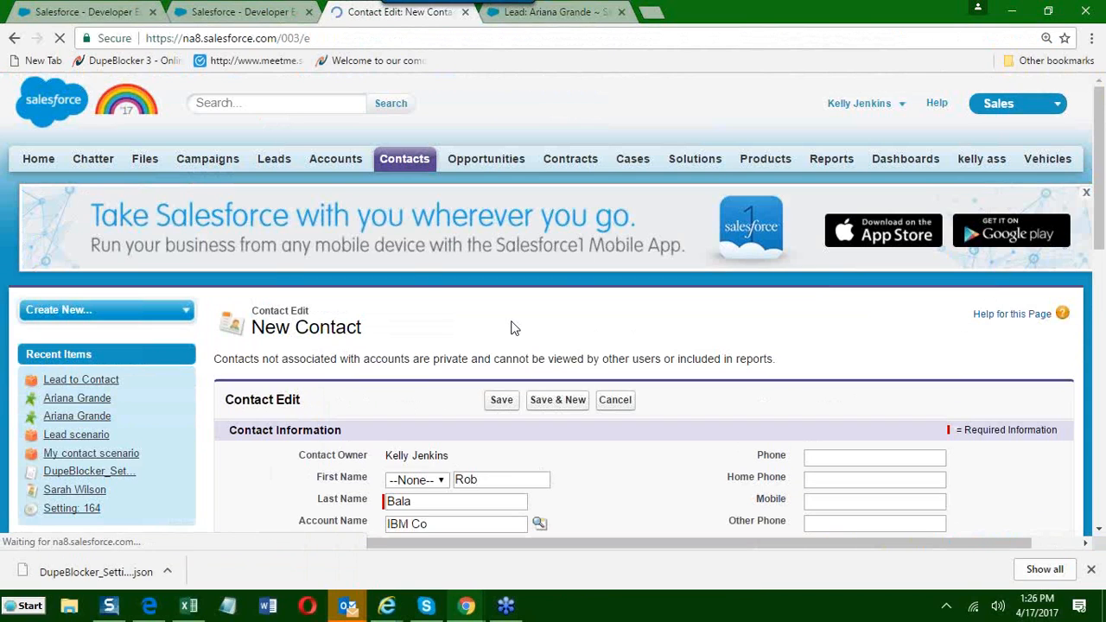
Enter the new contact's e-mail address.
{"action": "scroll", "coordinate": [511, 328], "scroll_direction": "down", "scroll_amount": 2}
{"action": "left_click", "coordinate": [846, 407]}
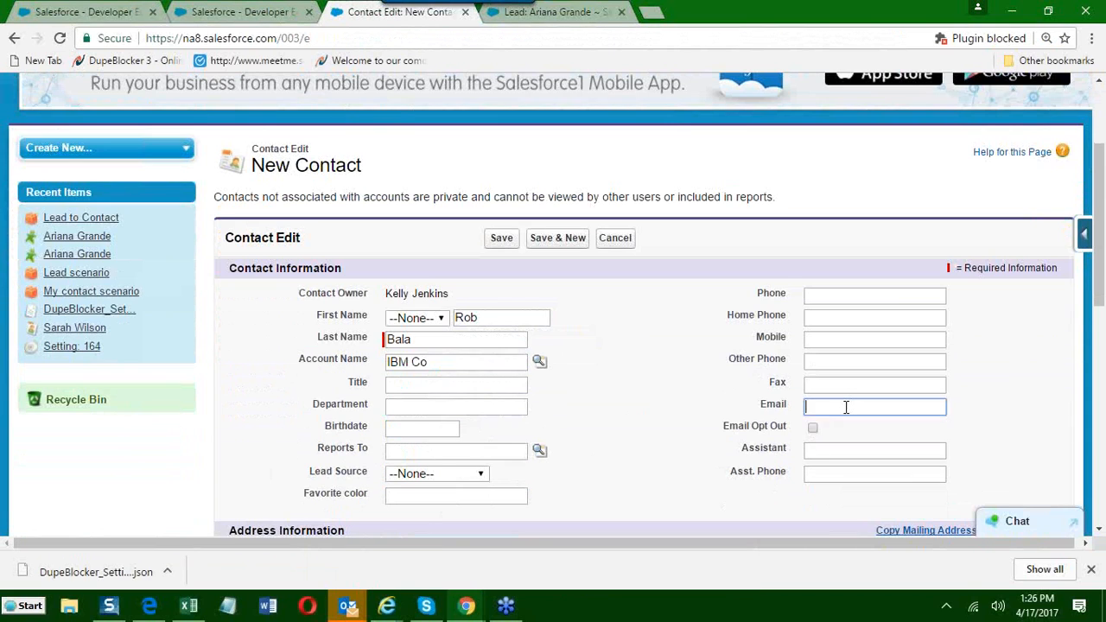
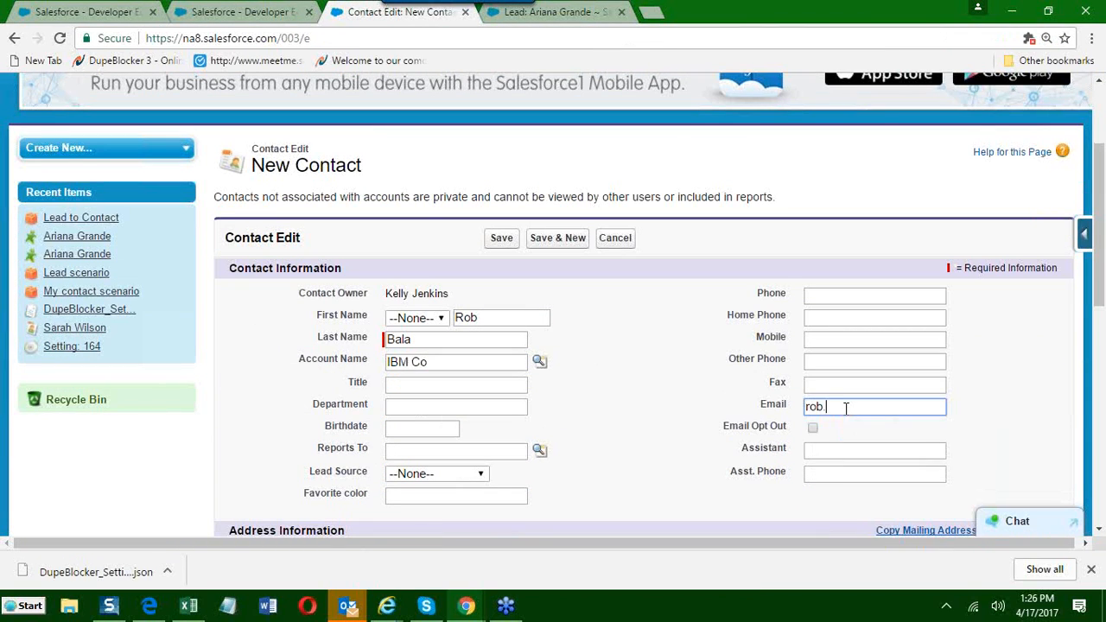
Copy the contact's e-mail address and save the new contact.
{"action": "left_click", "coordinate": [891, 423]}
{"action": "left_click_drag", "start_coordinate": [915, 407], "coordinate": [739, 400]}
{"action": "key", "text": "ctrl+c"}
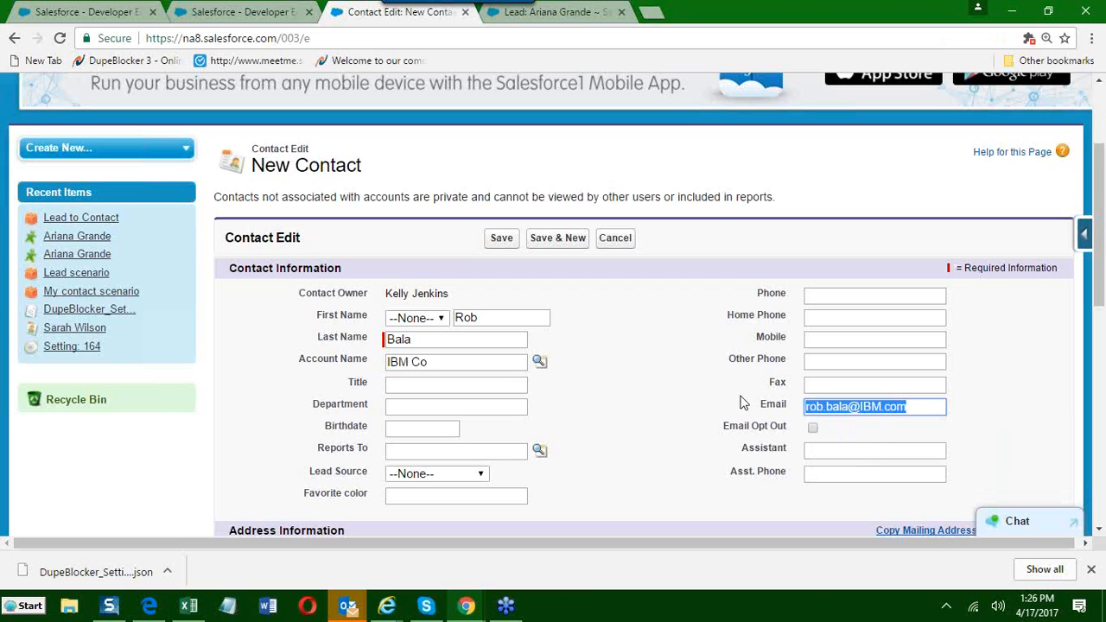
{"action": "left_click", "coordinate": [563, 382]}
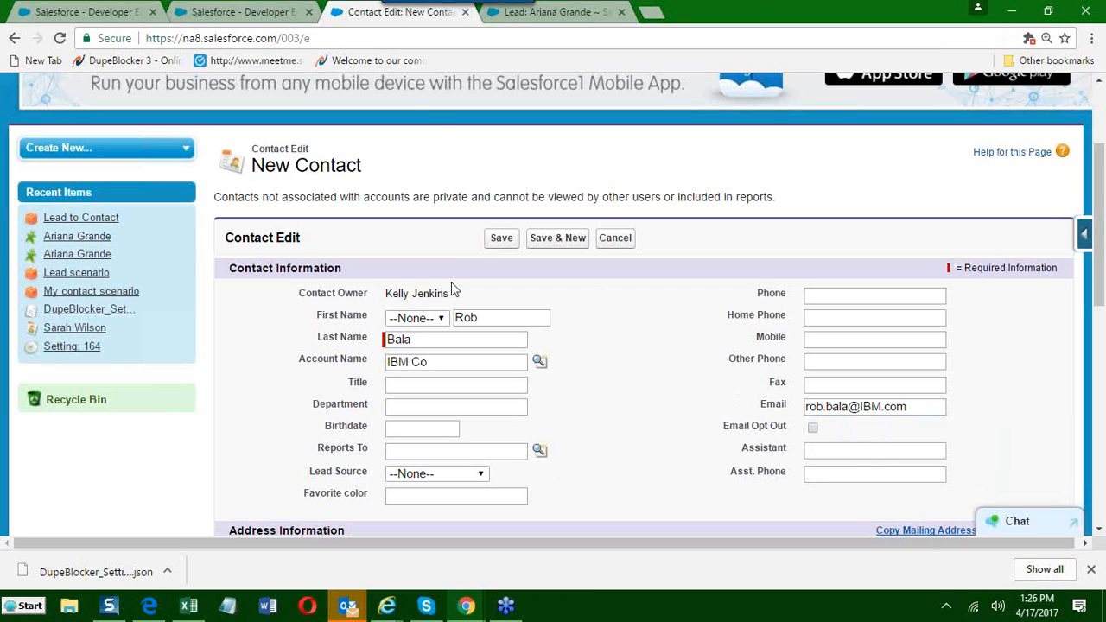
{"action": "left_click", "coordinate": [501, 239]}
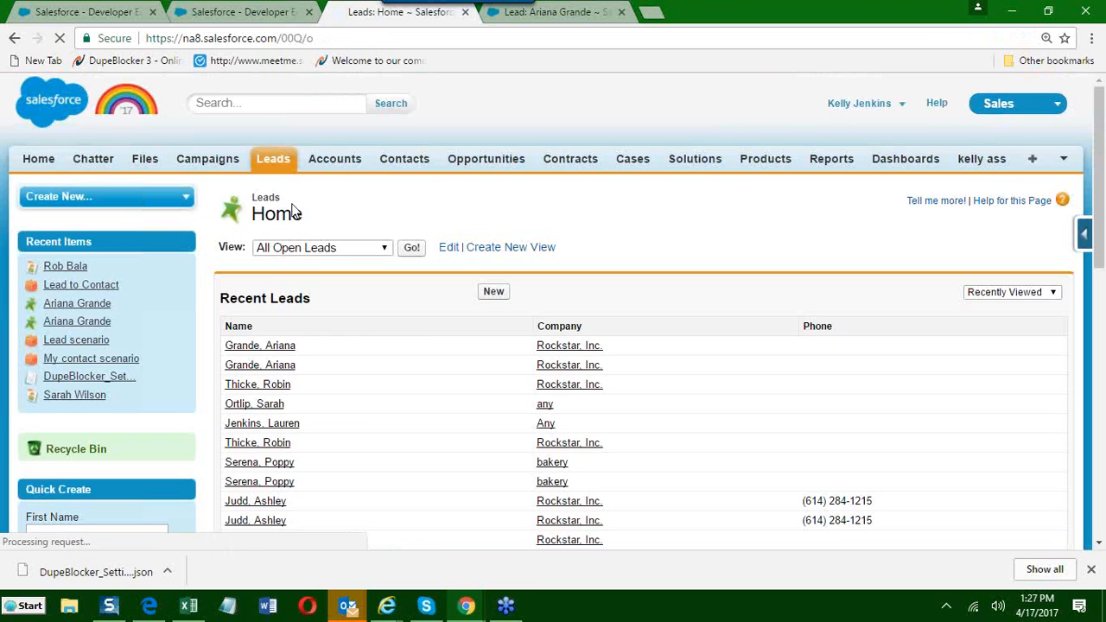
Start a new Record type B lead with the saved contact's first and last name and IBM as the company.
{"action": "left_click", "coordinate": [493, 292]}
{"action": "left_click", "coordinate": [511, 363]}
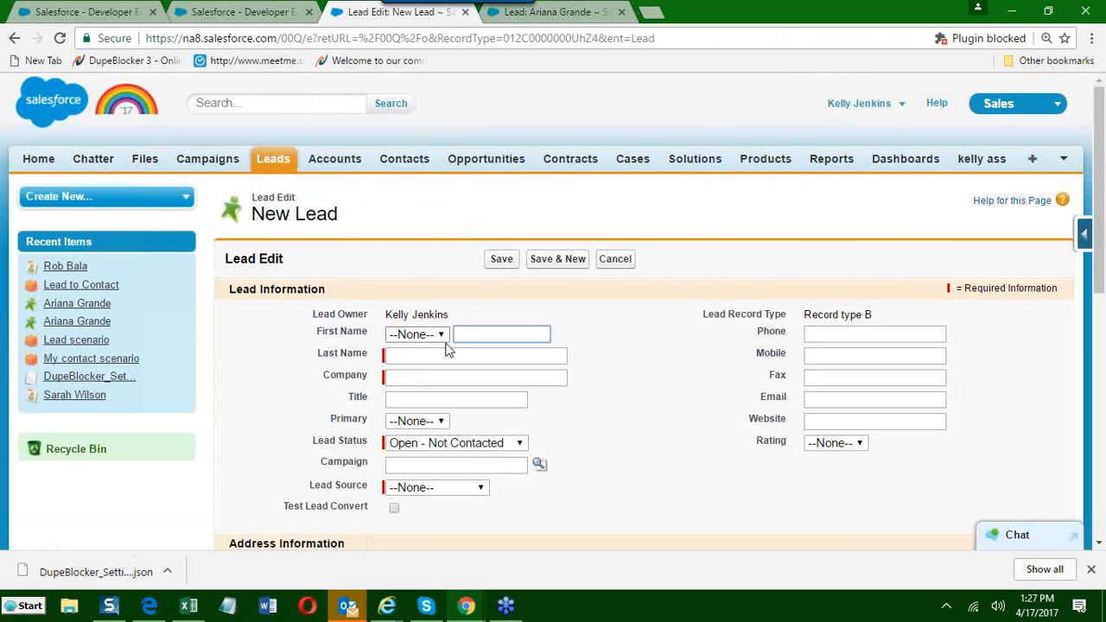
{"action": "key", "text": "Tab"}
{"action": "key", "text": "Tab"}
{"action": "type", "text": "I"}
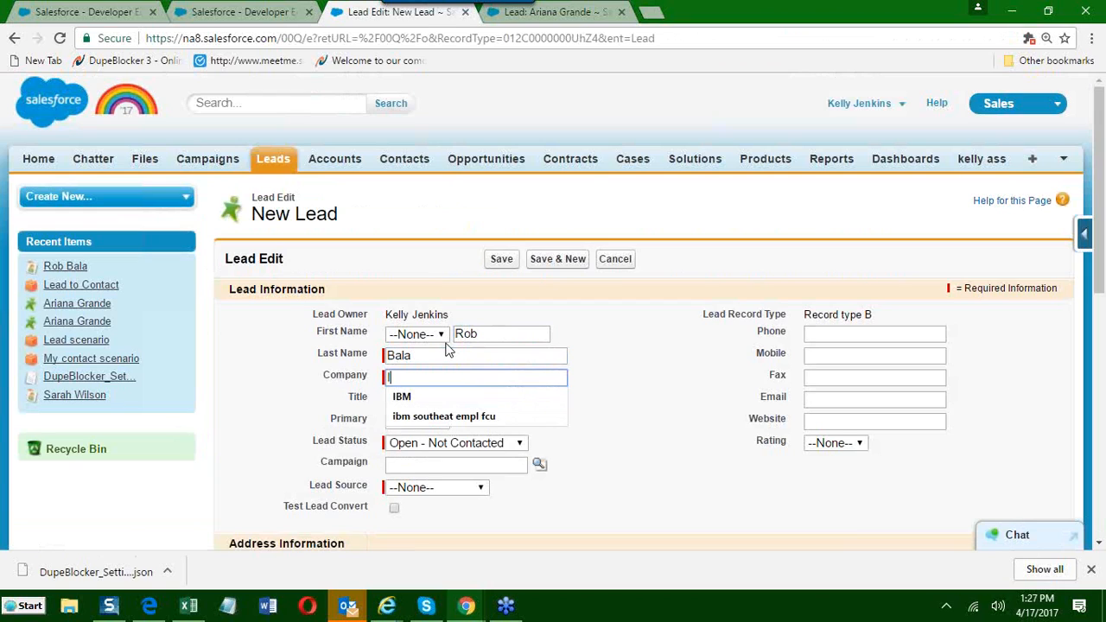
Paste the copied contact e-mail into the lead's Email field and try to save the lead.
{"action": "left_click", "coordinate": [830, 400]}
{"action": "key", "text": "ctrl+v"}
{"action": "left_click", "coordinate": [786, 454]}
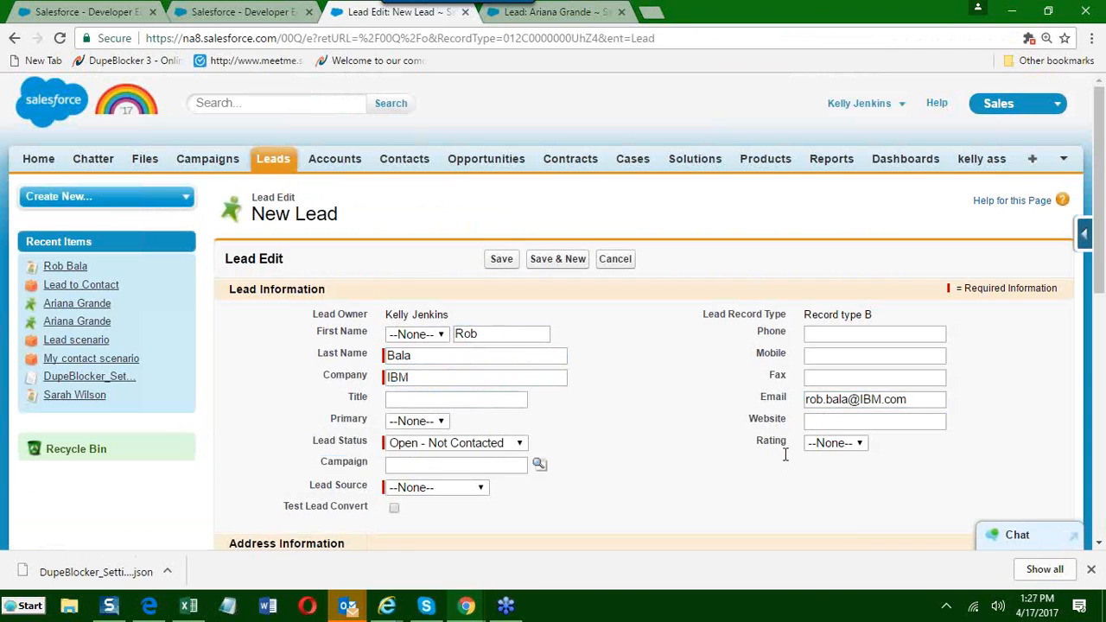
{"action": "left_click", "coordinate": [505, 264]}
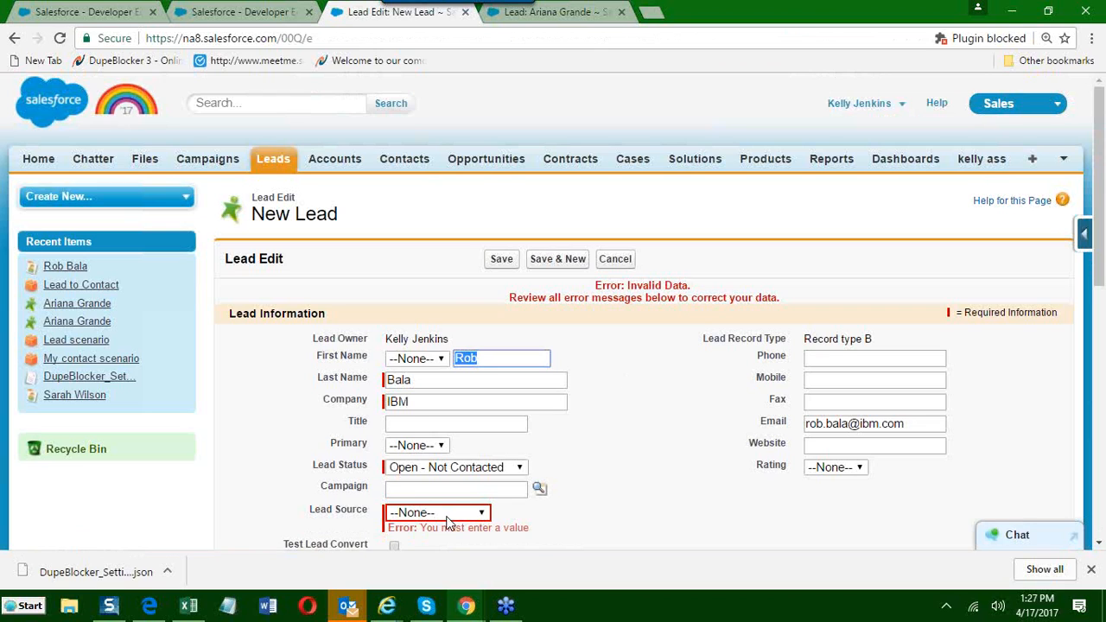
Set the lead's Lead Source to Other and try to save the duplicate lead again.
{"action": "left_click", "coordinate": [447, 516]}
{"action": "left_click", "coordinate": [438, 496]}
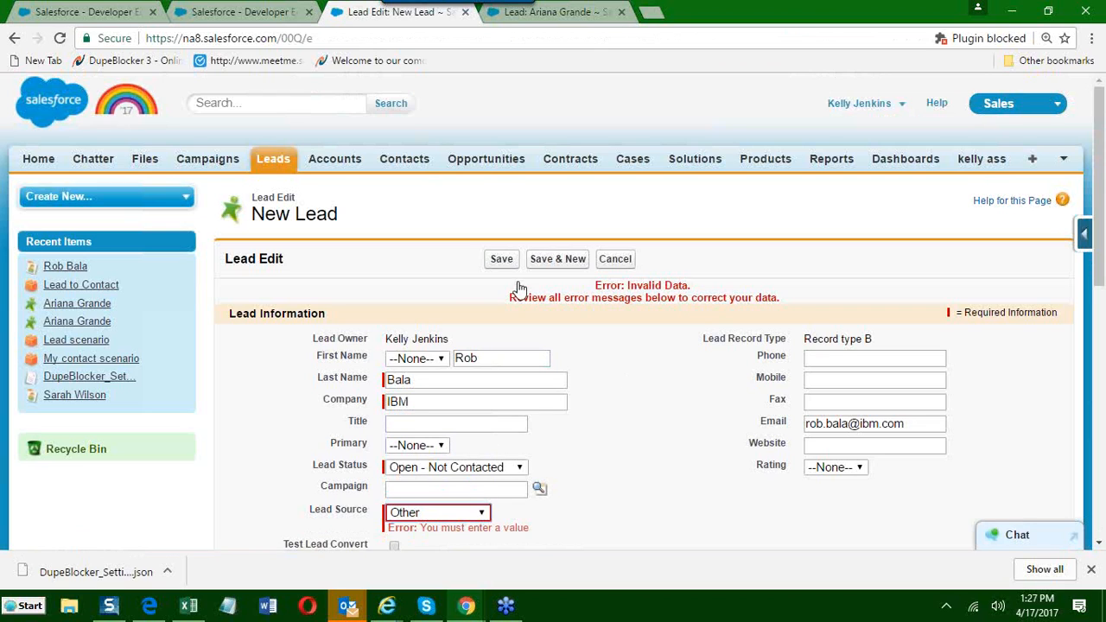
{"action": "left_click", "coordinate": [503, 259]}
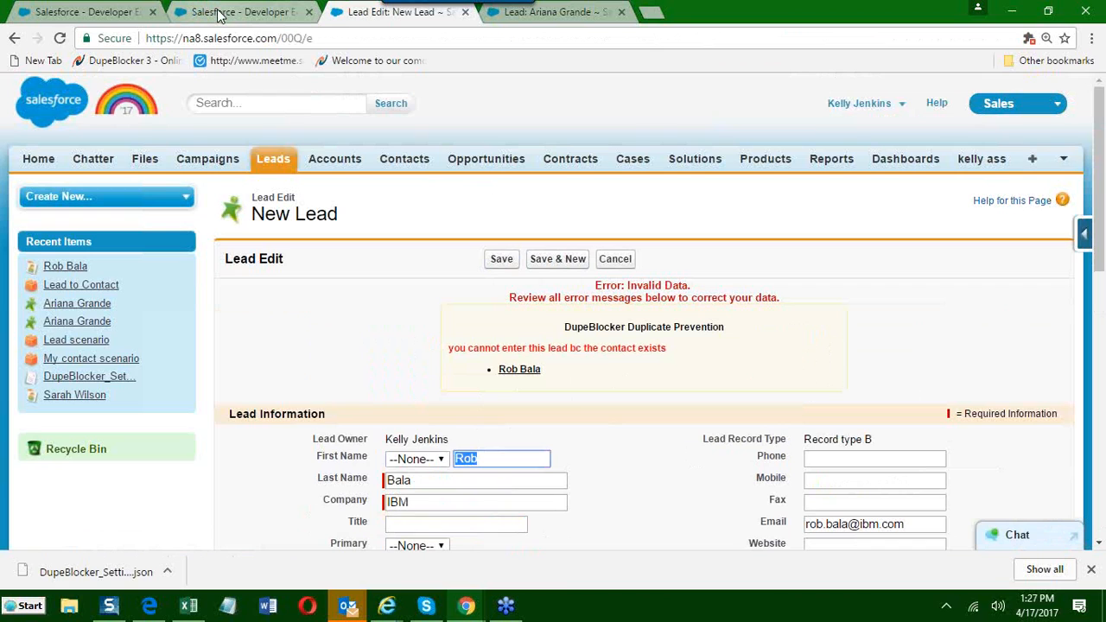
Examine the Block Account/Contact Matches setting on the Lead to Contact scenario in the other Salesforce tab.
{"action": "left_click", "coordinate": [219, 14]}
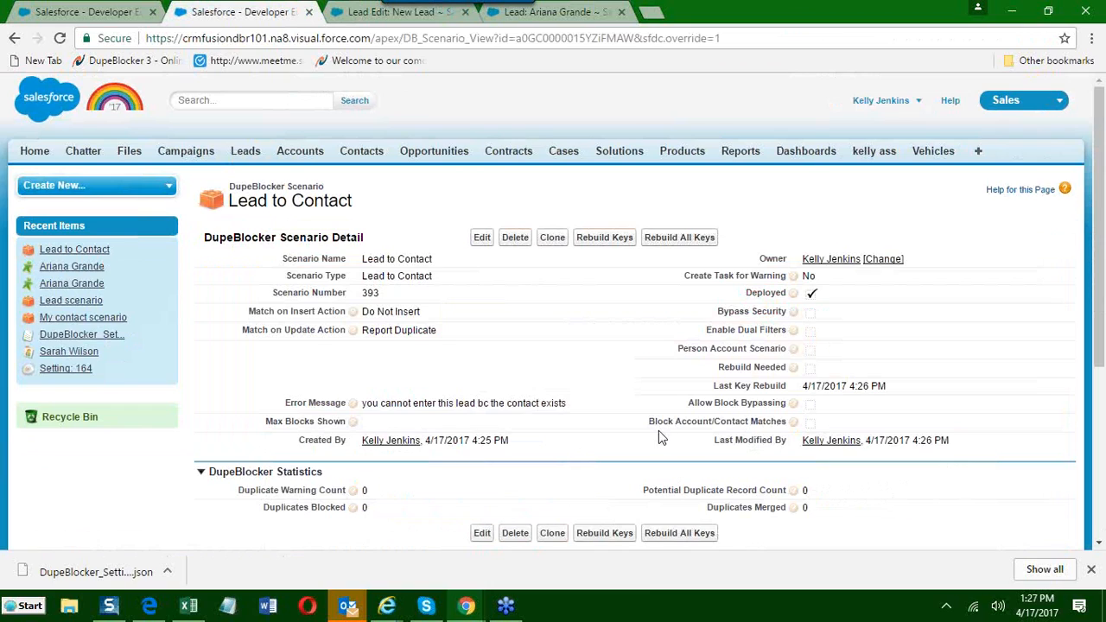
{"action": "left_click_drag", "start_coordinate": [648, 420], "coordinate": [787, 421]}
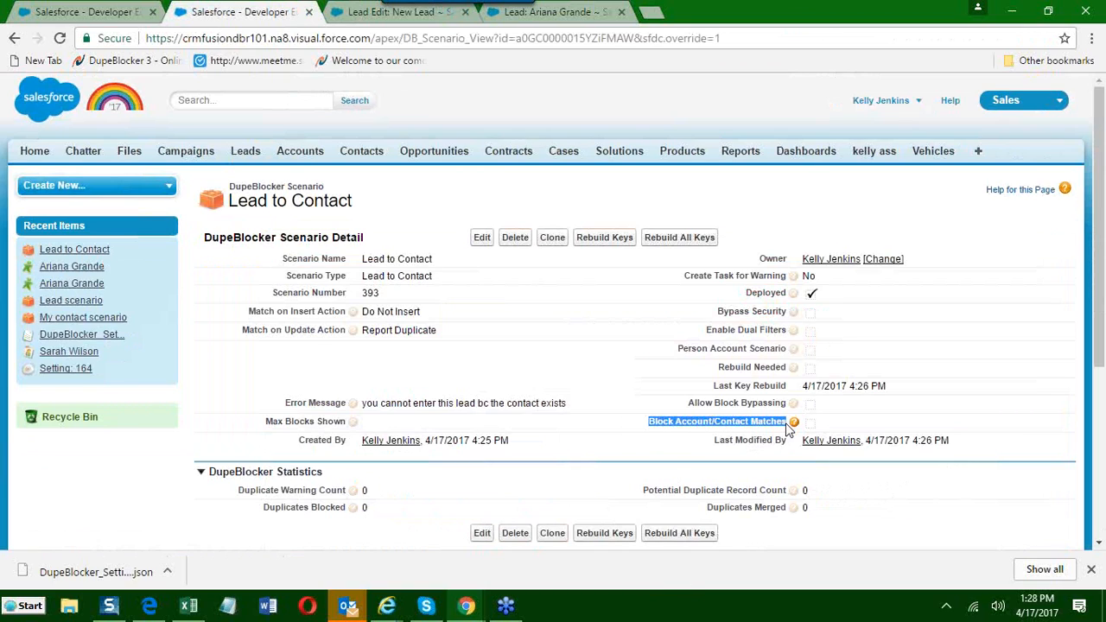
{"action": "left_click", "coordinate": [588, 467]}
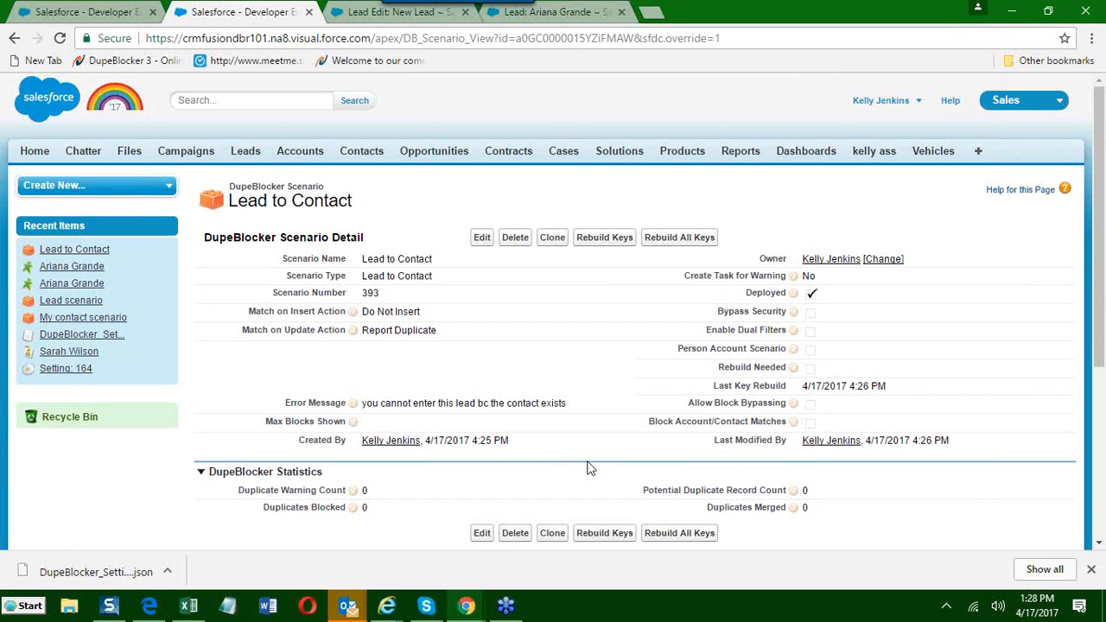
Return to the New Lead tab, cancel the blocked lead and start another Record type B lead.
{"action": "left_click", "coordinate": [365, 11]}
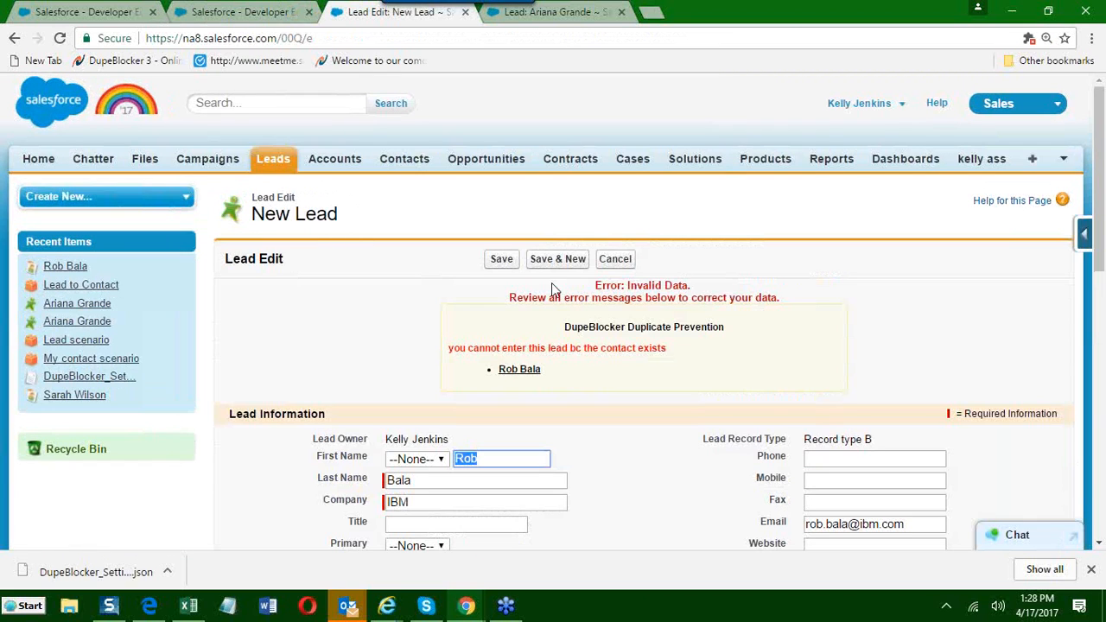
{"action": "left_click", "coordinate": [615, 258]}
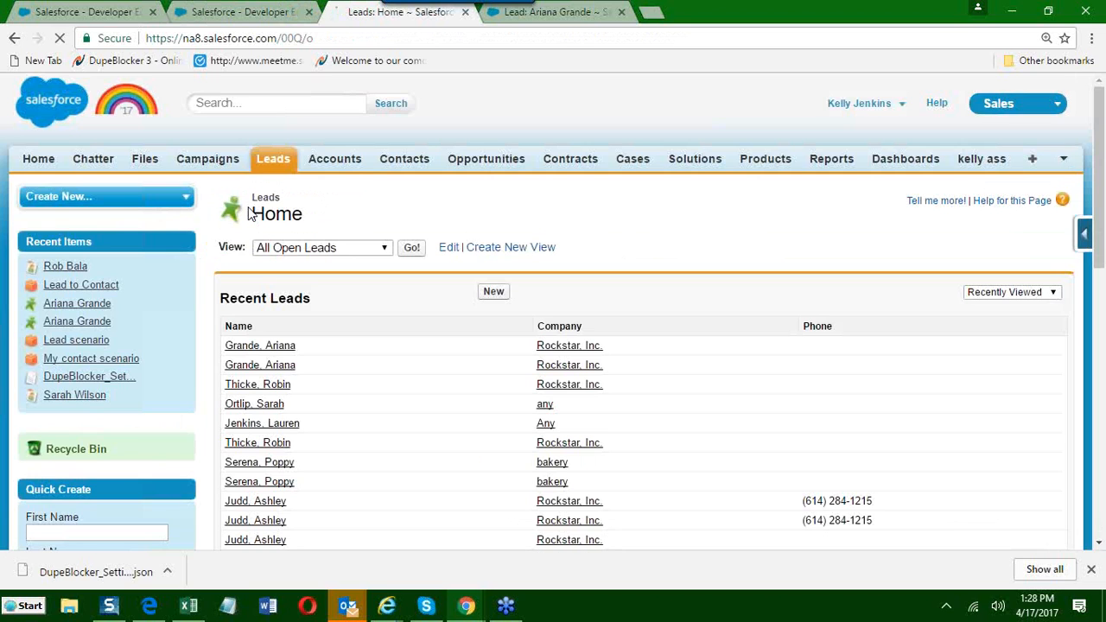
{"action": "left_click", "coordinate": [493, 292]}
{"action": "left_click", "coordinate": [491, 366]}
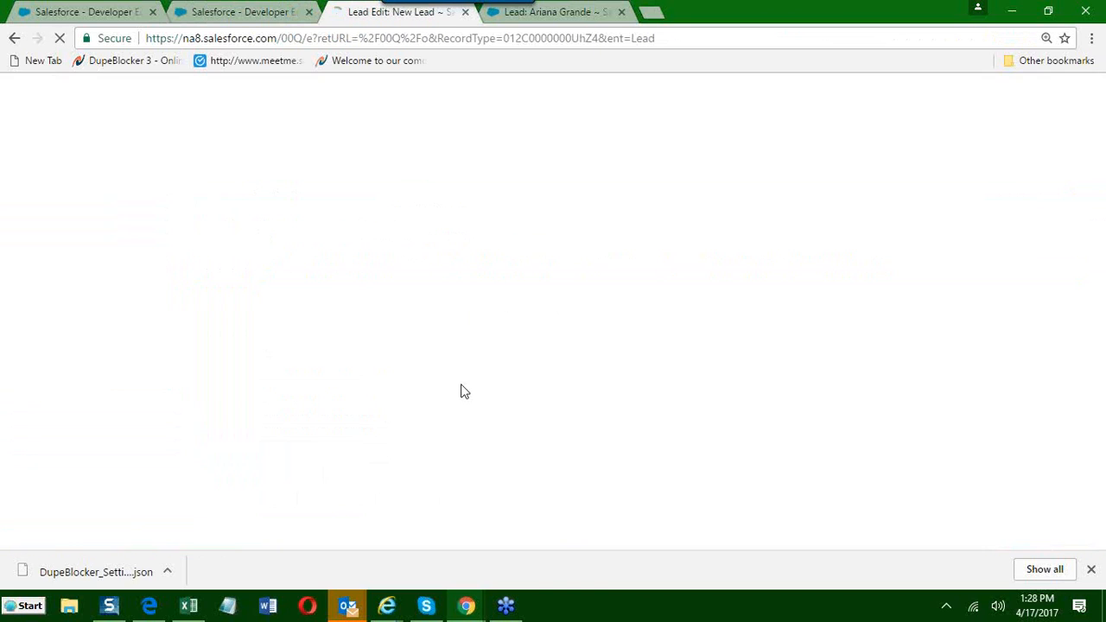
{"action": "type", "text": "Laurn"}
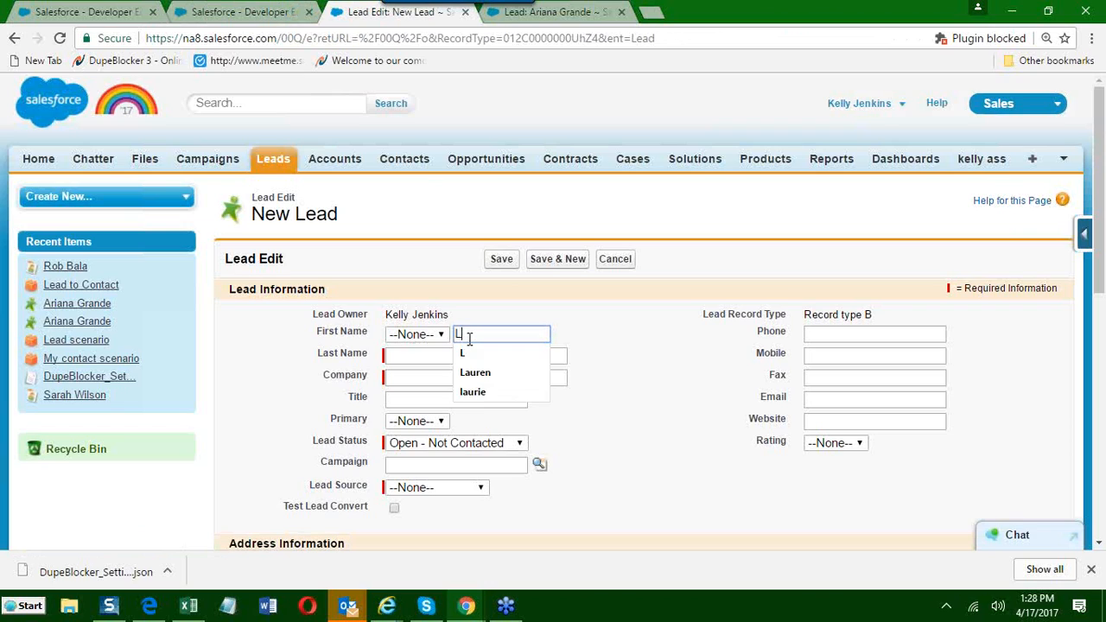
{"action": "key", "text": "BackSpace"}
{"action": "type", "text": "en"}
{"action": "key", "text": "BackSpace"}
{"action": "key", "text": "BackSpace"}
{"action": "key", "text": "BackSpace"}
{"action": "key", "text": "BackSpace"}
{"action": "key", "text": "BackSpace"}
{"action": "key", "text": "BackSpace"}
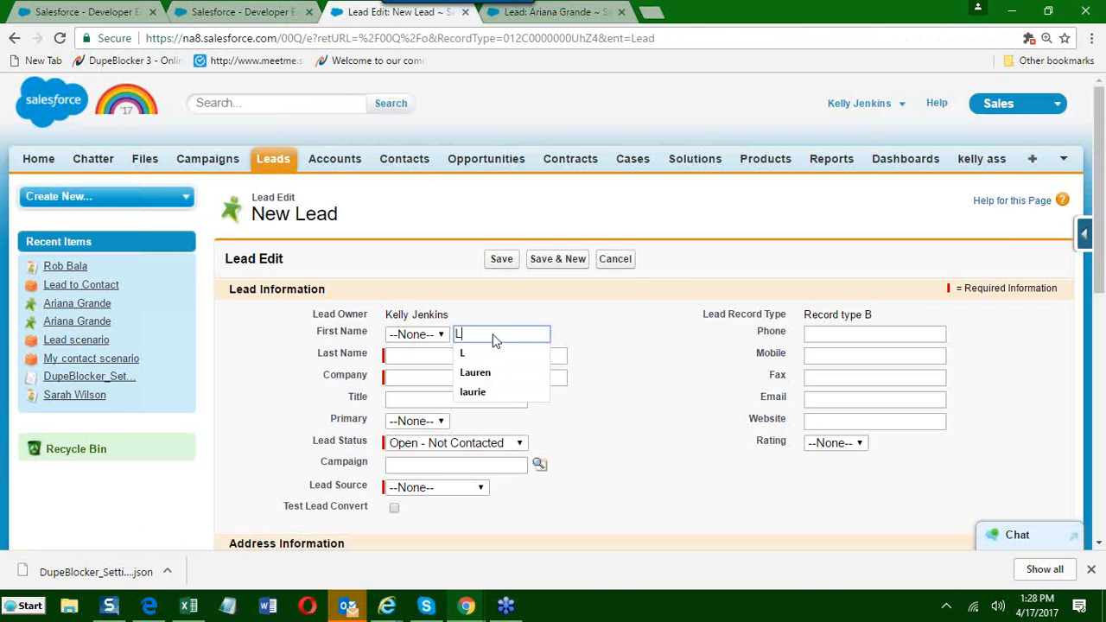
{"action": "left_click", "coordinate": [1089, 28]}
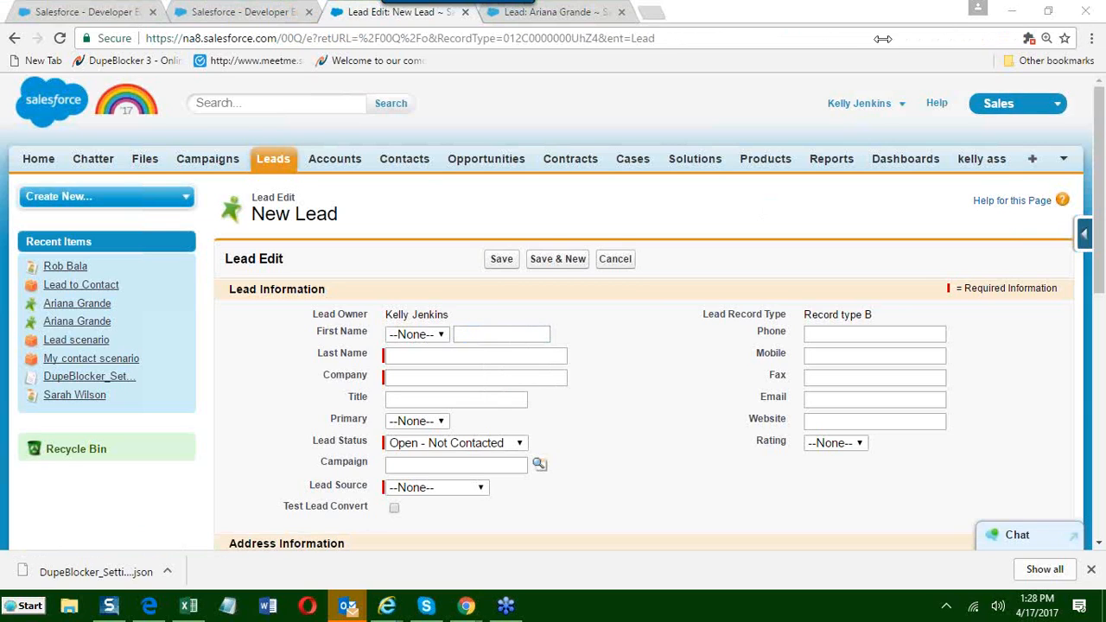
Enter the new lead's first and last name and set the company to ibm.
{"action": "left_click", "coordinate": [485, 335]}
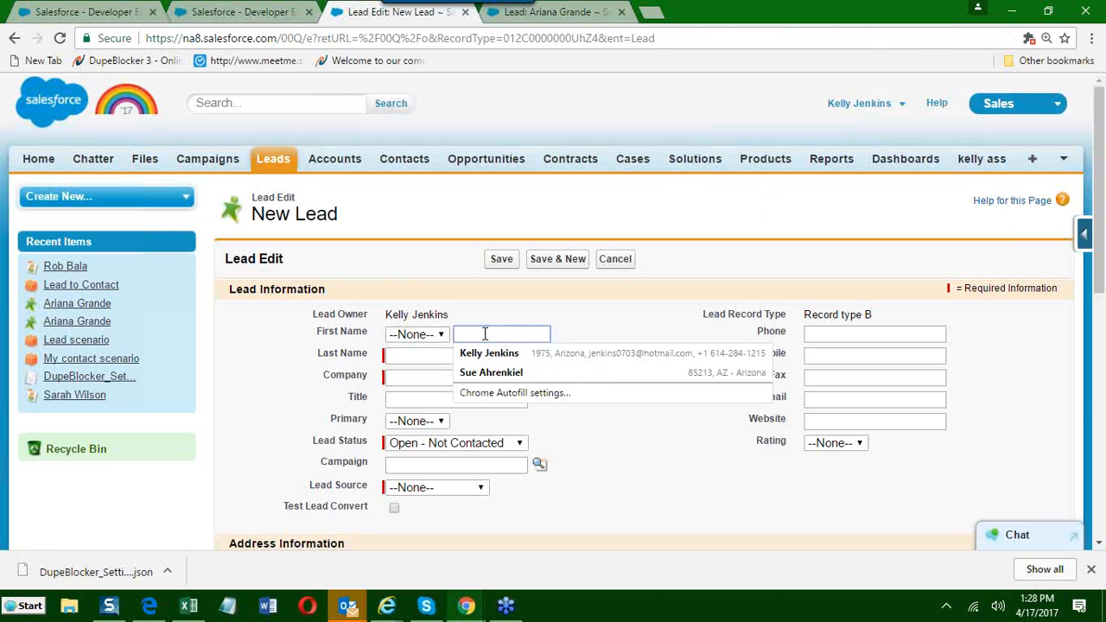
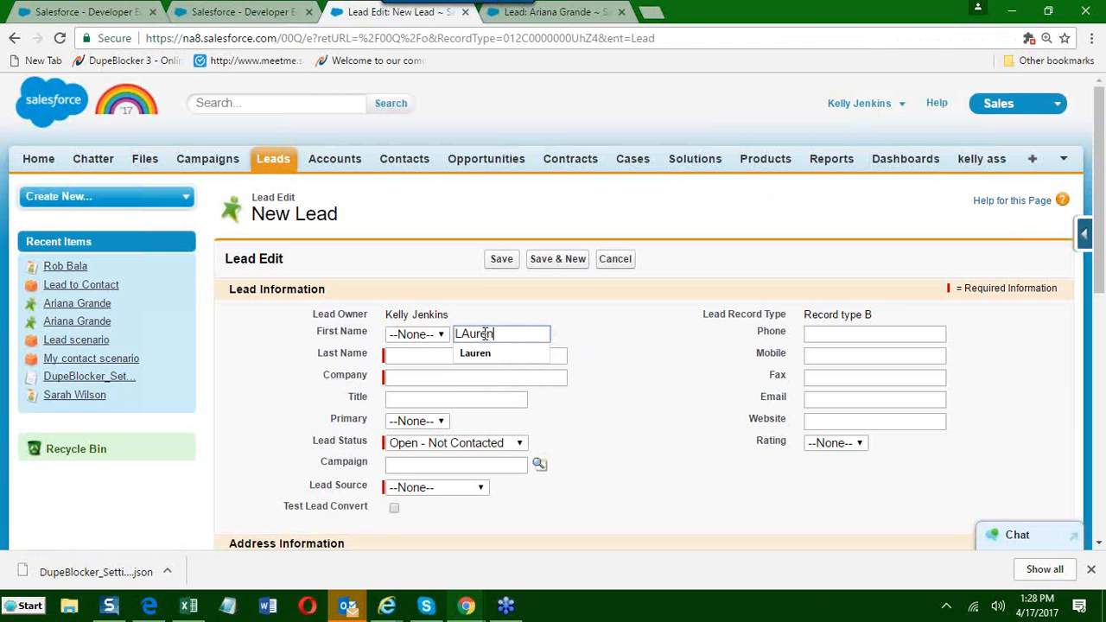
{"action": "key", "text": "Tab"}
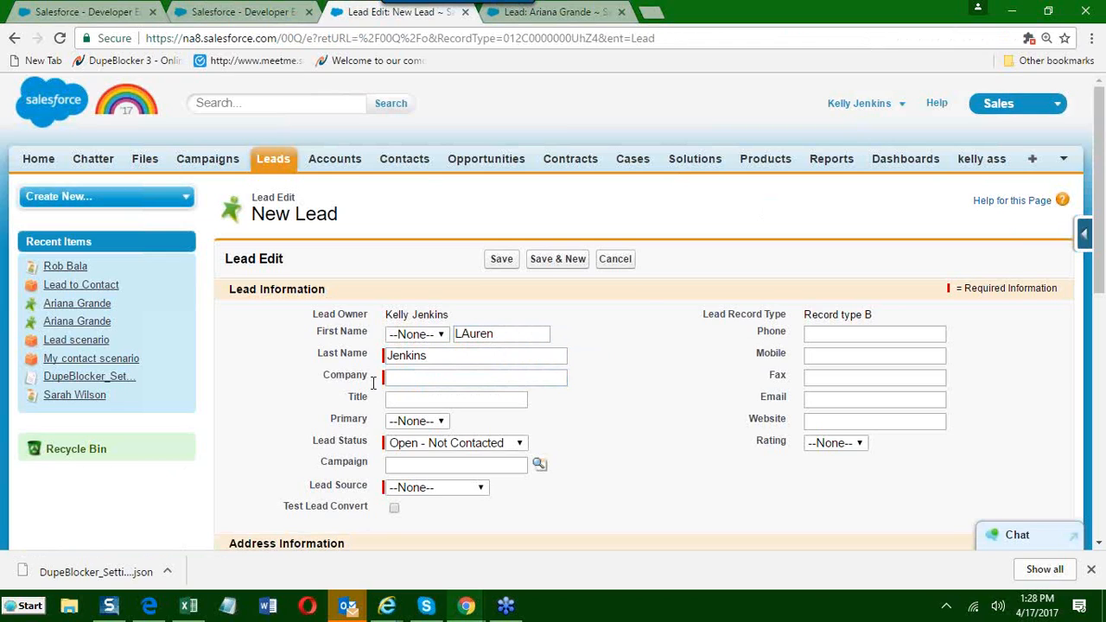
{"action": "left_click", "coordinate": [400, 380]}
{"action": "type", "text": "Ibm"}
Enter the new lead's e-mail address at the ibm.com domain.
{"action": "left_click", "coordinate": [839, 393]}
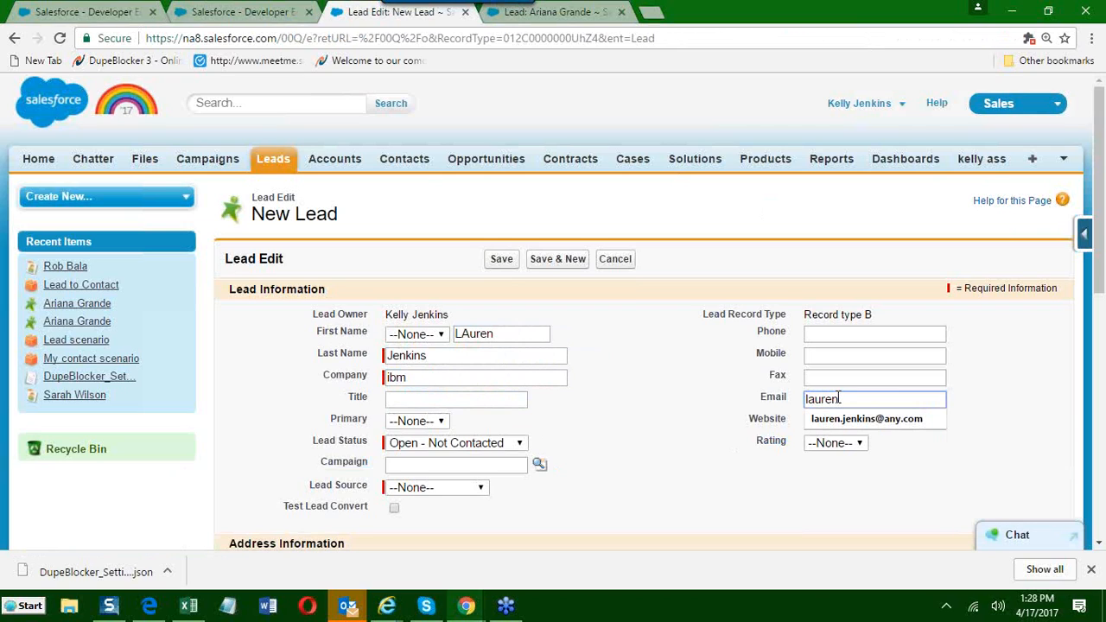
{"action": "left_click", "coordinate": [737, 428]}
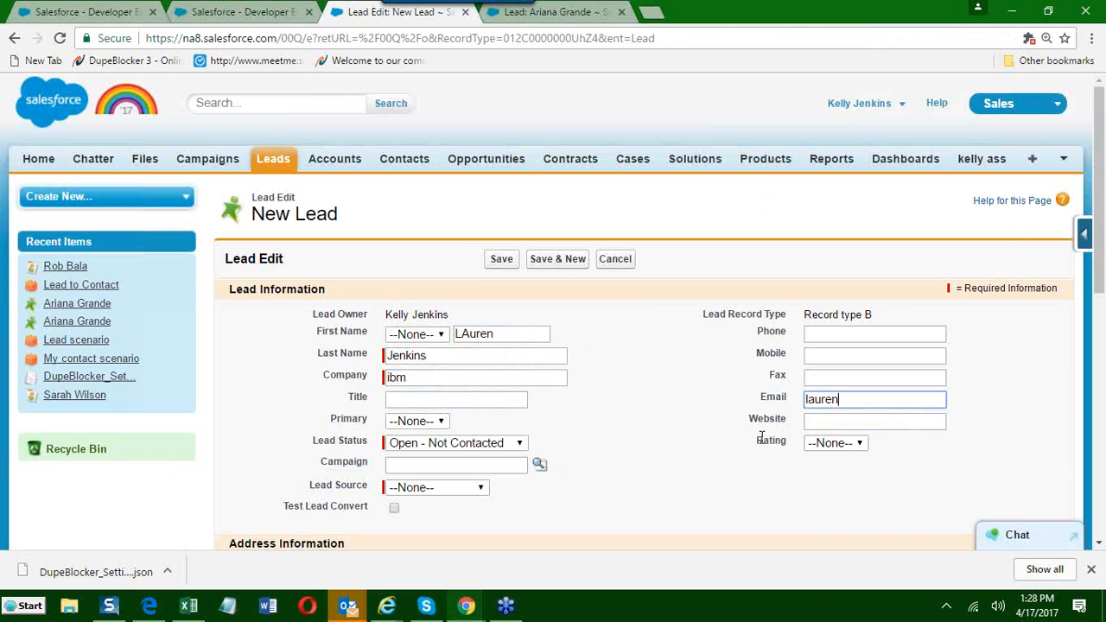
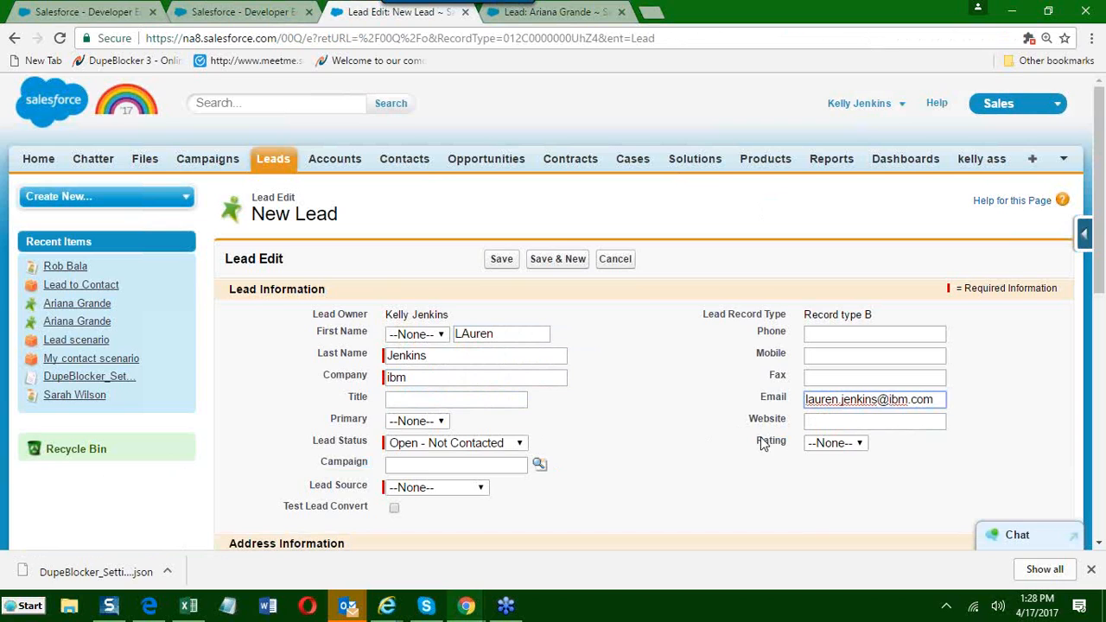
Set the new lead's Lead Source to Other and save the lead.
{"action": "left_click", "coordinate": [501, 260]}
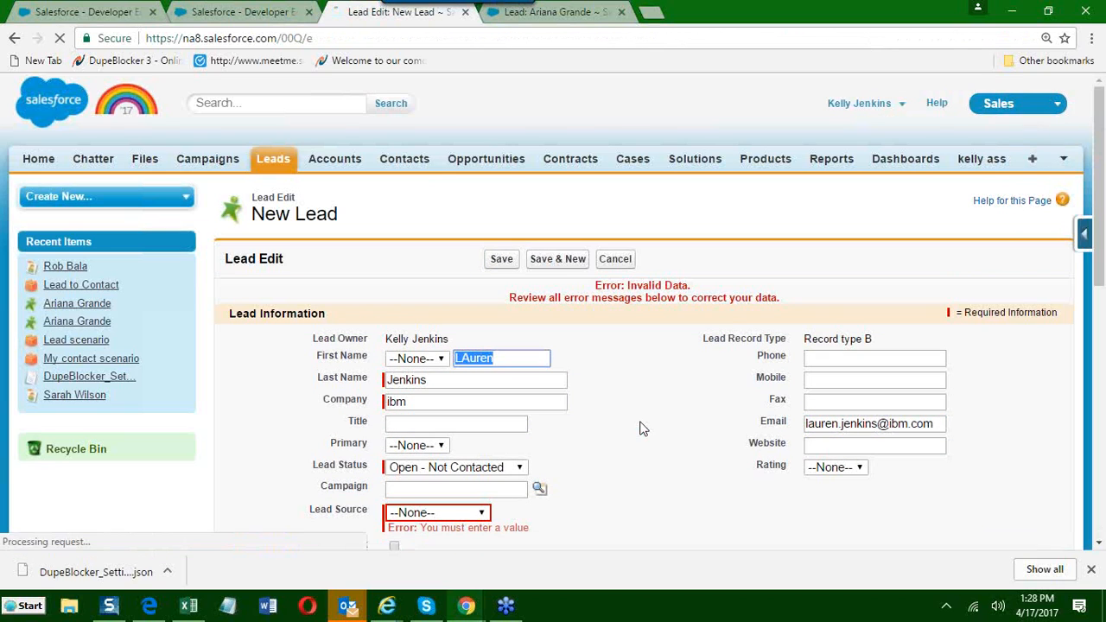
{"action": "left_click", "coordinate": [446, 511]}
{"action": "left_click", "coordinate": [465, 486]}
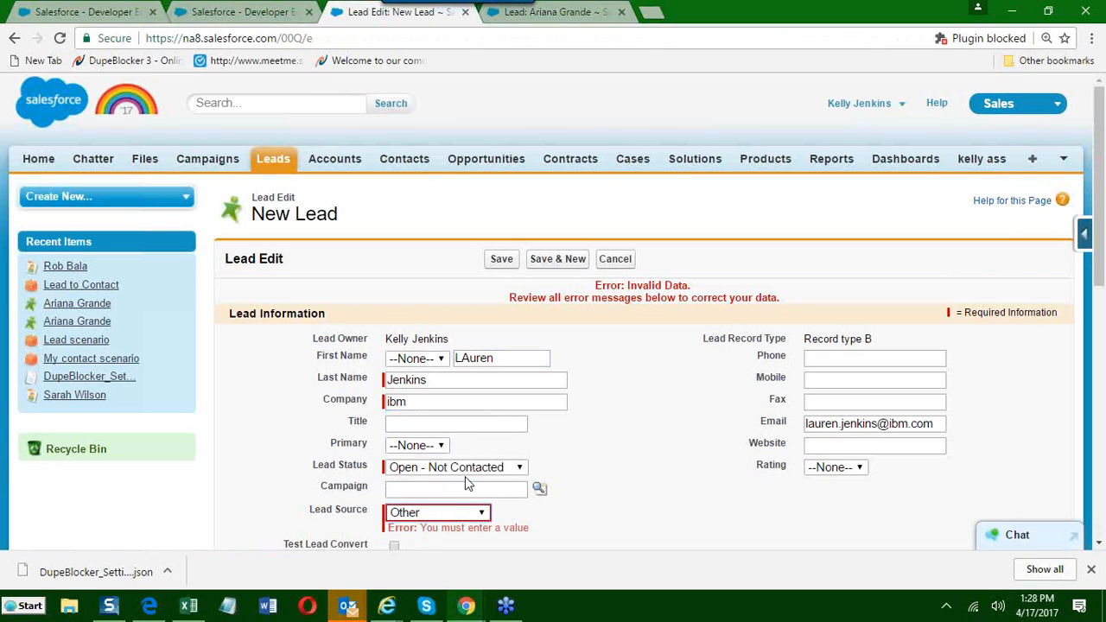
{"action": "left_click", "coordinate": [504, 260]}
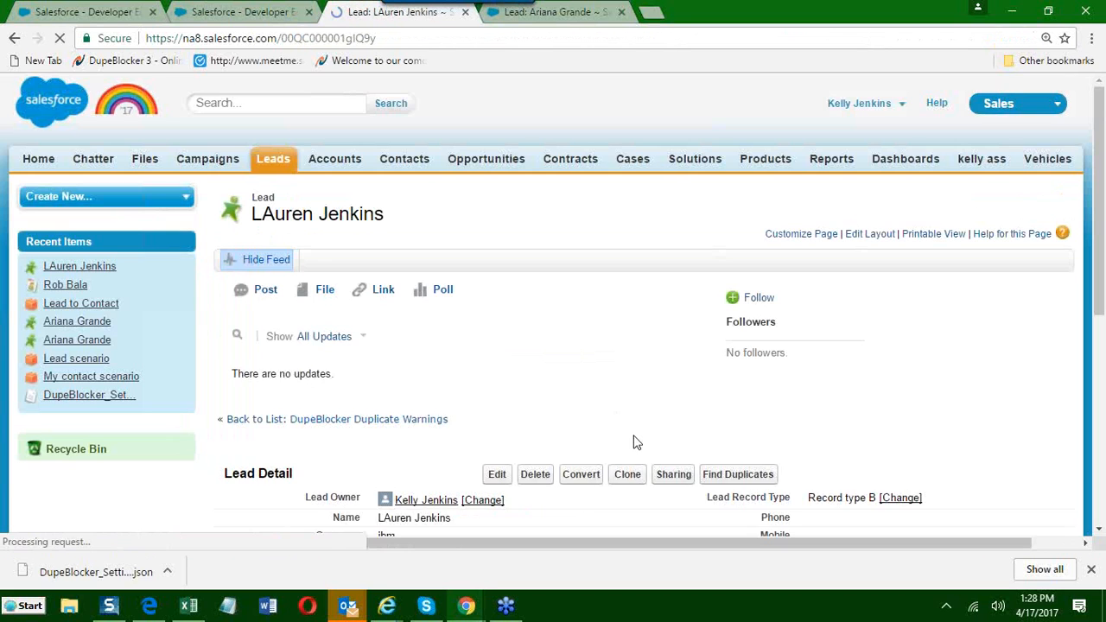
Copy the e-mail address from the saved lead's details.
{"action": "scroll", "coordinate": [633, 441], "scroll_direction": "down", "scroll_amount": 3}
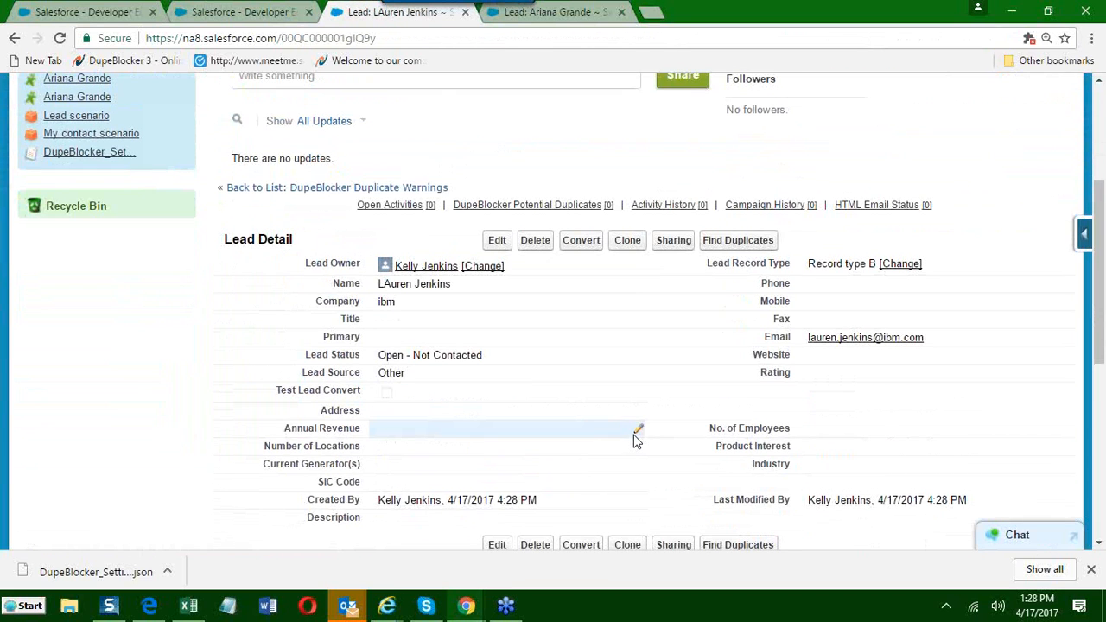
{"action": "left_click_drag", "start_coordinate": [938, 338], "coordinate": [808, 333]}
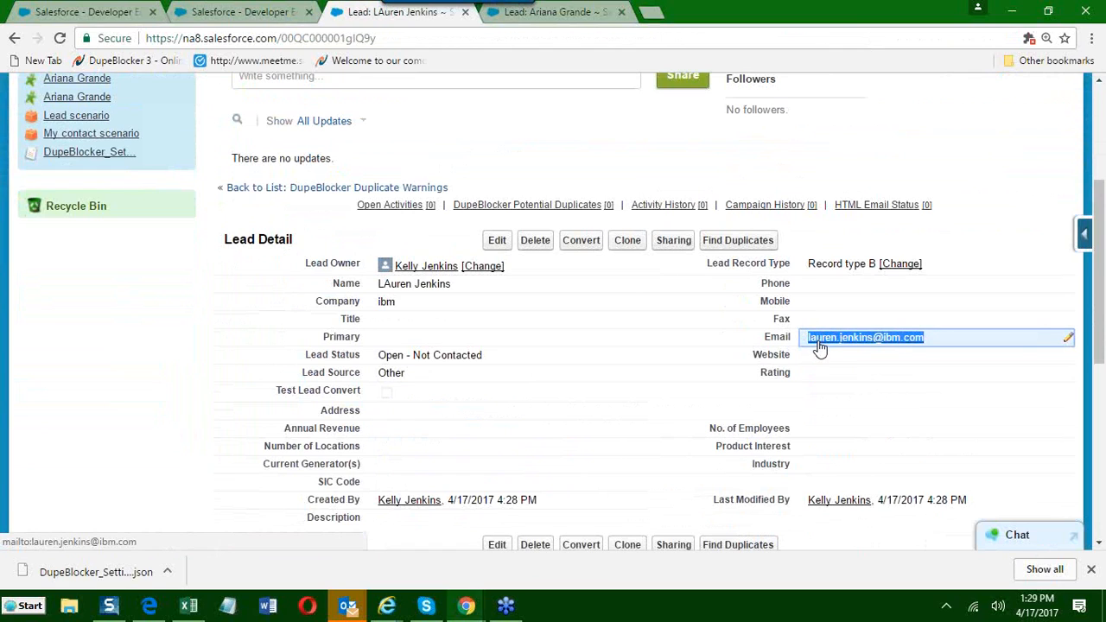
{"action": "right_click", "coordinate": [808, 343]}
{"action": "left_click", "coordinate": [835, 467]}
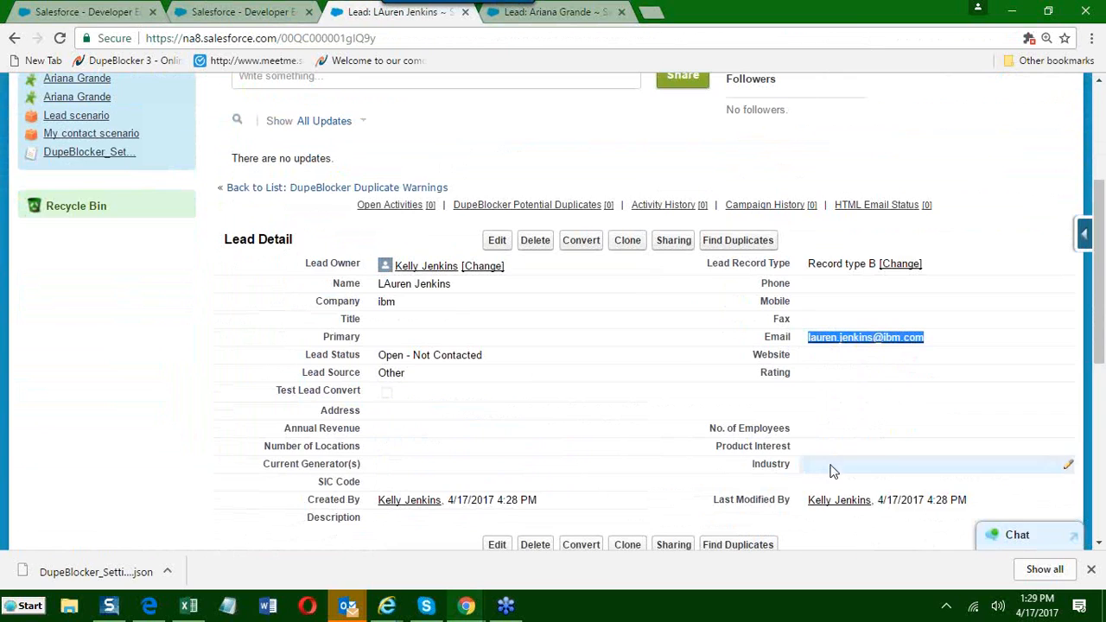
Open the Contacts home page in a new browser tab and start a new contact.
{"action": "scroll", "coordinate": [611, 375], "scroll_direction": "up", "scroll_amount": 3}
{"action": "right_click", "coordinate": [405, 162]}
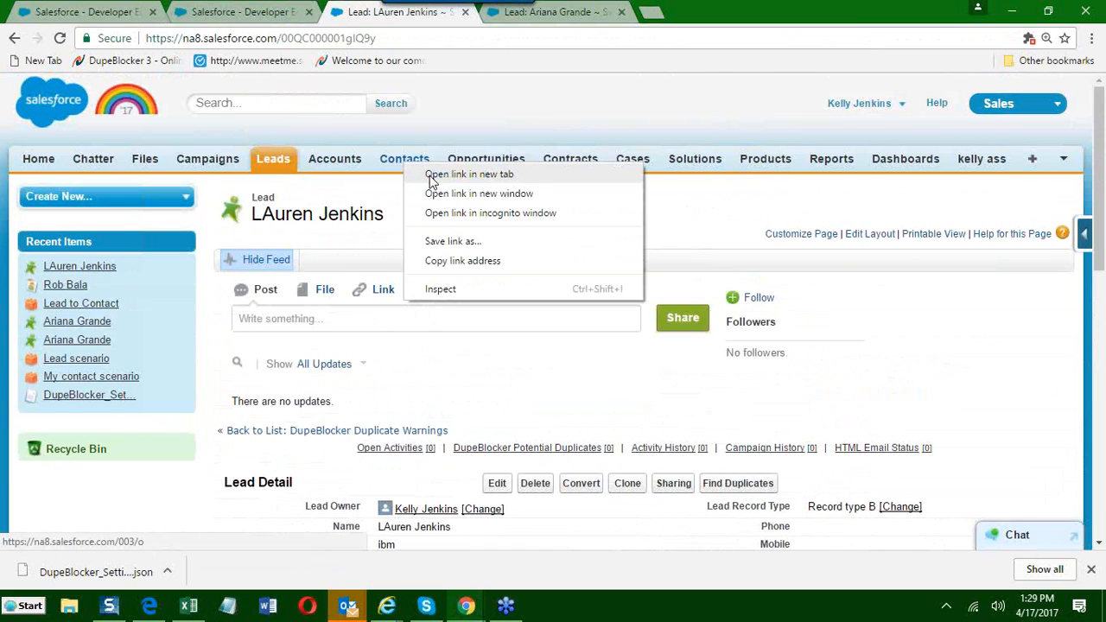
{"action": "left_click", "coordinate": [441, 173]}
{"action": "left_click", "coordinate": [696, 10]}
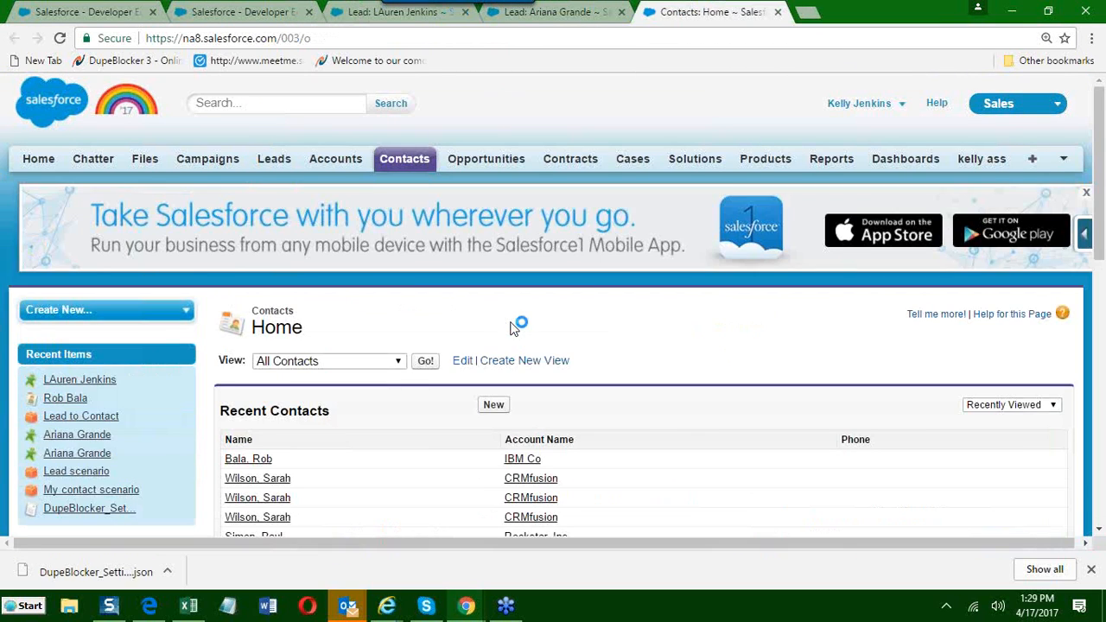
{"action": "scroll", "coordinate": [486, 346], "scroll_direction": "down", "scroll_amount": 1}
{"action": "left_click", "coordinate": [493, 325]}
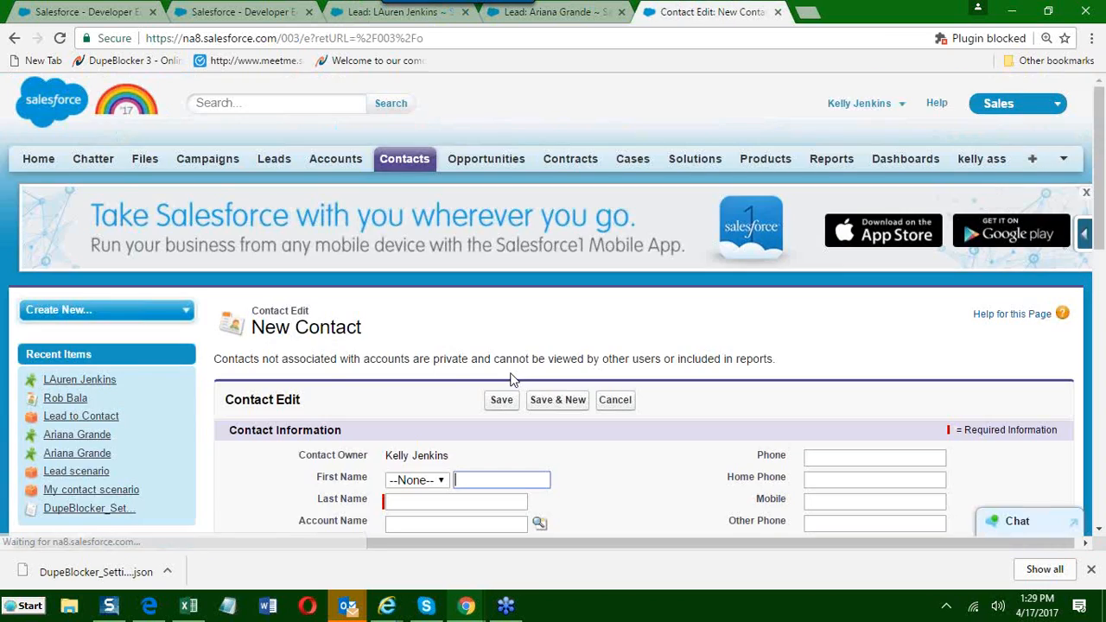
Enter the first and last name of the matching lead on the new contact.
{"action": "scroll", "coordinate": [483, 333], "scroll_direction": "down", "scroll_amount": 1}
{"action": "left_click", "coordinate": [483, 335]}
{"action": "type", "text": "La"}
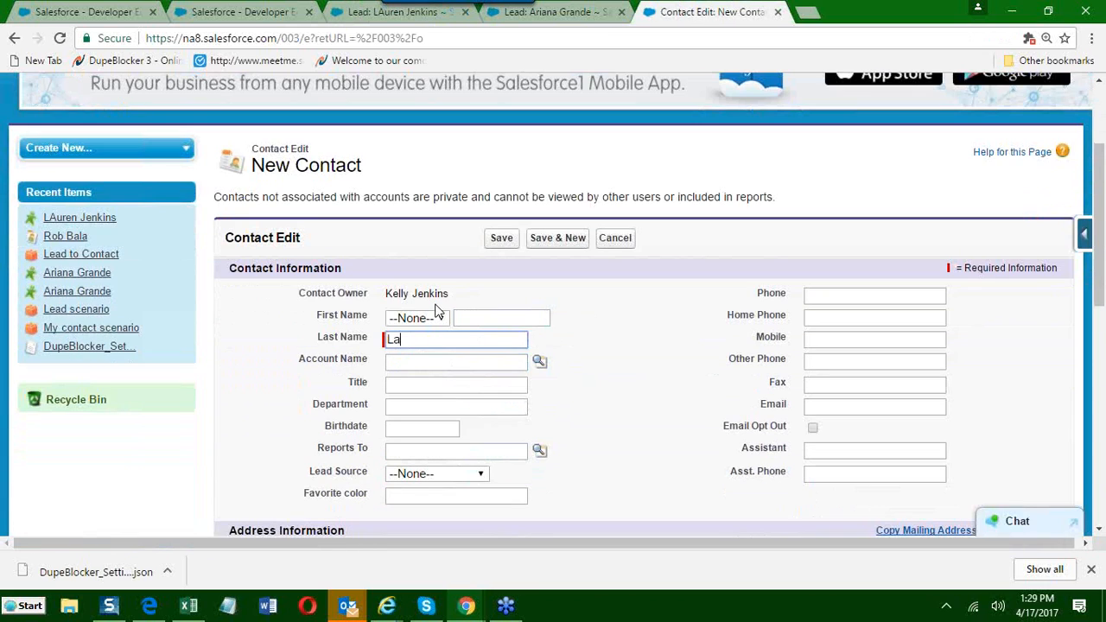
{"action": "key", "text": "BackSpace"}
{"action": "key", "text": "BackSpace"}
{"action": "left_click", "coordinate": [464, 318]}
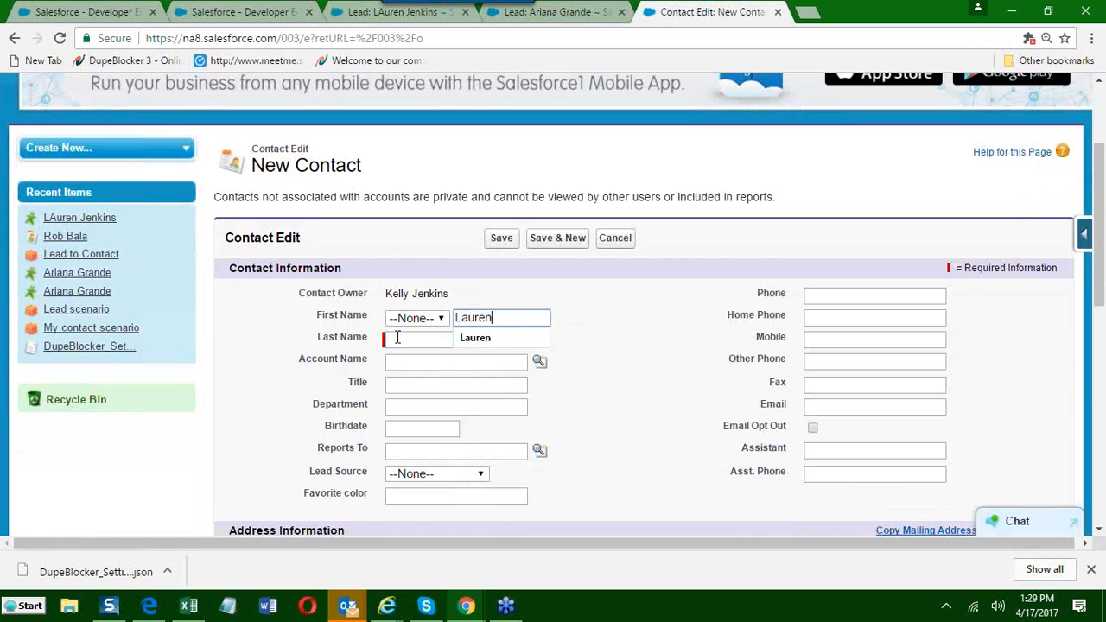
{"action": "left_click", "coordinate": [398, 338]}
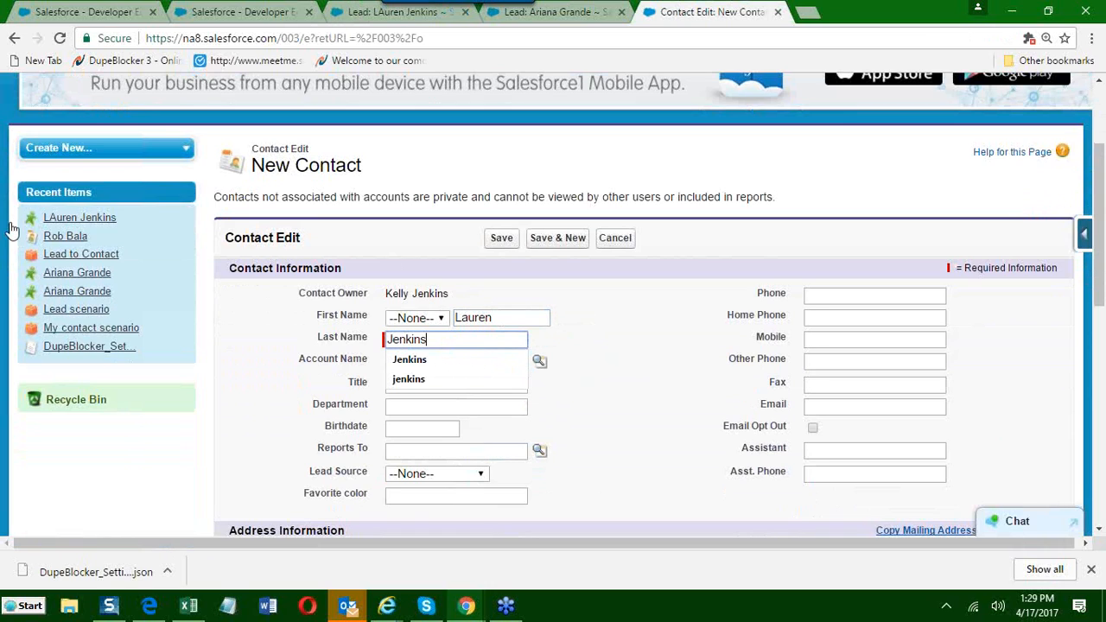
Set the contact's account to IBM Co, paste the copied e-mail address and save the contact.
{"action": "left_click", "coordinate": [404, 369]}
{"action": "type", "text": "ib,"}
{"action": "key", "text": "BackSpace"}
{"action": "key", "text": "Down"}
{"action": "key", "text": "Return"}
{"action": "left_click", "coordinate": [848, 406]}
{"action": "key", "text": "ctrl+v"}
{"action": "left_click", "coordinate": [699, 486]}
{"action": "left_click", "coordinate": [502, 240]}
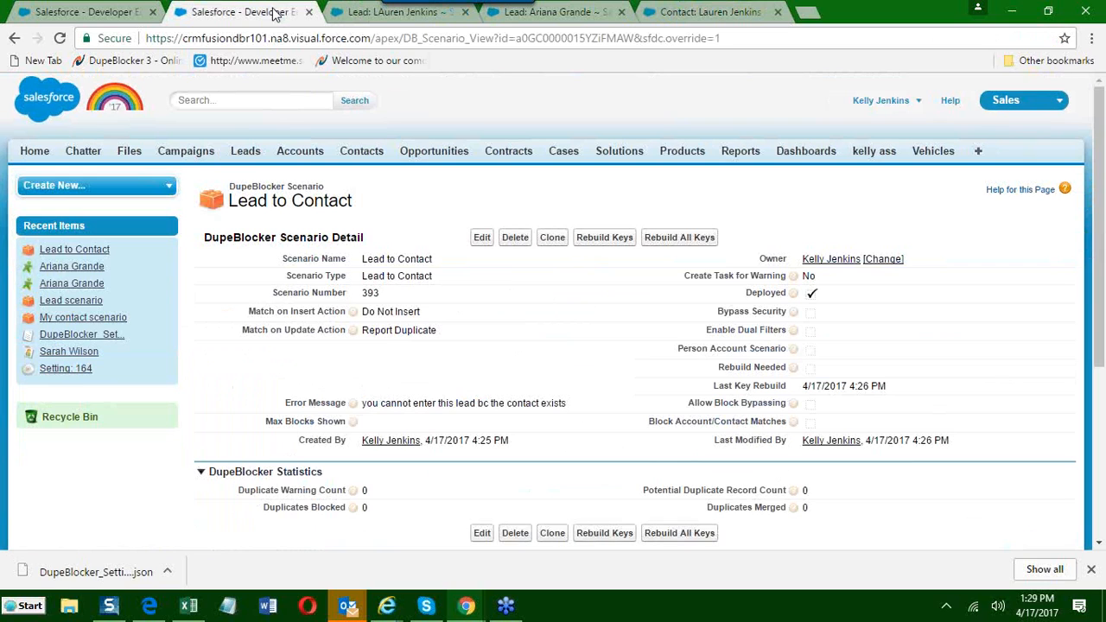
Enable Block Account/Contact Matches in the Lead to Contact scenario and save it.
{"action": "left_click", "coordinate": [276, 12]}
{"action": "left_click_drag", "start_coordinate": [650, 421], "coordinate": [709, 424]}
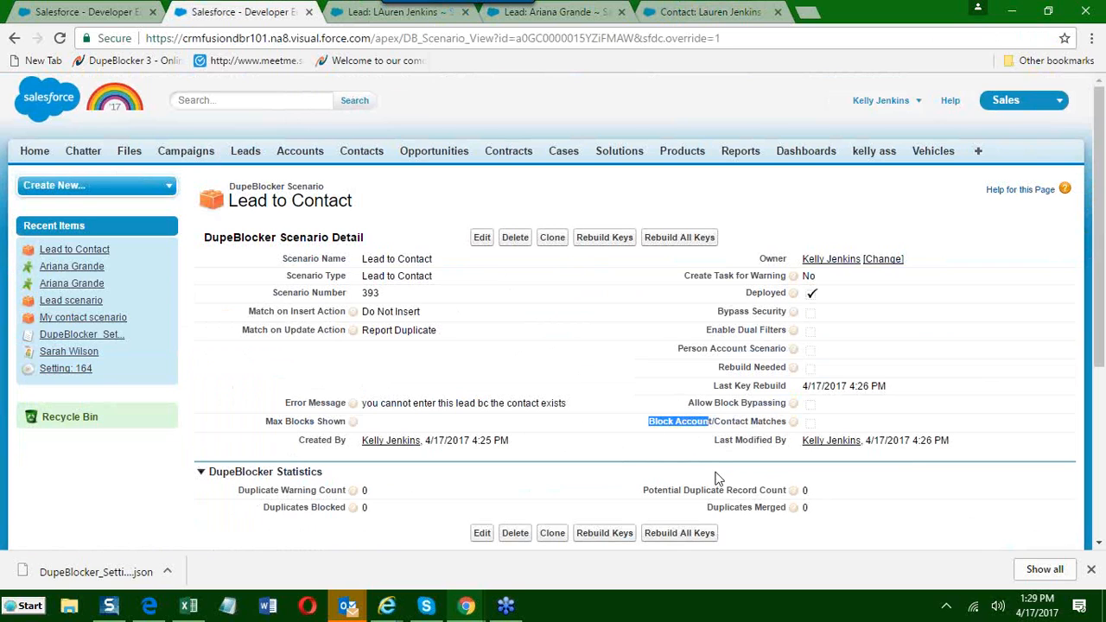
{"action": "left_click", "coordinate": [483, 237]}
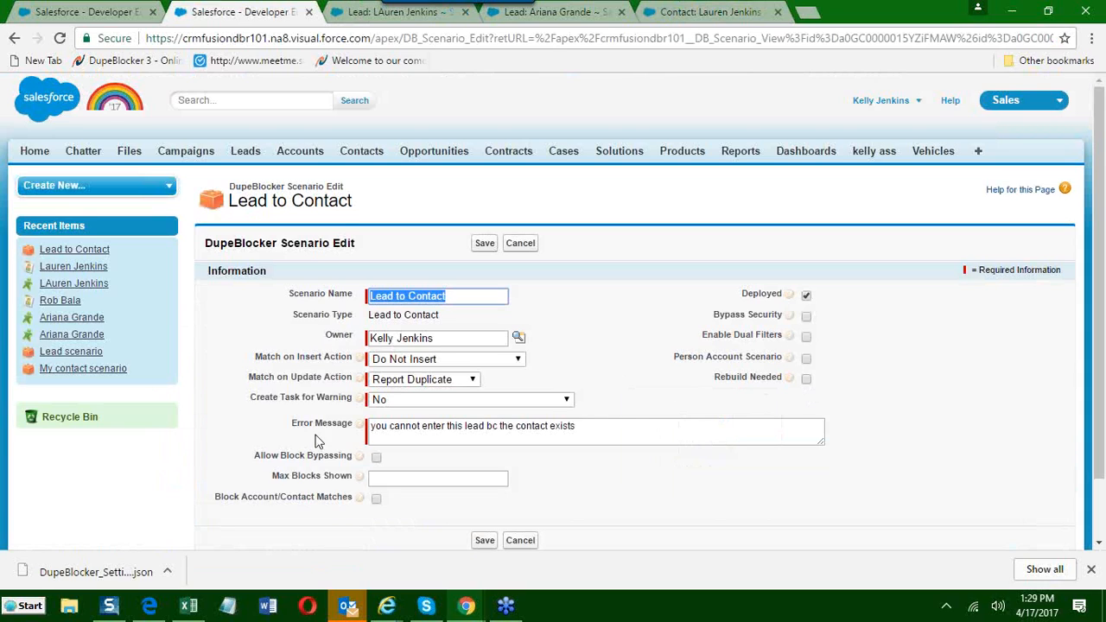
{"action": "left_click", "coordinate": [377, 500]}
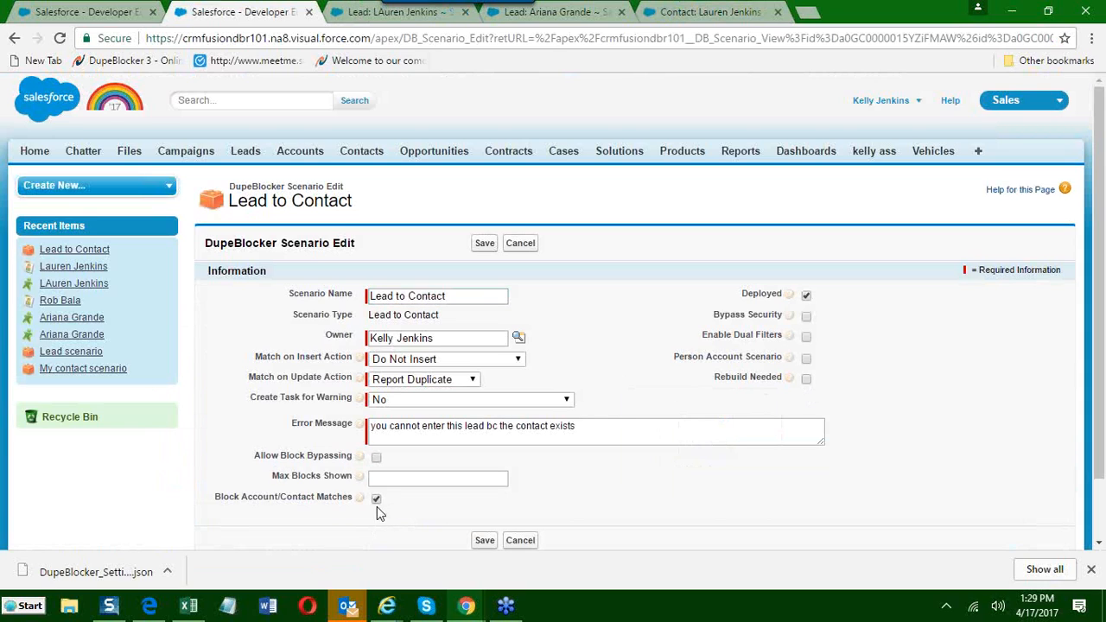
{"action": "left_click", "coordinate": [487, 542]}
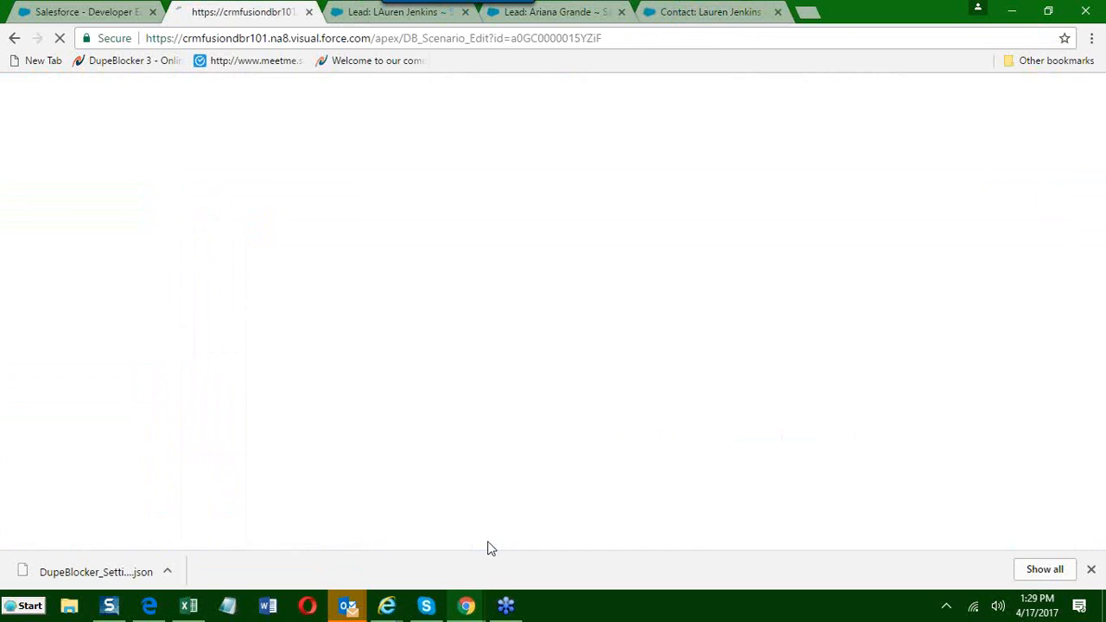
Delete the newly created contact that matches the lead.
{"action": "left_click", "coordinate": [692, 12]}
{"action": "scroll", "coordinate": [592, 389], "scroll_direction": "down", "scroll_amount": 3}
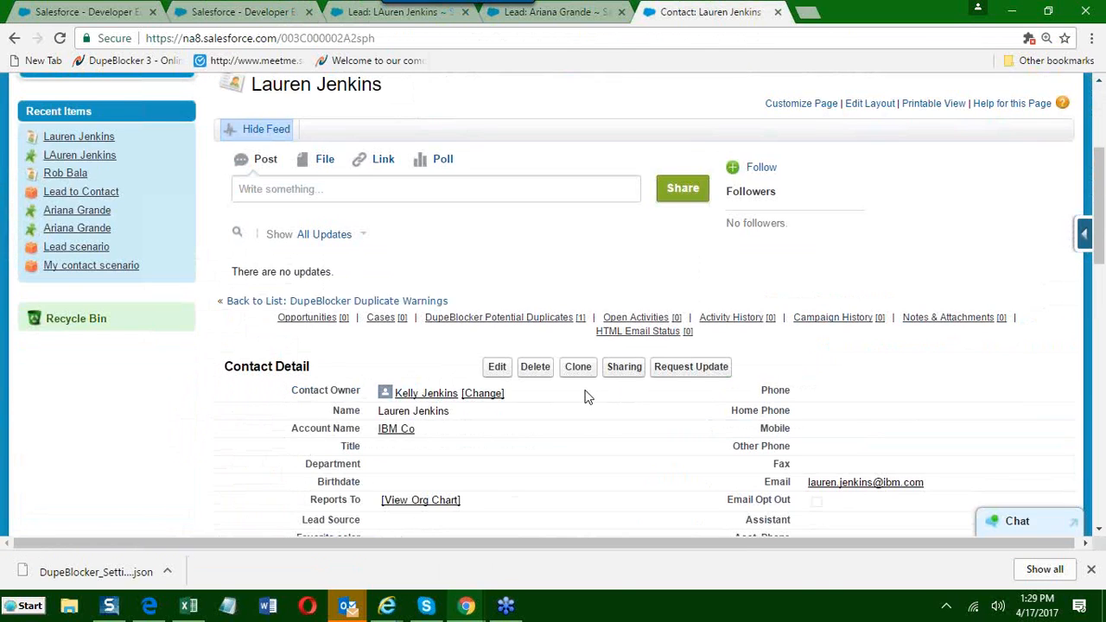
{"action": "left_click", "coordinate": [534, 374]}
{"action": "left_click", "coordinate": [605, 130]}
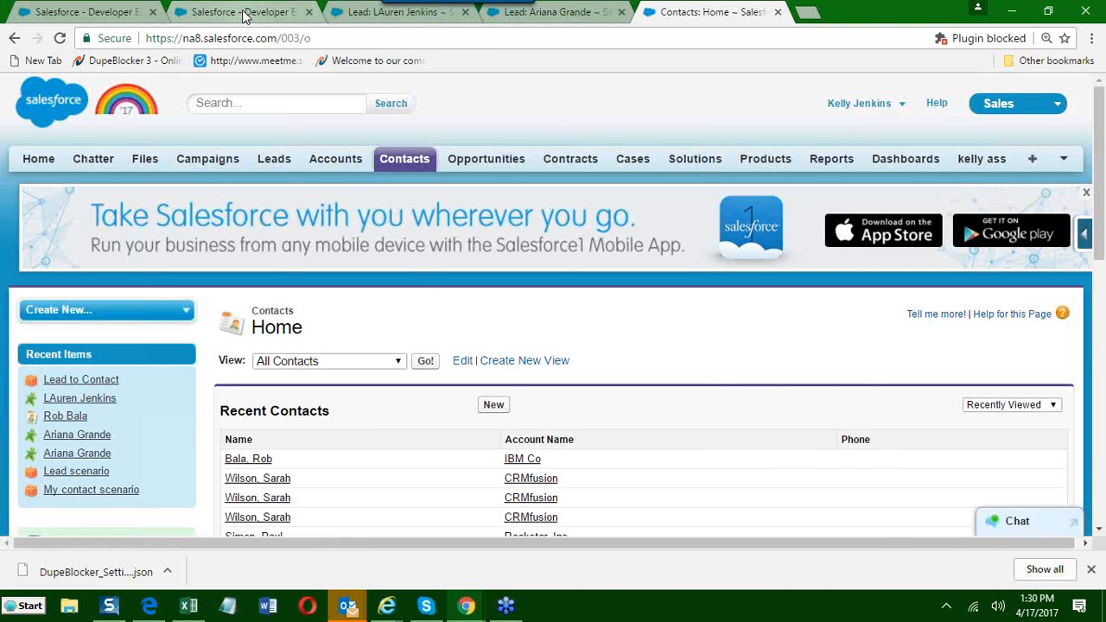
Recheck the Lead to Contact scenario, start another new contact and enter the lead's first and last name.
{"action": "left_click", "coordinate": [244, 12]}
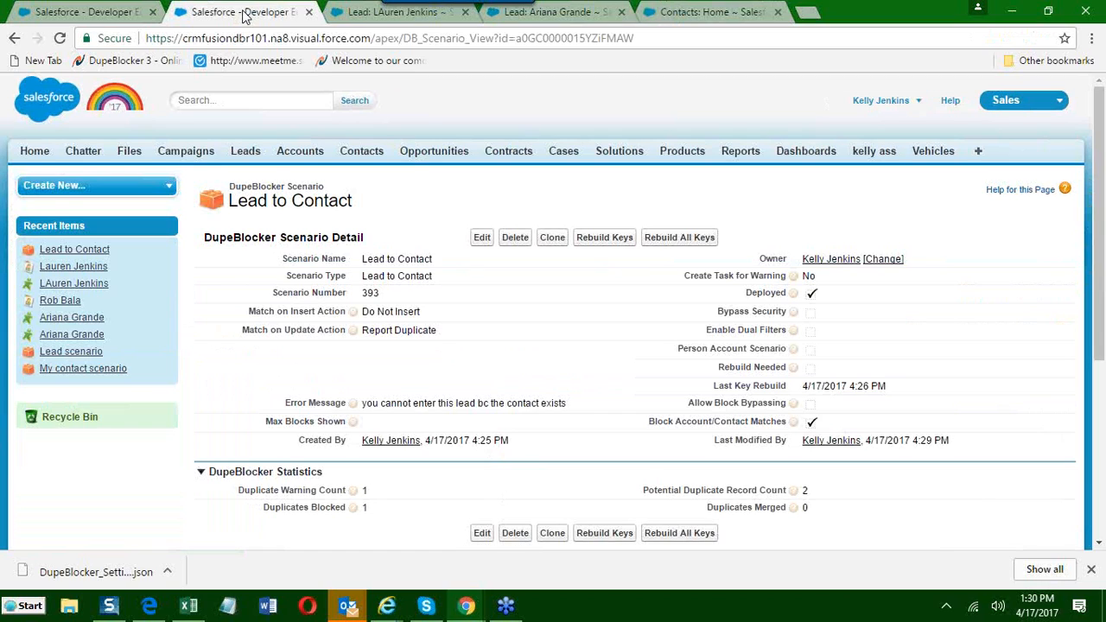
{"action": "left_click", "coordinate": [714, 13]}
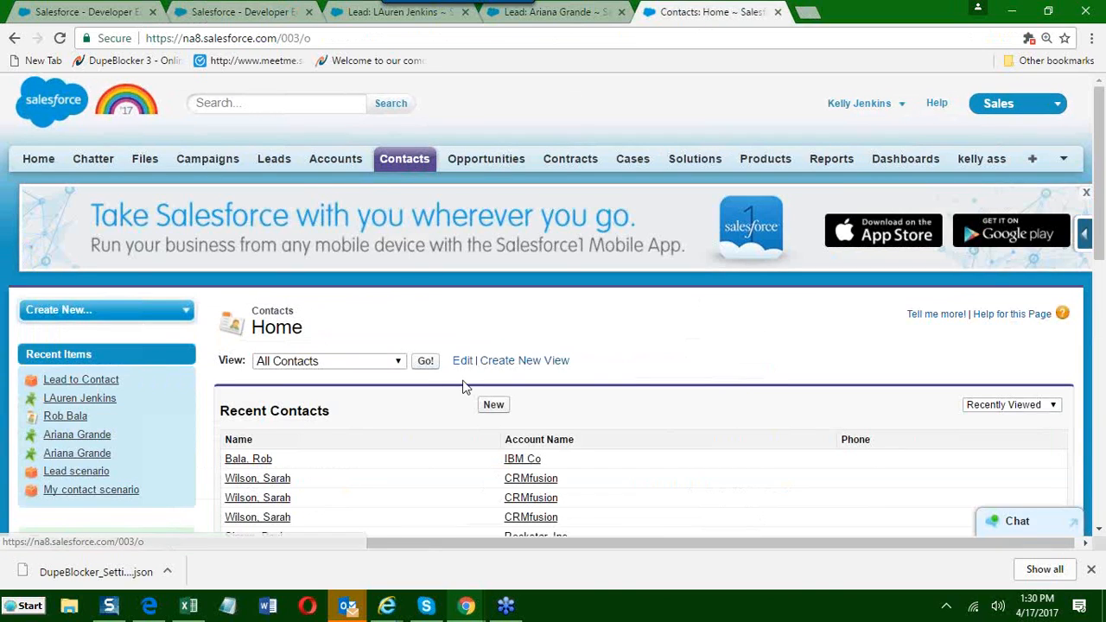
{"action": "left_click", "coordinate": [494, 408]}
{"action": "left_click", "coordinate": [480, 482]}
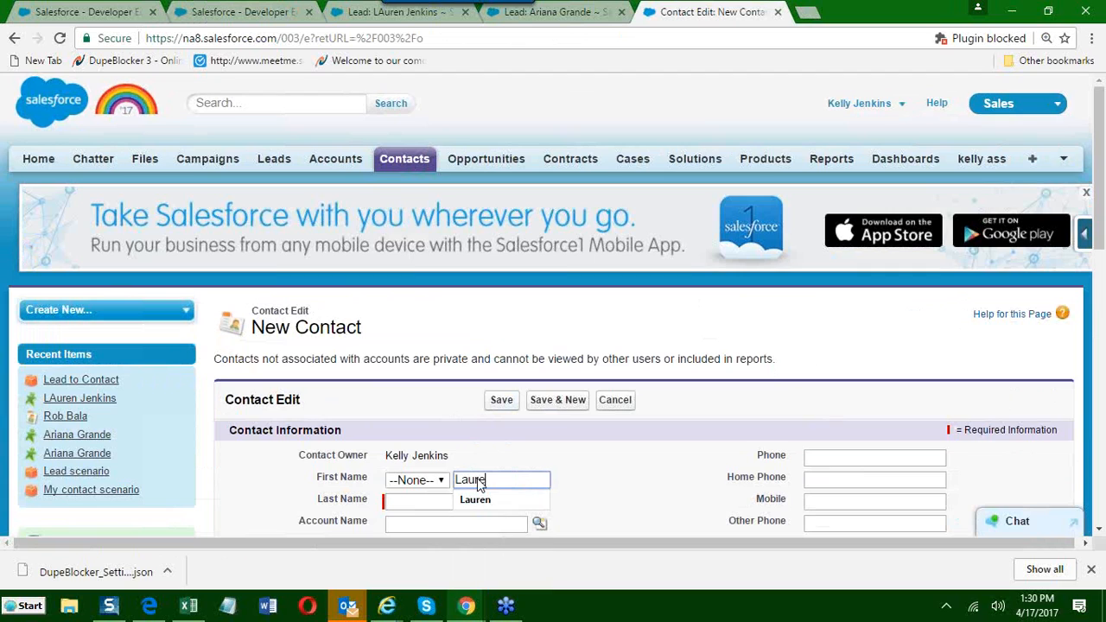
{"action": "left_click", "coordinate": [478, 500]}
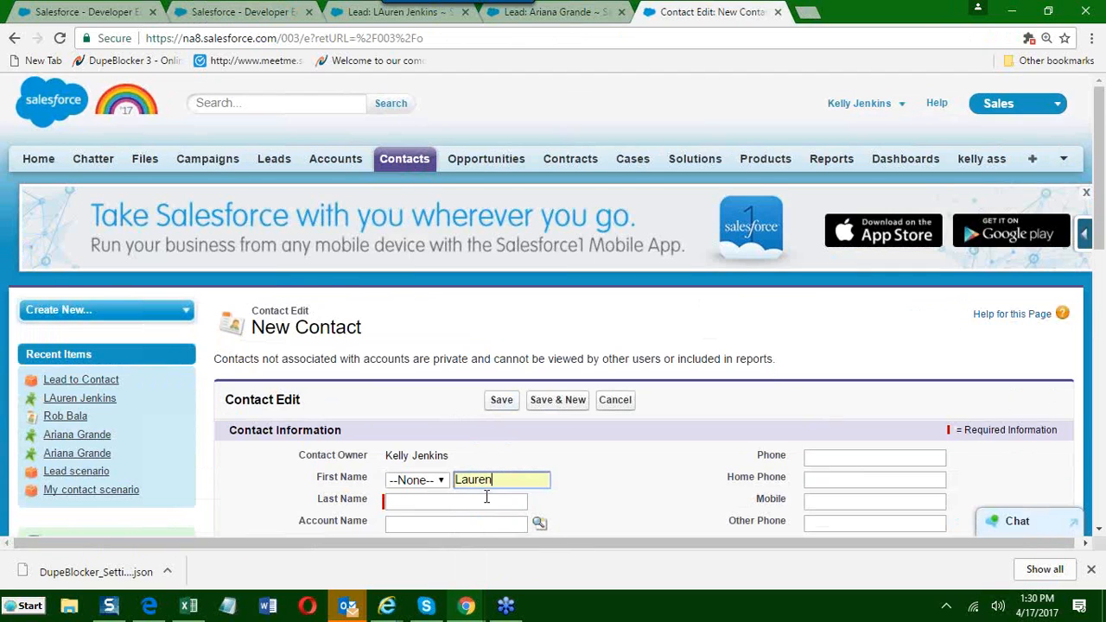
{"action": "scroll", "coordinate": [360, 487], "scroll_direction": "down", "scroll_amount": 1}
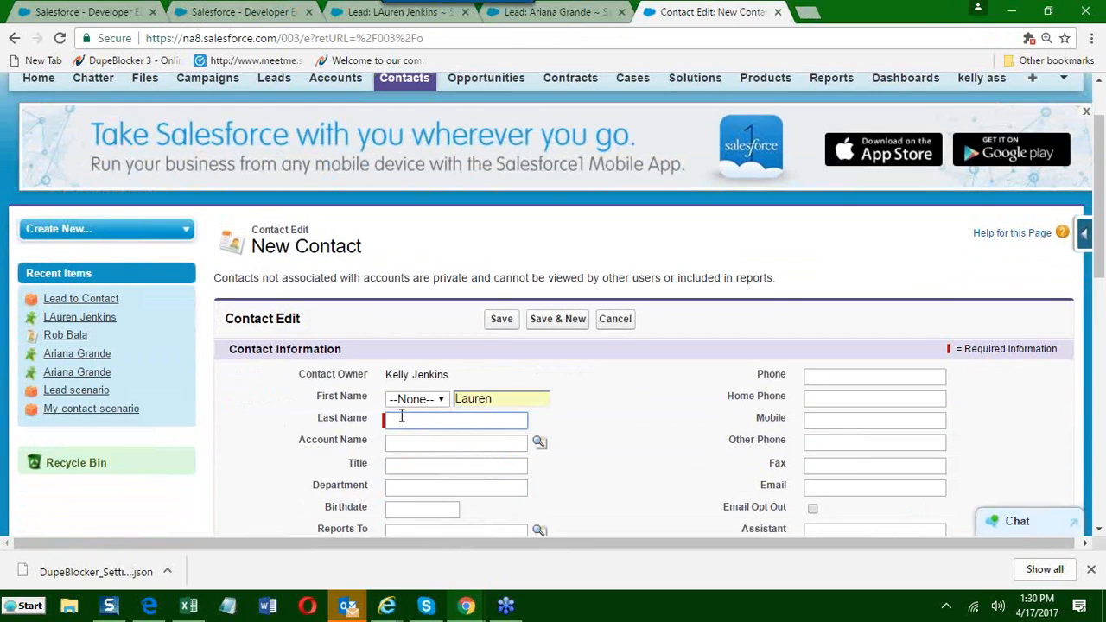
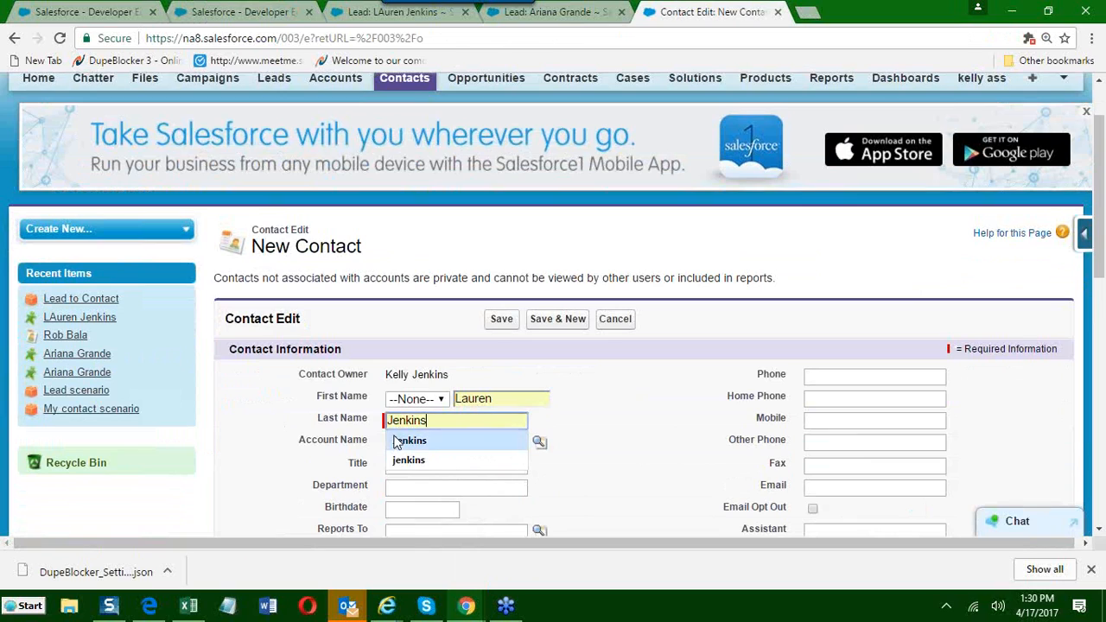
{"action": "left_click", "coordinate": [401, 441]}
Set the contact's account to IBM Co, fill in the lead's e-mail address and try to save the contact.
{"action": "type", "text": "IBM Co"}
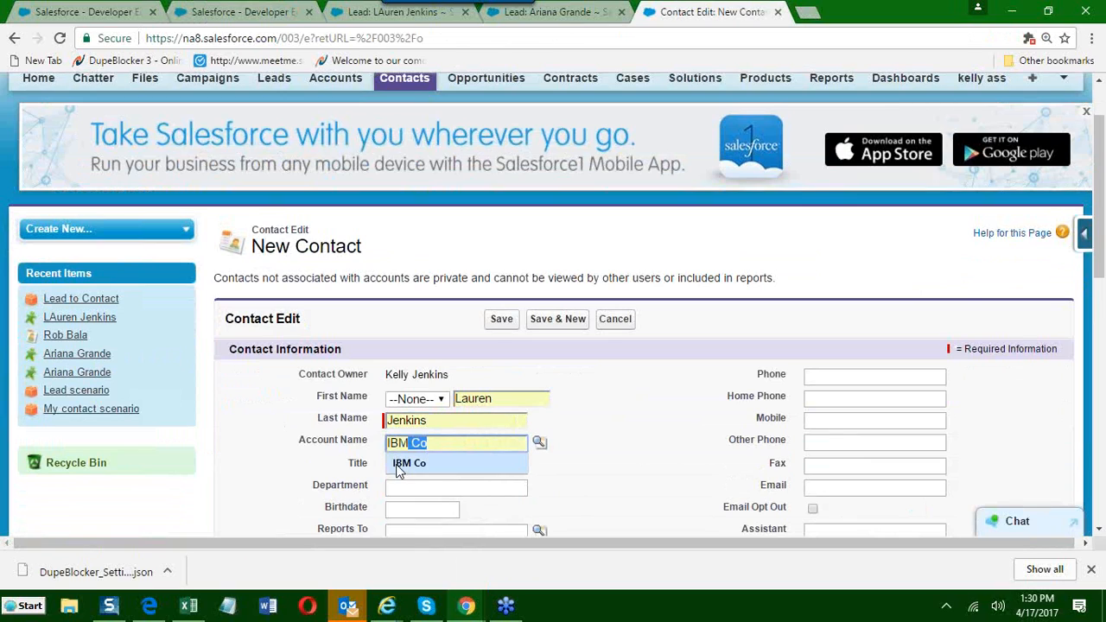
{"action": "left_click", "coordinate": [399, 467]}
{"action": "left_click", "coordinate": [812, 490]}
{"action": "key", "text": "Down"}
{"action": "key", "text": "Return"}
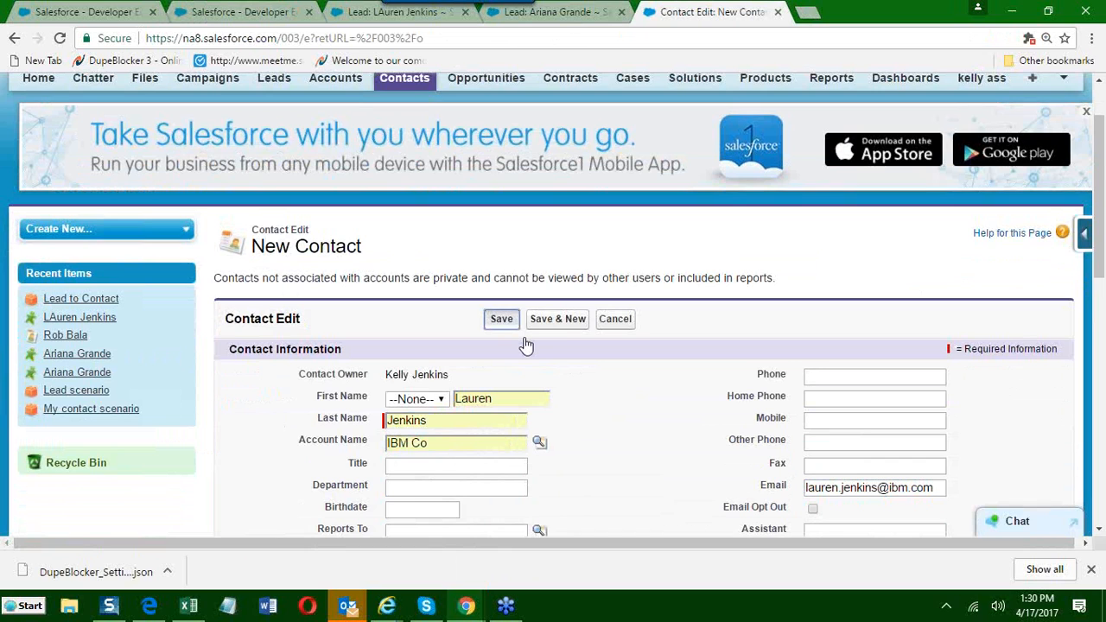
{"action": "left_click", "coordinate": [500, 320]}
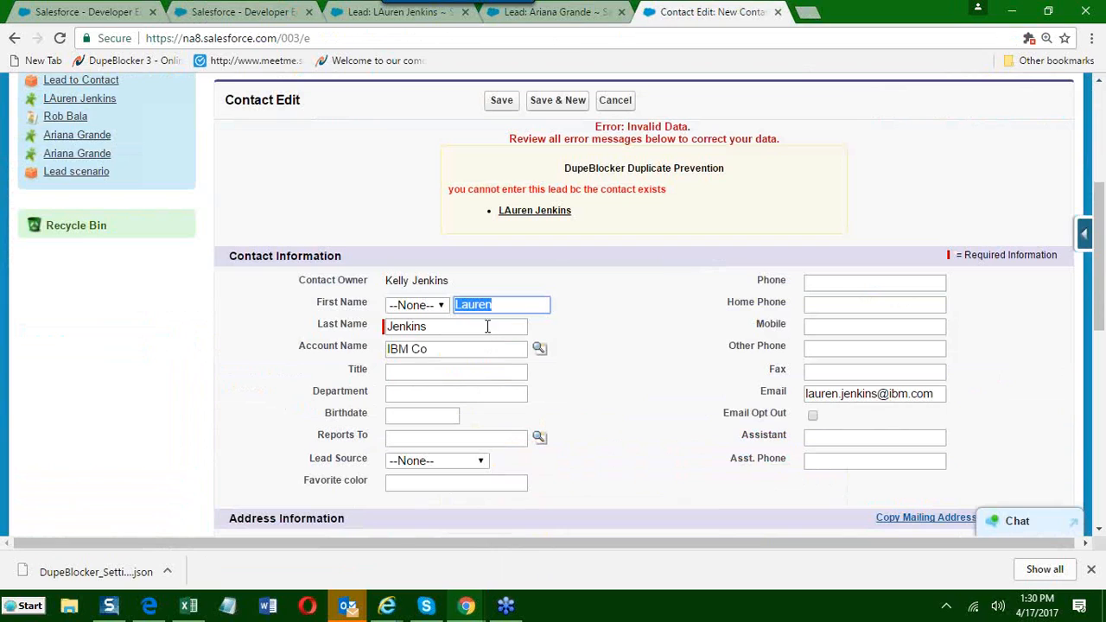
Review the duplicate prevention message, inspect the matching lead in a new browser tab and cancel the new contact.
{"action": "left_click_drag", "start_coordinate": [546, 190], "coordinate": [574, 192]}
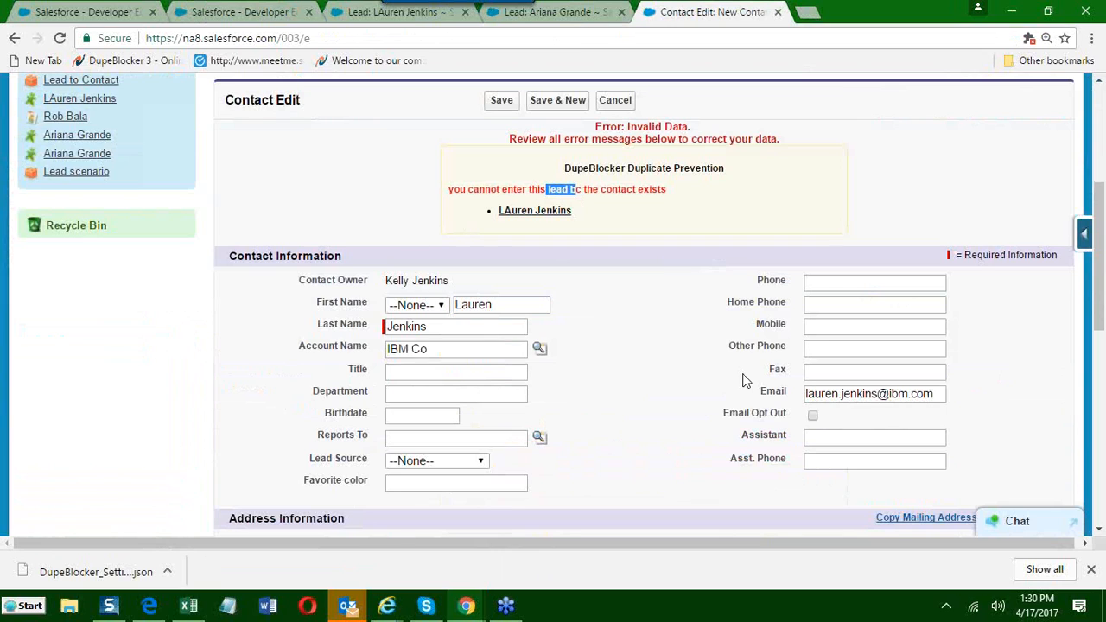
{"action": "left_click", "coordinate": [641, 403]}
{"action": "right_click", "coordinate": [529, 220]}
{"action": "left_click", "coordinate": [557, 222]}
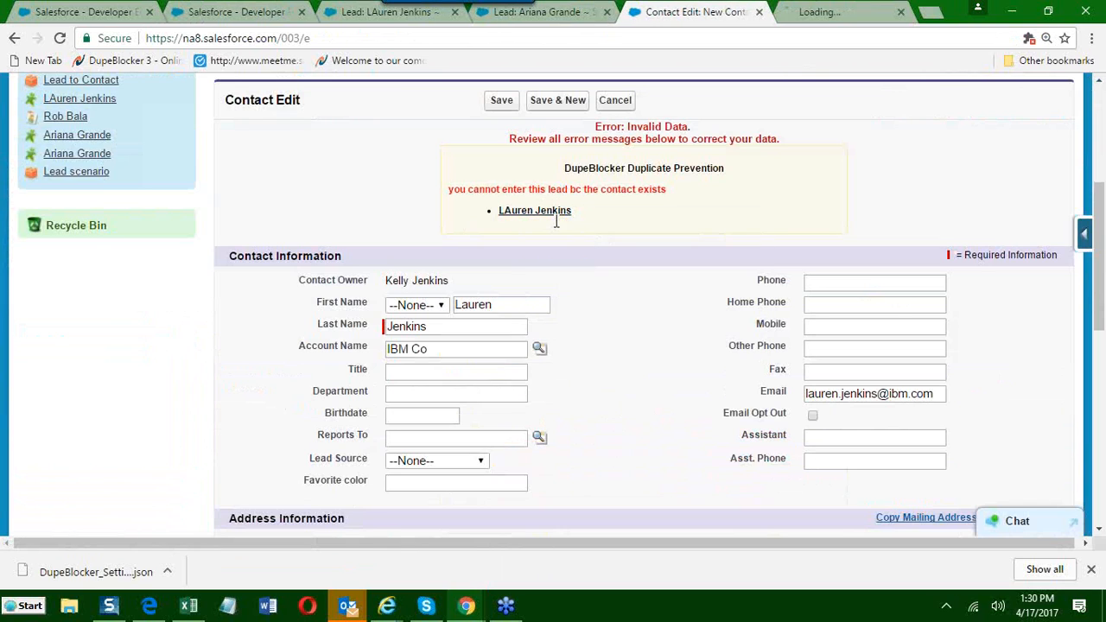
{"action": "key", "text": "ctrl+Tab"}
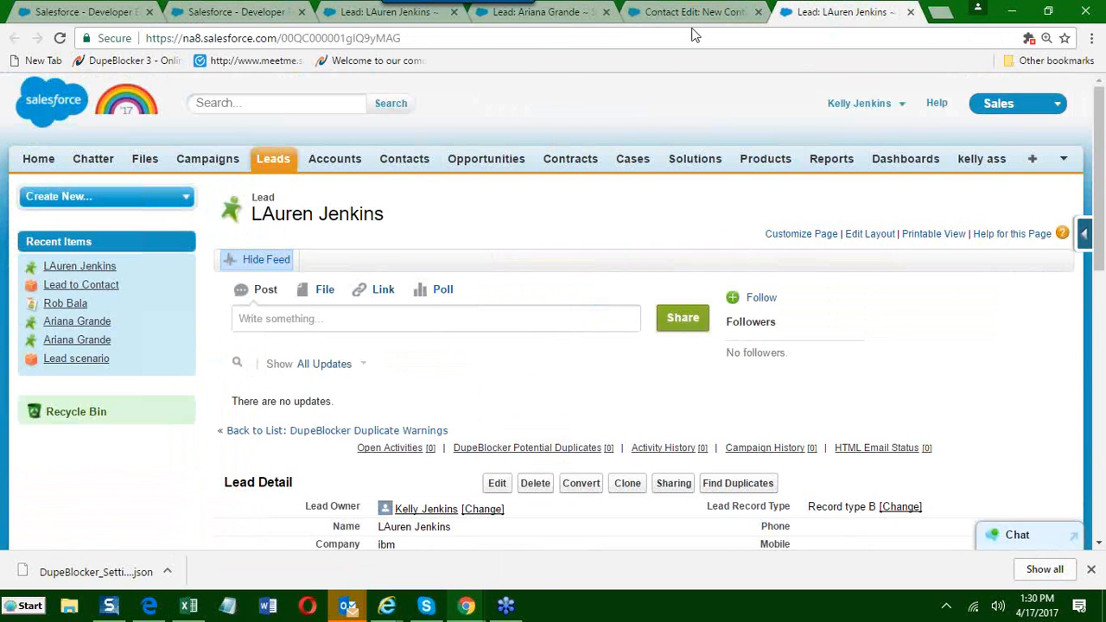
{"action": "key", "text": "ctrl+shift+Tab"}
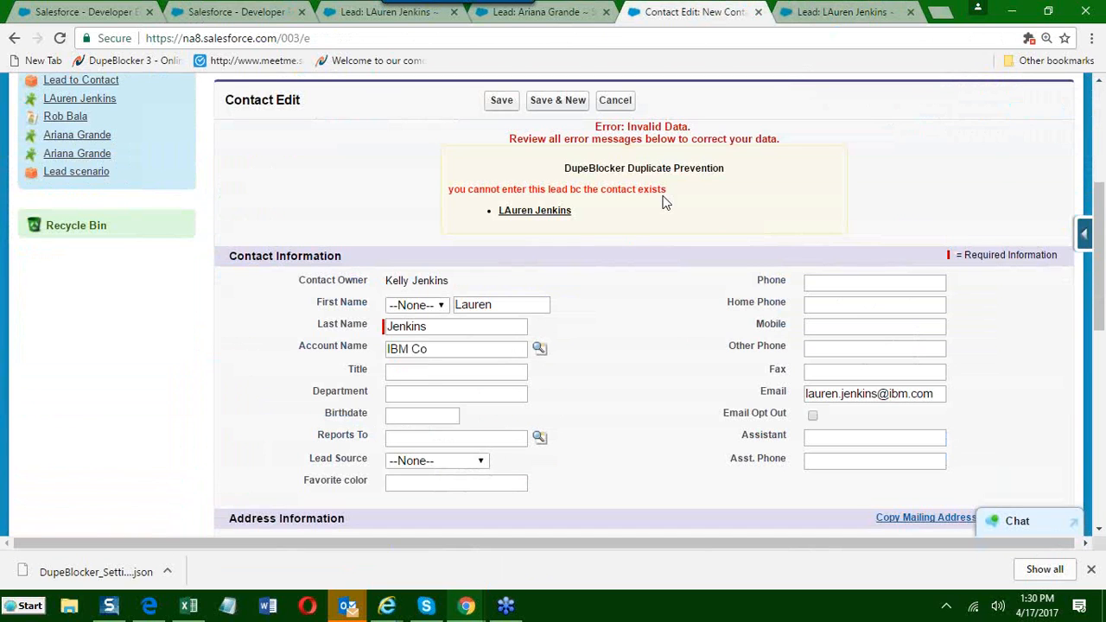
{"action": "left_click", "coordinate": [607, 100]}
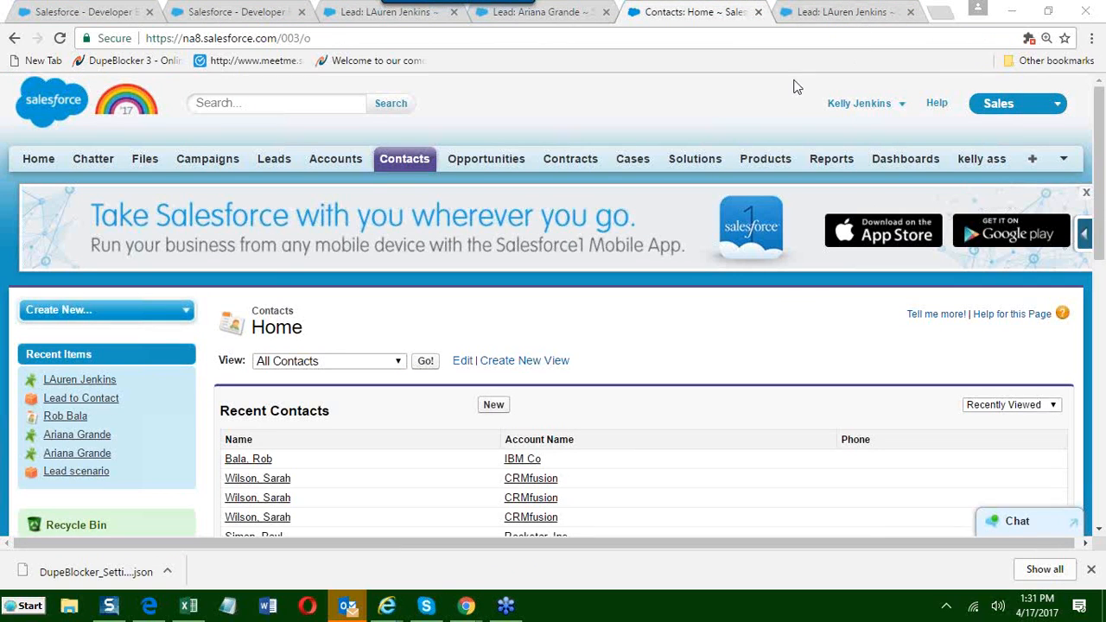
Open the DupeBlocker Today page from the DupeBlocker home page.
{"action": "left_click", "coordinate": [96, 11]}
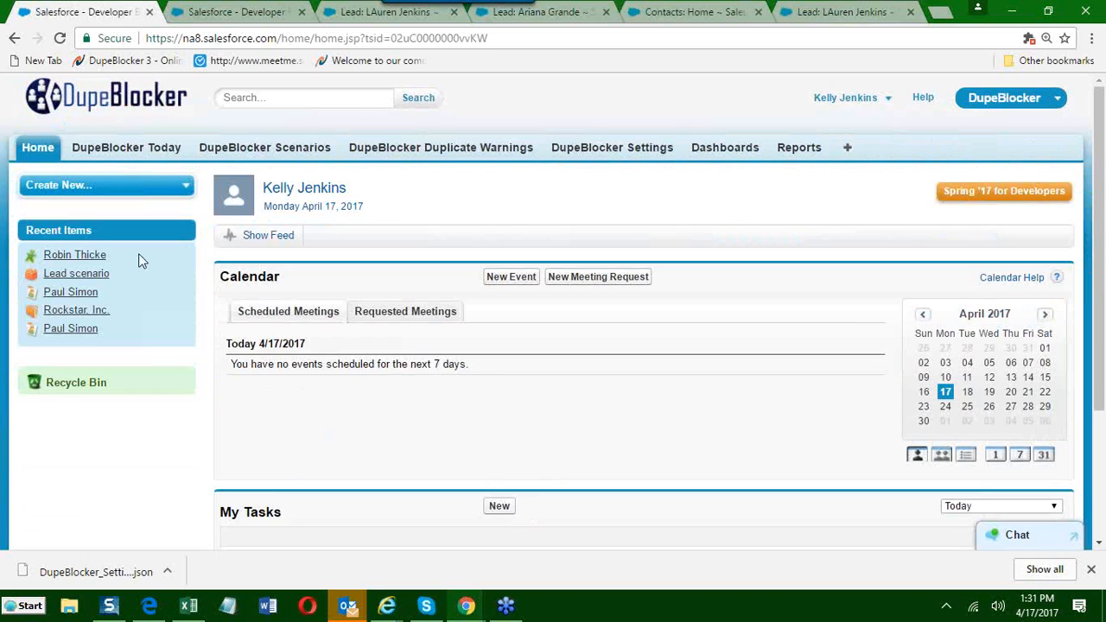
{"action": "left_click", "coordinate": [116, 171]}
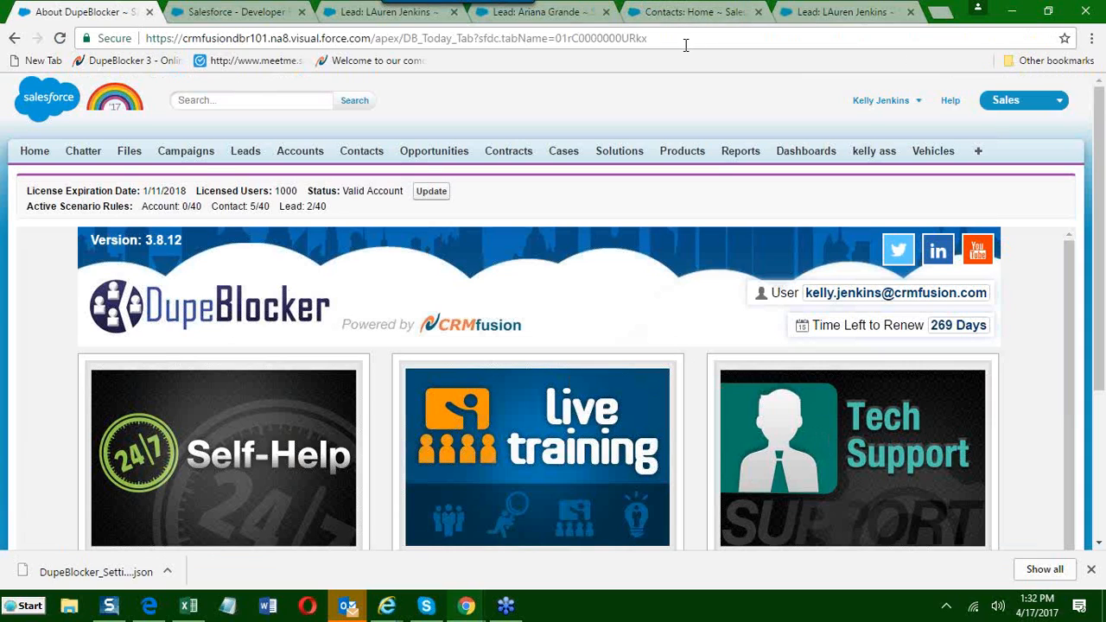
Open crmfusion.com in a new browser tab and go to its Support page.
{"action": "left_click", "coordinate": [941, 12]}
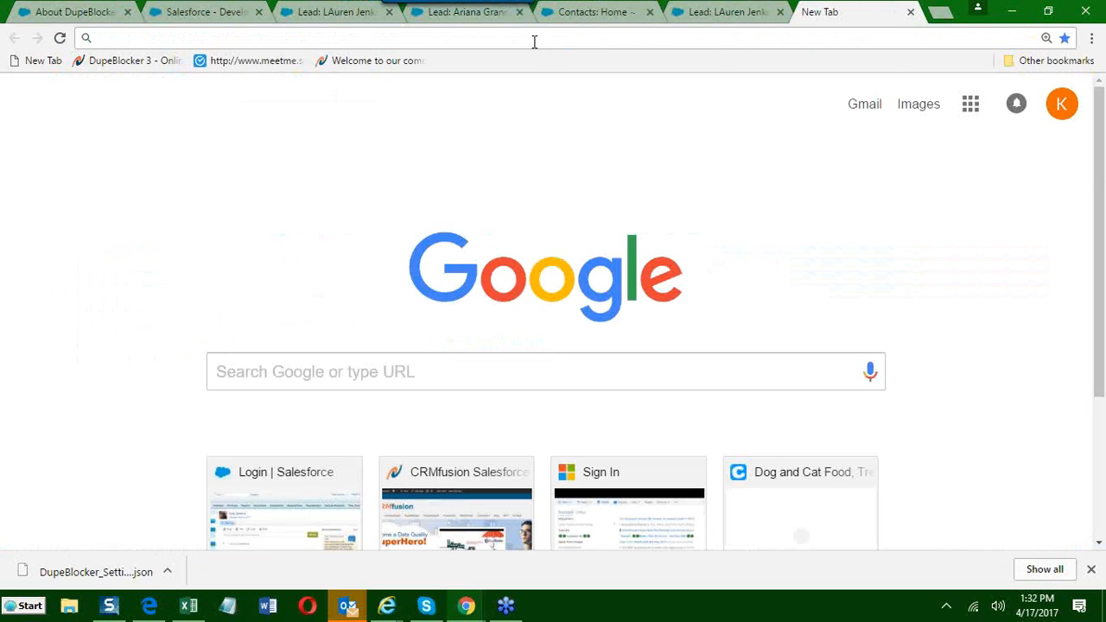
{"action": "type", "text": "crfusion"}
{"action": "key", "text": "BackSpace"}
{"action": "key", "text": "BackSpace"}
{"action": "key", "text": "BackSpace"}
{"action": "key", "text": "BackSpace"}
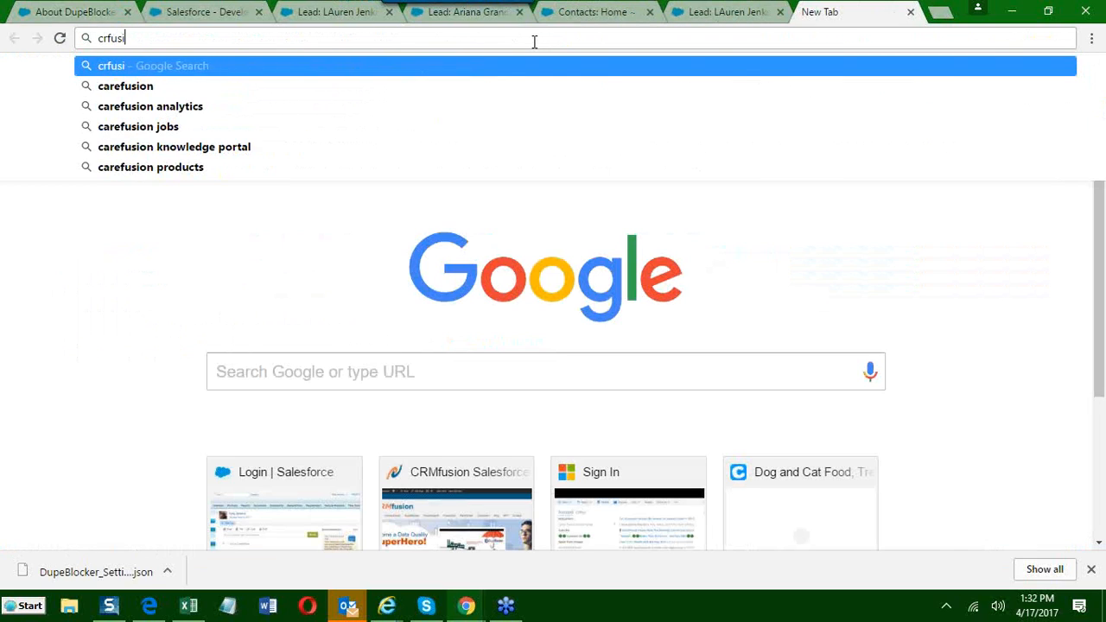
{"action": "key", "text": "BackSpace"}
{"action": "type", "text": "m"}
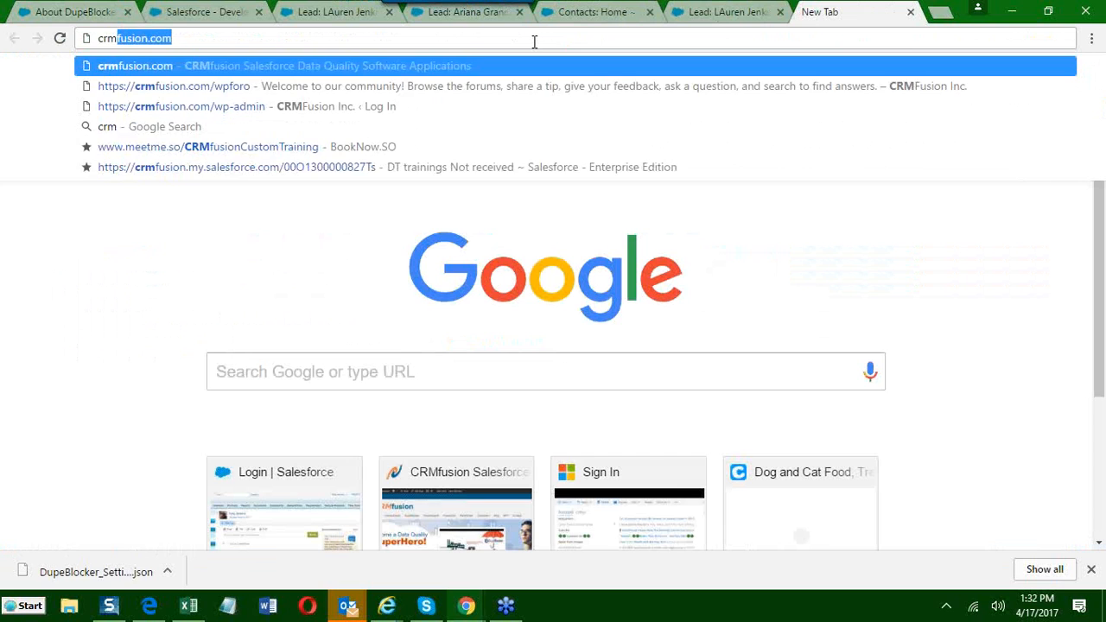
{"action": "key", "text": "Return"}
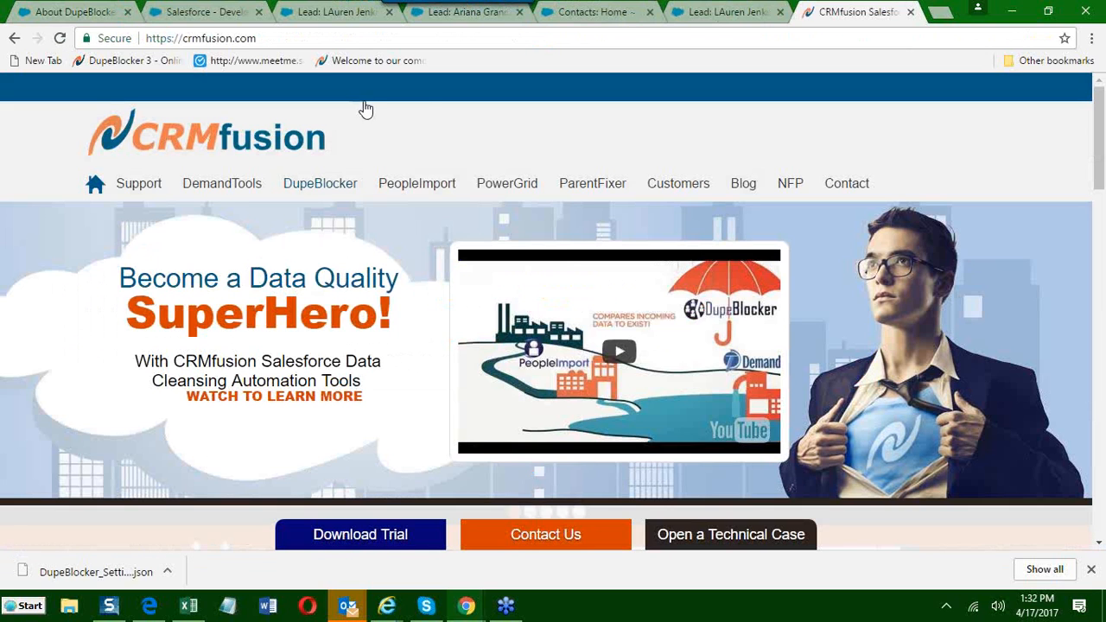
{"action": "left_click", "coordinate": [130, 191]}
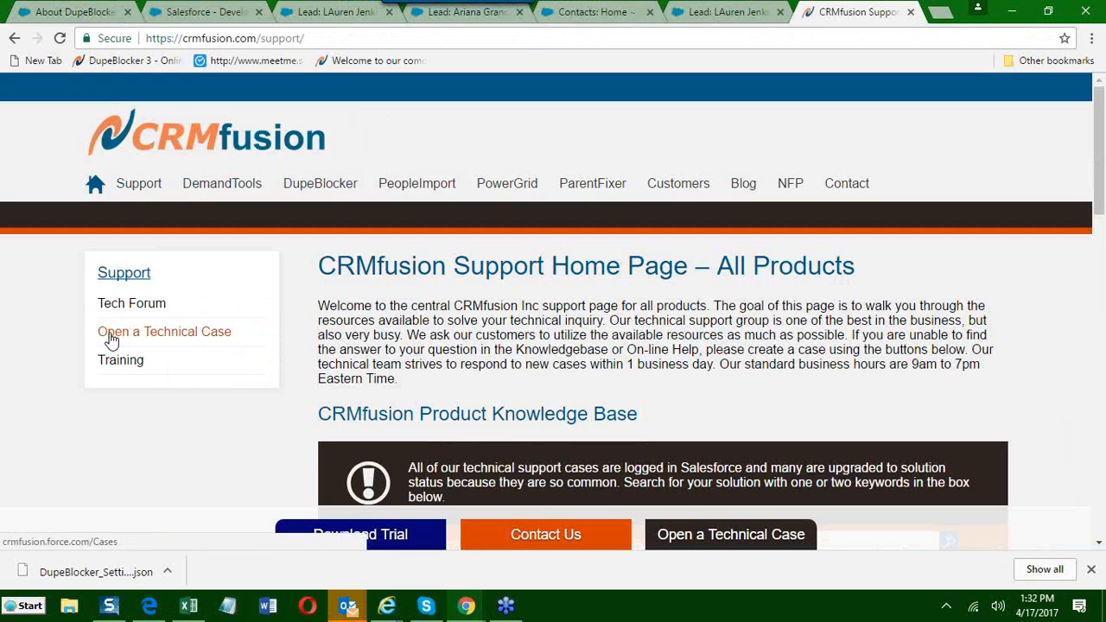
Open the technical case form from the CRMfusion Support page and review the contact details and Salesforce Org Id fields it requests.
{"action": "left_click", "coordinate": [109, 332]}
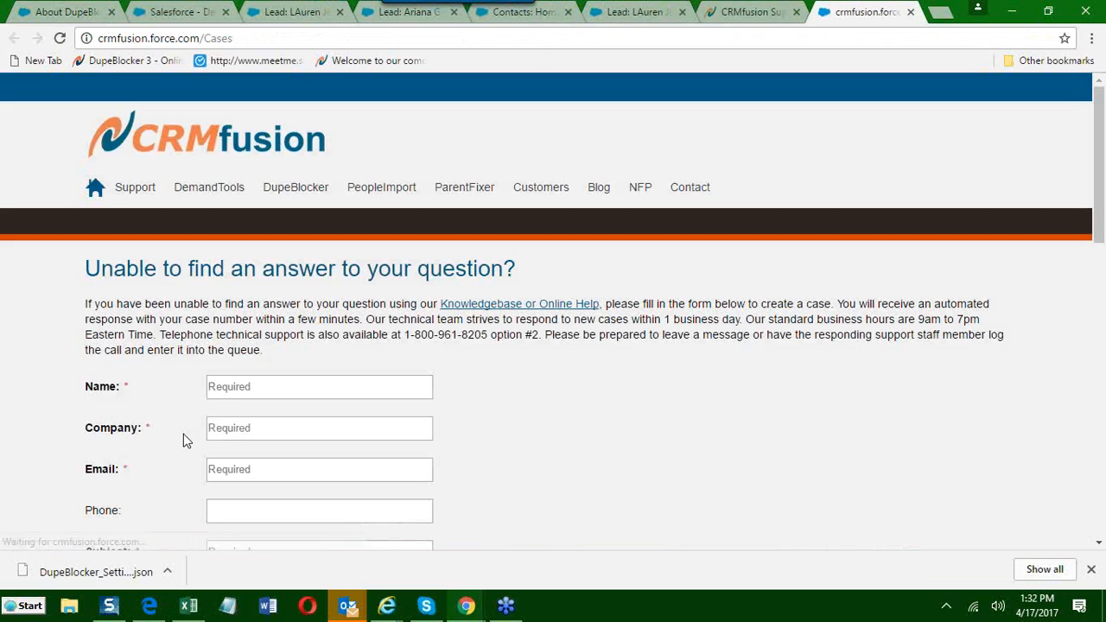
{"action": "scroll", "coordinate": [146, 415], "scroll_direction": "down", "scroll_amount": 2}
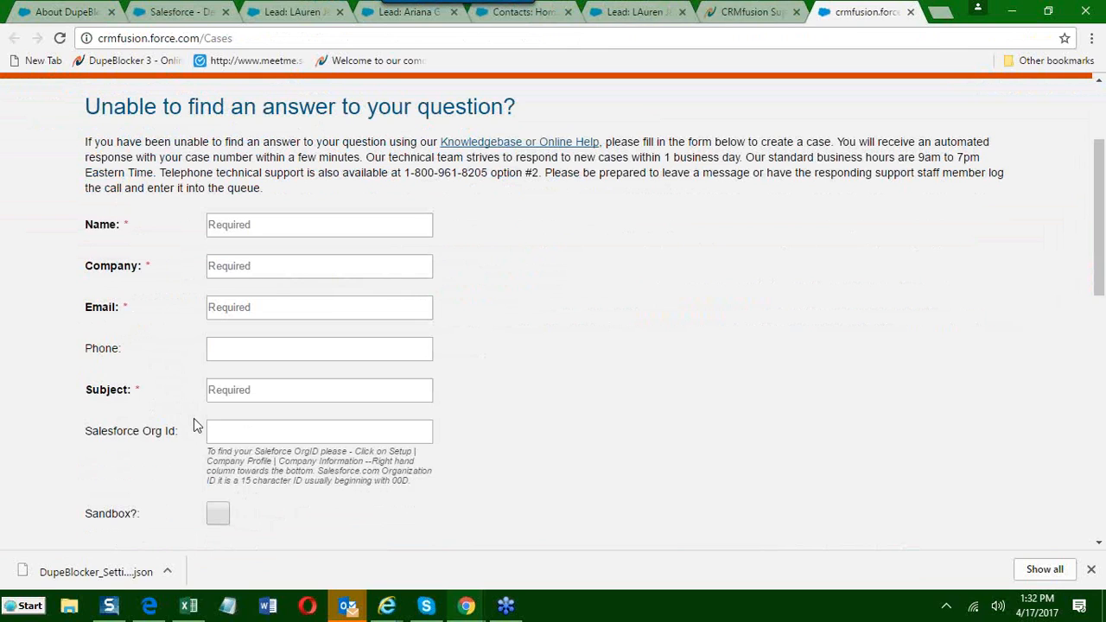
{"action": "left_click", "coordinate": [1093, 33]}
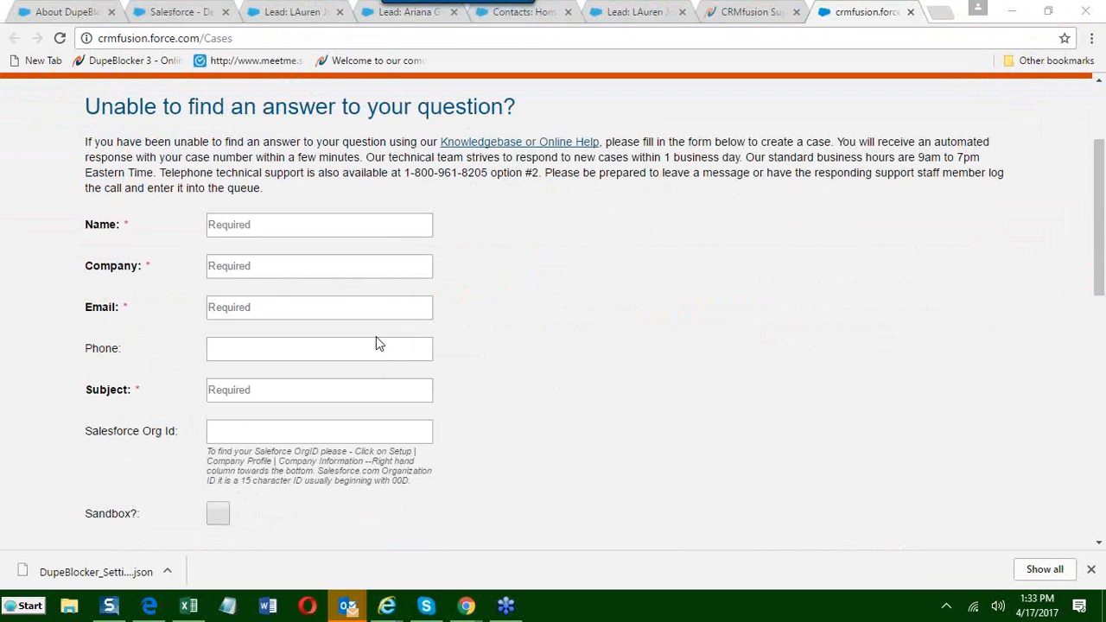
{"action": "left_click", "coordinate": [39, 204]}
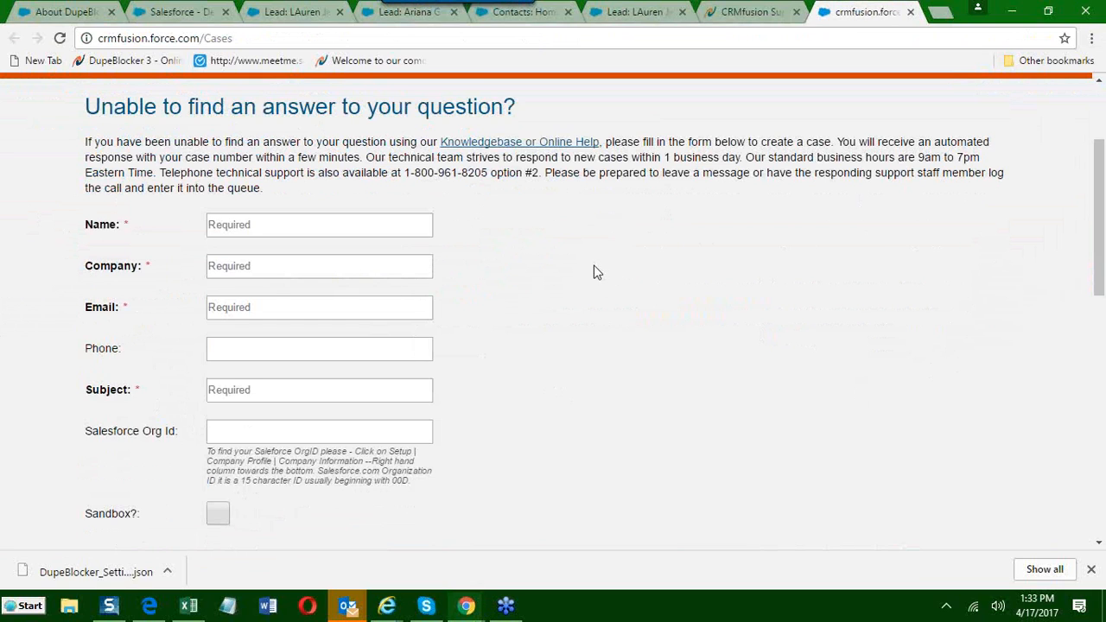
{"action": "scroll", "coordinate": [587, 348], "scroll_direction": "up", "scroll_amount": 2}
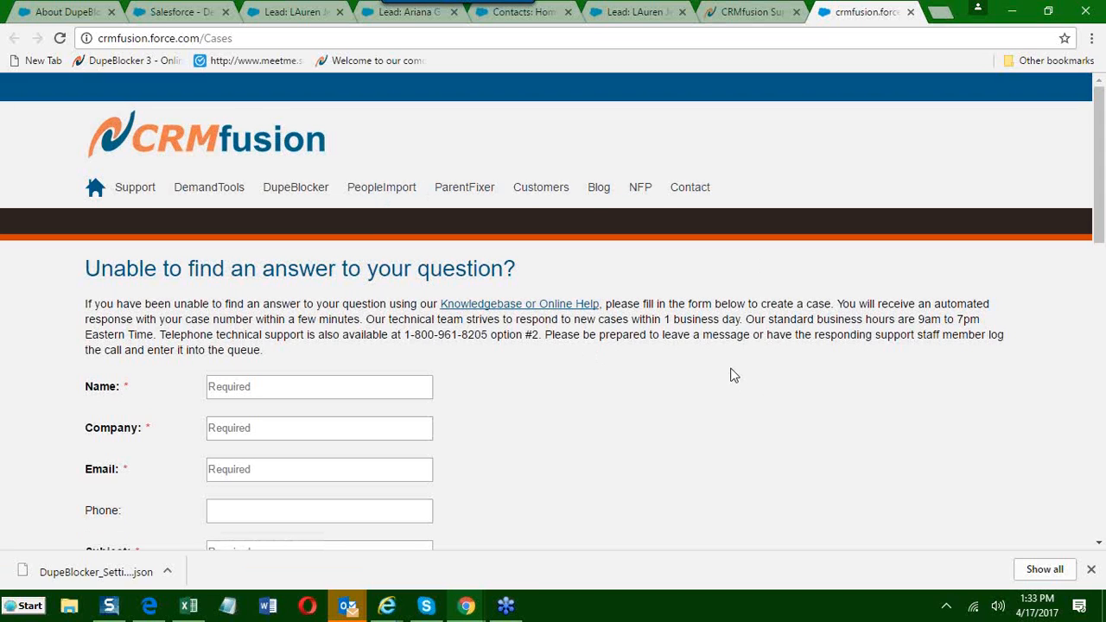
Return to the DupeBlocker Today page in its existing browser tab and open the Live Training section.
{"action": "left_click", "coordinate": [736, 11]}
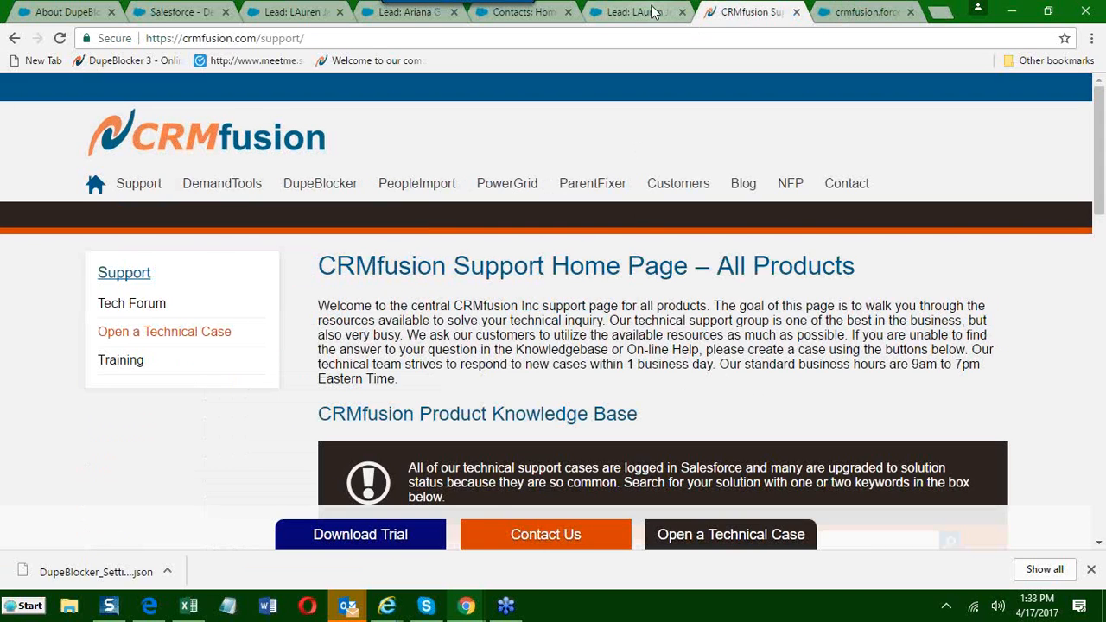
{"action": "left_click", "coordinate": [650, 11]}
{"action": "left_click", "coordinate": [733, 11]}
{"action": "left_click", "coordinate": [78, 12]}
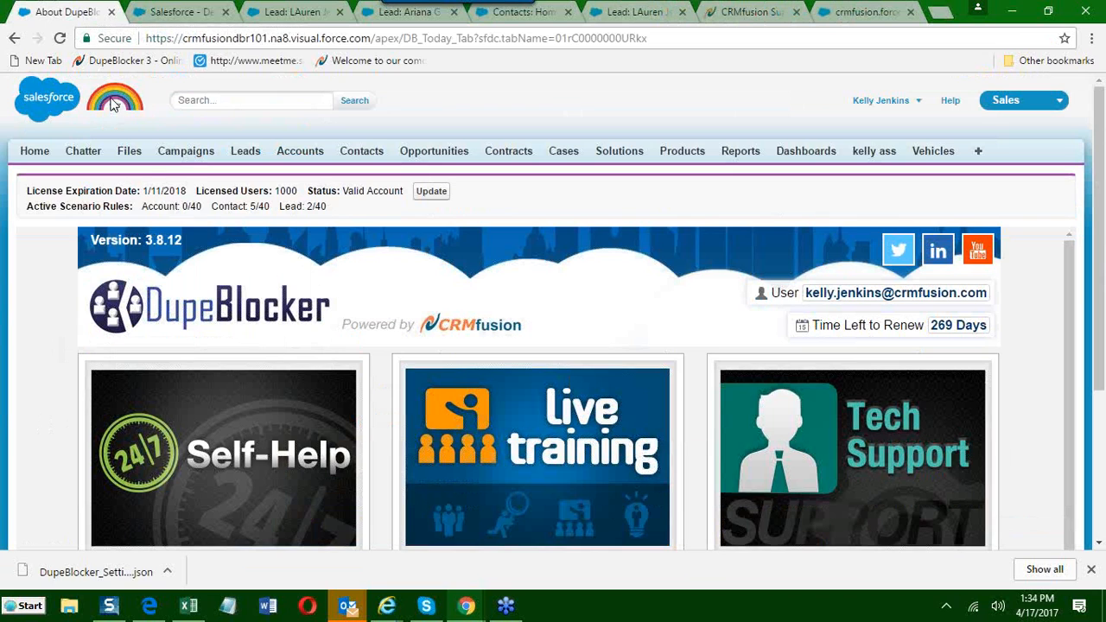
{"action": "scroll", "coordinate": [377, 388], "scroll_direction": "down", "scroll_amount": 2}
{"action": "scroll", "coordinate": [460, 353], "scroll_direction": "up", "scroll_amount": 1}
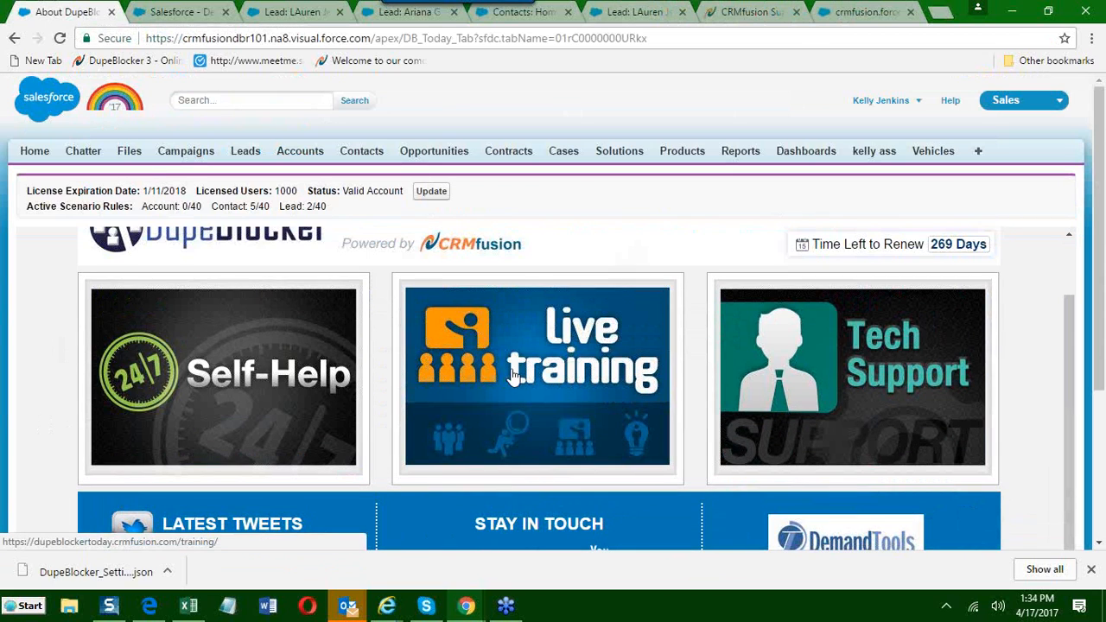
{"action": "left_click", "coordinate": [519, 383]}
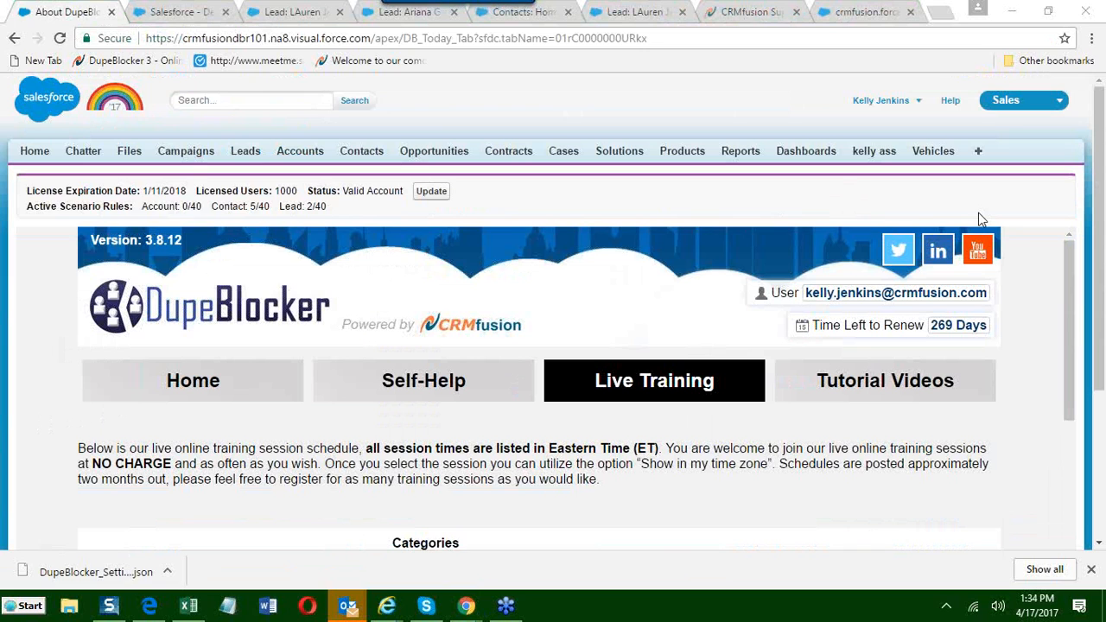
Review the April 2017 live training calendar for the scheduled product sessions.
{"action": "scroll", "coordinate": [20, 418], "scroll_direction": "down", "scroll_amount": 4}
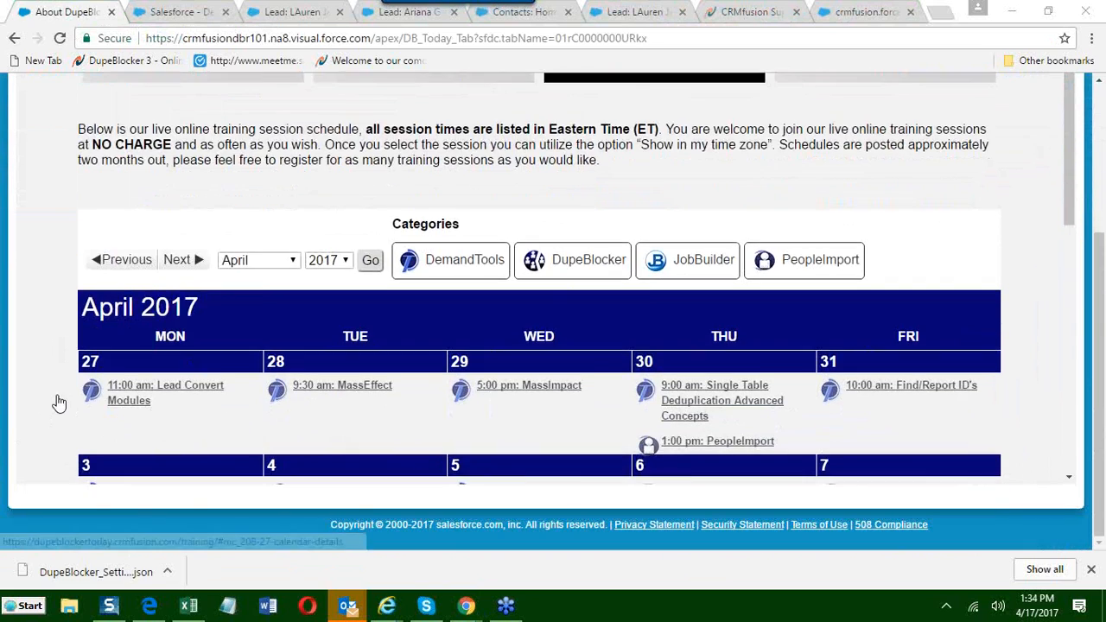
{"action": "scroll", "coordinate": [59, 403], "scroll_direction": "down", "scroll_amount": 4}
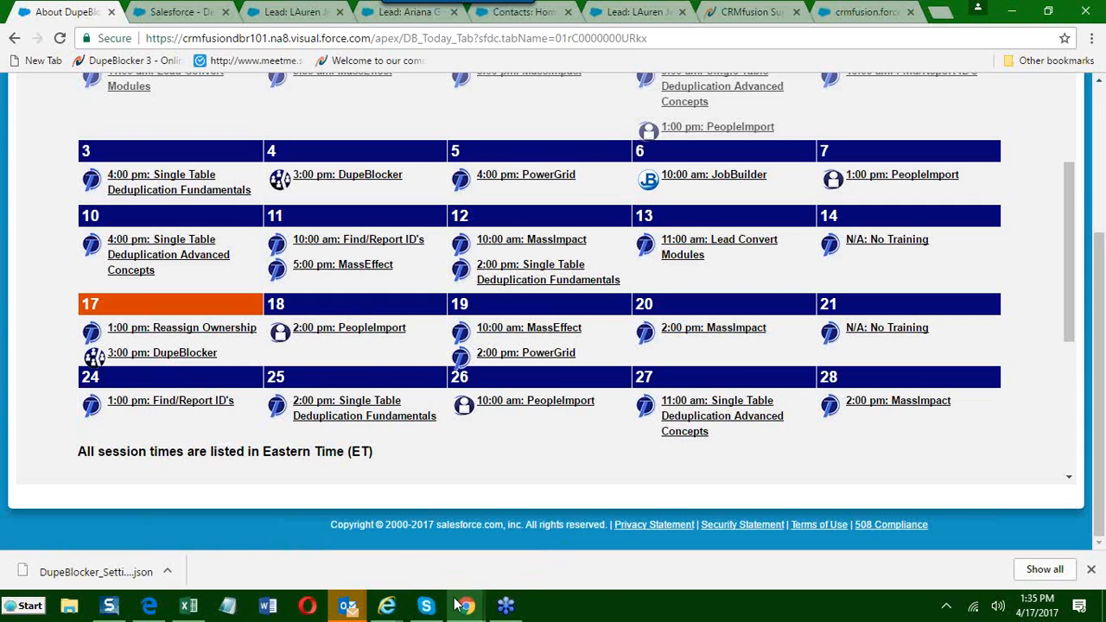
{"action": "left_click", "coordinate": [1097, 36]}
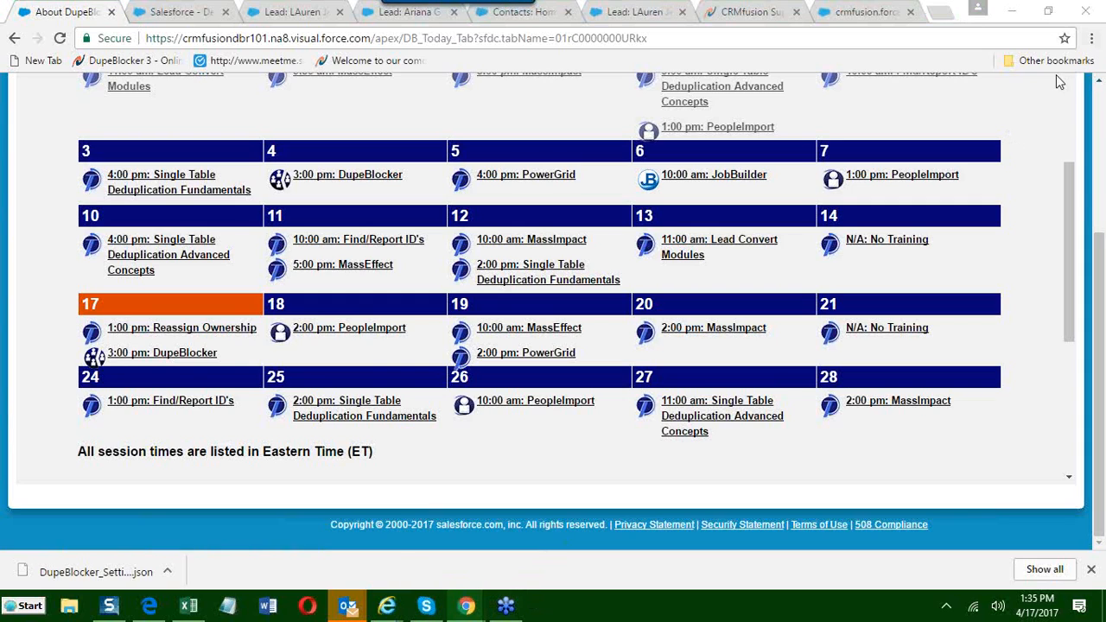